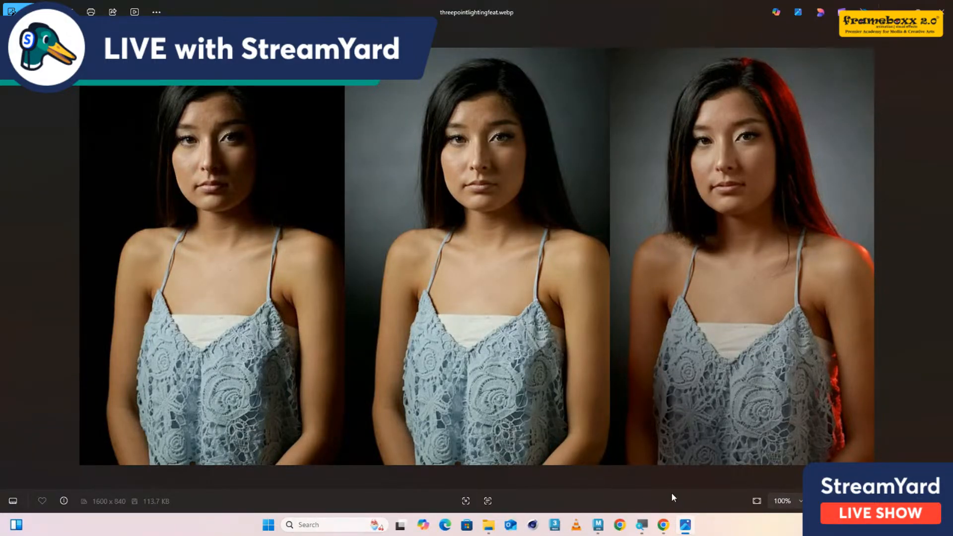
- Open the 3_point_lighting_breakdown reference image from the REFERENCES folder
click(489, 524)
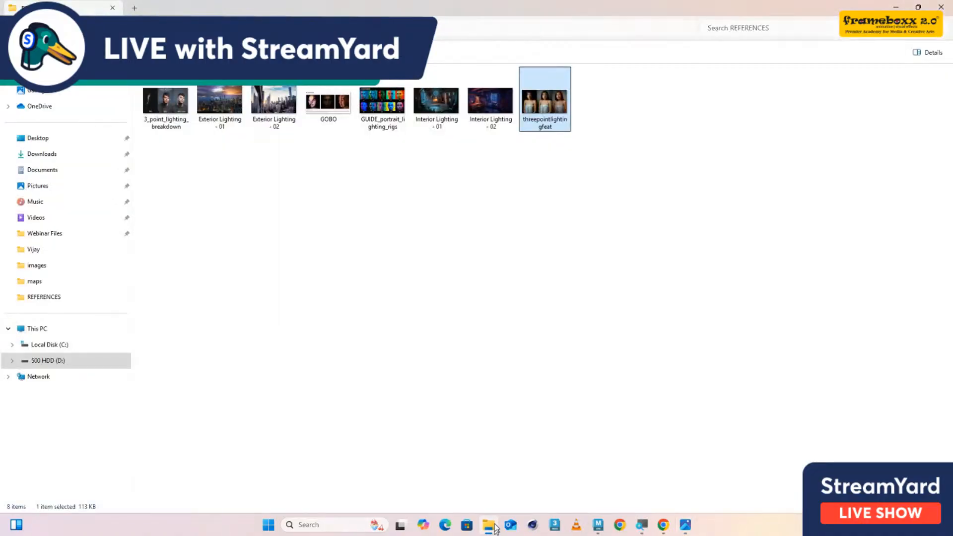
click(182, 124)
double_click(182, 124)
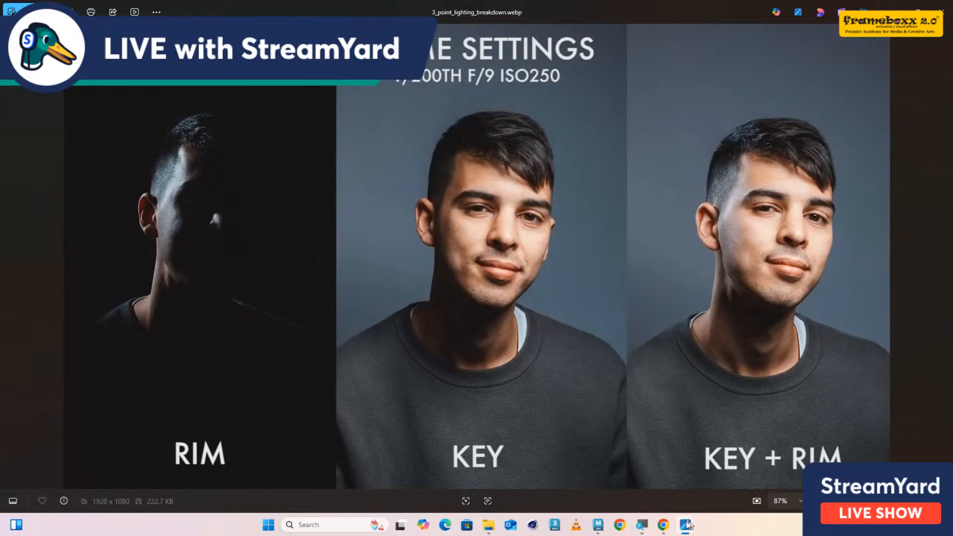
- Switch to Chrome, search Google Images for rembrandt lighting in a new tab, and preview the Great Big Photography World portrait
mouse_move(663, 525)
click(614, 470)
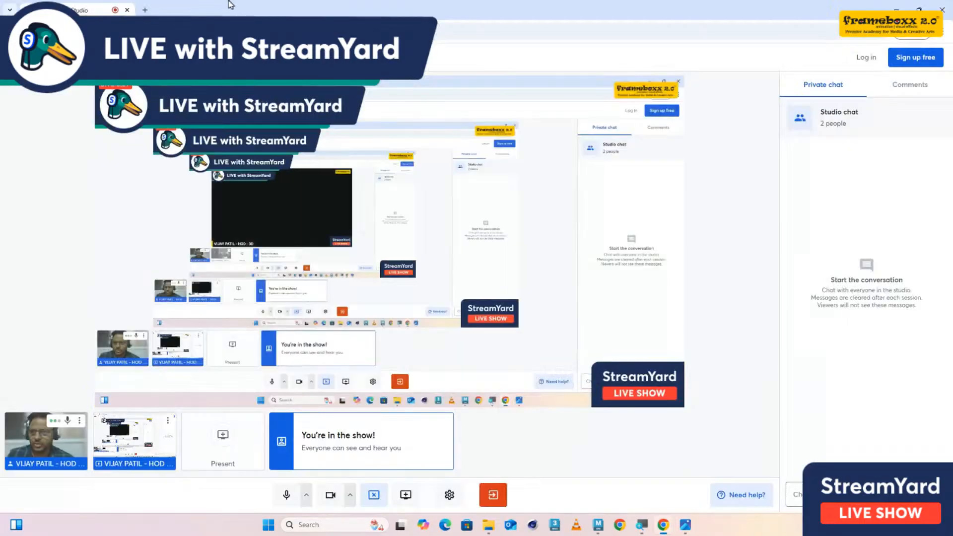
click(145, 10)
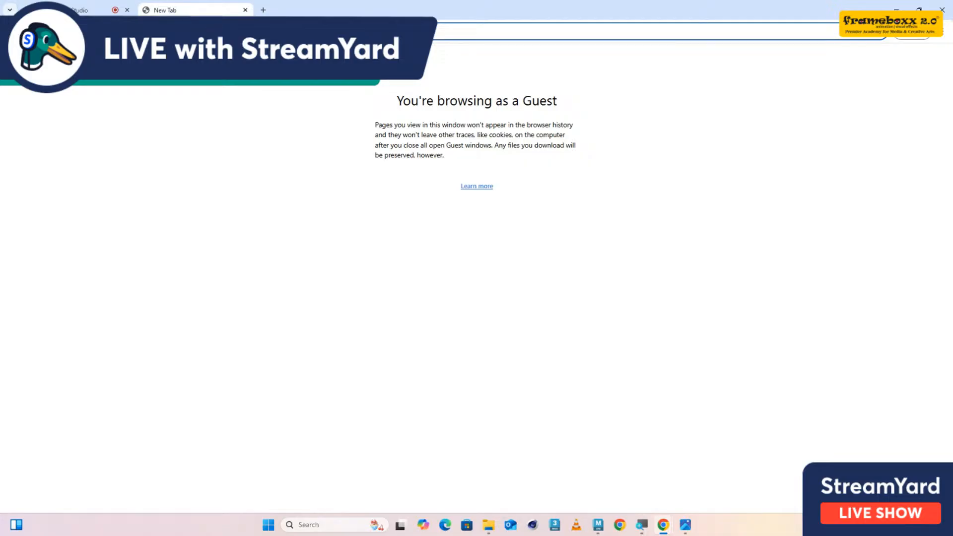
text(remb)
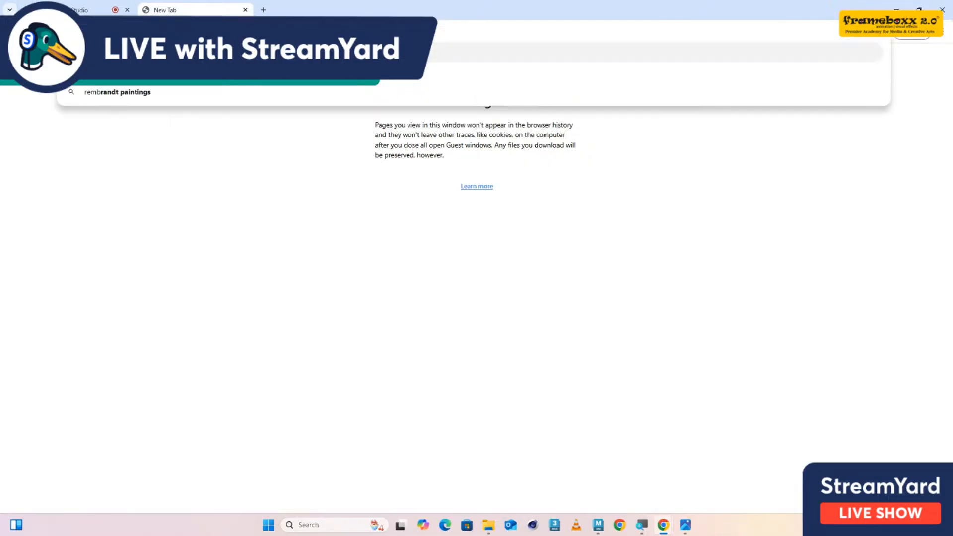
text(rlighting)
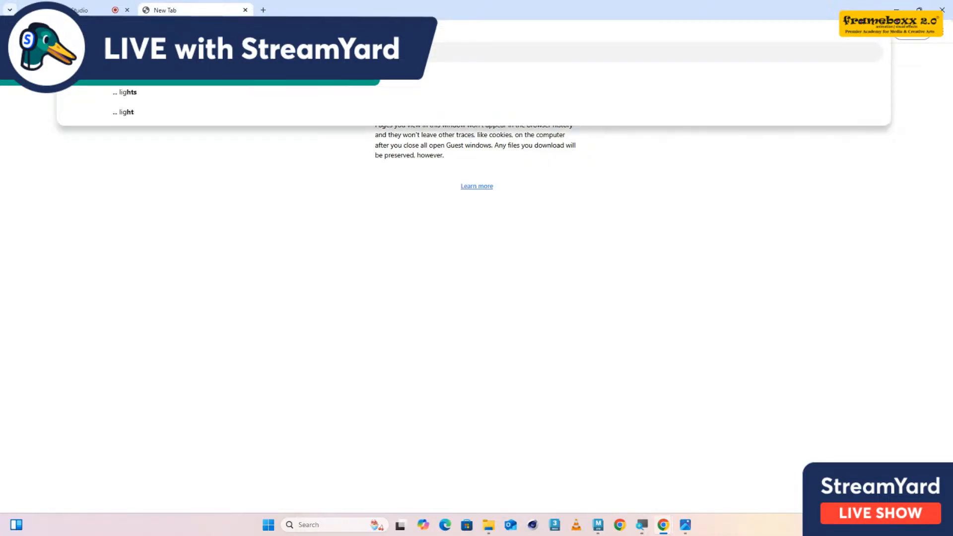
key(Return)
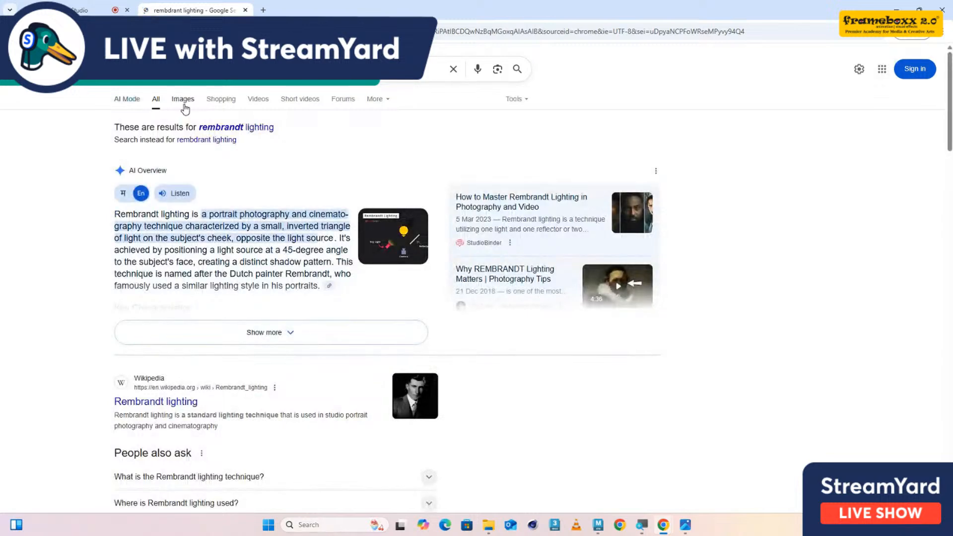
click(183, 100)
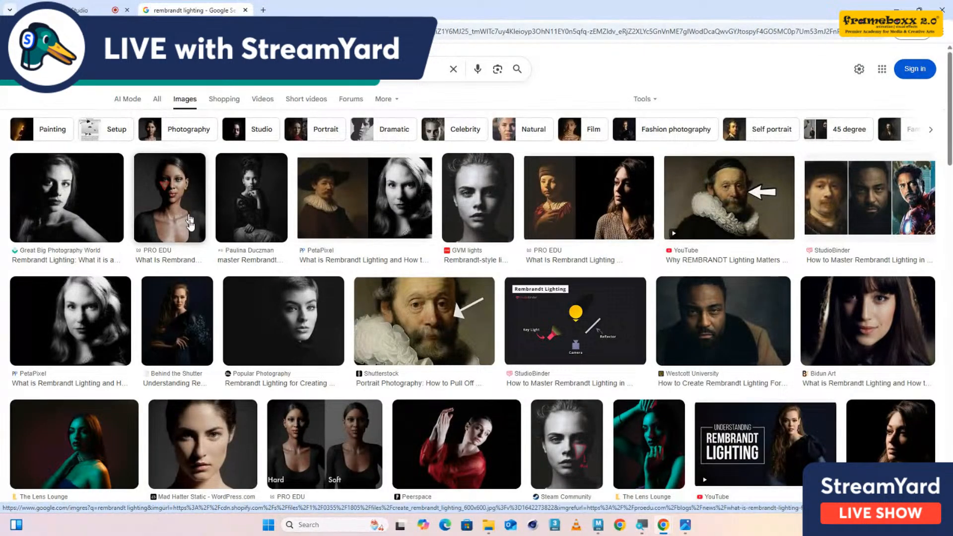
click(65, 201)
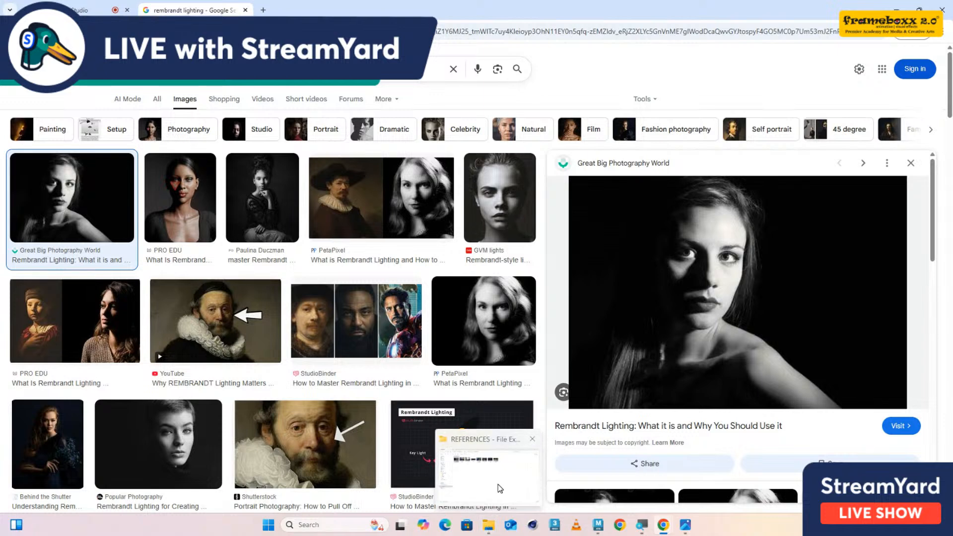
- Switch to Maya and open the recent scene 3 Point Lighting.ma
click(487, 527)
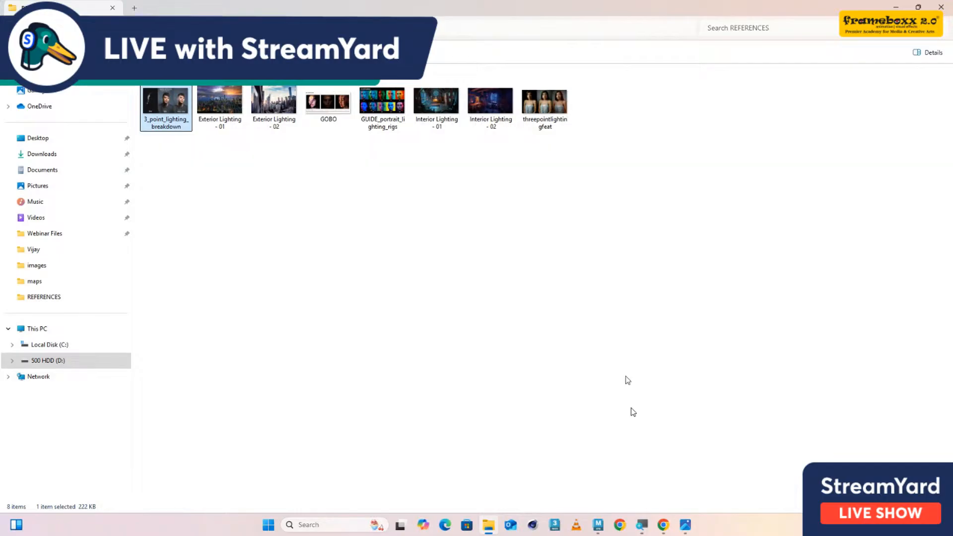
mouse_move(604, 527)
click(606, 478)
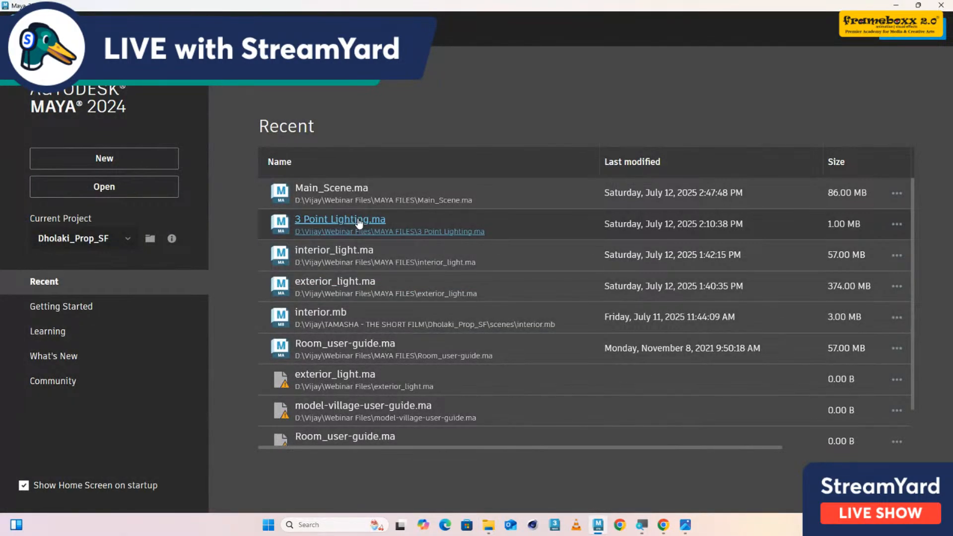
click(359, 222)
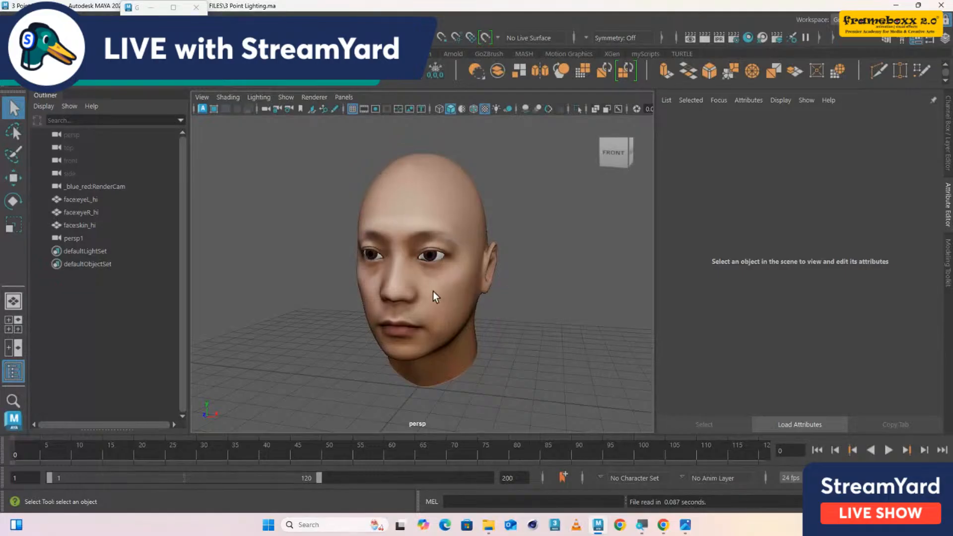
- Examine the face skin mesh and the Subsurface settings of its aiStandardSurface1 material, then deselect it
alt+drag(435, 301, 461, 292)
alt+middle_drag(461, 292, 460, 288)
click(465, 311)
alt+drag(464, 311, 472, 304)
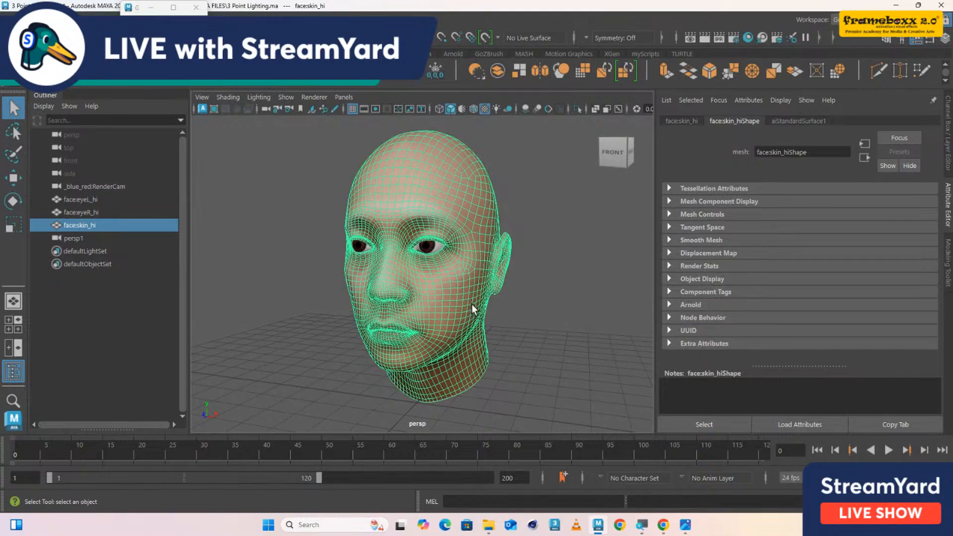
key(w)
alt+middle_drag(490, 295, 490, 305)
click(796, 121)
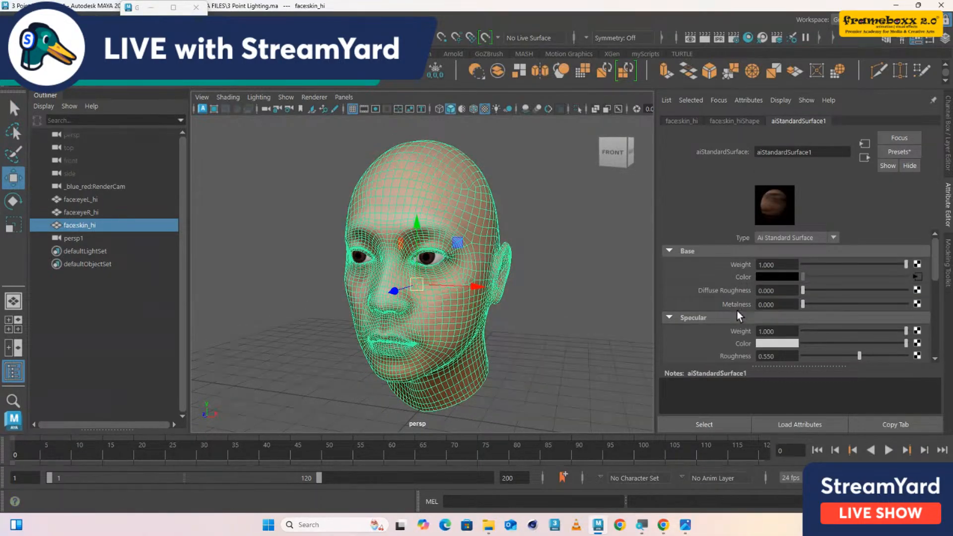
scroll(703, 288, down, 5)
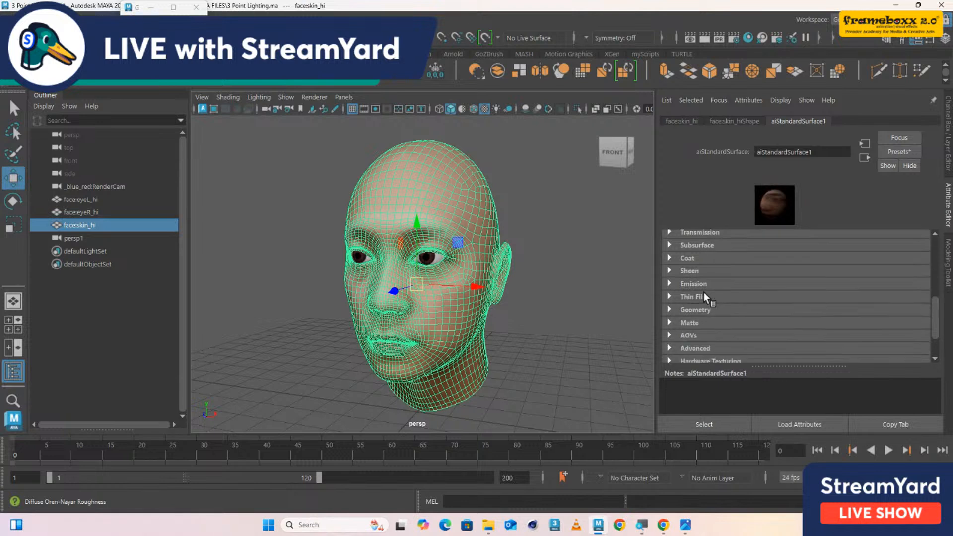
click(700, 276)
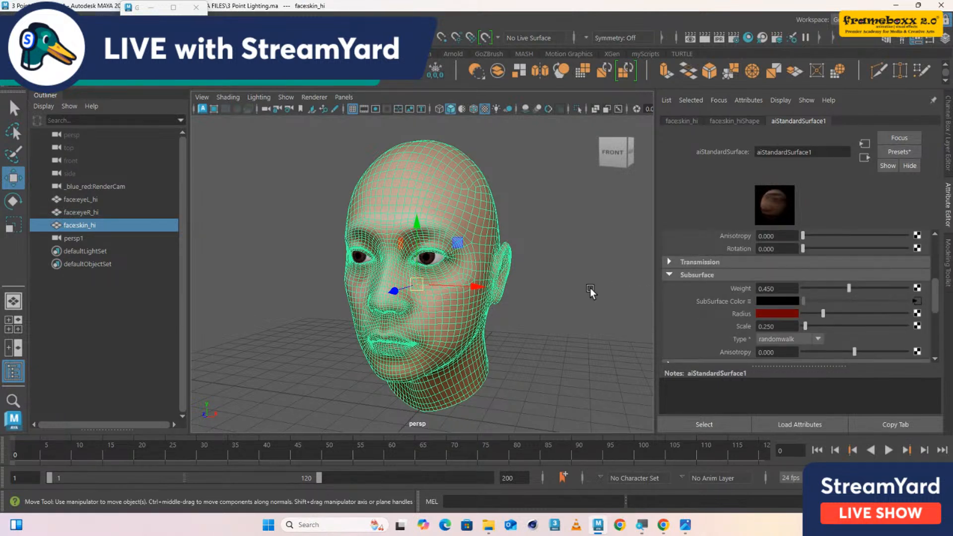
click(569, 318)
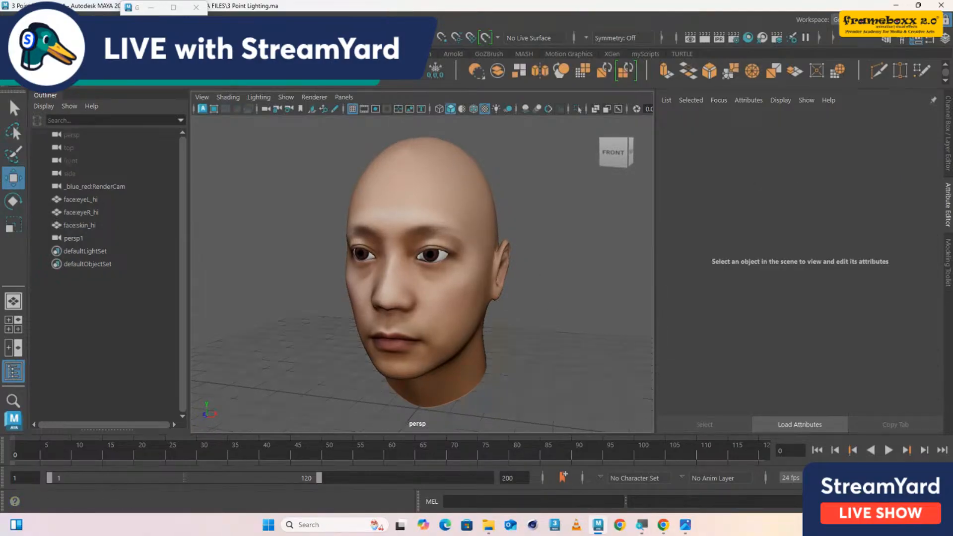
- Open the Arnold RenderView and remove the aiImagerDenoiserOptix2 imager
click(399, 20)
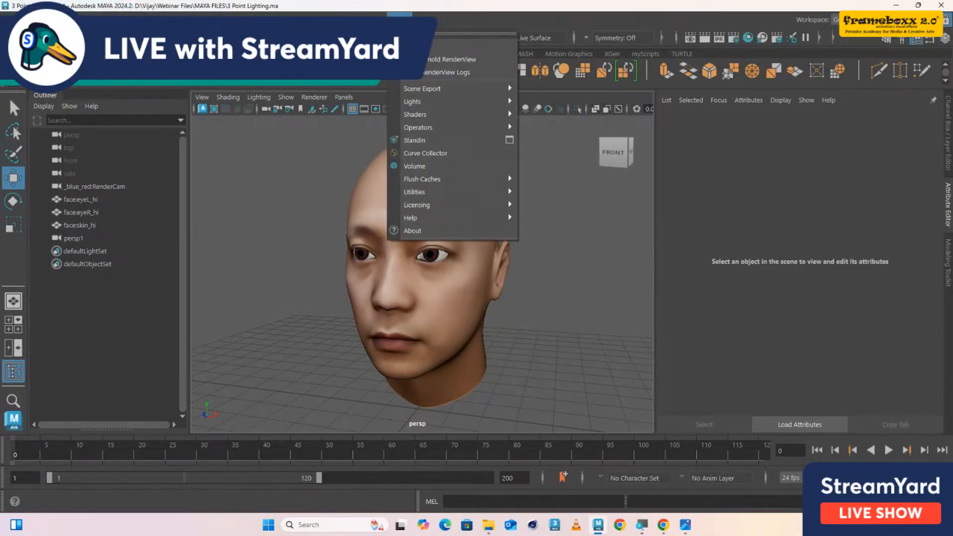
click(452, 59)
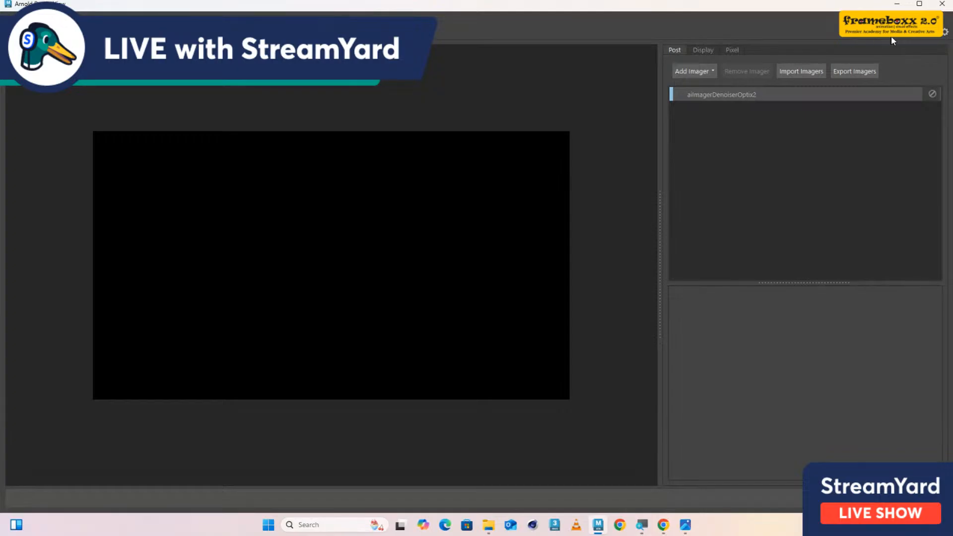
click(755, 99)
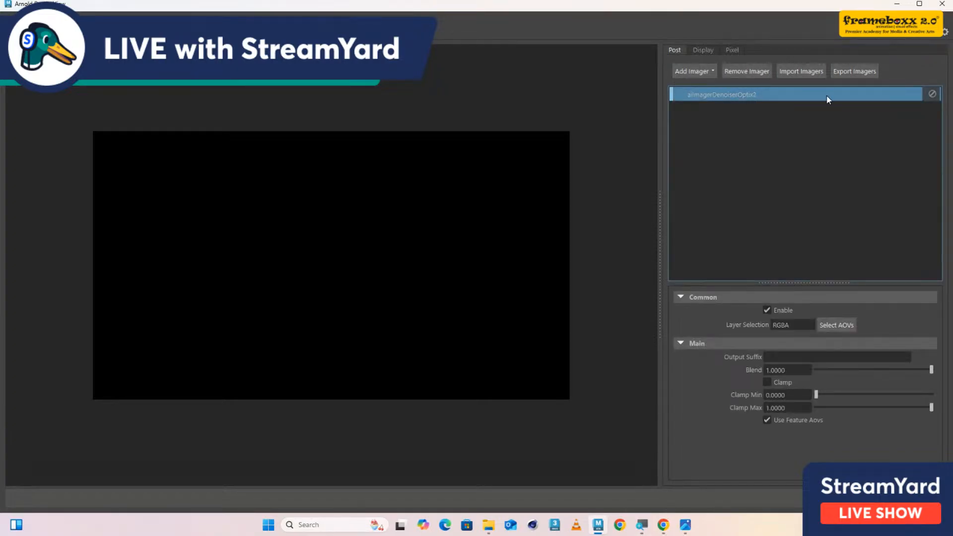
click(746, 71)
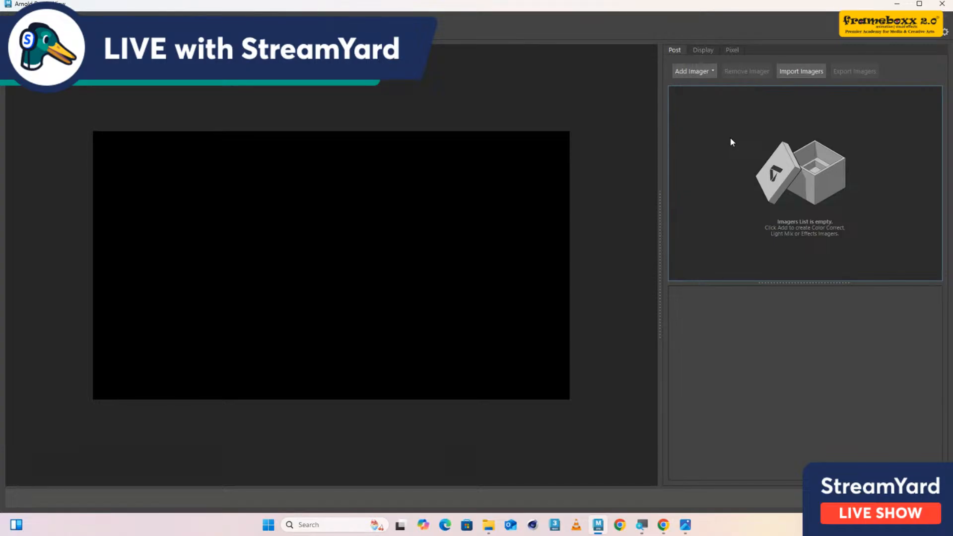
- Minimize the RenderView and choose CPU as the Arnold render device in the System render settings
click(705, 71)
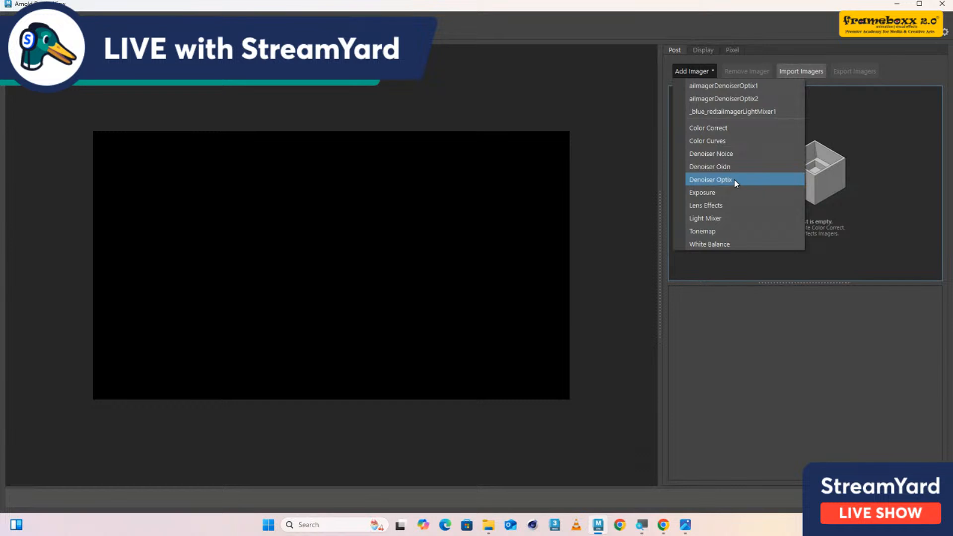
click(896, 5)
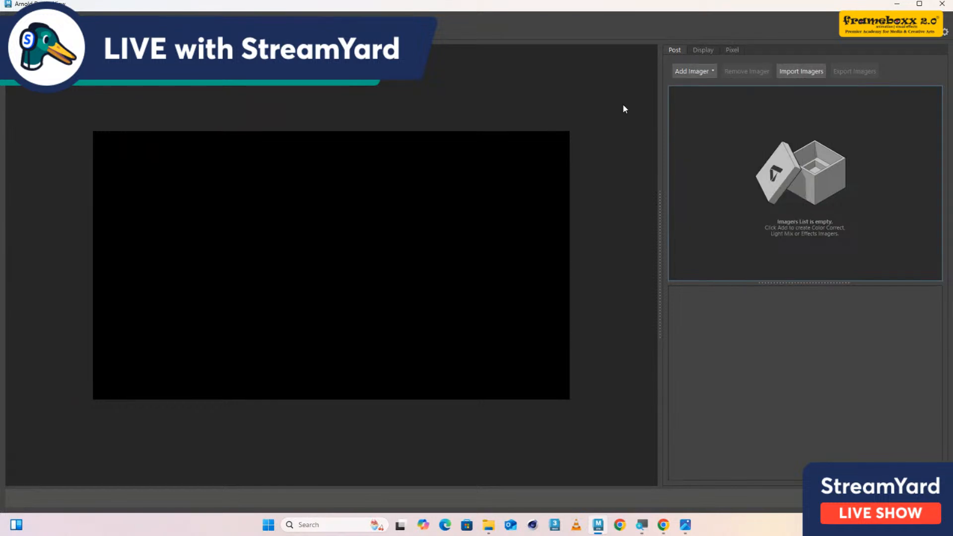
click(897, 4)
click(733, 38)
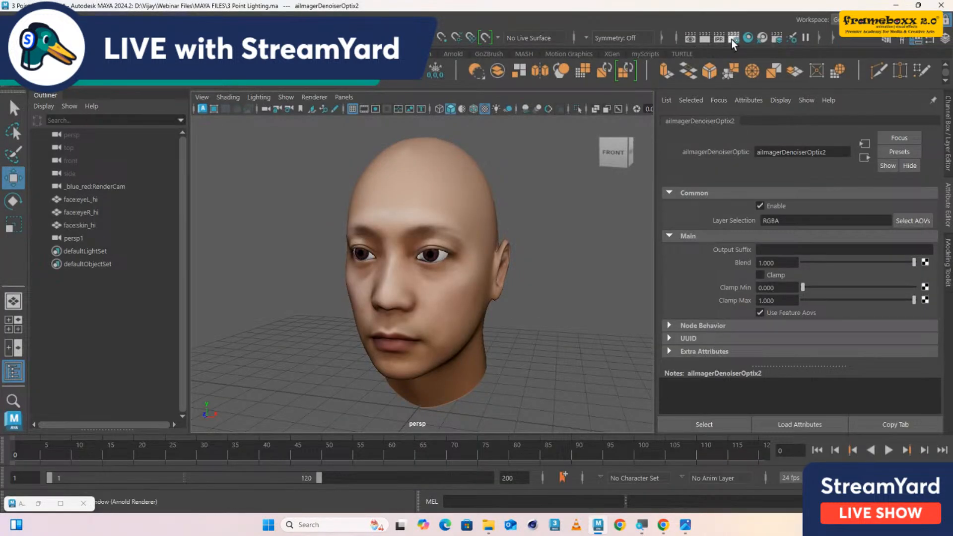
click(278, 180)
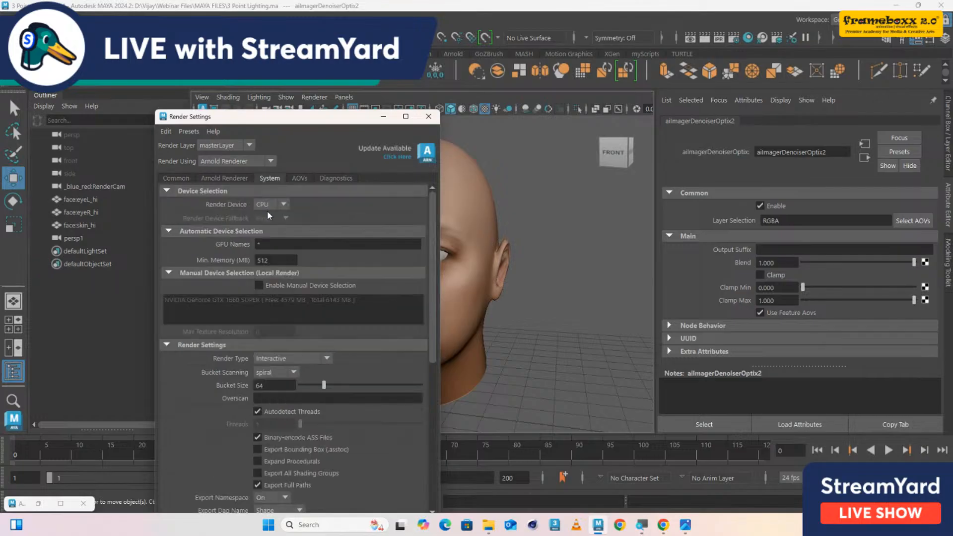
click(272, 204)
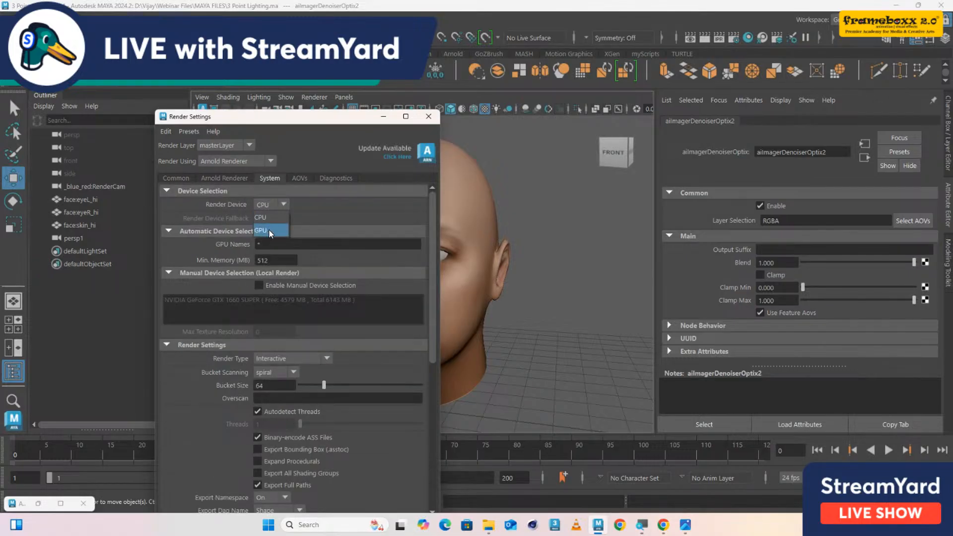
click(274, 218)
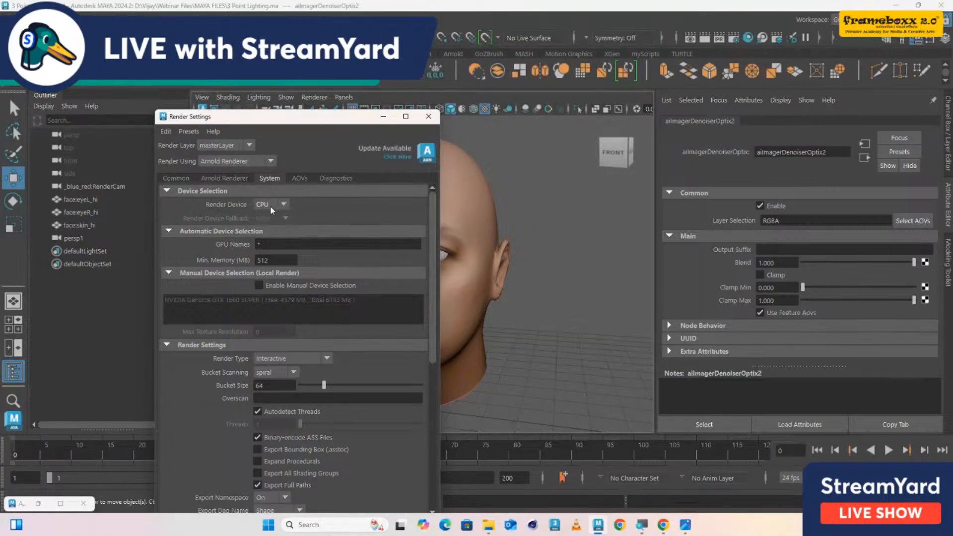
- Restore the Arnold RenderView, add a Denoiser Optix imager, start the IPR render, and minimize the window
click(39, 504)
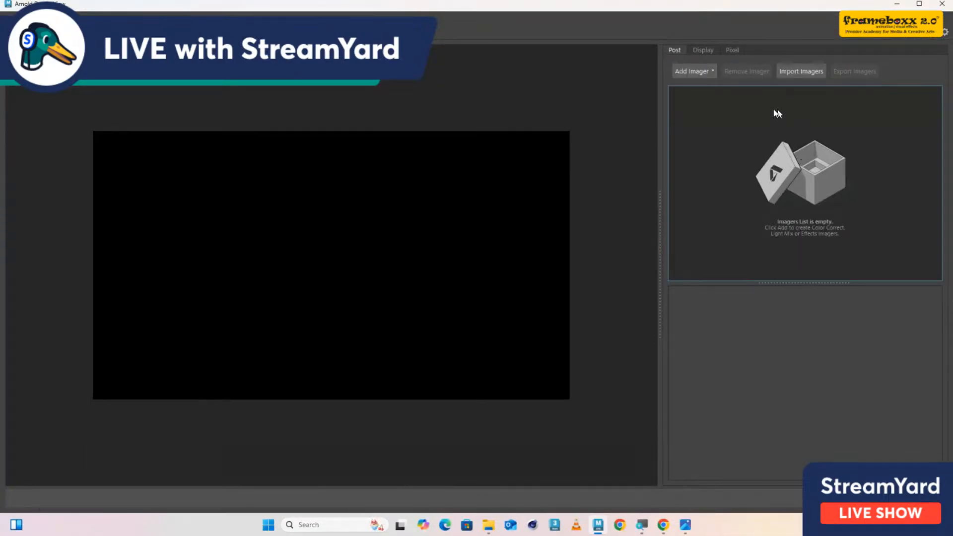
click(711, 73)
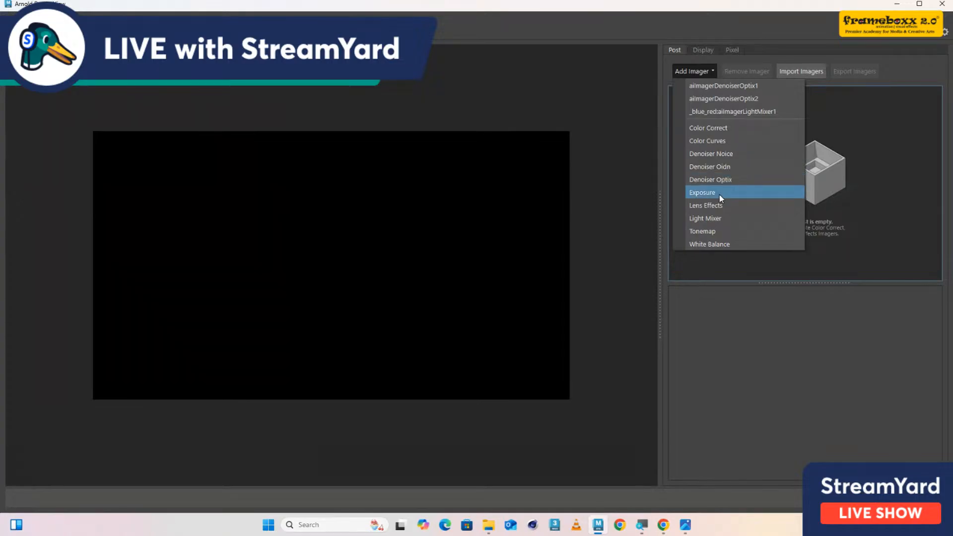
click(716, 179)
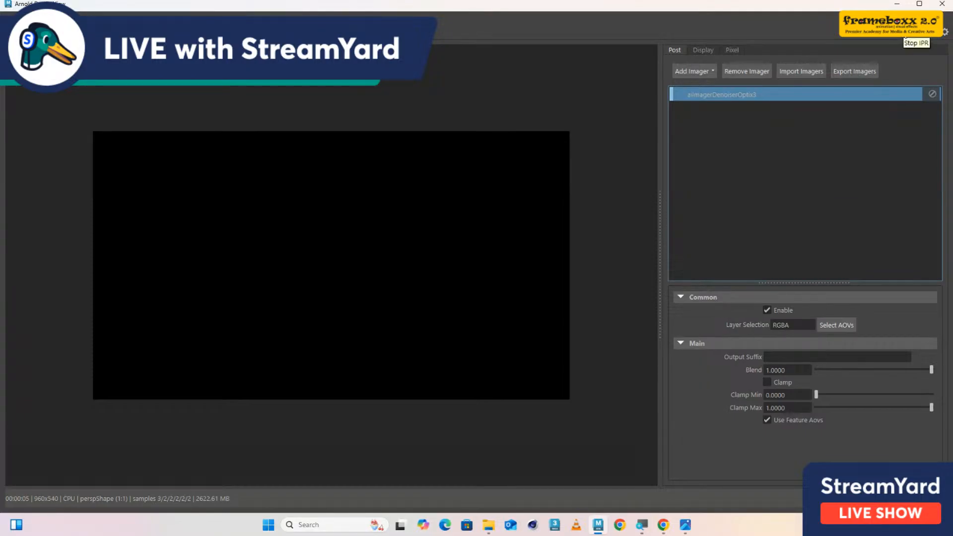
click(897, 4)
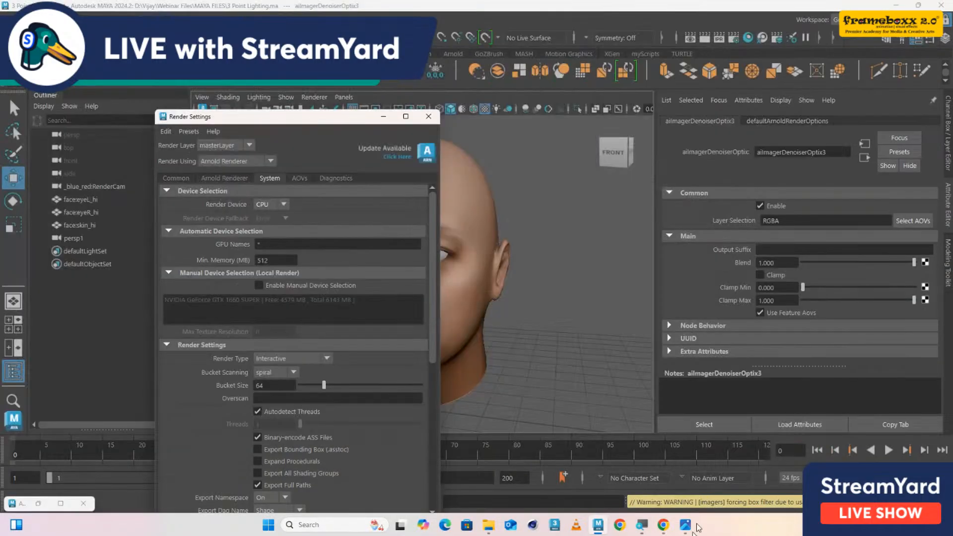
- Review the 3_point_lighting_breakdown reference image, then return to Maya and minimize the Render Settings window
mouse_move(686, 525)
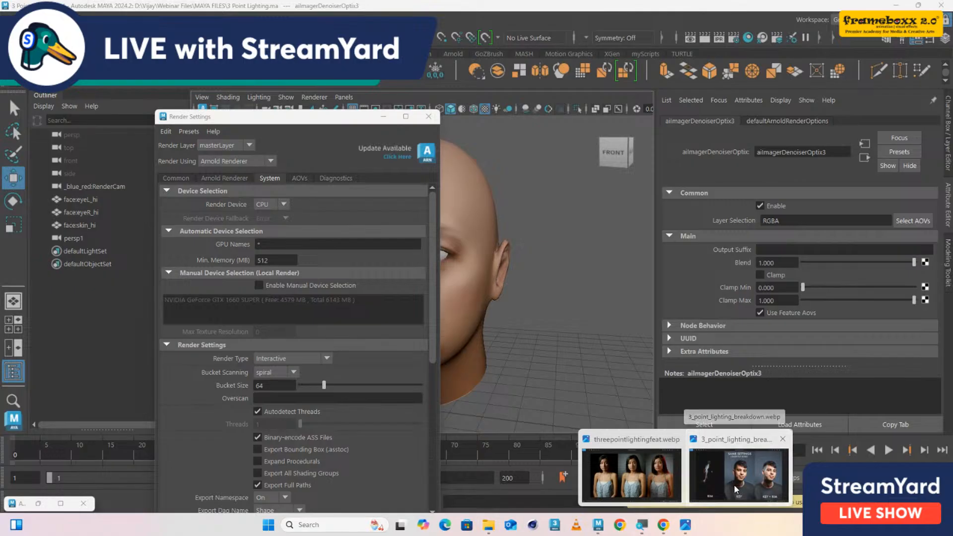
click(734, 484)
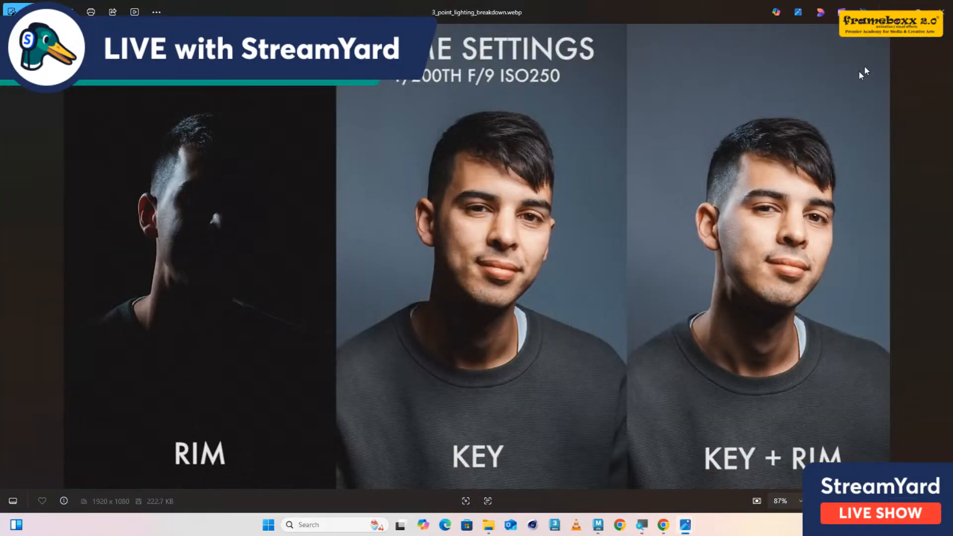
click(896, 5)
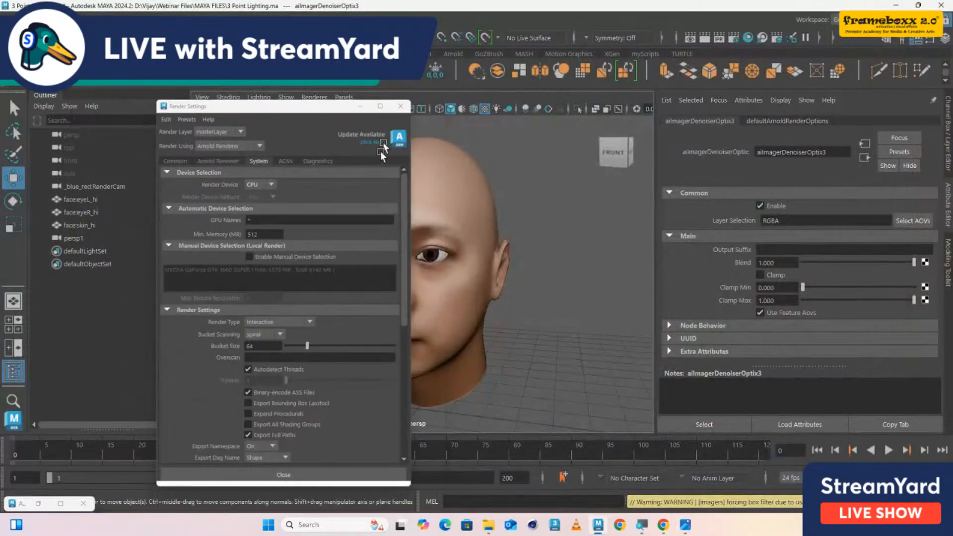
click(360, 106)
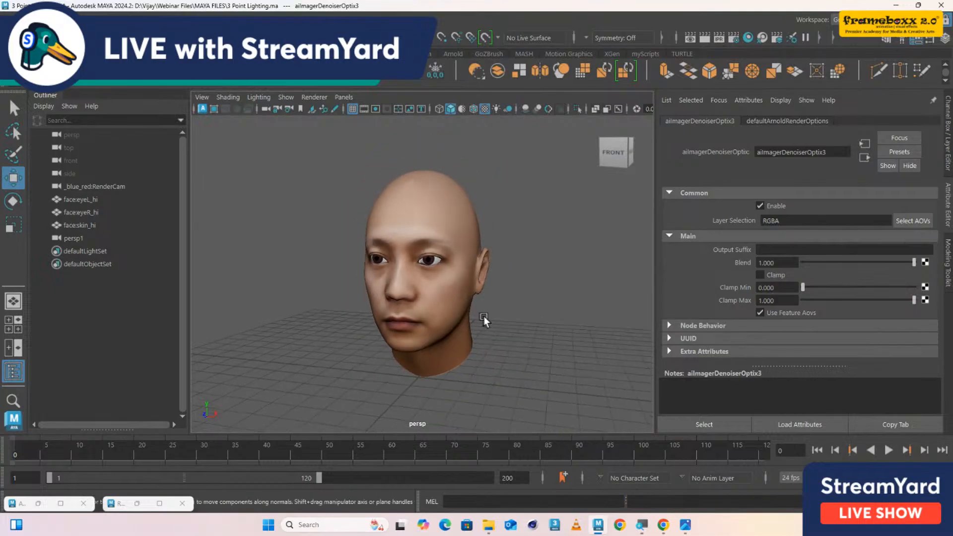
- Create an Arnold area light and move it up in front of the face, offset to one side
alt+drag(484, 320, 498, 217)
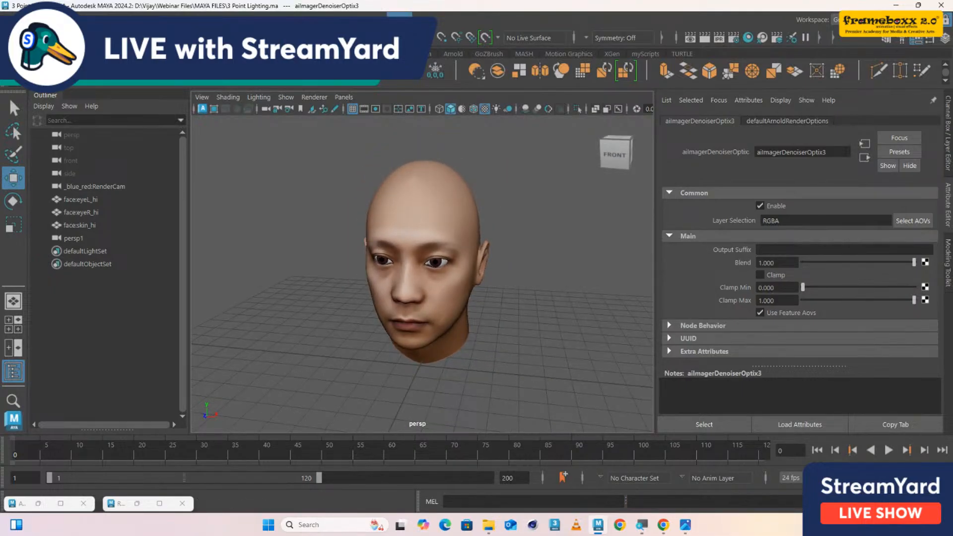
click(400, 20)
mouse_move(419, 102)
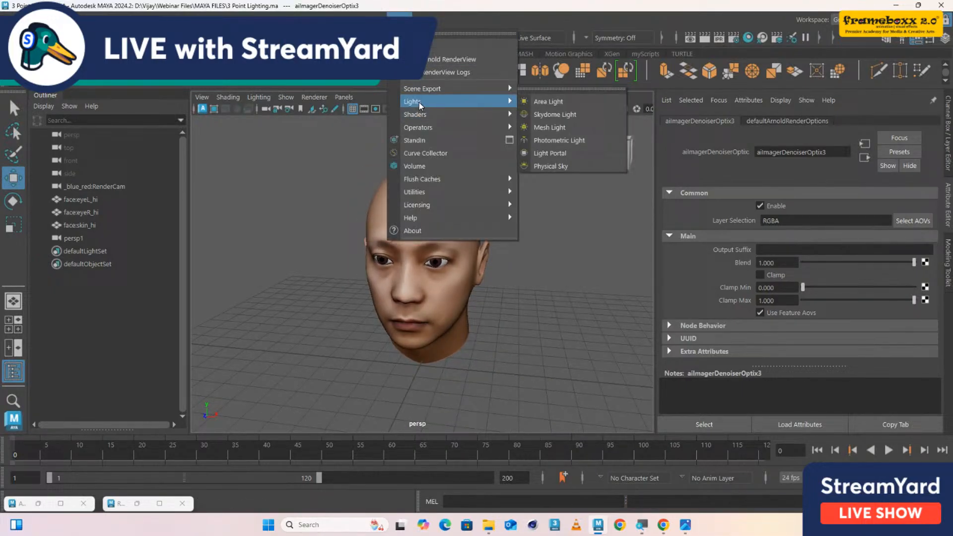
click(548, 103)
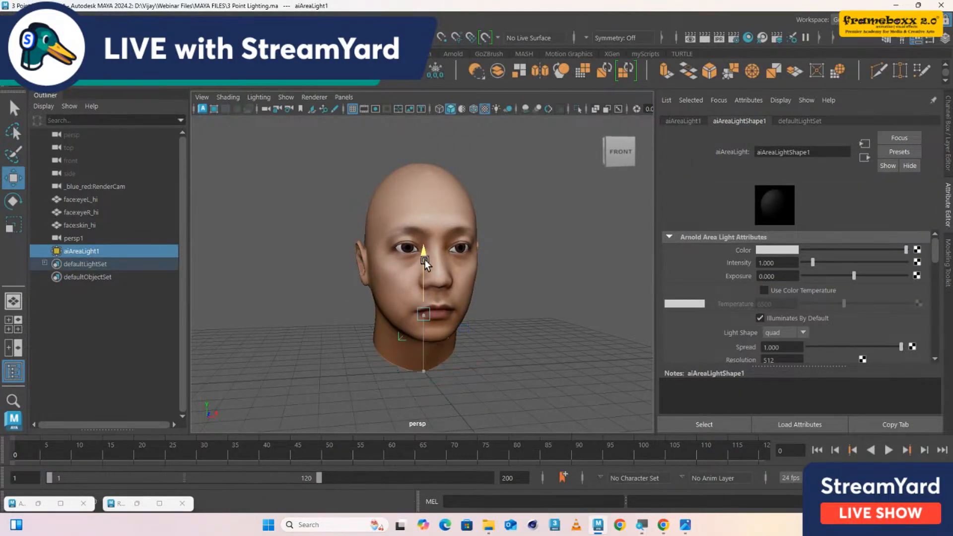
drag(425, 261, 362, 370)
key(e)
key(w)
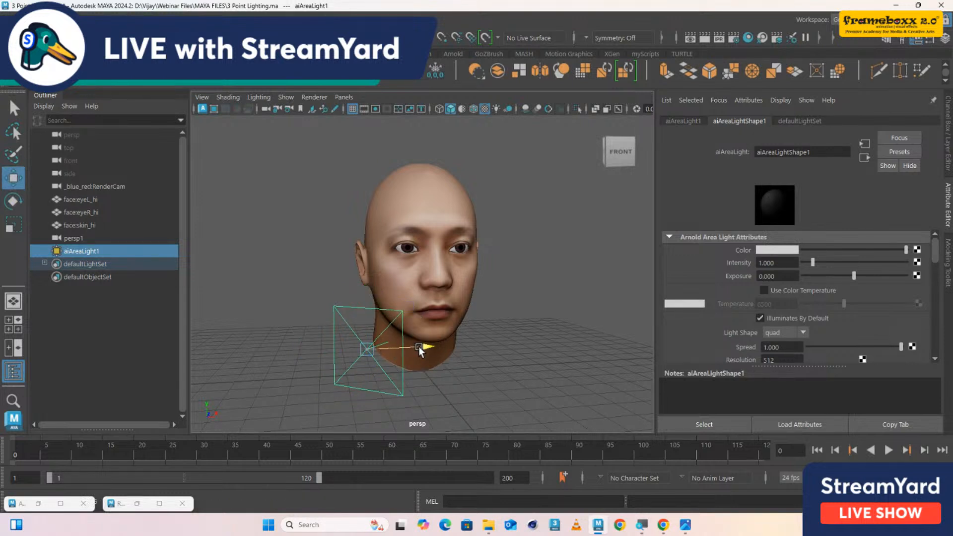
drag(358, 296, 407, 224)
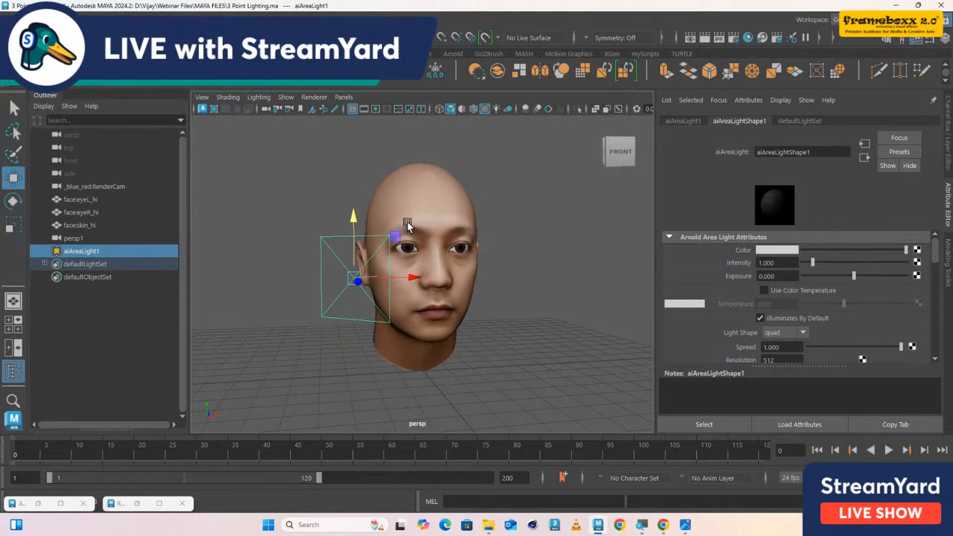
- Rename the area light's shape node as keylight
drag(822, 152, 743, 153)
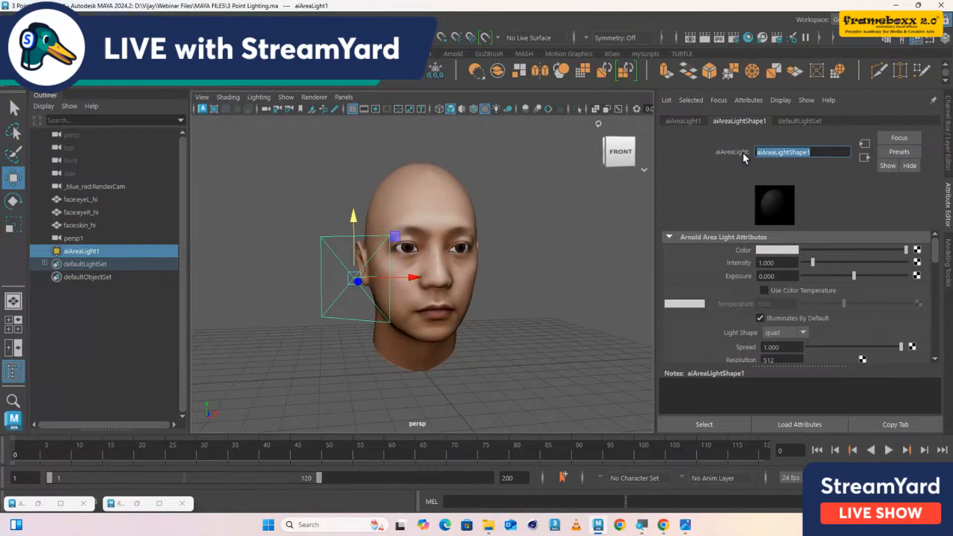
text(keylight)
key(Return)
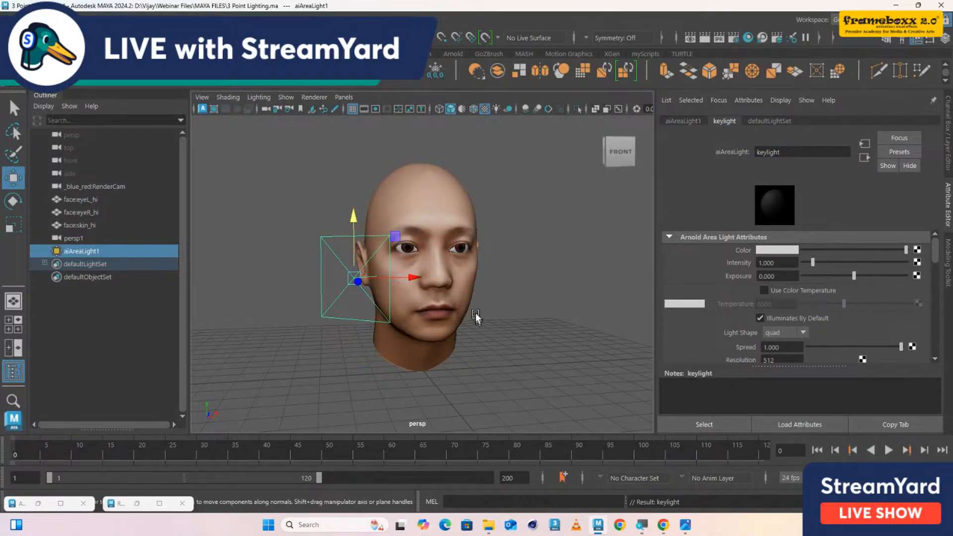
- Align the Move tool's axes with the key light's own orientation
alt+right_drag(476, 313, 489, 334)
alt+drag(490, 333, 490, 339)
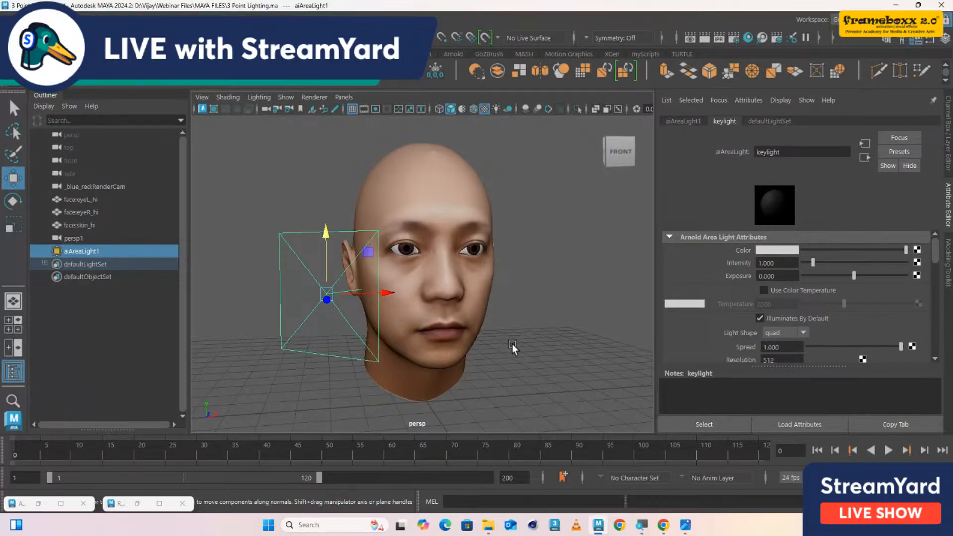
alt+drag(511, 344, 428, 341)
key(r)
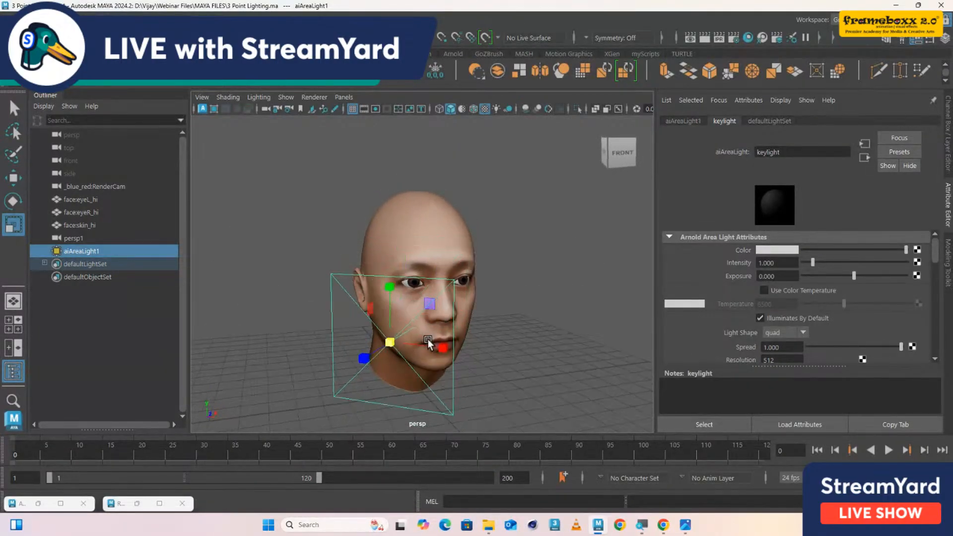
key(w)
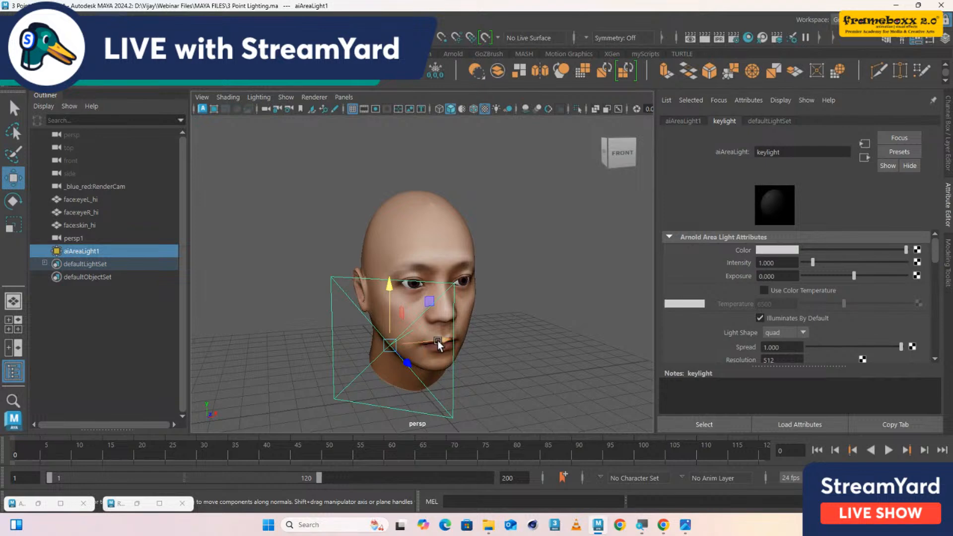
ctrl+shift+right_drag(434, 333, 392, 308)
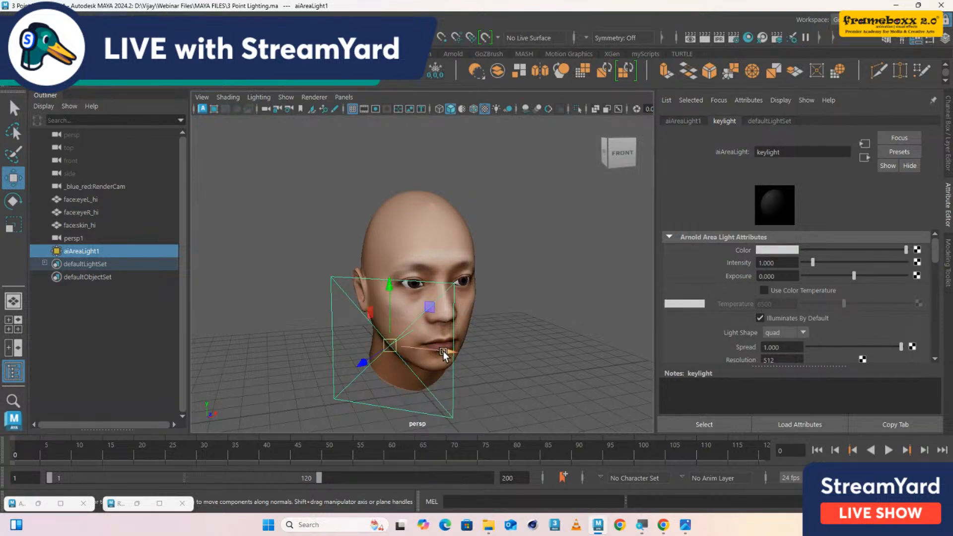
alt+drag(444, 353, 456, 338)
- Restore the Arnold RenderView and move it aside to uncover the key light's attributes
click(399, 14)
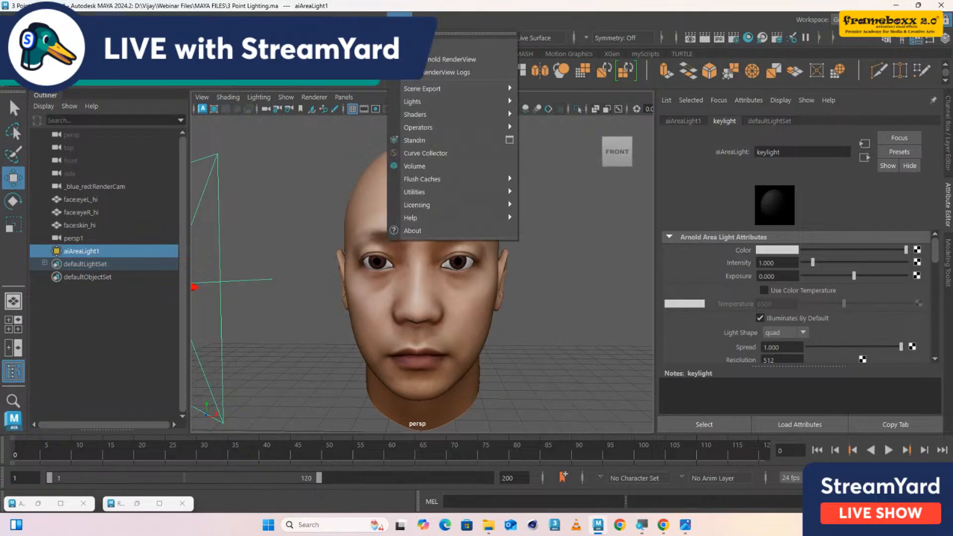
click(447, 59)
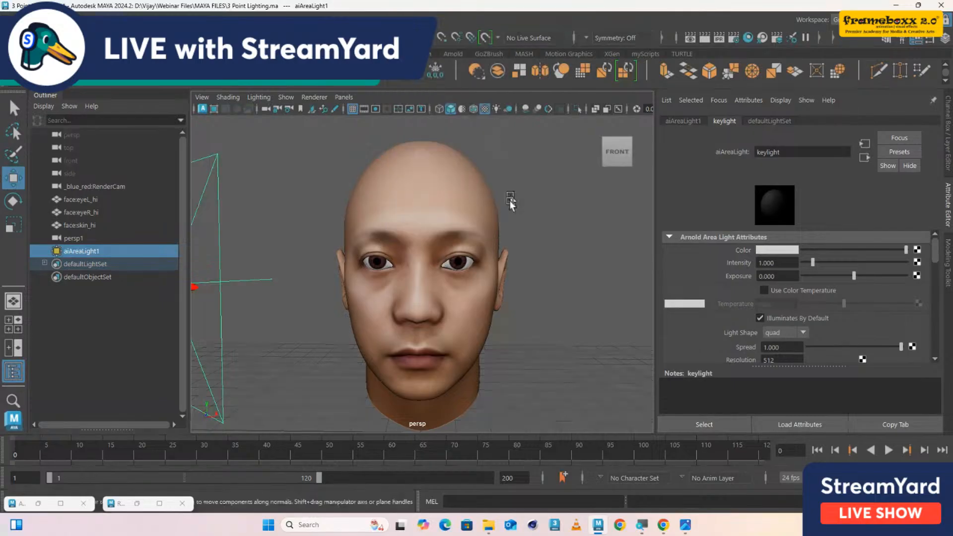
click(50, 505)
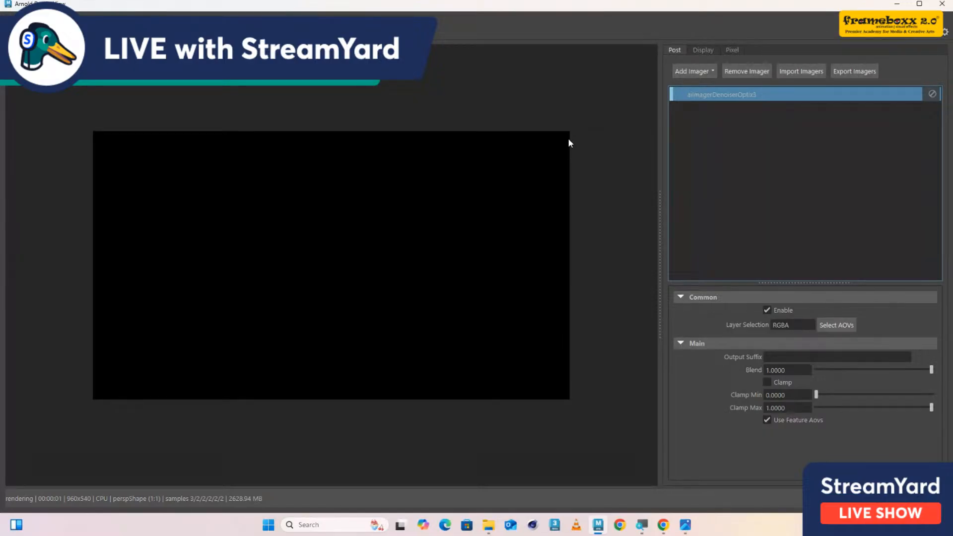
drag(560, 3, 487, 128)
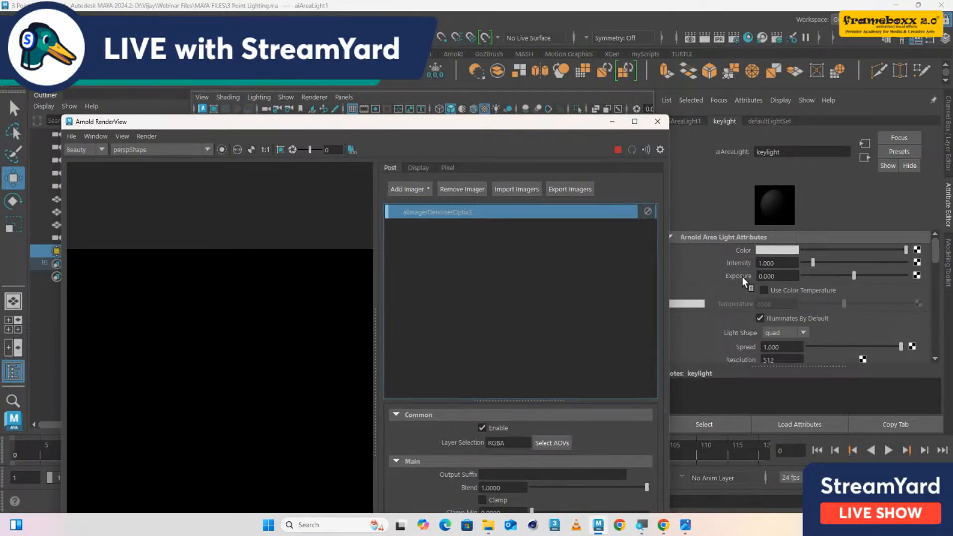
- Enlarge the RenderView's image area, shift its window upward, and set the key light's exposure to 6
click(791, 263)
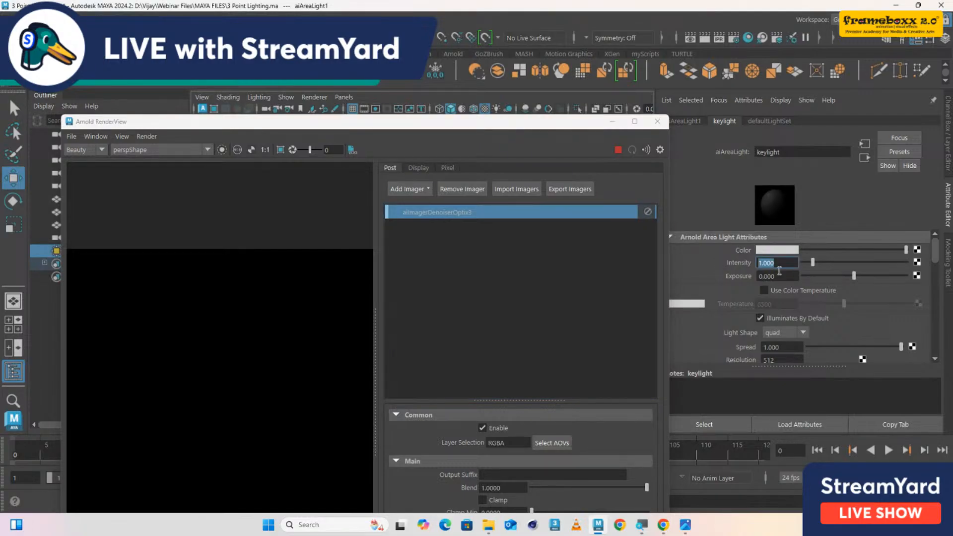
click(762, 277)
drag(374, 283, 435, 276)
drag(471, 128, 481, 74)
click(781, 274)
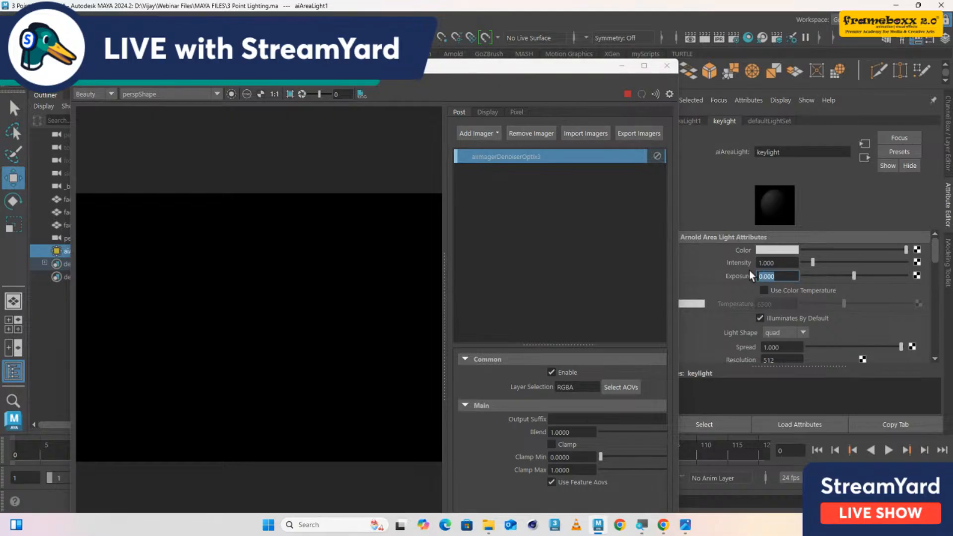
text(6)
key(Return)
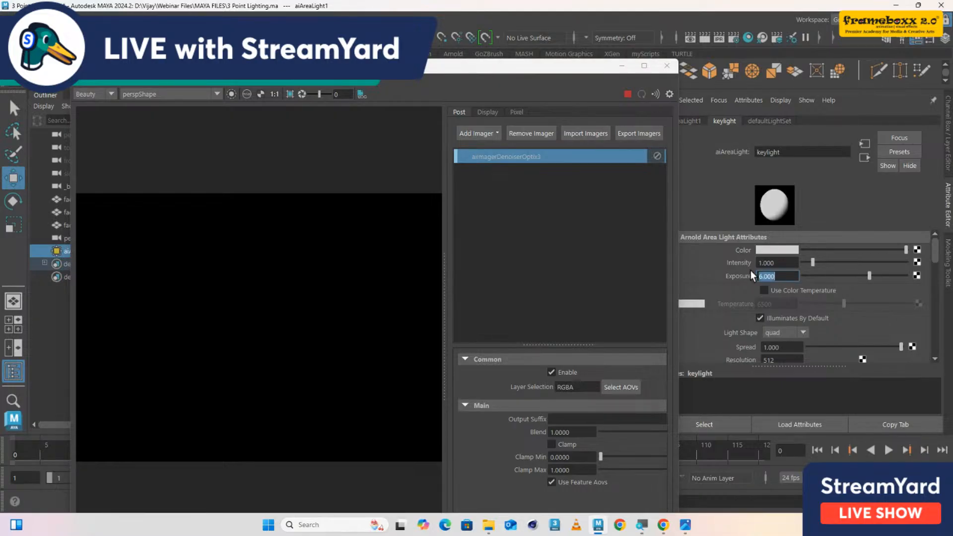
- Raise the key light's exposure to 12
click(781, 276)
drag(781, 276, 735, 273)
text(12)
key(Return)
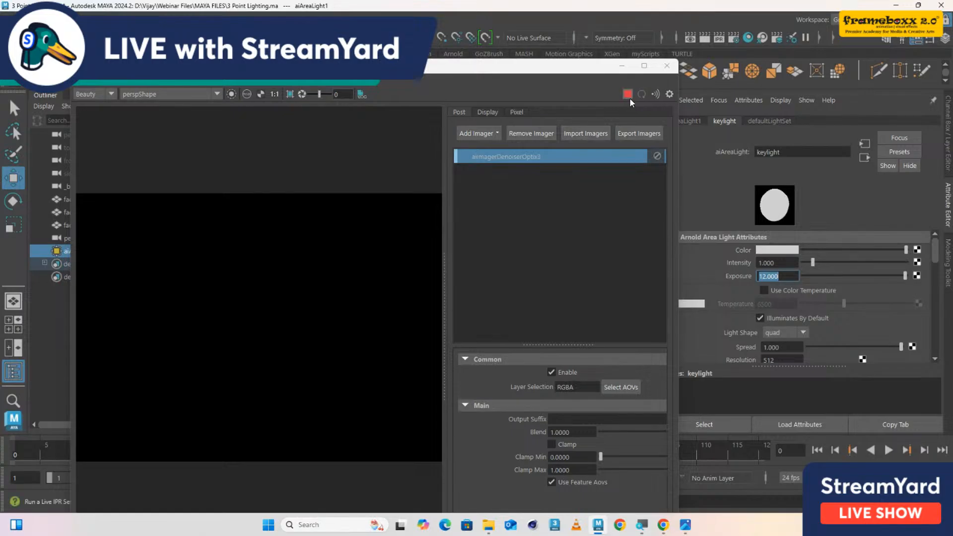
- Uncover the viewport, move the key light closer to the face along its own axis, and bring the RenderView back over the scene
drag(583, 69, 556, 366)
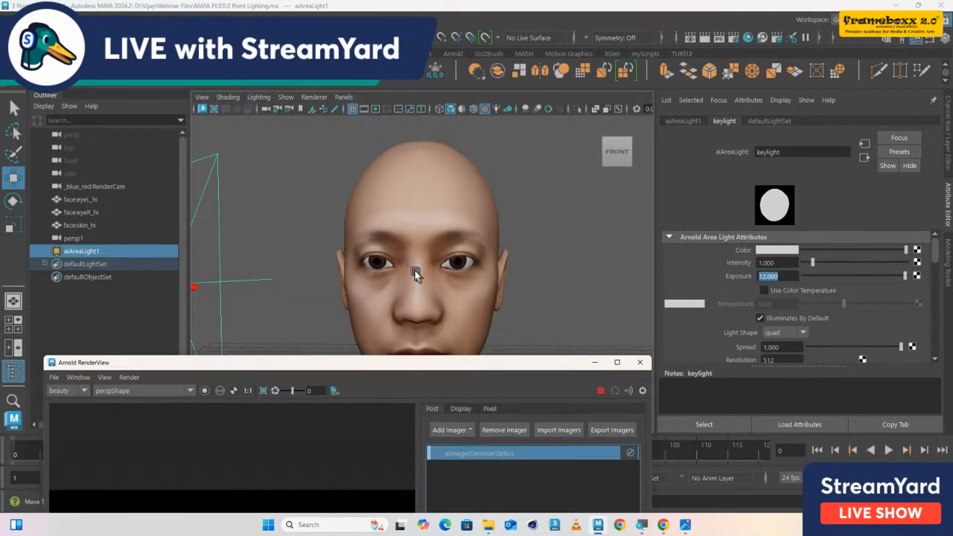
alt+right_drag(414, 269, 352, 278)
alt+drag(353, 278, 348, 283)
drag(307, 340, 336, 326)
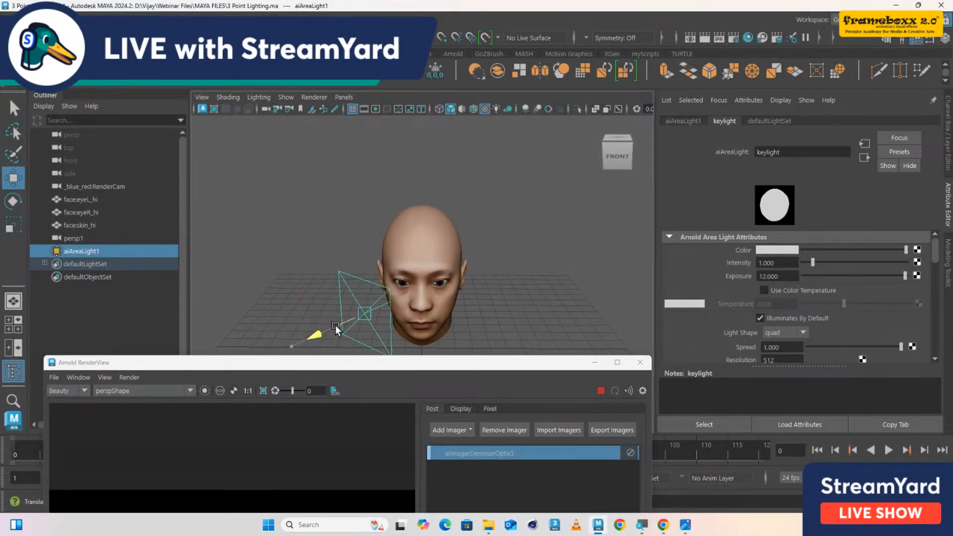
alt+drag(412, 310, 411, 298)
alt+right_drag(411, 298, 475, 327)
drag(498, 363, 475, 127)
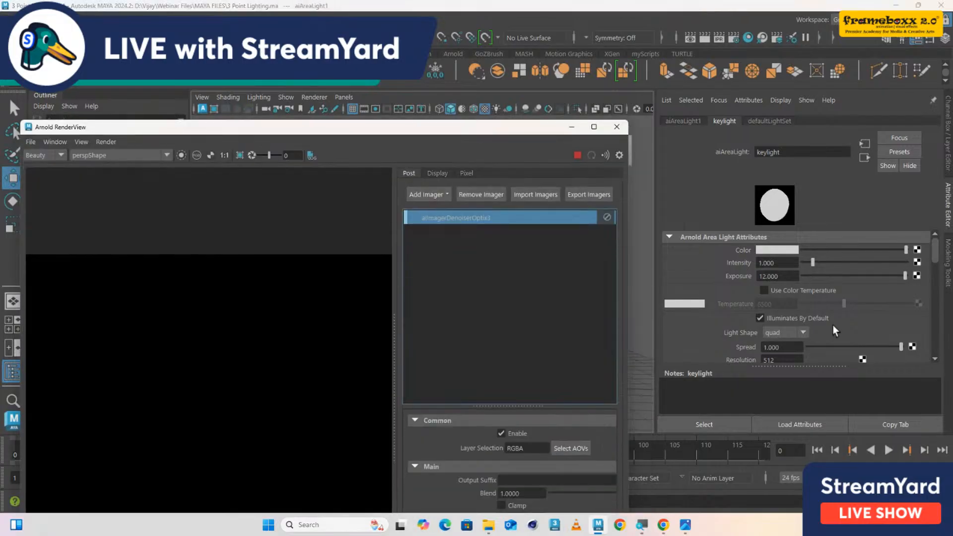
- Set the key light's exposure to 25 and update the full scene in the Arnold RenderView
double_click(788, 277)
text(25)
key(Return)
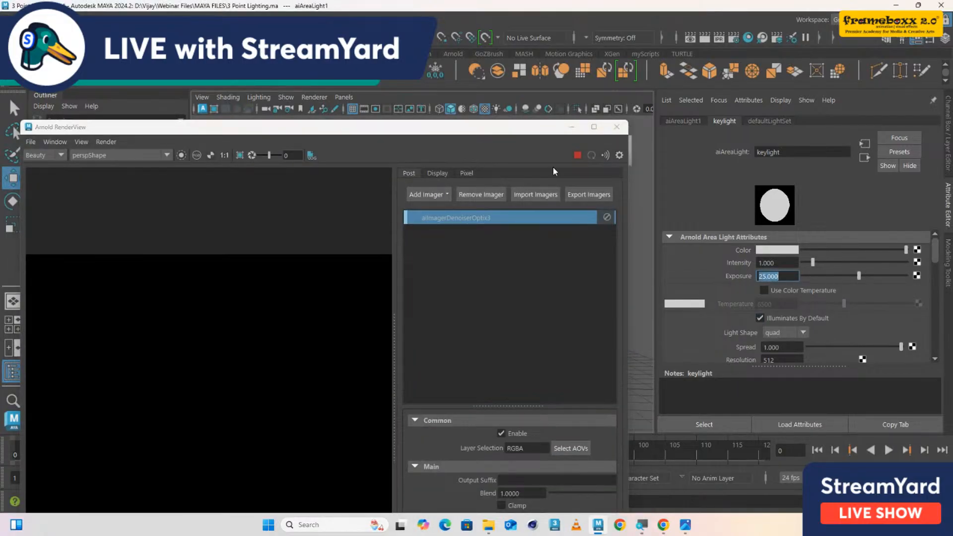
click(99, 144)
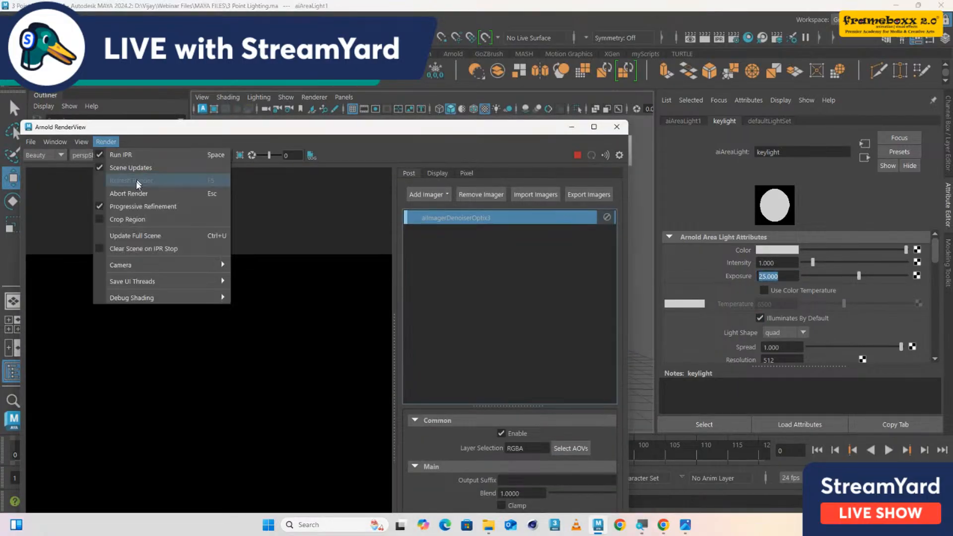
click(149, 236)
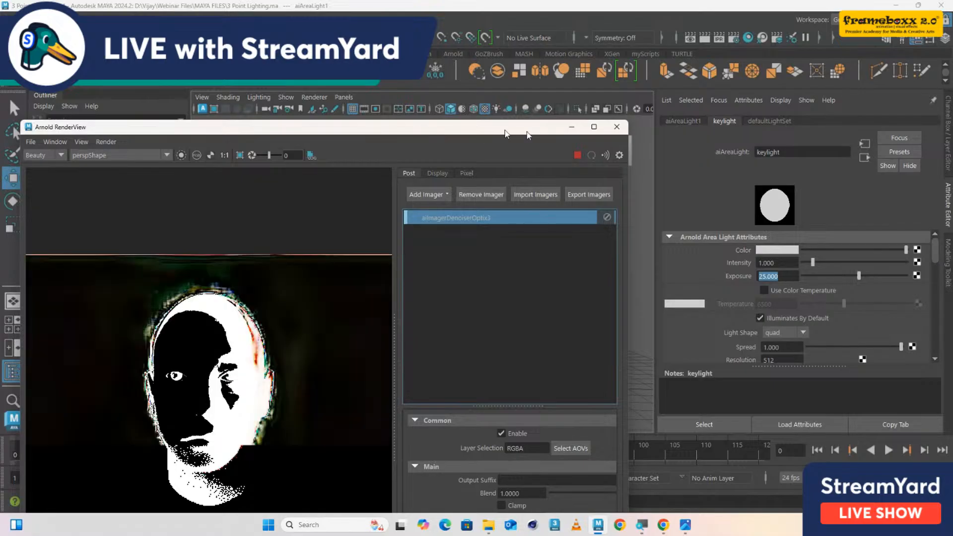
- Try a key light exposure of 15, set it to 6, and move the RenderView clear of the light in the viewport
double_click(777, 277)
text(15)
key(Return)
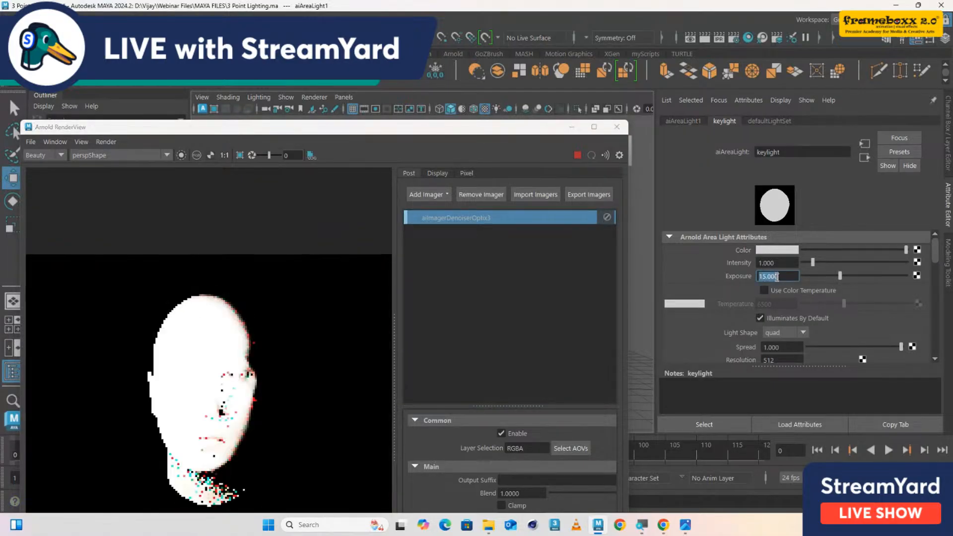
text(6)
key(Return)
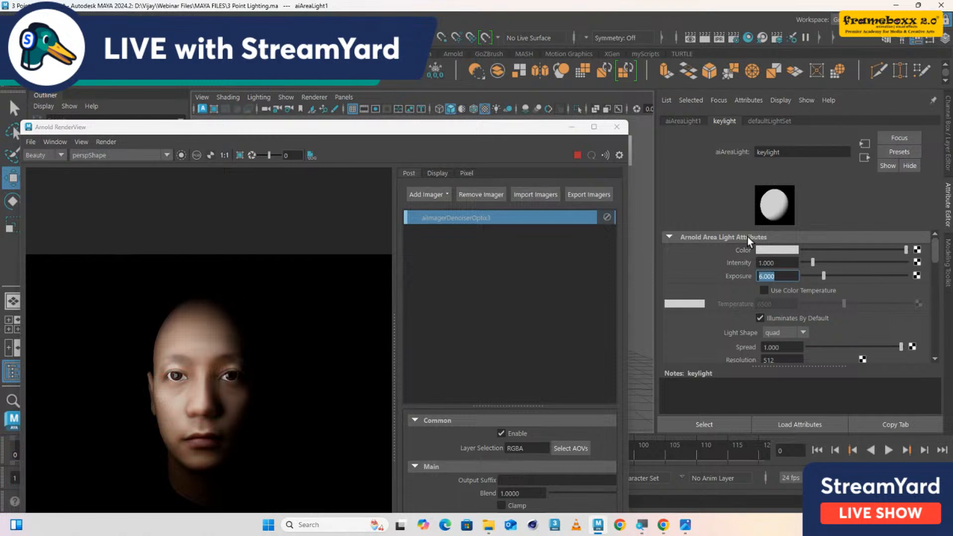
drag(388, 131, 460, 49)
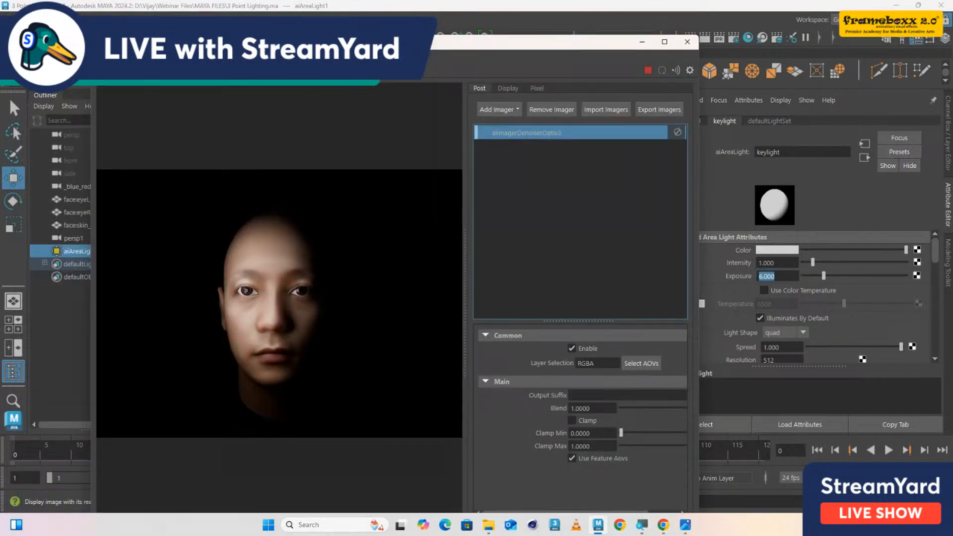
drag(350, 46, 633, 67)
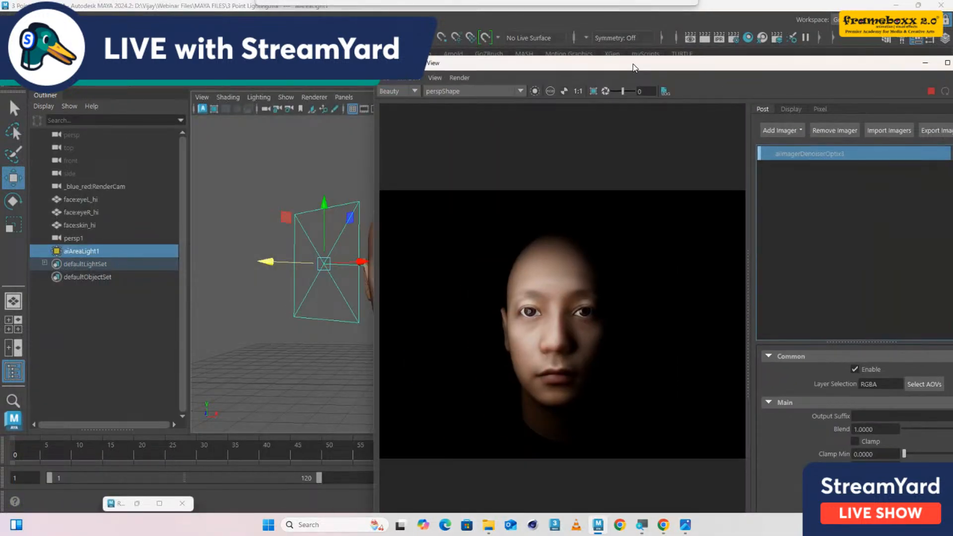
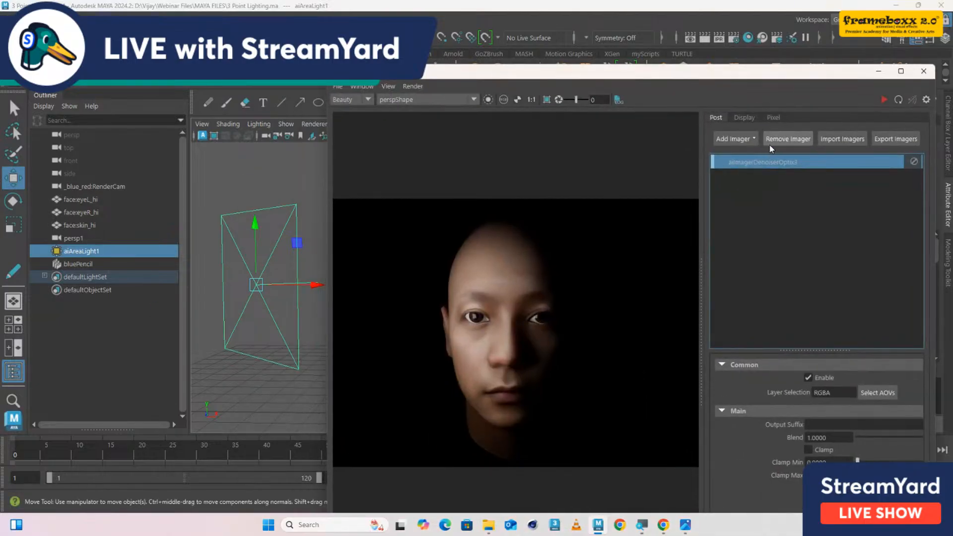
- Uncover the key light's attributes and set its spread to 0.1
drag(818, 76, 598, 85)
scroll(783, 288, down, 2)
drag(783, 288, 746, 291)
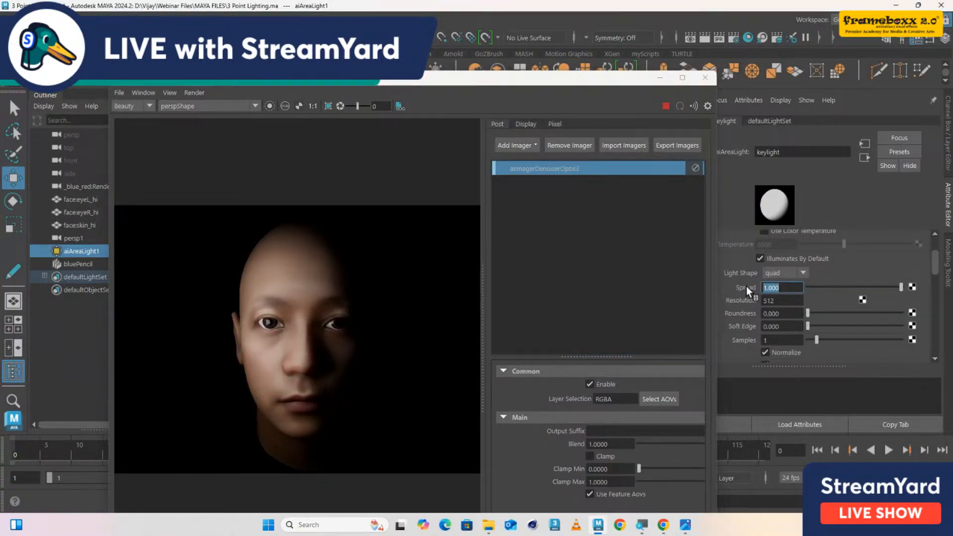
text(0.1)
key(Return)
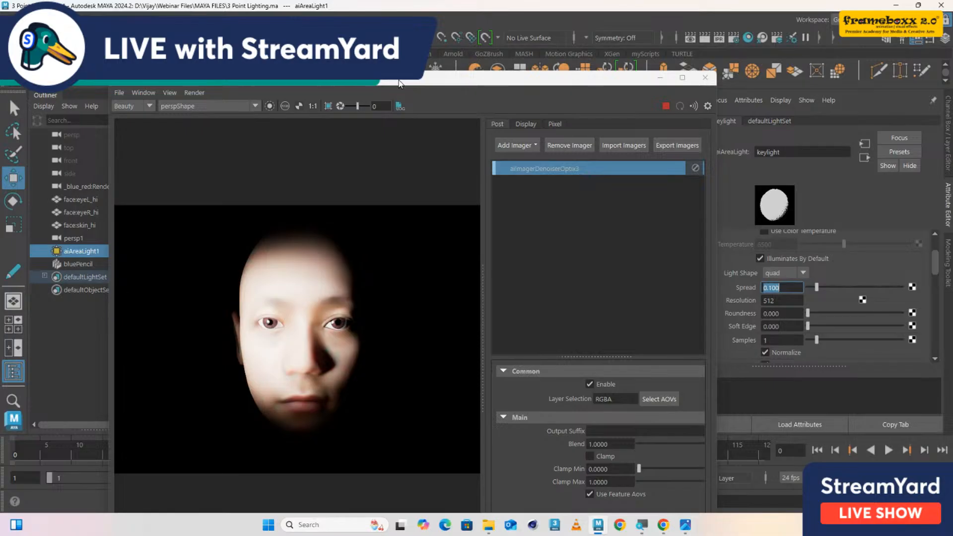
- Uncover the light in the viewport and scale its width down along X to about 0.362
drag(399, 83, 633, 93)
key(r)
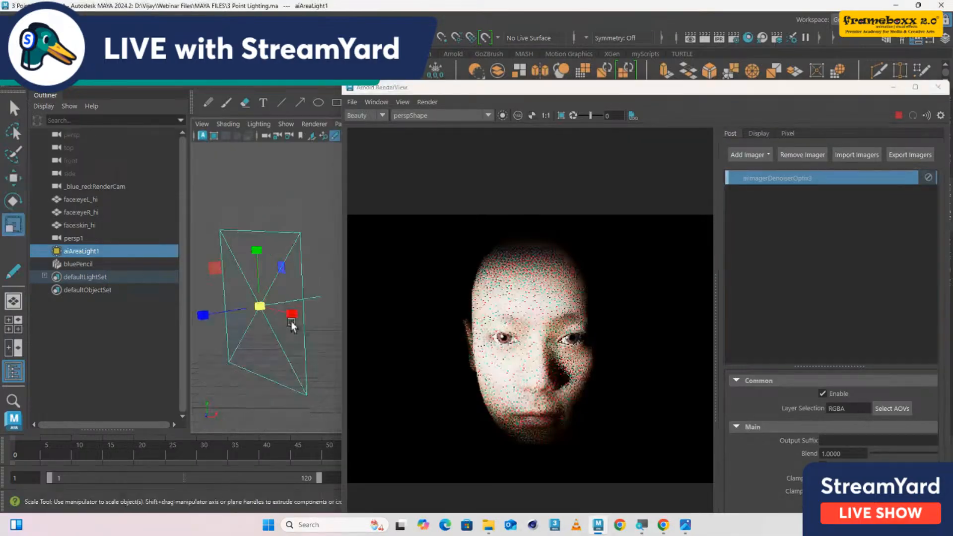
drag(291, 321, 251, 301)
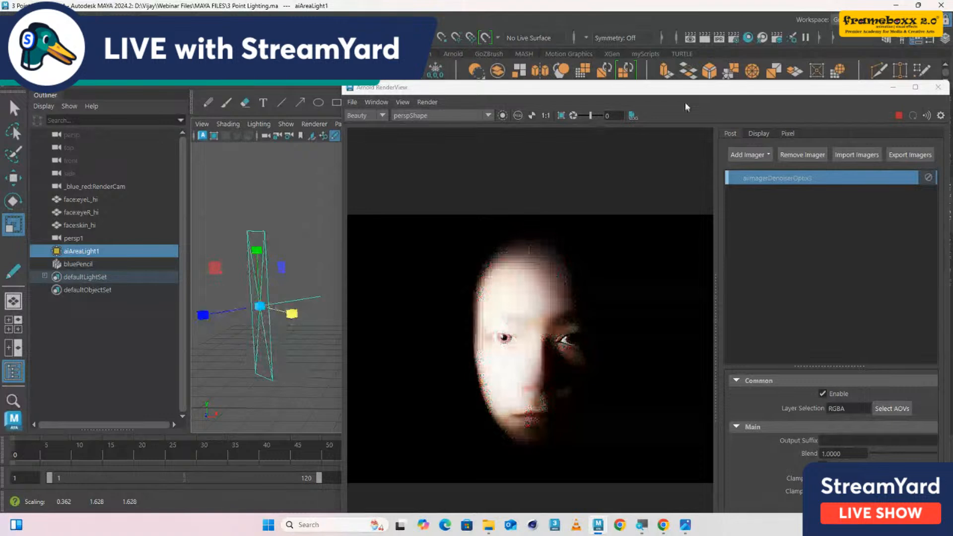
- Move the RenderView off the light's attributes, try a key light spread of 0, and set it to 0.35
drag(691, 92, 461, 86)
drag(784, 288, 744, 287)
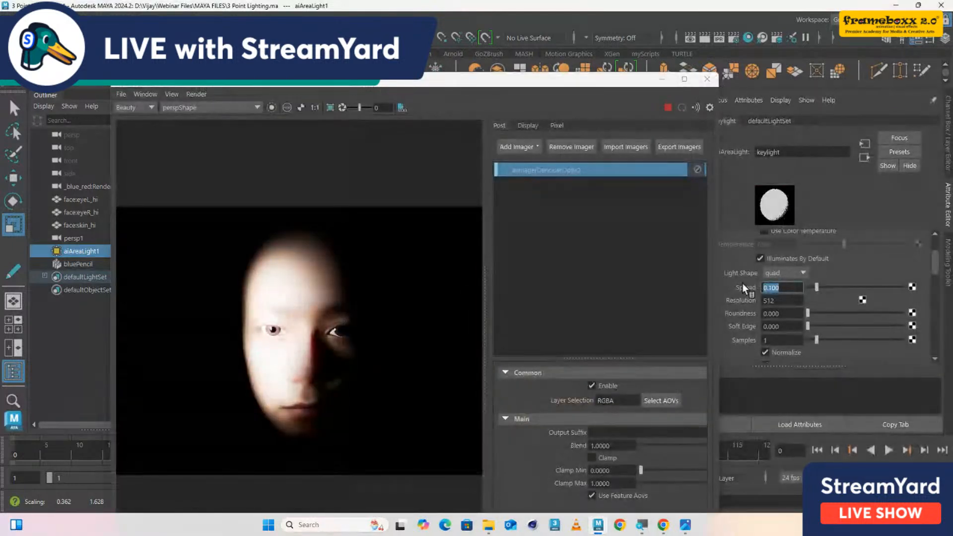
text(0)
key(Return)
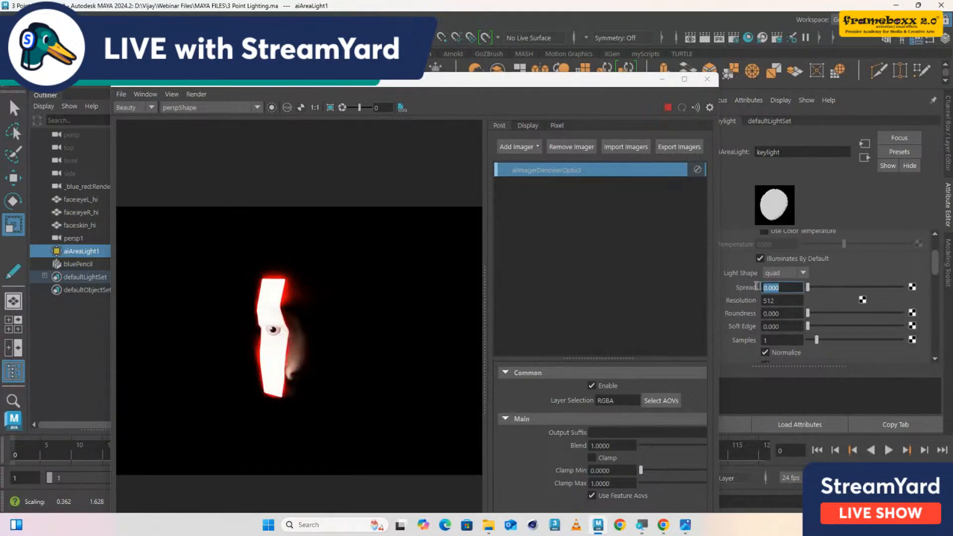
text(0.35)
key(Return)
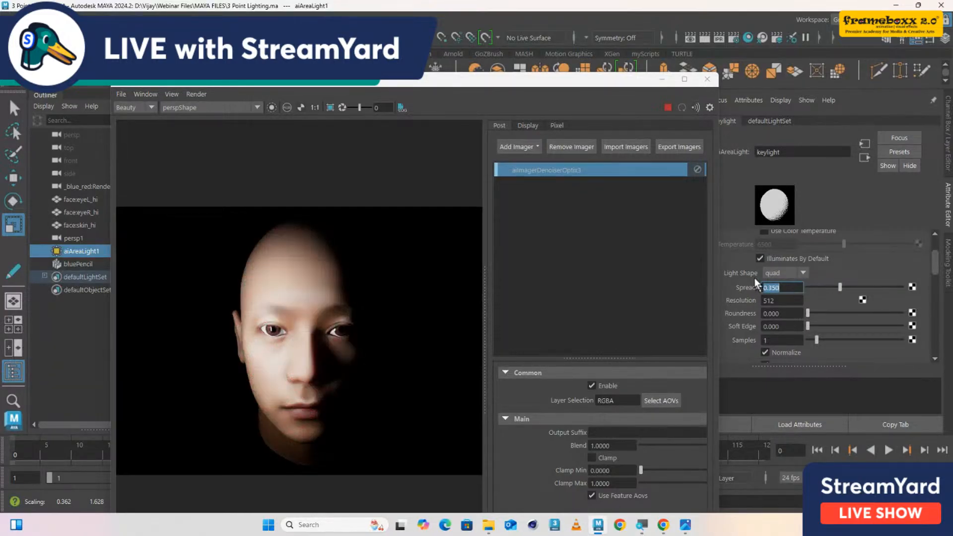
- Try a key light spread of 1 and move the RenderView down clear of the light in the viewport
drag(494, 81, 615, 342)
drag(787, 289, 747, 287)
text(1)
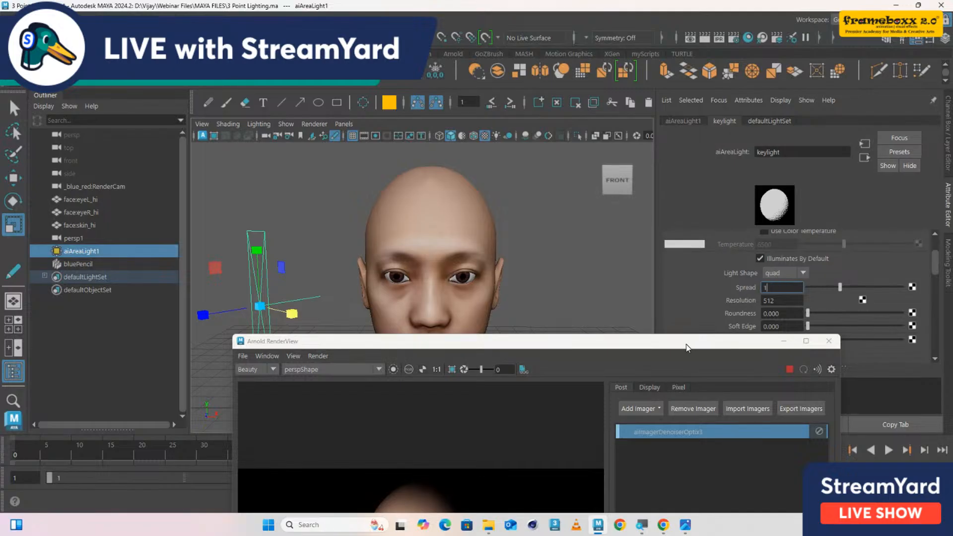
key(Return)
drag(681, 342, 548, 392)
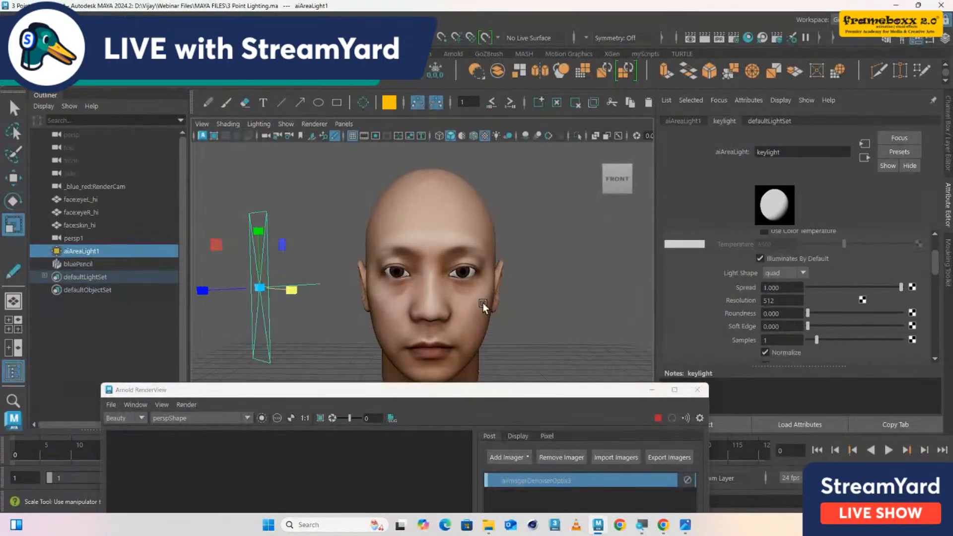
- Move the key light toward the face along X, to about -3.437
alt+right_drag(483, 303, 503, 326)
key(w)
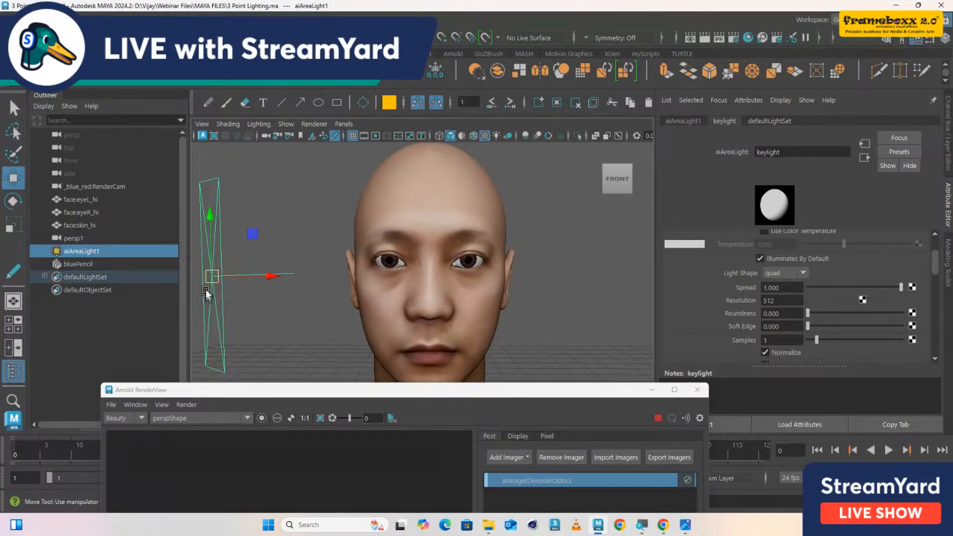
drag(243, 275, 270, 276)
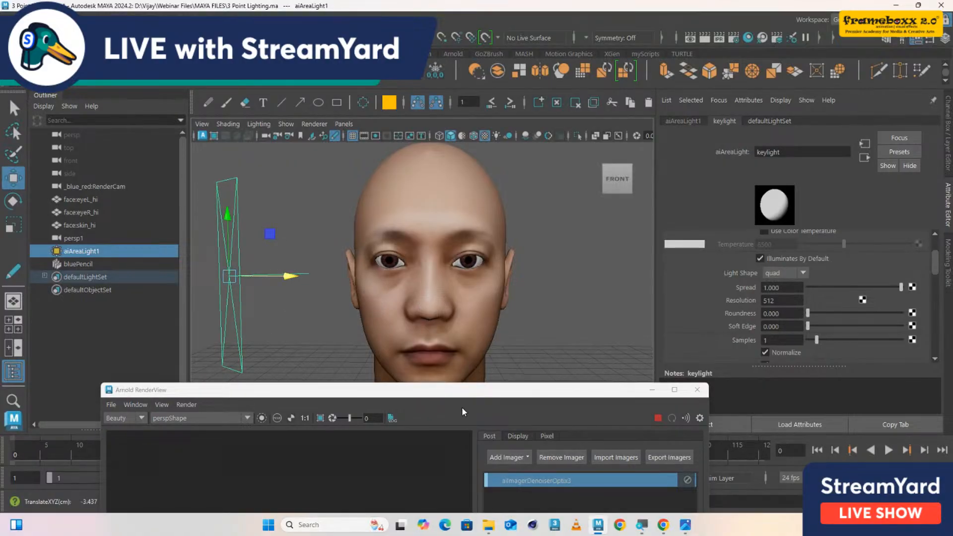
click(466, 395)
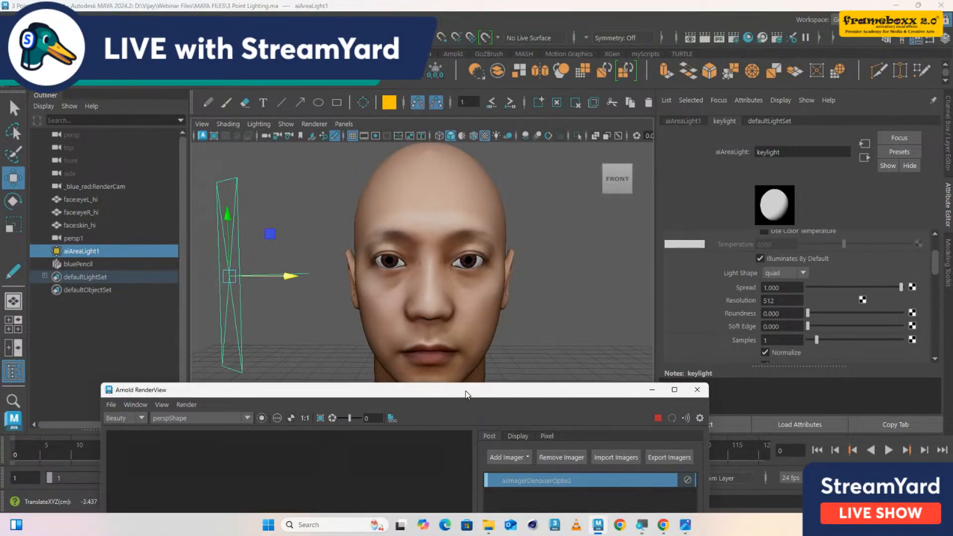
- Bring the RenderView back into full view and set the key light's spread to 0.35
drag(466, 391, 437, 104)
drag(793, 288, 746, 285)
text(0.35)
key(Return)
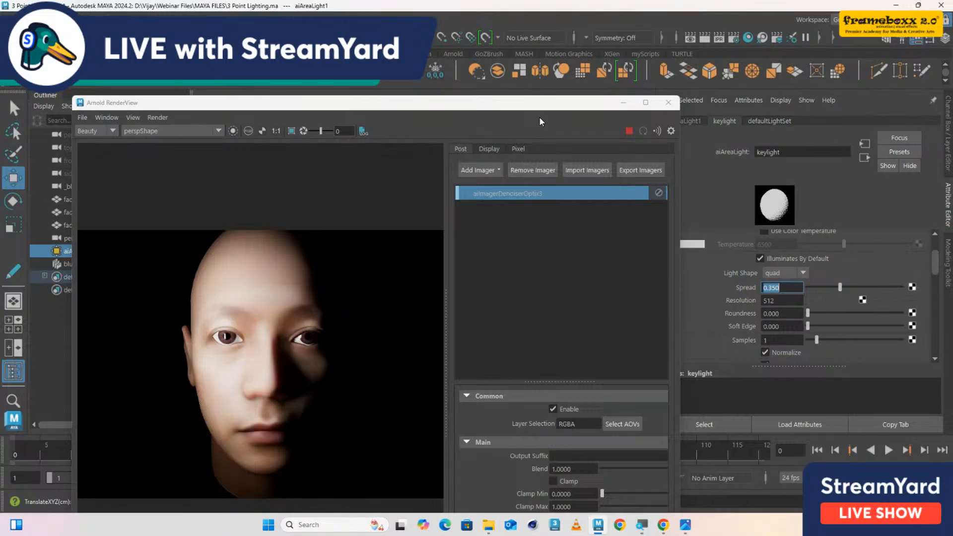
- Try key light exposures of 3 and 4, and set the exposure to 5.5
scroll(723, 311, up, 3)
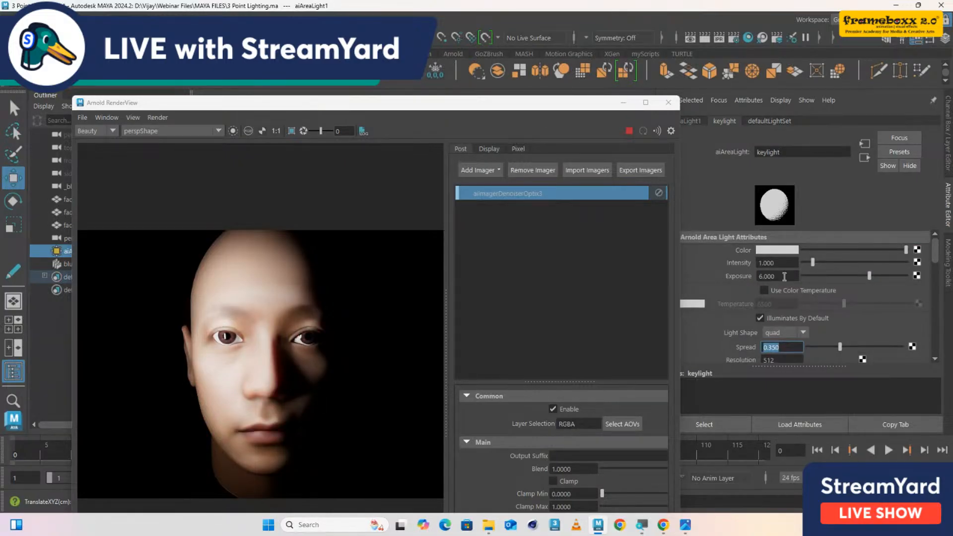
drag(785, 277, 736, 277)
text(3)
key(Return)
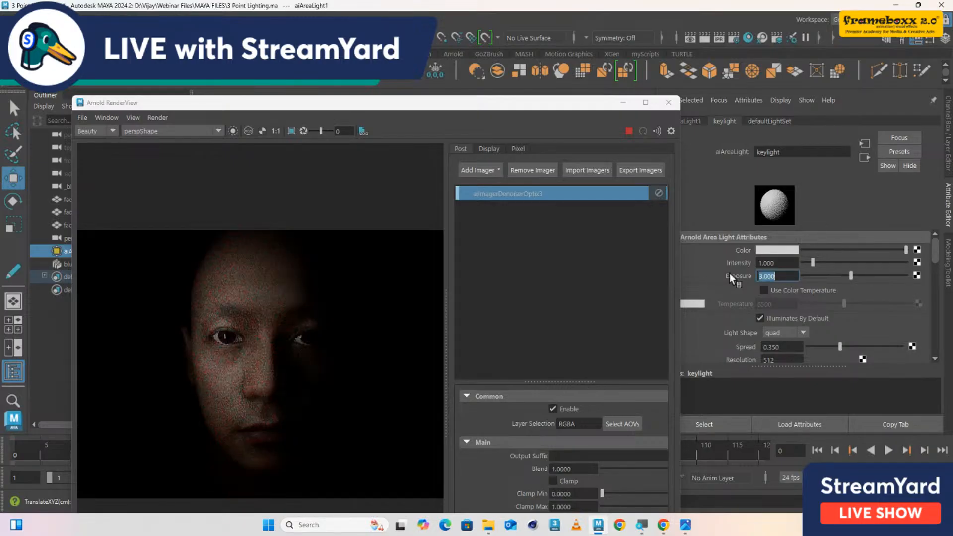
text(4)
key(Return)
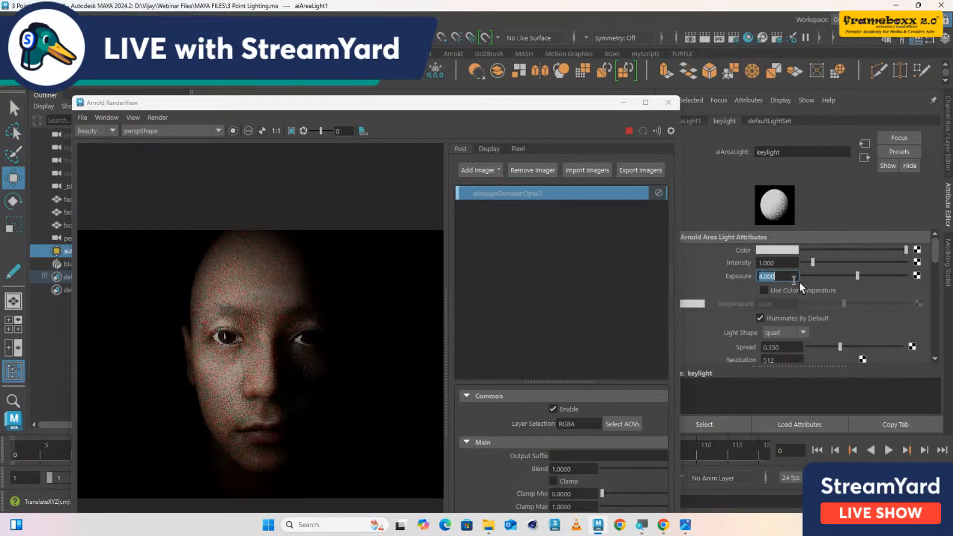
text(5.5)
key(Return)
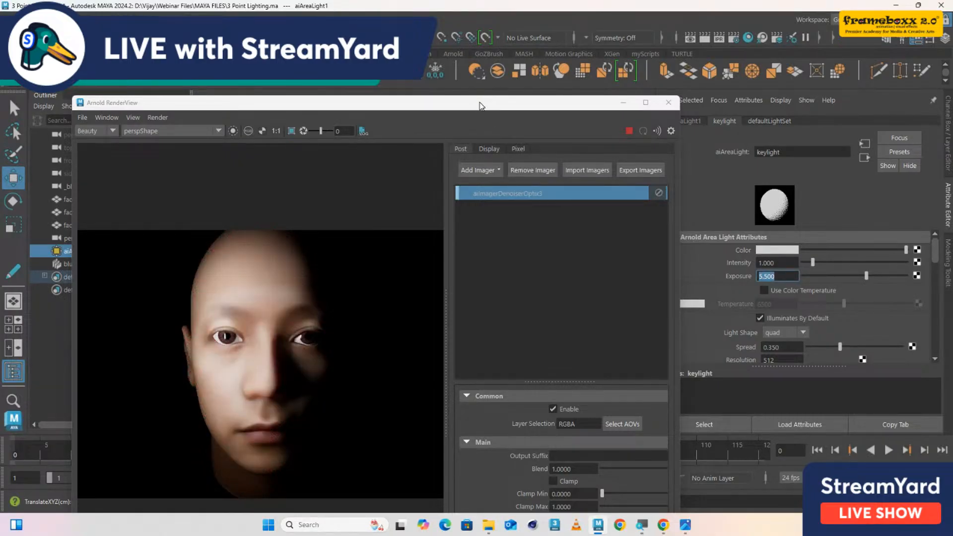
- Move the RenderView clear of the head, deselect the key light and create a new perspective camera from the current view
drag(480, 102, 857, 200)
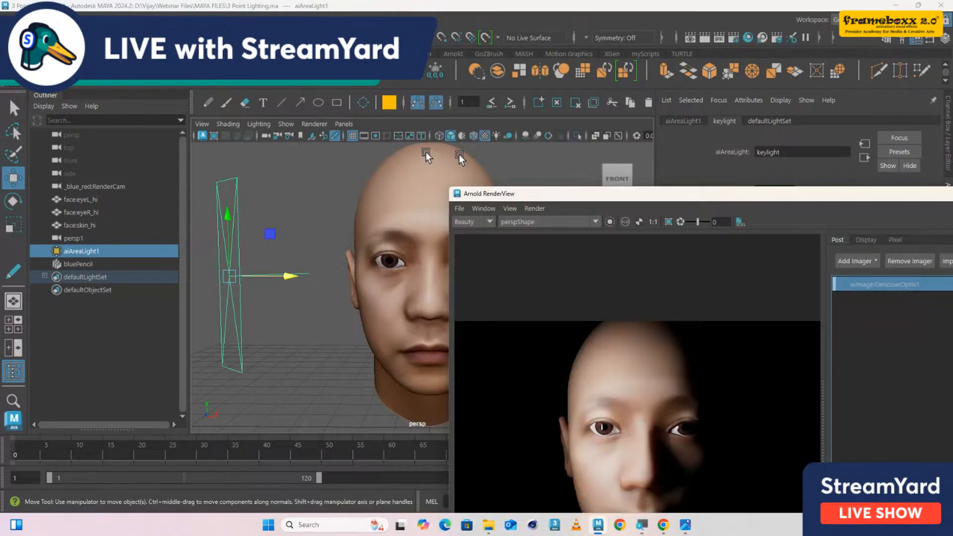
drag(546, 193, 647, 213)
click(523, 198)
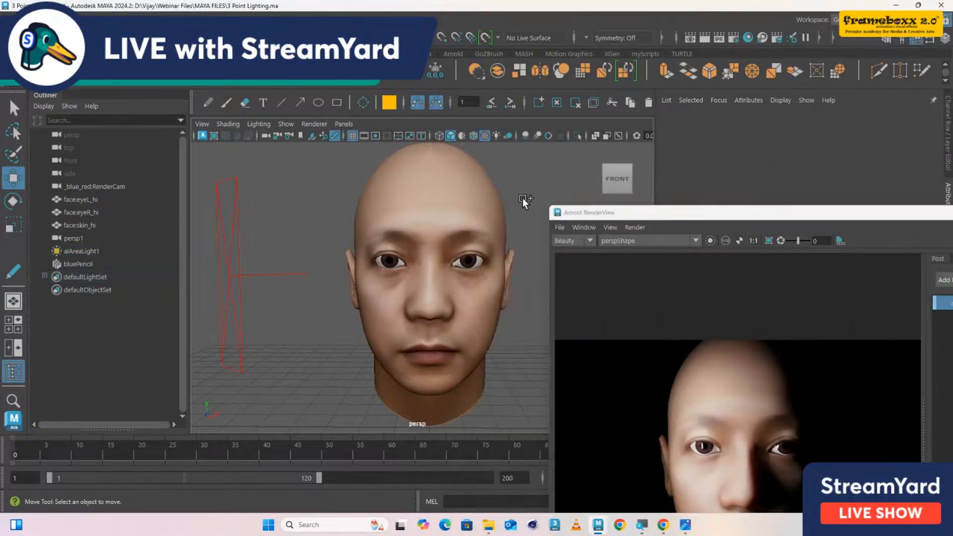
key(ctrl+shift+c)
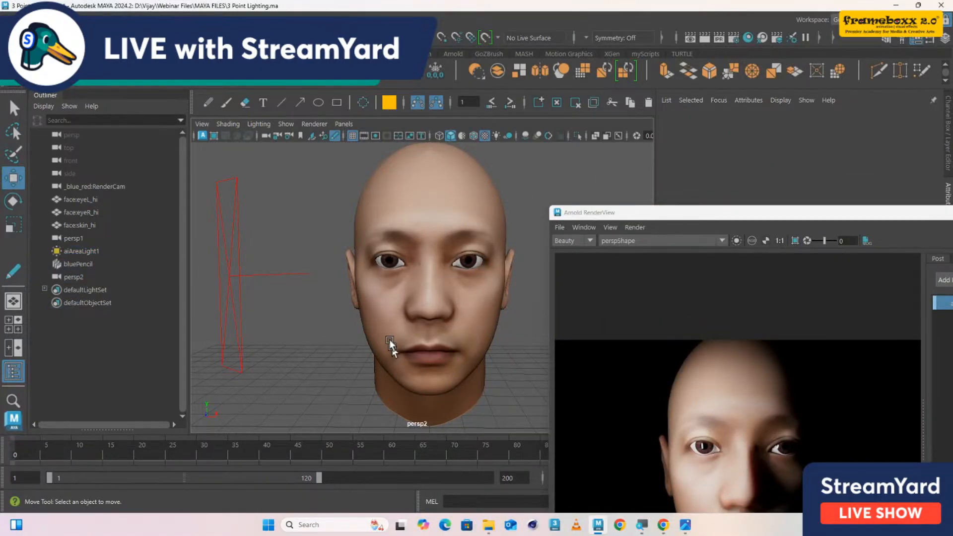
- Select the key light, move it back along Z to about 3.336, and reposition the RenderView to show the whole face
alt+drag(356, 332, 371, 356)
click(320, 390)
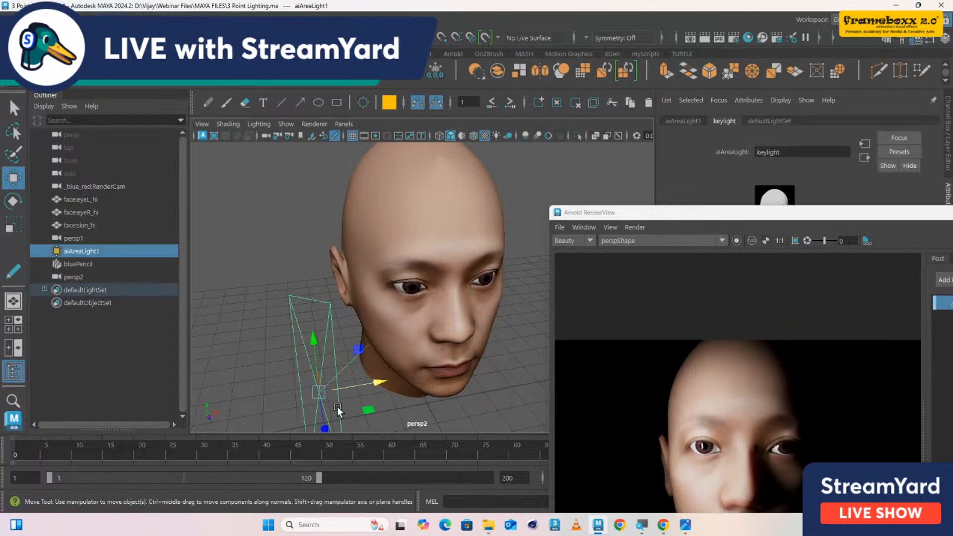
drag(327, 425, 303, 365)
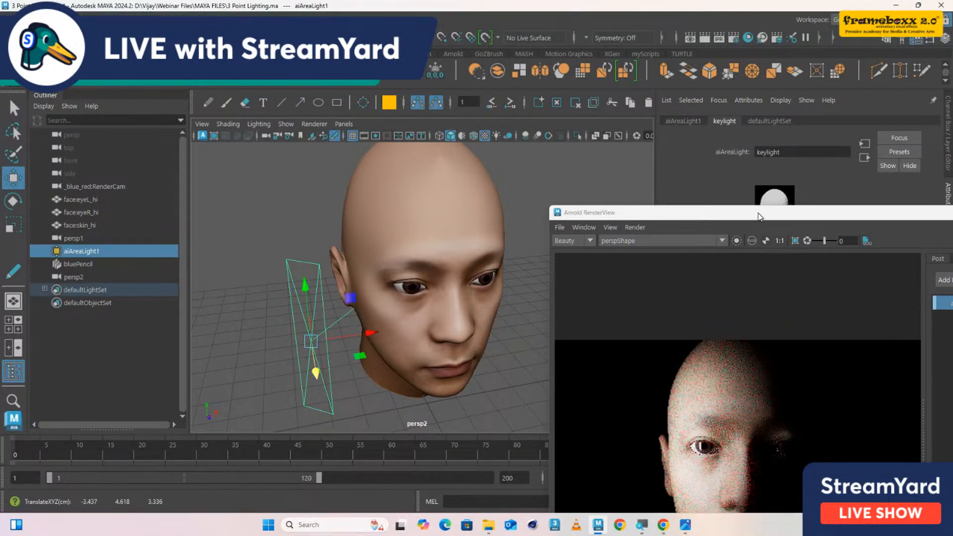
drag(759, 217, 646, 65)
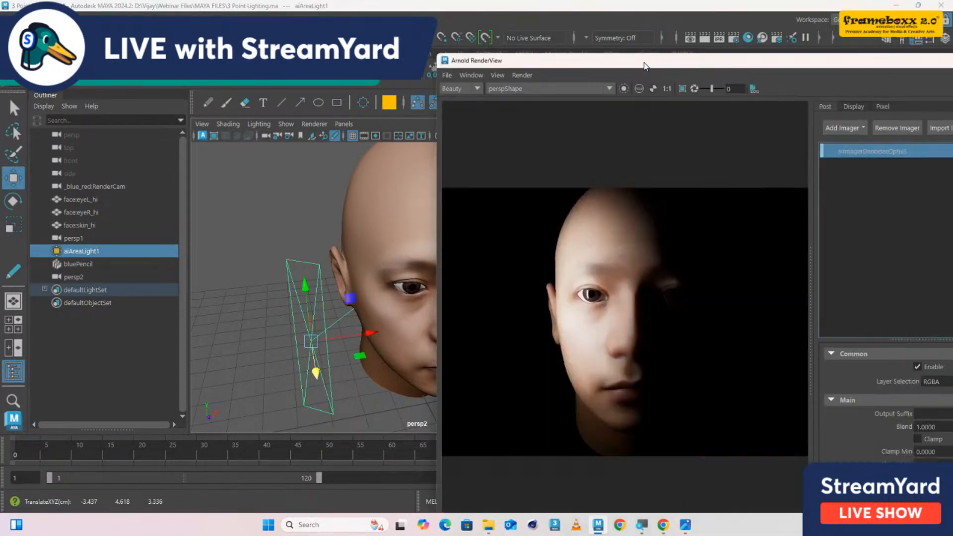
- Shift the key light away from the head along X to about -3.849 and adjust its depth along Z
drag(367, 331, 344, 337)
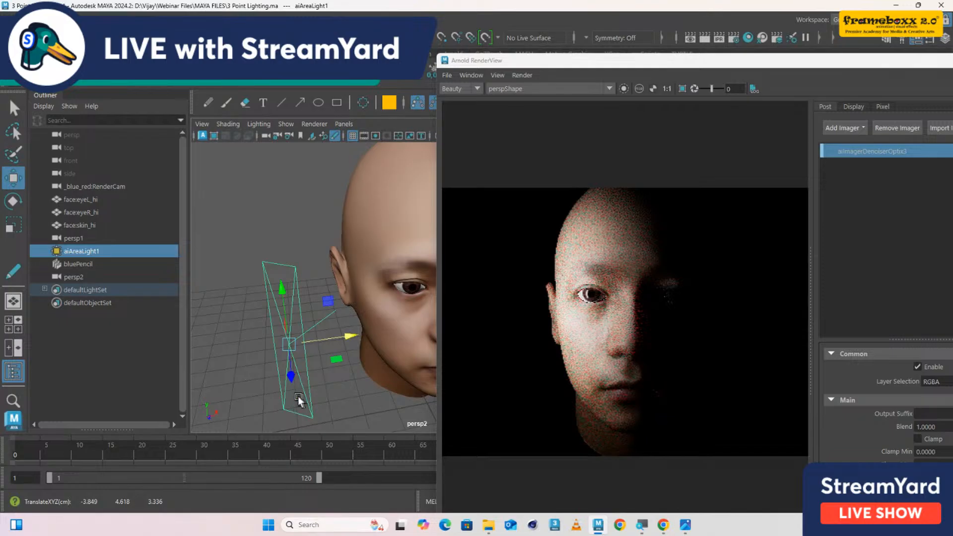
drag(293, 384, 321, 331)
drag(212, 348, 332, 314)
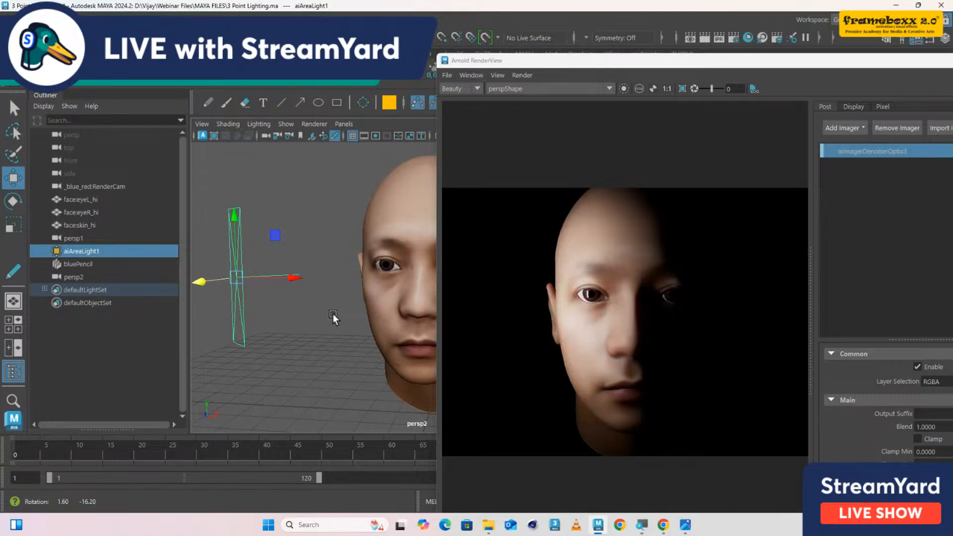
alt+drag(332, 314, 368, 316)
- Minimize the Arnold RenderView and create a second Arnold area light
drag(795, 59, 417, 79)
click(610, 82)
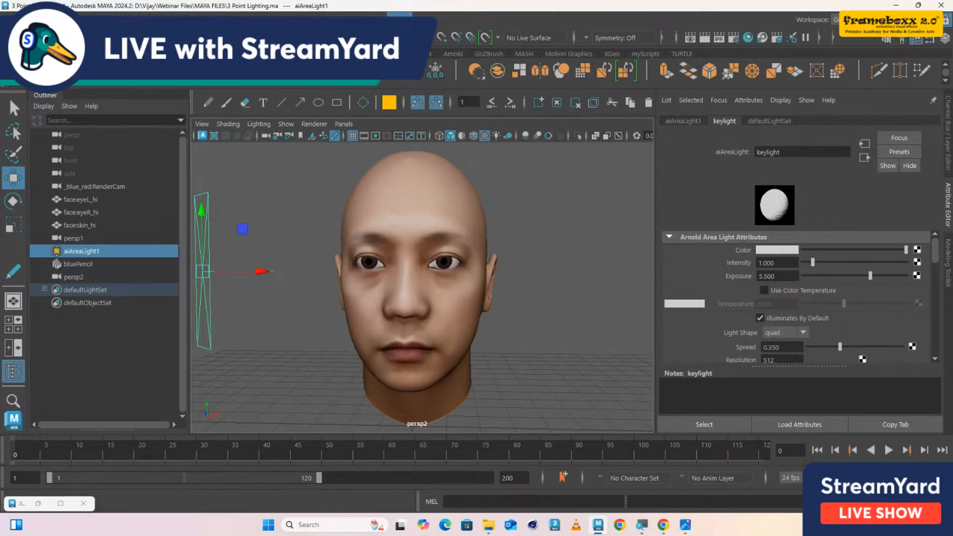
click(399, 15)
mouse_move(431, 102)
click(530, 104)
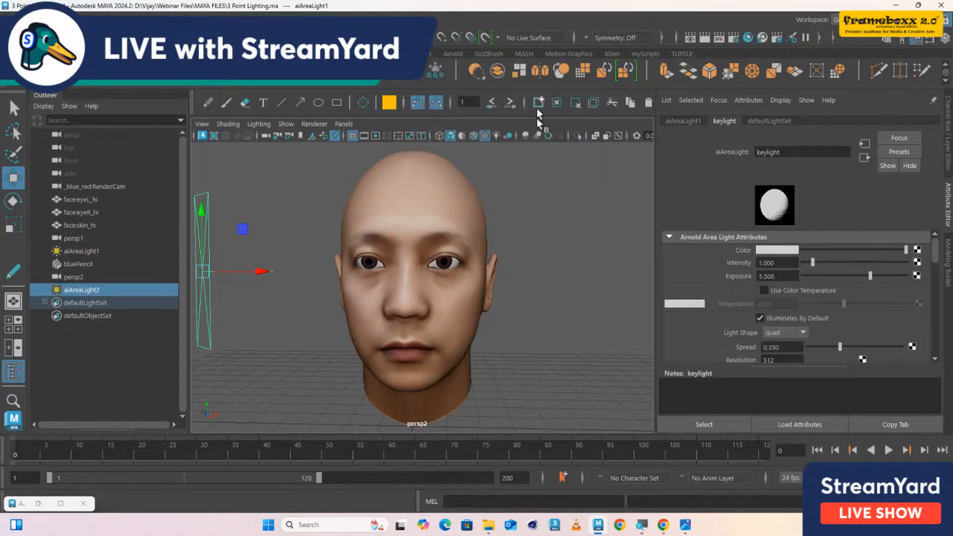
- Raise the second area light to face height and scale it up uniformly to about 2.839
scroll(527, 304, down, 3)
alt+drag(528, 304, 455, 307)
drag(416, 340, 418, 214)
key(r)
drag(419, 268, 495, 338)
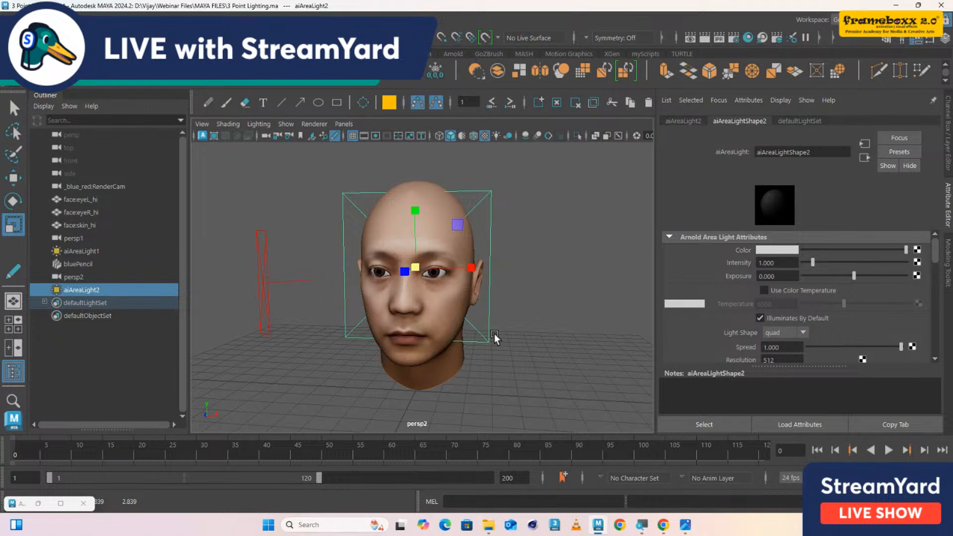
- Rotate the second area light about its vertical axis to point across the head toward the key light
key(w)
alt+drag(479, 305, 455, 321)
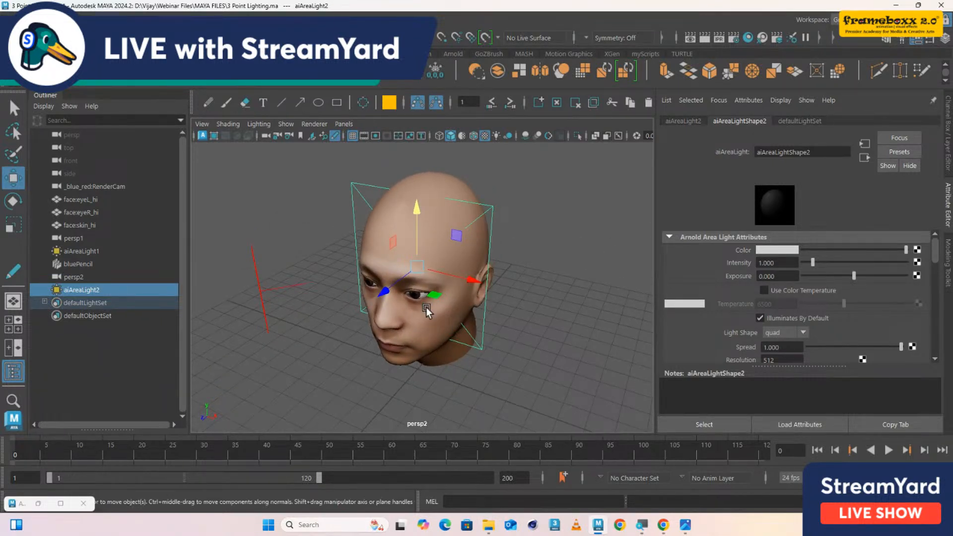
key(e)
mouse_move(443, 313)
mouse_down()
mouse_move(436, 323)
mouse_move(456, 290)
mouse_move(438, 299)
mouse_move(459, 302)
mouse_move(441, 308)
mouse_move(464, 313)
mouse_move(453, 324)
mouse_up()
key(w)
alt+drag(521, 286, 503, 267)
key(w)
drag(492, 233, 442, 216)
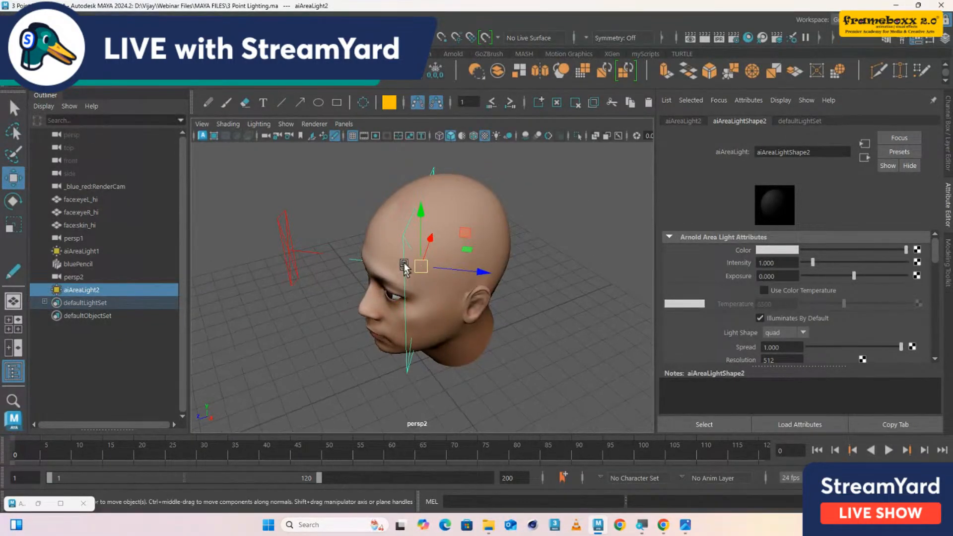
- Look through the second area light, aim it at the head from the side opposite the key light, and return to the perspective view
click(349, 127)
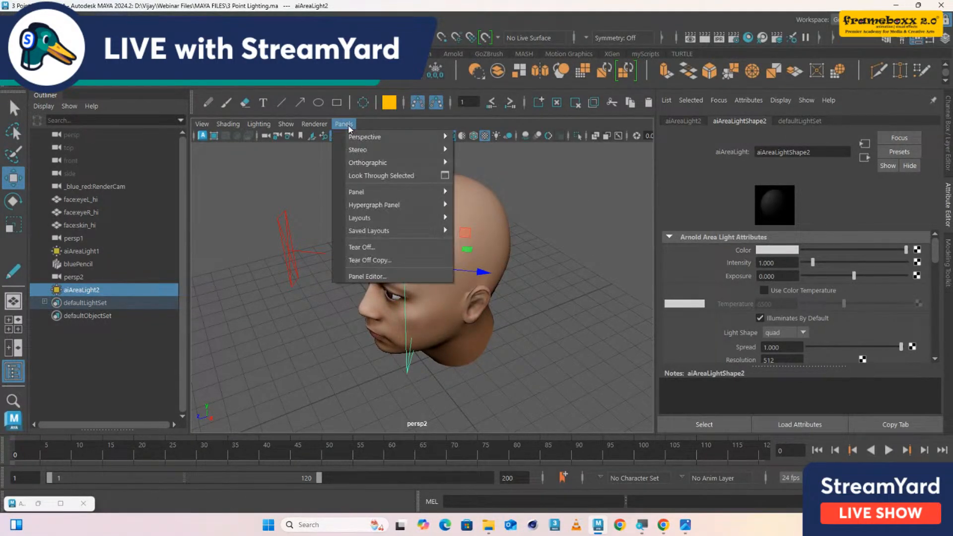
click(382, 176)
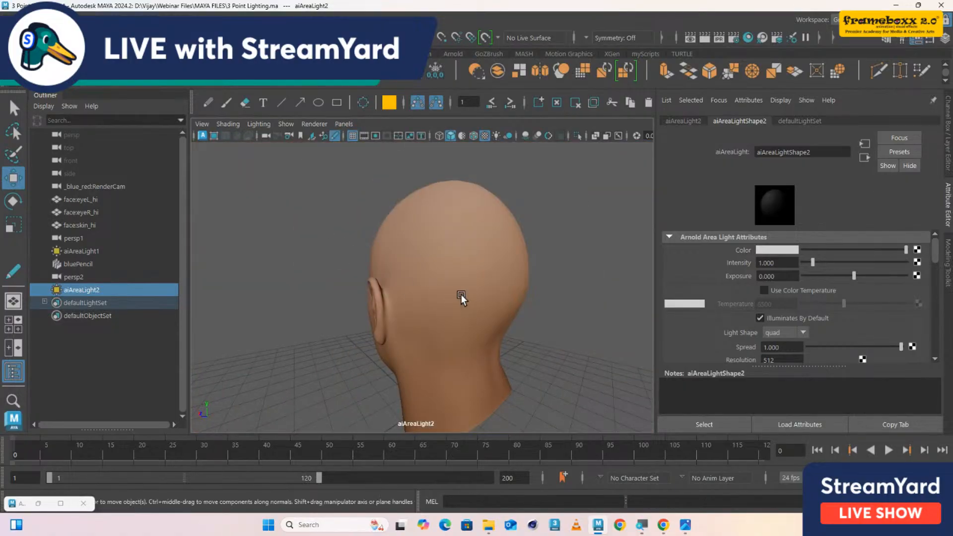
alt+drag(461, 294, 450, 230)
key(space)
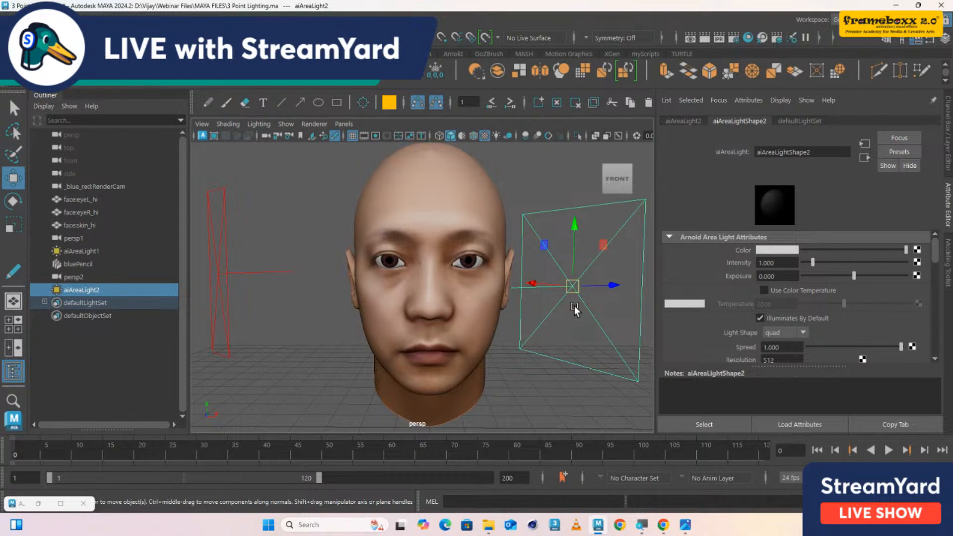
- Adjust the second area light's width slightly along its X axis
key(r)
drag(612, 285, 573, 340)
click(591, 277)
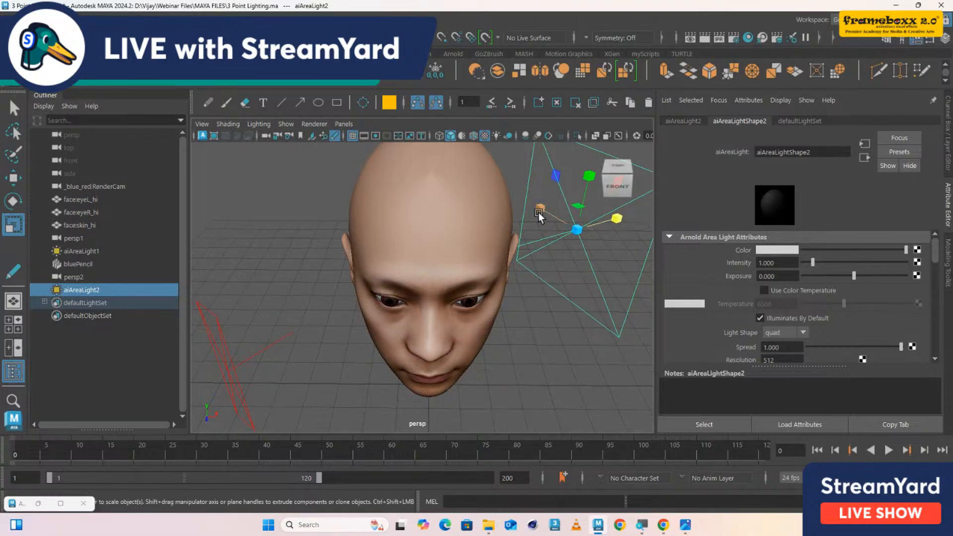
drag(539, 210, 543, 214)
alt+drag(579, 260, 579, 174)
- Reposition the second area light beside the face, on the side opposite the key light
key(w)
drag(623, 217, 612, 219)
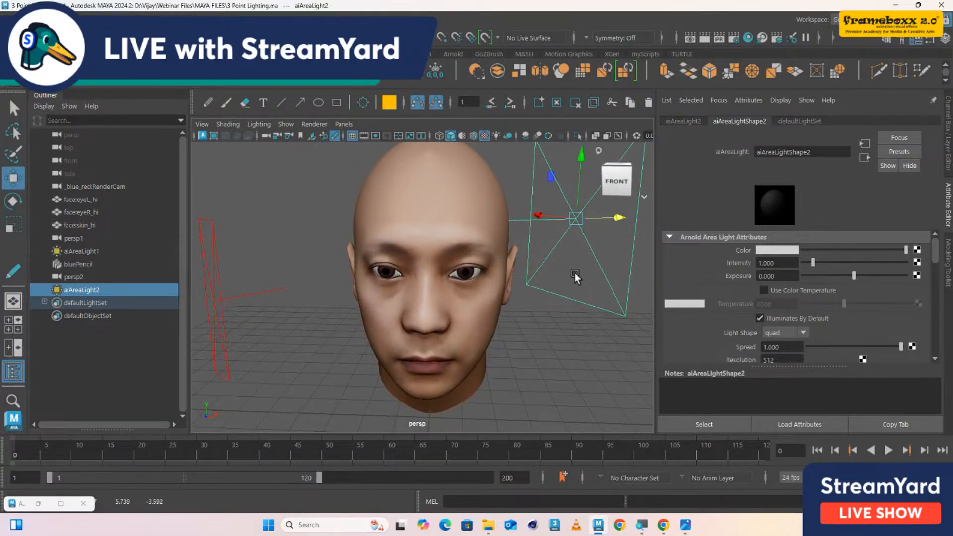
alt+drag(574, 270, 575, 238)
drag(567, 179, 565, 206)
drag(599, 260, 582, 259)
alt+drag(564, 302, 513, 292)
- Restore the Arnold RenderView, start the interactive render, and move its window clear of the light's attributes
click(39, 504)
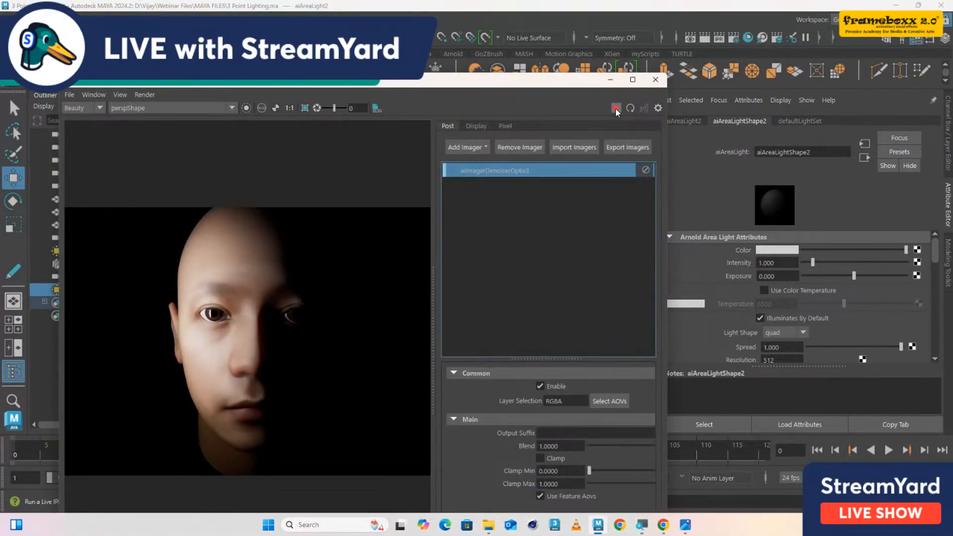
click(616, 108)
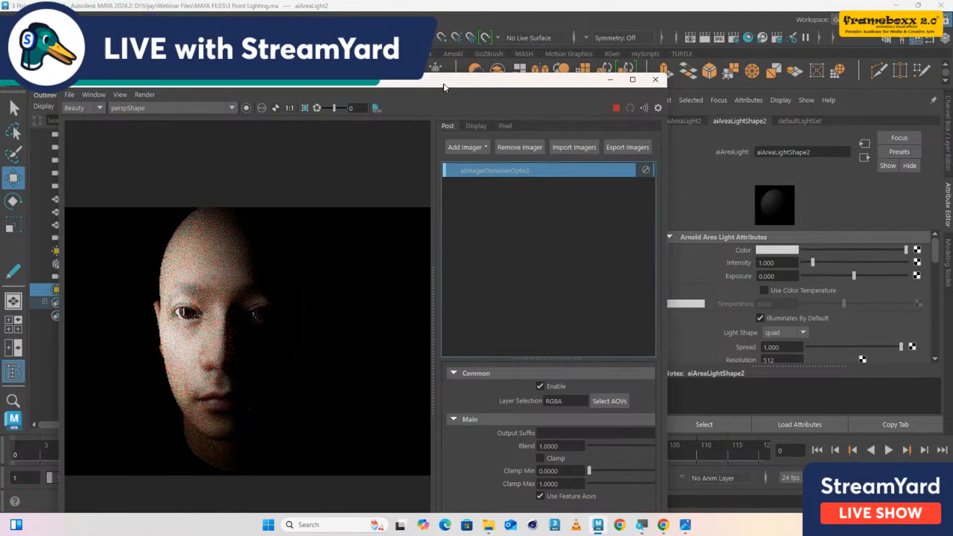
drag(444, 84, 429, 60)
- Set the second area light's exposure to 6 and shift the RenderView off the Outliner
drag(782, 276, 723, 277)
text(6)
key(Return)
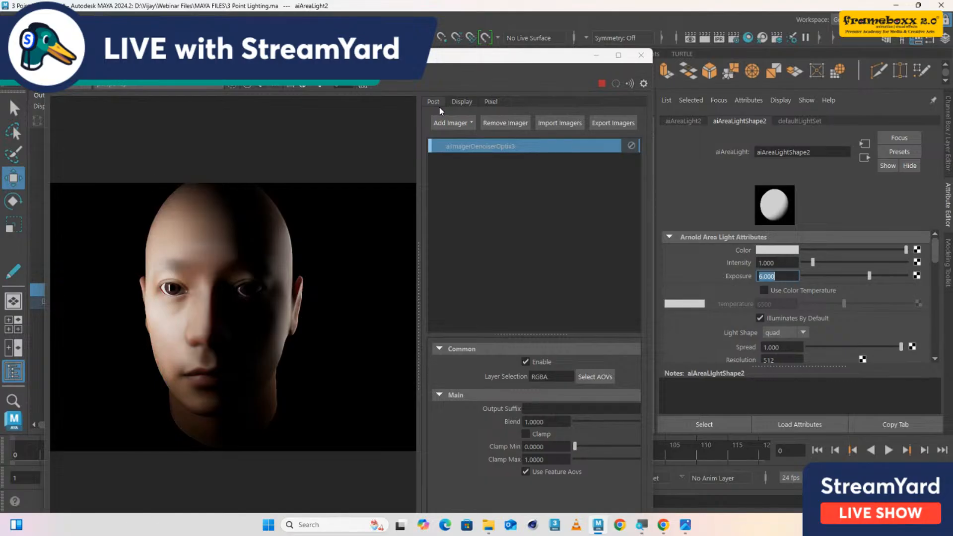
drag(449, 57, 601, 62)
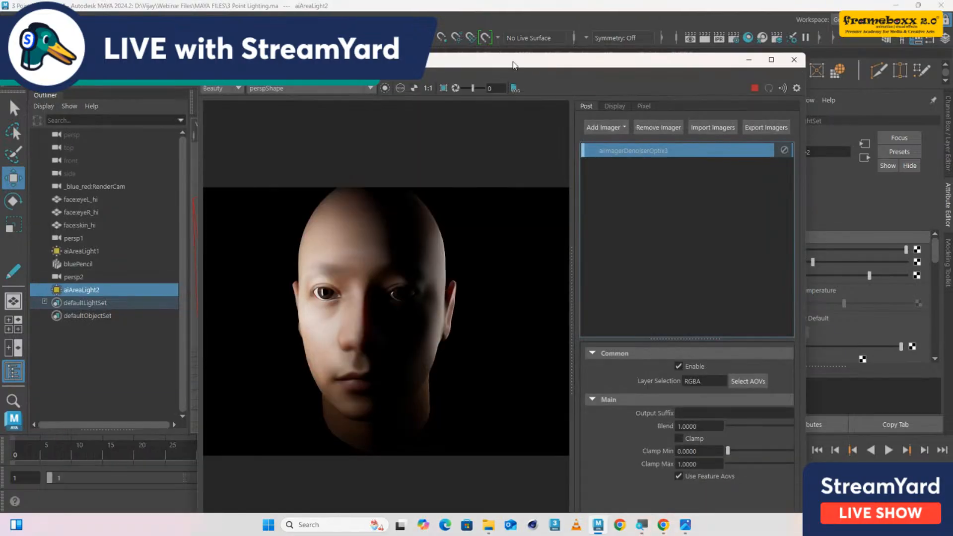
- Hide the RenderView's post settings, move its window beside the face, and slightly adjust the persp camera's framing
drag(198, 53, 319, 70)
click(796, 105)
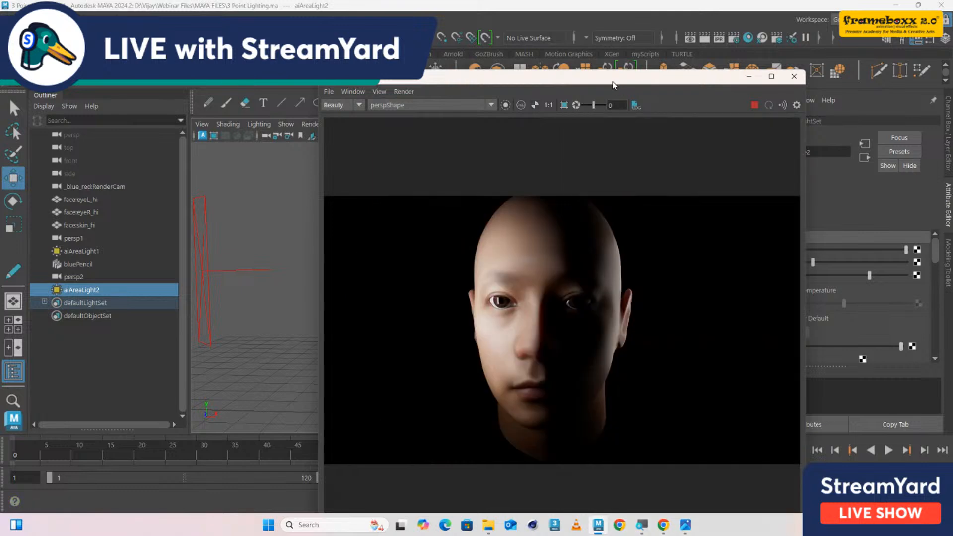
drag(613, 80, 736, 94)
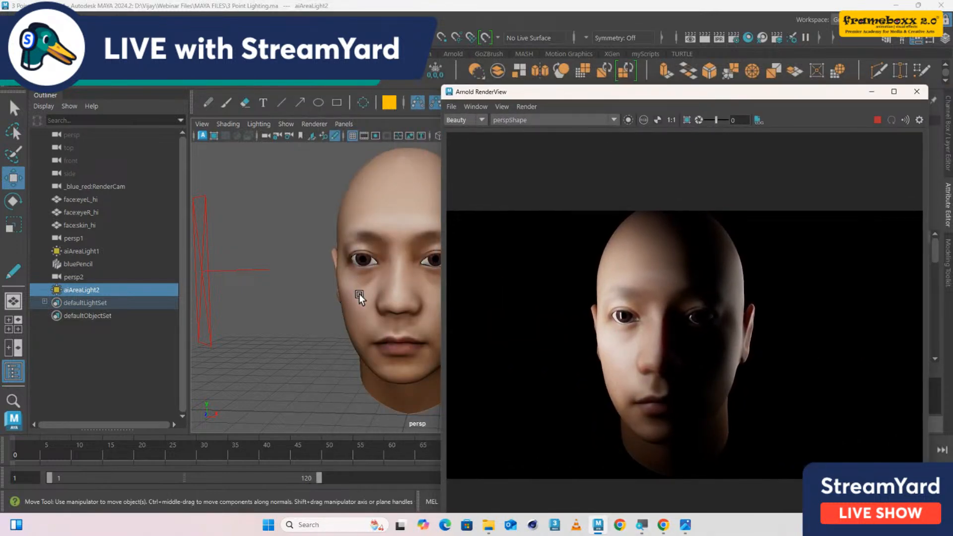
mouse_move(359, 294)
alt+mouse_down()
mouse_move(306, 298)
mouse_move(360, 292)
mouse_move(353, 301)
alt+mouse_up()
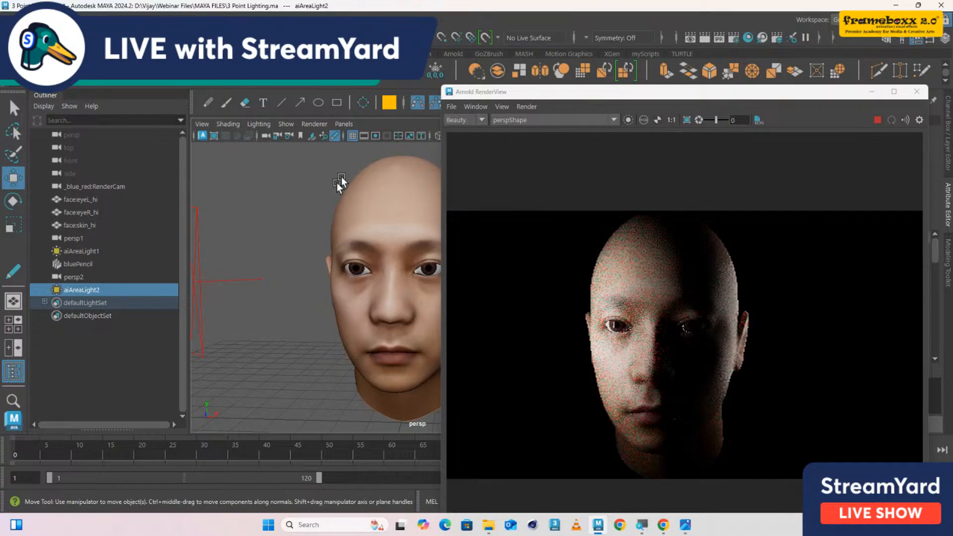
- In the persp2 view, rotate the second area light to about 133° in Y and reposition it behind the face at about X 2.99, Y 4.94
click(344, 127)
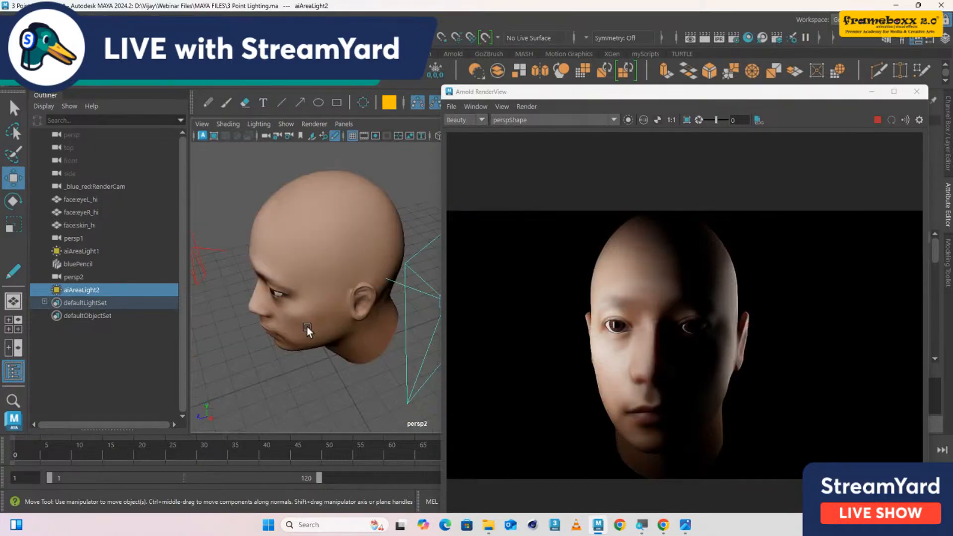
alt+drag(307, 331, 420, 268)
drag(421, 236, 421, 225)
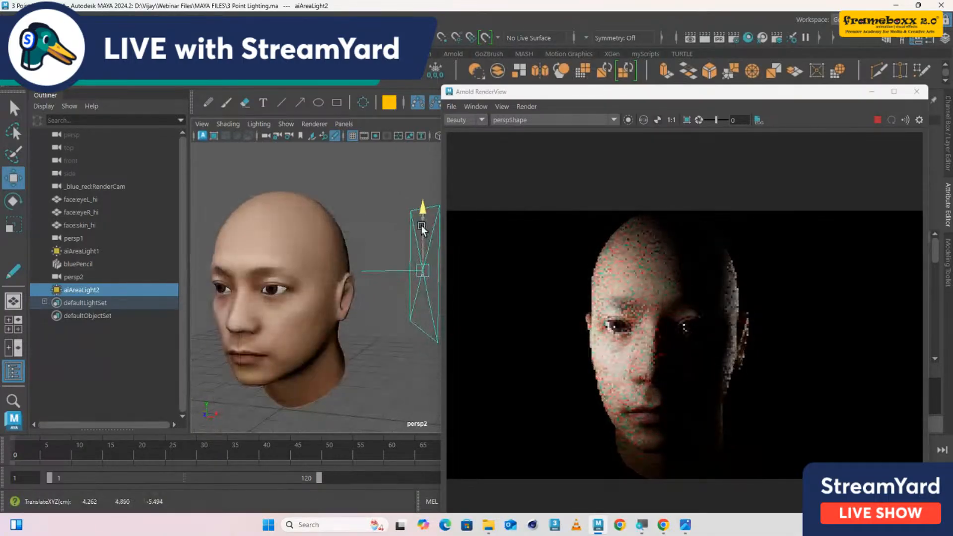
key(e)
drag(403, 282, 412, 279)
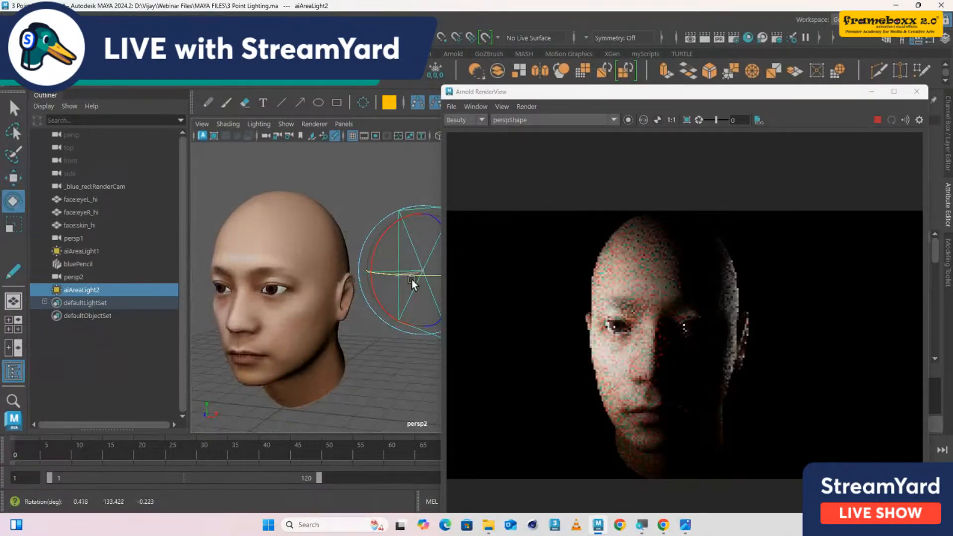
alt+right_drag(411, 281, 392, 292)
alt+drag(393, 288, 401, 268)
key(w)
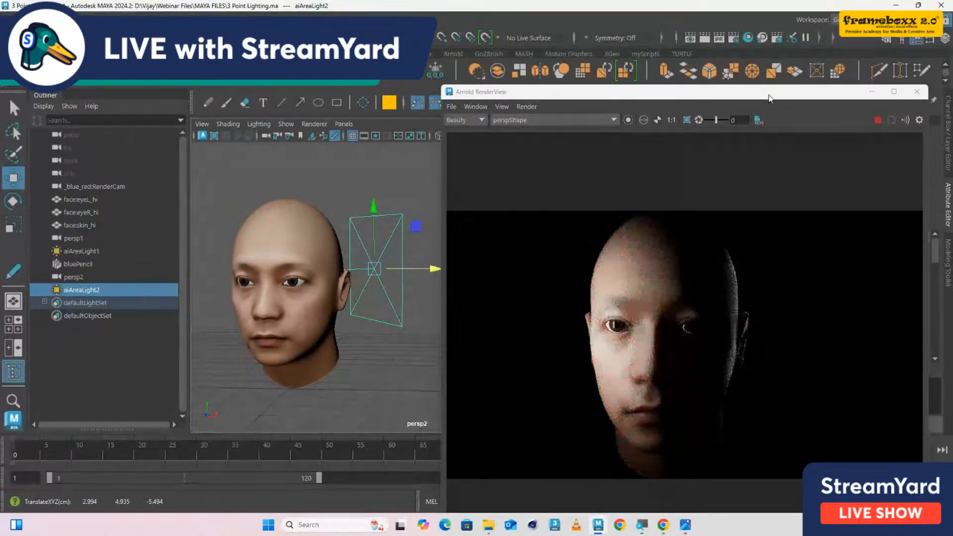
- Move the RenderView clear of the light's attributes and tint the second area light a pale purple with hue about 269
drag(702, 97, 650, 92)
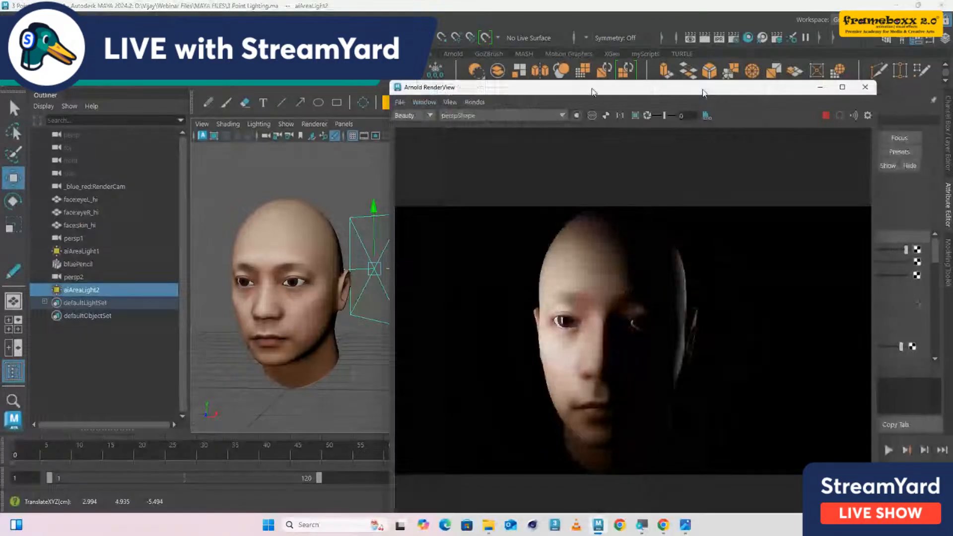
drag(593, 92, 354, 91)
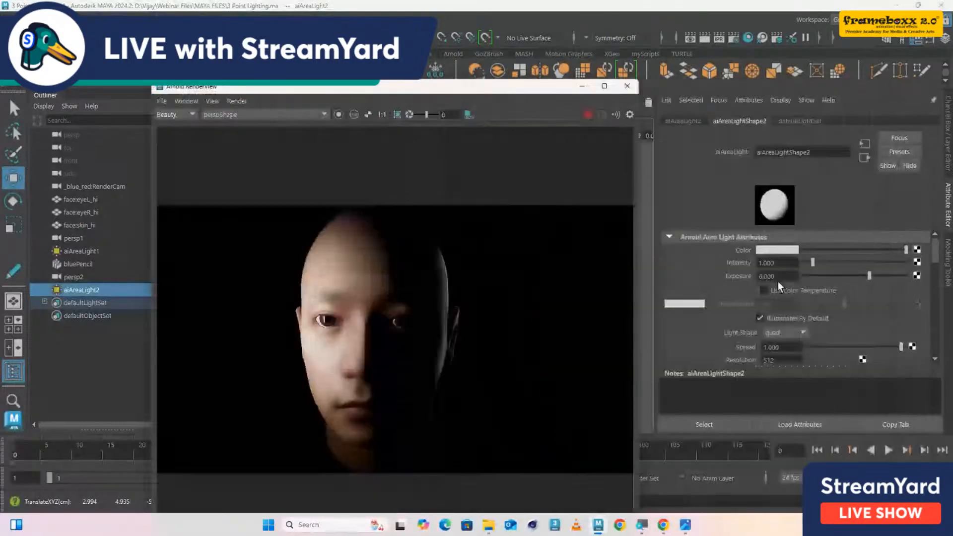
click(775, 251)
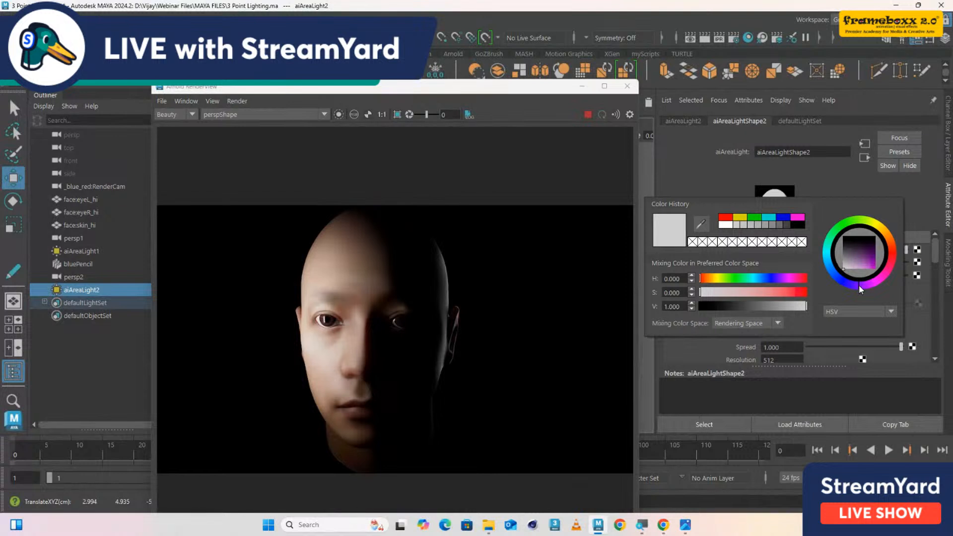
click(851, 270)
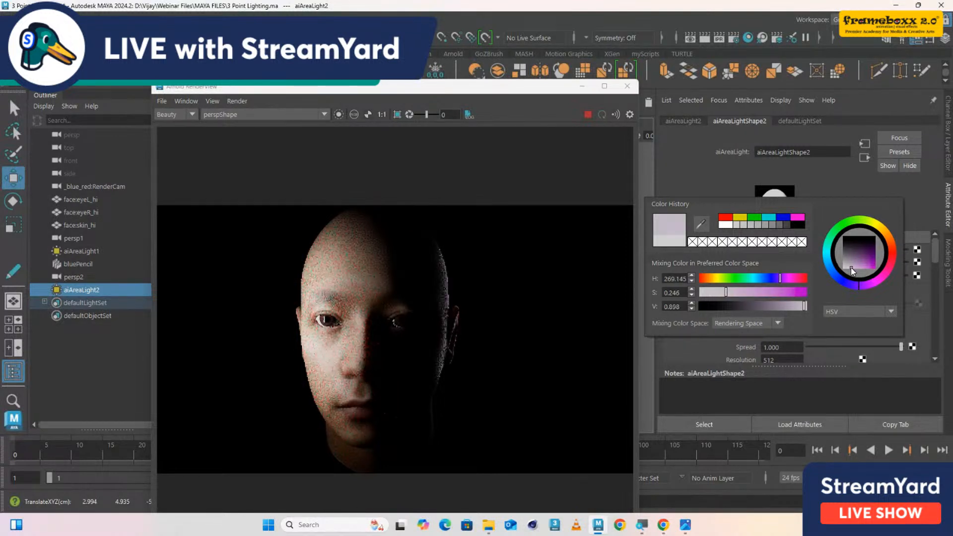
drag(852, 271, 854, 272)
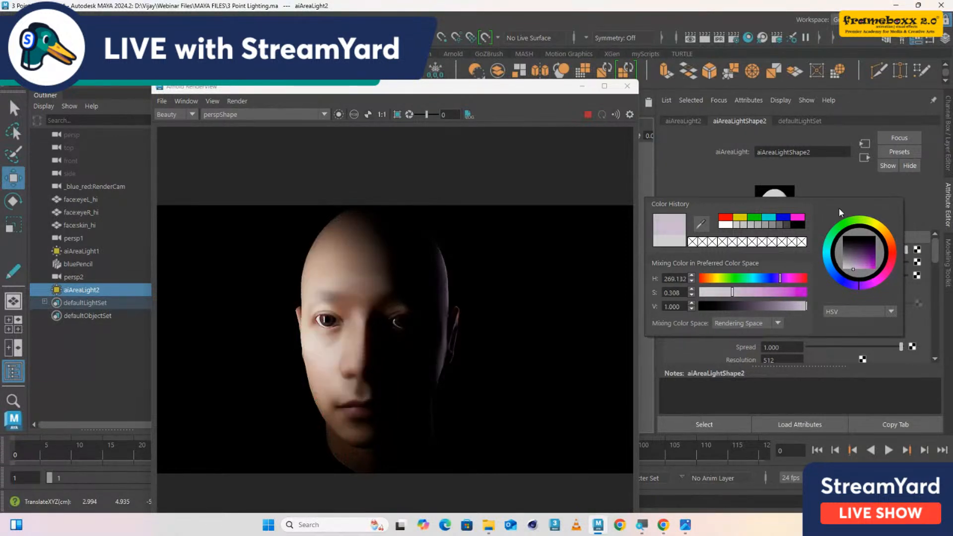
mouse_move(733, 292)
mouse_down()
mouse_move(767, 292)
mouse_move(738, 293)
mouse_up()
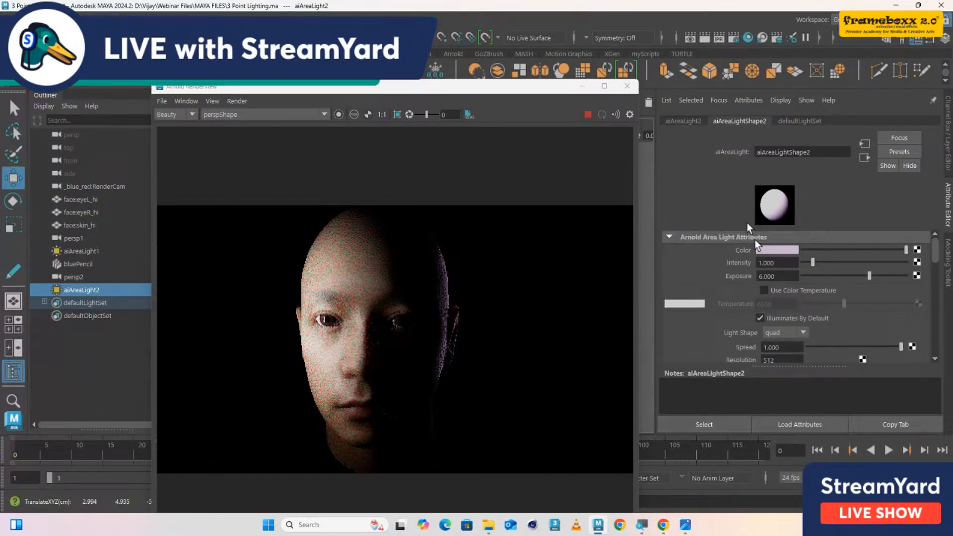
- Try an exposure of 8 on the second area light, and settle on 7
drag(785, 276, 737, 274)
text(8)
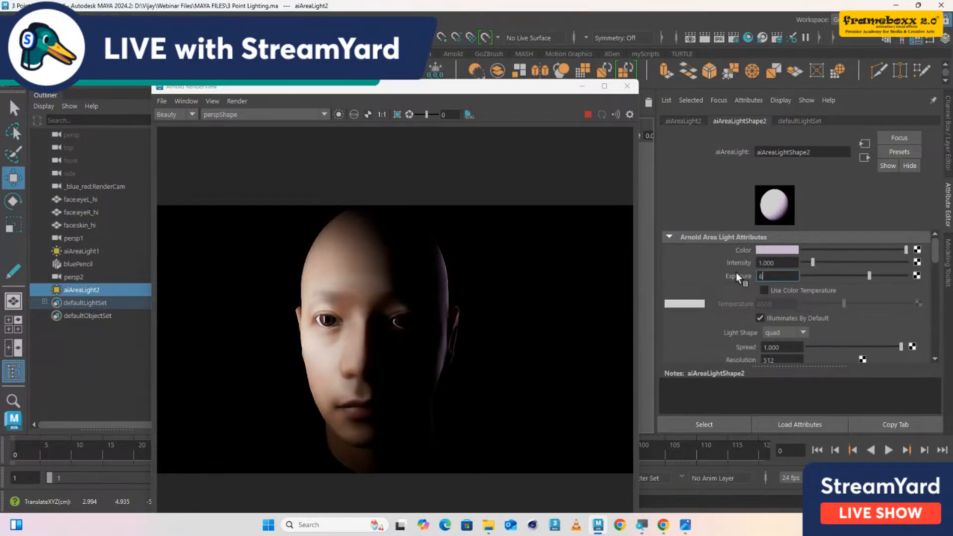
key(Return)
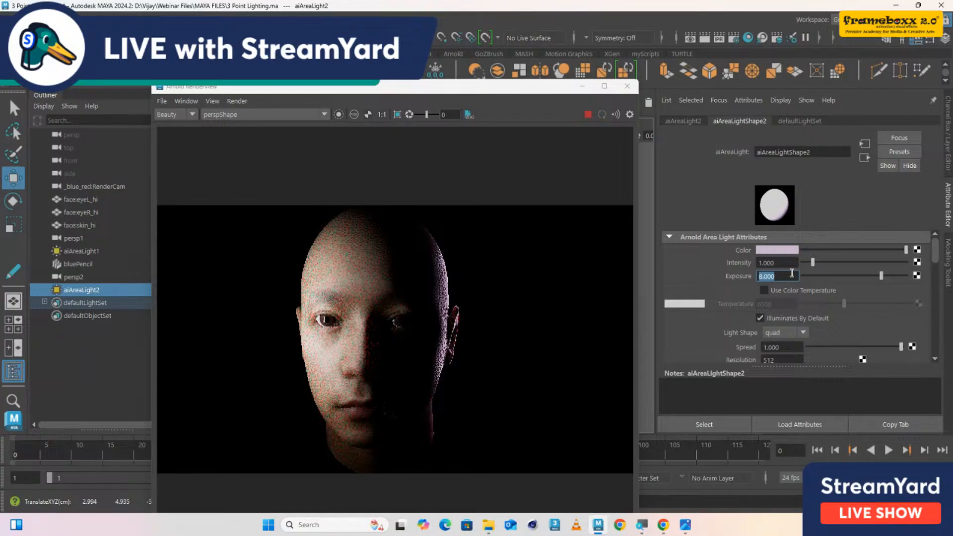
text(7)
key(Return)
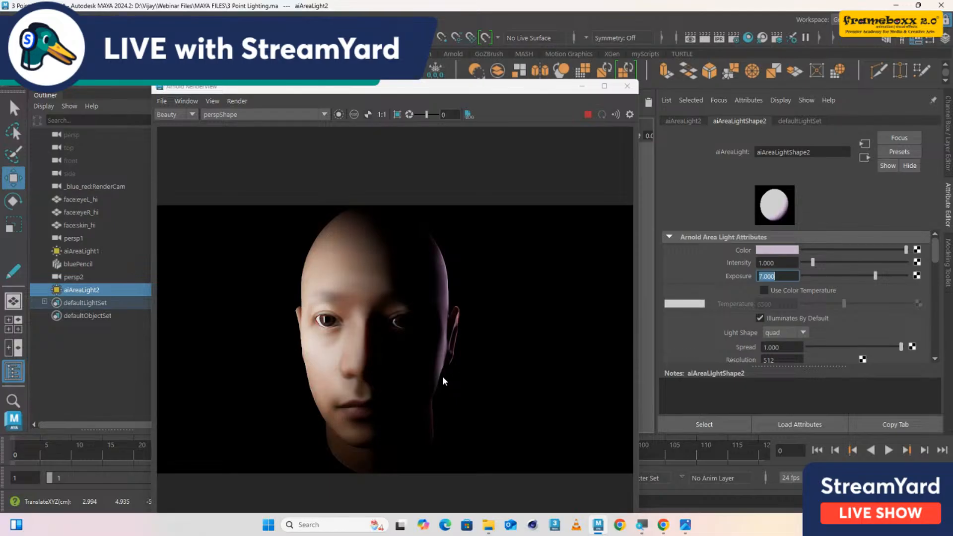
- Minimize the RenderView and create a third Arnold area light in the scene
drag(455, 89, 473, 80)
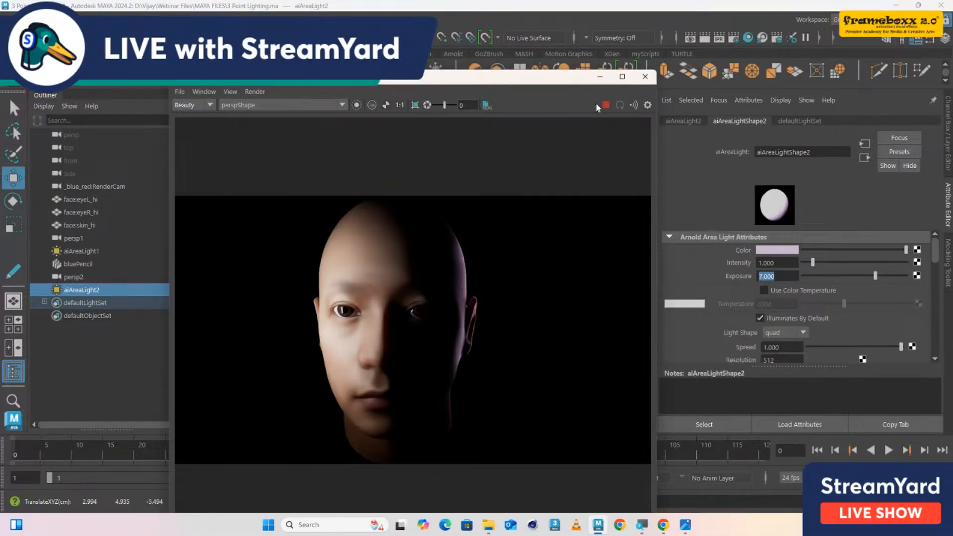
click(600, 77)
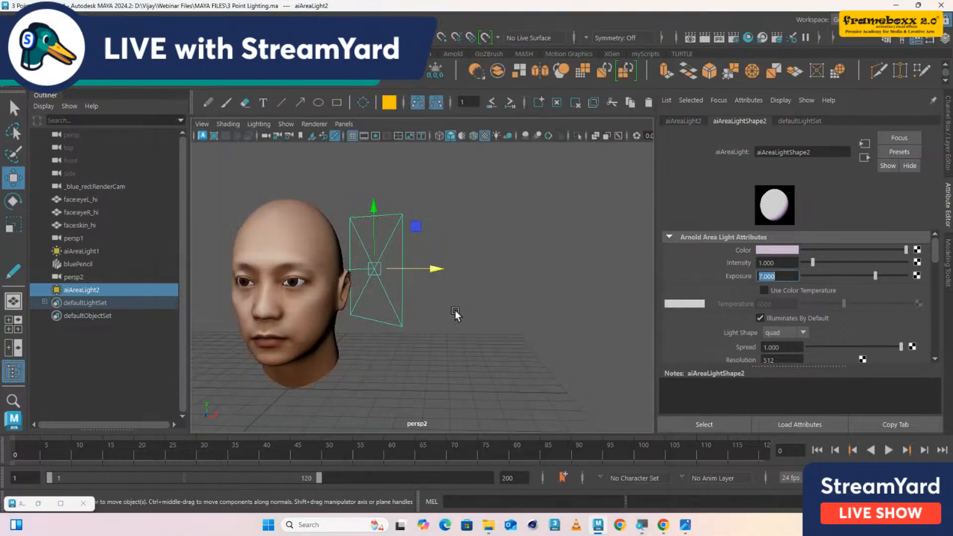
alt+drag(455, 314, 417, 288)
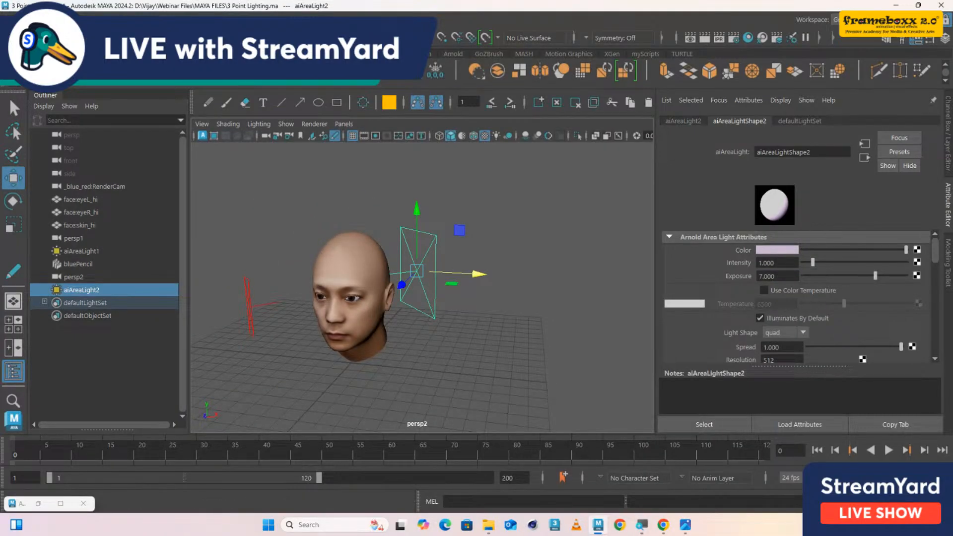
click(454, 54)
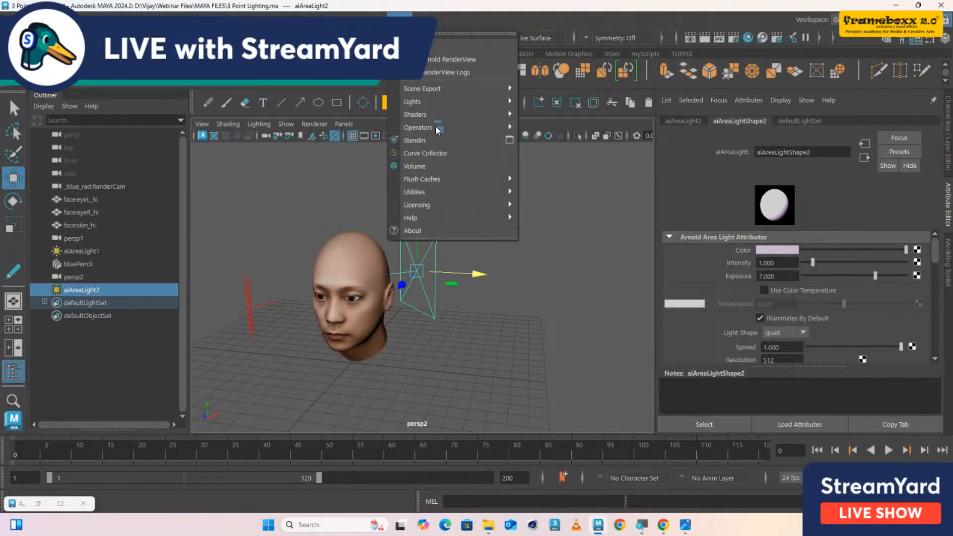
mouse_move(438, 107)
click(547, 102)
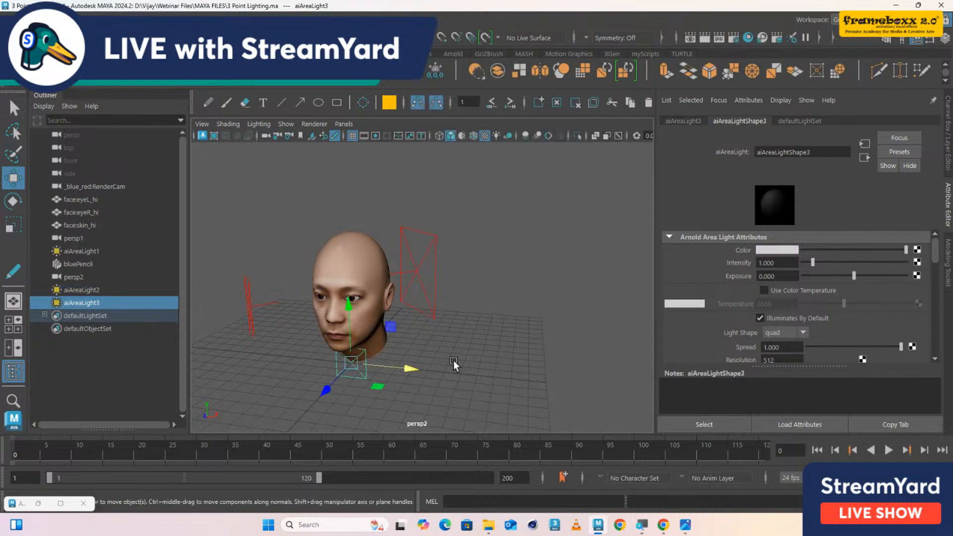
- Move the third area light out in front of the head, shift it sideways, and raise it to about face height
drag(339, 378, 314, 406)
drag(388, 385, 435, 387)
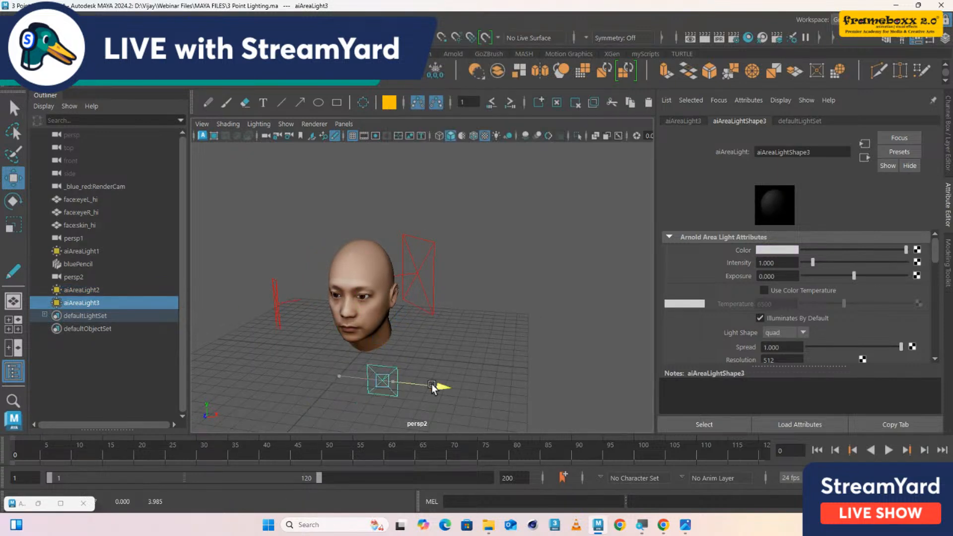
drag(380, 319, 381, 275)
scroll(422, 333, up, 4)
alt+drag(422, 335, 401, 313)
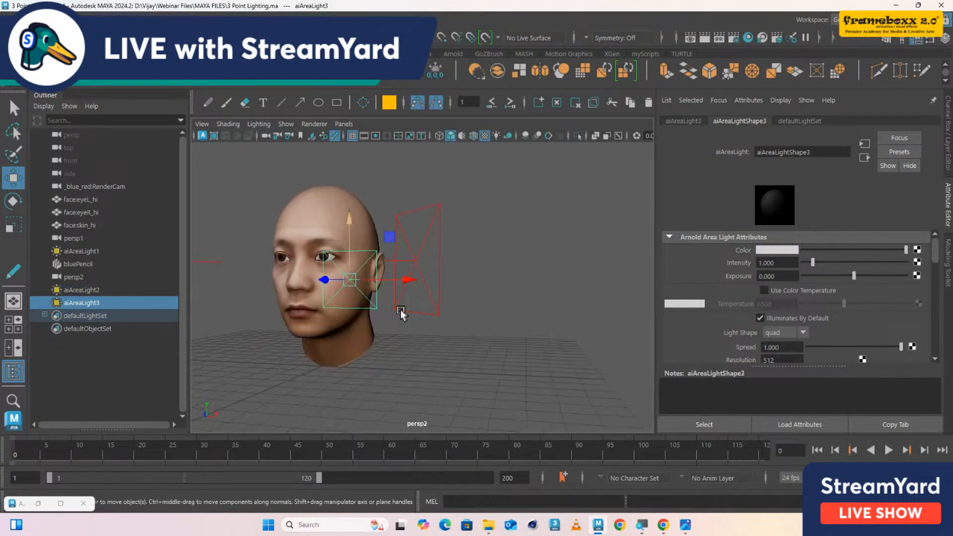
- Rotate the third area light toward the face, enlarge it, and place it low in front on the side opposite the key light
key(e)
drag(364, 280, 506, 298)
key(r)
key(w)
click(436, 331)
key(e)
key(w)
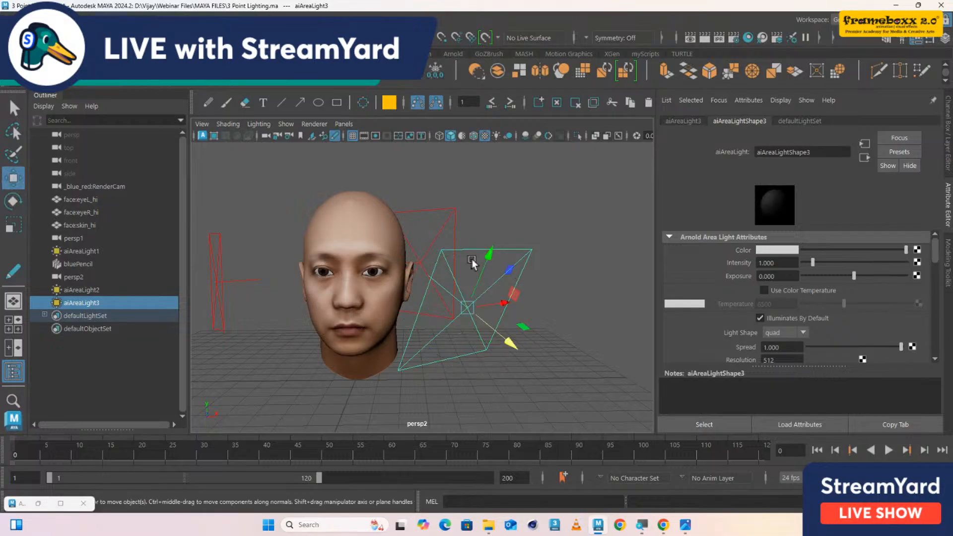
drag(485, 255, 470, 275)
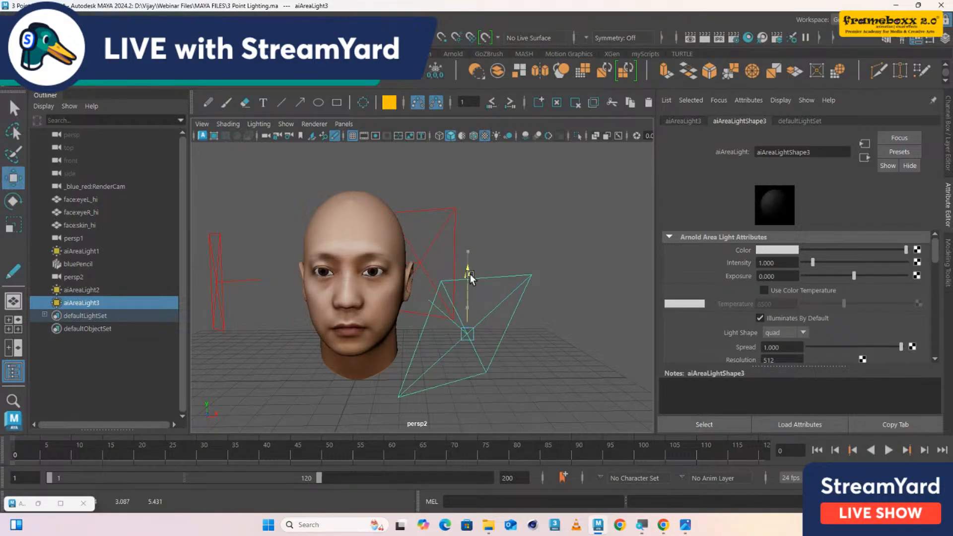
- Restore the Arnold RenderView, start the interactive render, and keep its window clear of the third light's attributes
alt+middle_drag(380, 313, 413, 318)
alt+right_drag(412, 319, 441, 324)
alt+middle_drag(441, 324, 404, 322)
mouse_move(404, 322)
alt+right_down()
mouse_move(413, 335)
mouse_move(405, 335)
alt+right_up()
click(39, 503)
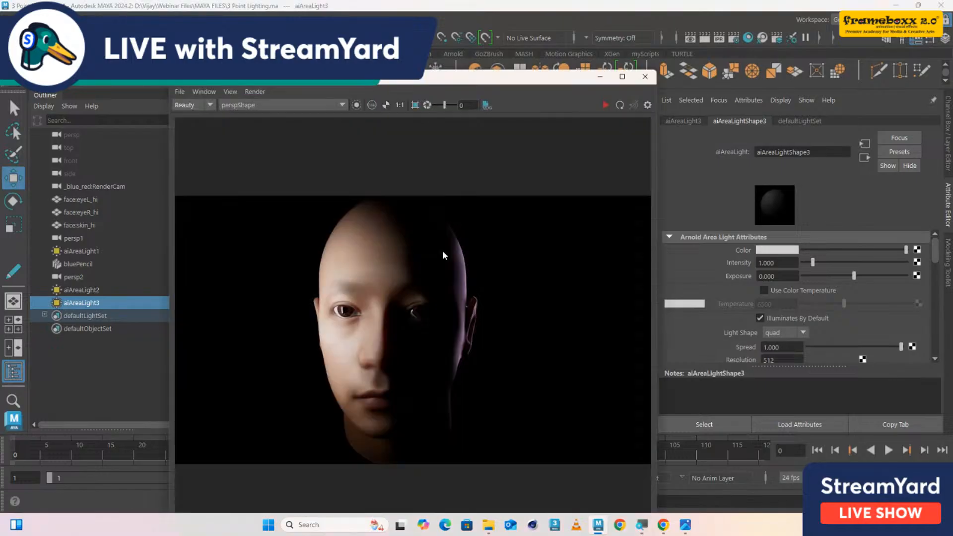
click(606, 105)
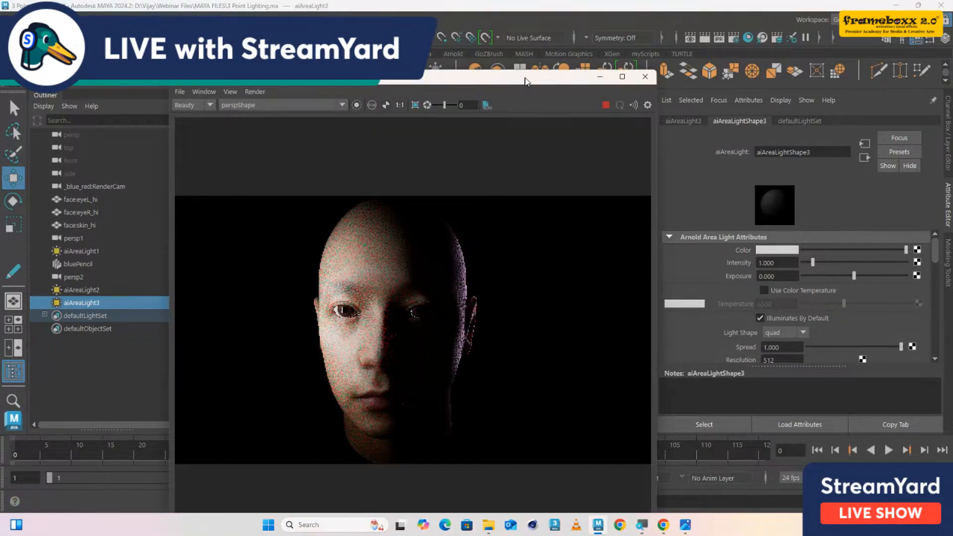
drag(526, 81, 487, 72)
- Try exposures of 6 and 3 on the third area light, and settle on 3.5
double_click(777, 276)
text(6)
key(Return)
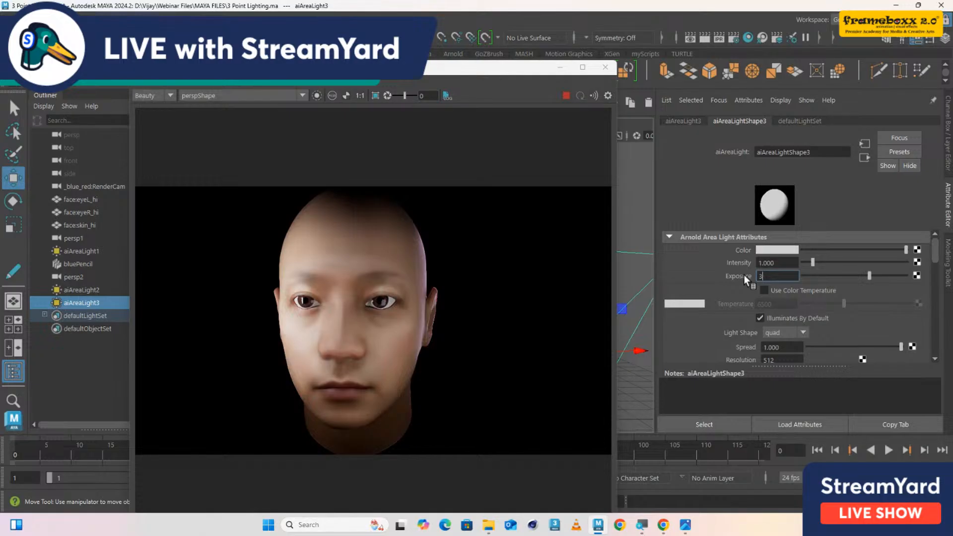
text(3)
key(Return)
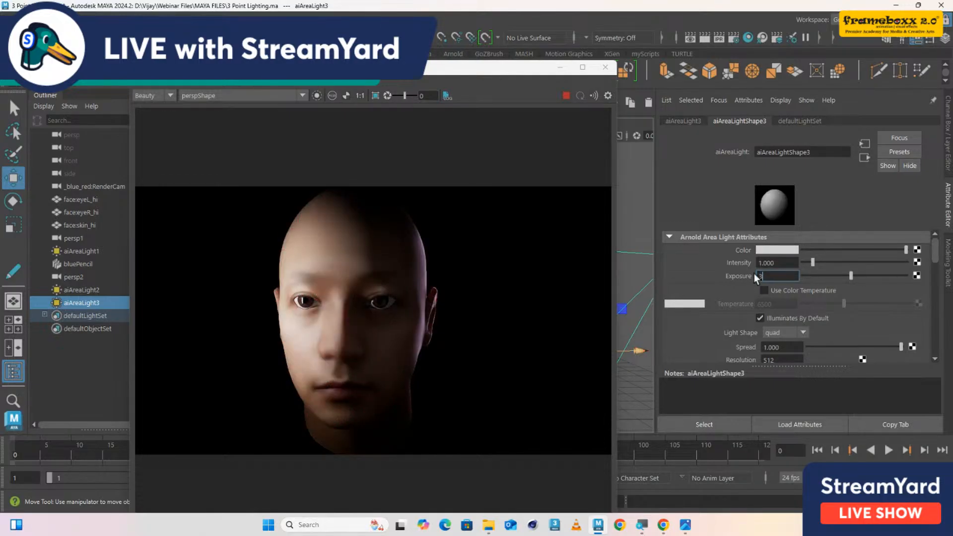
text(3.5)
key(Return)
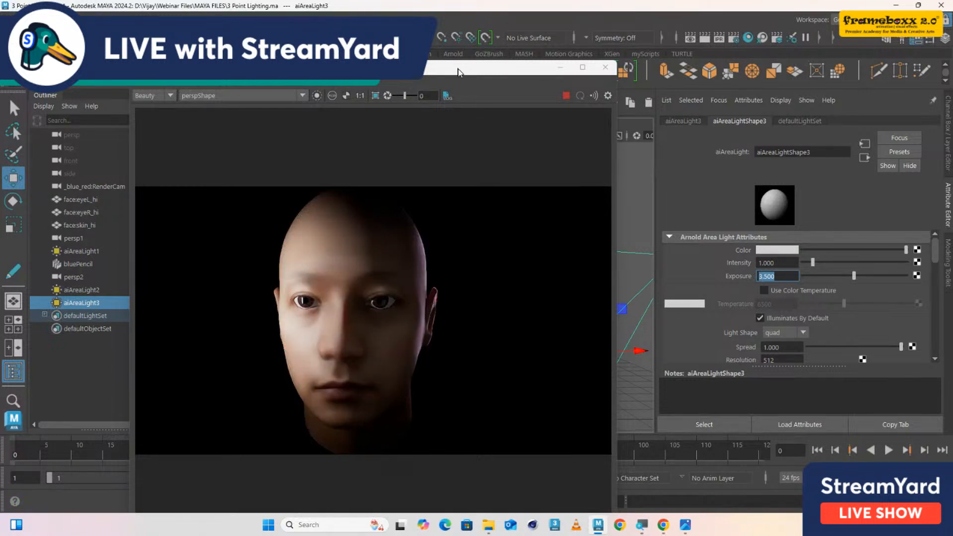
- Look through the persp camera with the resolution gate on, frame the head farther back, and move the RenderView below the face
drag(458, 70, 535, 46)
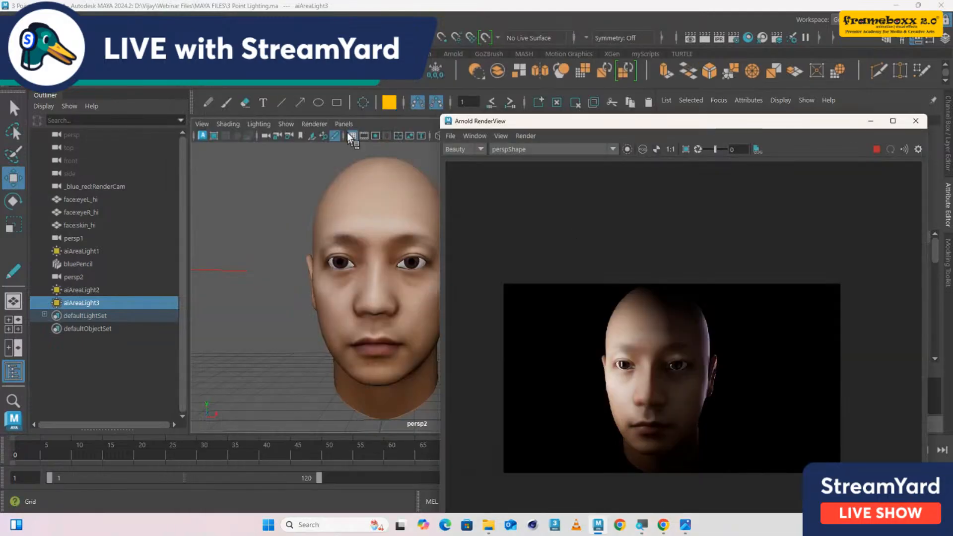
click(343, 124)
mouse_move(392, 137)
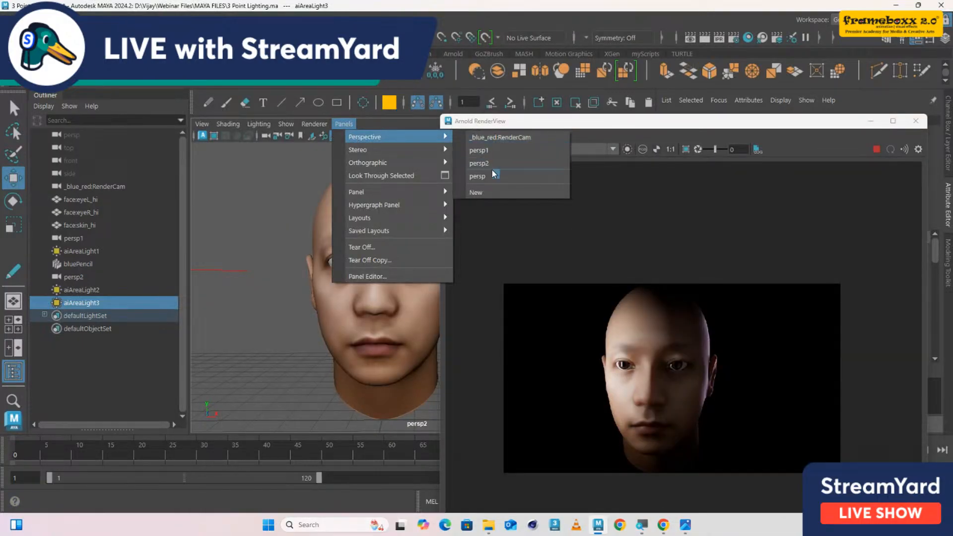
click(477, 176)
click(376, 137)
alt+drag(386, 256, 398, 294)
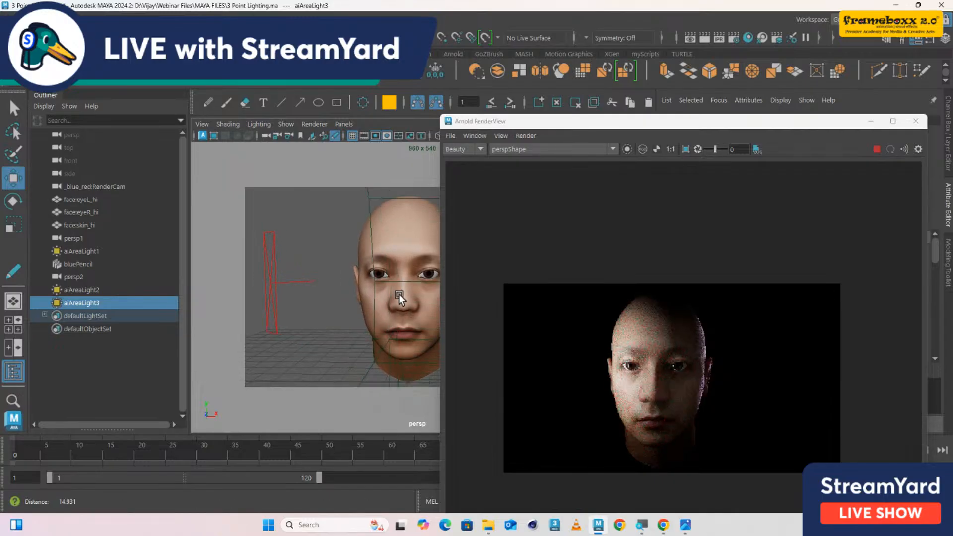
click(626, 130)
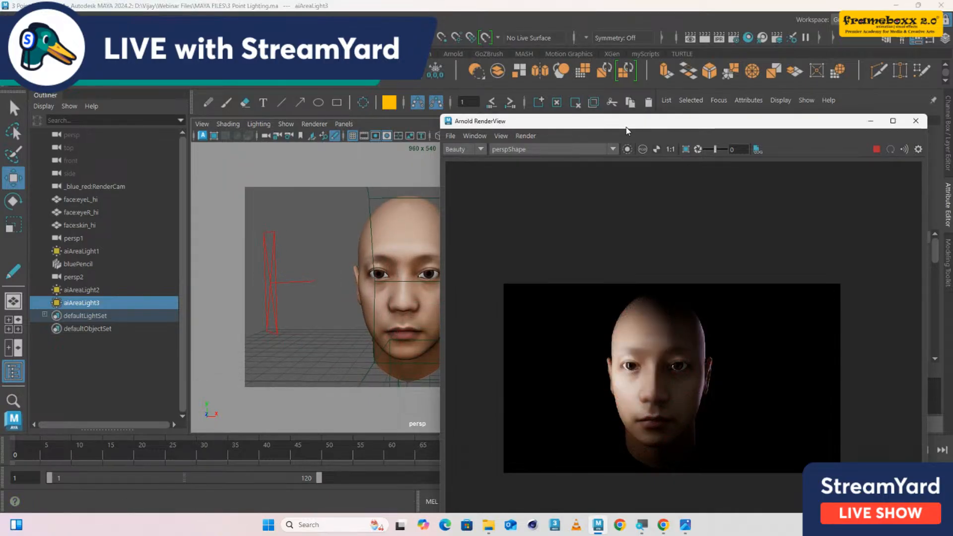
drag(627, 130, 435, 381)
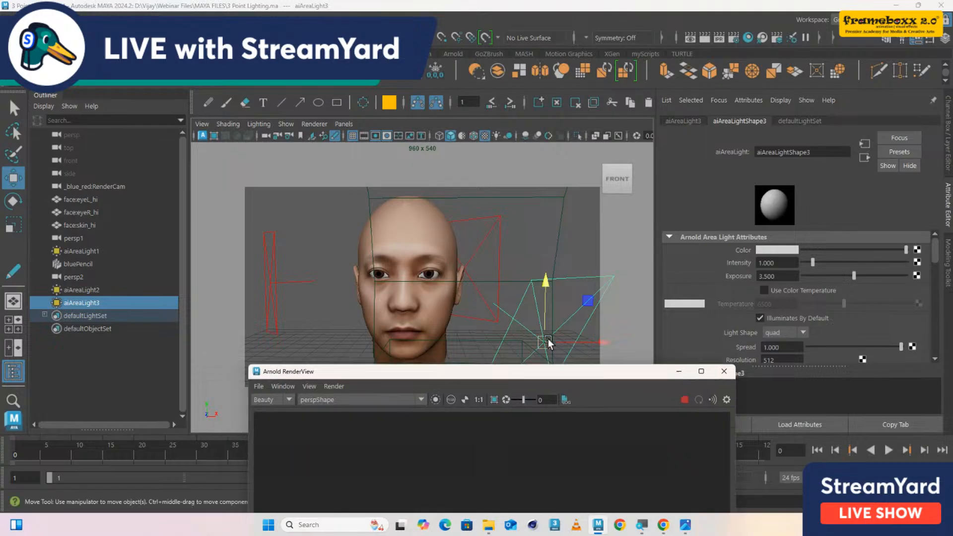
- Look through the persp2 camera, set the third area light's exposure to 4, and check the face in the RenderView
click(343, 123)
mouse_move(365, 137)
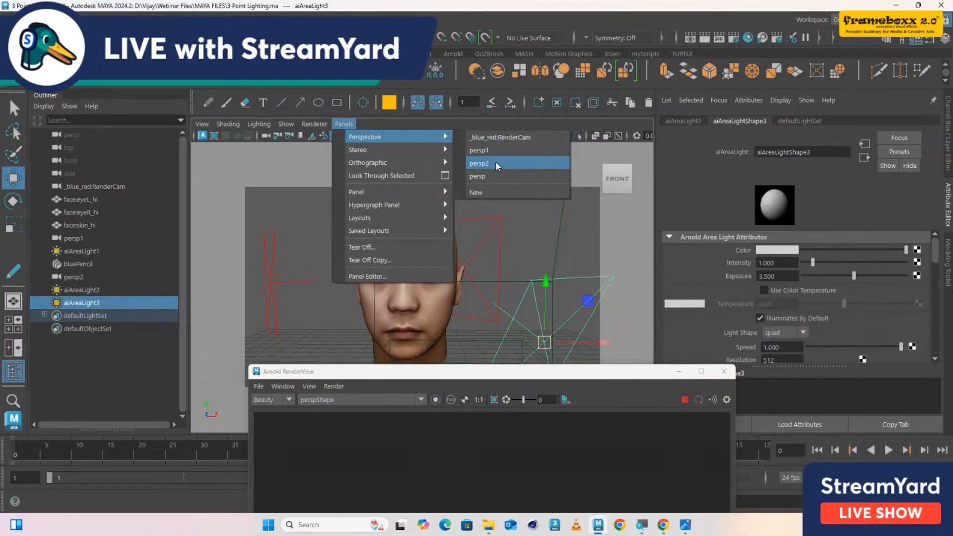
click(496, 162)
alt+middle_drag(457, 301, 464, 289)
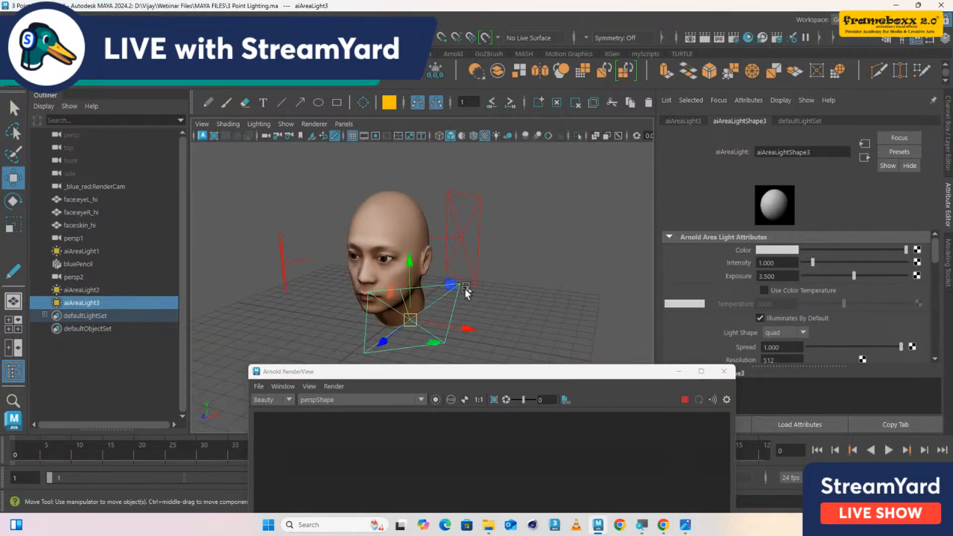
alt+drag(464, 289, 500, 377)
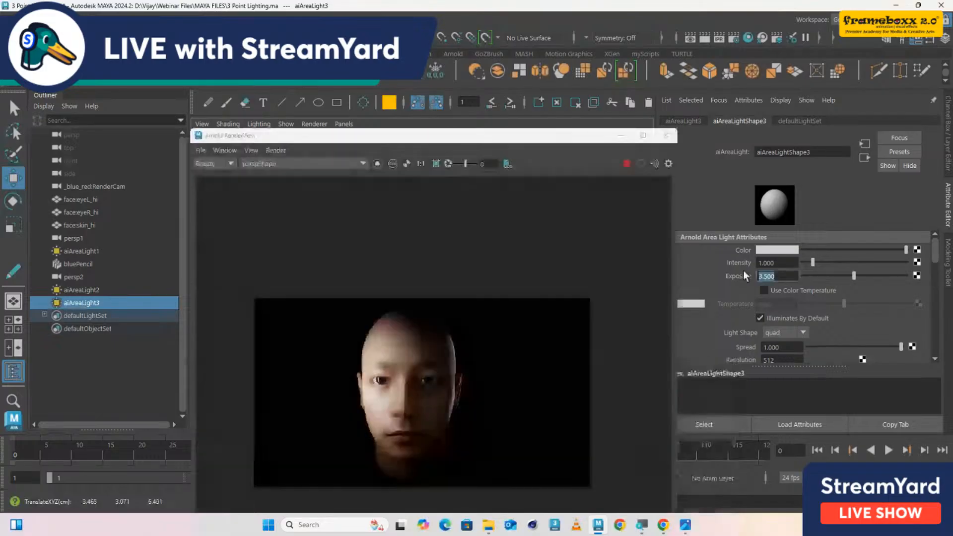
text(4)
key(Return)
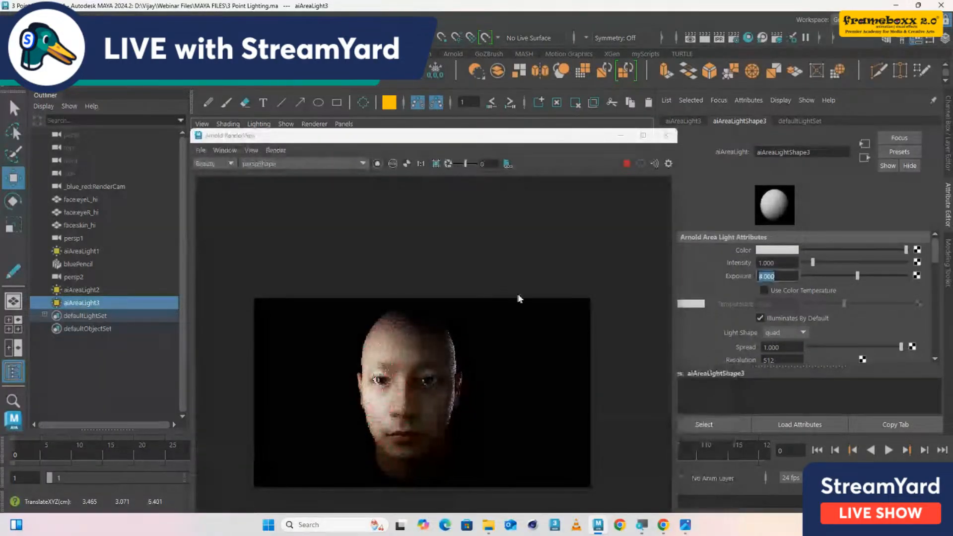
drag(523, 135, 533, 59)
scroll(449, 335, up, 3)
scroll(449, 336, down, 2)
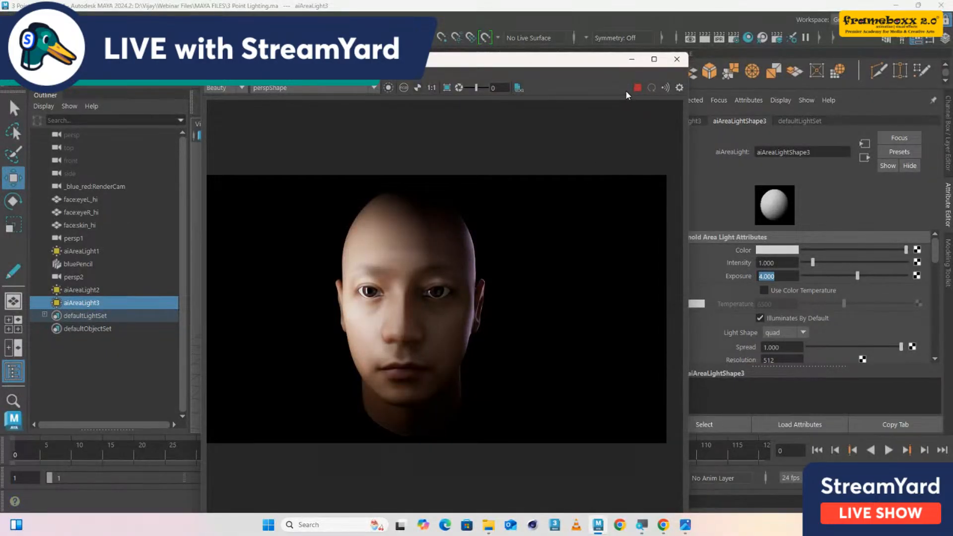
- Uncover the scene behind the RenderView and rename the shape of the purple-tinted second area light to rim_light
drag(553, 64, 572, 349)
click(464, 233)
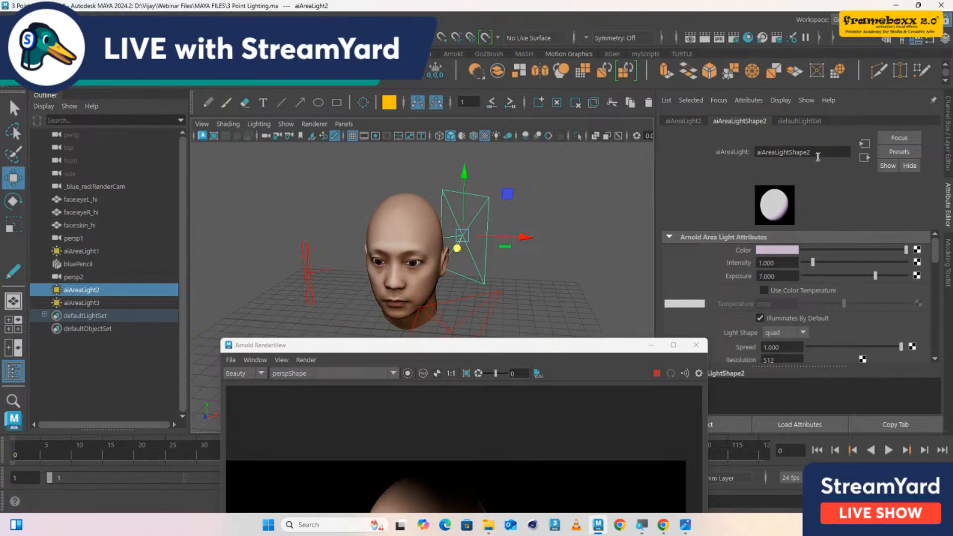
drag(819, 155, 732, 149)
text(rim_light)
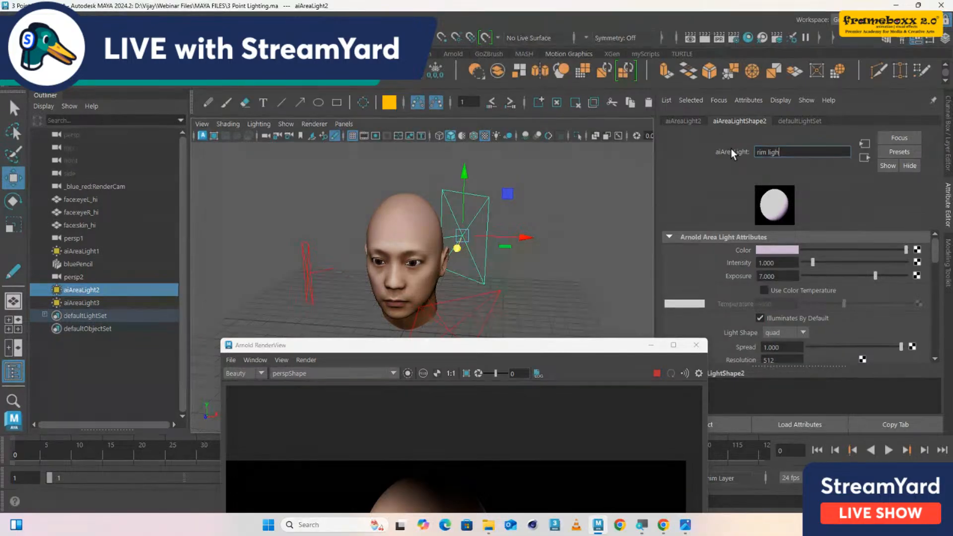
key(Return)
- Rename the shape of the third area light to fill_light
click(493, 305)
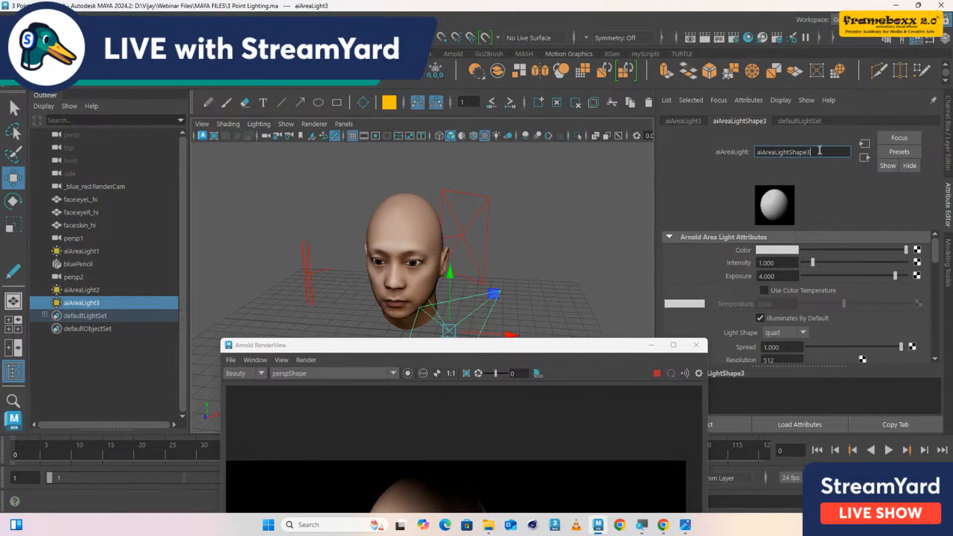
drag(820, 153, 749, 147)
text(fill_light)
key(Return)
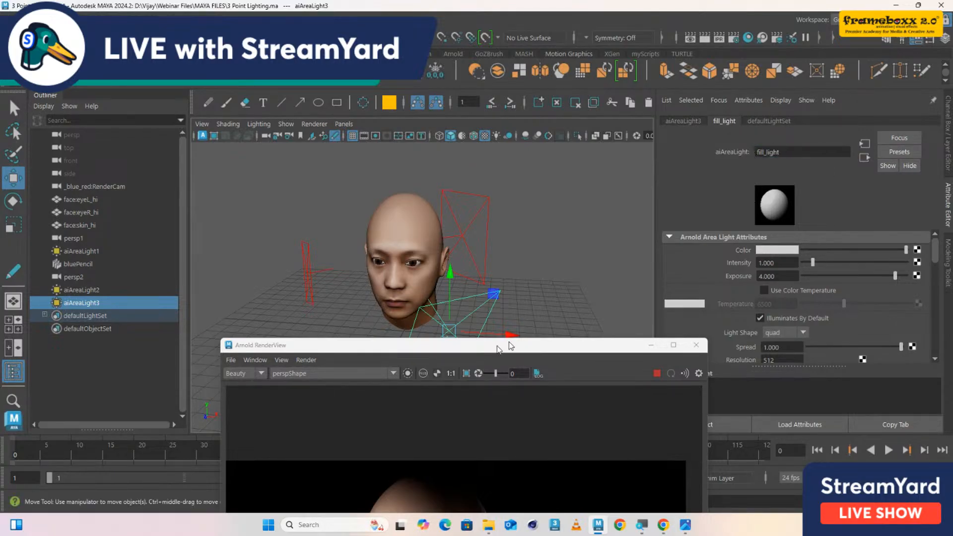
- Set the rim light's exposure to 9 and inspect its effect on the face in the RenderView
alt+drag(494, 276, 437, 330)
click(480, 246)
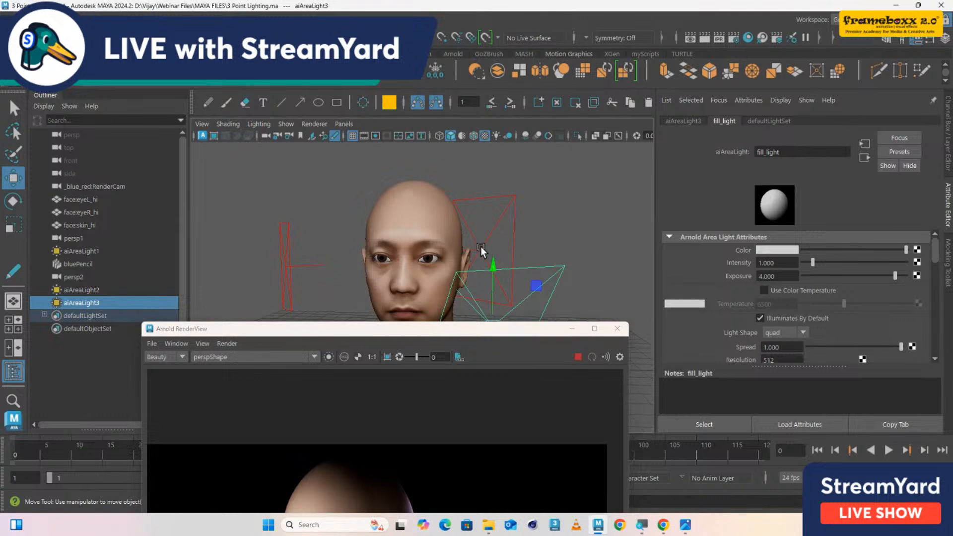
click(481, 246)
drag(504, 323, 479, 123)
click(777, 276)
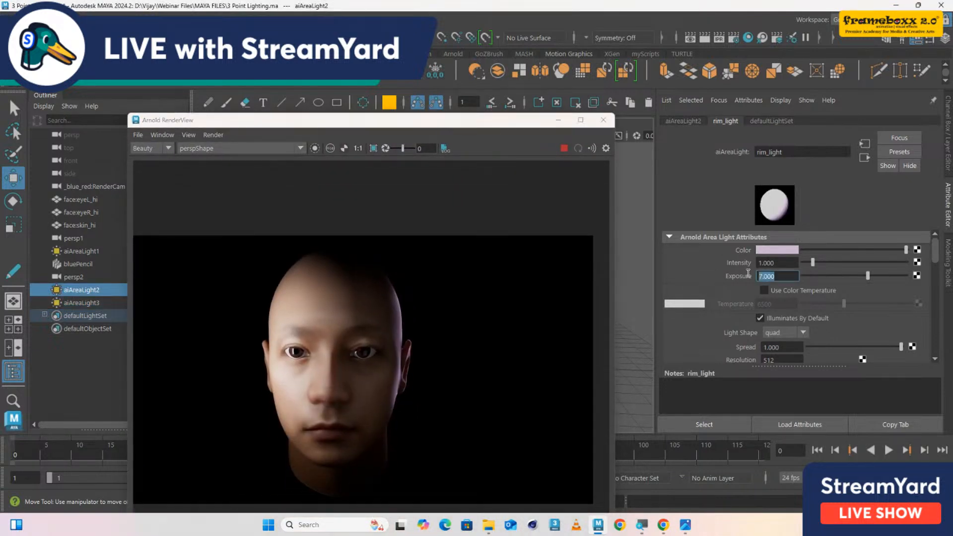
text(9)
key(Return)
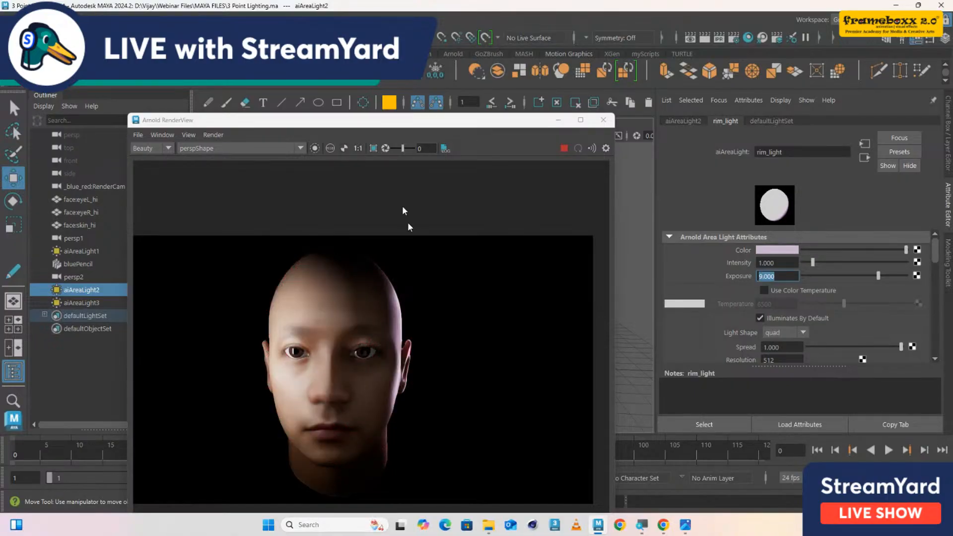
drag(308, 120, 585, 103)
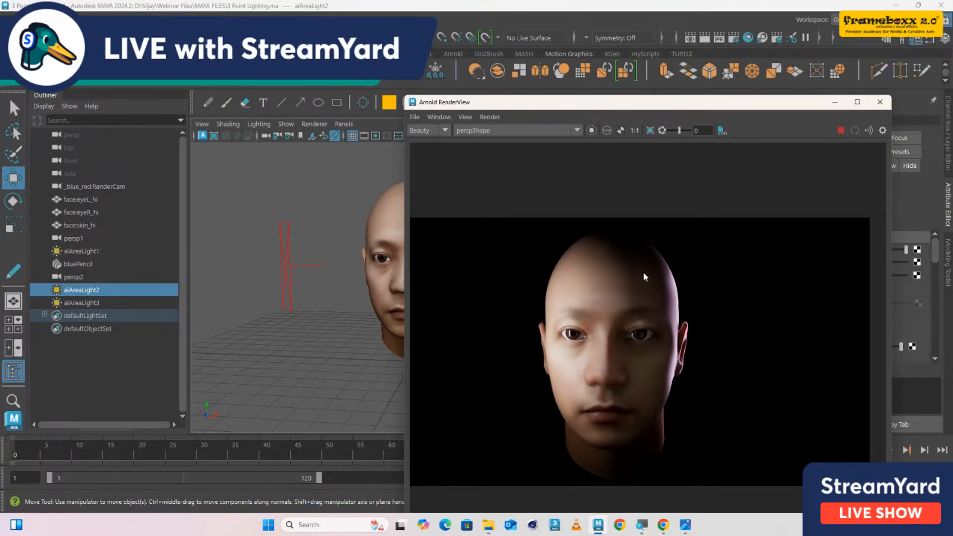
drag(702, 106, 531, 67)
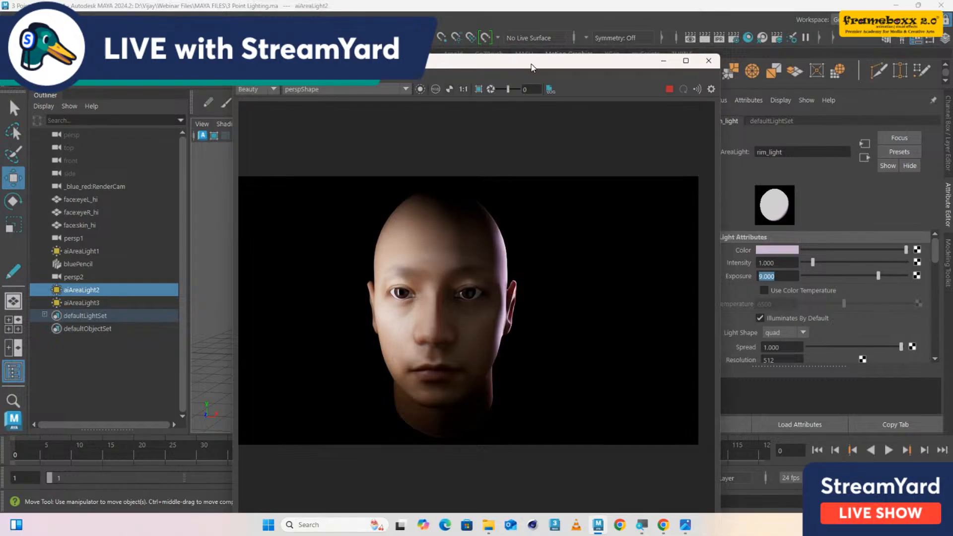
- Stop the interactive render, minimize the RenderView, and delete the fill light from the scene
click(669, 91)
click(663, 60)
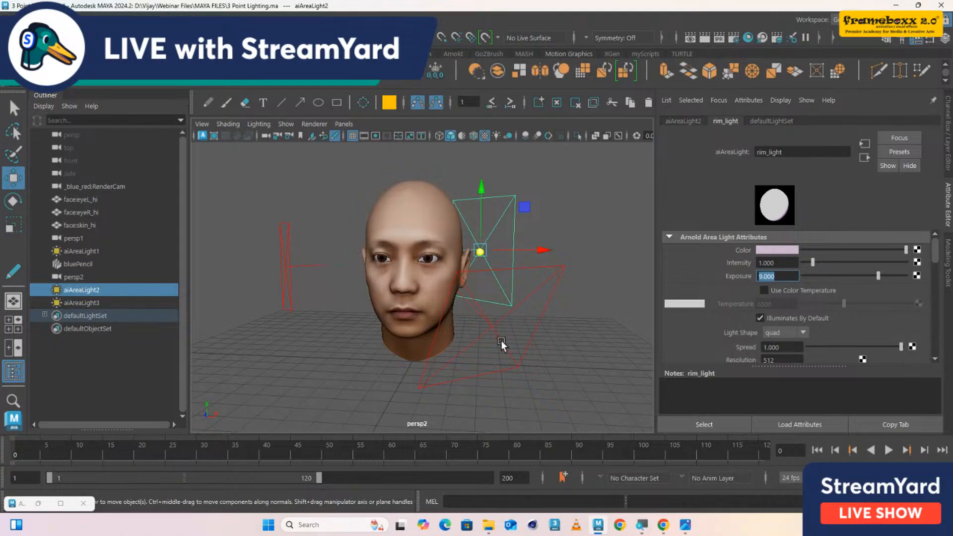
click(491, 328)
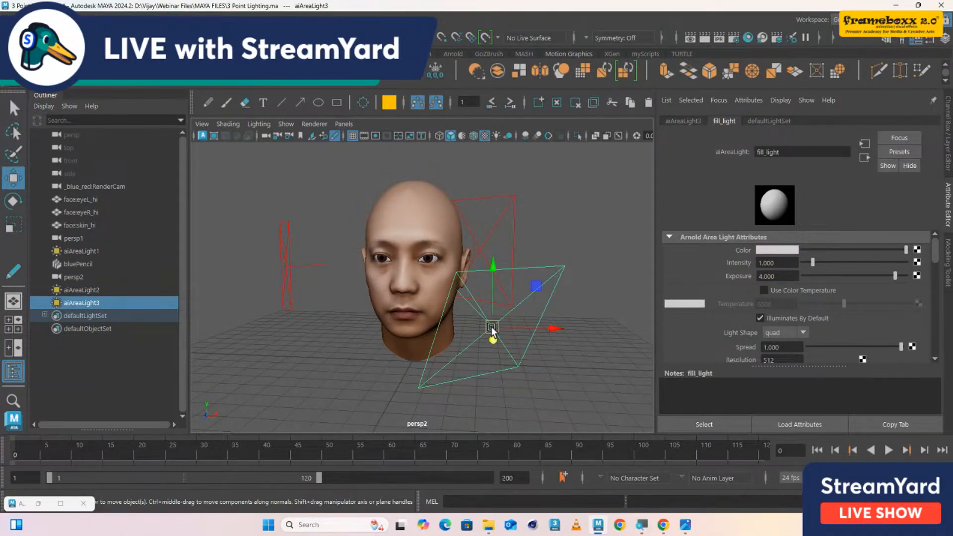
key(Delete)
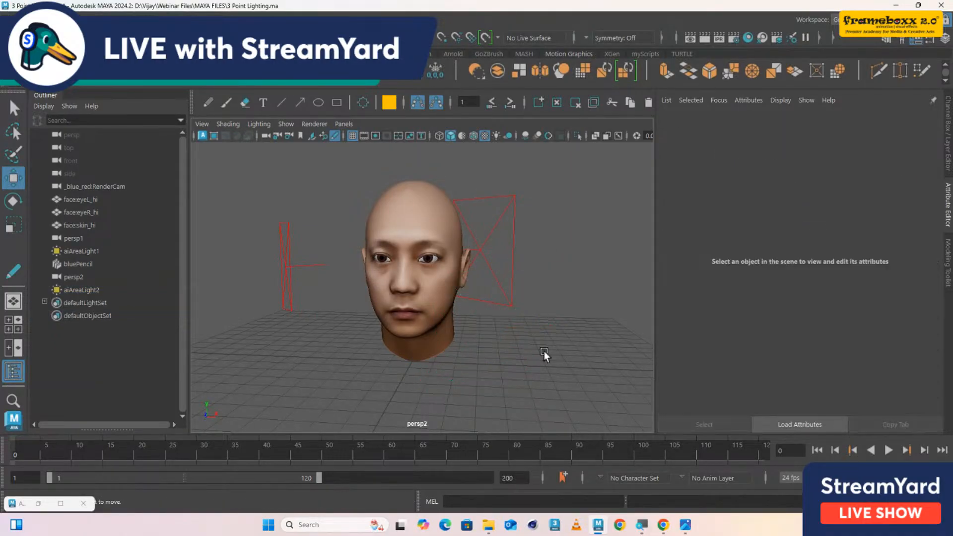
- Set the intensity of both the key light and the rim light to 0
click(286, 264)
drag(784, 263, 725, 262)
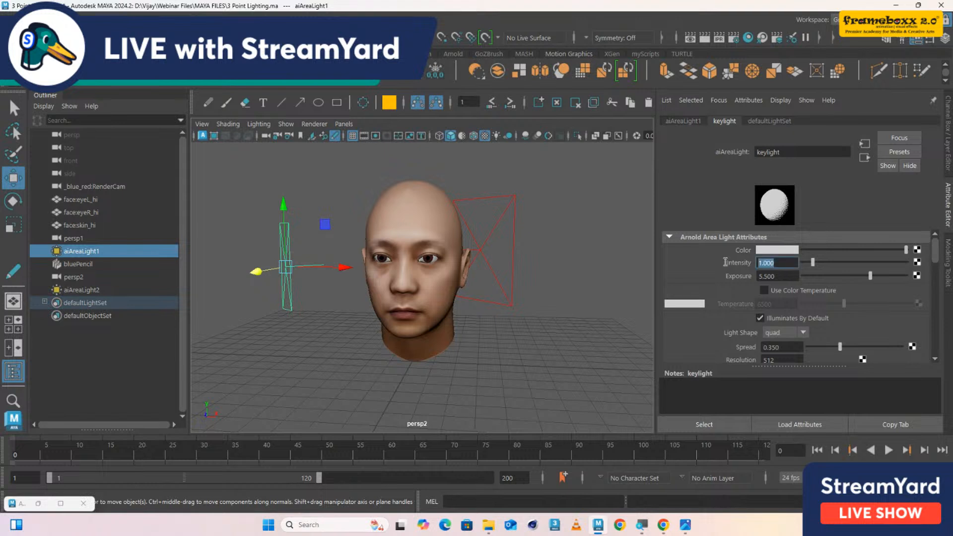
text(0)
key(Return)
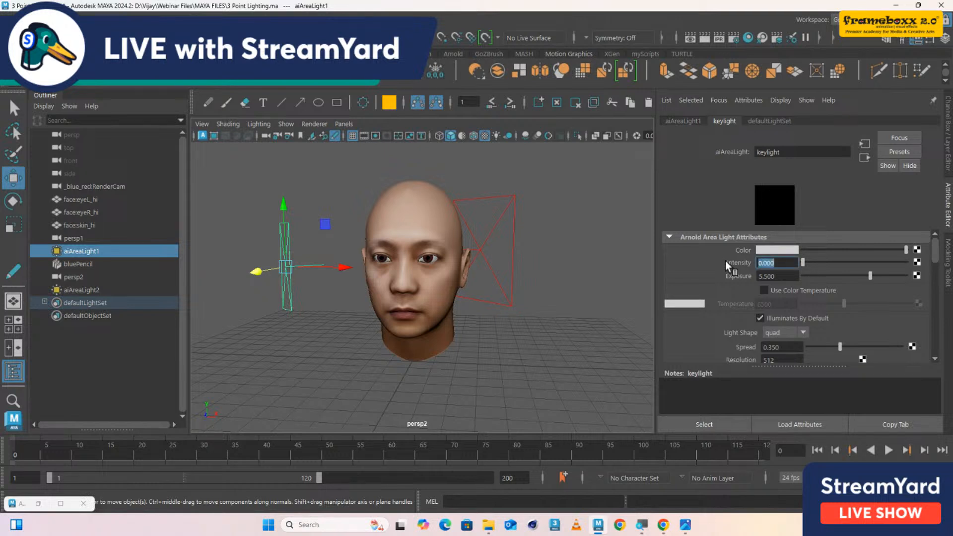
click(480, 251)
drag(792, 261, 753, 258)
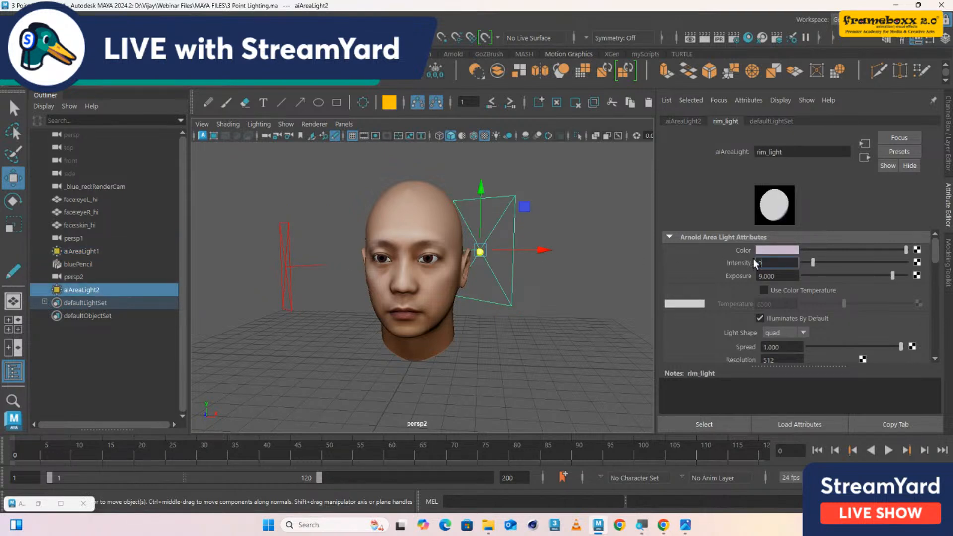
text(0)
key(Return)
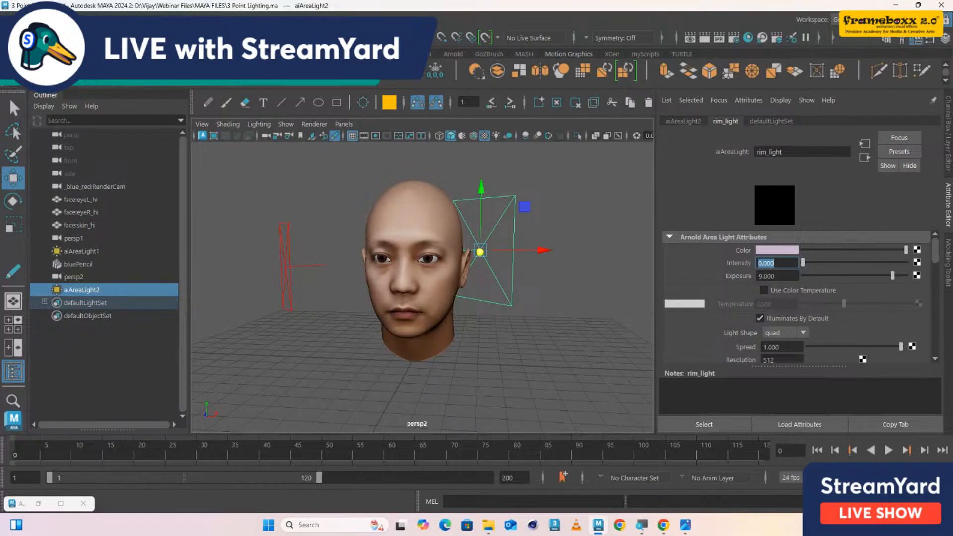
- Switch to Chrome and search Google Images for "hdri"
click(399, 15)
mouse_move(430, 104)
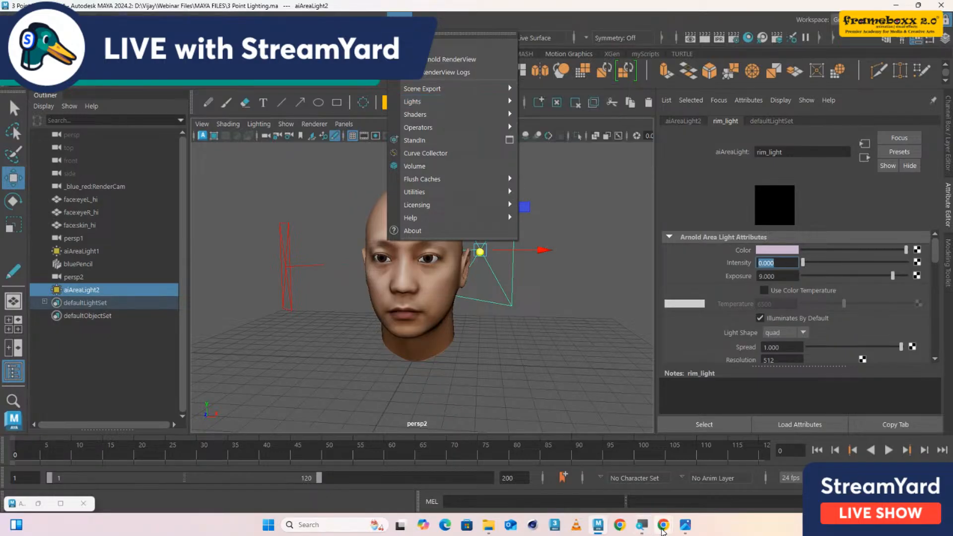
mouse_move(662, 530)
click(656, 507)
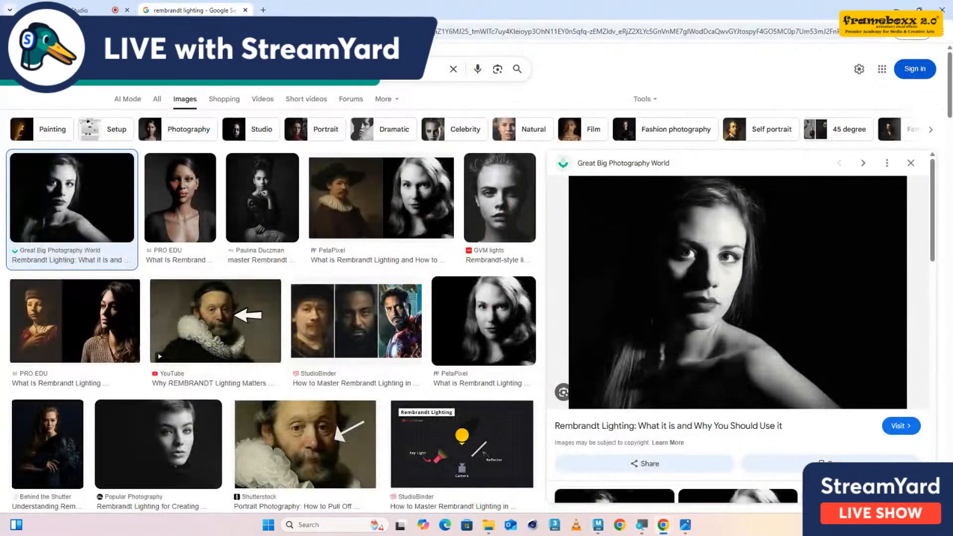
text(hdri)
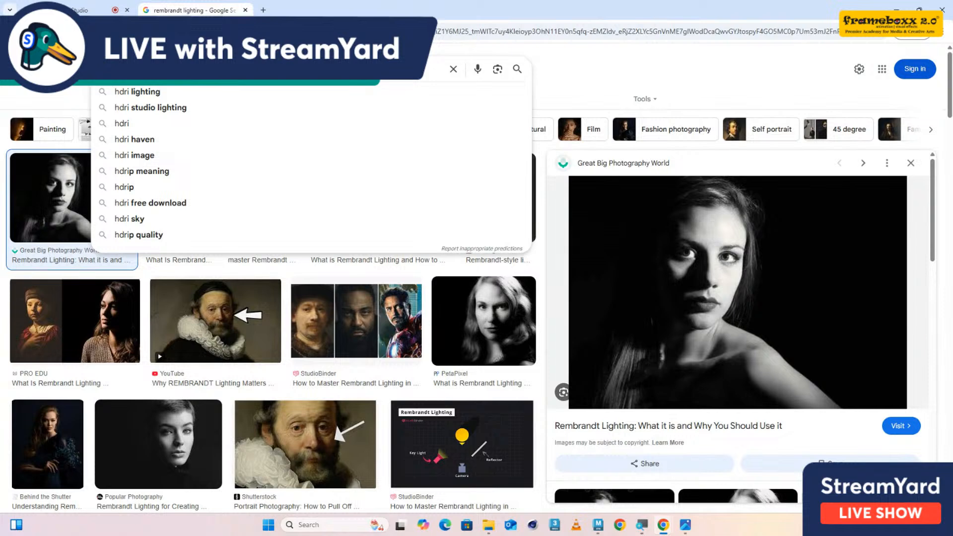
key(Return)
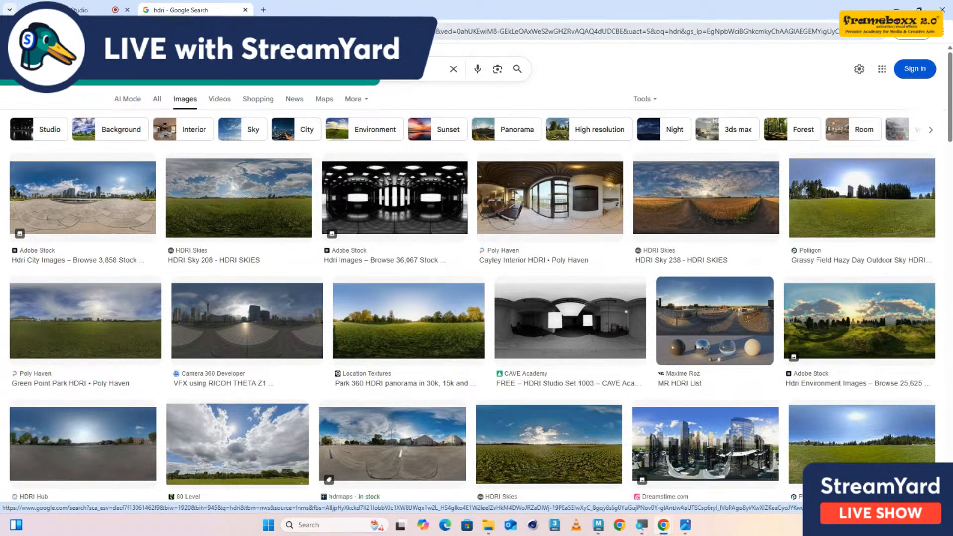
- Open the Poly Haven website and go to its HDRIs library
click(457, 31)
text(polyh)
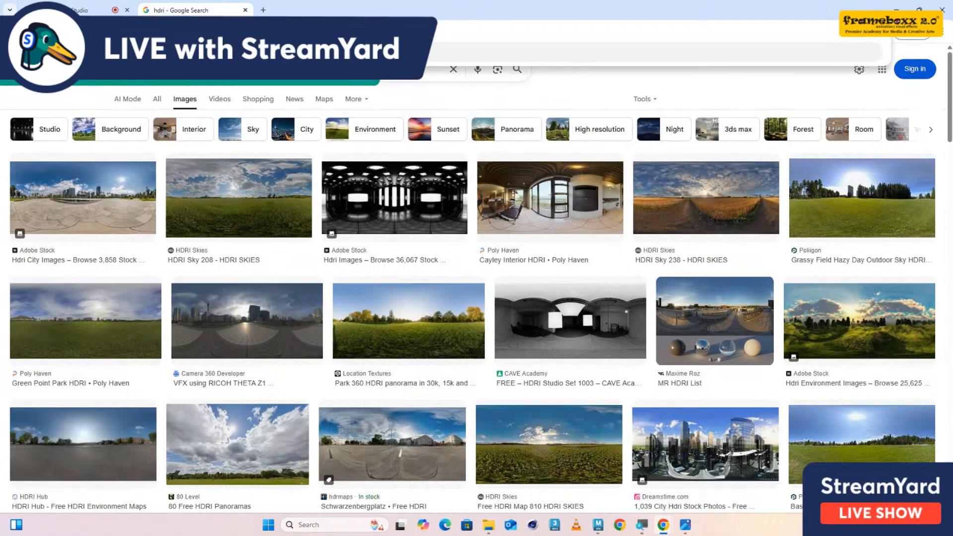
key(Return)
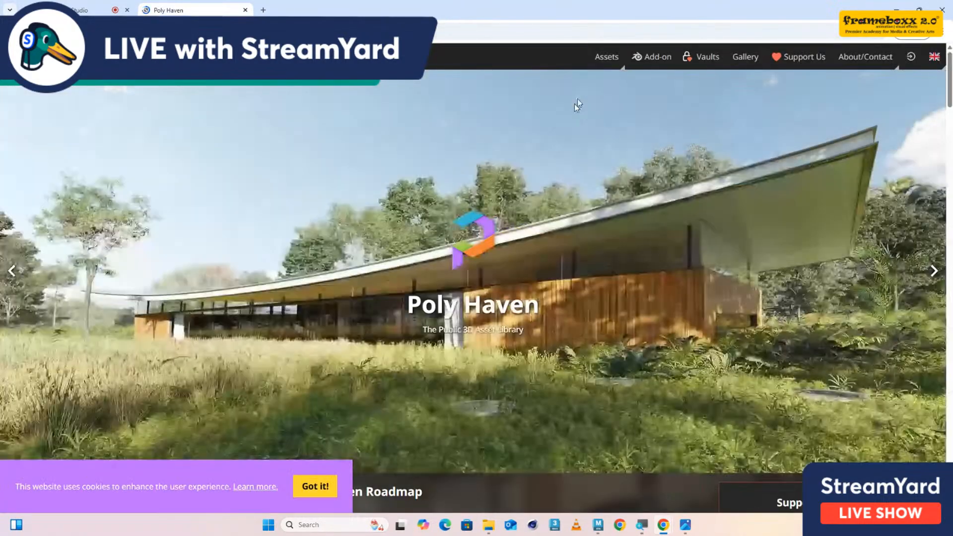
mouse_move(607, 56)
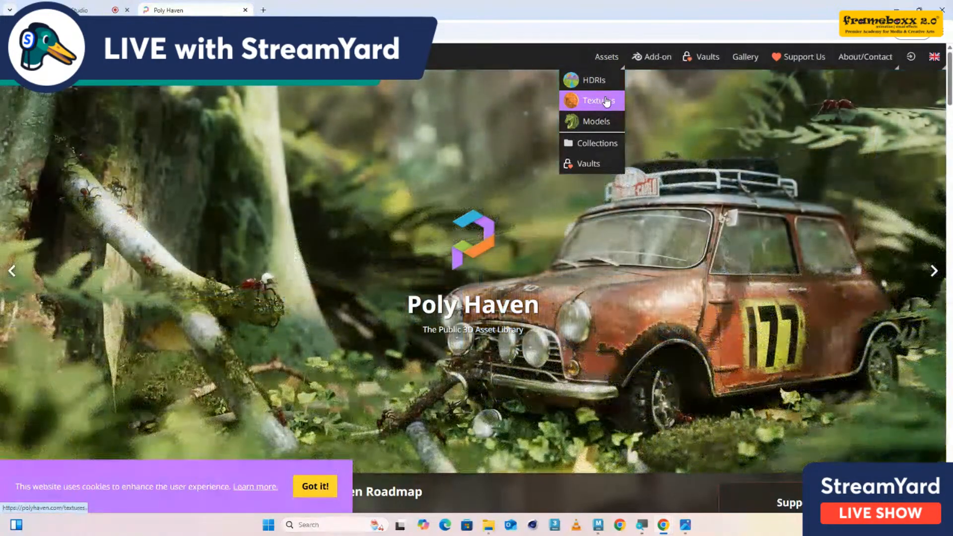
click(607, 102)
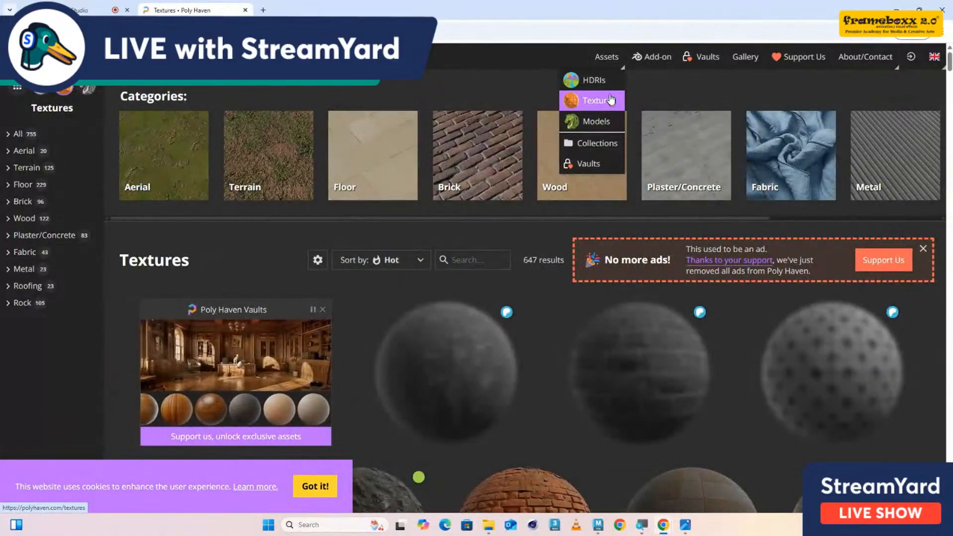
click(599, 79)
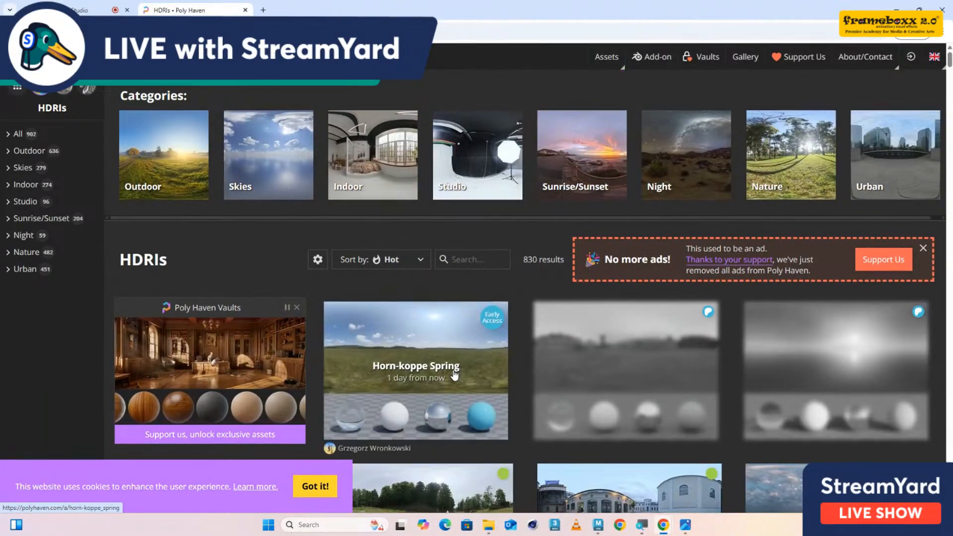
- Browse the HDRIs on offer and search the library for "garage"
scroll(455, 376, down, 5)
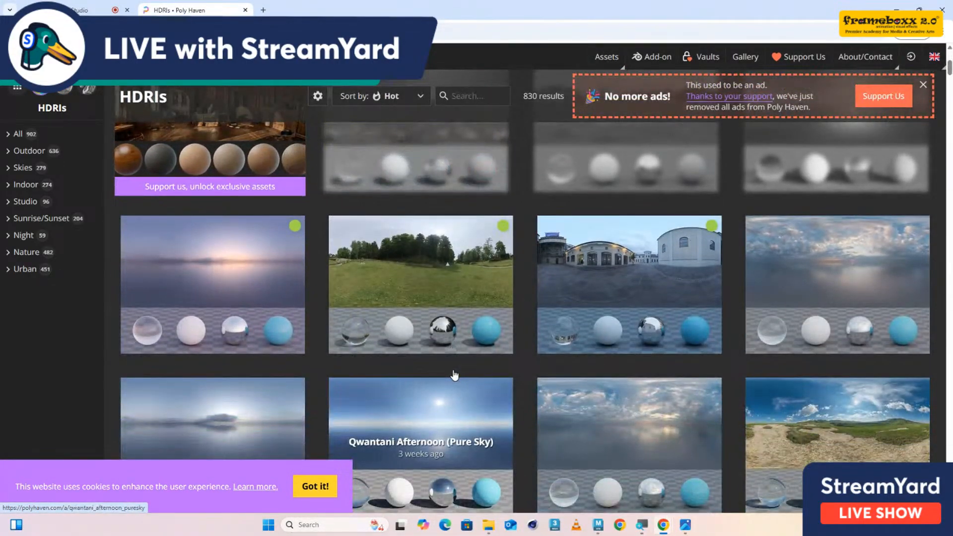
scroll(455, 375, down, 3)
scroll(455, 375, down, 10)
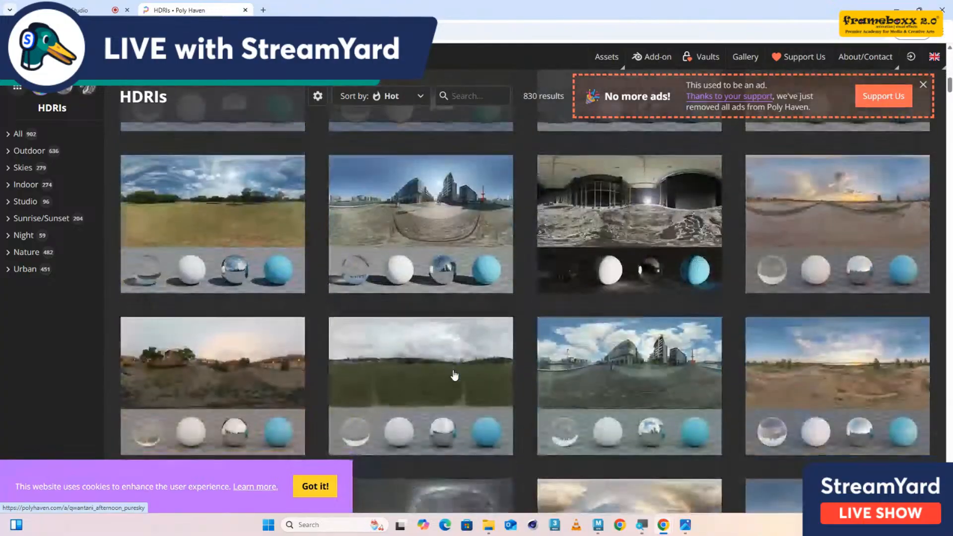
scroll(454, 376, down, 10)
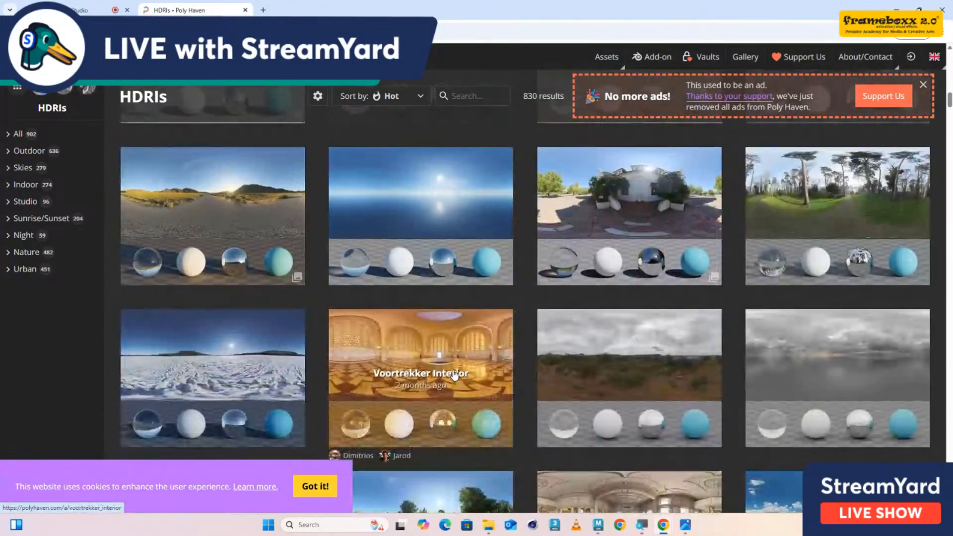
scroll(455, 375, up, 20)
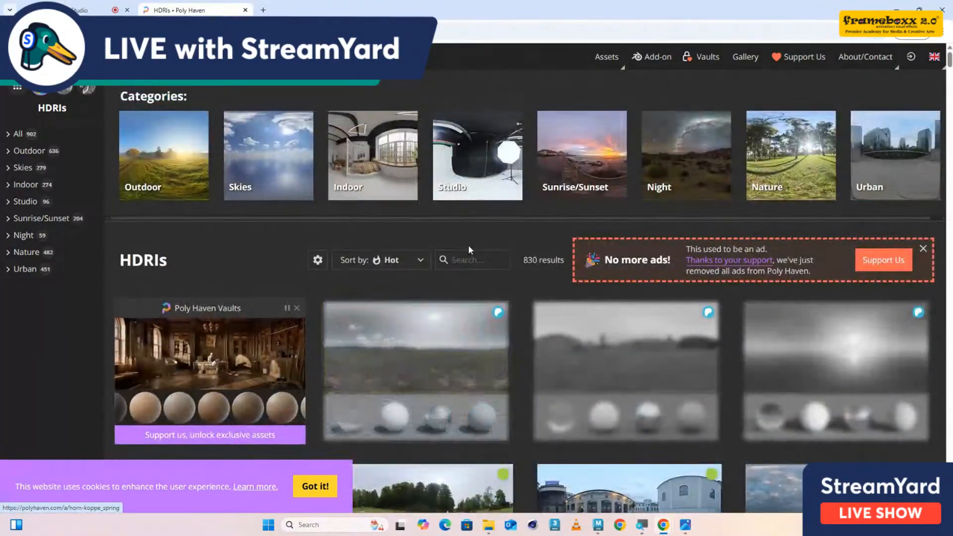
click(466, 260)
text(garage)
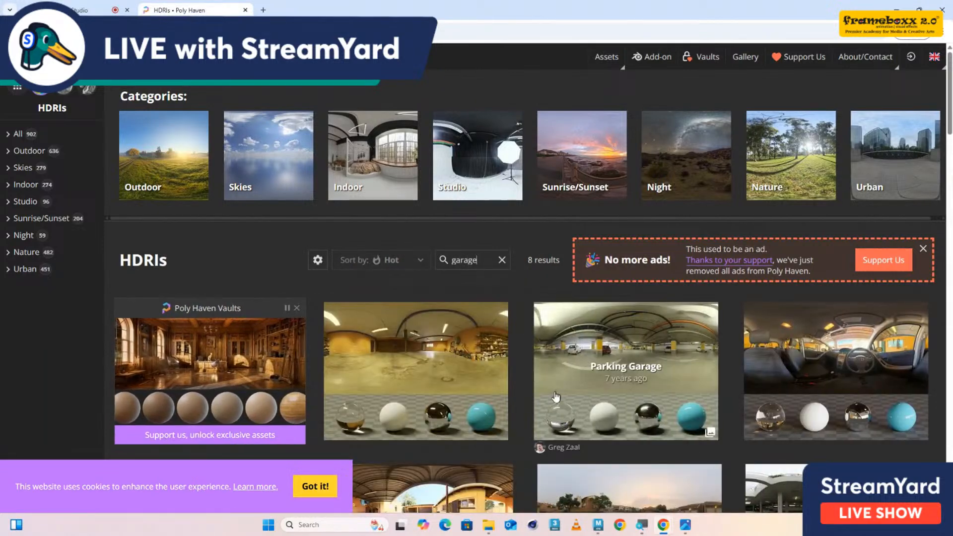
- Look through the garage HDRIs, switch to File Explorer and go up to the Webinar Files folder
scroll(575, 348, down, 3)
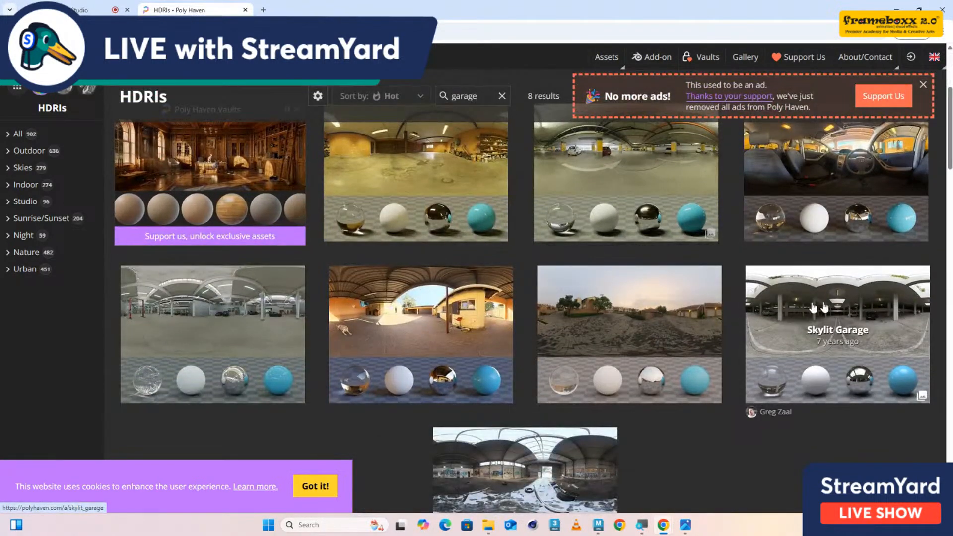
click(488, 525)
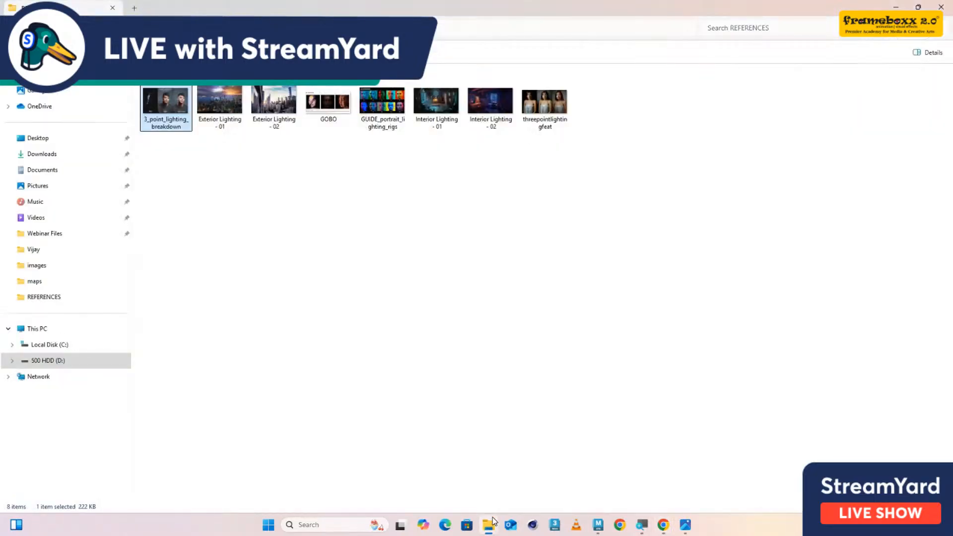
key(BackSpace)
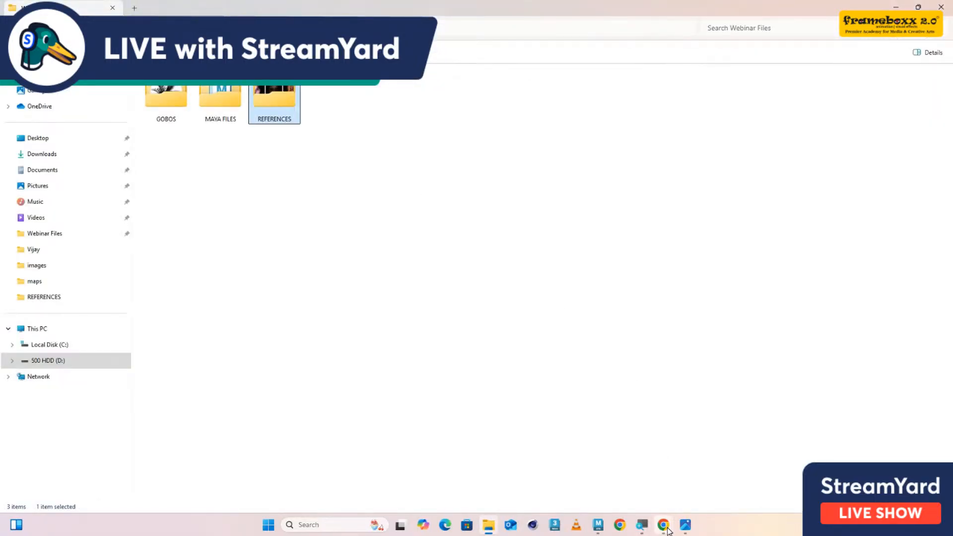
- Switch back to Maya and add an Arnold Skydome Light to the face scene
mouse_move(664, 525)
mouse_move(598, 525)
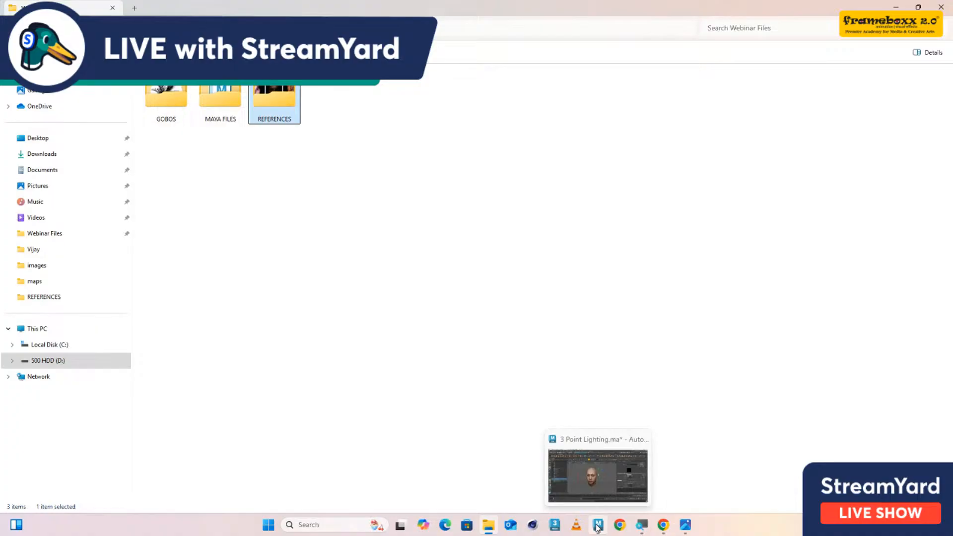
click(591, 478)
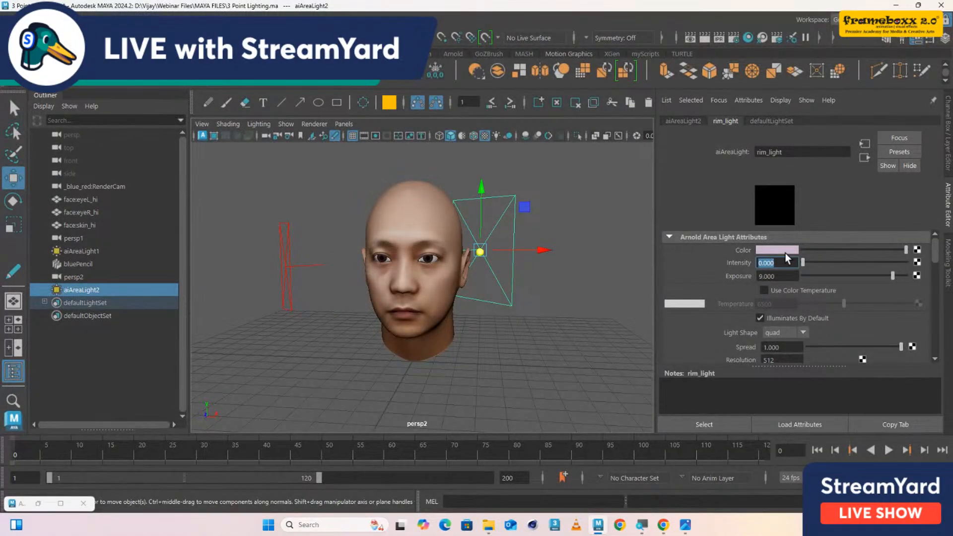
click(304, 267)
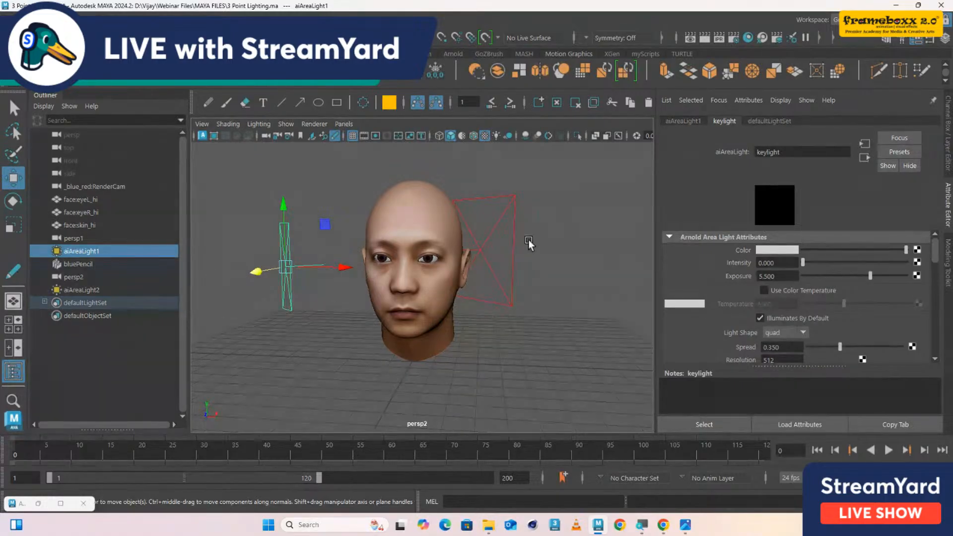
click(590, 266)
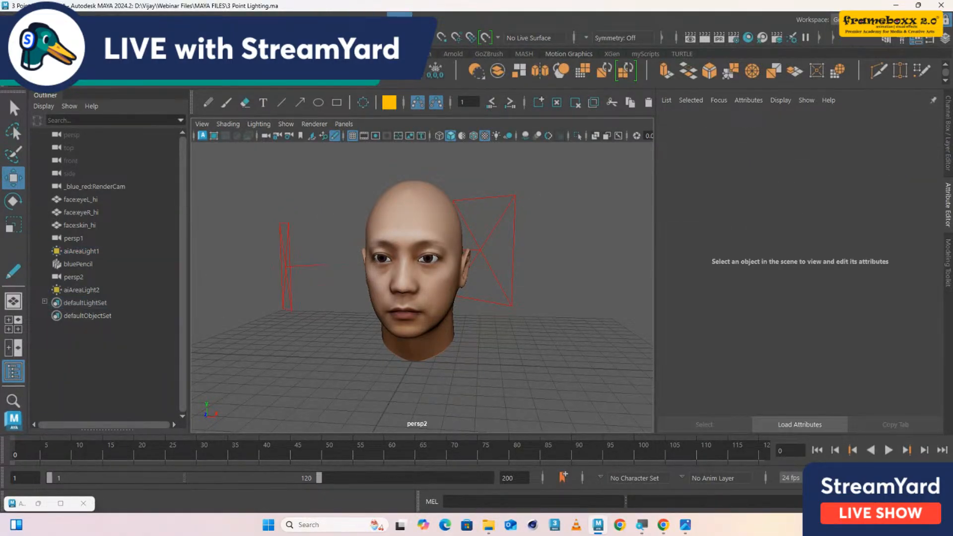
click(453, 53)
mouse_move(437, 102)
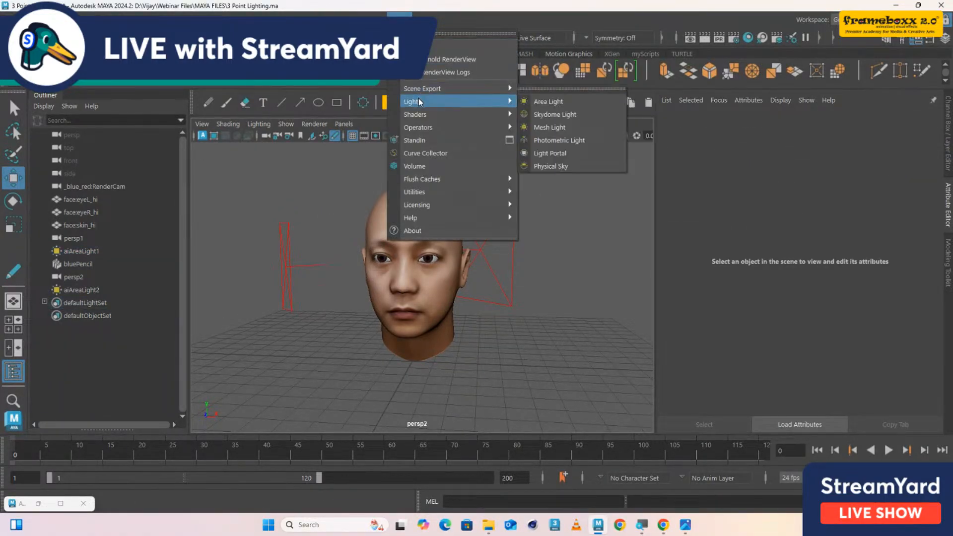
click(571, 114)
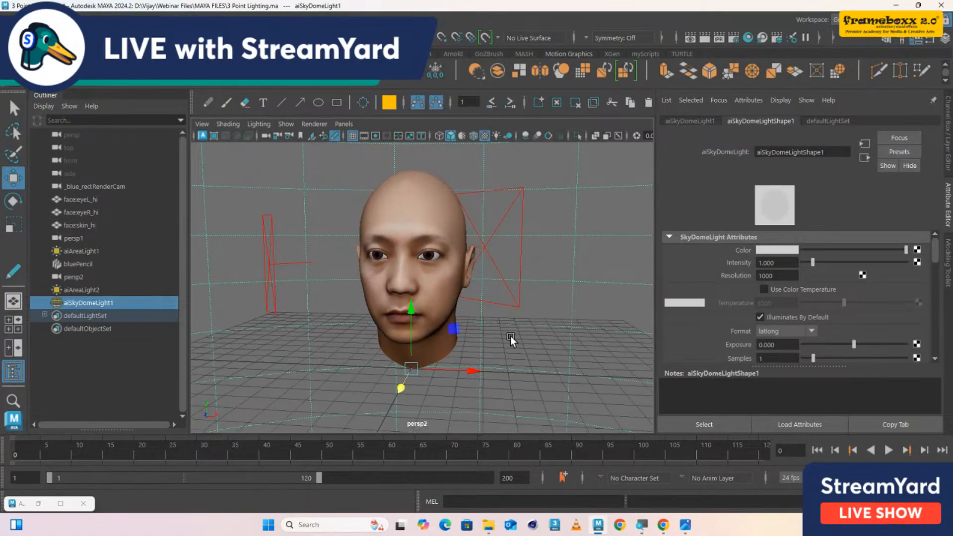
scroll(517, 349, up, 1)
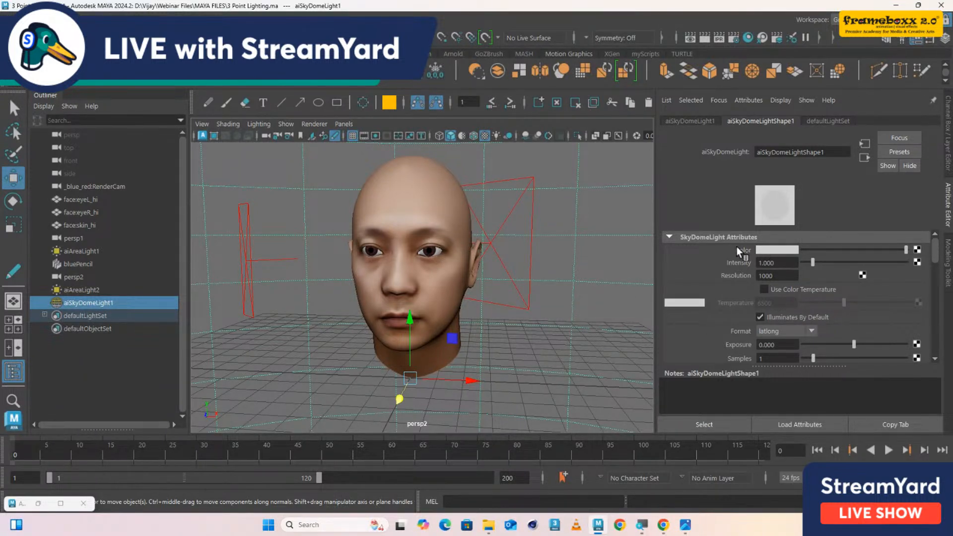
- Map the skydome light's color to a File texture that uses skylit_garage_2k.exr from the D:\Vijay folder
click(917, 249)
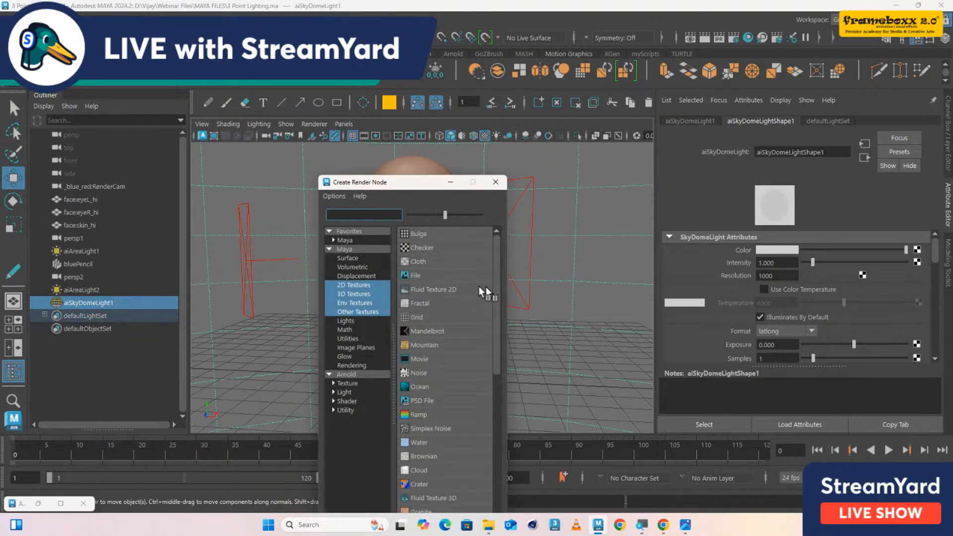
click(415, 278)
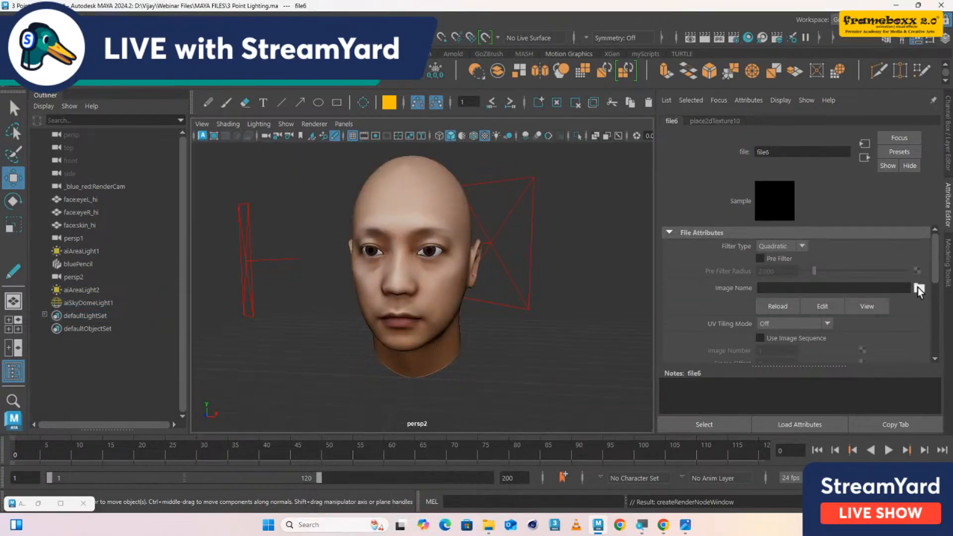
click(919, 288)
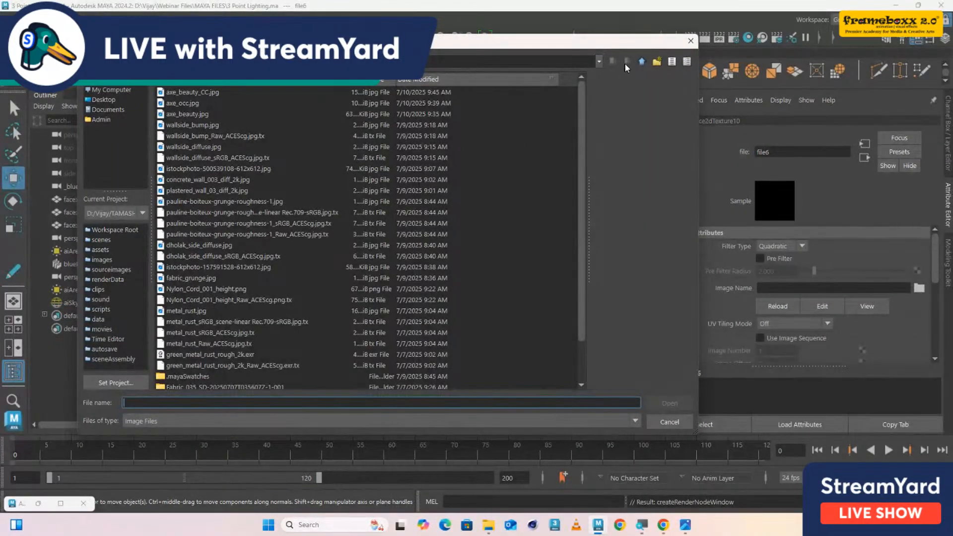
click(599, 61)
click(239, 105)
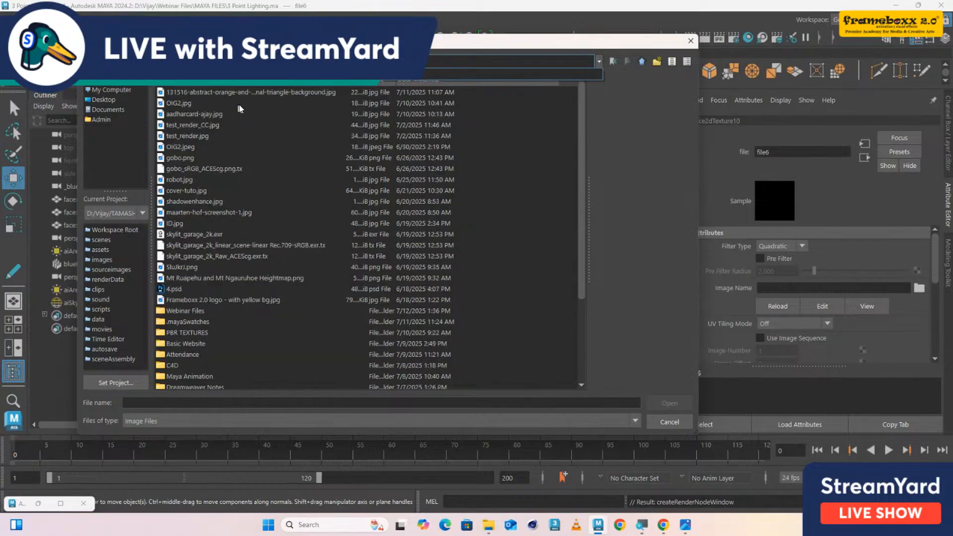
double_click(207, 234)
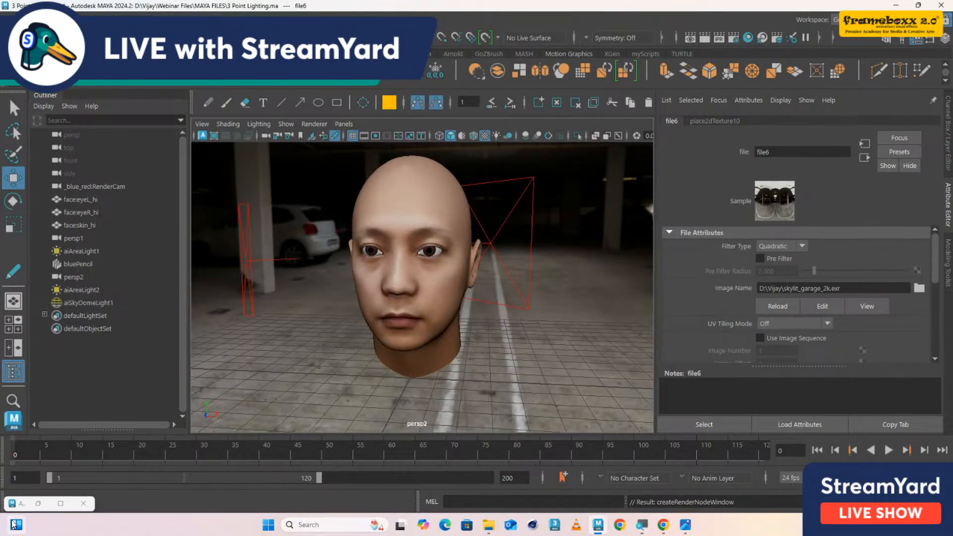
- Run a live render of the garage-lit face in Arnold RenderView, update the full scene and check it from another angle
click(39, 504)
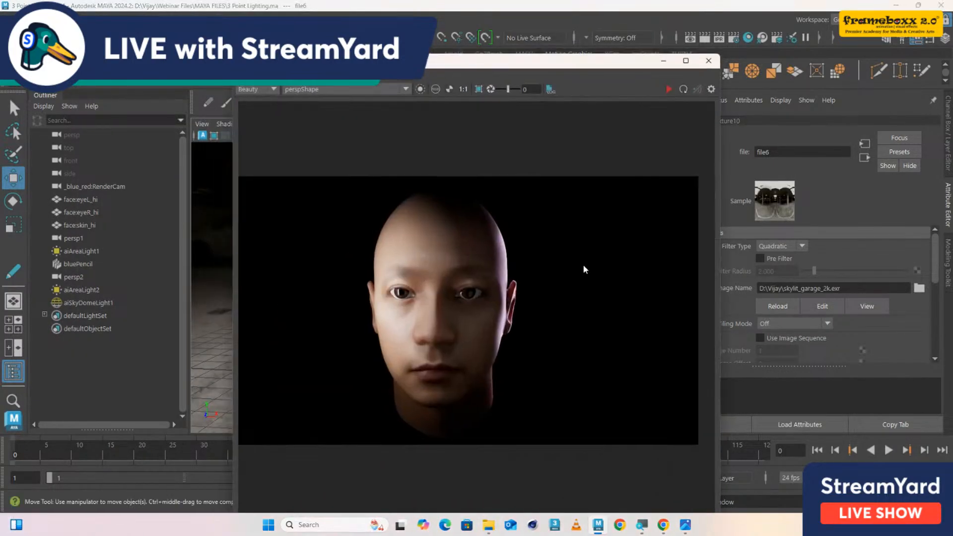
click(669, 90)
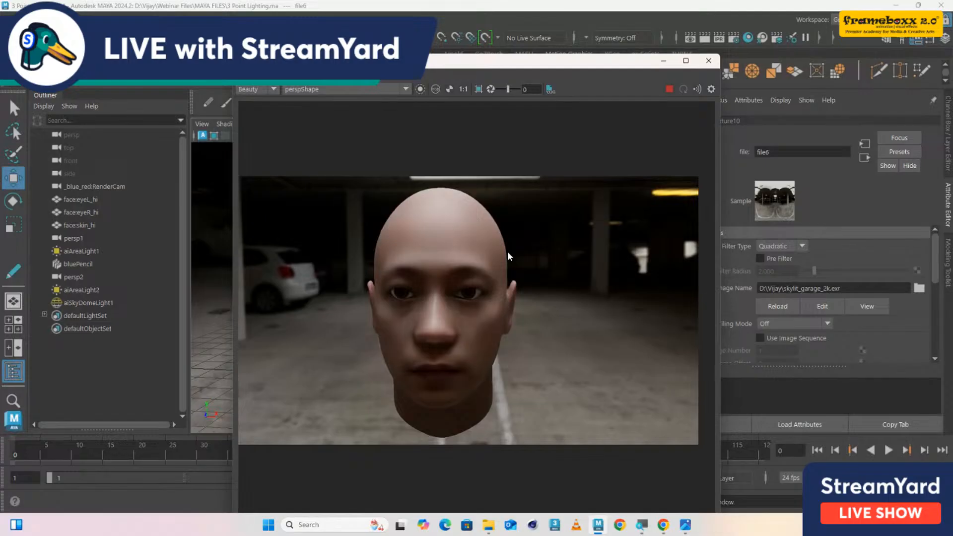
drag(526, 61, 521, 93)
click(307, 107)
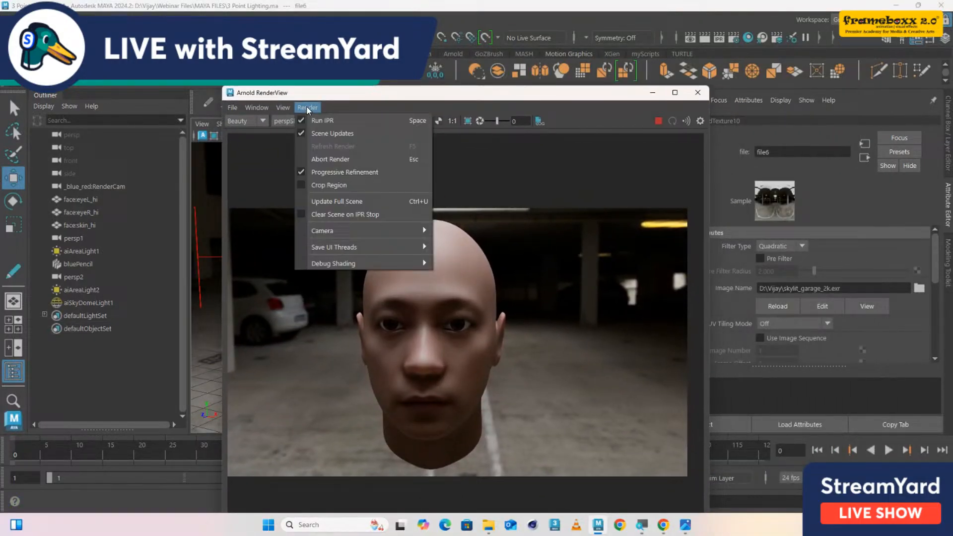
click(343, 200)
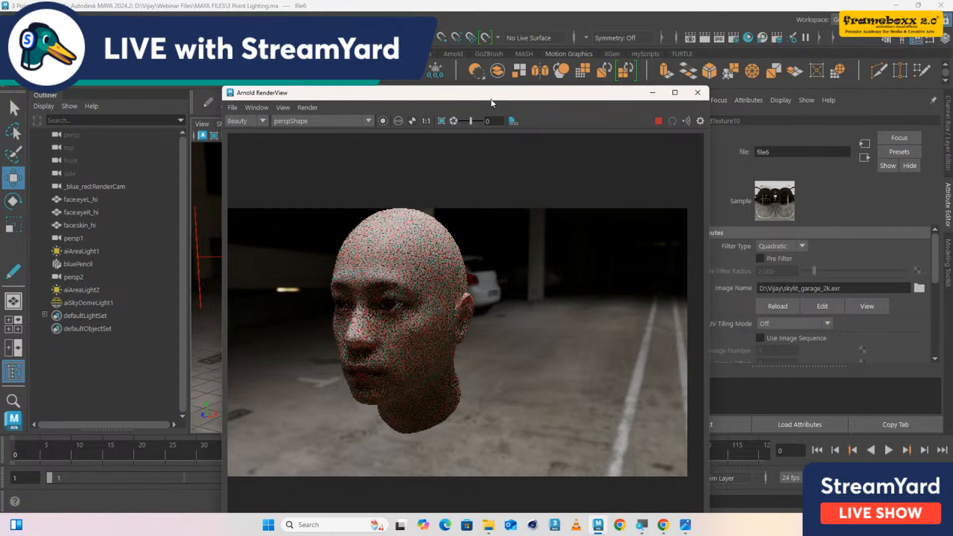
drag(491, 103, 687, 128)
mouse_move(329, 317)
alt+mouse_down()
mouse_move(351, 314)
mouse_move(343, 319)
alt+mouse_up()
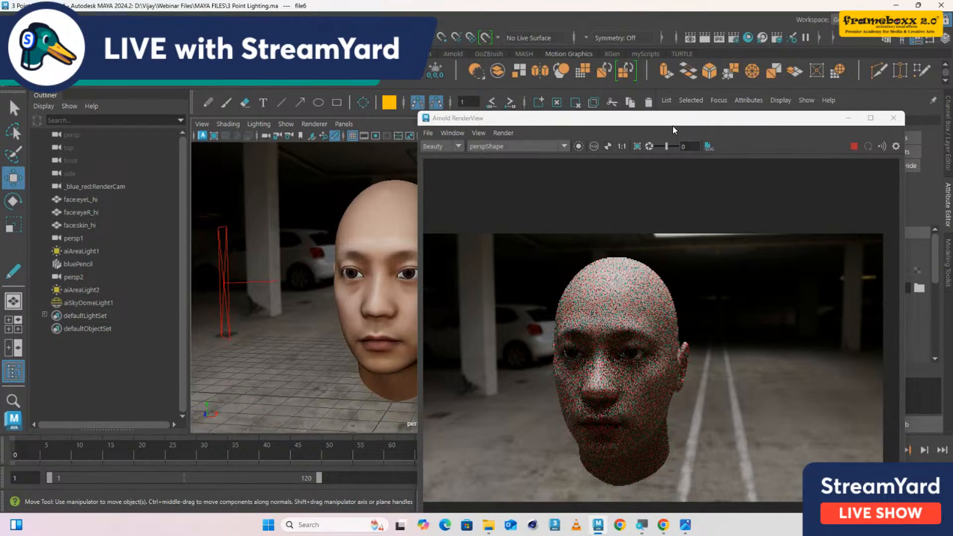
- Set the intensity of both the rim light and the key light to 1
drag(674, 130, 343, 171)
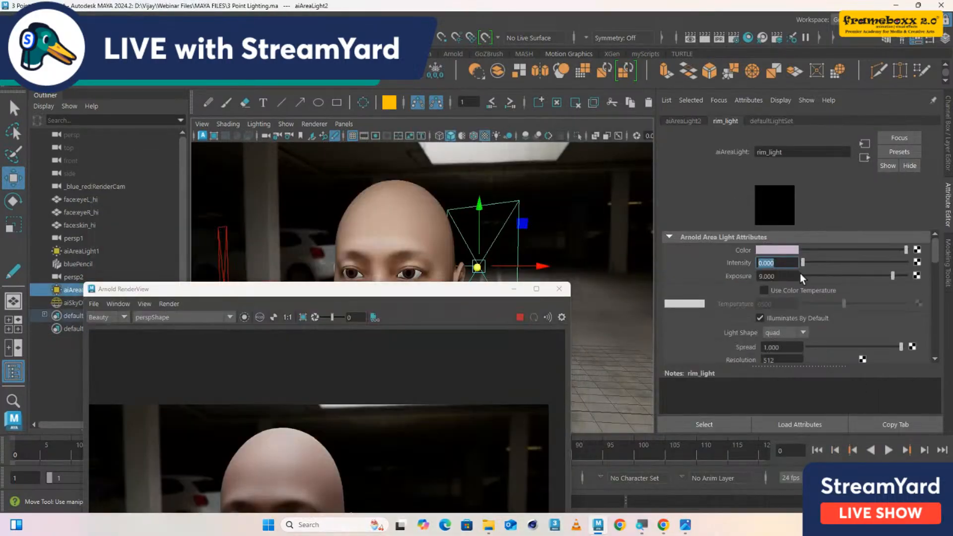
text(1)
key(Return)
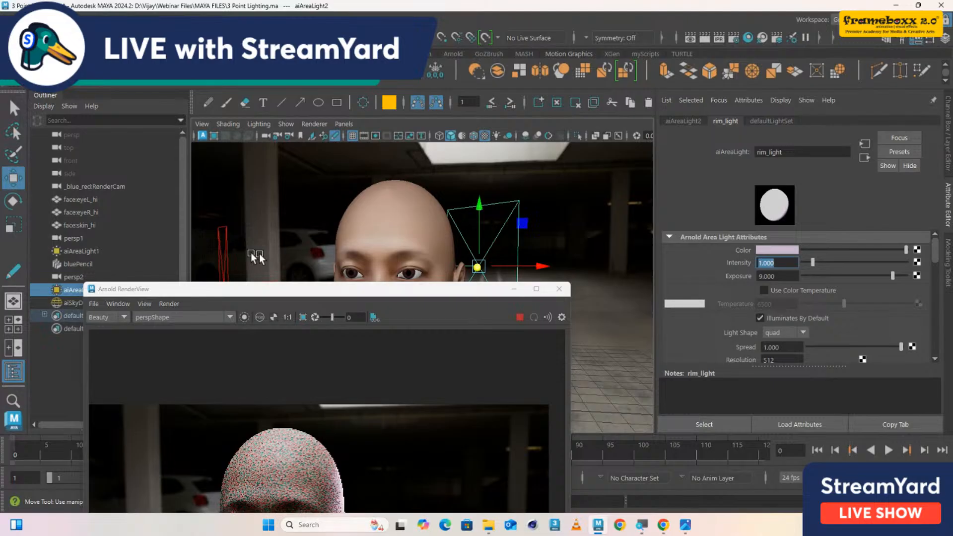
click(223, 256)
double_click(786, 262)
text(1)
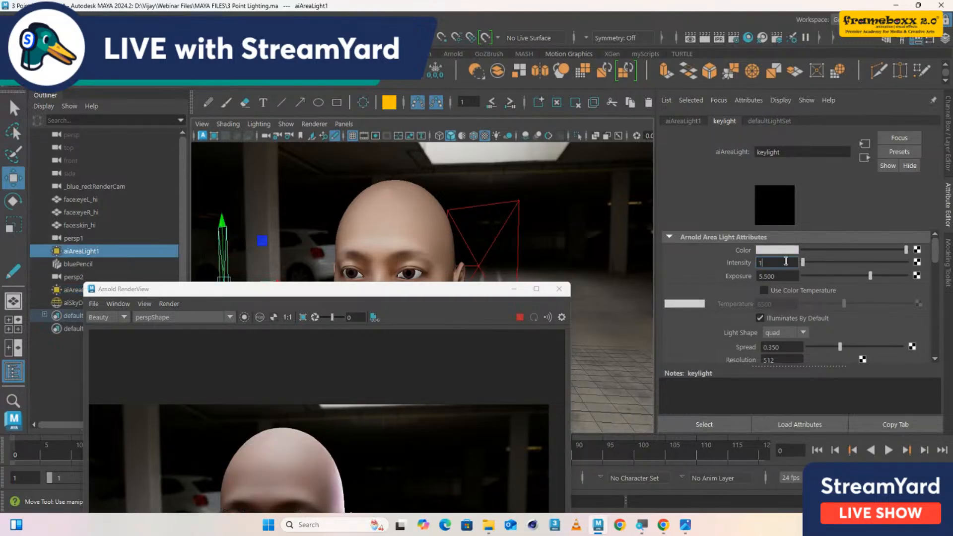
key(Return)
- Check the face from the front in the render and set the key light's exposure to 5
drag(400, 291, 638, 373)
alt+drag(436, 299, 445, 293)
scroll(452, 296, up, 3)
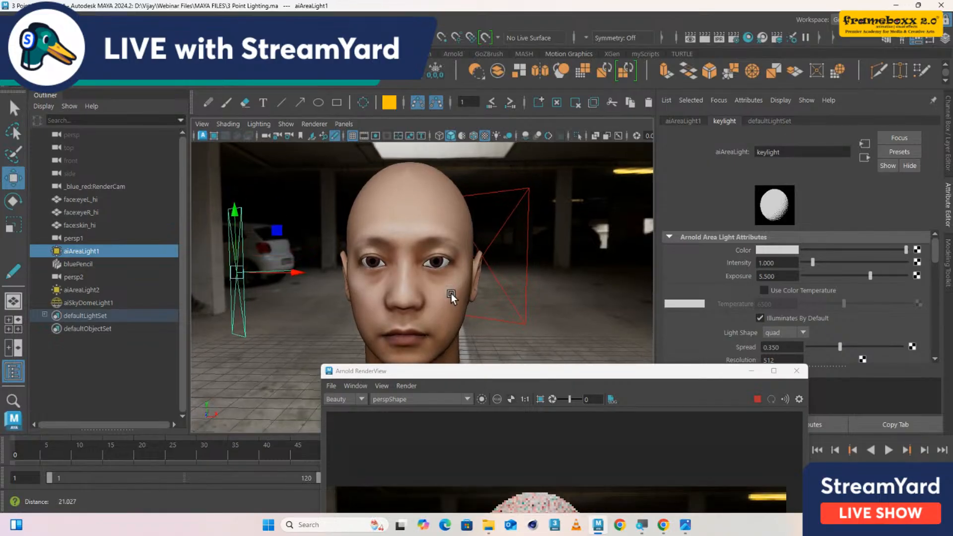
drag(483, 374, 264, 202)
click(760, 274)
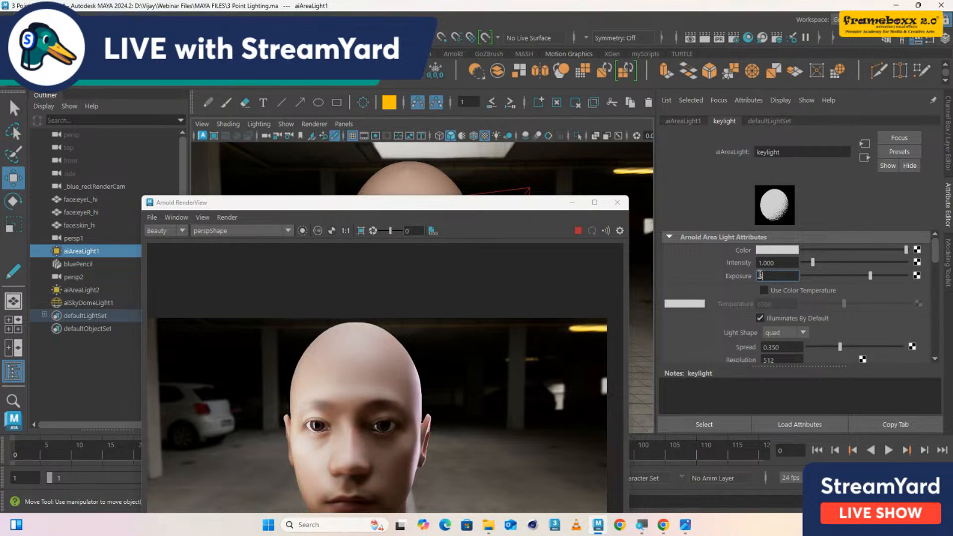
text(5)
key(Return)
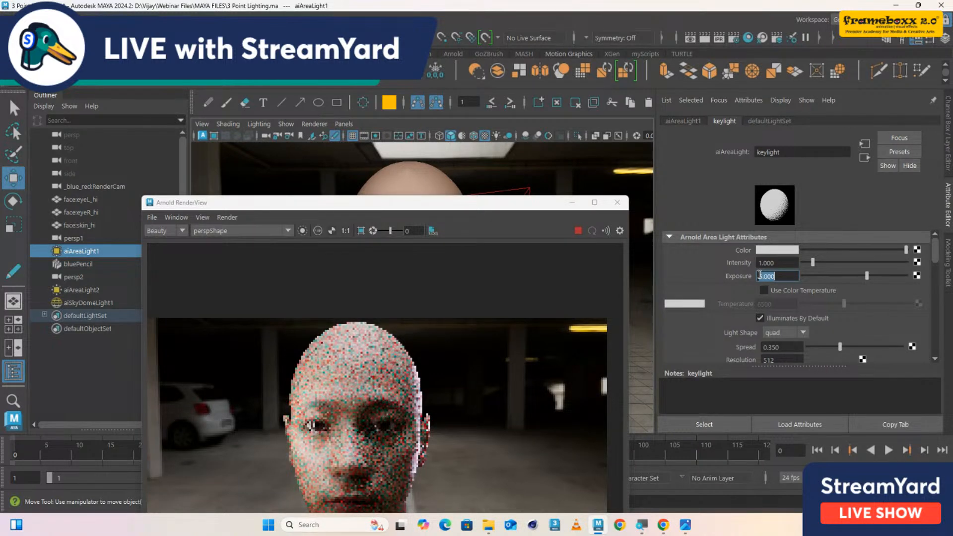
- Set the skydome light's intensity to 0.5 and inspect the rendered face up close
drag(505, 207, 450, 139)
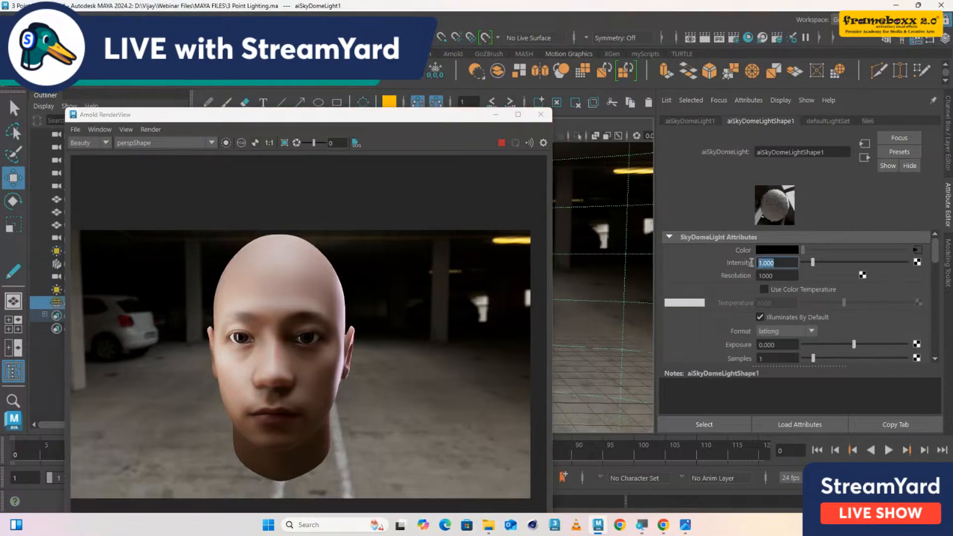
text(0.5)
key(Return)
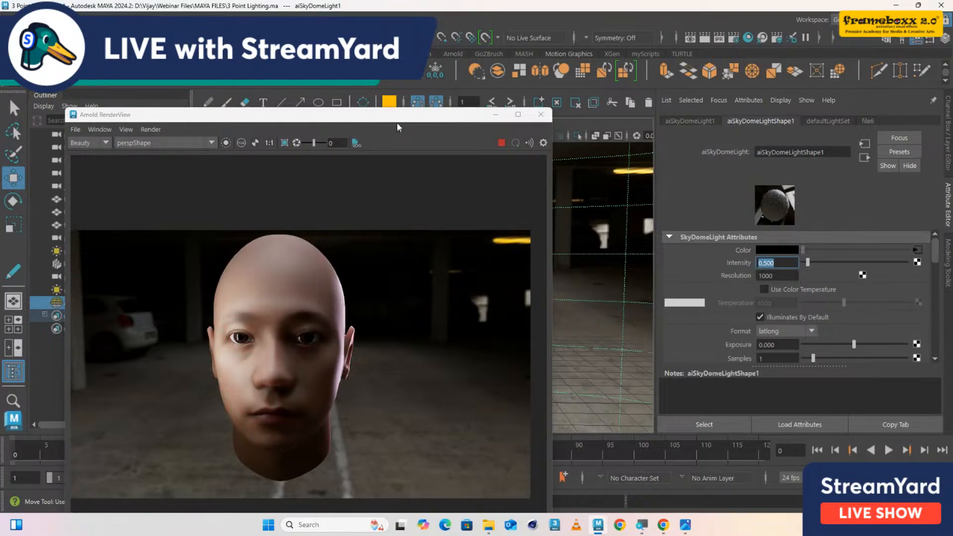
drag(397, 125, 502, 76)
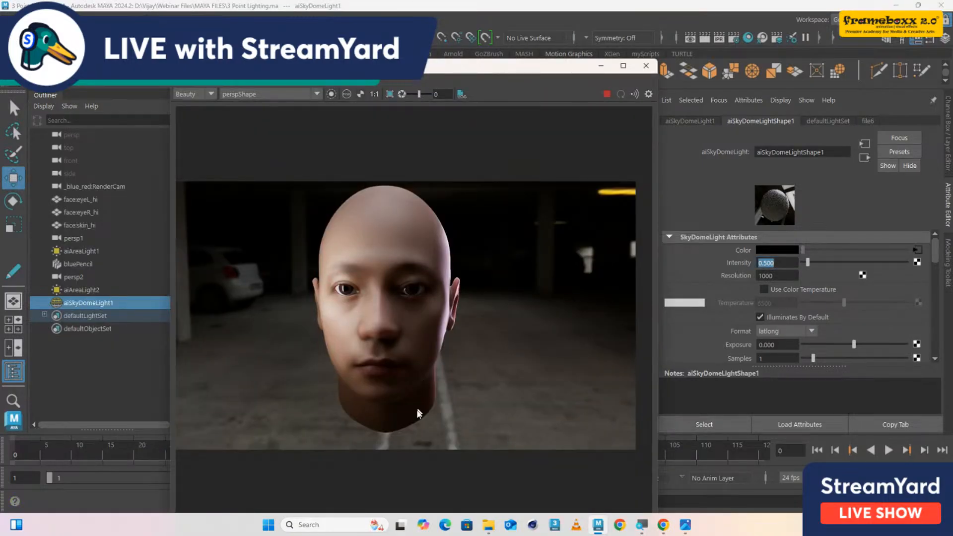
scroll(418, 407, up, 1)
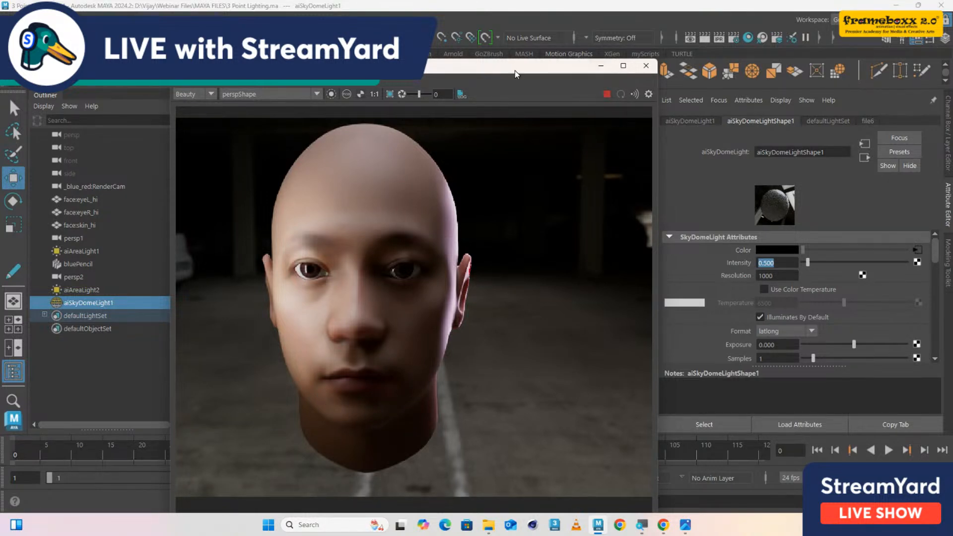
- Move the rim light farther back behind the head and check its edge highlight in the render
drag(516, 69, 745, 316)
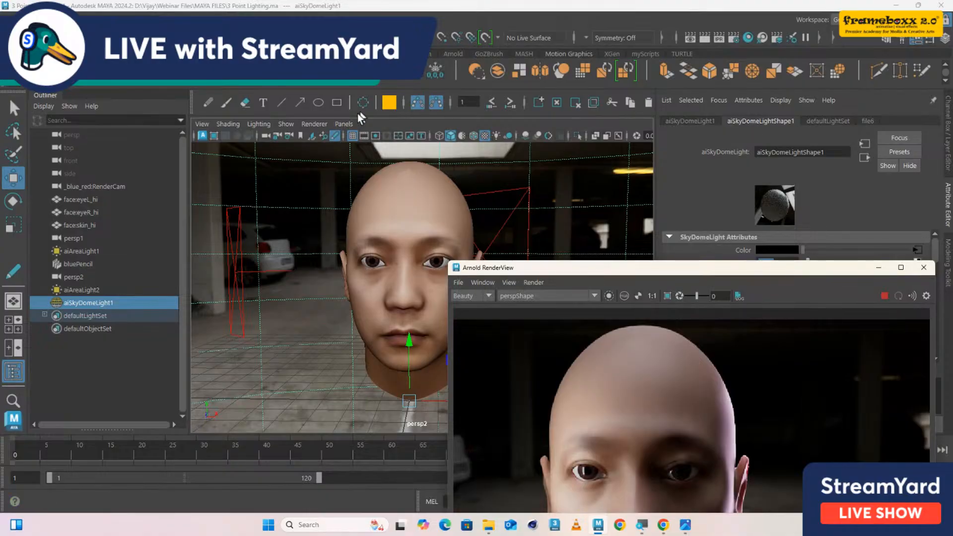
click(509, 223)
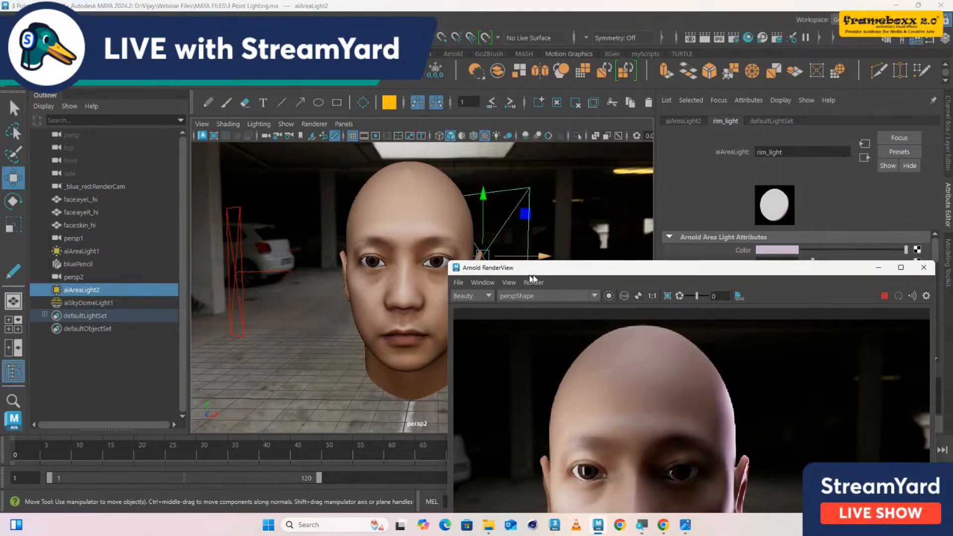
drag(577, 271, 668, 264)
alt+drag(427, 288, 399, 301)
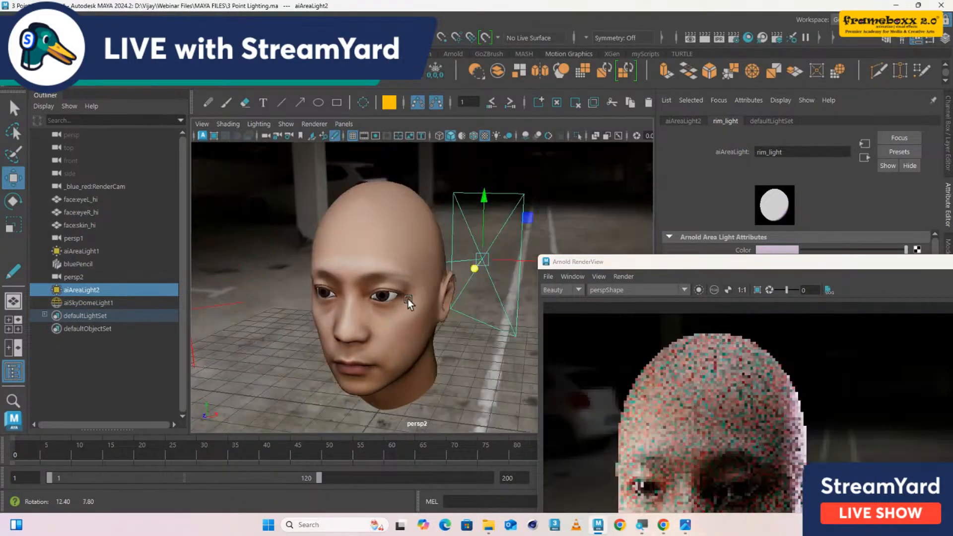
drag(470, 271, 536, 262)
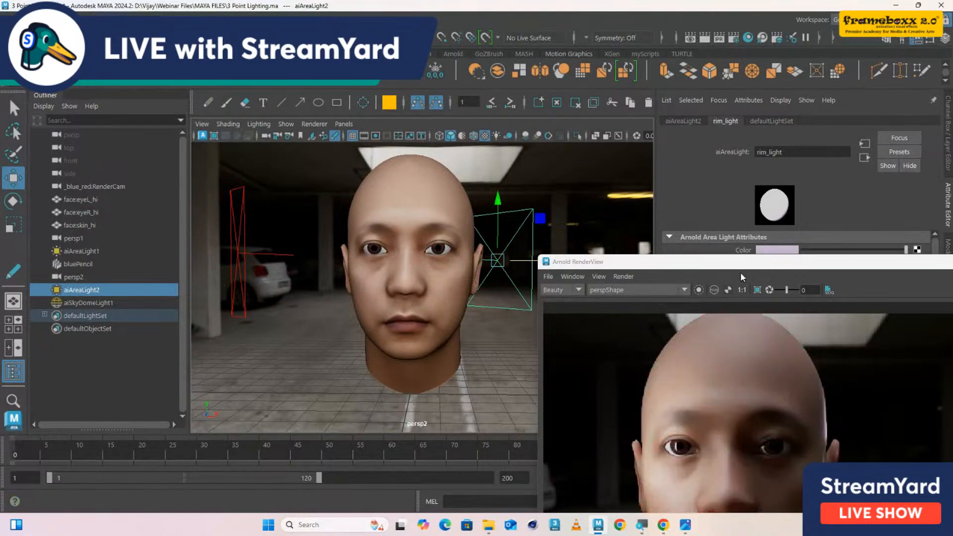
drag(741, 272, 375, 94)
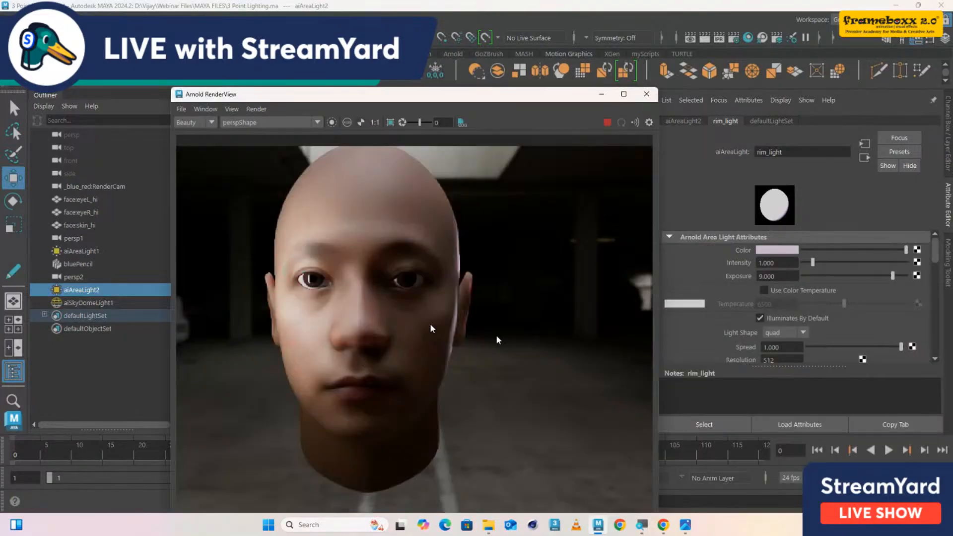
- Brighten the red subsurface radius of the face skin material, set its subsurface scale to 0.337, and check the render
click(430, 326)
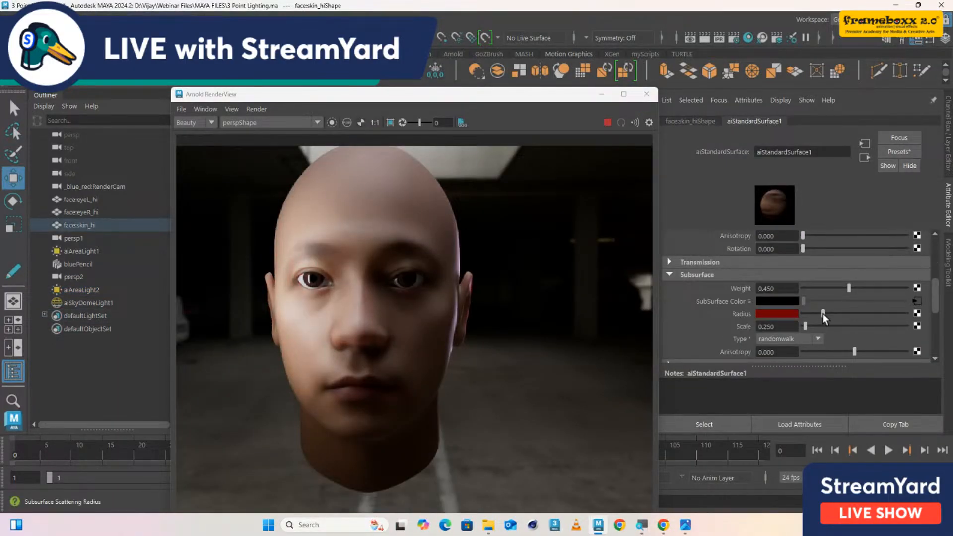
drag(823, 313, 806, 325)
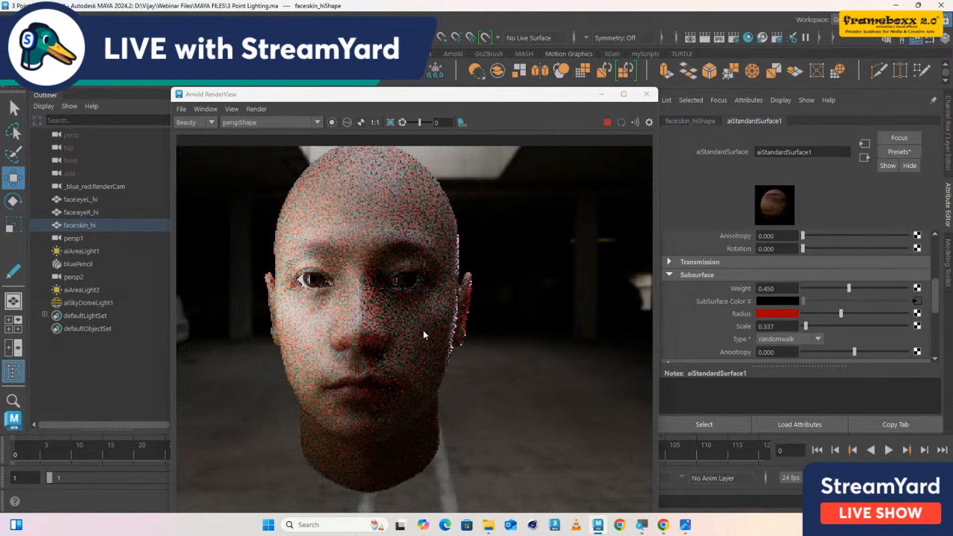
scroll(449, 320, down, 2)
drag(422, 94, 700, 157)
alt+drag(406, 255, 406, 261)
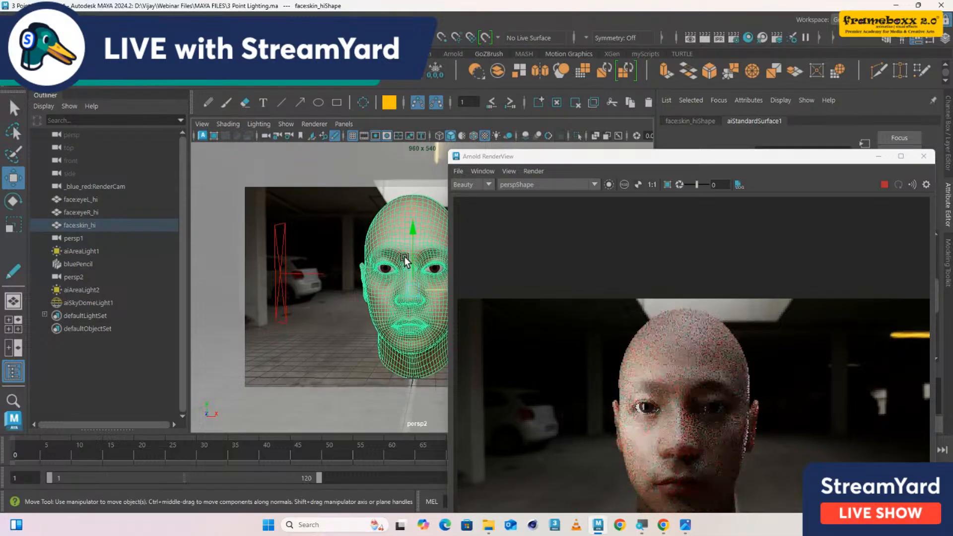
drag(578, 158, 425, 75)
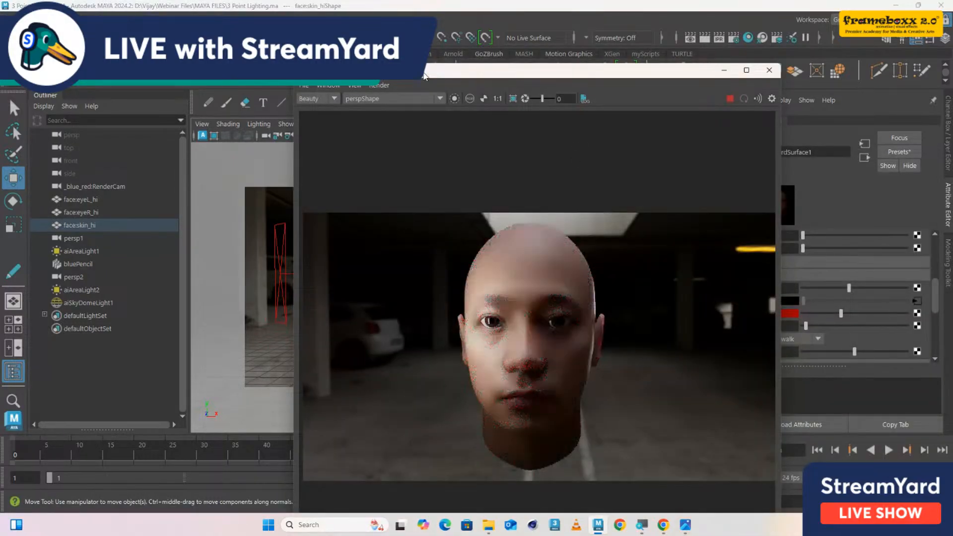
- Set the key light's spread to 0.55 and check the shading on the rendered face
click(285, 267)
drag(687, 71, 570, 68)
click(741, 346)
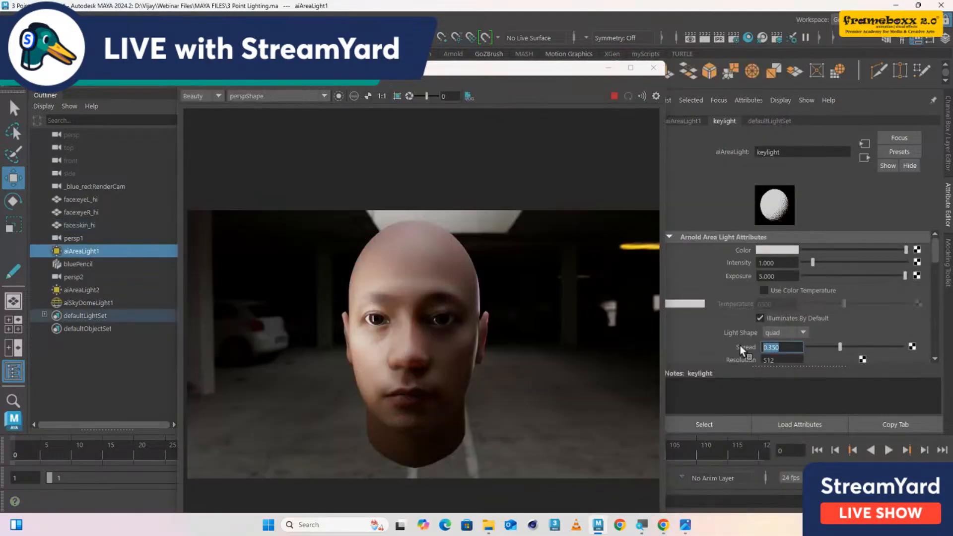
text(0.55)
key(Return)
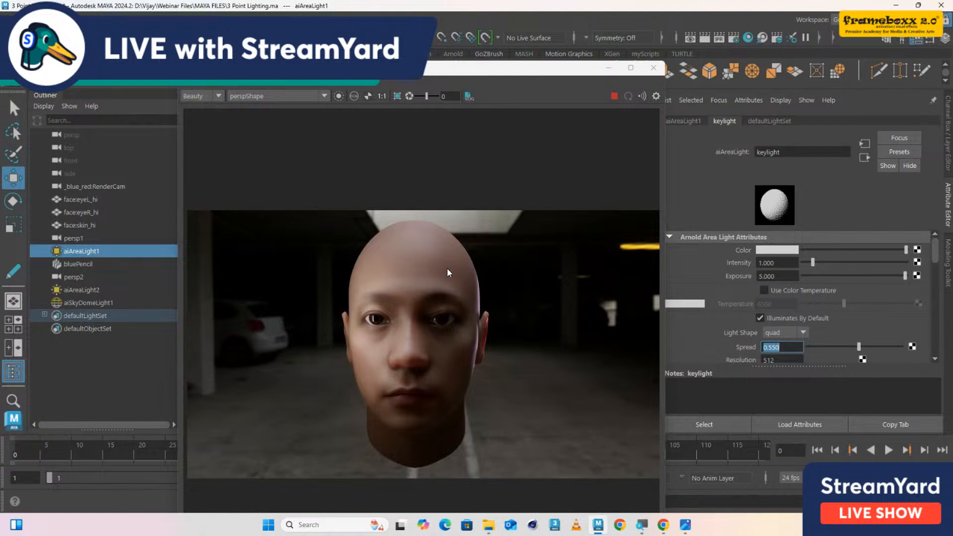
drag(449, 71, 448, 52)
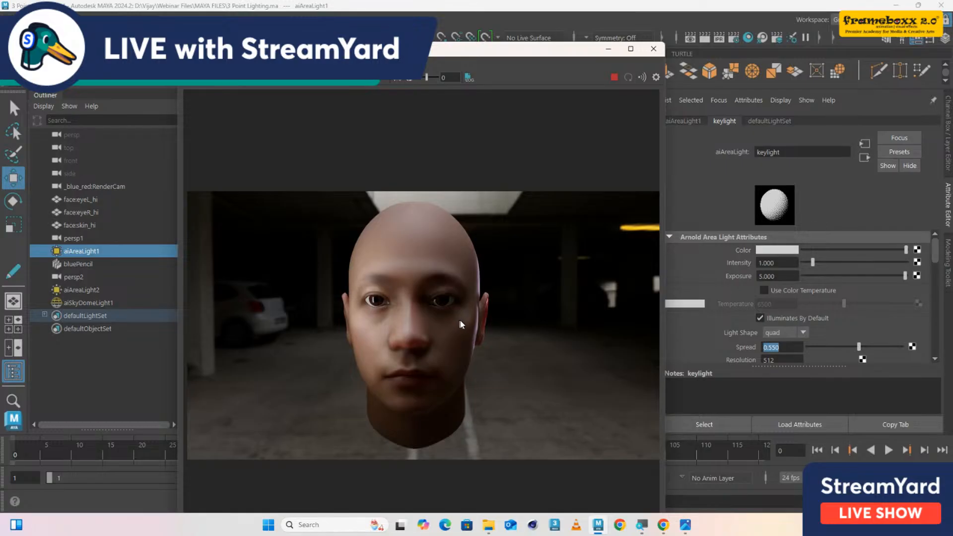
- Hide the garage background from the render by setting the skydome light's camera visibility to 0
double_click(492, 52)
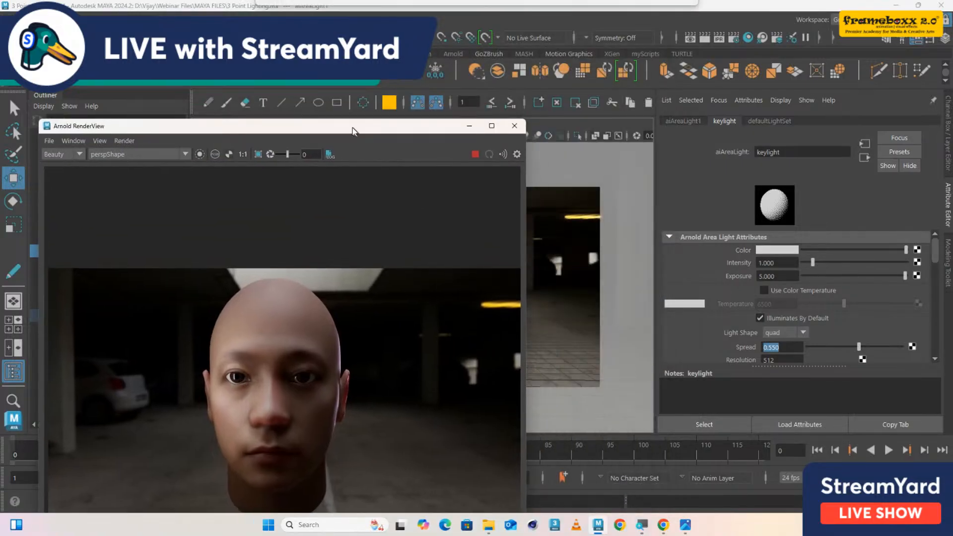
click(558, 256)
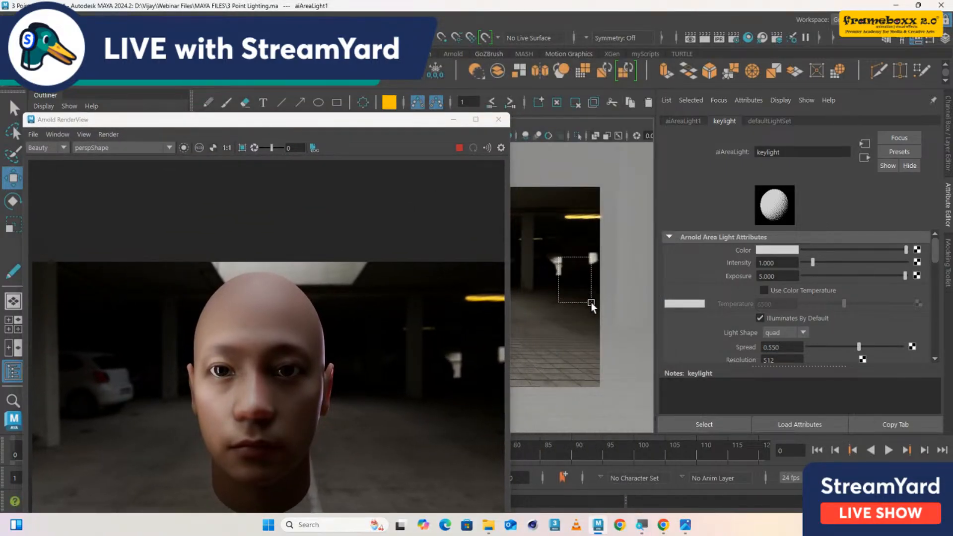
click(603, 320)
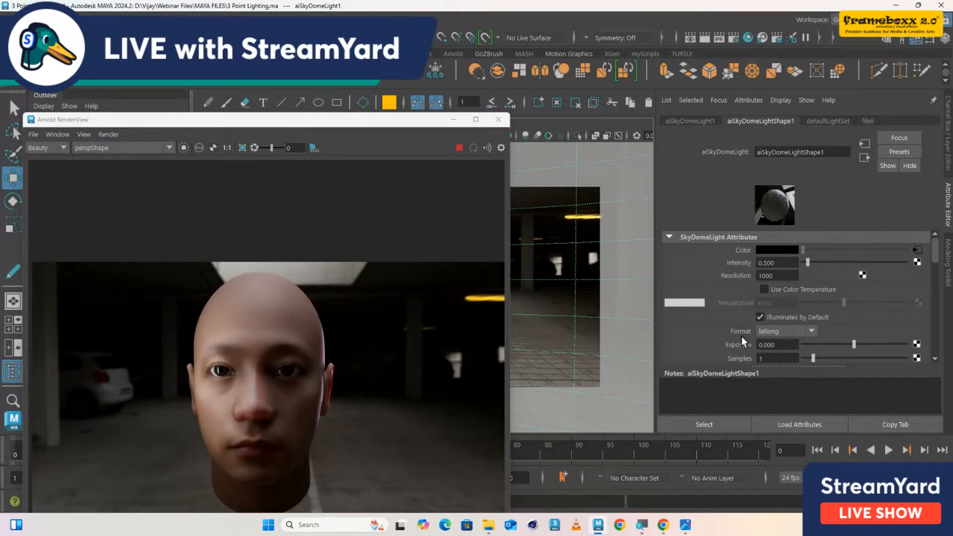
scroll(734, 326, down, 5)
scroll(734, 327, down, 1)
scroll(721, 300, up, 1)
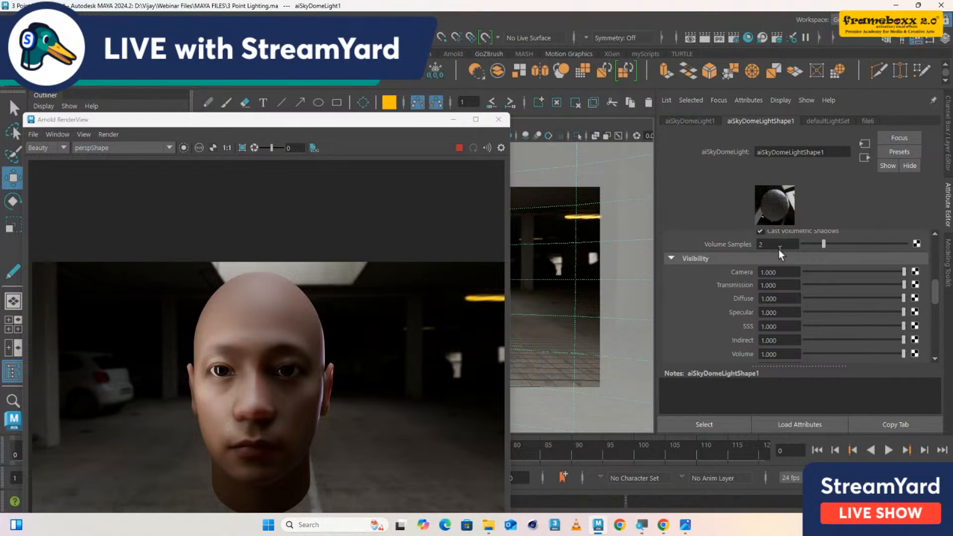
drag(785, 271, 746, 271)
text(0)
key(Return)
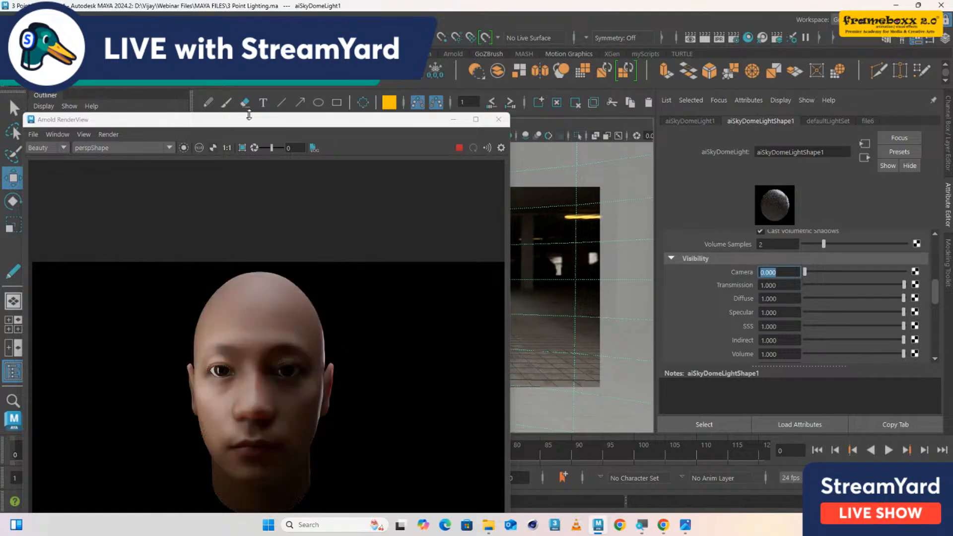
- Inspect the rendered head against the black background and toggle its alpha channel display
drag(249, 117, 520, 53)
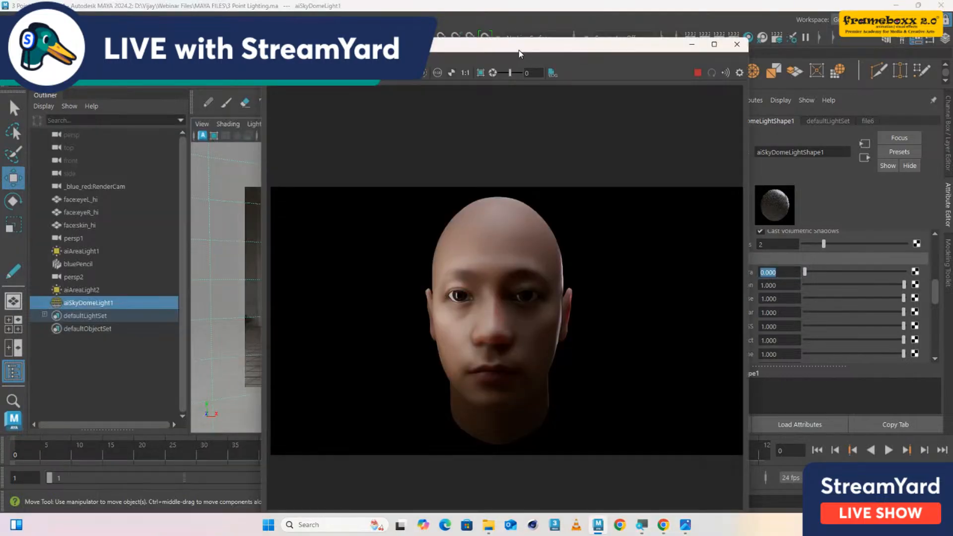
click(452, 72)
click(451, 72)
click(452, 72)
click(452, 73)
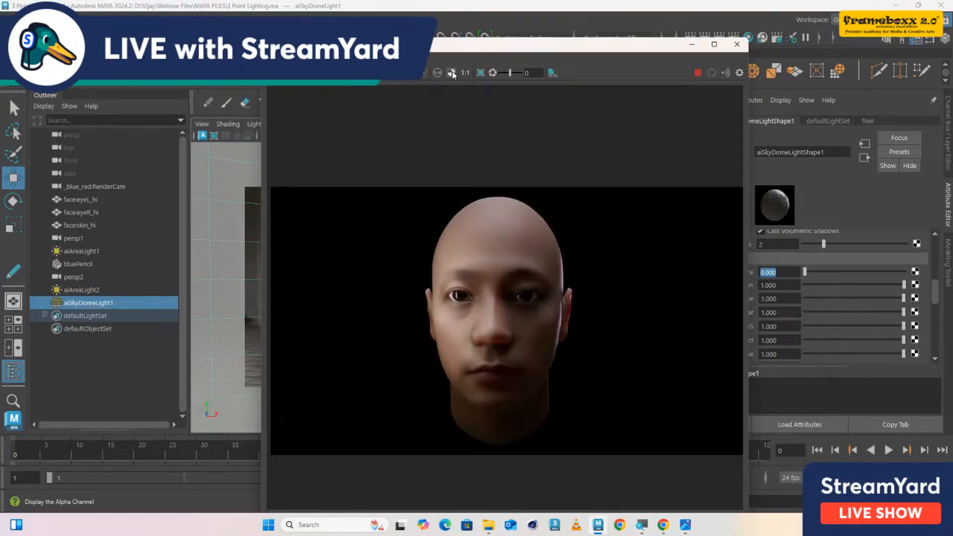
drag(480, 52, 426, 49)
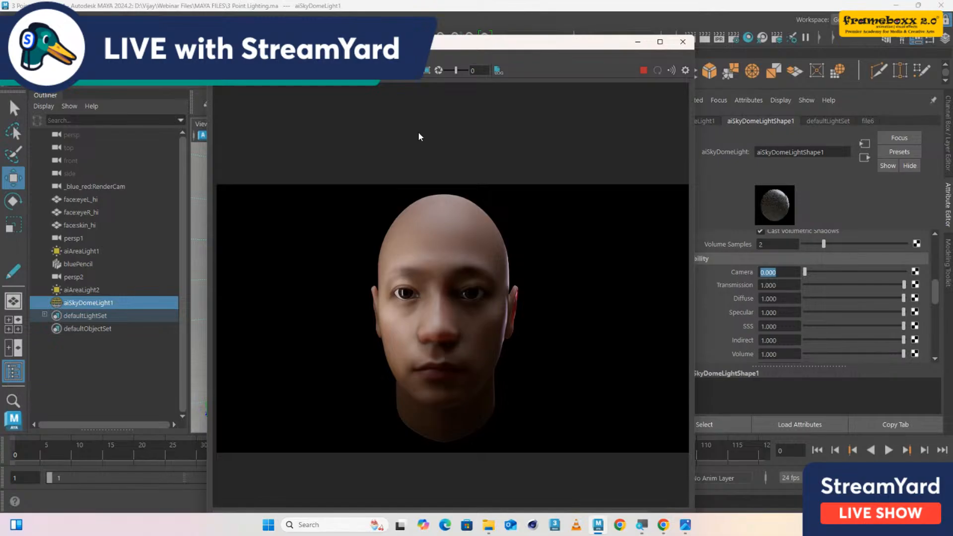
- Set the rim light's exposure to 10
drag(455, 46, 378, 347)
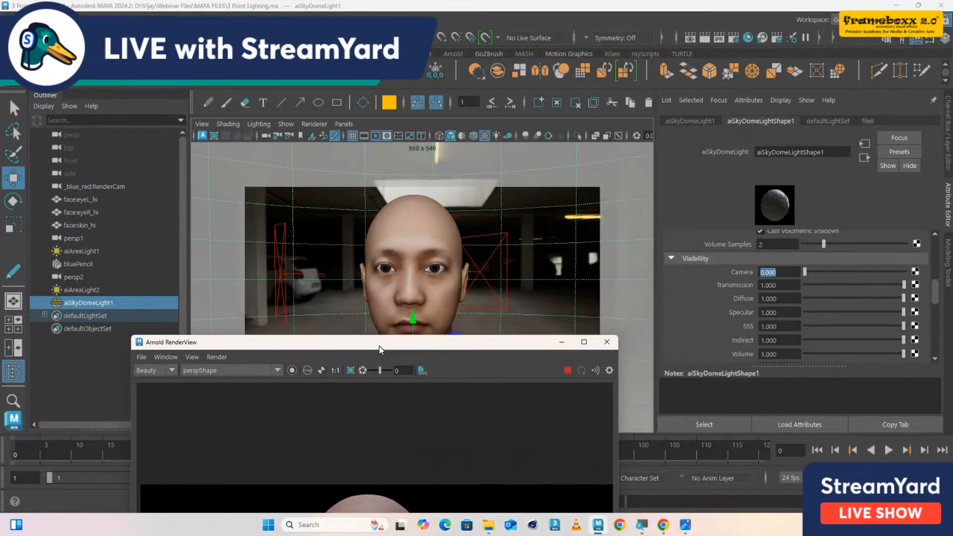
click(479, 276)
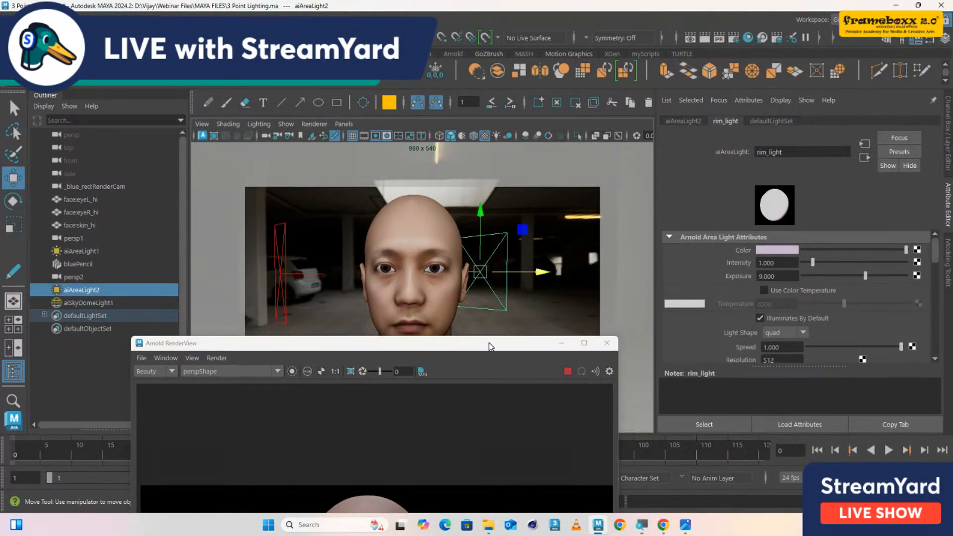
drag(492, 344, 448, 101)
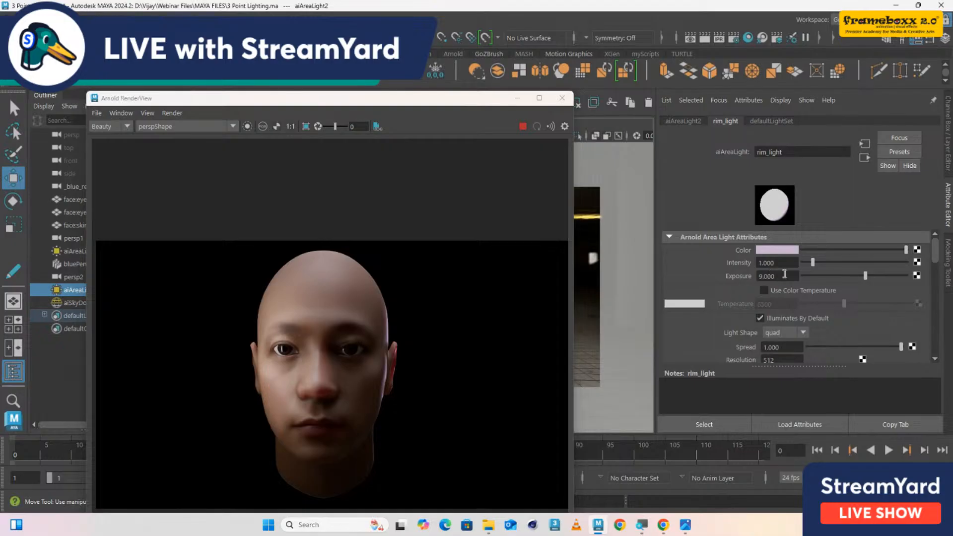
drag(782, 276, 757, 271)
text(10)
key(Return)
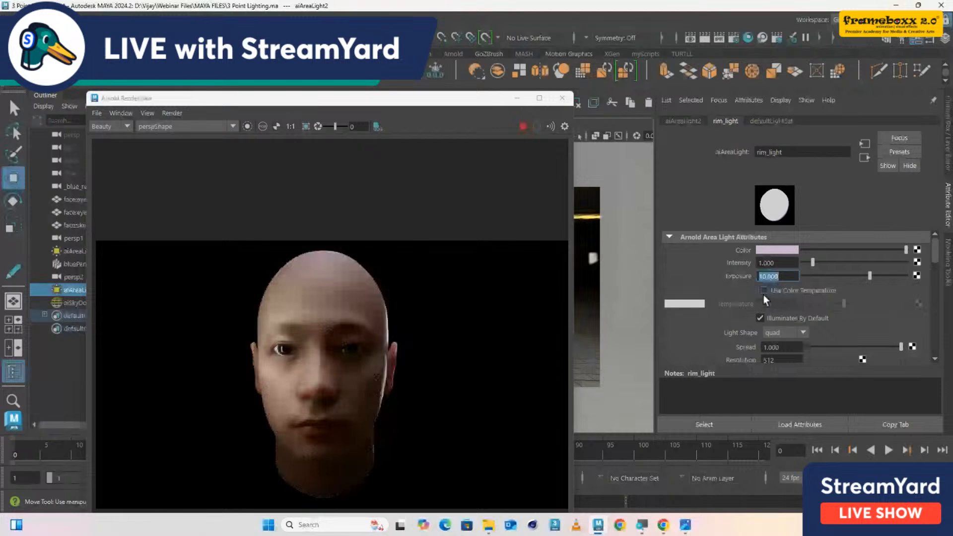
- Change the rim light's color to a saturated sky blue
click(775, 250)
click(844, 275)
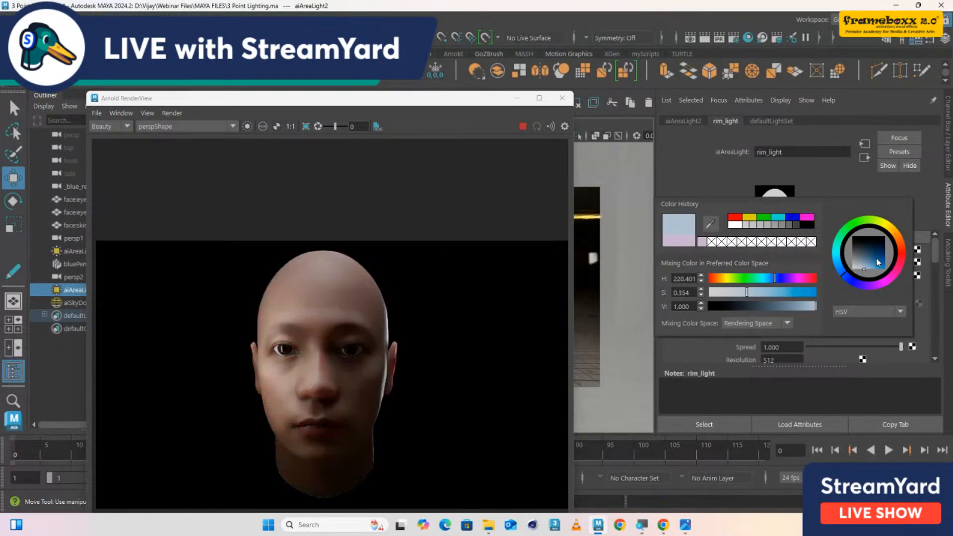
click(884, 255)
drag(884, 255, 876, 270)
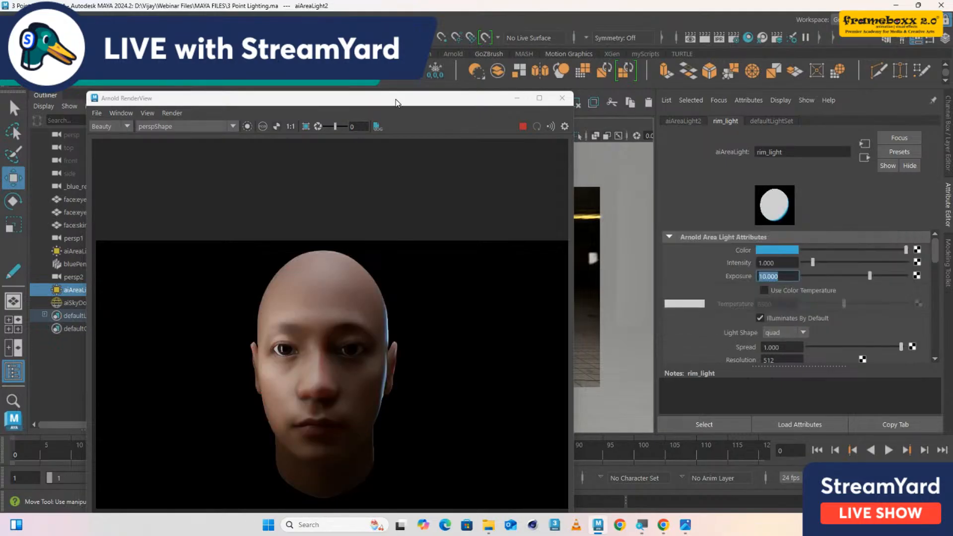
- Tint the key light a pale purple and check how it mixes with the blue rim in the render
drag(395, 99, 520, 297)
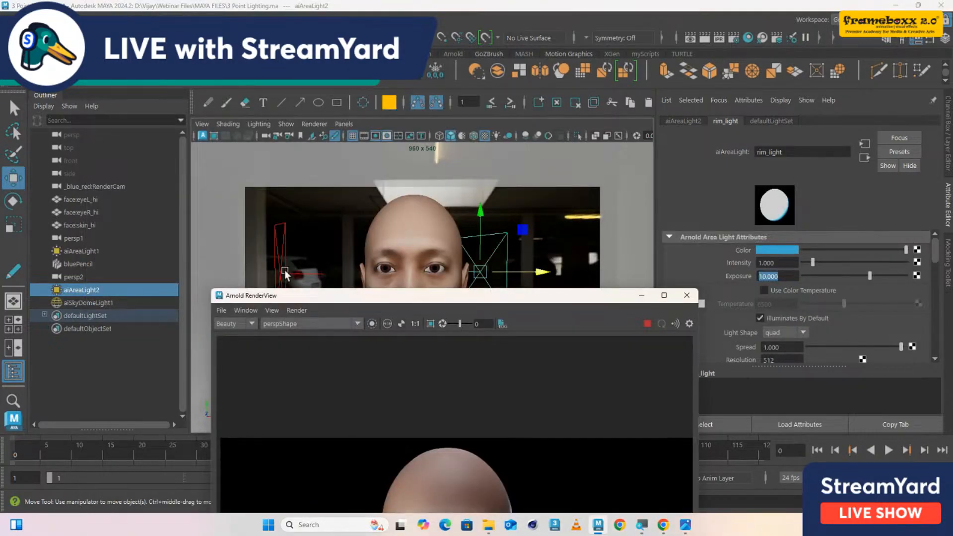
click(285, 274)
drag(395, 296, 301, 96)
click(777, 250)
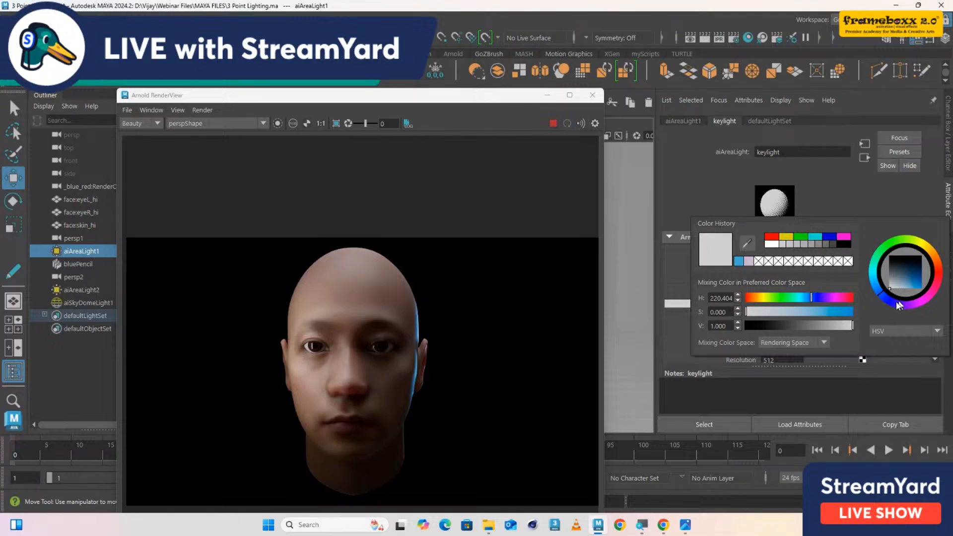
click(902, 287)
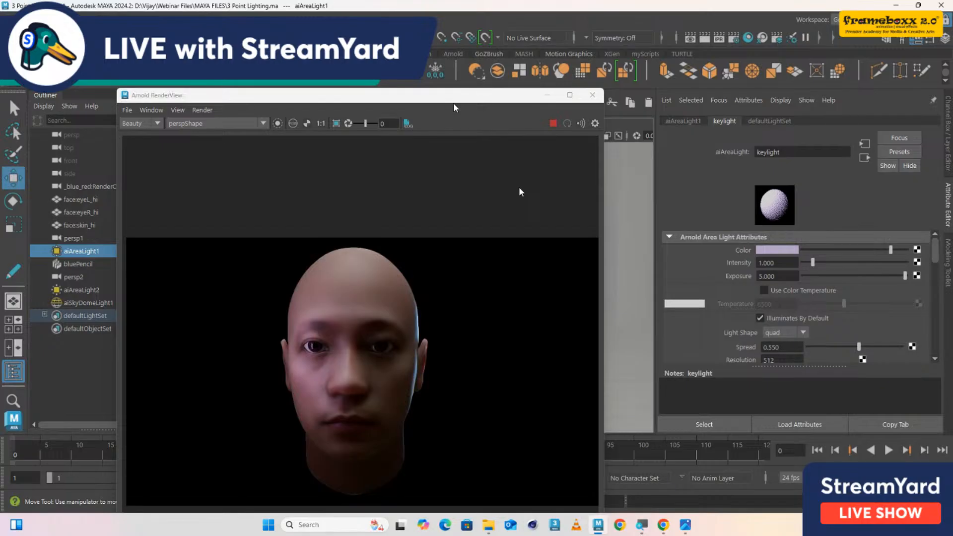
drag(455, 102, 512, 71)
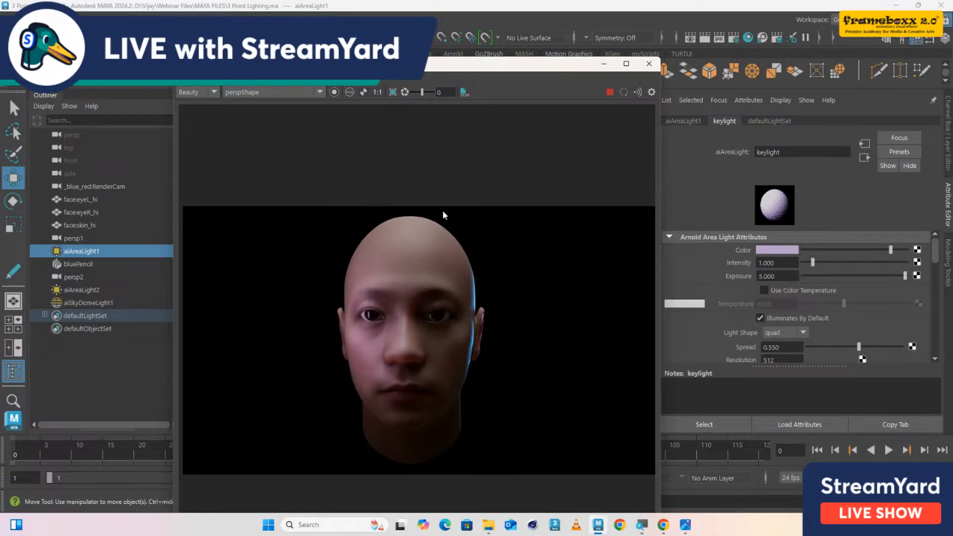
- Minimize the render window and reframe the head between the two area lights in the viewport
click(604, 63)
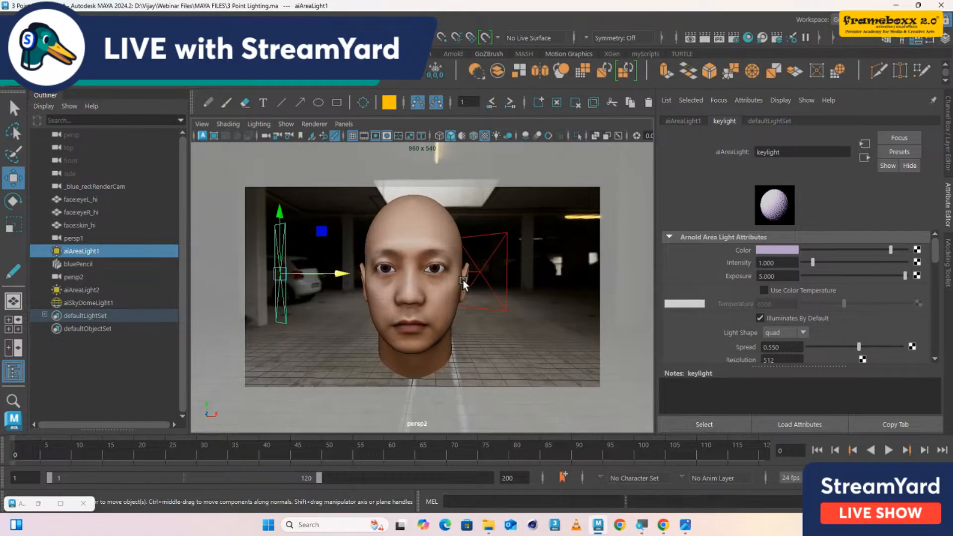
mouse_move(462, 281)
alt+right_down()
mouse_move(479, 292)
mouse_move(471, 284)
alt+right_up()
alt+middle_drag(471, 284, 484, 296)
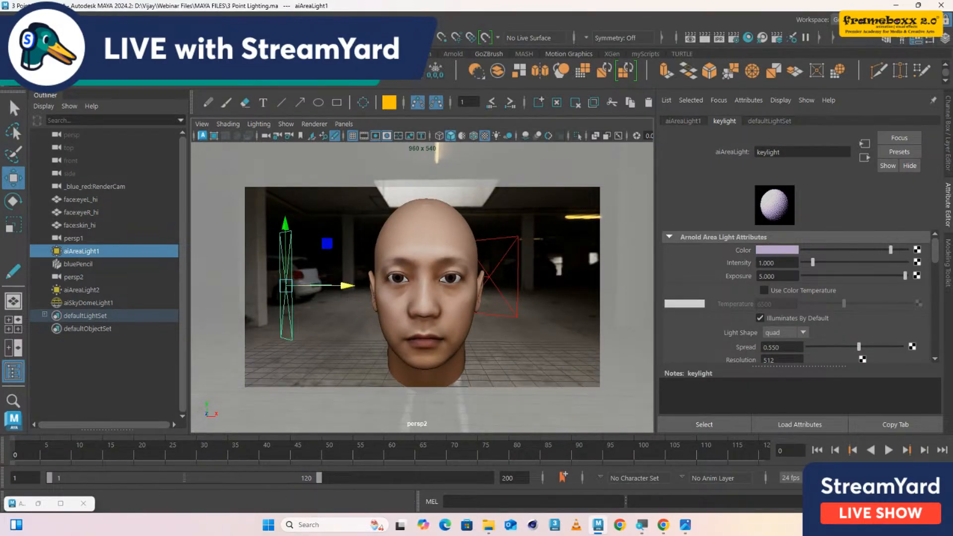
click(10, 20)
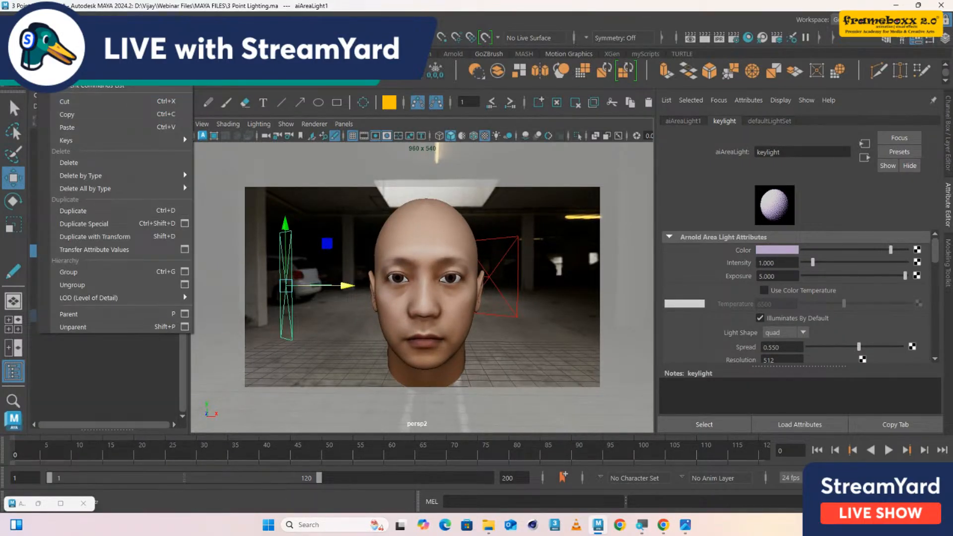
- Open the REFERENCES folder in File Explorer and study the Exterior Lighting - 02 and Exterior Lighting - 01 images
click(488, 525)
click(256, 182)
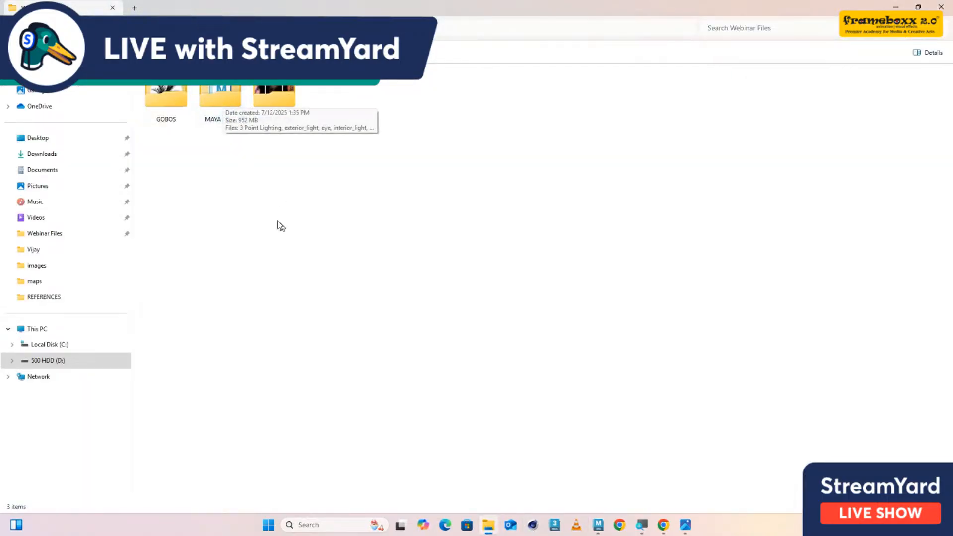
click(14, 27)
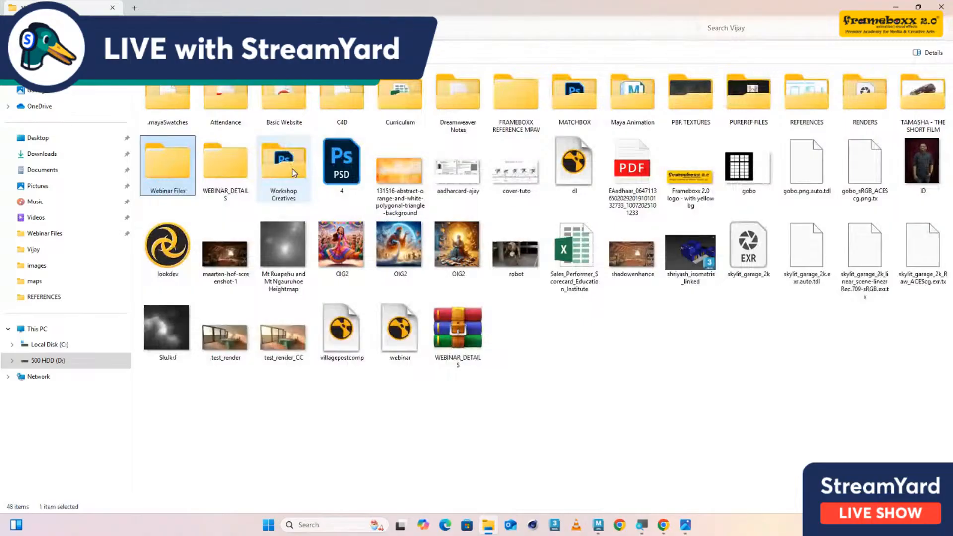
double_click(178, 186)
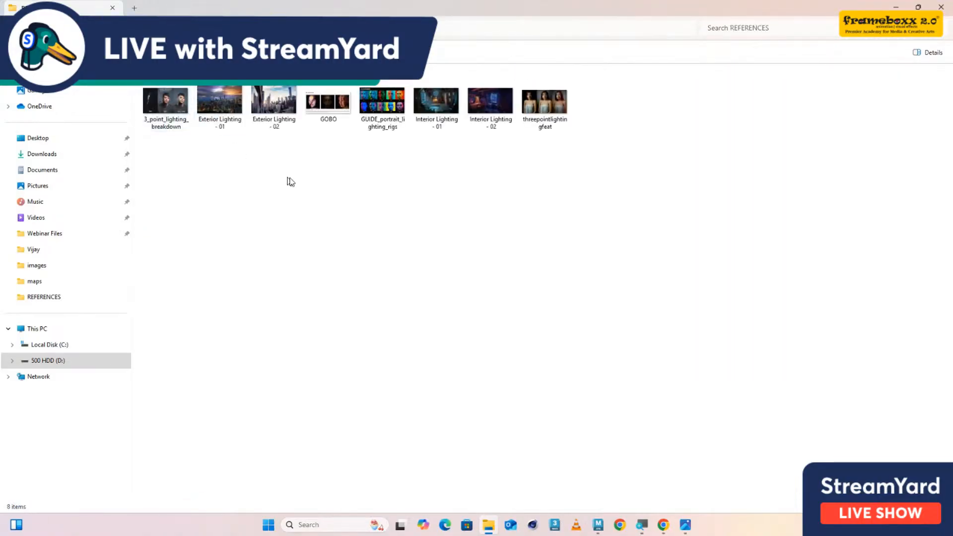
double_click(266, 114)
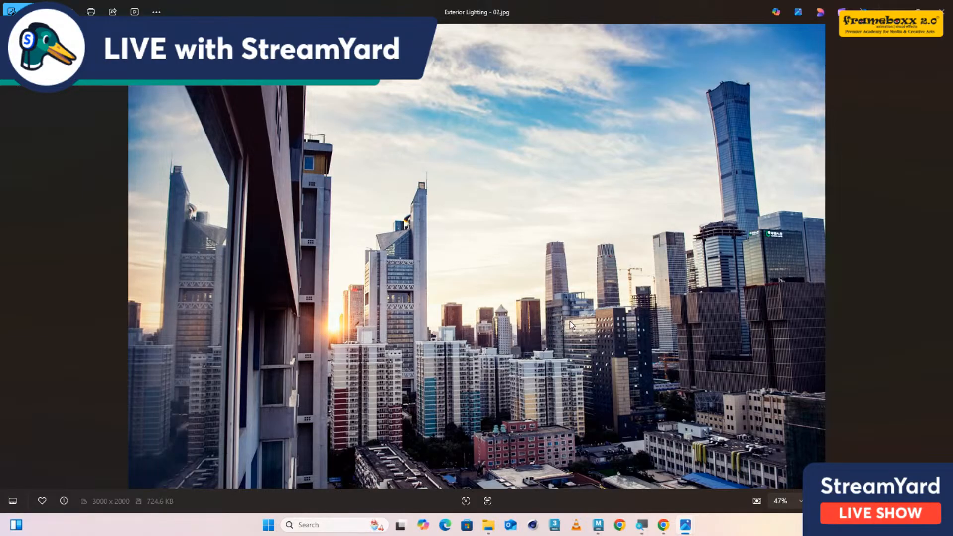
key(Left)
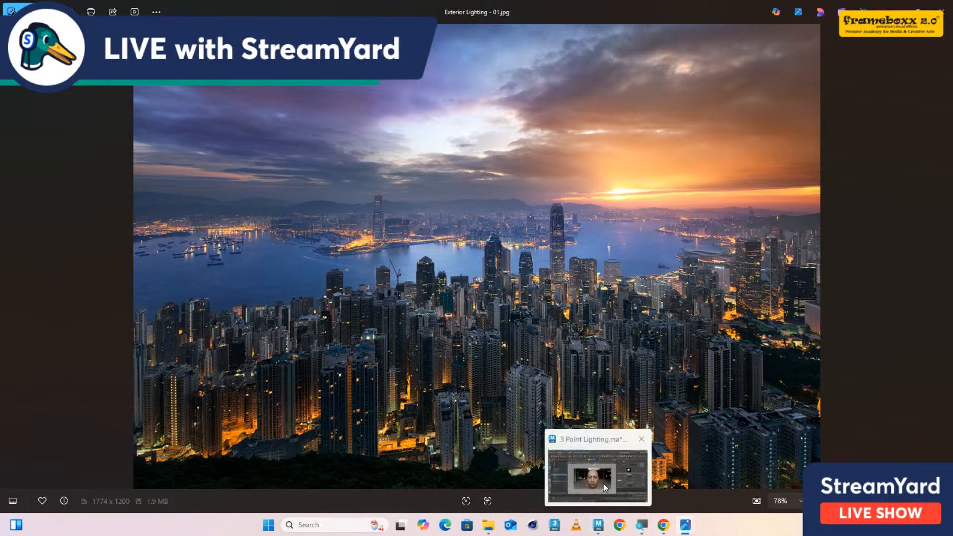
- Switch back to Maya and replace the three-point lighting scene with a new empty scene
click(599, 527)
click(10, 20)
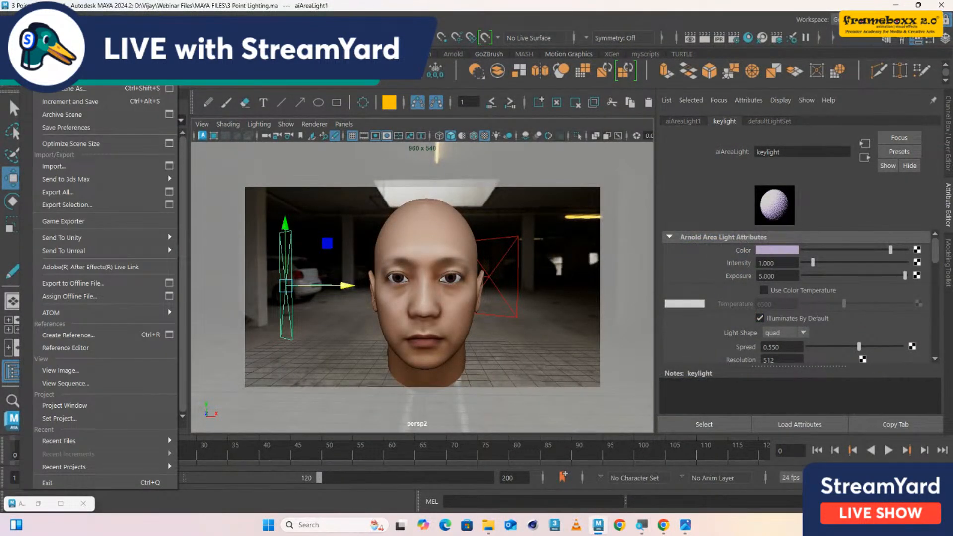
click(57, 45)
click(470, 266)
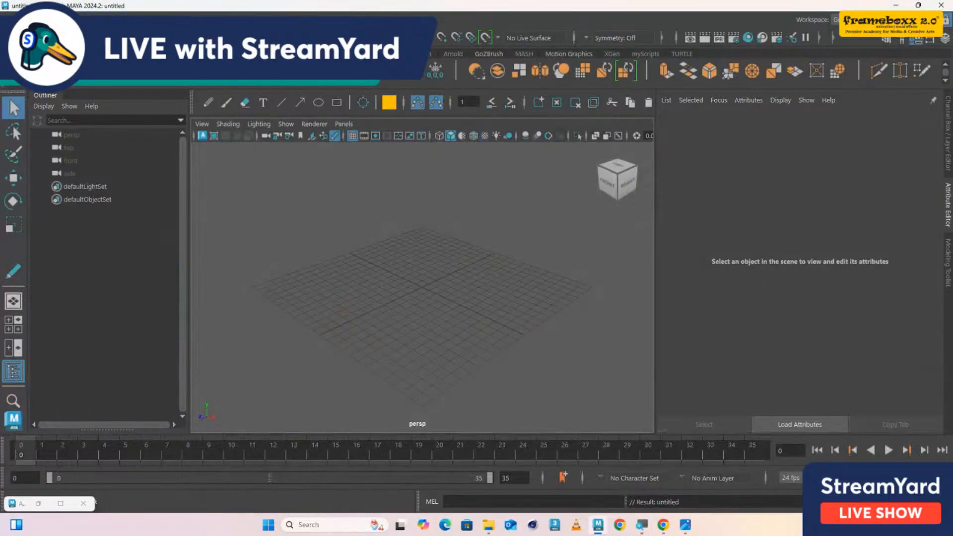
- Open the recent scene exterior_light.ma, dismiss the unsupported nodes warning, and display the village in shaded mode
click(10, 19)
mouse_move(101, 443)
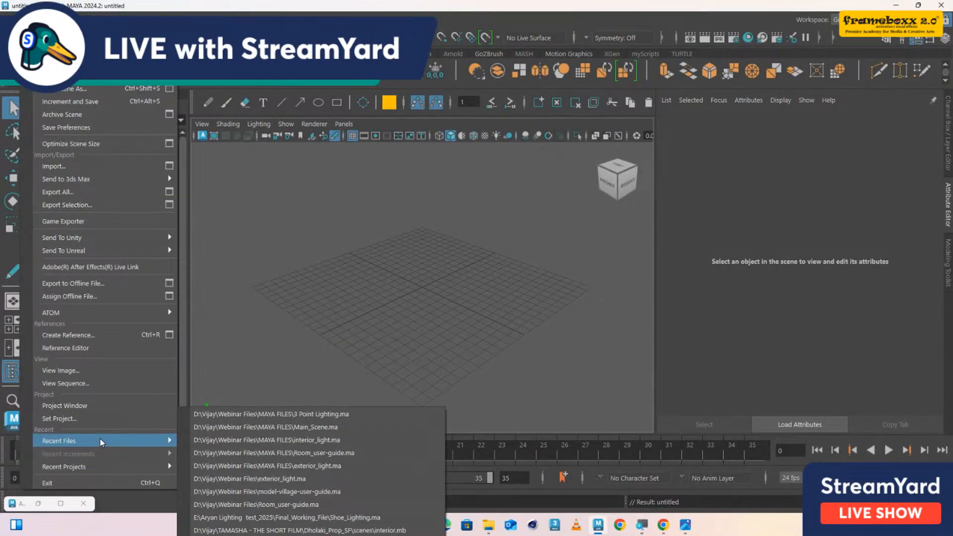
click(338, 467)
click(478, 266)
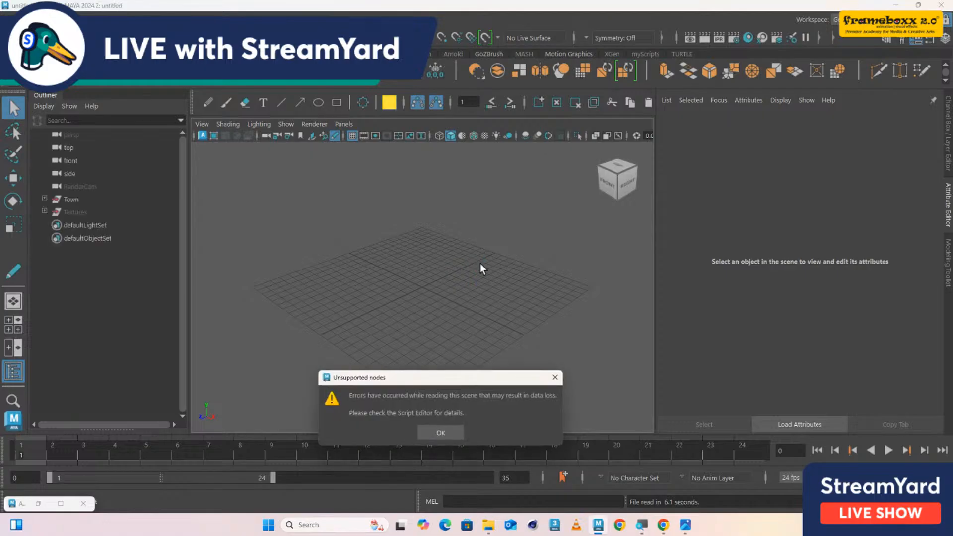
click(443, 435)
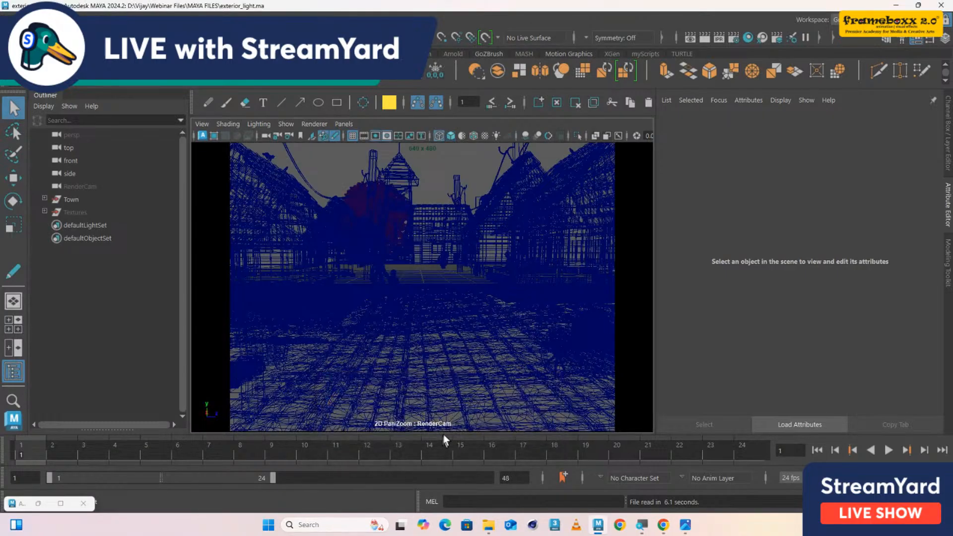
key(5)
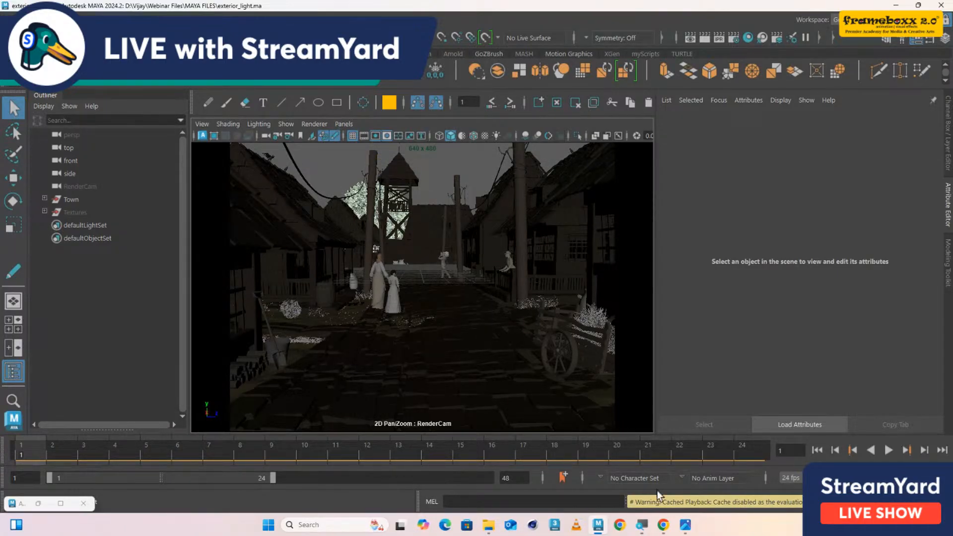
- Switch to Chrome, search for "maya arnold learning scene" in a new tab, and open Autodesk's Learning Scenes - Arnold for Maya page
mouse_move(664, 524)
click(640, 488)
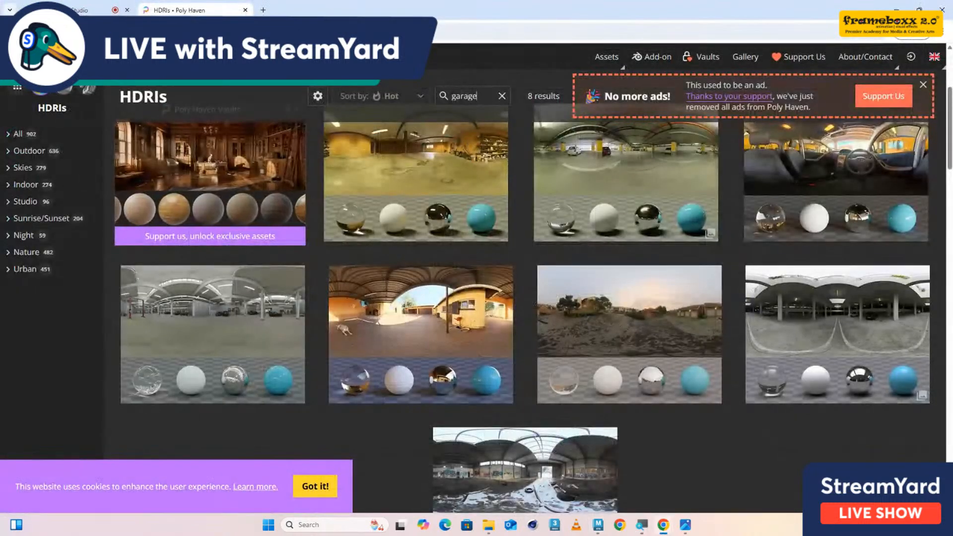
key(ctrl+t)
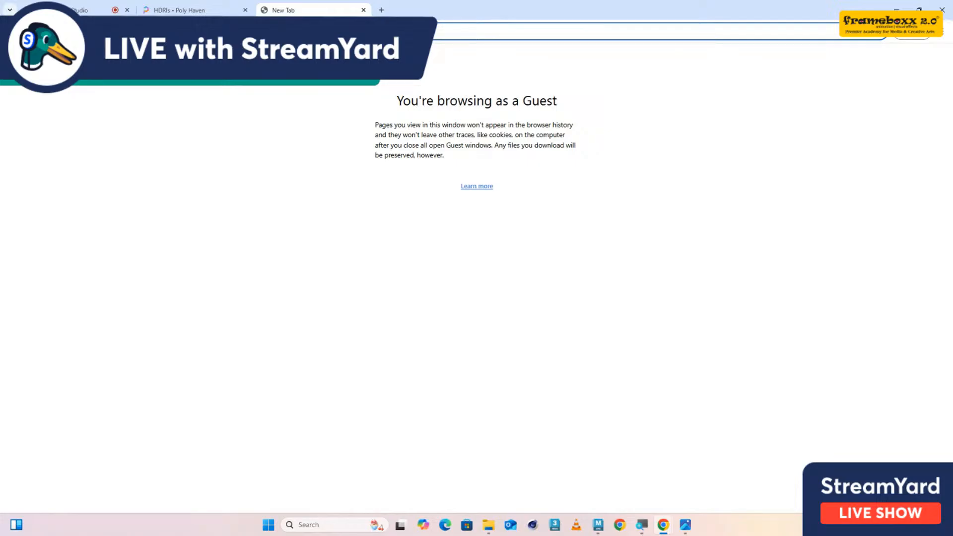
text(may)
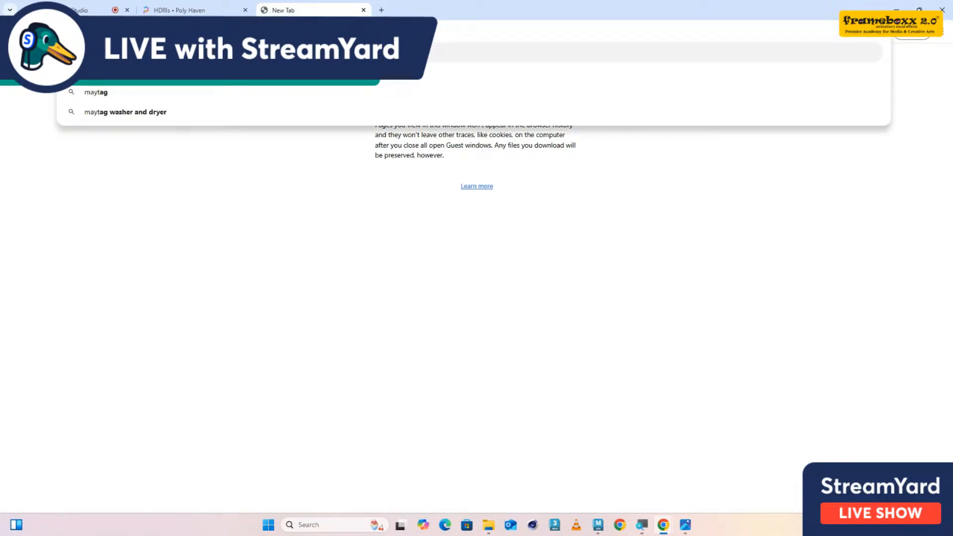
text(a)
key(BackSpace)
key(BackSpace)
key(BackSpace)
key(BackSpace)
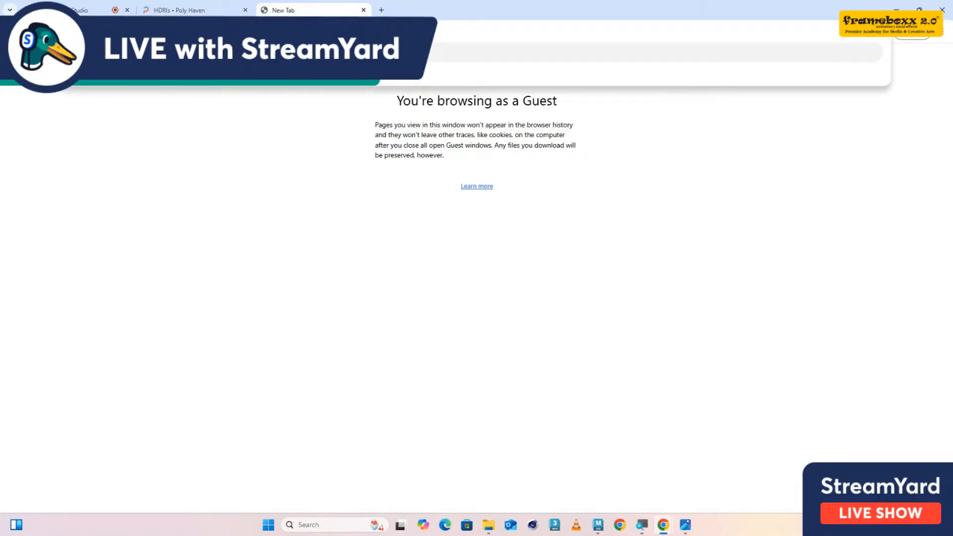
text(lighting scene)
key(Return)
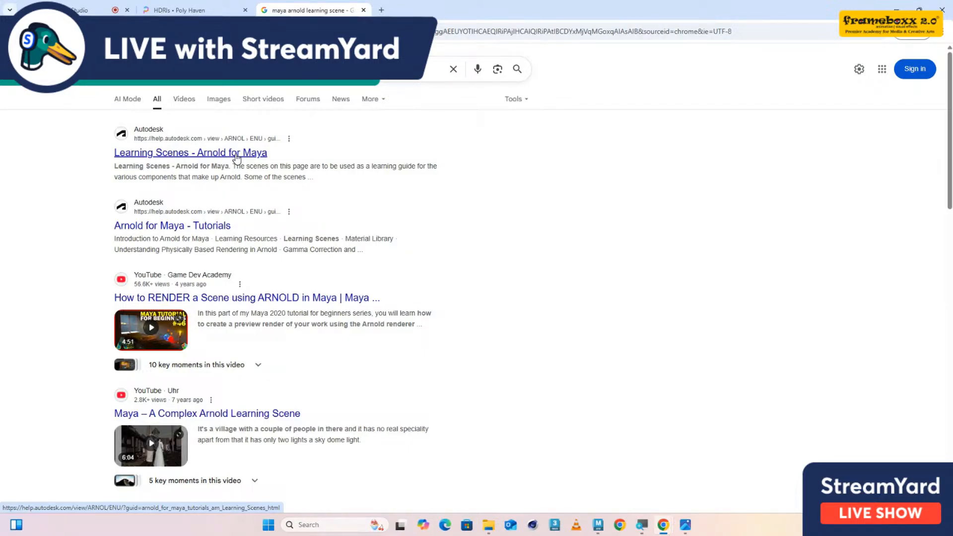
click(236, 158)
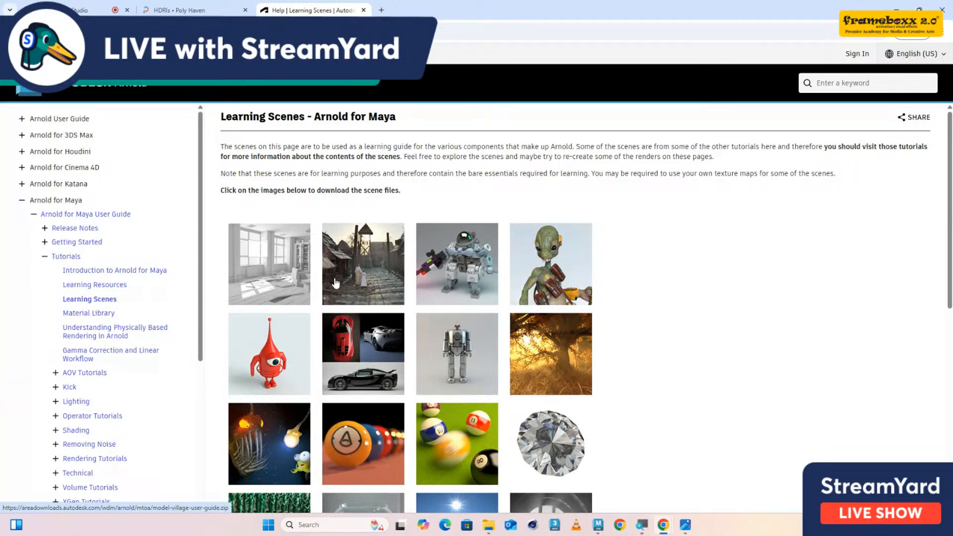
- Examine the Learning Scenes page's download notes and scene thumbnails, including the village and room scenes
scroll(373, 313, down, 3)
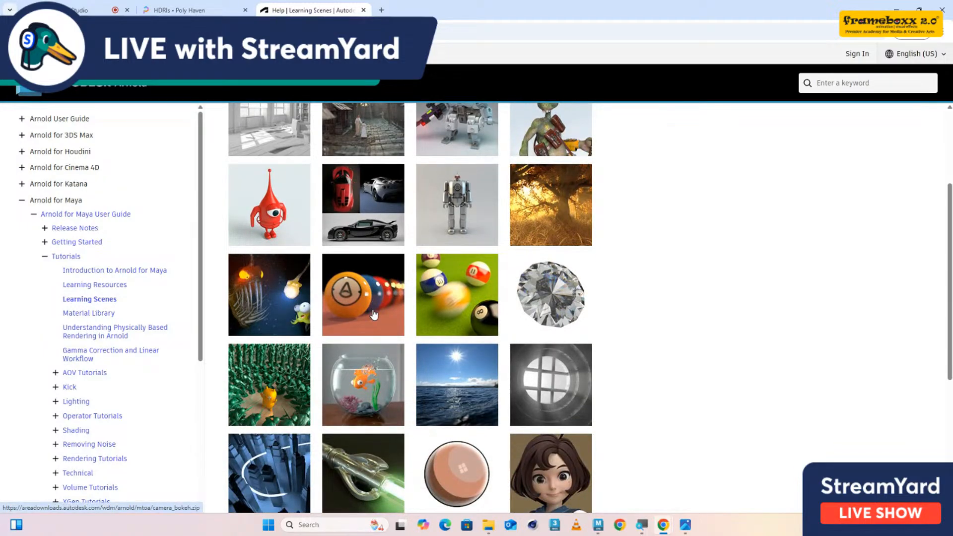
scroll(375, 314, up, 3)
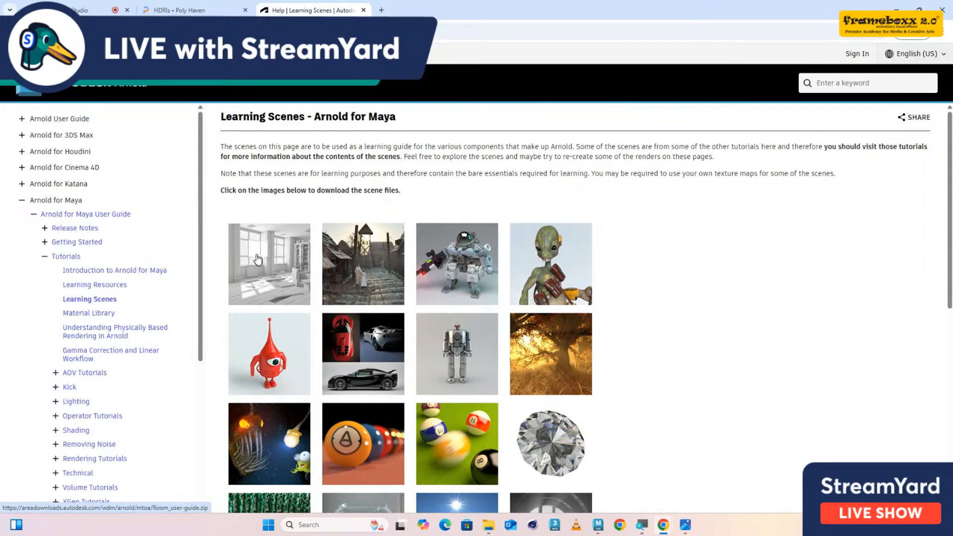
scroll(443, 284, down, 1)
scroll(443, 284, up, 1)
drag(296, 174, 495, 184)
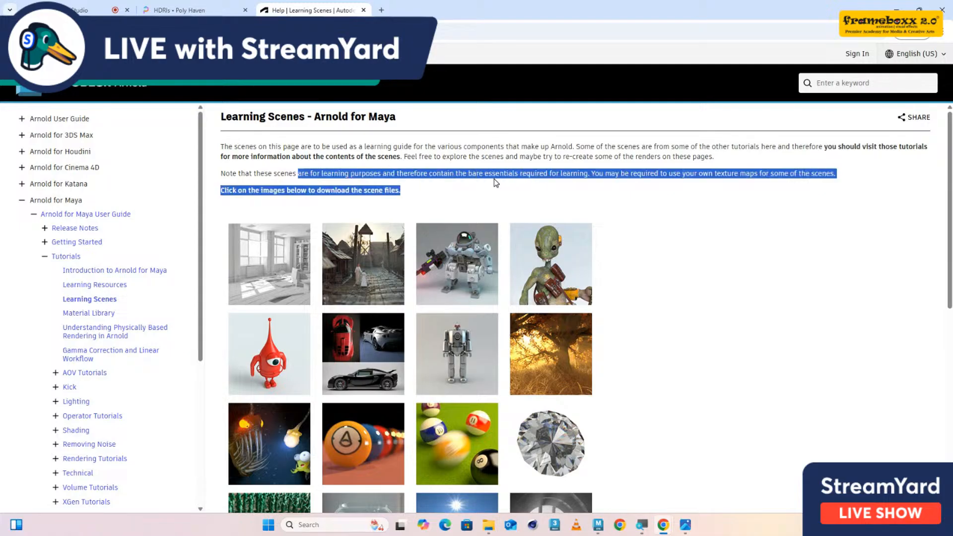
scroll(571, 298, down, 2)
scroll(572, 300, up, 1)
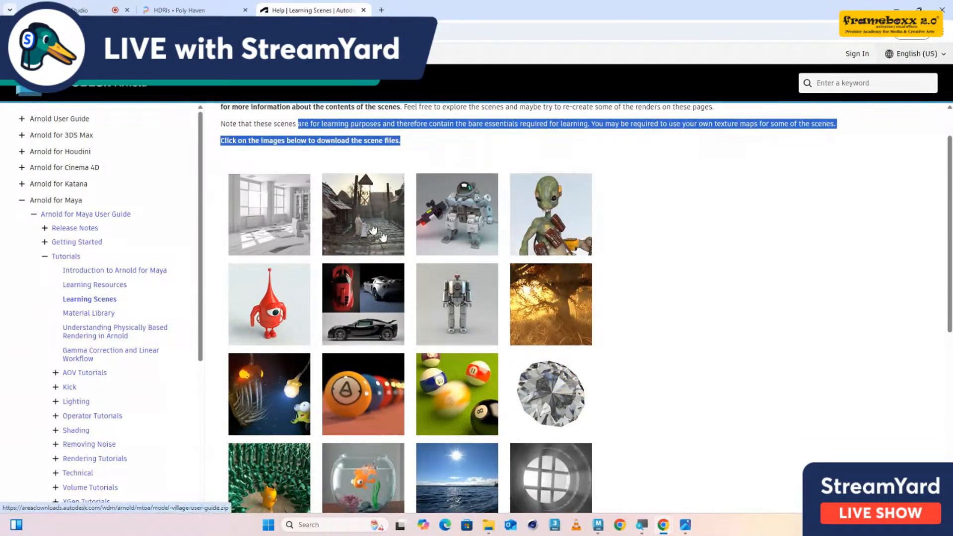
scroll(635, 420, down, 5)
scroll(637, 421, down, 3)
scroll(637, 421, up, 5)
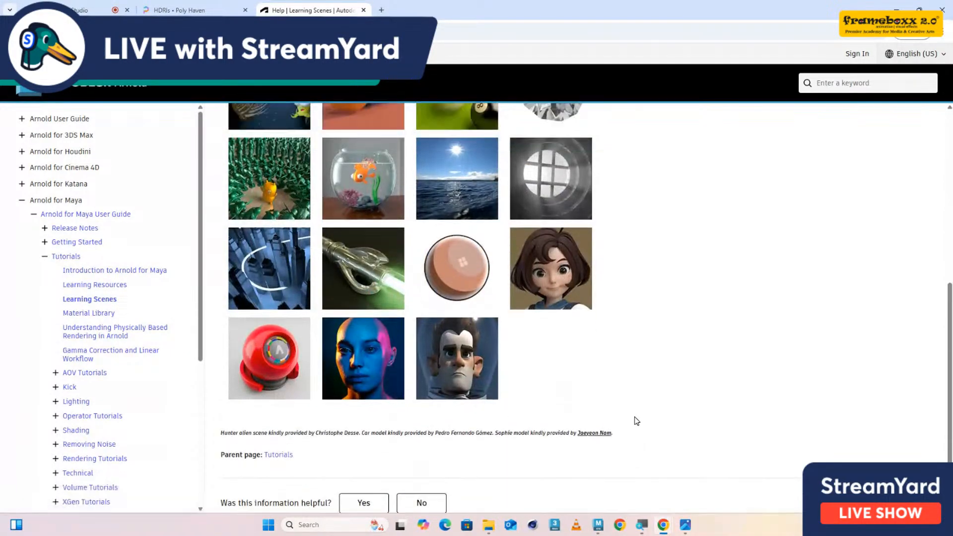
scroll(637, 421, up, 2)
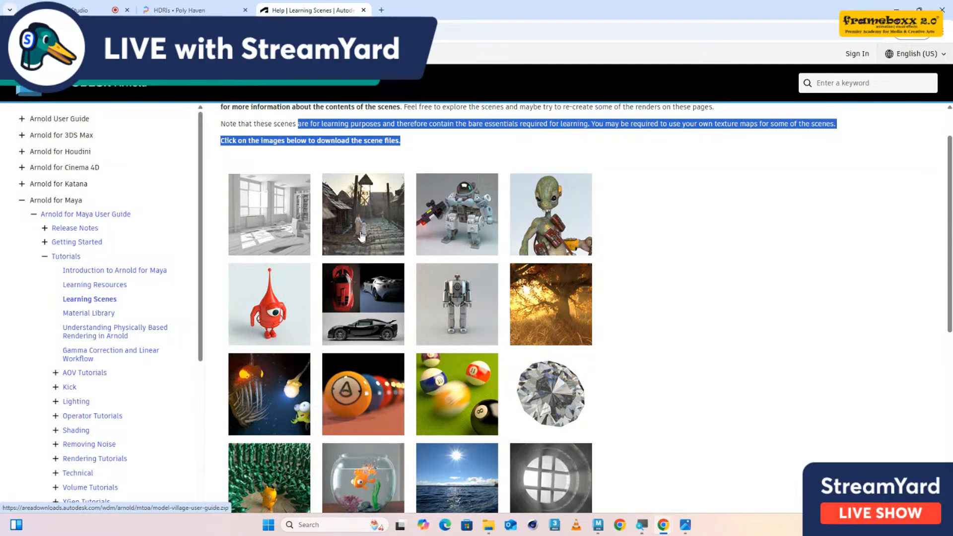
- Switch back to Maya, reopen Arnold RenderView with a Denoiser Optix imager added, then widen and minimize the render window
click(598, 524)
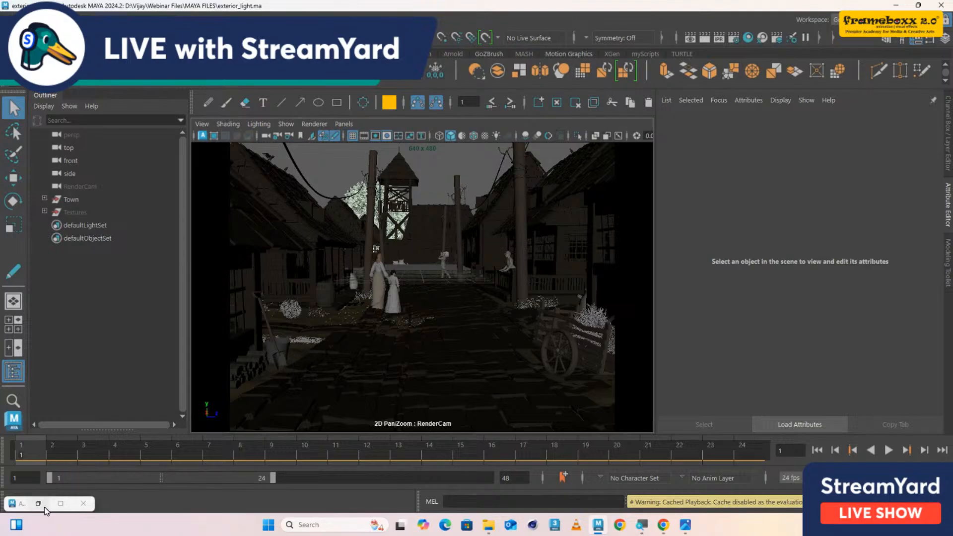
click(84, 504)
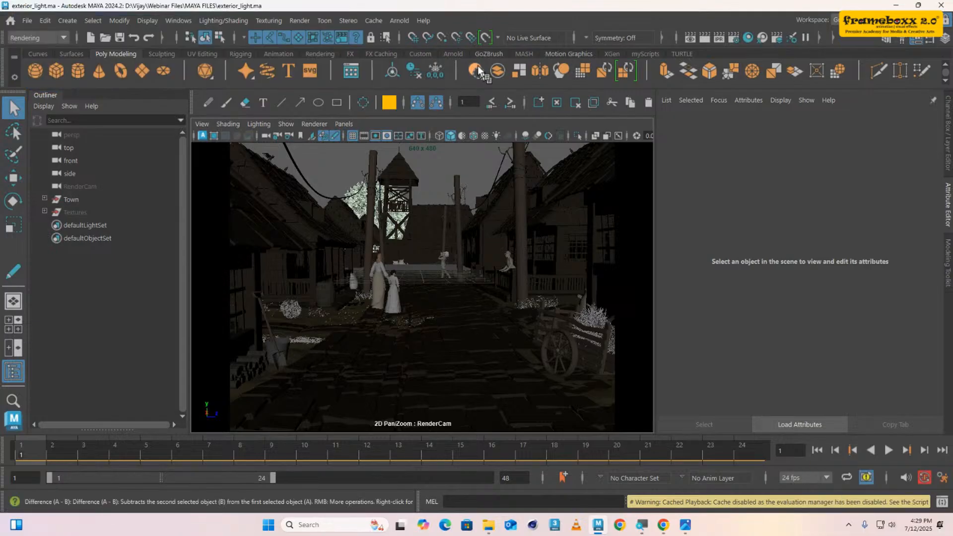
click(395, 22)
click(437, 58)
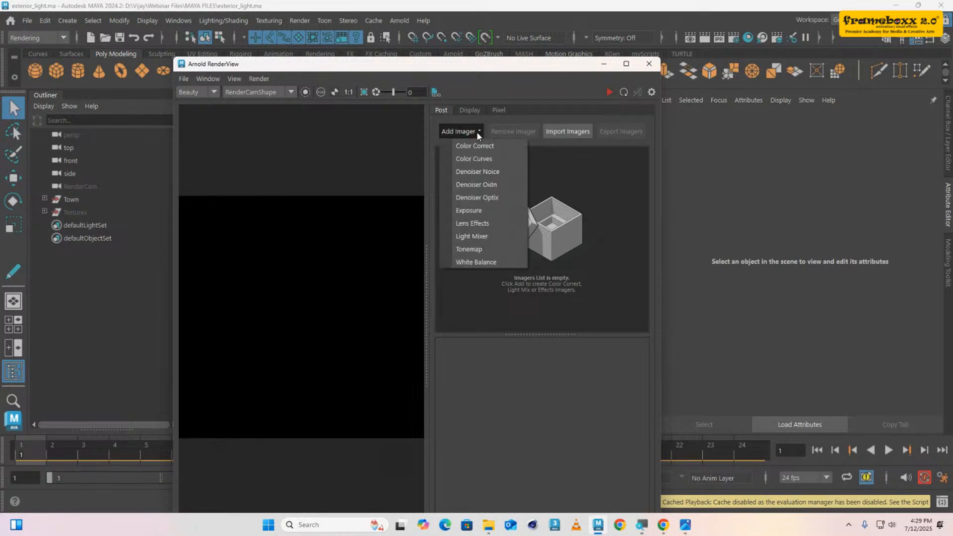
click(476, 132)
click(481, 198)
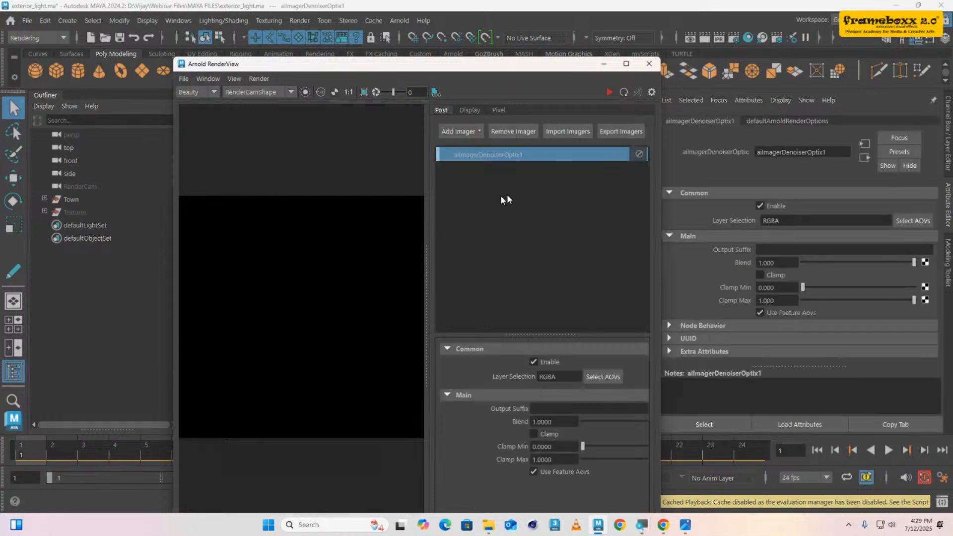
drag(662, 159, 853, 160)
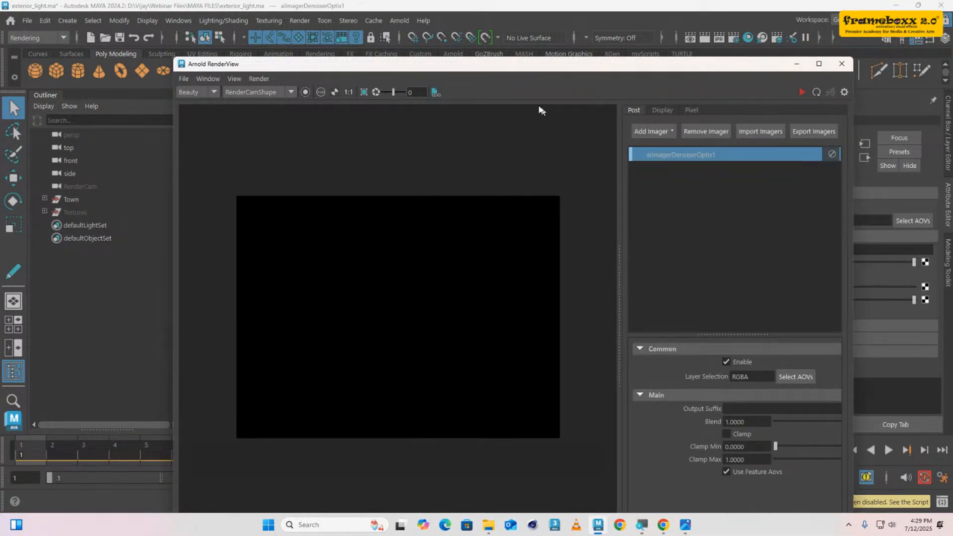
drag(527, 67, 516, 112)
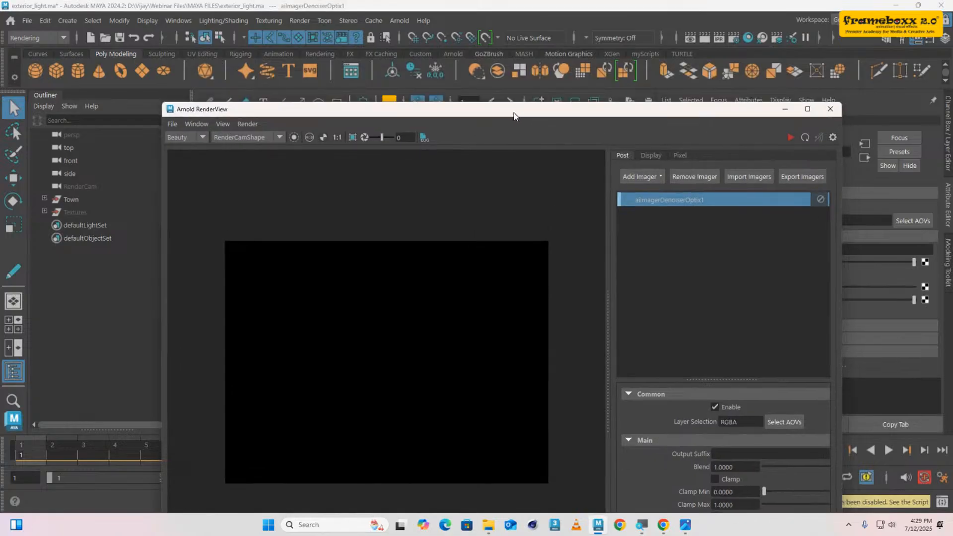
click(785, 109)
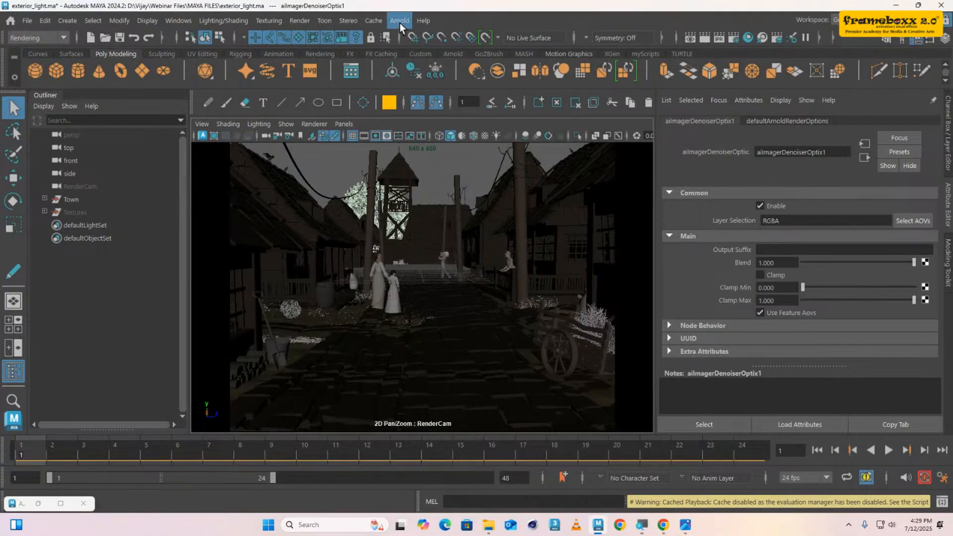
- Create an Arnold Skydome Light in the village scene
click(399, 22)
mouse_move(425, 103)
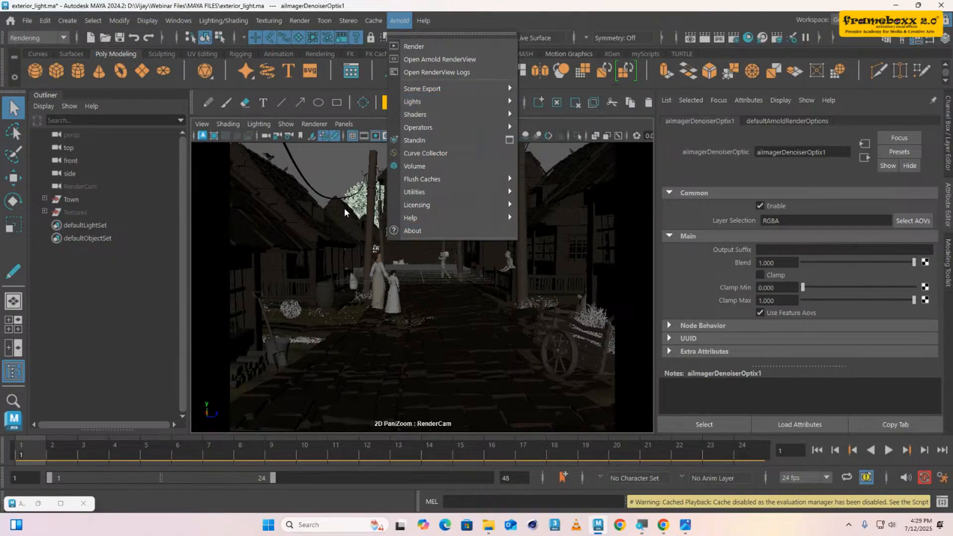
click(331, 177)
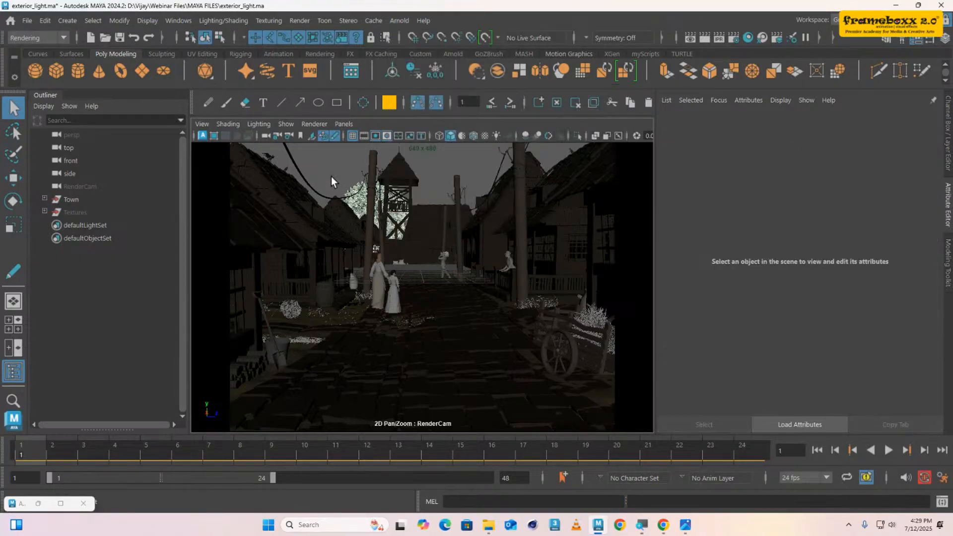
click(400, 21)
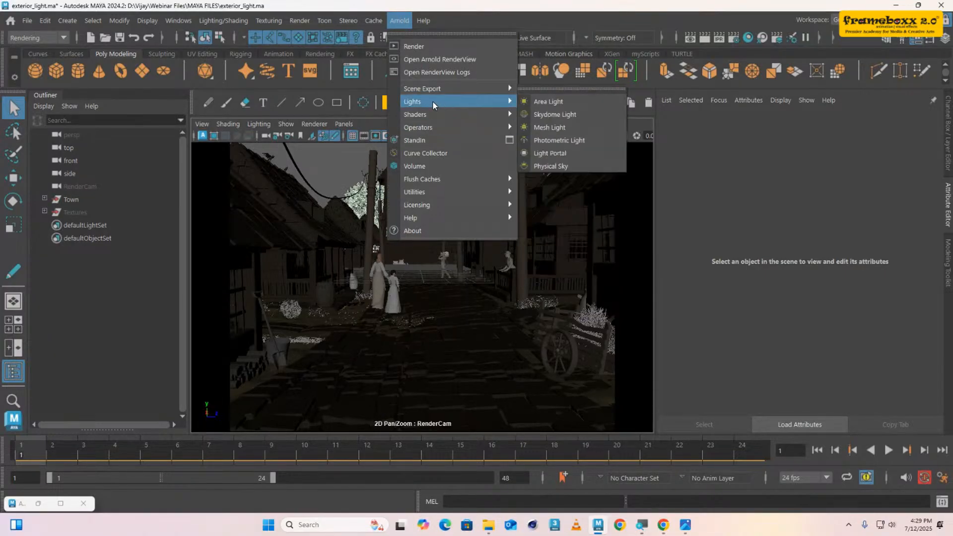
click(554, 114)
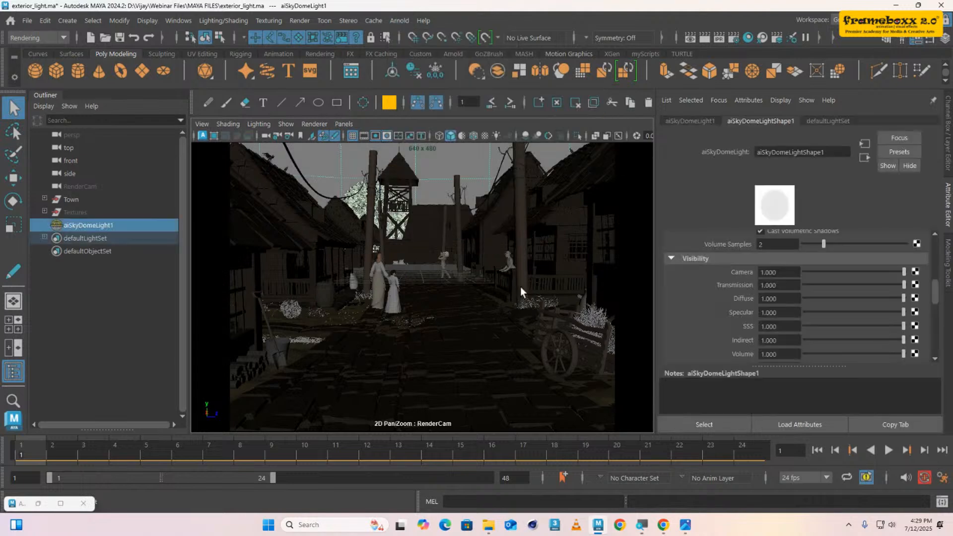
- Restore Arnold RenderView, run a live render of the skydome-lit village through RenderCamShape, inspect it, and minimize the window
click(38, 504)
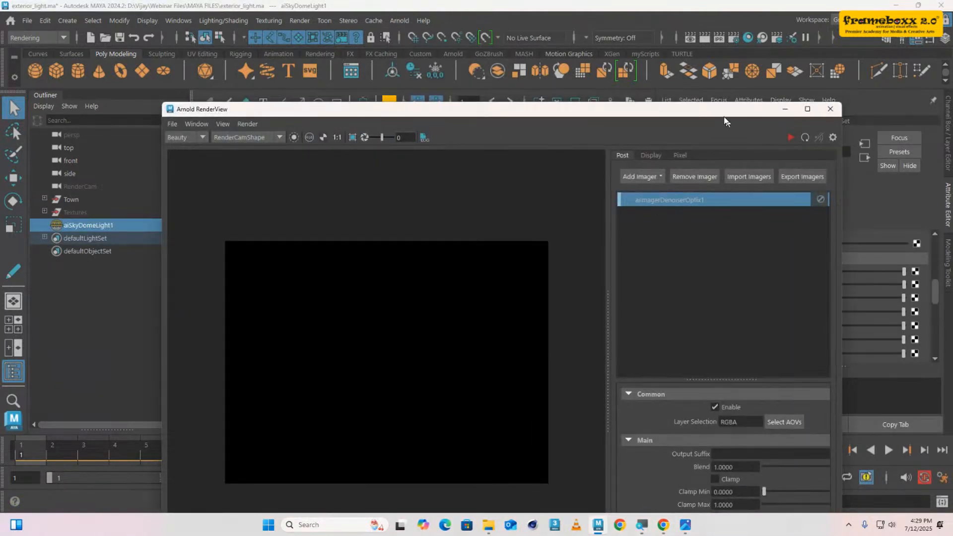
drag(711, 60, 704, 35)
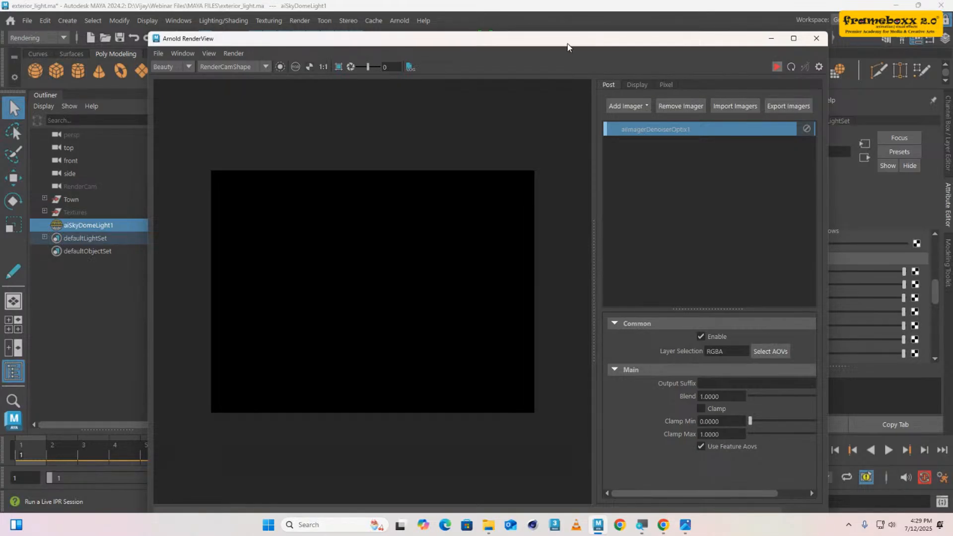
drag(568, 47, 544, 44)
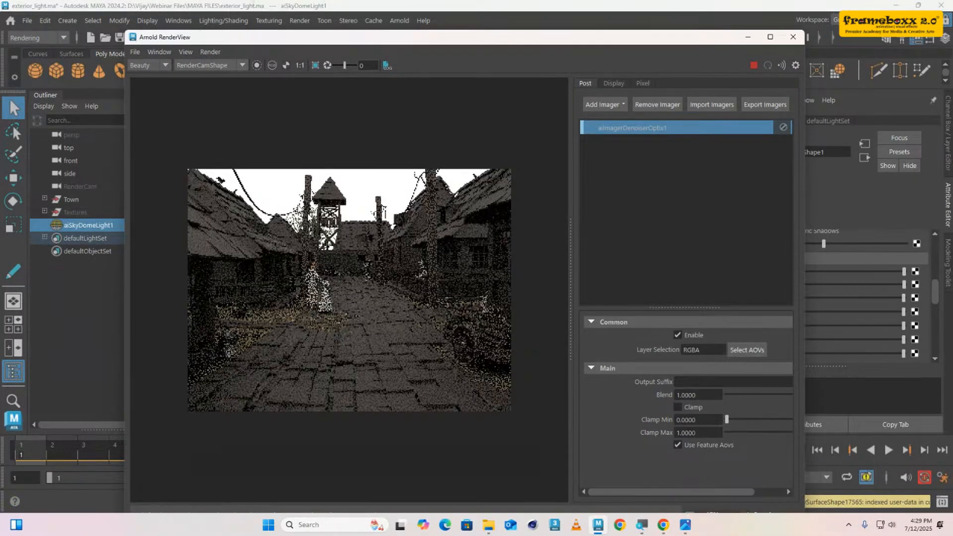
scroll(346, 268, up, 1)
scroll(345, 266, down, 1)
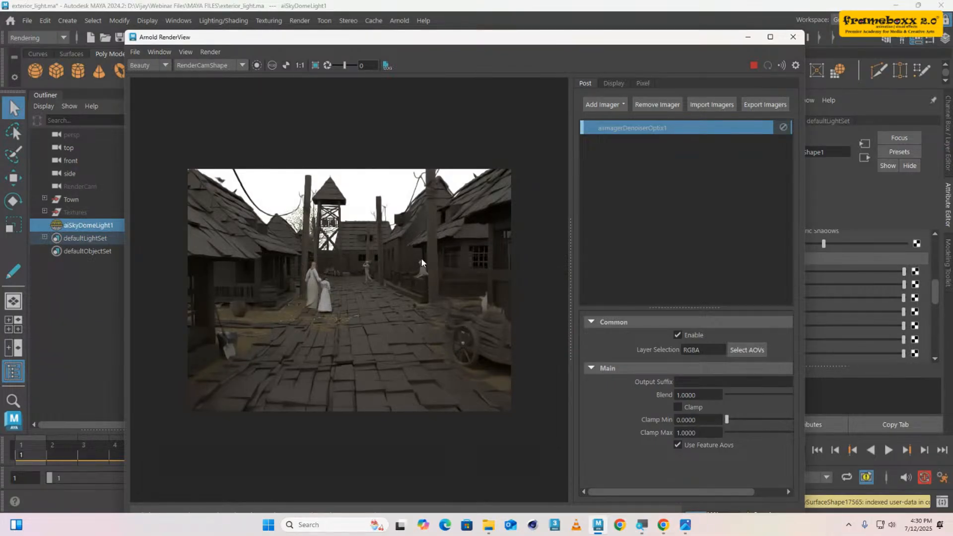
click(748, 37)
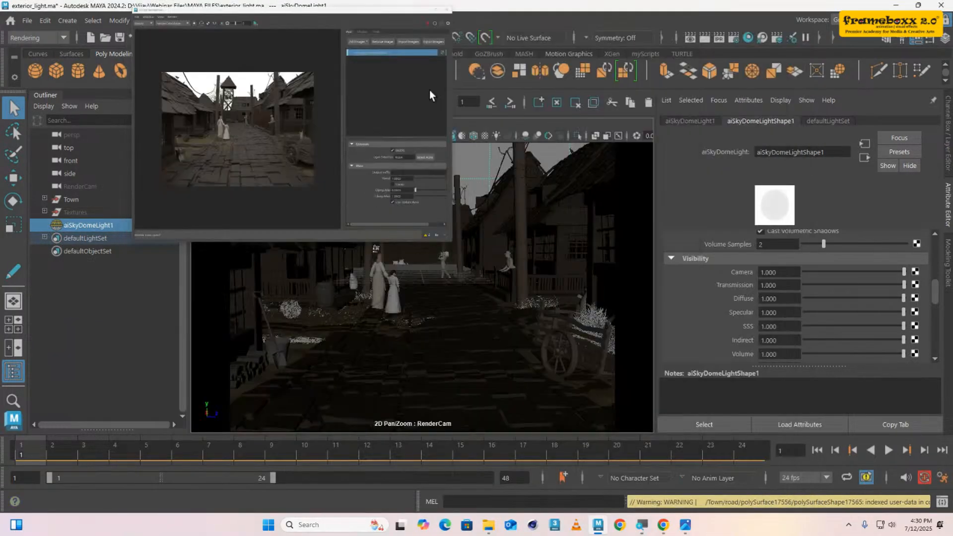
- Create a Maya Directional Light in the village scene and activate the Move tool on it
click(74, 22)
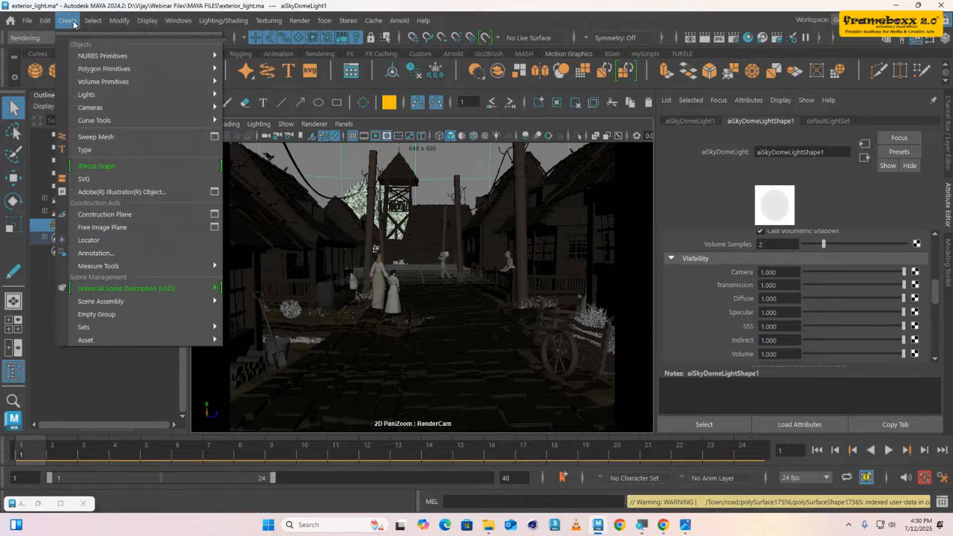
mouse_move(114, 94)
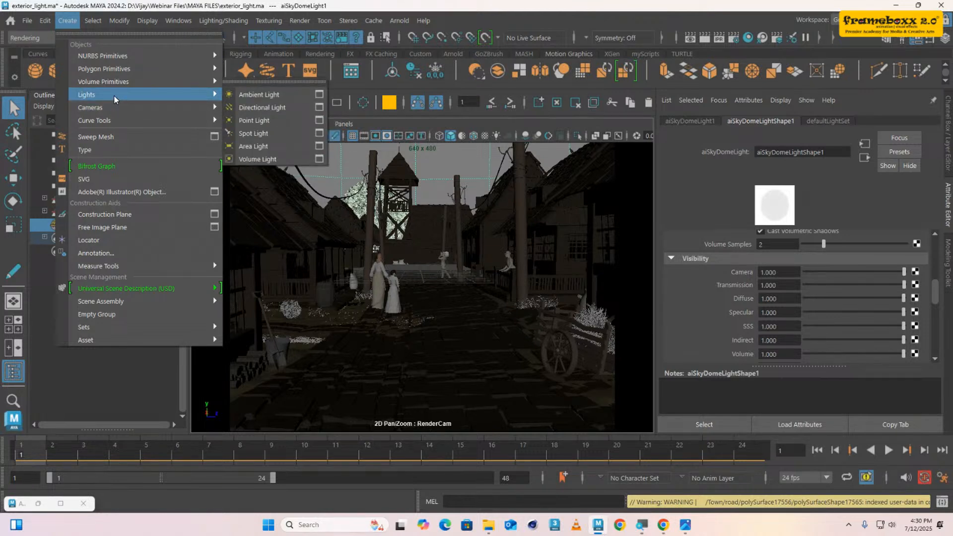
click(262, 112)
key(w)
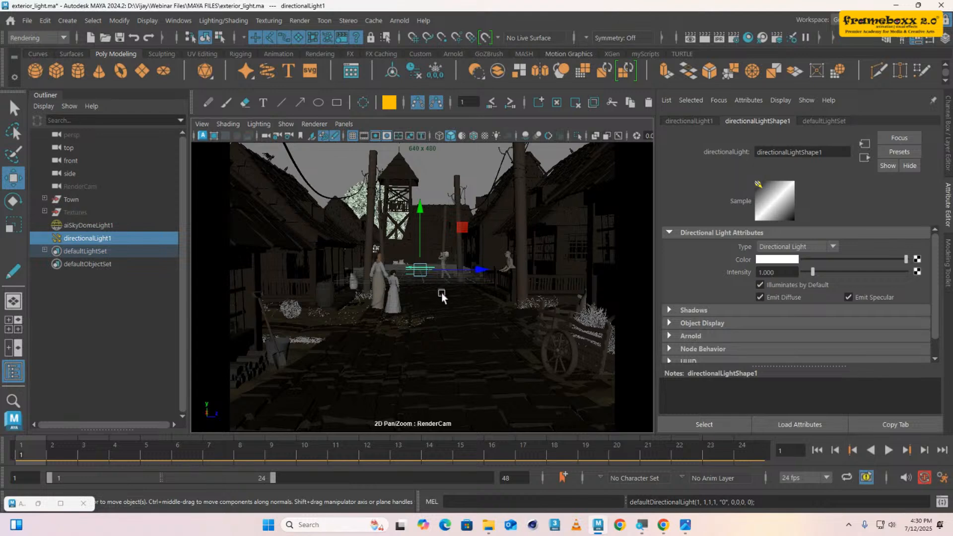
- Switch to the perspective view and move the directional light above the village houses, to about Translate X -8.3, Y 6.4
key(space)
drag(448, 302, 450, 265)
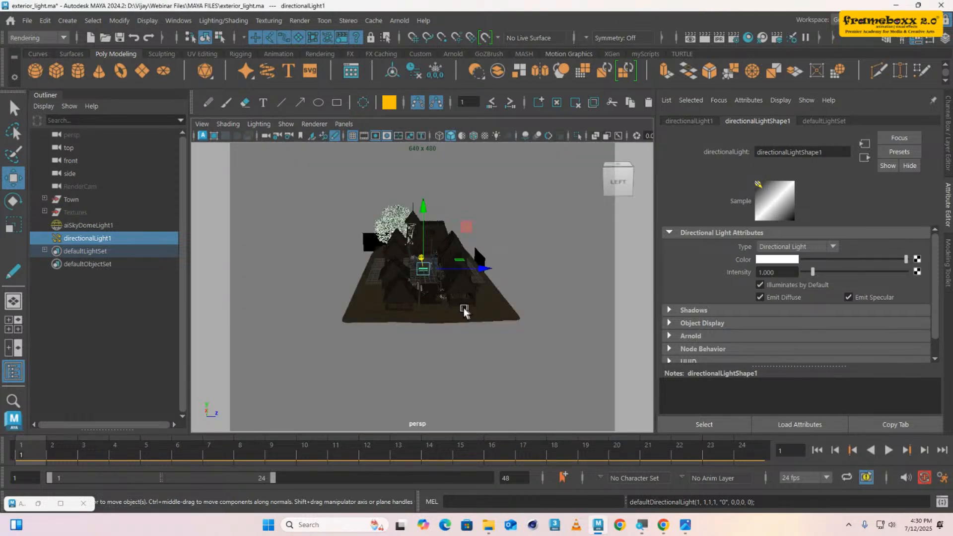
alt+drag(531, 301, 489, 319)
scroll(490, 320, up, 5)
alt+middle_drag(472, 290, 530, 347)
drag(506, 291, 426, 233)
scroll(467, 312, up, 4)
alt+drag(468, 318, 494, 308)
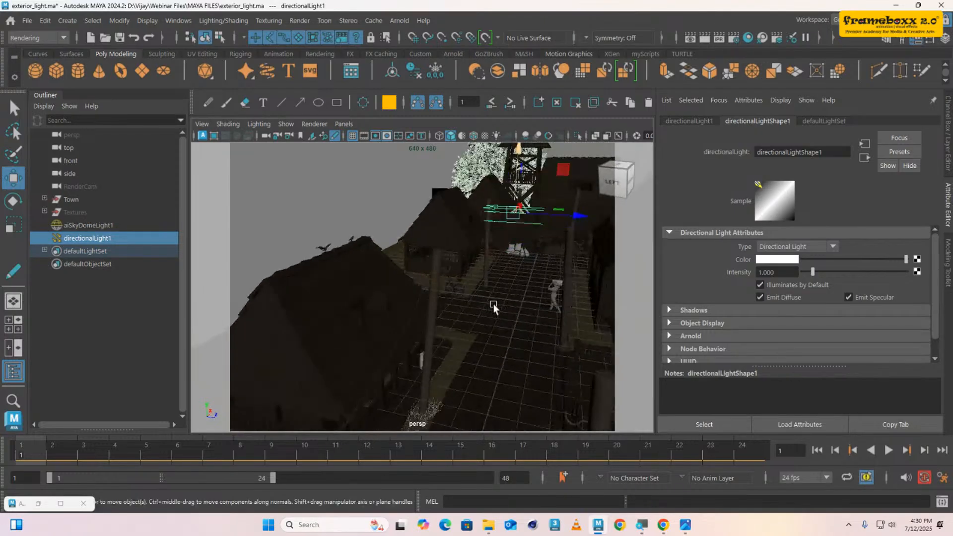
scroll(494, 309, up, 2)
alt+middle_drag(526, 310, 474, 350)
drag(420, 278, 376, 287)
- Rotate the directional light so it shines diagonally down across the street, to about -189, -25, 150 degrees
key(e)
alt+middle_drag(391, 332, 392, 272)
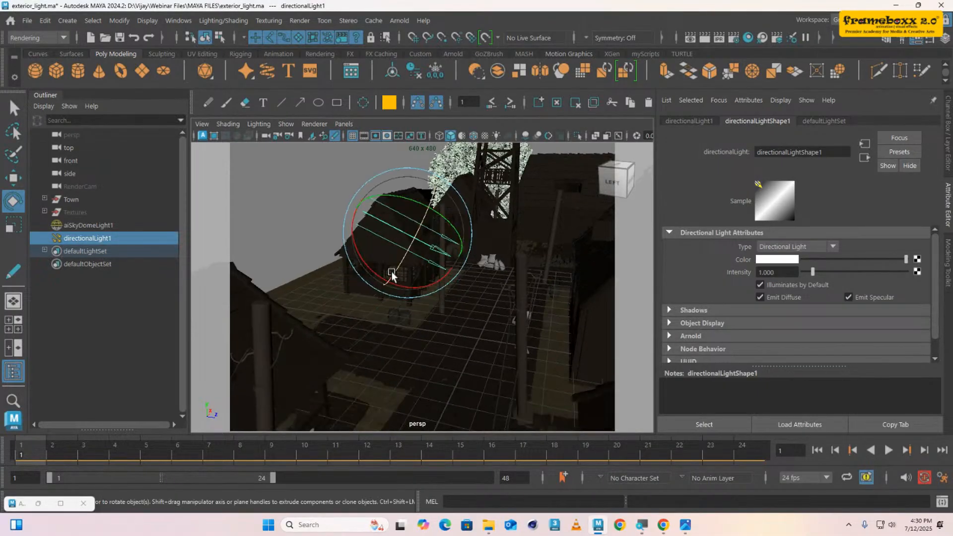
alt+drag(392, 272, 358, 271)
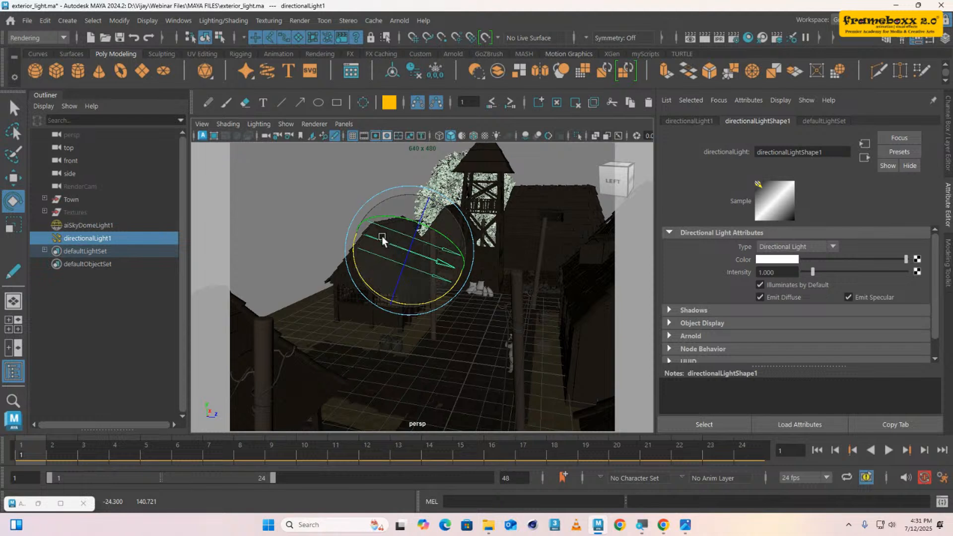
drag(384, 240, 397, 242)
mouse_move(357, 273)
mouse_down()
mouse_move(356, 261)
mouse_move(377, 251)
mouse_move(356, 255)
mouse_up()
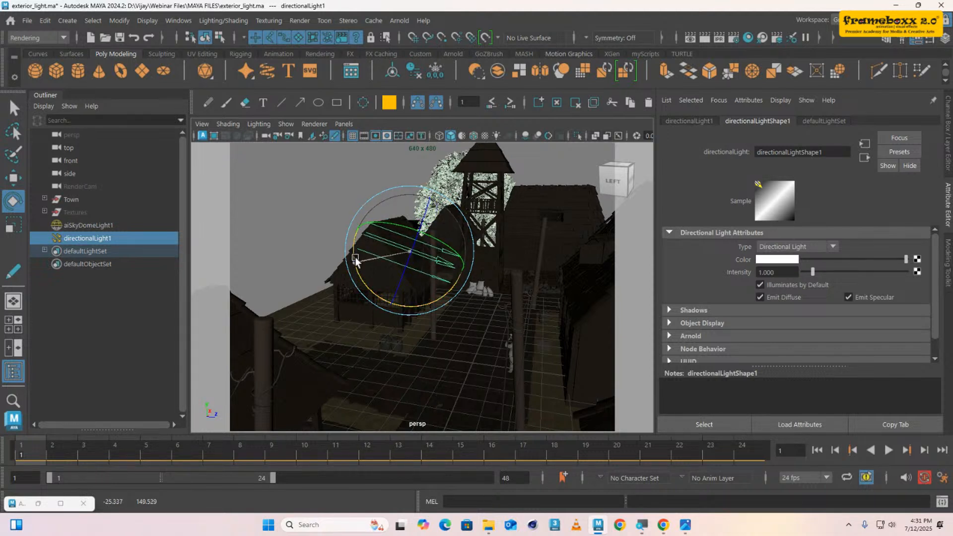
- Look through RenderCam, lower the directional light to about Y 0.7, and adjust its rotation and scale to about -173, -39, 138 and 2.26
click(345, 124)
mouse_move(363, 139)
click(484, 137)
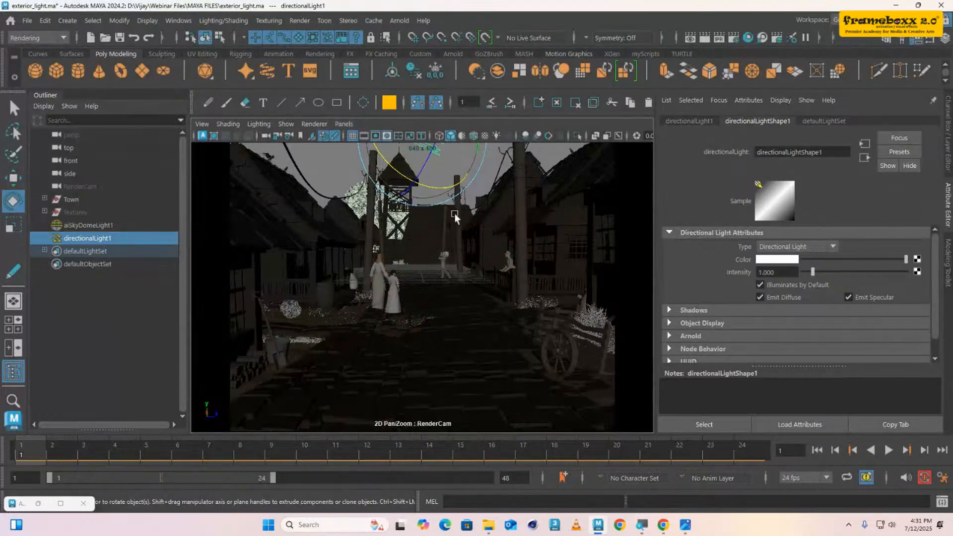
key(w)
click(948, 133)
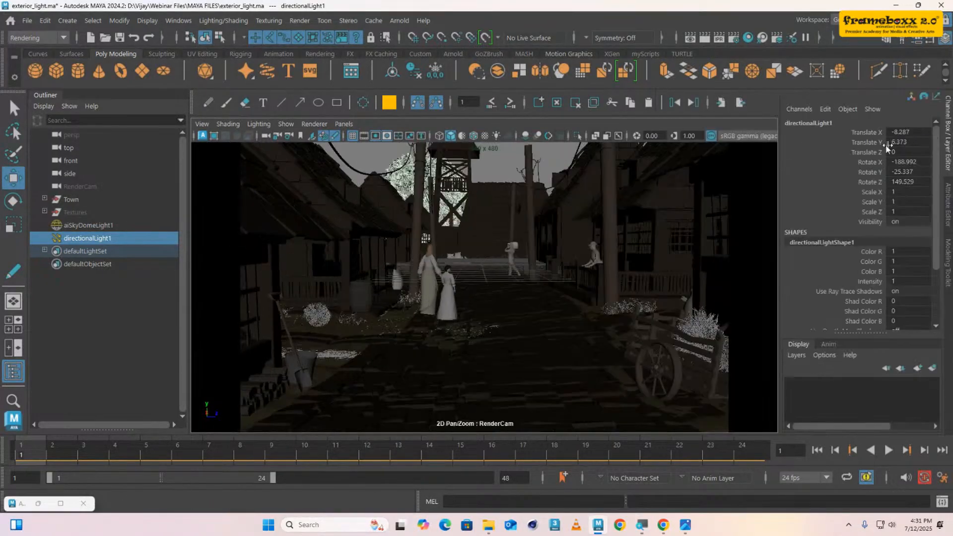
middle_drag(490, 287, 761, 271)
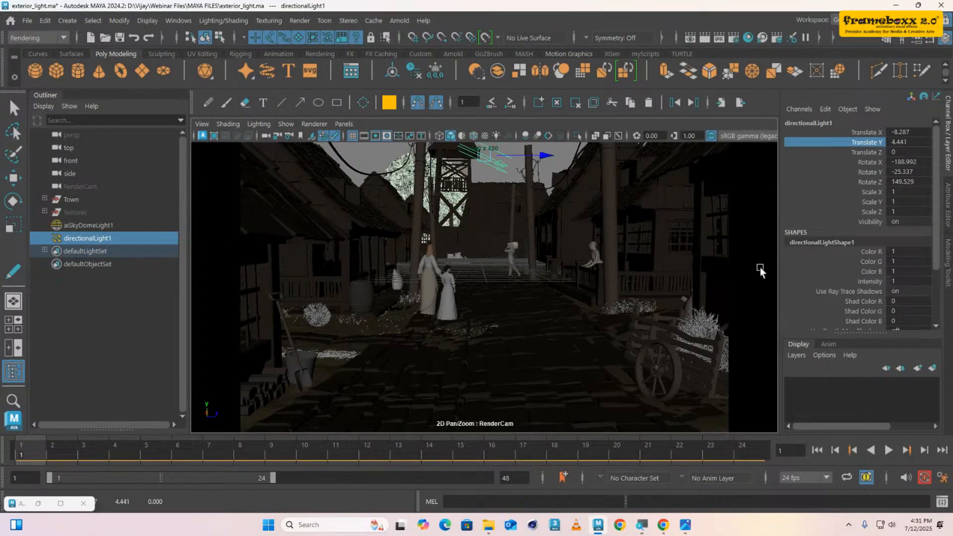
middle_drag(514, 251, 537, 292)
key(e)
key(r)
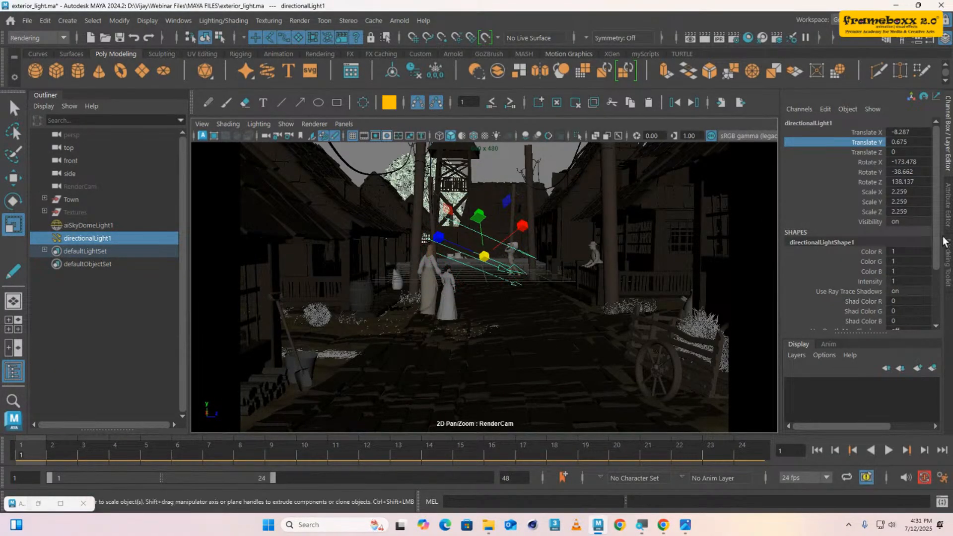
- Show the directional light's Arnold attributes and set its Exposure to 3
click(949, 207)
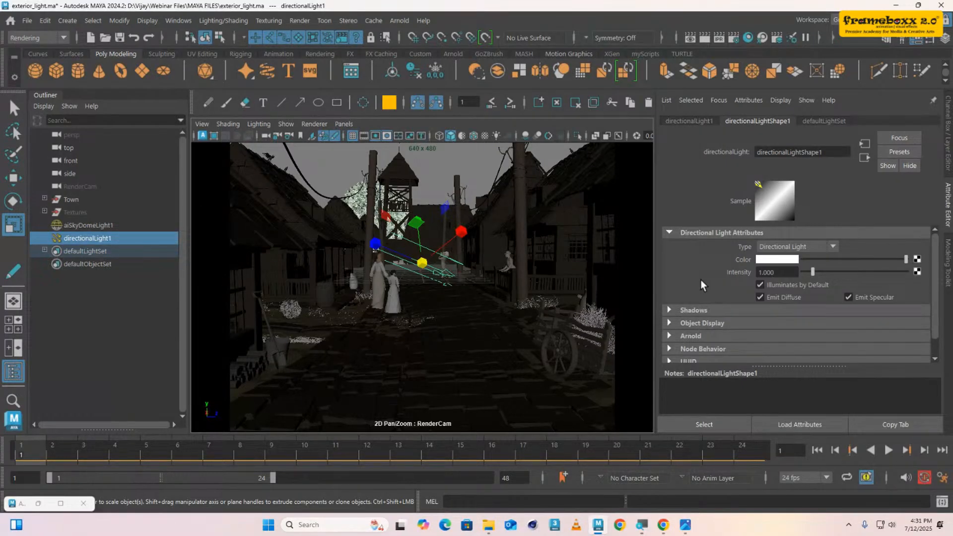
scroll(701, 285, down, 1)
click(680, 319)
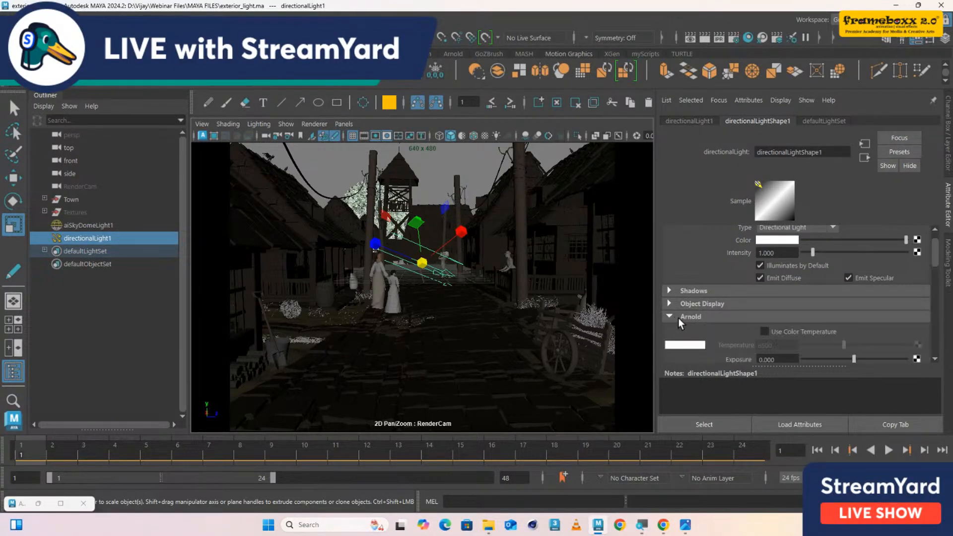
scroll(699, 330, down, 3)
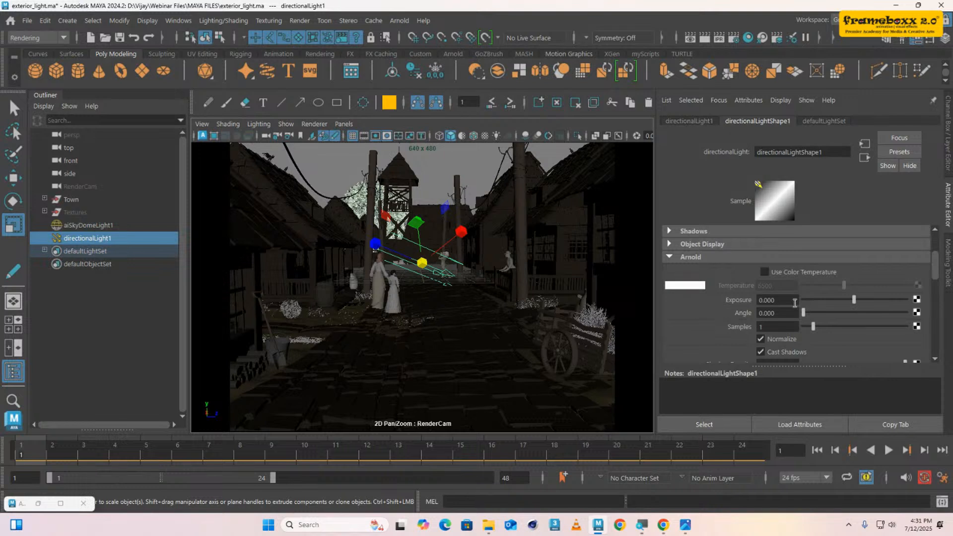
click(744, 301)
text(3)
key(Return)
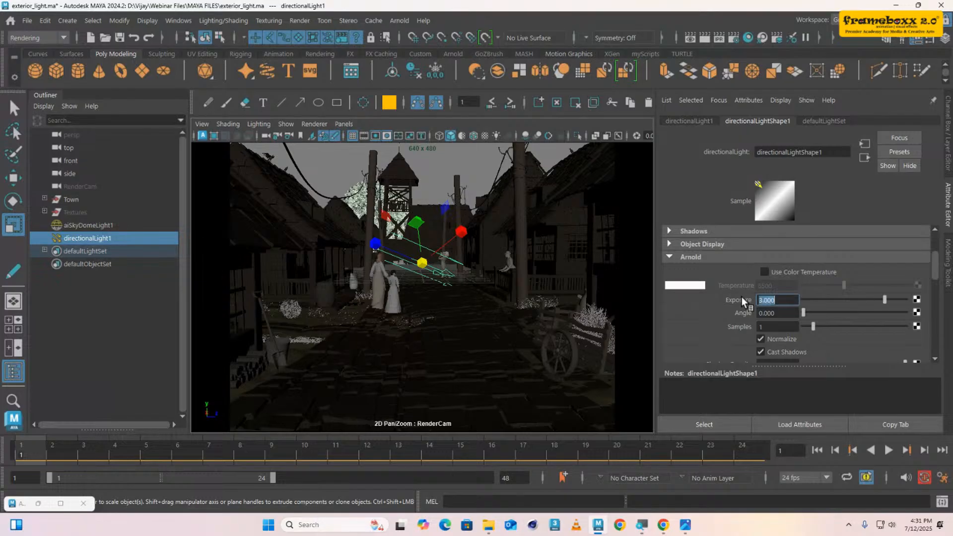
- Restore Arnold RenderView, start a live render of the village, and move the render window clear of the light's attributes
click(41, 506)
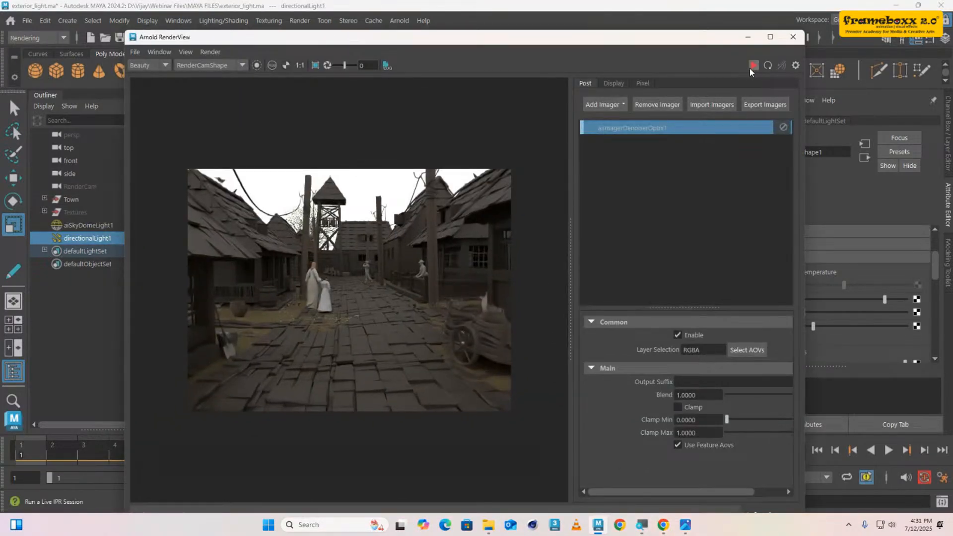
click(753, 66)
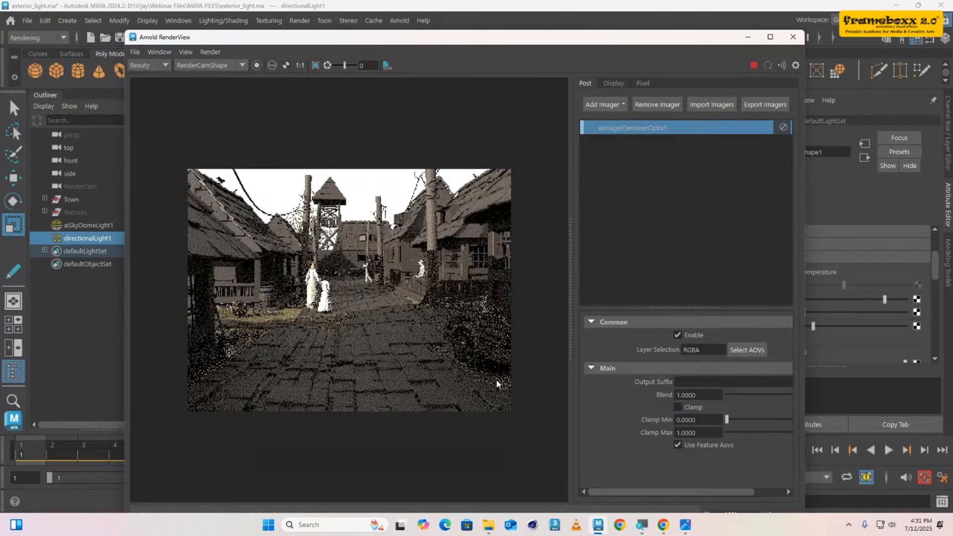
drag(503, 46, 402, 47)
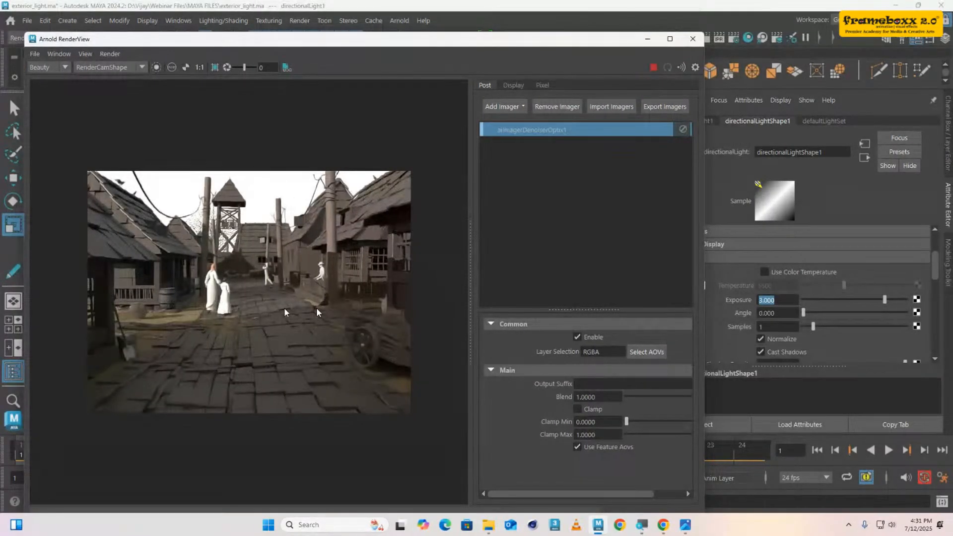
- Raise the directional light's Arnold Exposure to 4 while the live render updates
drag(784, 301, 732, 298)
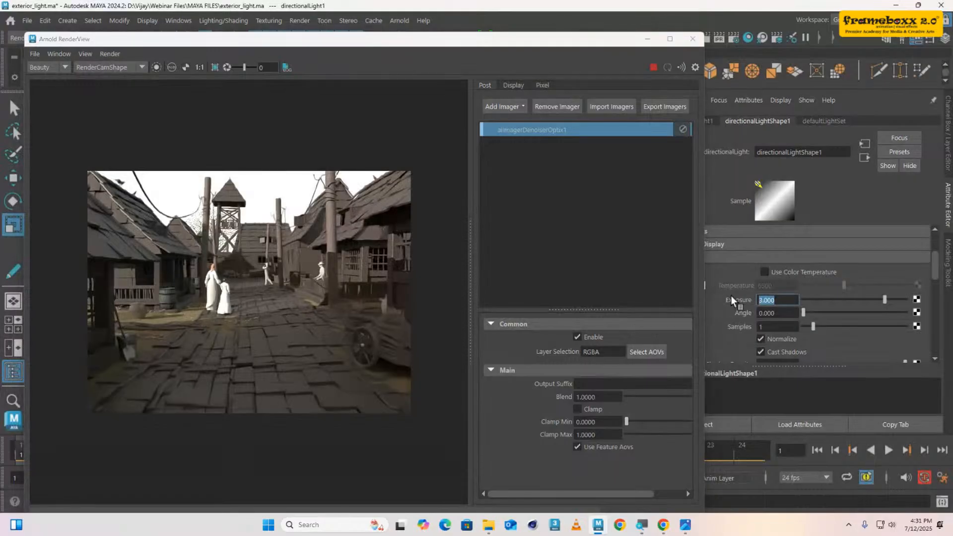
text(4)
key(Return)
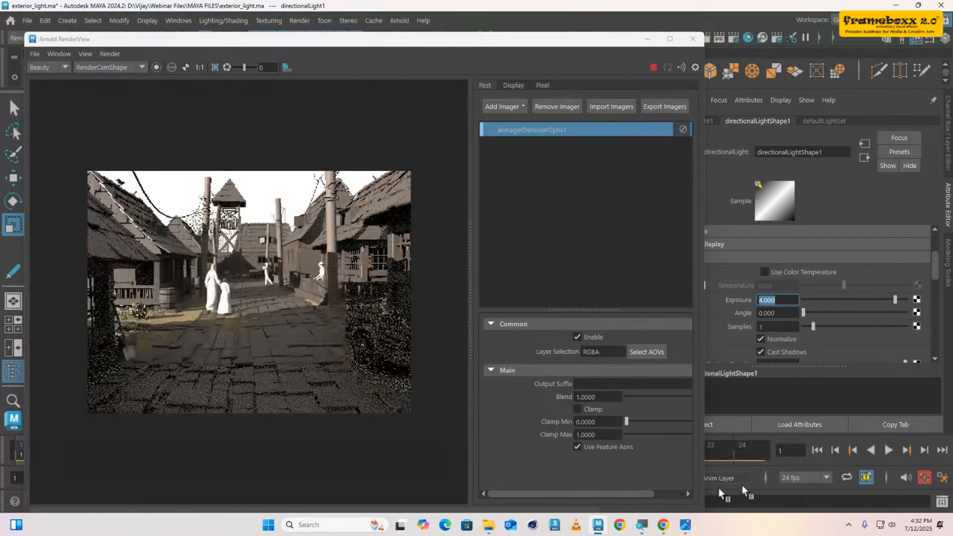
mouse_move(664, 525)
click(609, 477)
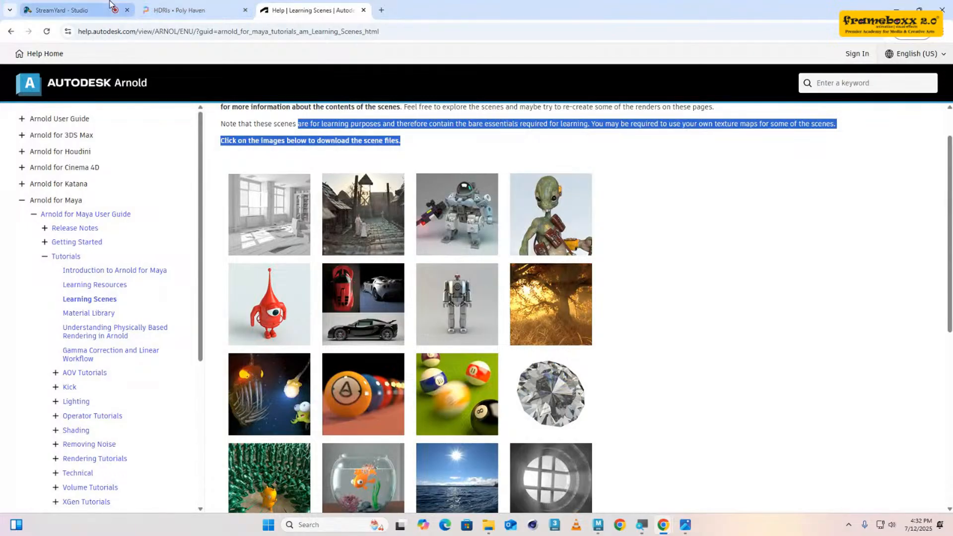
click(188, 10)
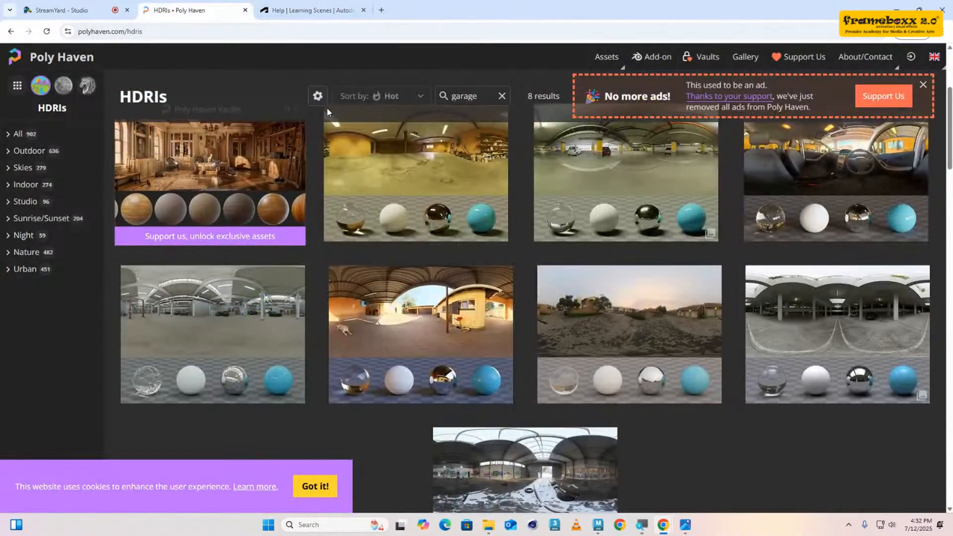
click(274, 11)
click(207, 7)
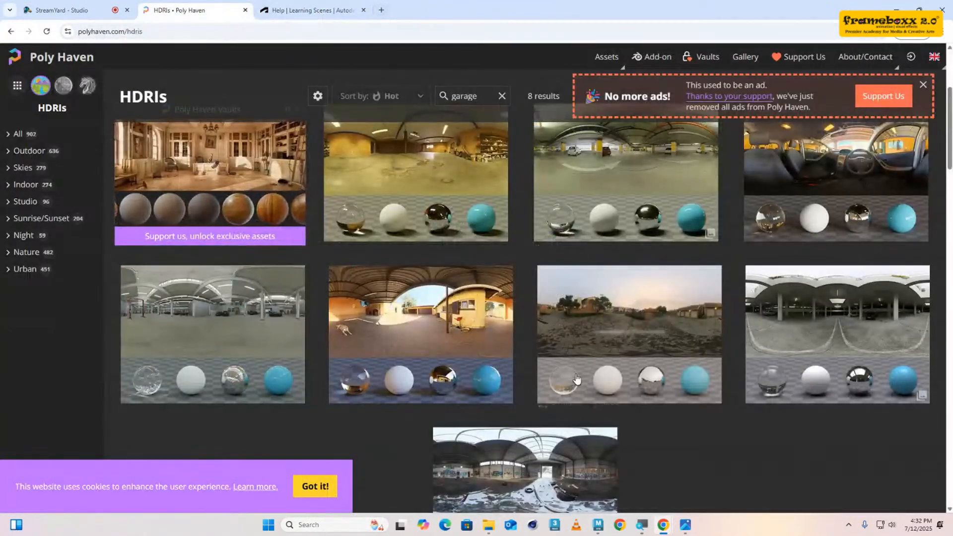
- Switch to the photo viewer showing Exterior Lighting - 01.jpg, examine the sunset and city light colours up close, and minimize it
mouse_move(686, 526)
click(793, 474)
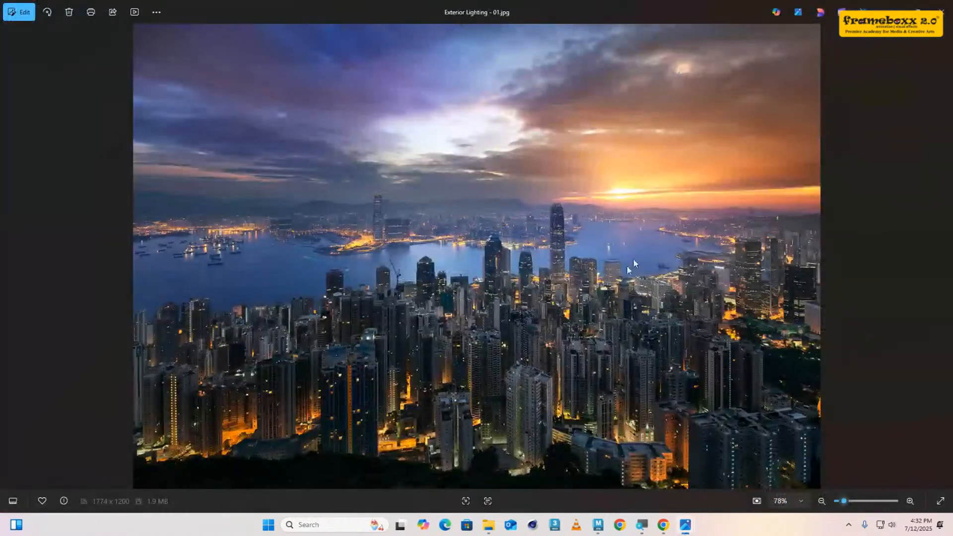
scroll(735, 186, up, 5)
drag(746, 178, 562, 240)
scroll(560, 241, up, 2)
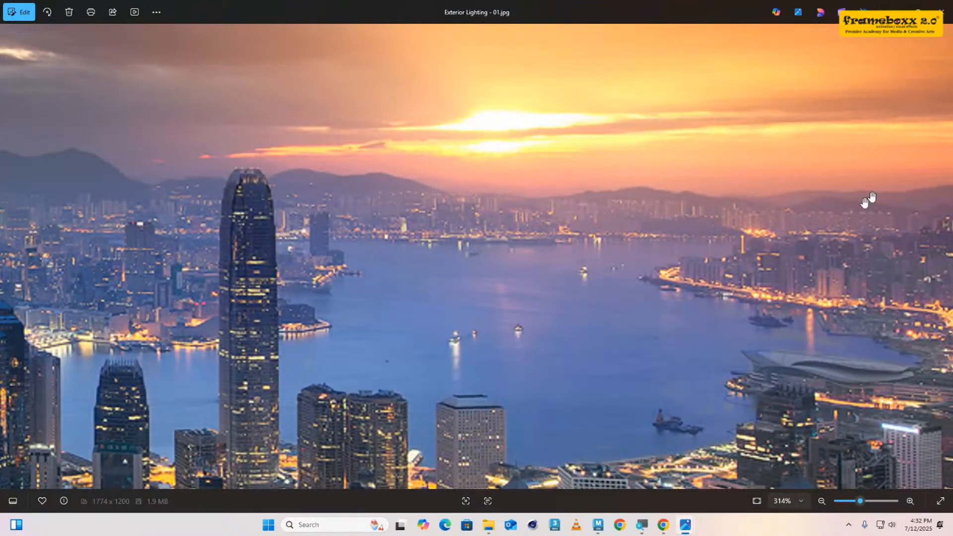
scroll(457, 261, down, 10)
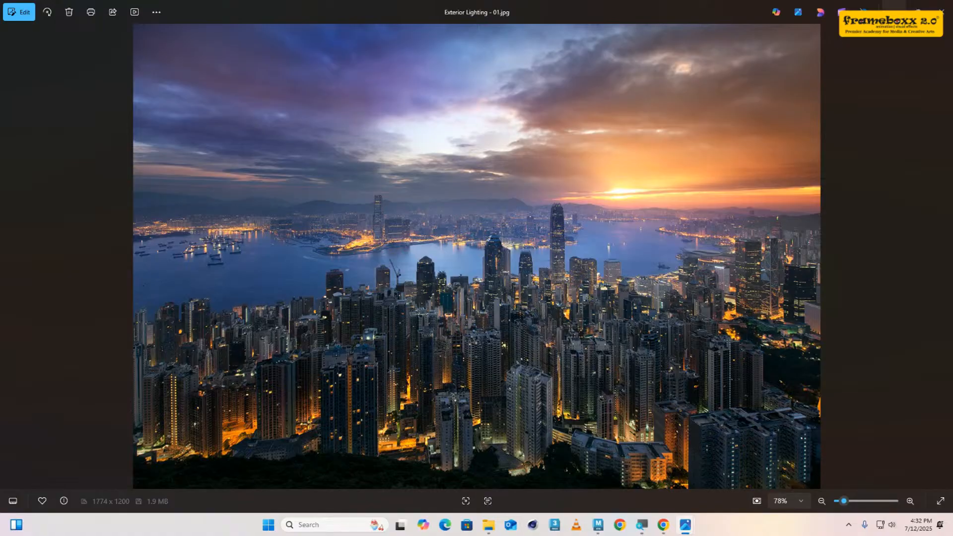
click(894, 6)
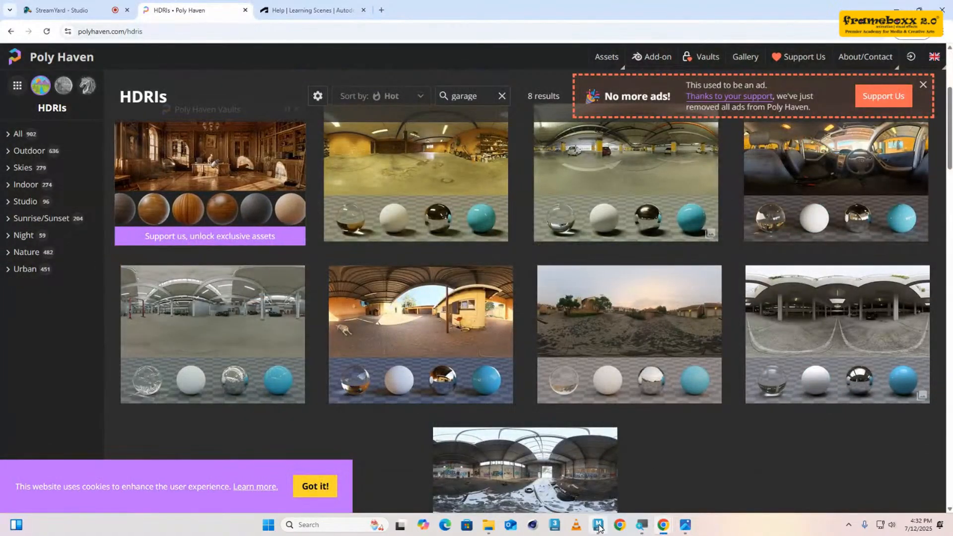
- Switch back to Maya's Arnold RenderView and examine the sunlit village render more closely
mouse_move(598, 525)
click(606, 483)
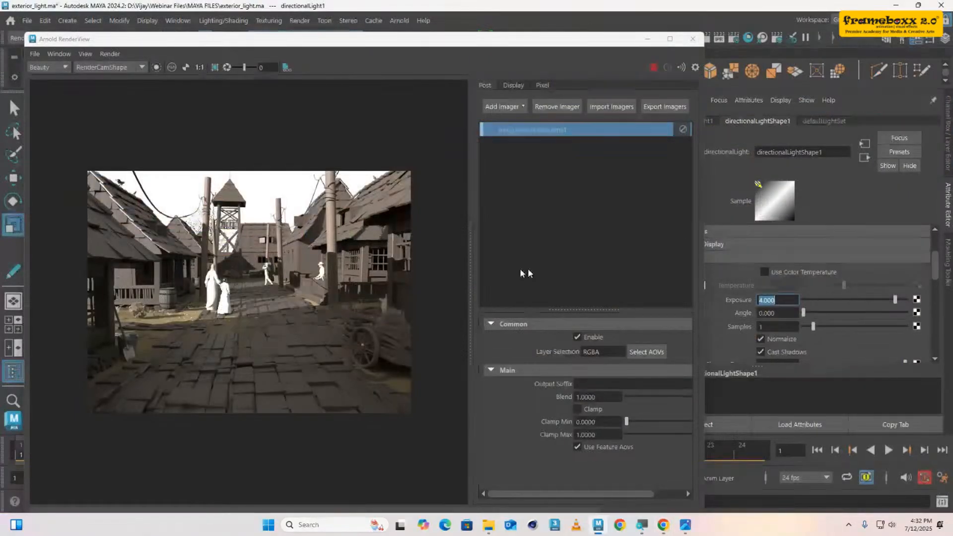
scroll(276, 299, down, 2)
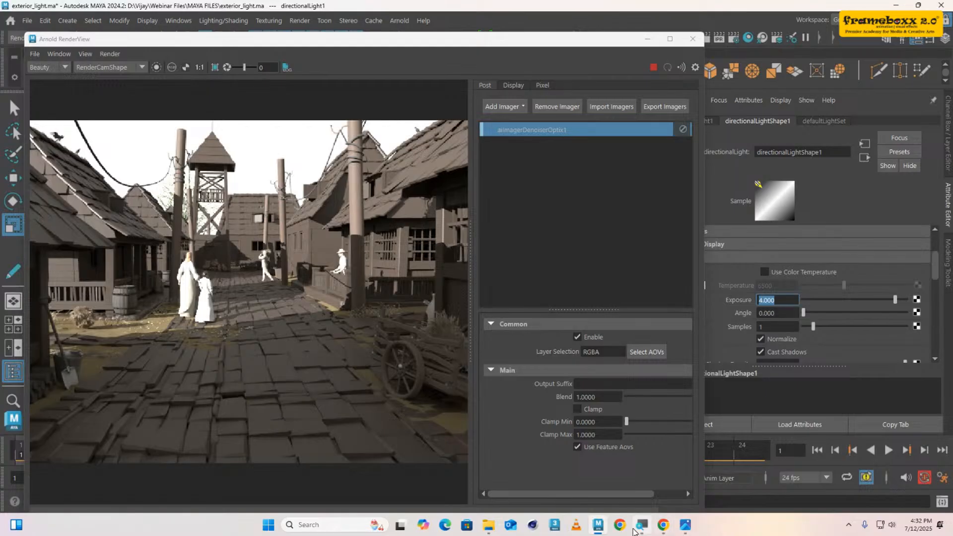
- Switch to Chrome, search in a new tab for "kelvin temperature chart", and preview the Wikimedia Commons chart among the image results
mouse_move(664, 525)
click(611, 470)
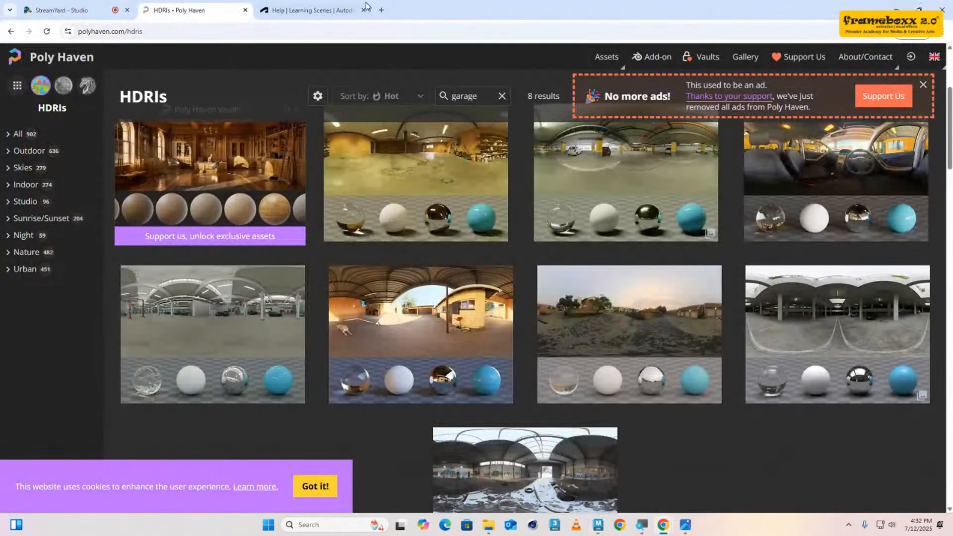
click(382, 10)
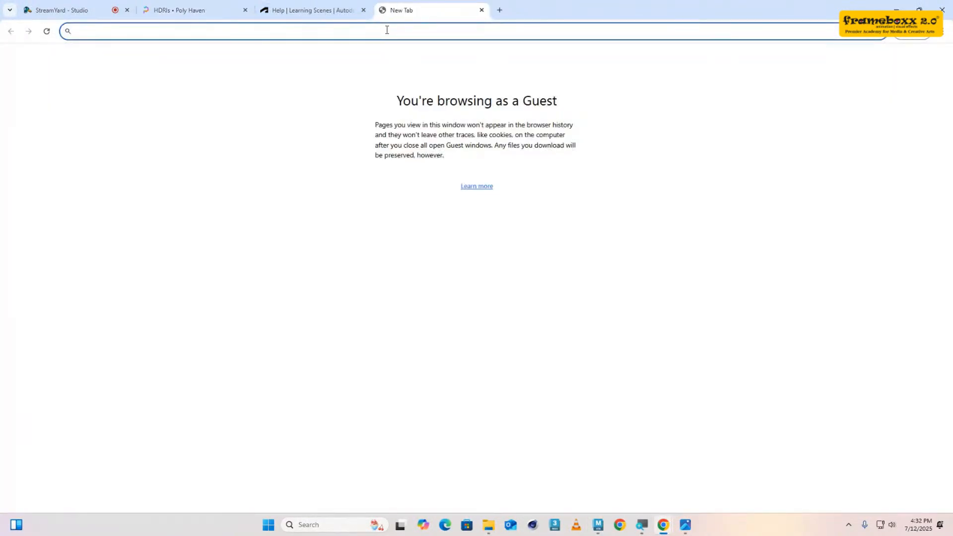
text(kelvin tem)
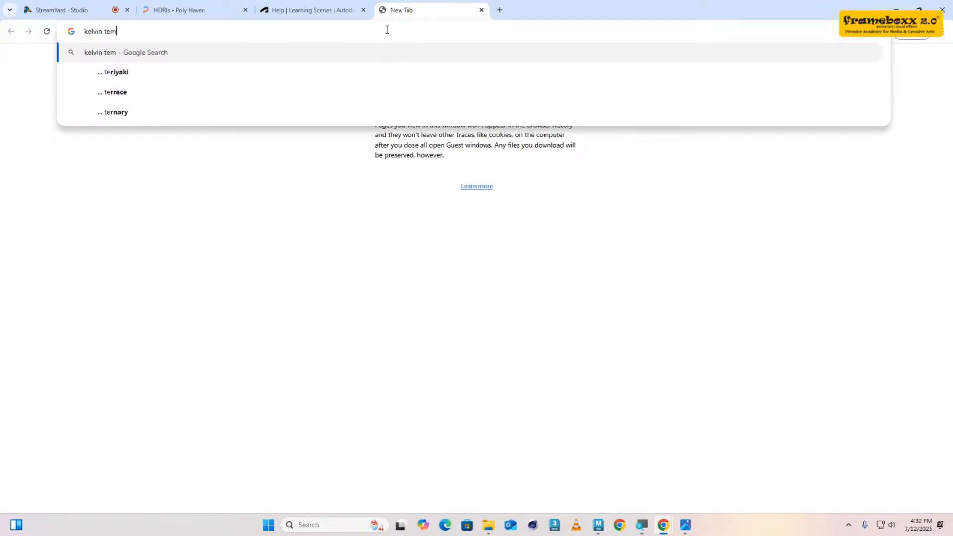
text(pera)
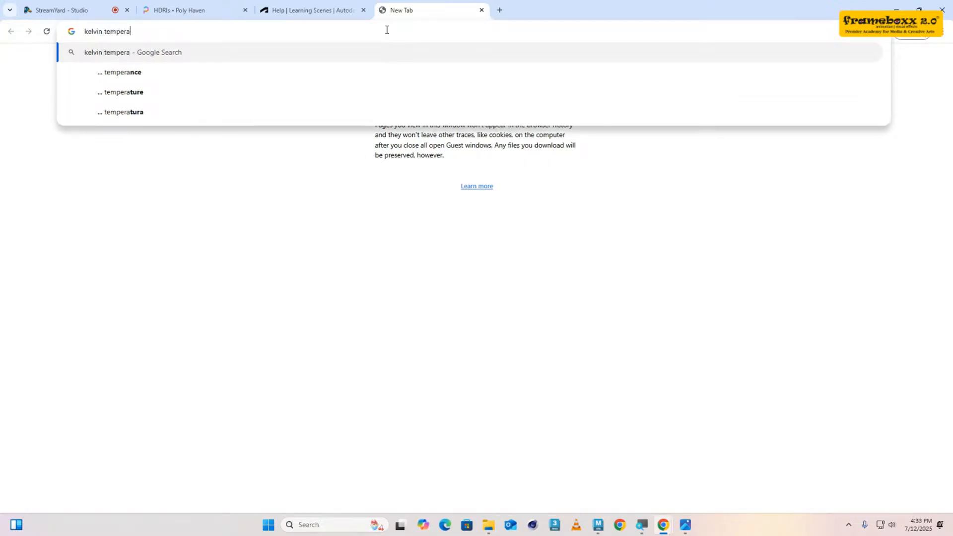
text(ture chart)
key(Return)
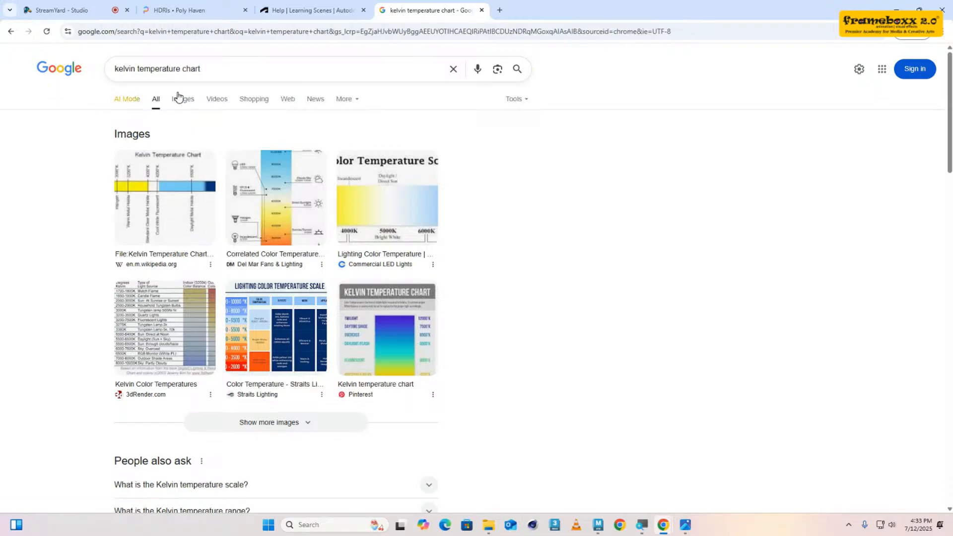
click(181, 98)
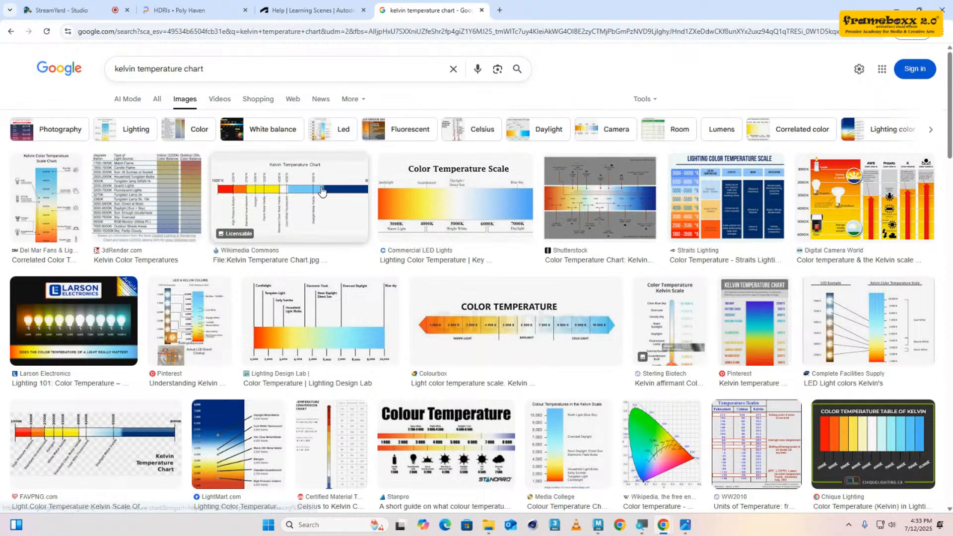
click(318, 209)
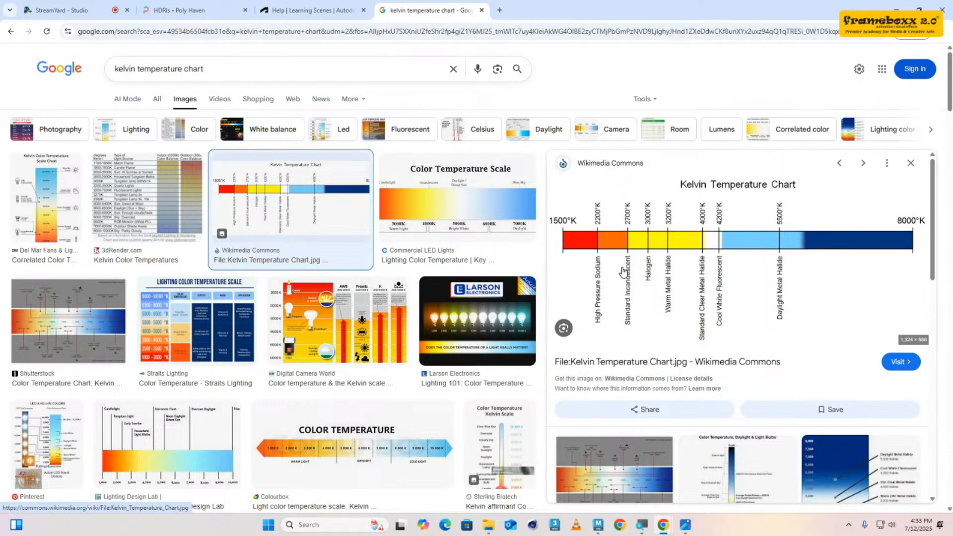
- Open the Kelvin Temperature Chart image in its own browser tab to examine the light source temperatures
right_click(669, 240)
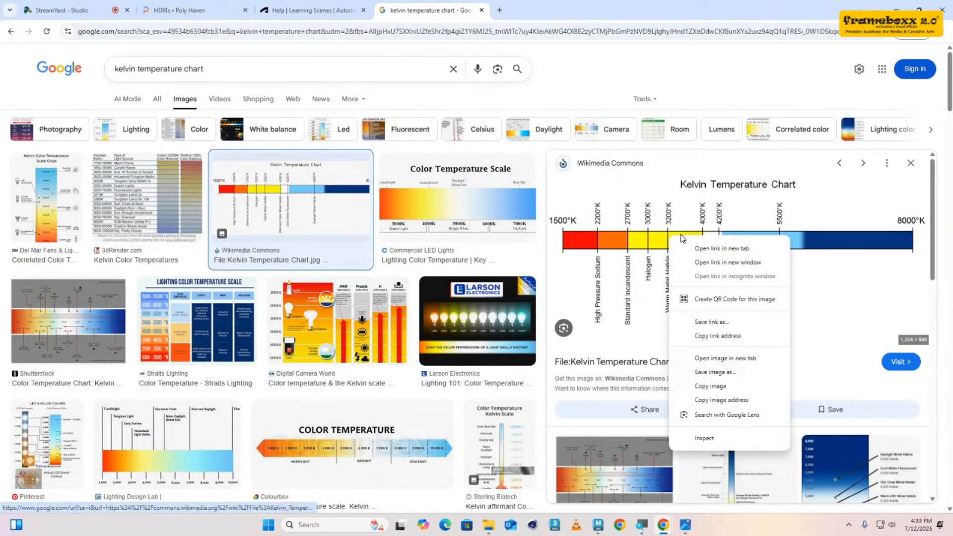
click(733, 359)
click(539, 9)
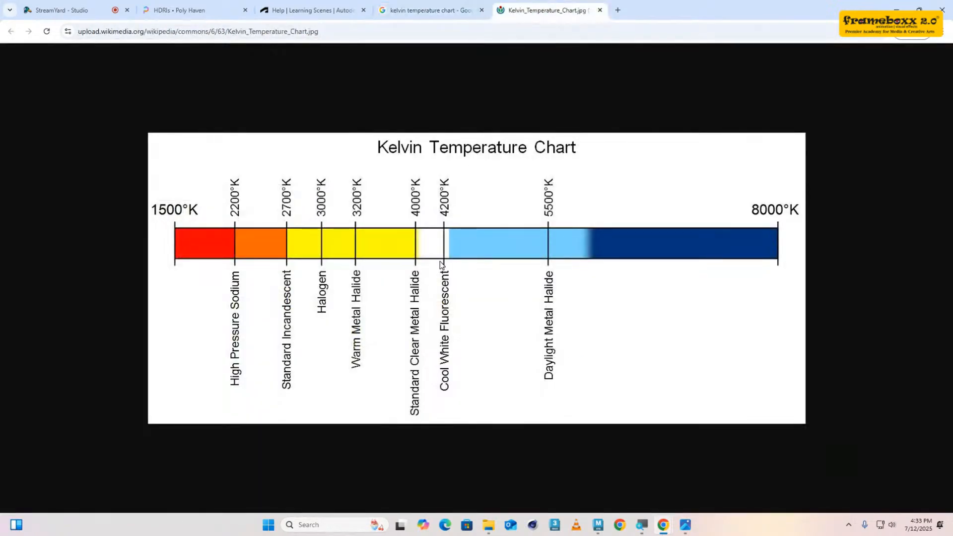
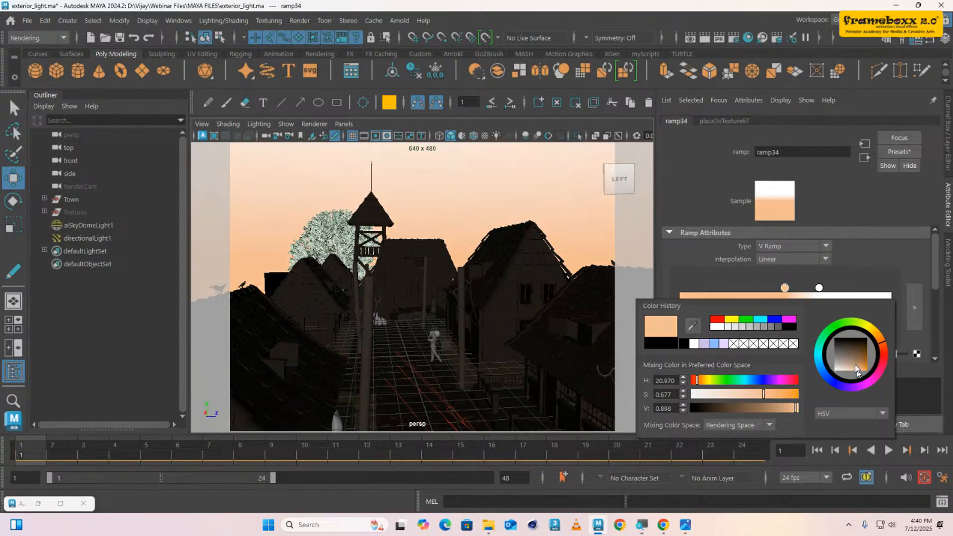
- Recolour the ramp's white stop light blue, about H 198, S 0.71, V 1, and move it closer to the peach stop
click(833, 279)
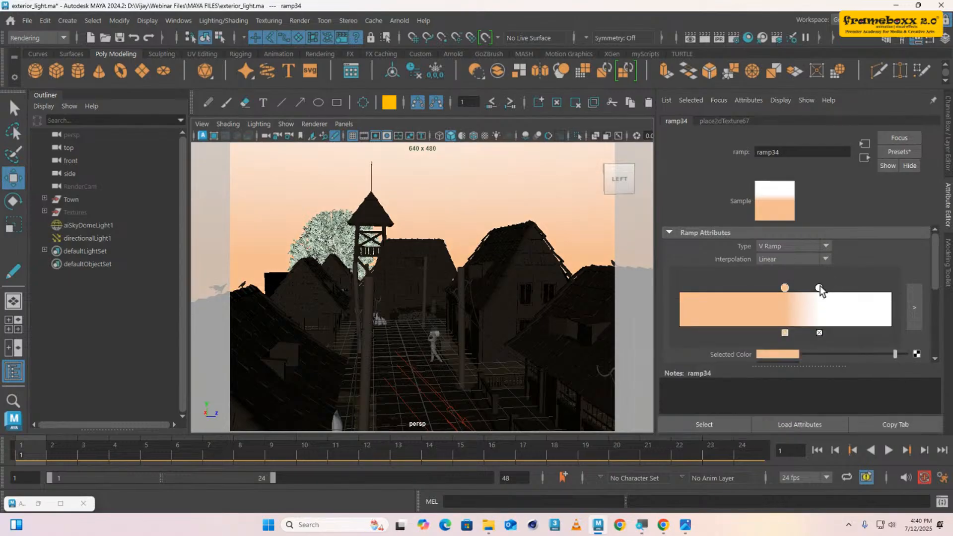
click(780, 353)
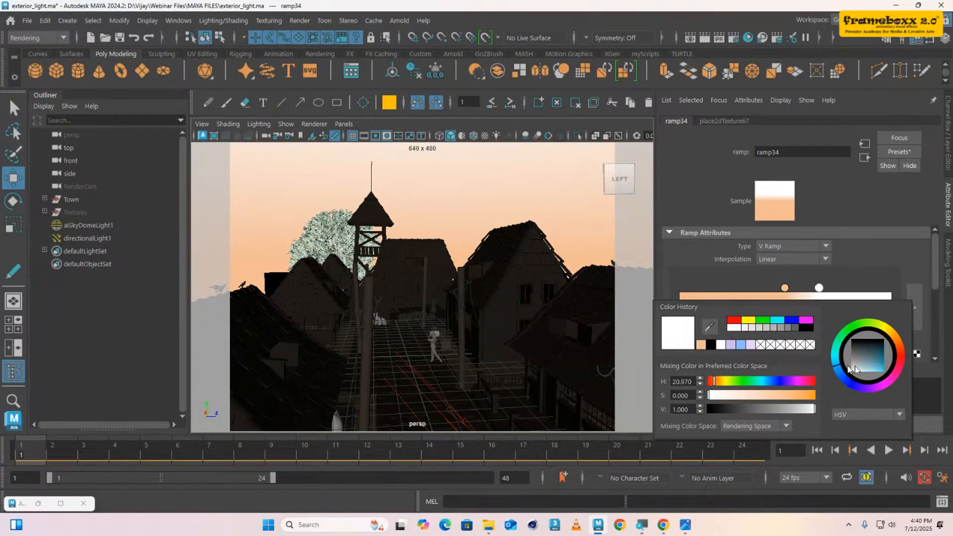
drag(864, 369, 875, 379)
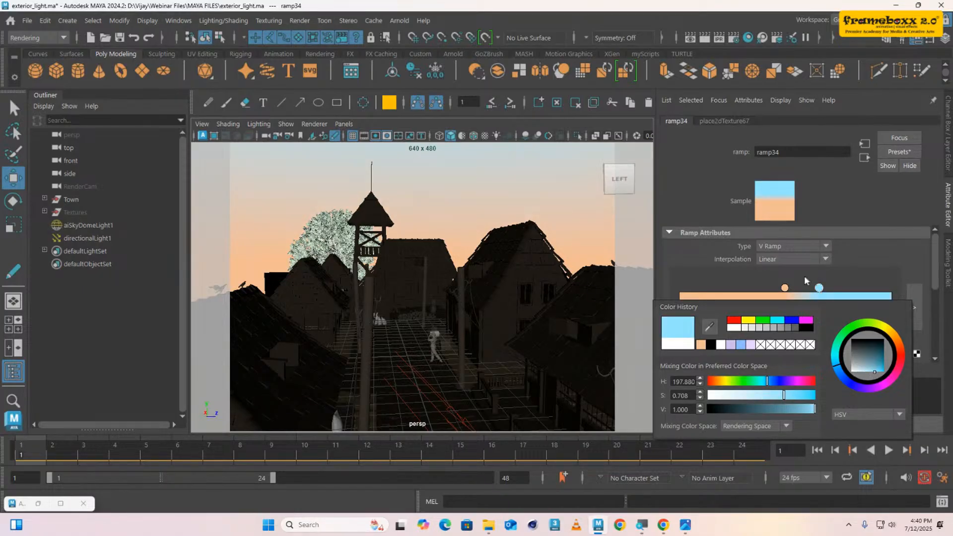
click(818, 289)
drag(819, 289, 806, 288)
- Change the ramp's peach stop to a muted salmon, about H 13.2, S 0.63, V 0.65
click(785, 288)
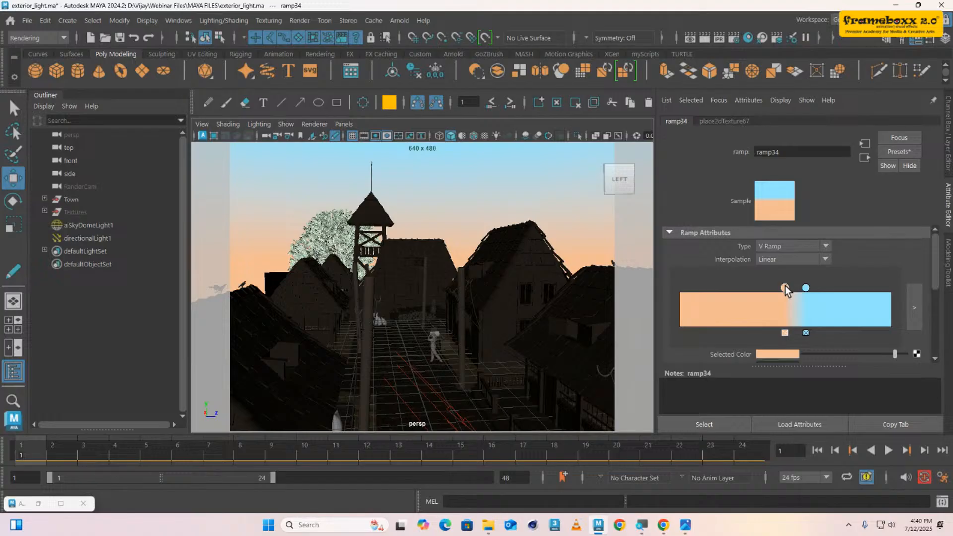
click(778, 354)
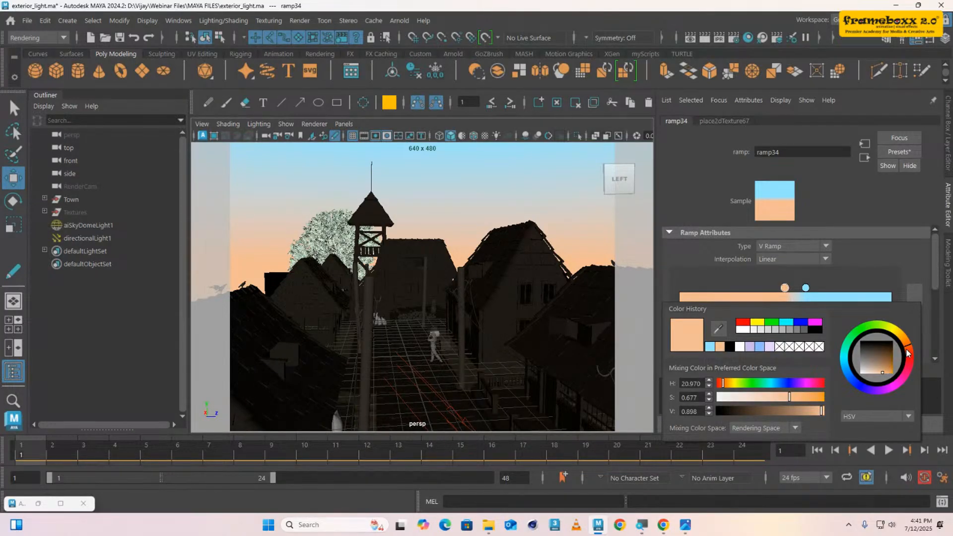
click(908, 350)
click(887, 366)
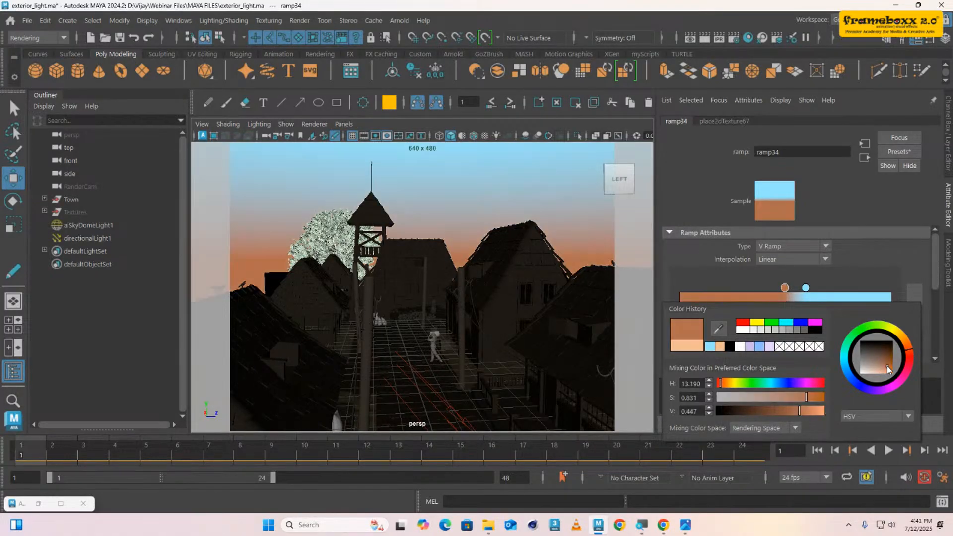
click(883, 371)
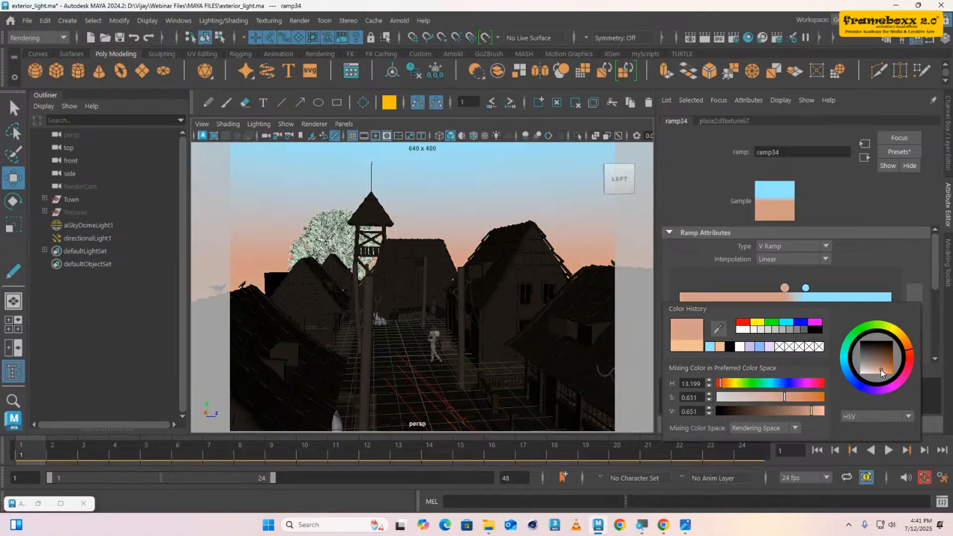
- Restart the Arnold render of the village and shift both ramp stops slightly toward the blue end
click(37, 503)
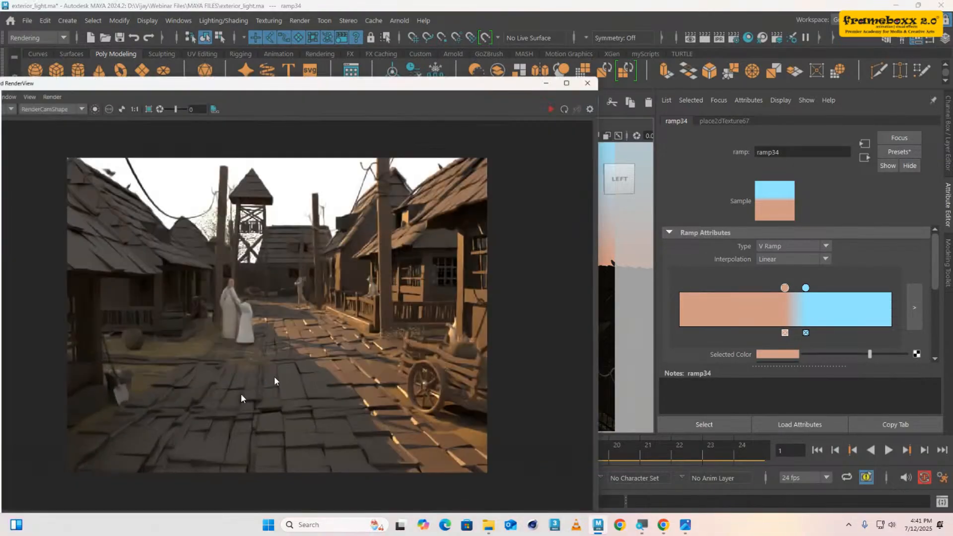
click(599, 76)
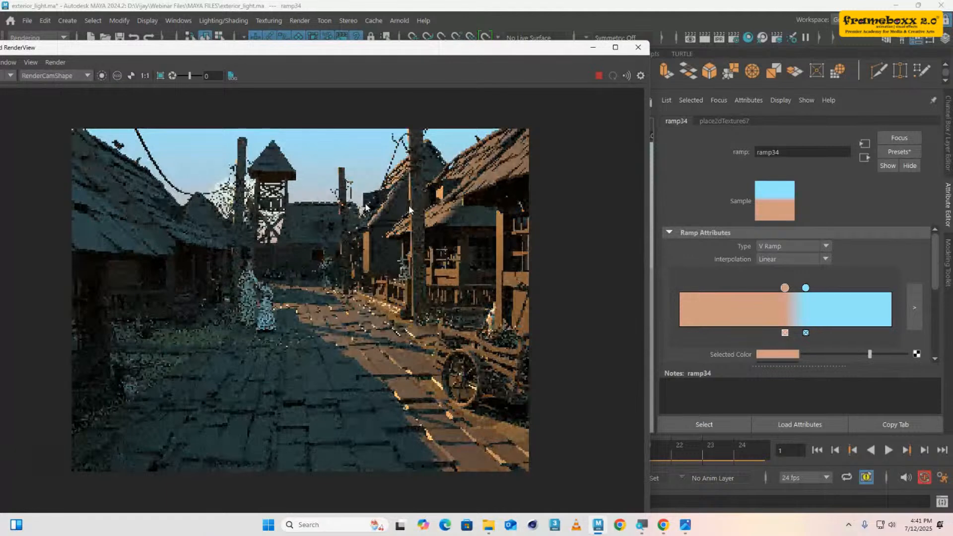
click(805, 288)
drag(807, 289, 793, 288)
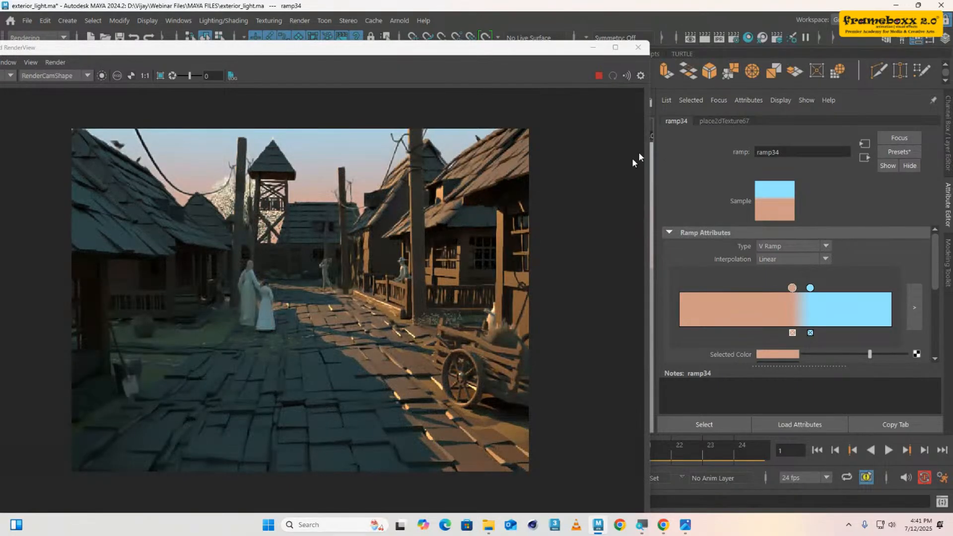
- Show the render's post-processing settings and add a Lens Effects imager
click(641, 75)
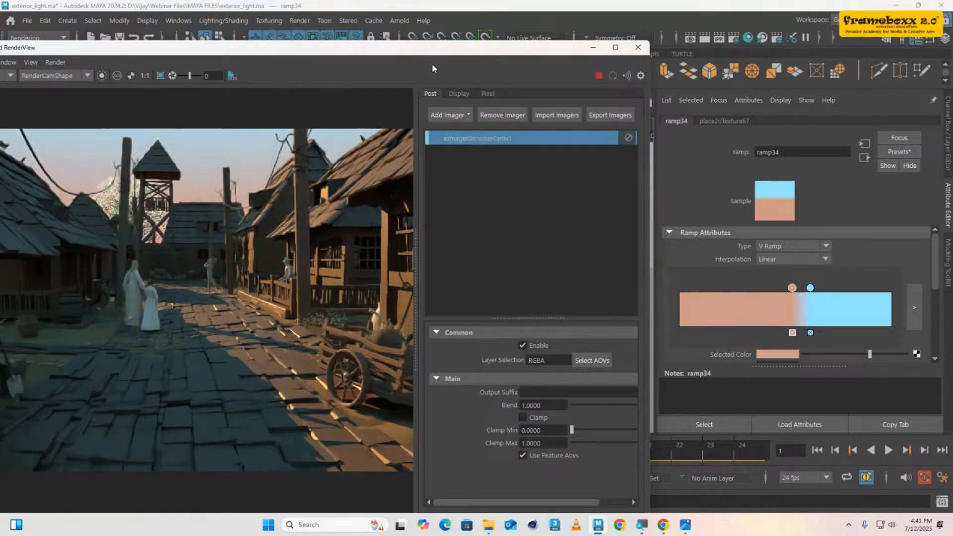
drag(432, 50, 546, 47)
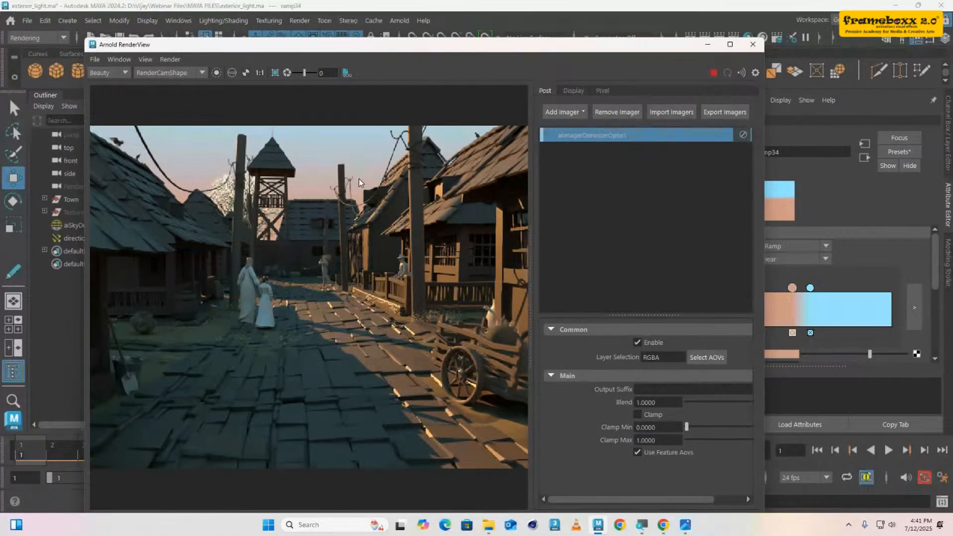
click(583, 113)
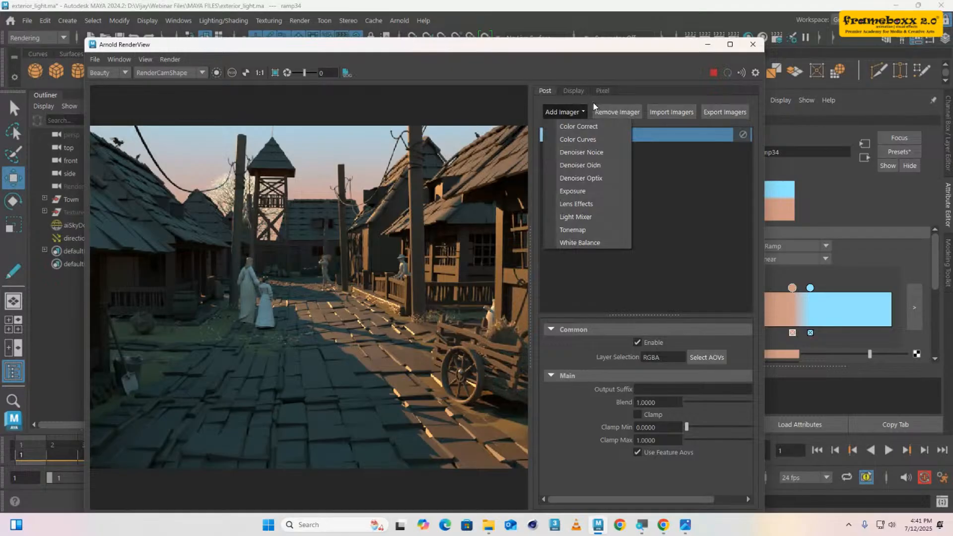
click(260, 73)
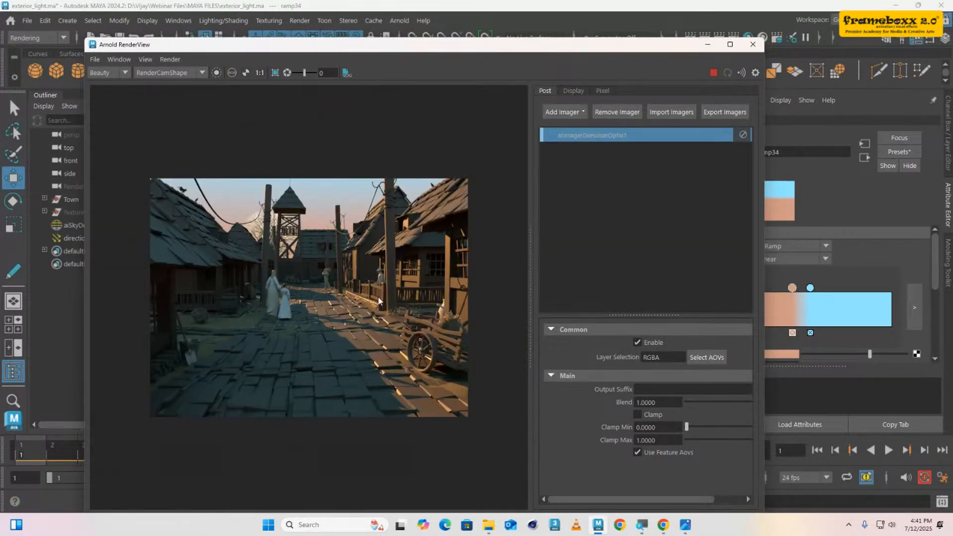
drag(525, 44, 524, 22)
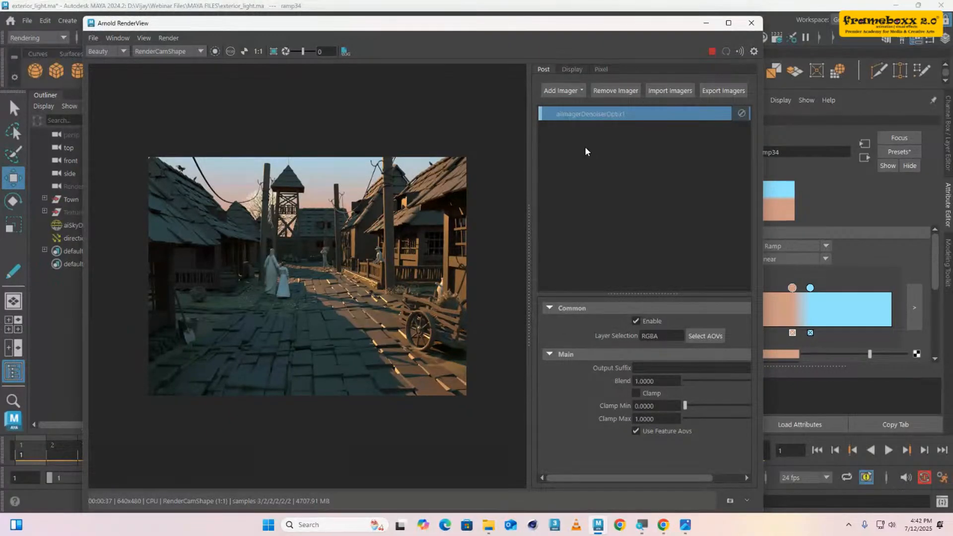
click(580, 92)
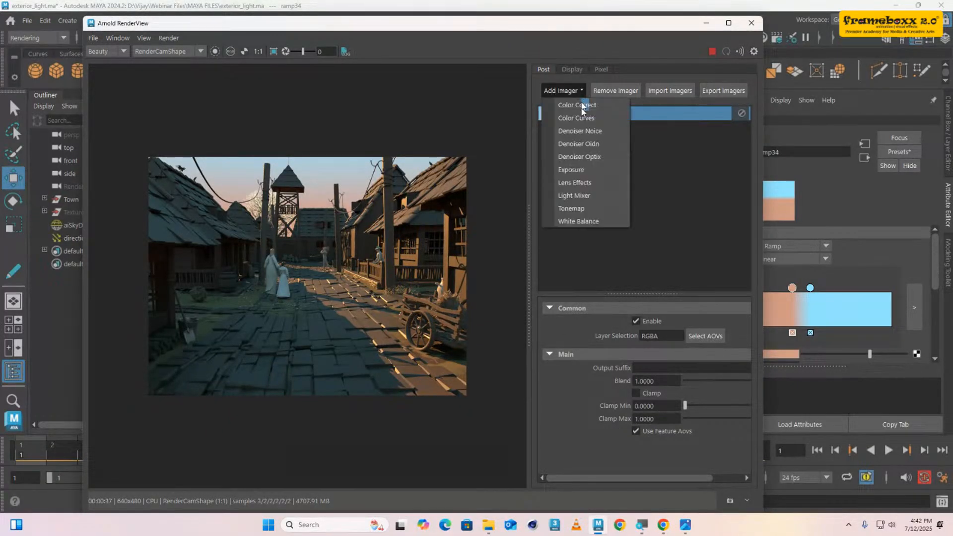
click(587, 183)
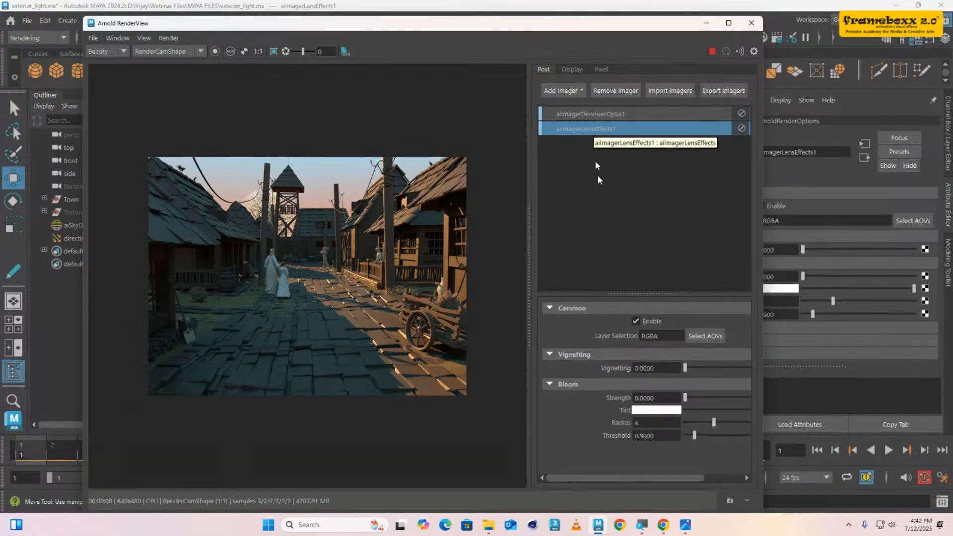
- Raise the Lens Effects bloom strength to about 1.53 and inspect the glow on the sunlit paving
click(664, 396)
text(0.2)
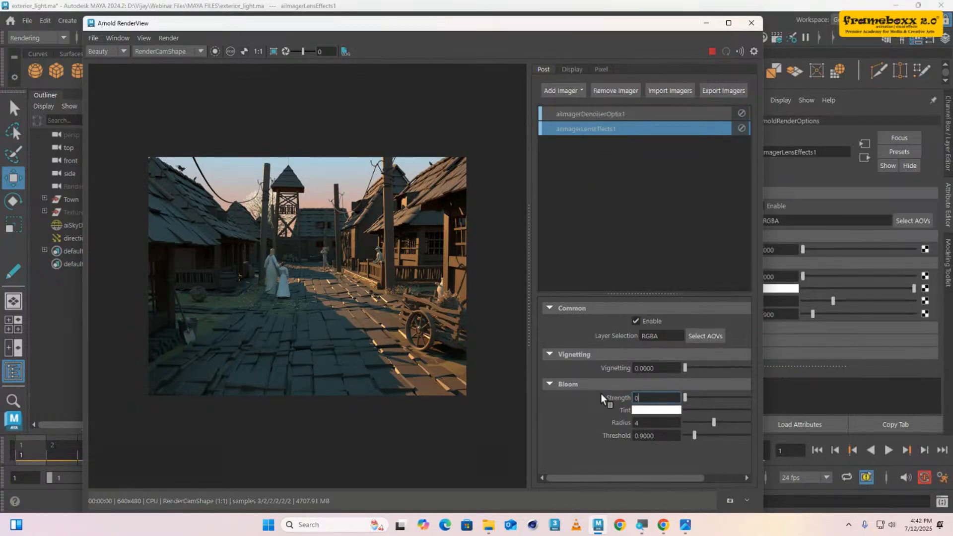
text(5)
key(Return)
drag(688, 397, 702, 398)
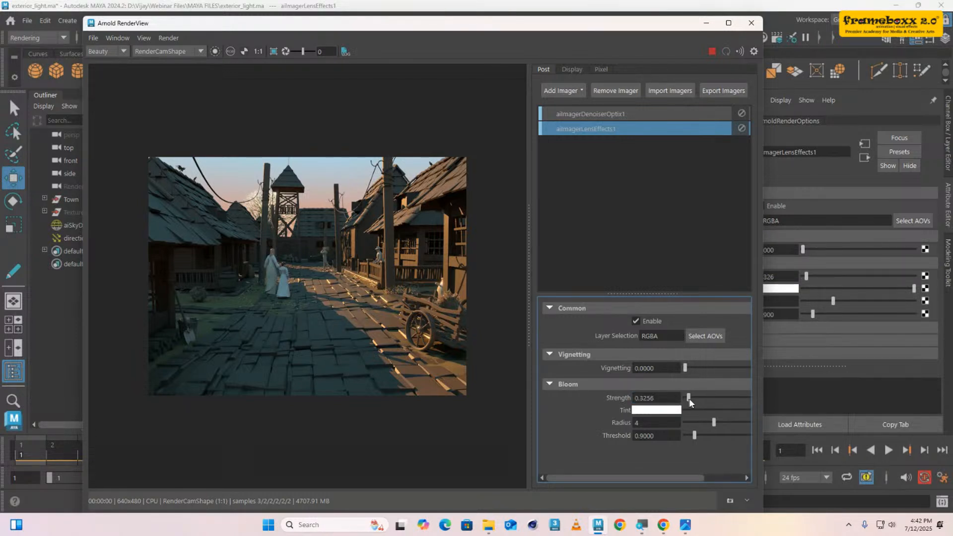
scroll(425, 312, up, 3)
middle_drag(285, 337, 369, 359)
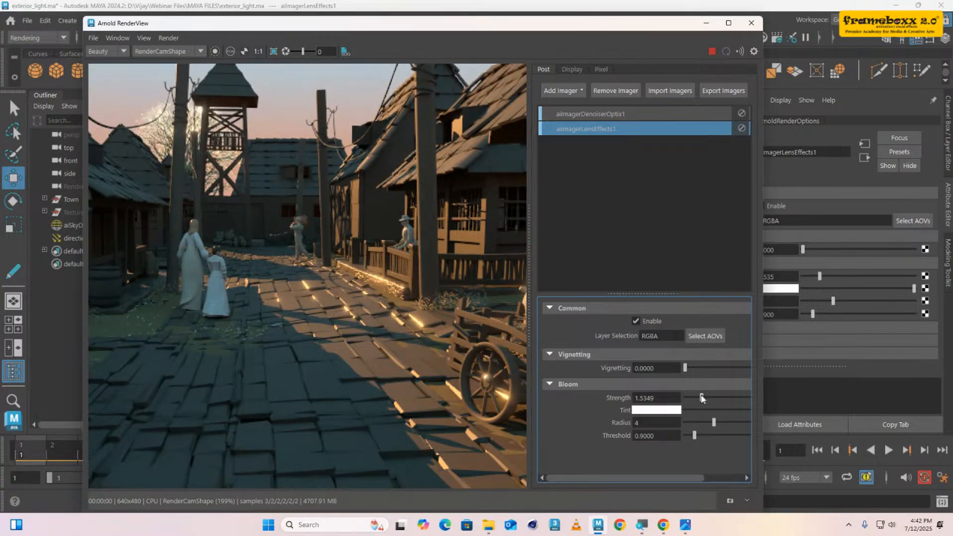
- Tint the bloom salmon-orange, about H 8.1, S 0.75, V 0.85, with radius 7 and threshold about 0.51
click(656, 410)
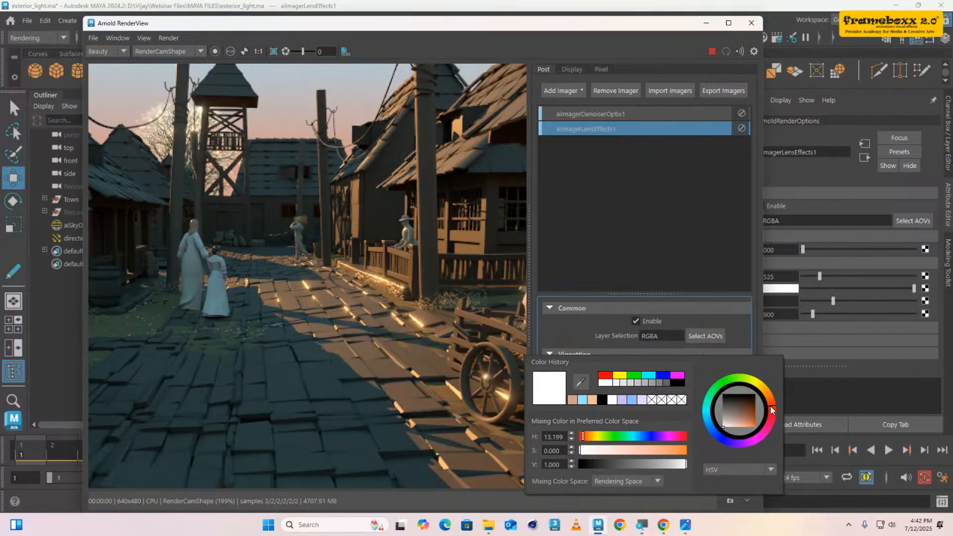
click(749, 419)
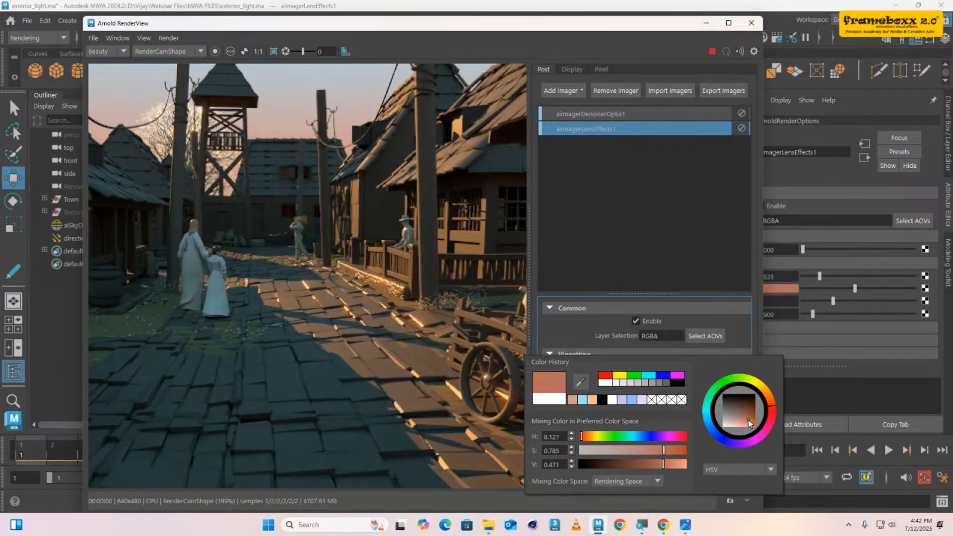
drag(749, 419, 690, 435)
click(510, 334)
scroll(345, 333, down, 2)
scroll(345, 335, up, 2)
- Set the bloom strength to 0.2 and shift its tint to a deeper, darker red
drag(678, 398, 599, 396)
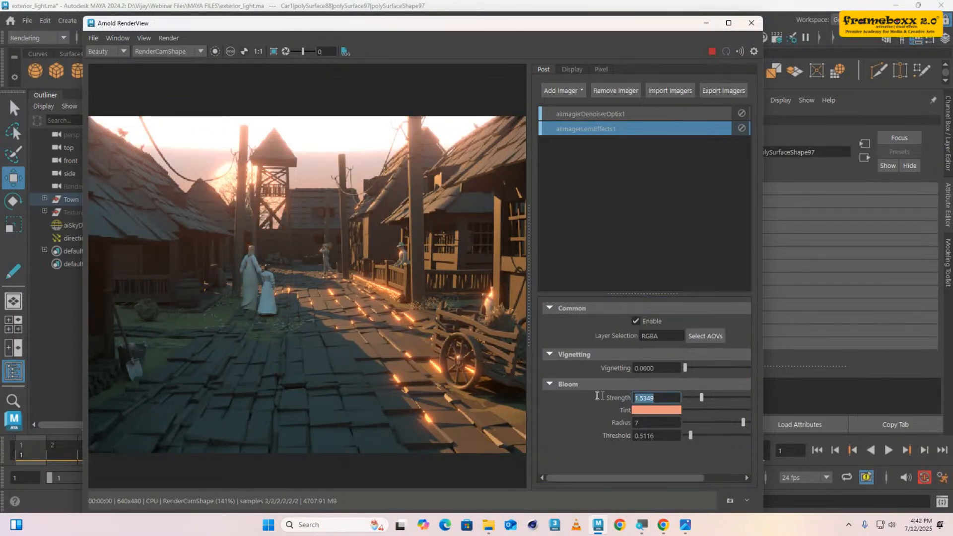
text(0.2)
key(Return)
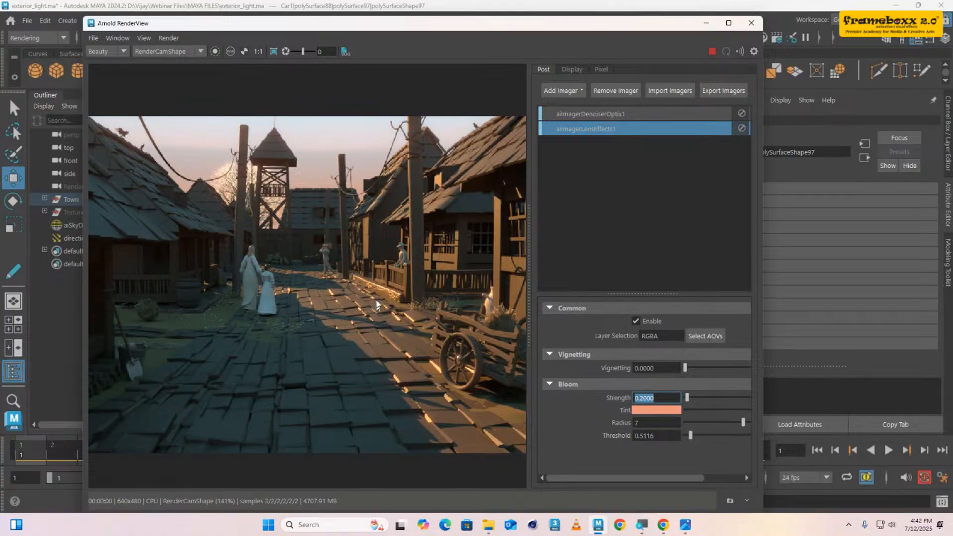
scroll(439, 357, up, 2)
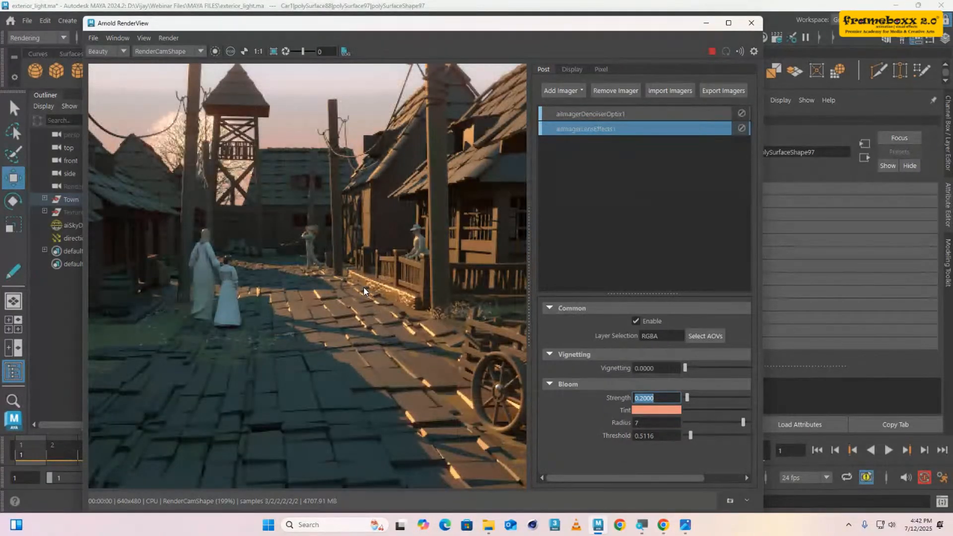
click(666, 411)
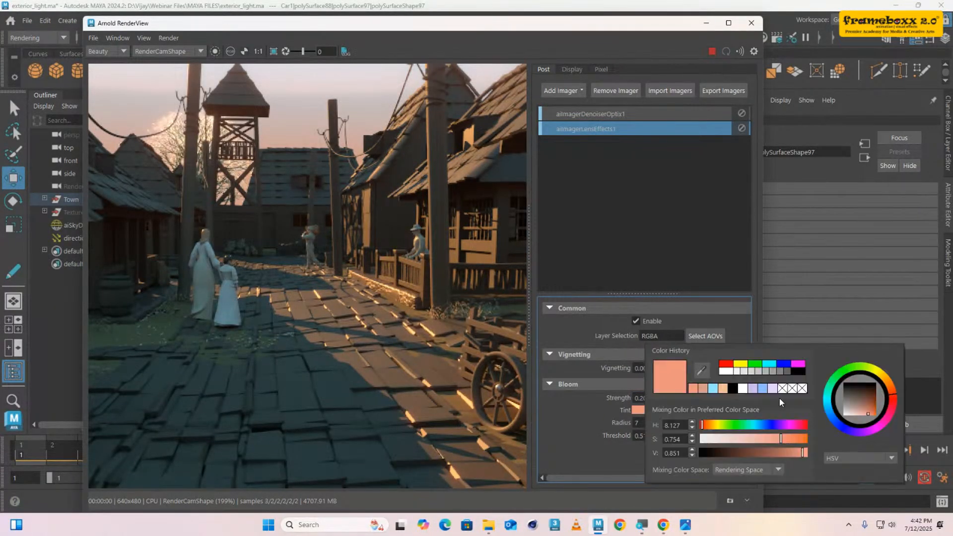
drag(894, 396, 870, 408)
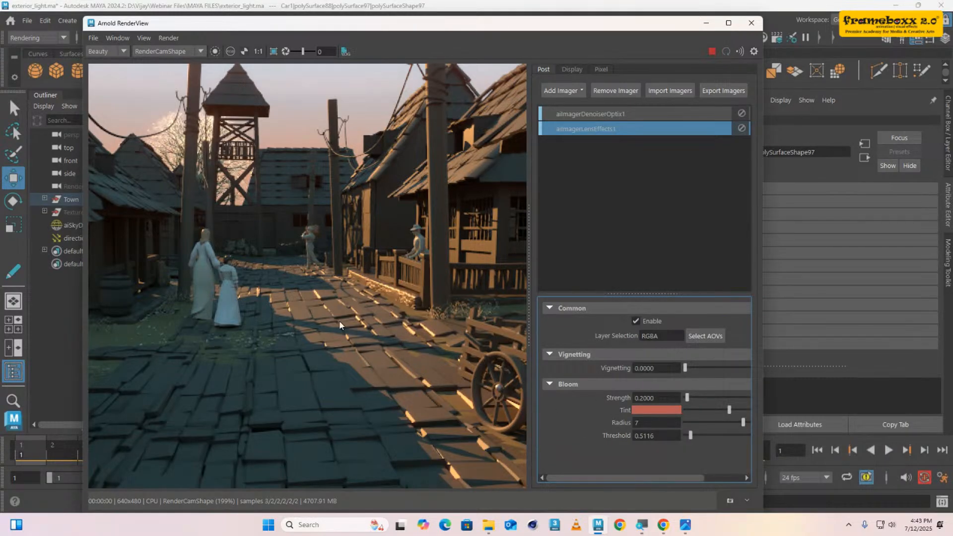
- Widen the render window and its imager settings area so the whole village image fits beside them
scroll(339, 320, down, 2)
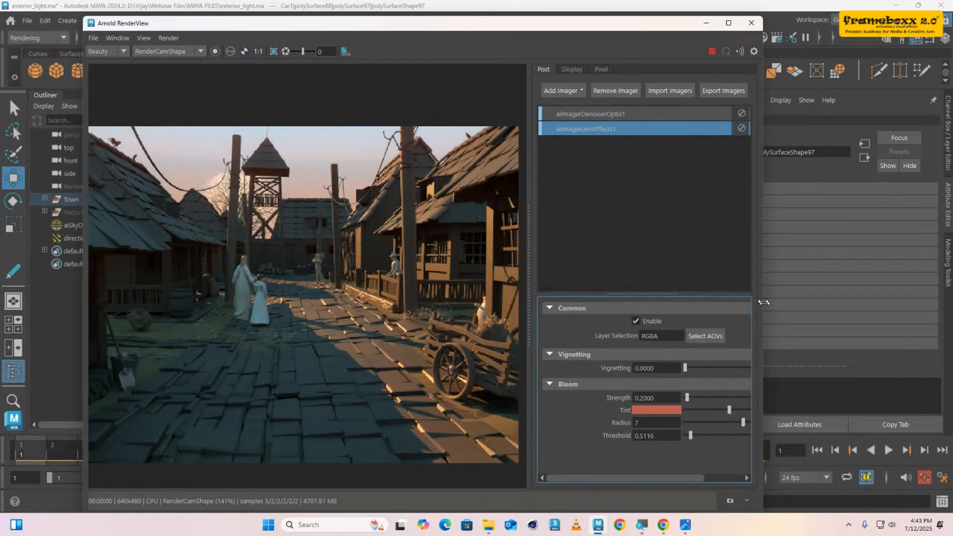
drag(765, 291, 838, 291)
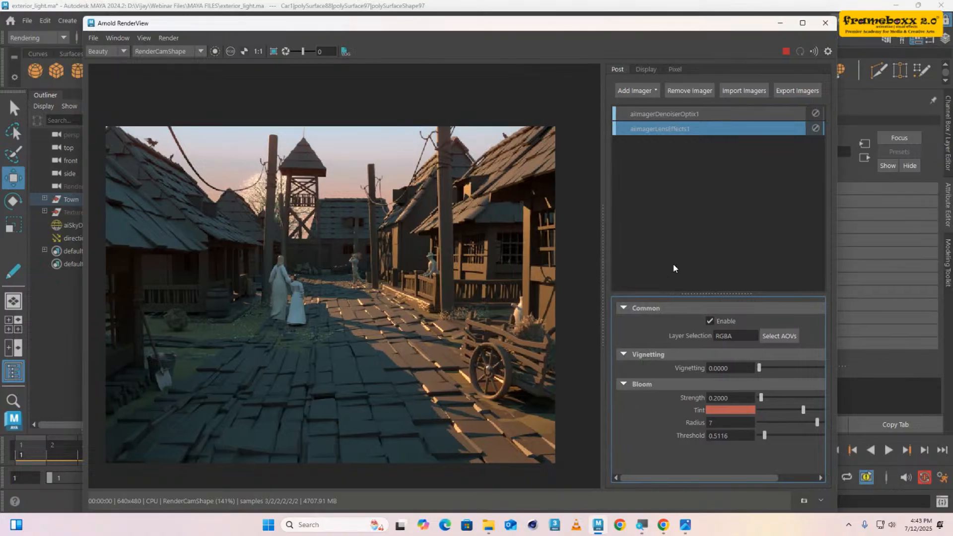
drag(605, 248, 595, 245)
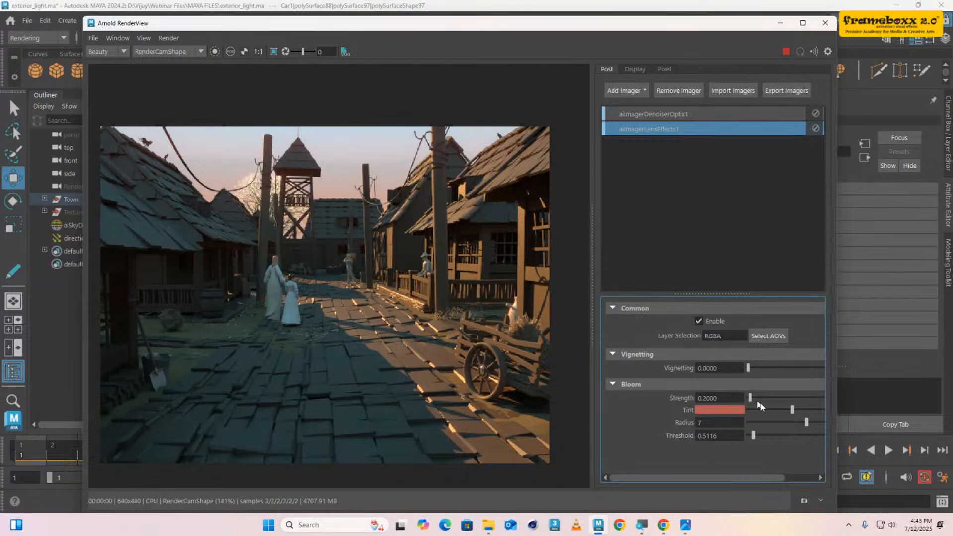
- Brighten the bloom tint slightly and set its strength to about 0.93 and threshold to 0.9
drag(793, 411, 797, 411)
drag(750, 398, 759, 400)
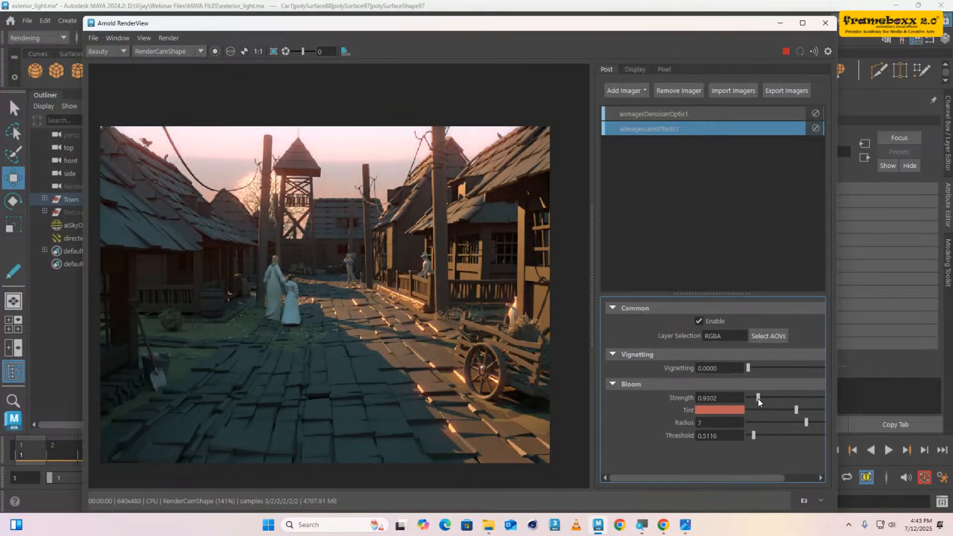
double_click(729, 436)
text(0.9)
key(Return)
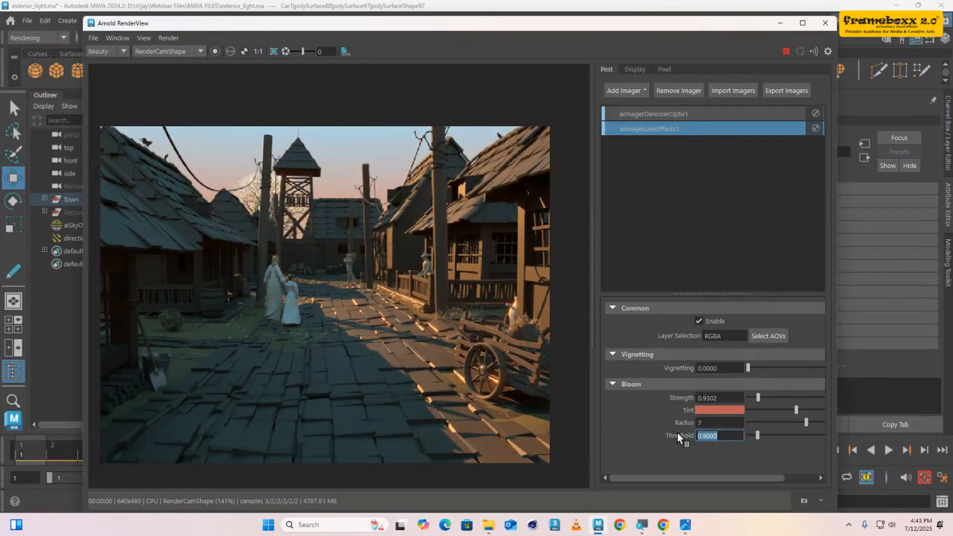
- Lower the bloom threshold to about 0.56 and raise its strength to about 3.26
drag(758, 436, 754, 437)
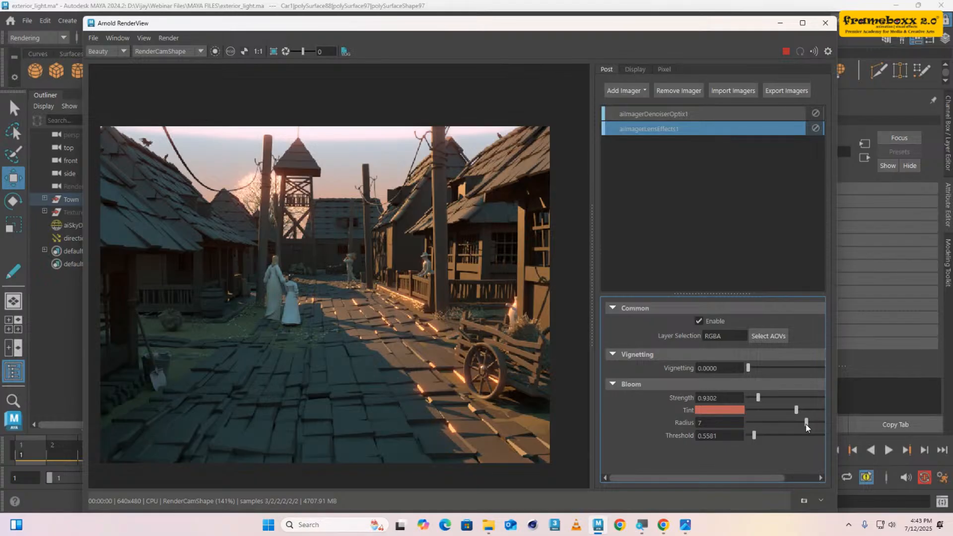
mouse_move(758, 397)
mouse_down()
mouse_move(818, 399)
mouse_move(761, 402)
mouse_up()
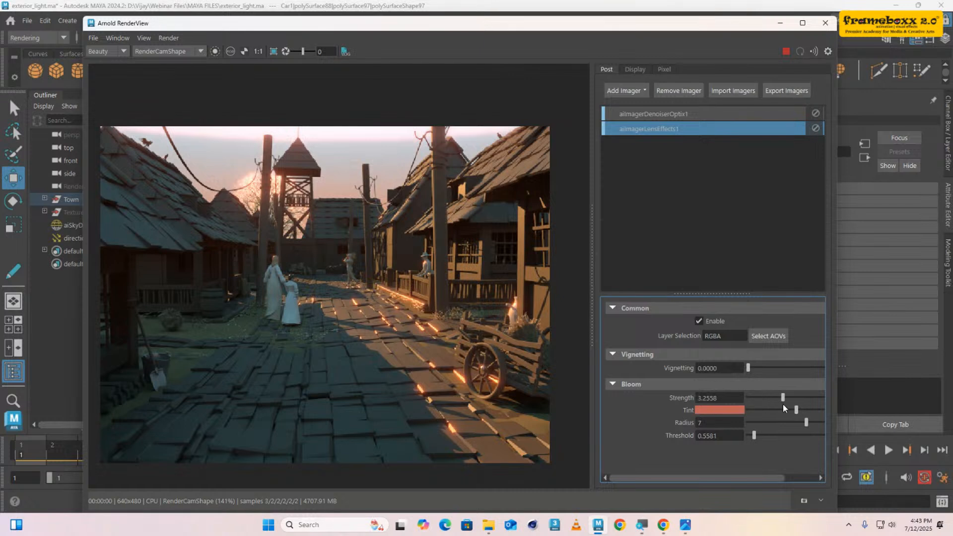
- Shift the bloom tint from red toward orange and set the bloom strength to 0.5
click(721, 411)
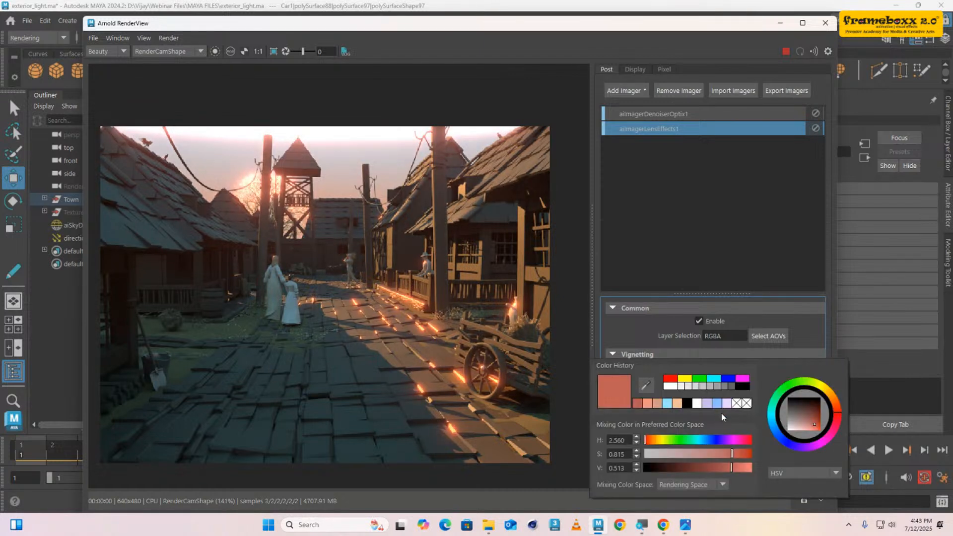
click(832, 396)
drag(832, 395, 839, 409)
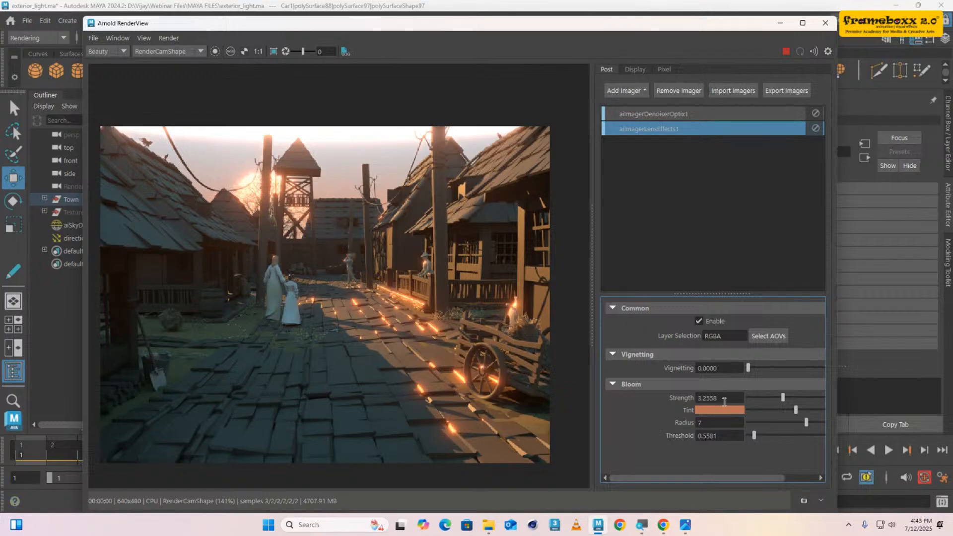
click(723, 398)
text(0.5)
key(Return)
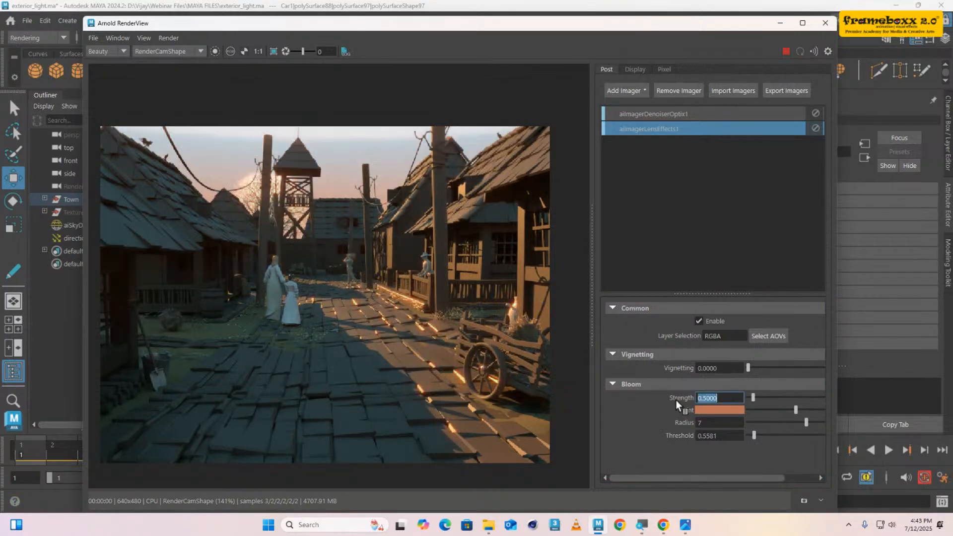
- Add a Color Correct imager to the render and widen the render window to fit its settings
click(645, 93)
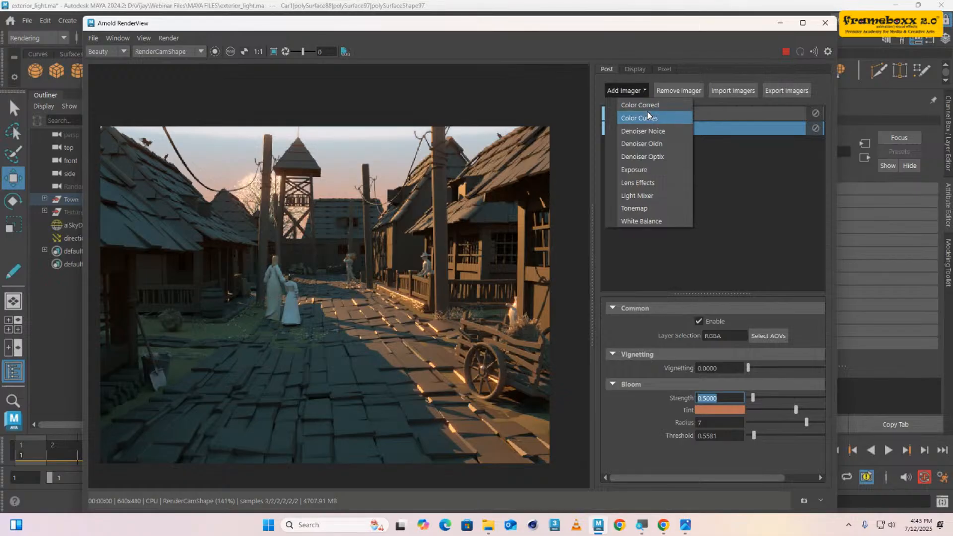
click(650, 107)
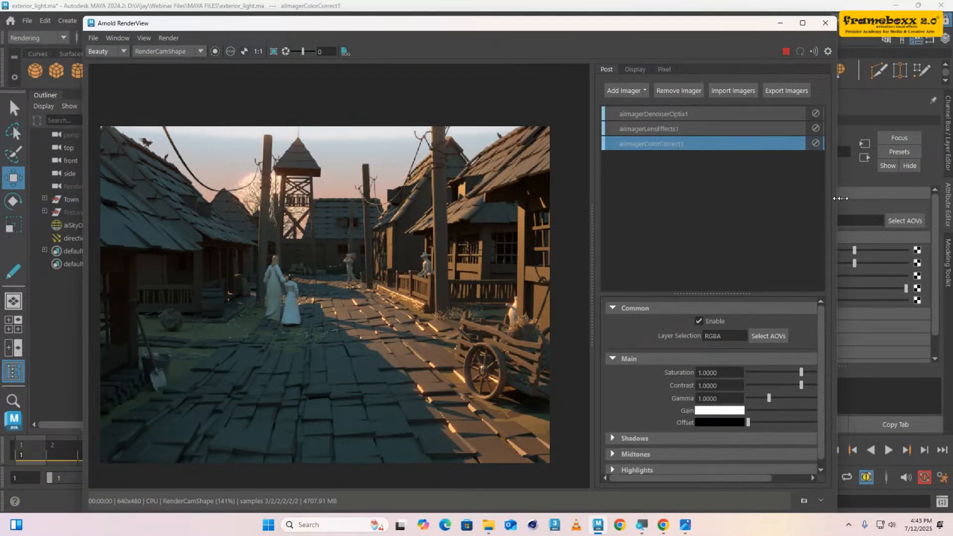
drag(836, 203, 880, 206)
drag(639, 265, 602, 265)
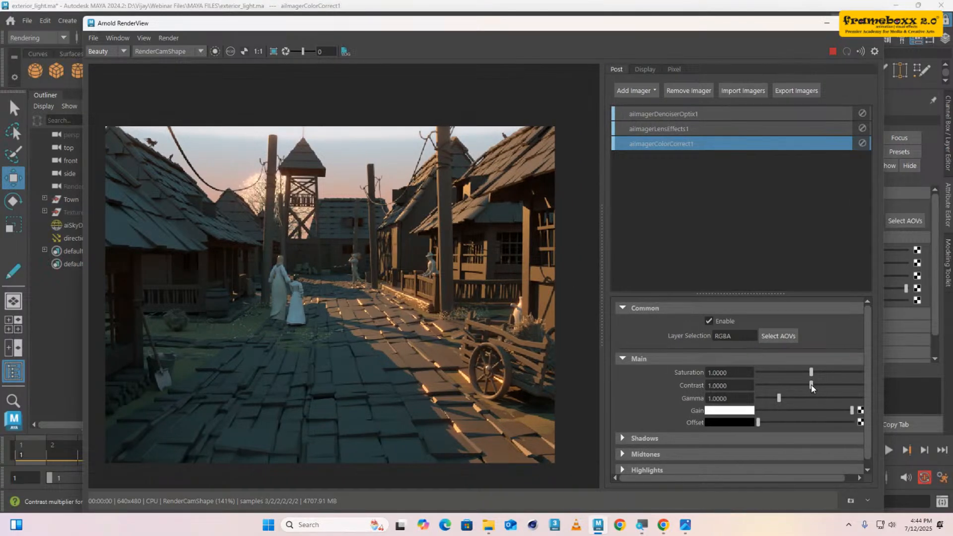
- Set the color correction's contrast to about 1.23, saturation to about 1.15 and gamma to about 1.05
drag(812, 385, 824, 387)
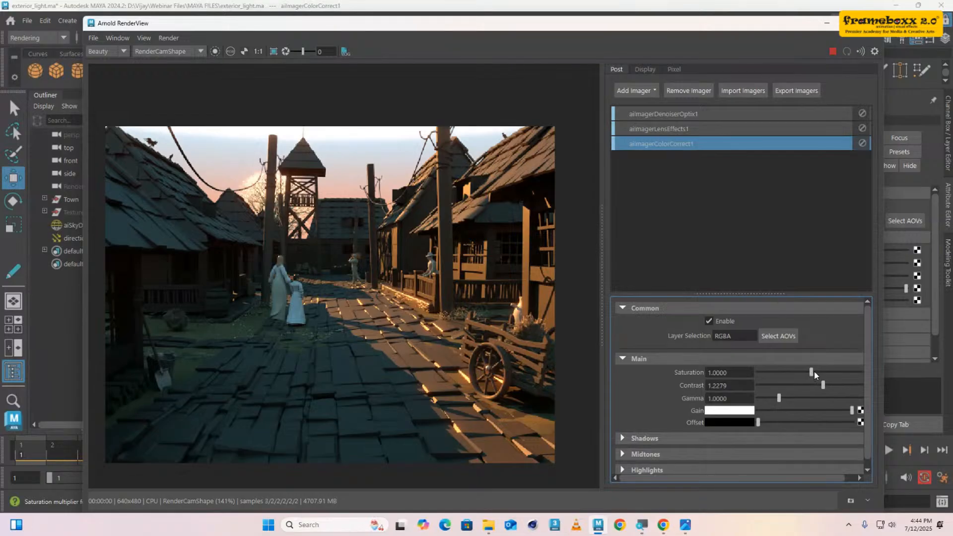
drag(813, 372, 824, 372)
drag(818, 375, 820, 374)
click(781, 398)
- Add a Color Curves imager and give its RGB ramp a highlight point and a shadow point at about position 0.179, value 0.145
click(652, 90)
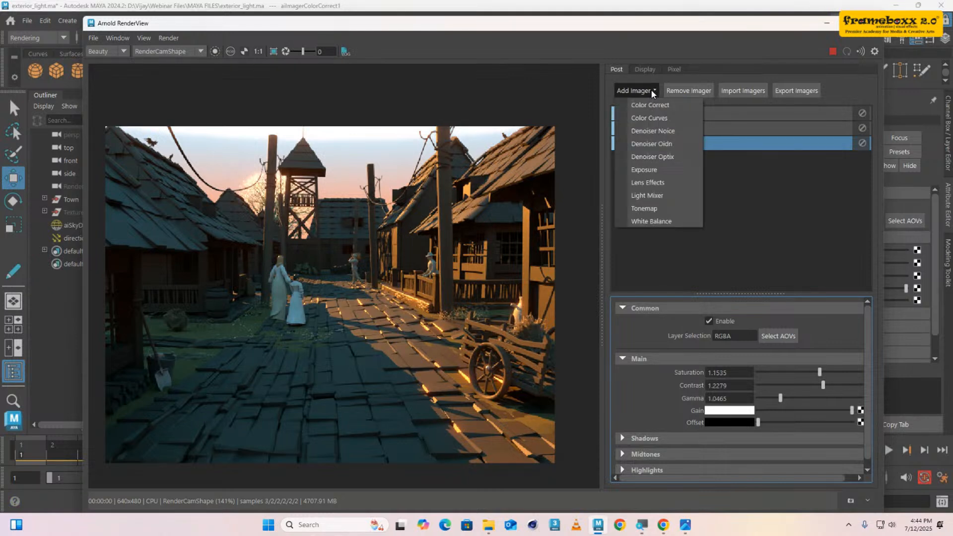
click(656, 118)
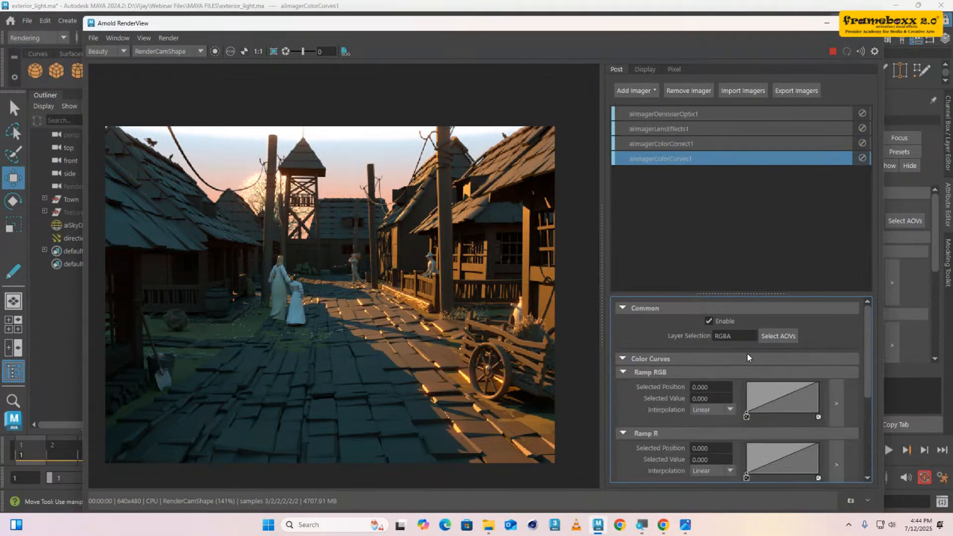
click(800, 389)
click(761, 410)
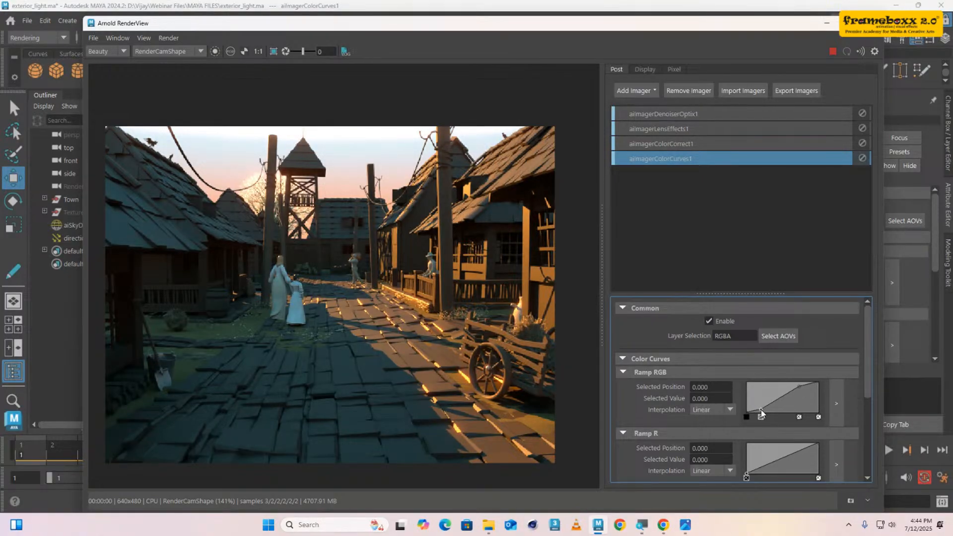
drag(762, 411, 760, 408)
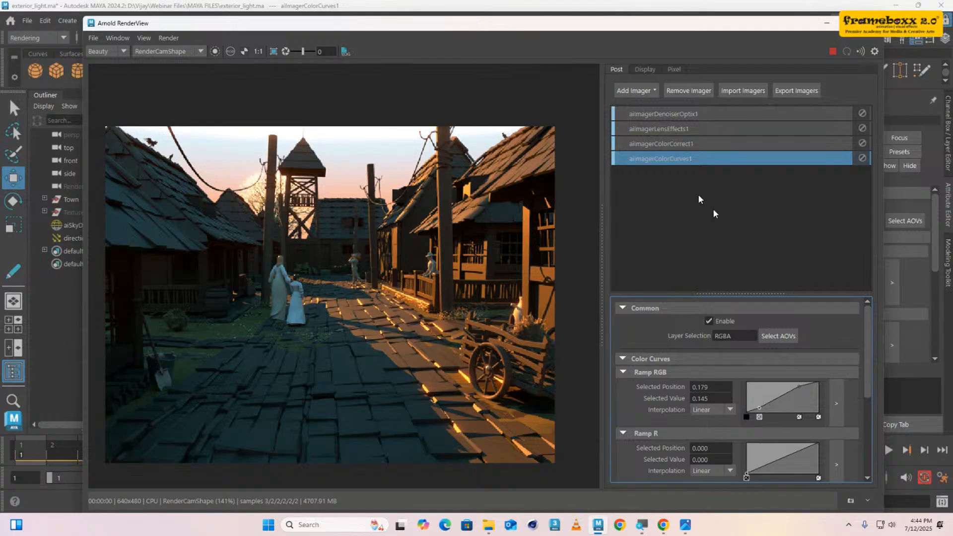
- Set the gamma of the Color Correct imager to 1.25
click(678, 145)
double_click(730, 399)
text(1)
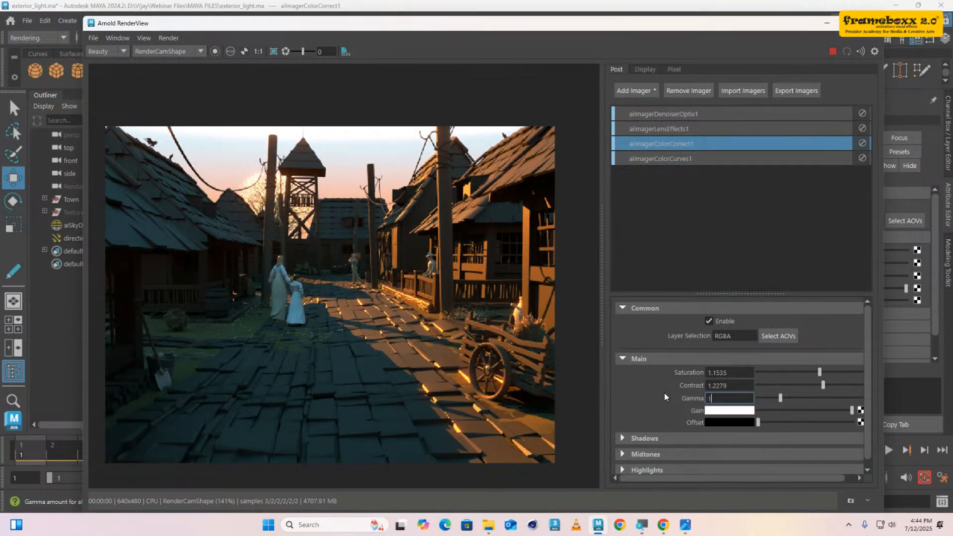
text(.25)
key(Return)
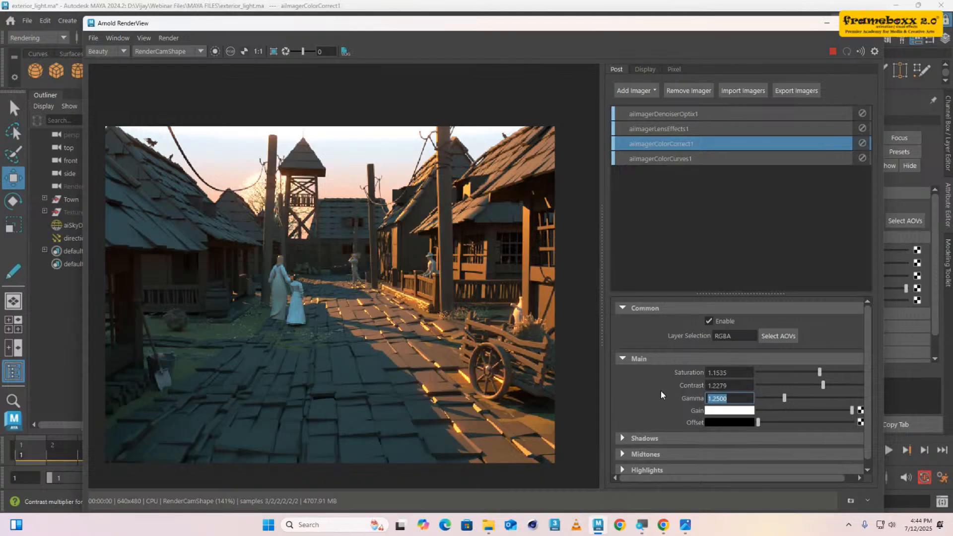
drag(262, 23, 415, 386)
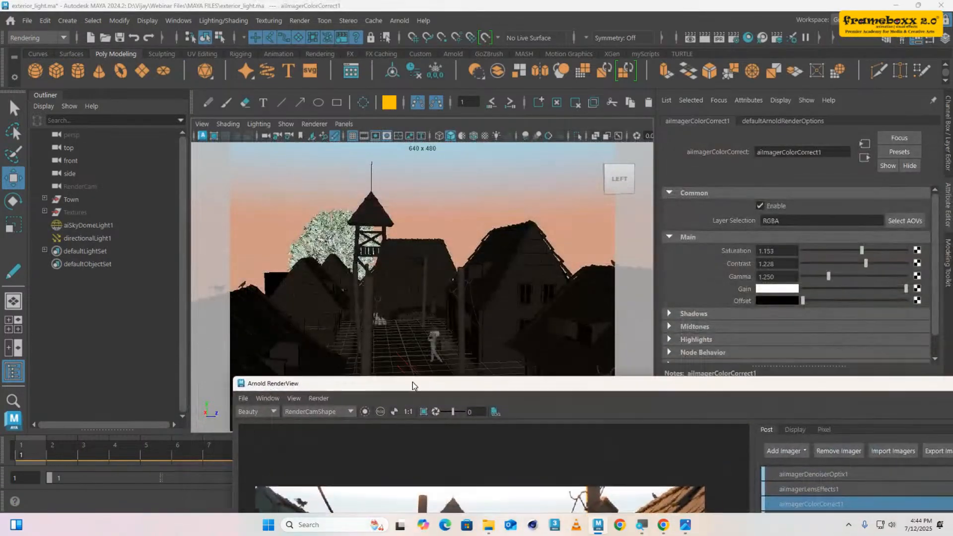
click(399, 20)
mouse_move(416, 102)
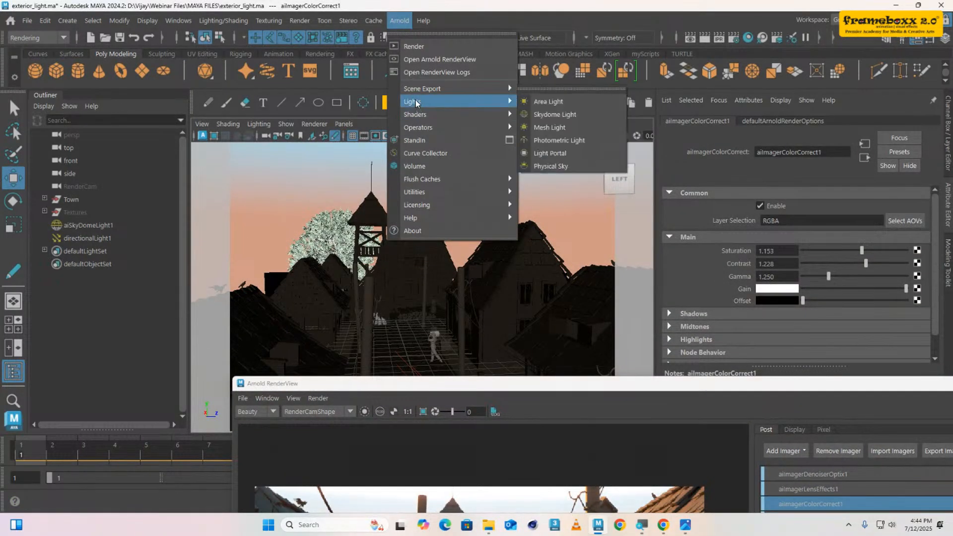
click(601, 386)
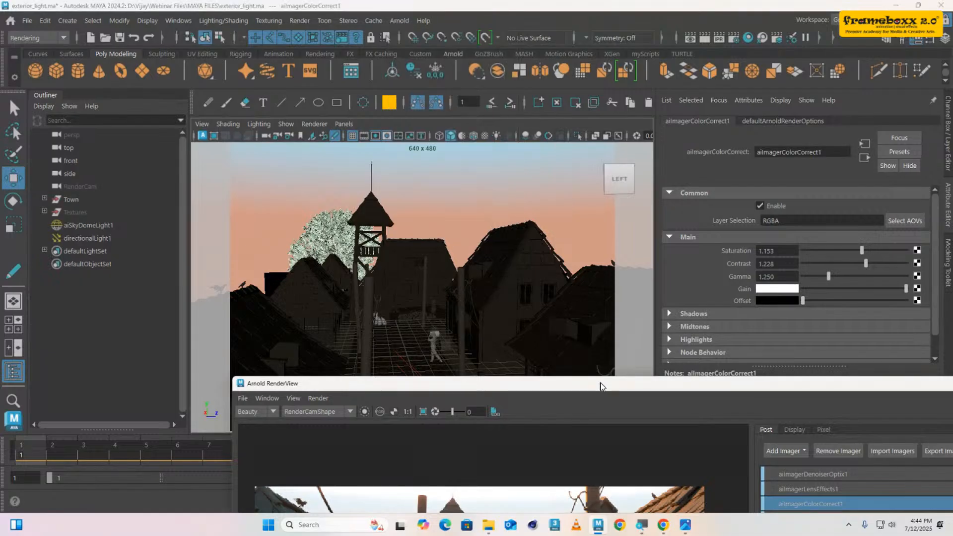
drag(600, 386, 435, 73)
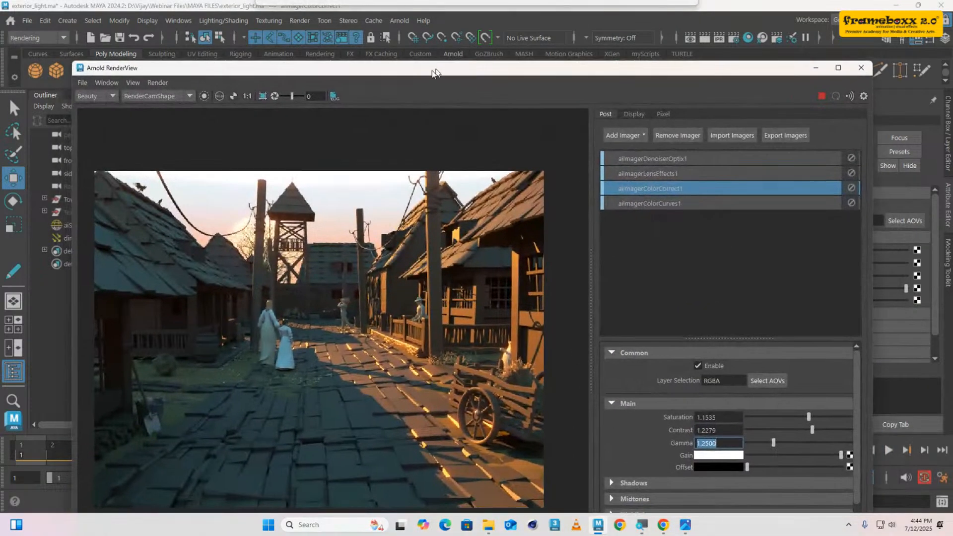
- Examine the graded village render at actual size and closer up around the watchtower and street
click(248, 95)
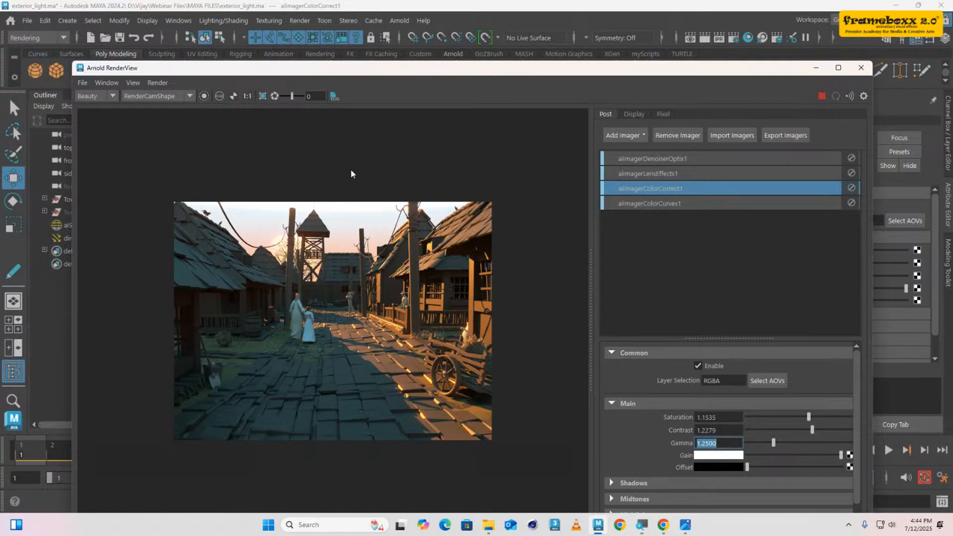
scroll(343, 218, up, 3)
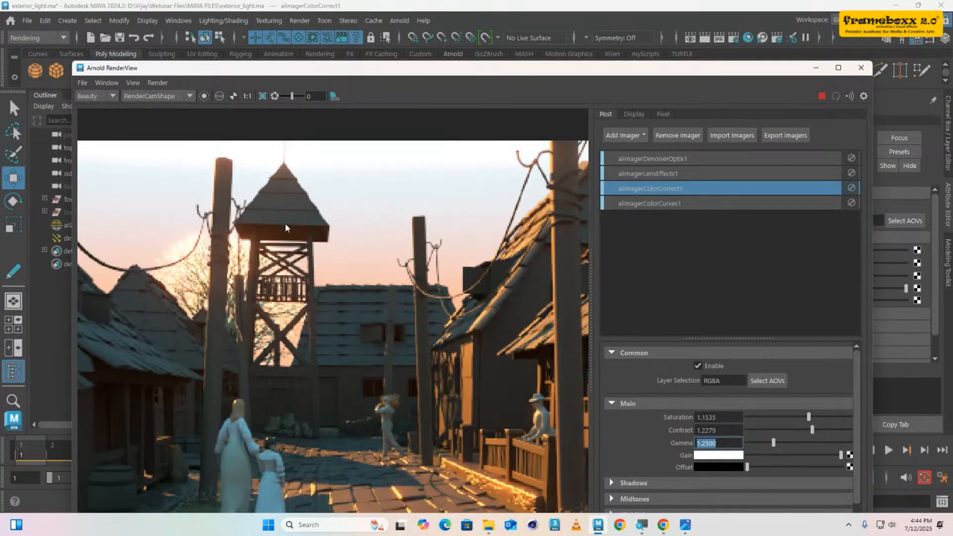
scroll(321, 221, down, 3)
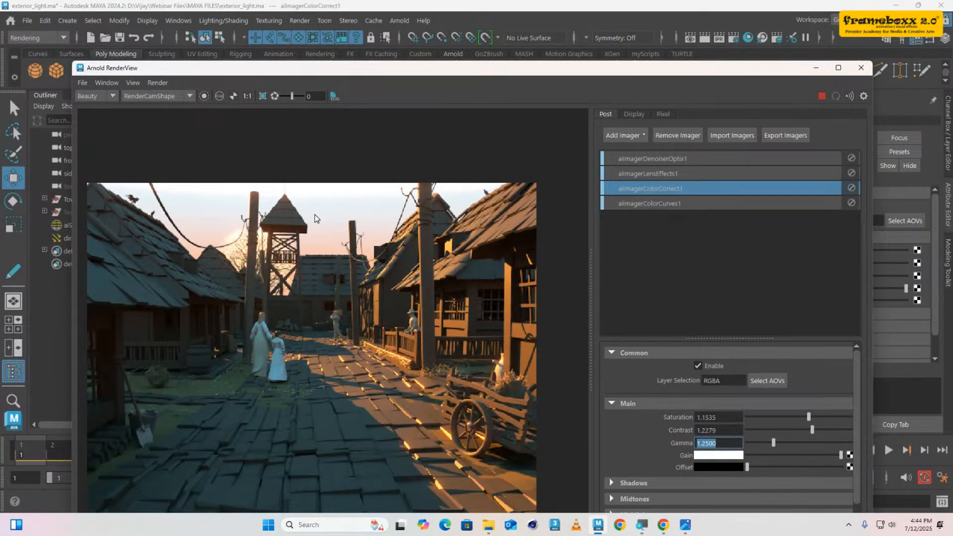
scroll(314, 215, up, 1)
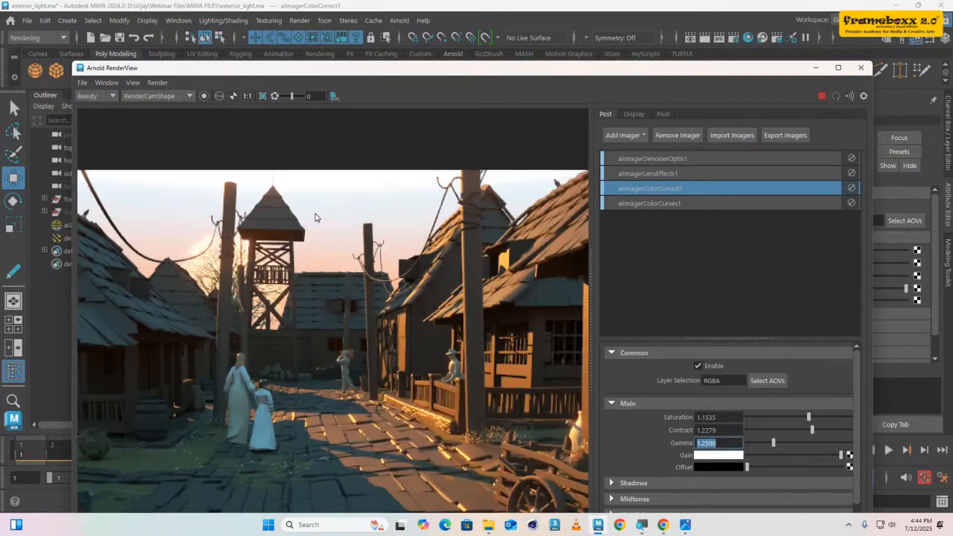
scroll(315, 215, down, 1)
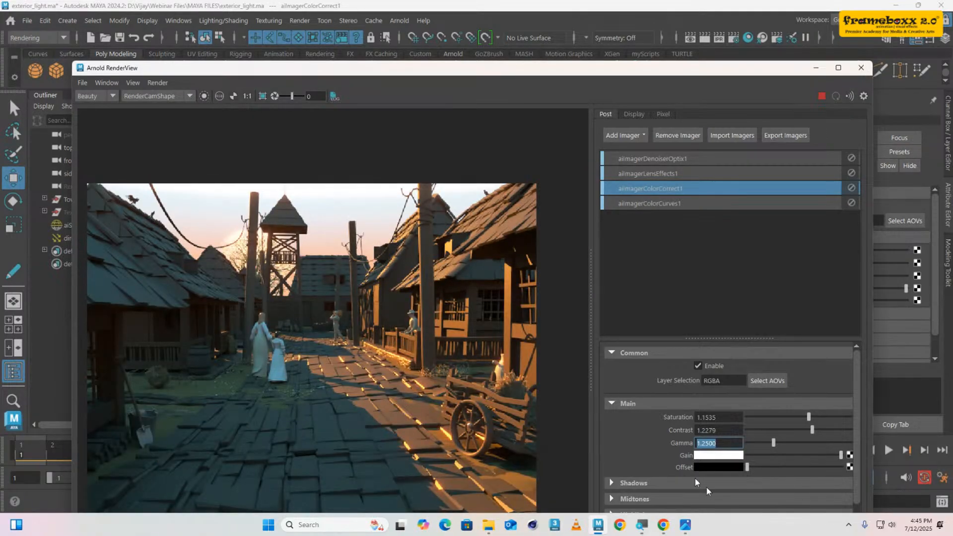
- Switch to the Exterior Lighting - 01.jpg reference photo, examine its sunset sky and distant haze up close, and return to Maya
mouse_move(684, 529)
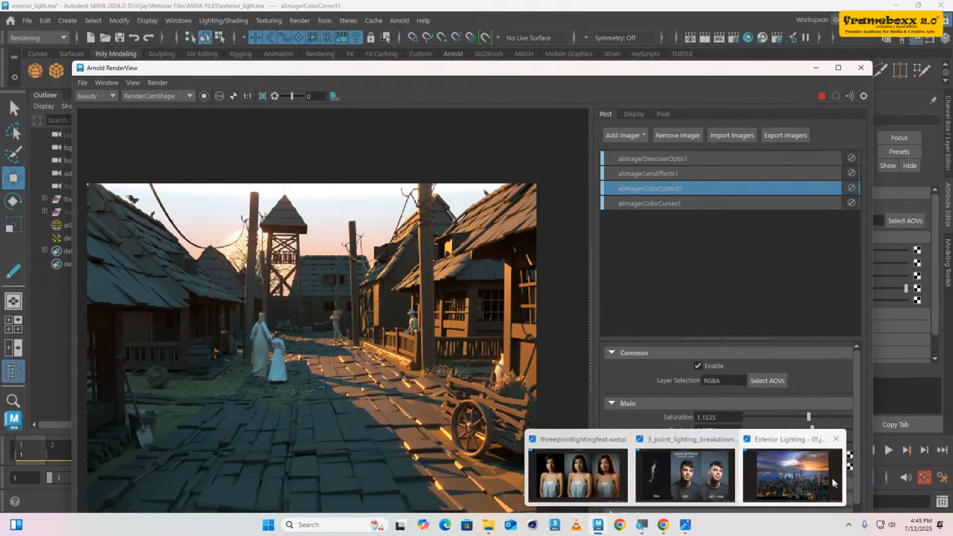
click(805, 477)
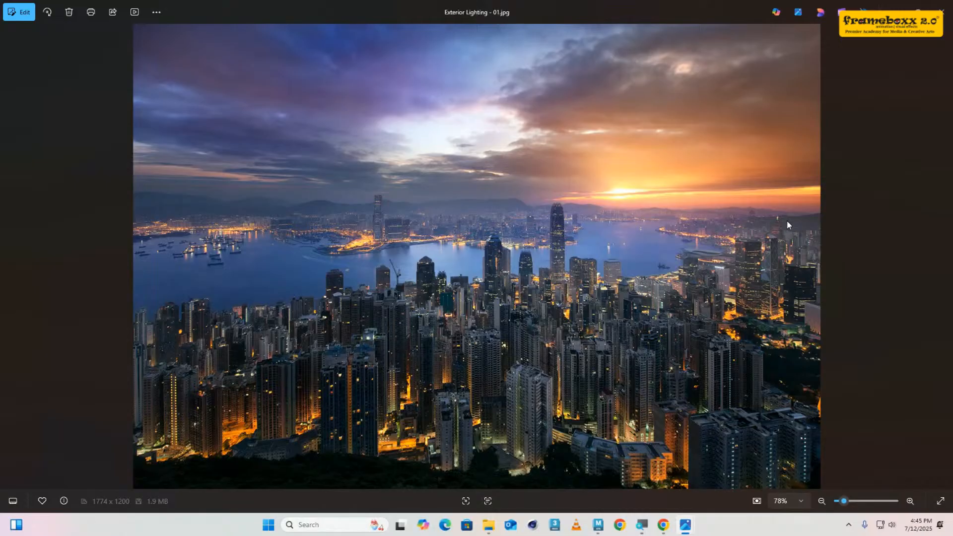
scroll(503, 211, up, 4)
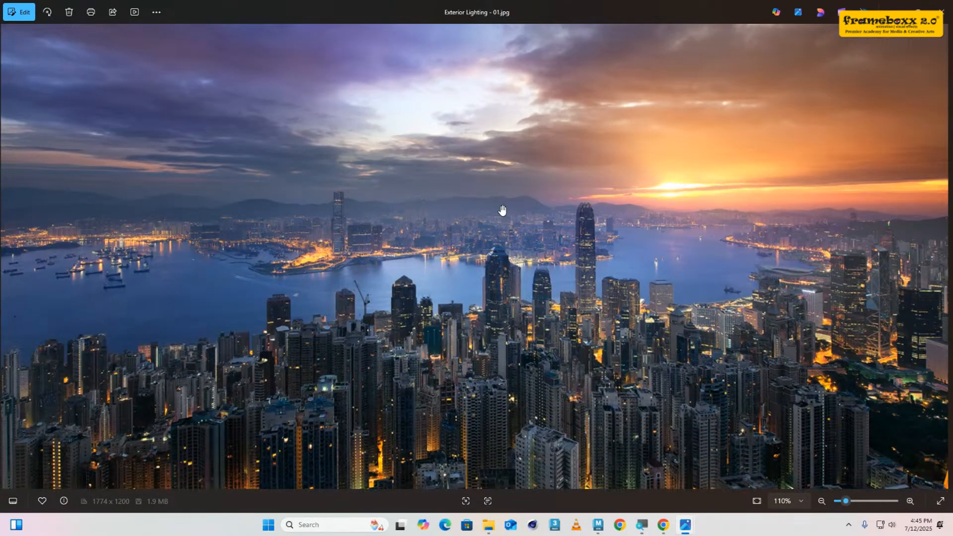
scroll(503, 211, up, 3)
drag(604, 231, 442, 225)
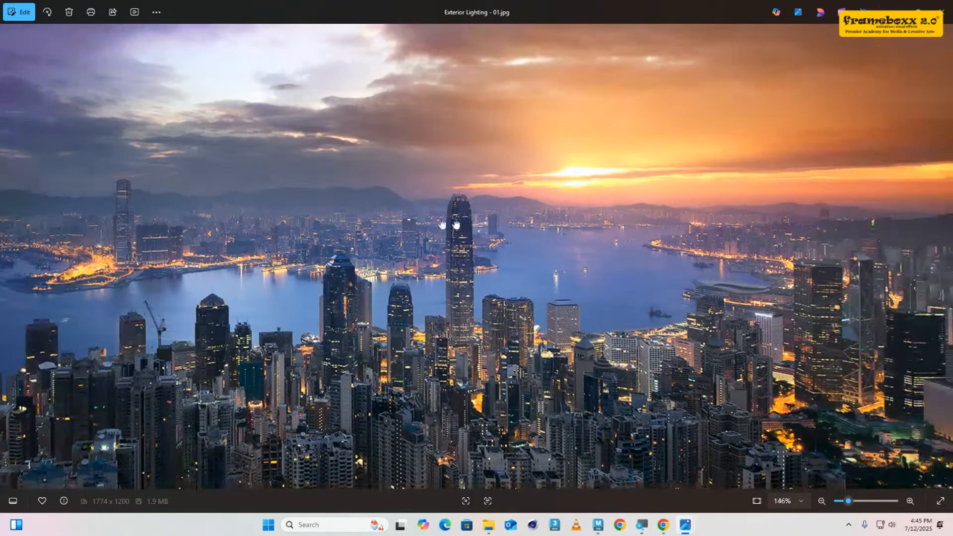
drag(166, 208, 502, 214)
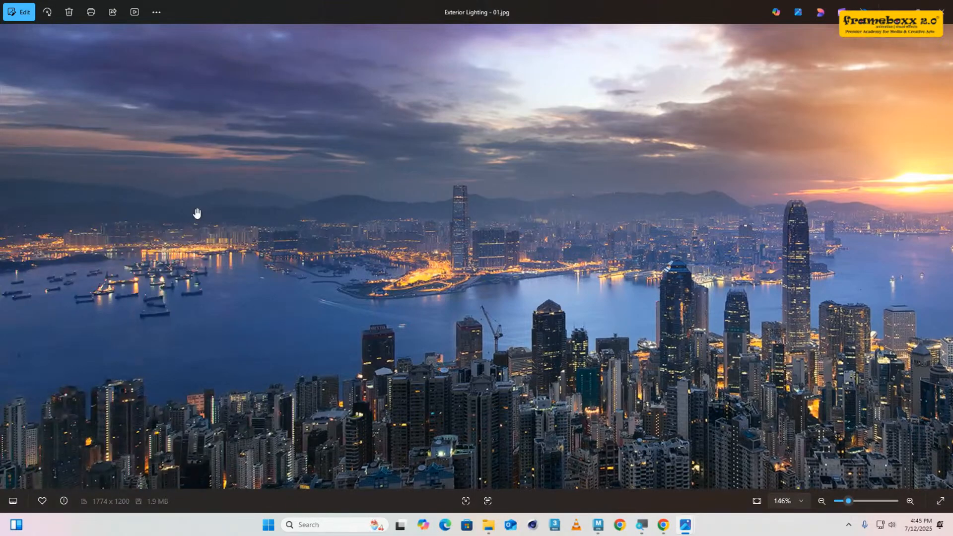
scroll(197, 213, down, 5)
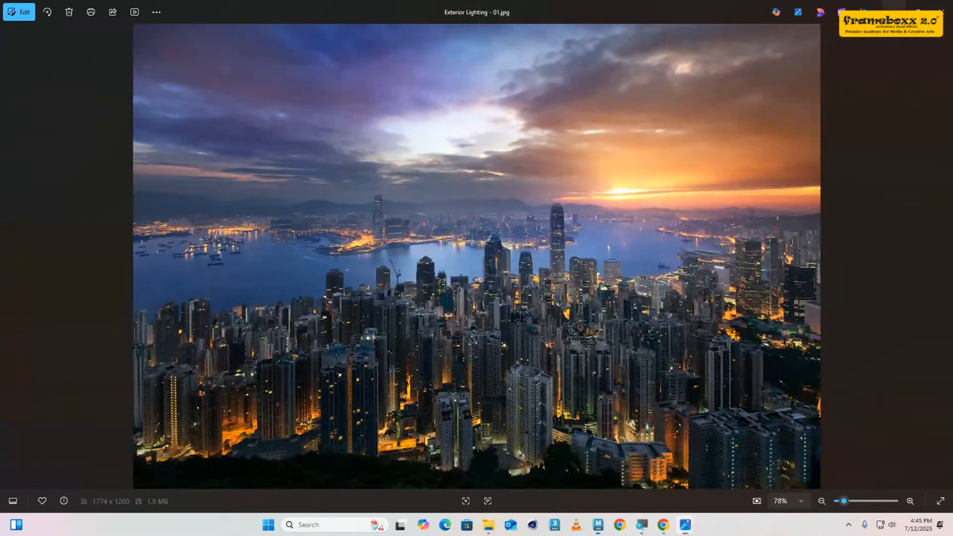
click(894, 10)
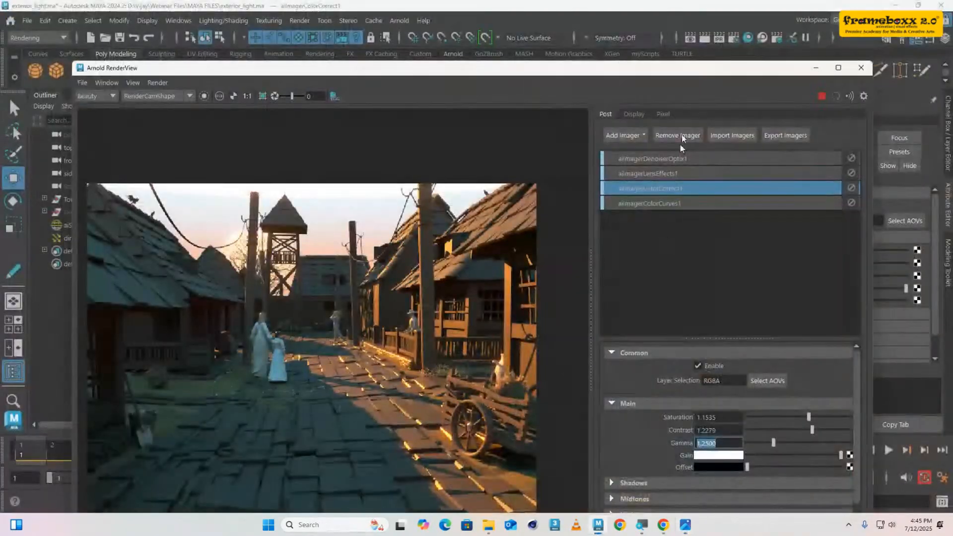
- Add the Z depth pass to the active AOVs in the Arnold render settings
click(735, 38)
scroll(190, 425, down, 8)
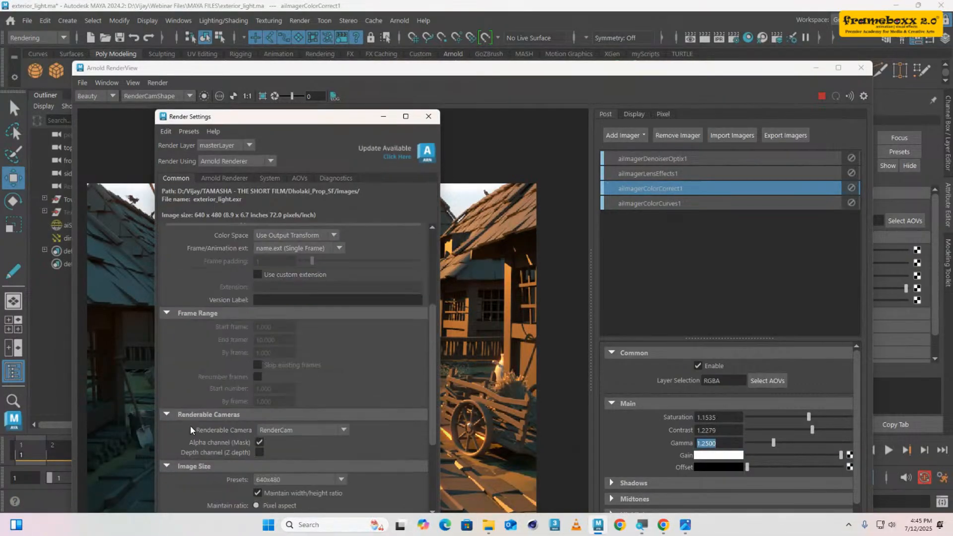
click(235, 176)
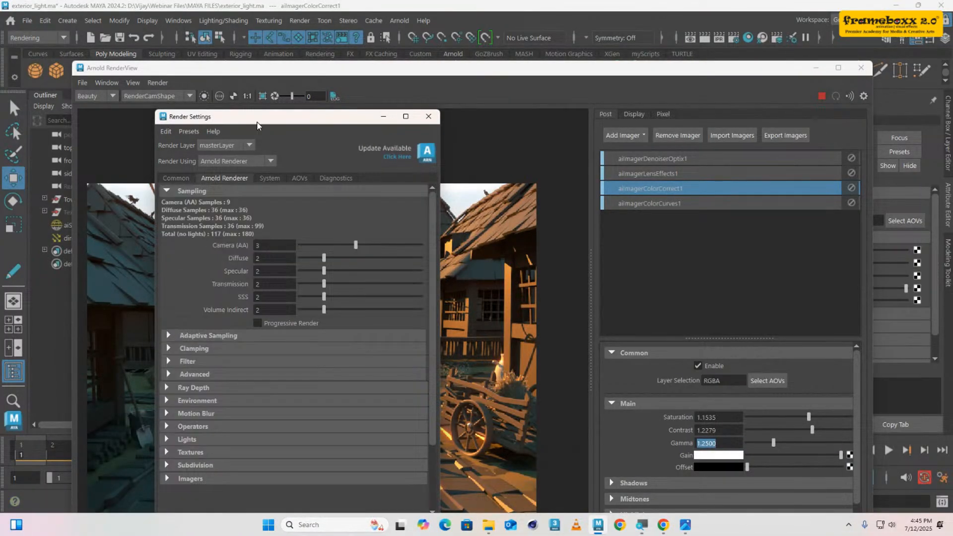
drag(254, 119, 311, 112)
click(253, 392)
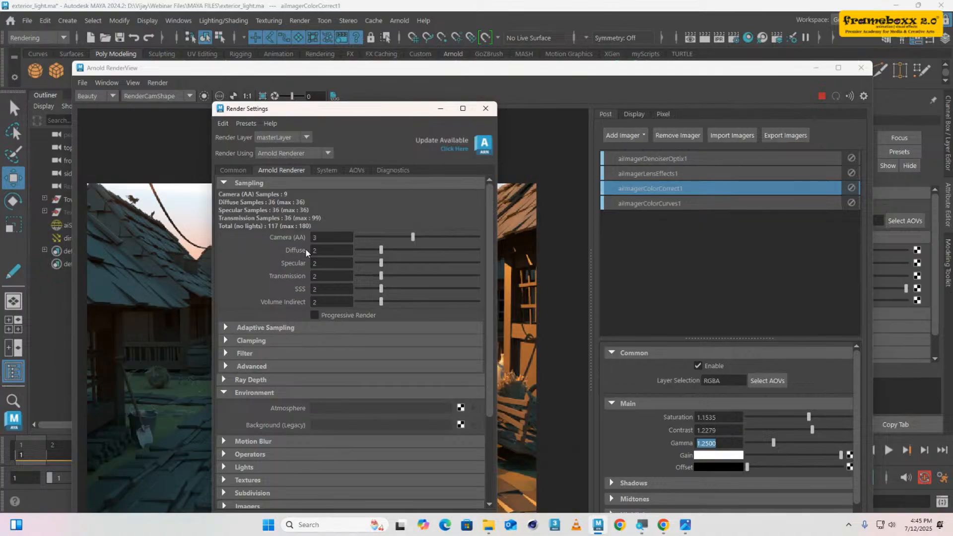
click(353, 171)
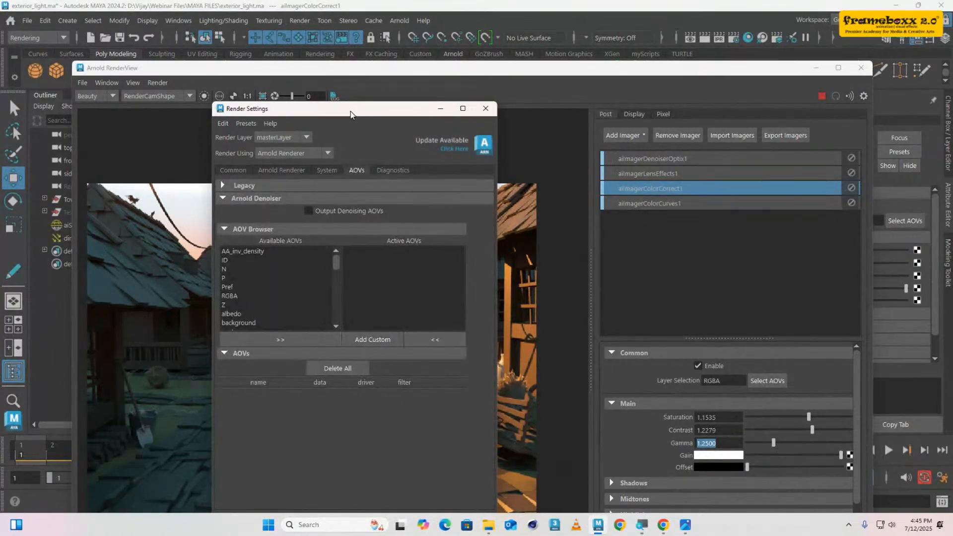
drag(351, 111, 458, 109)
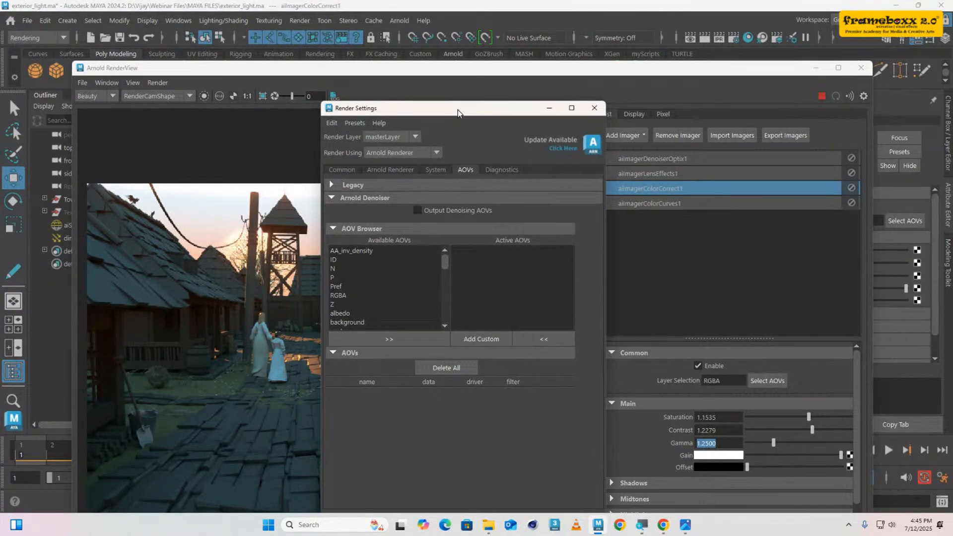
click(333, 305)
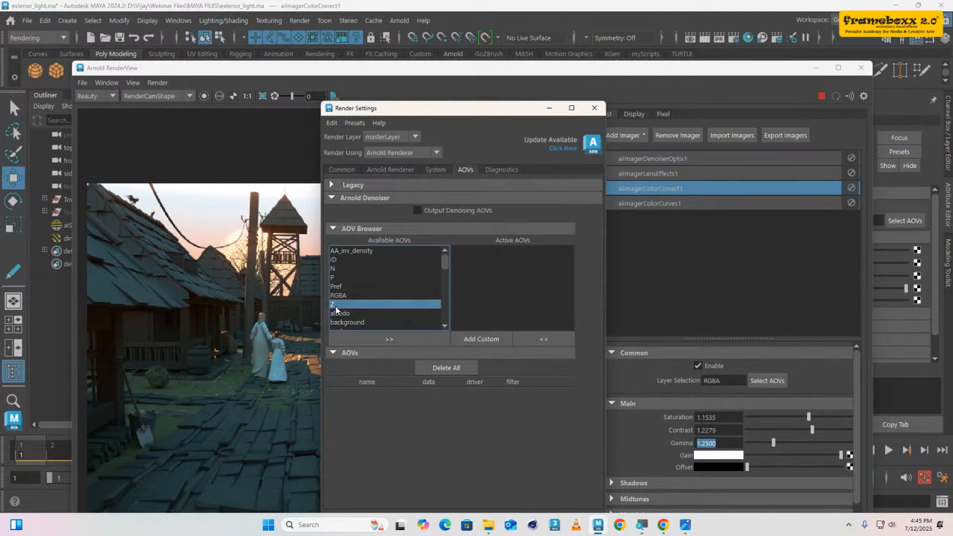
click(390, 339)
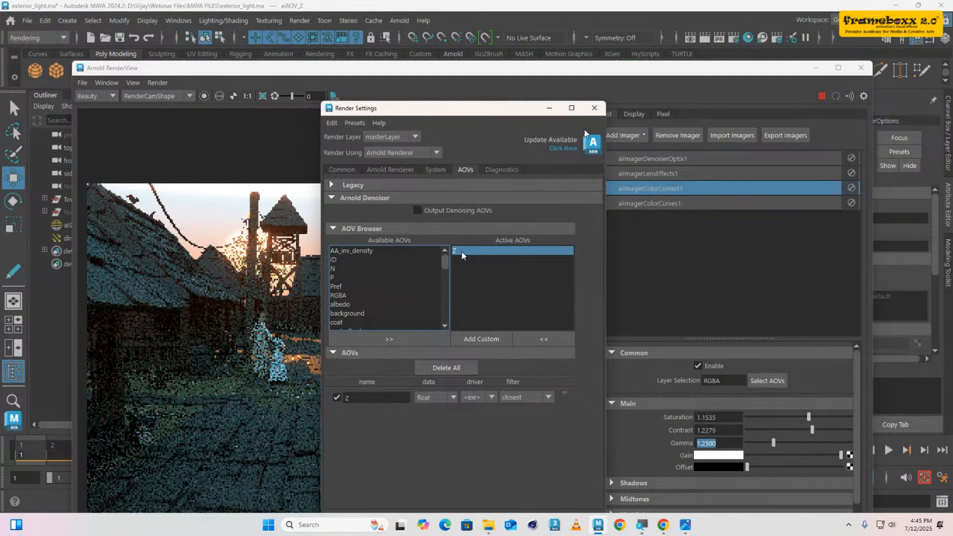
click(595, 109)
- Display the Z pass in the RenderView and lower the preview exposure to -5 to examine the scene depth
click(101, 95)
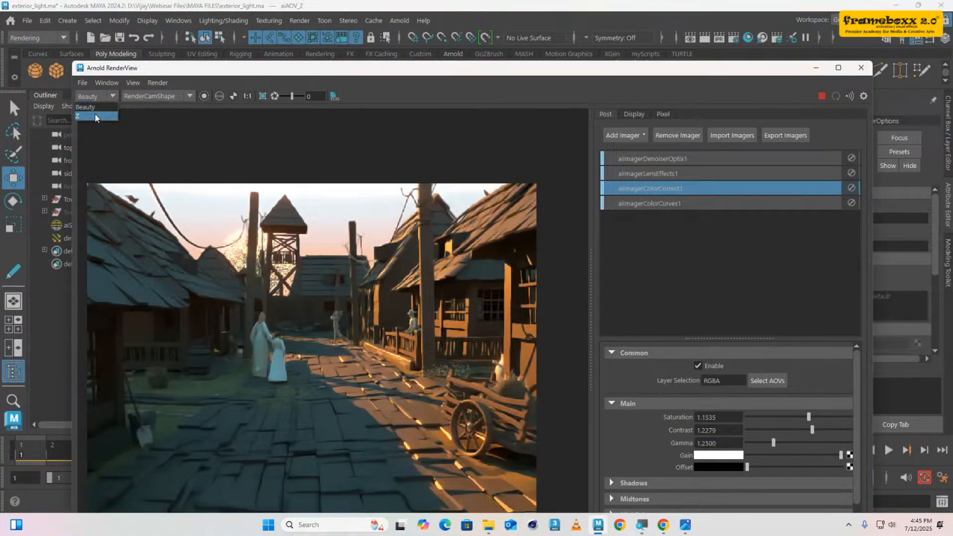
click(95, 116)
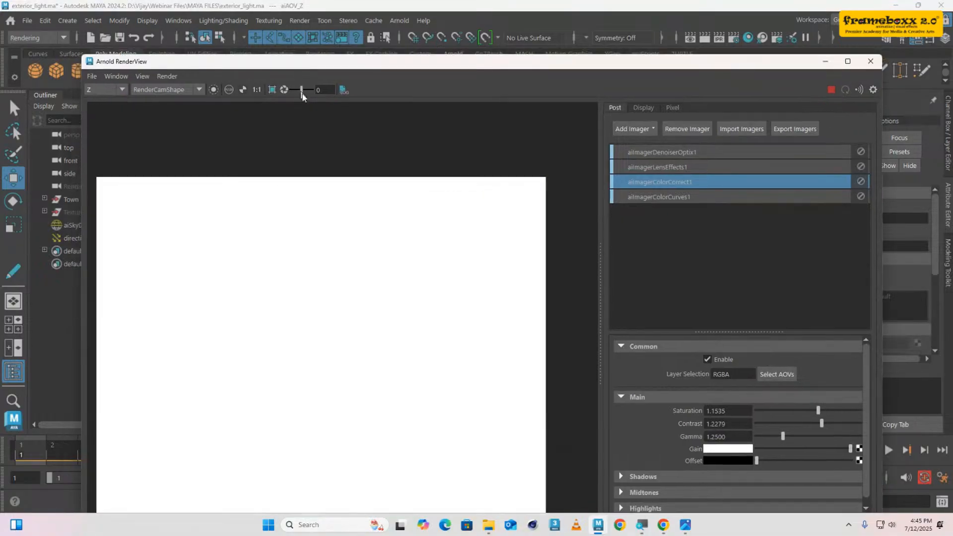
drag(302, 93, 302, 94)
drag(300, 91, 322, 103)
text(2)
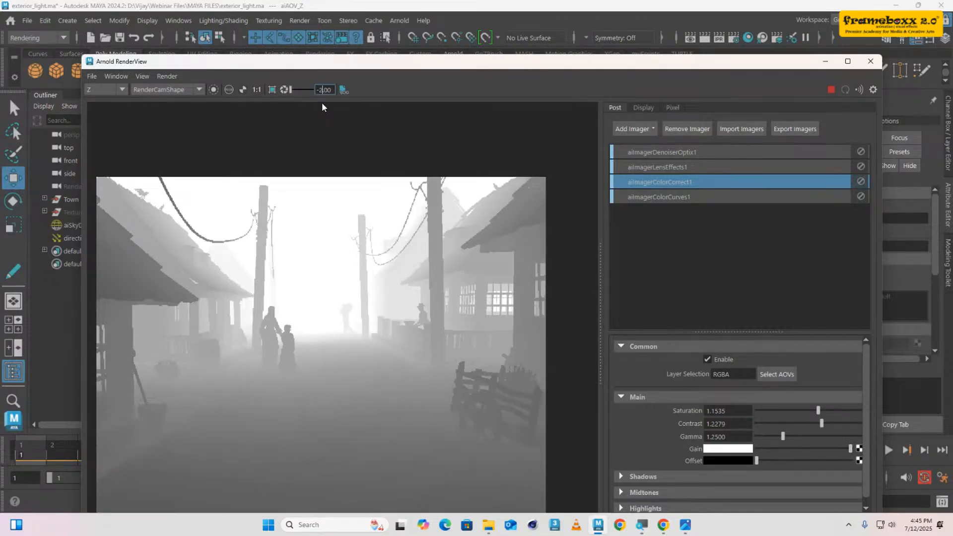
key(Return)
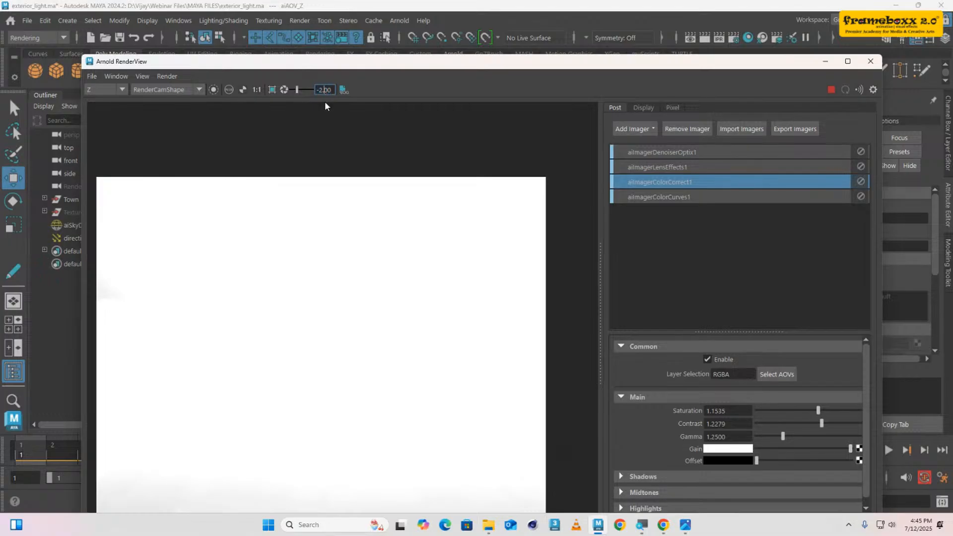
key(Return)
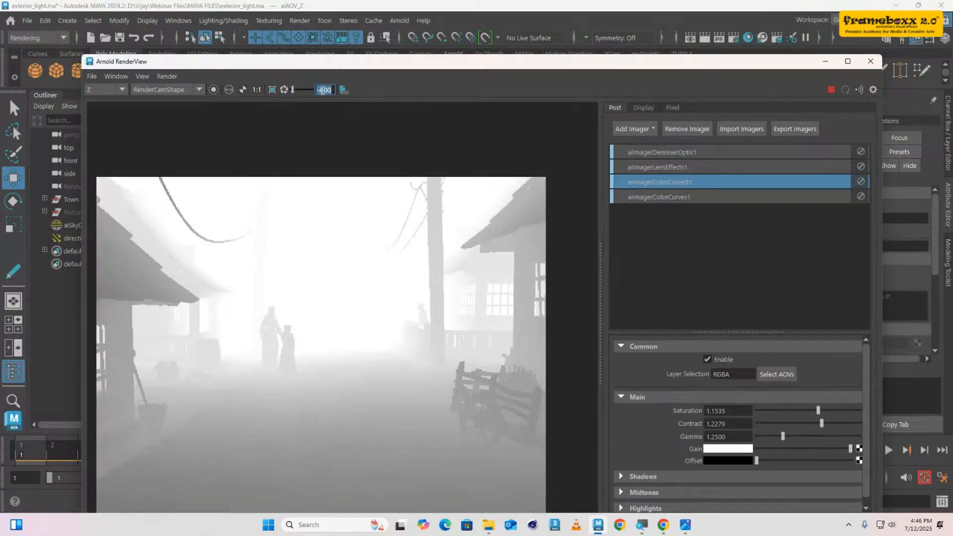
text(3)
key(Return)
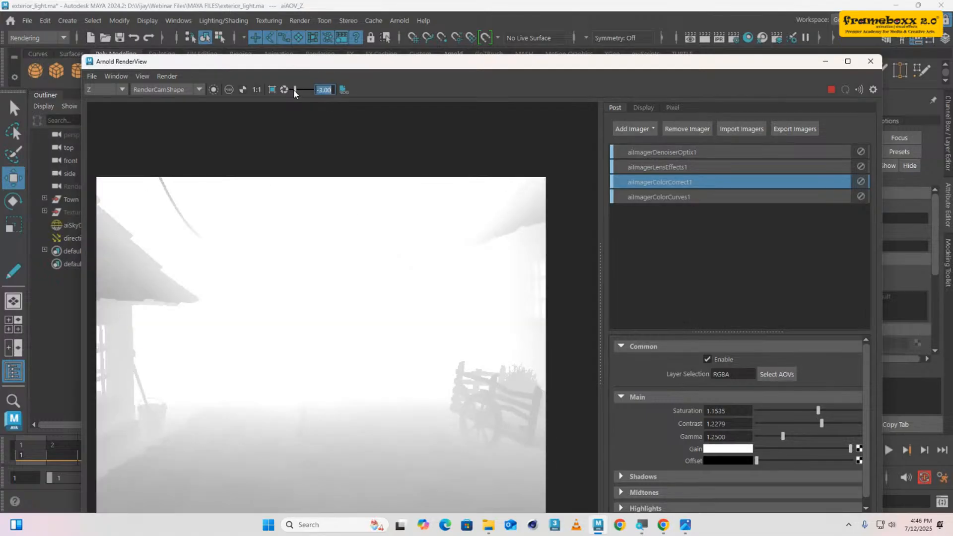
drag(294, 90, 288, 88)
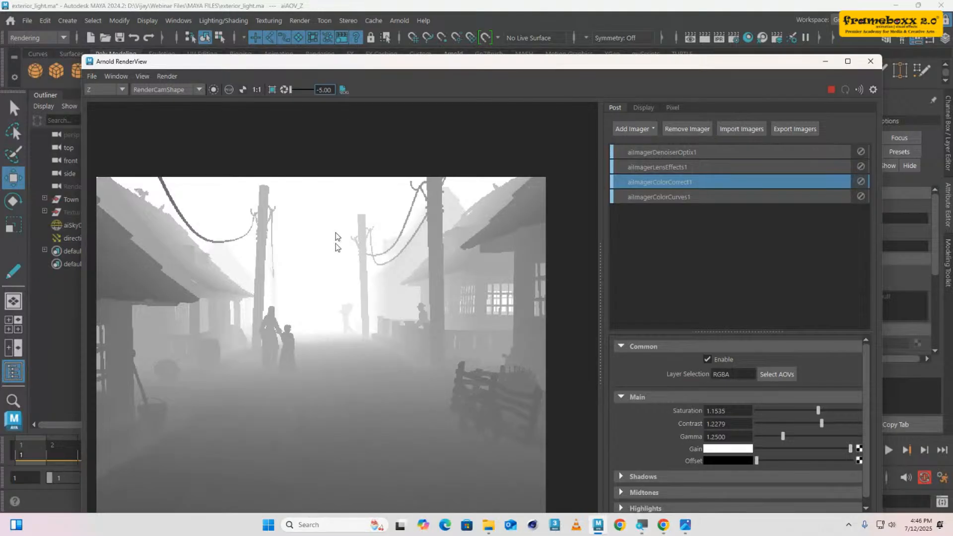
- Reset the preview exposure to 0 and switch the RenderView back to the Beauty pass
double_click(317, 90)
text(0)
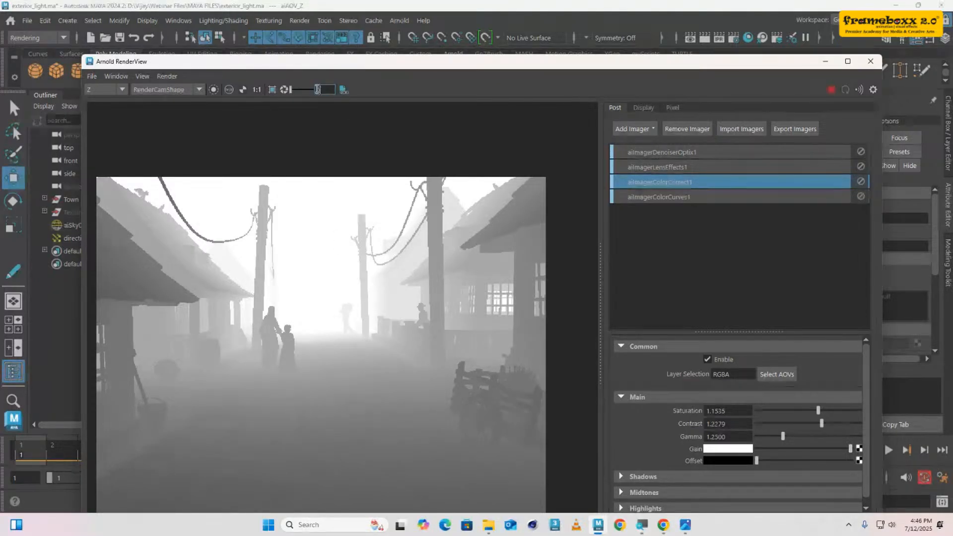
key(Return)
click(103, 91)
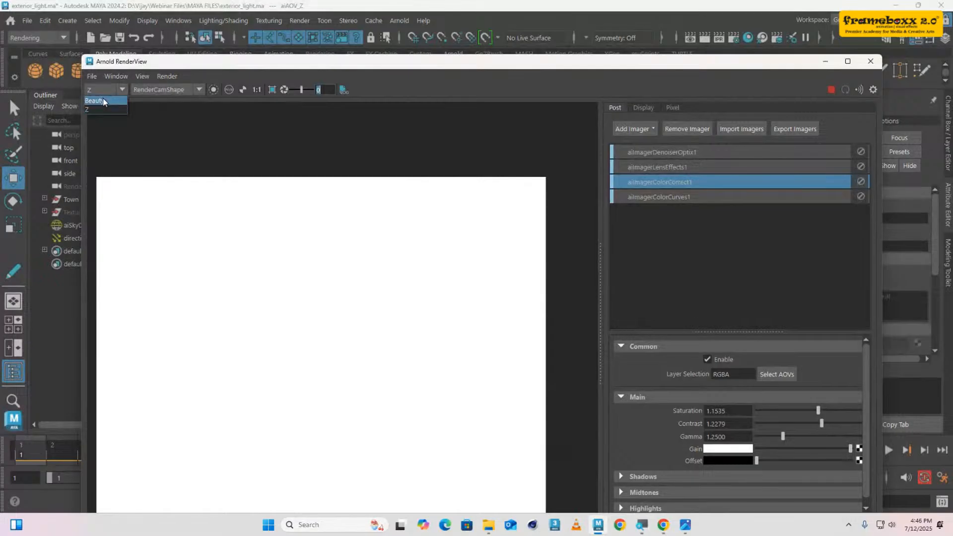
click(104, 101)
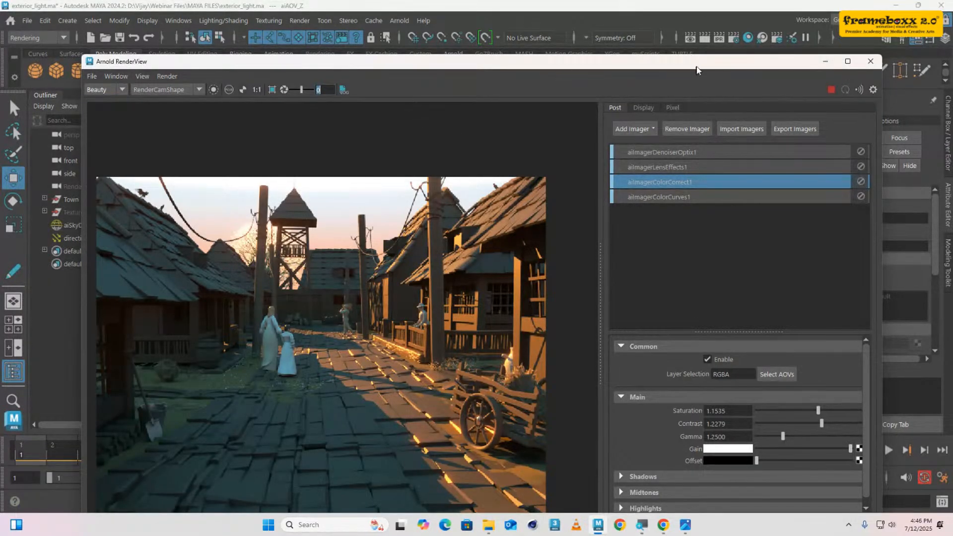
- Look through the other available AOVs in the render settings
click(735, 38)
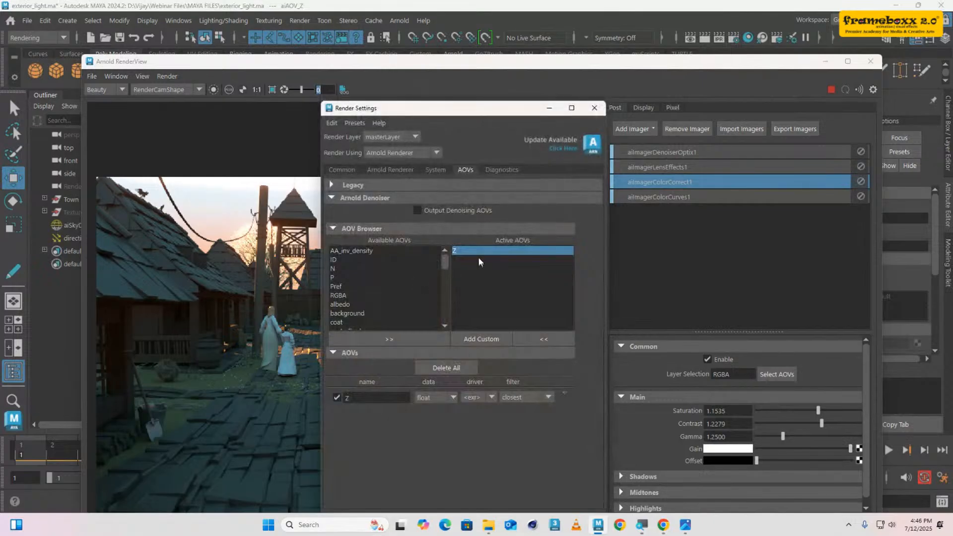
scroll(352, 293, down, 4)
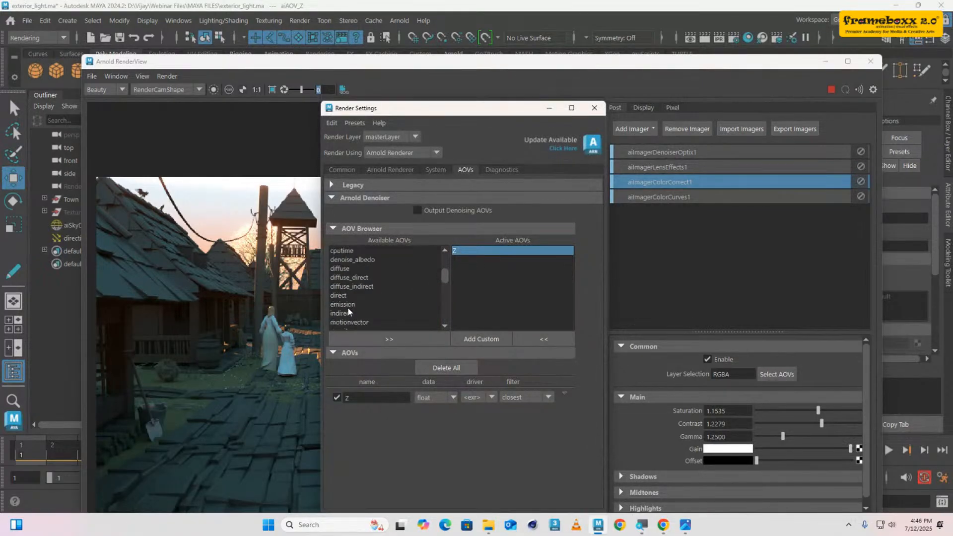
click(594, 108)
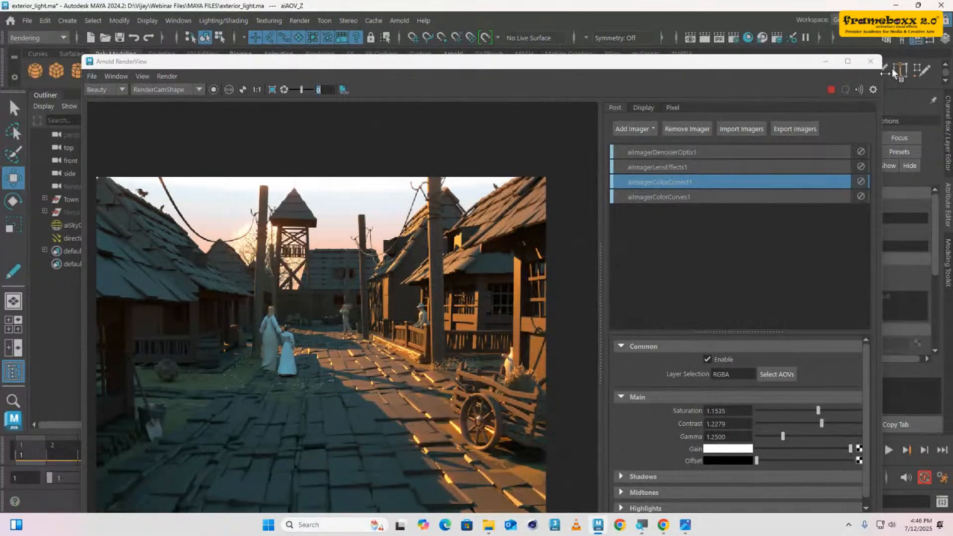
- Stop the live render and delete directionalLight1, the sunlight, from the scene
click(825, 61)
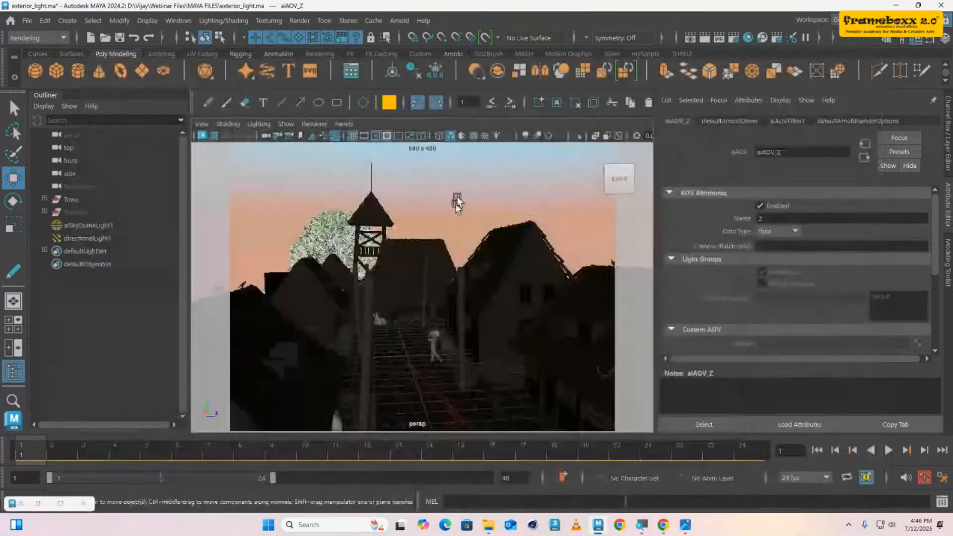
click(42, 503)
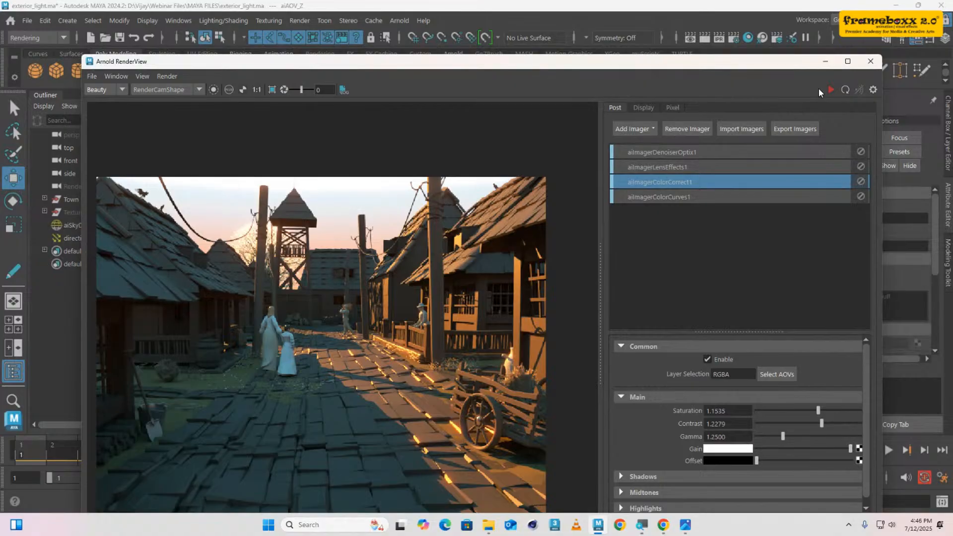
click(826, 62)
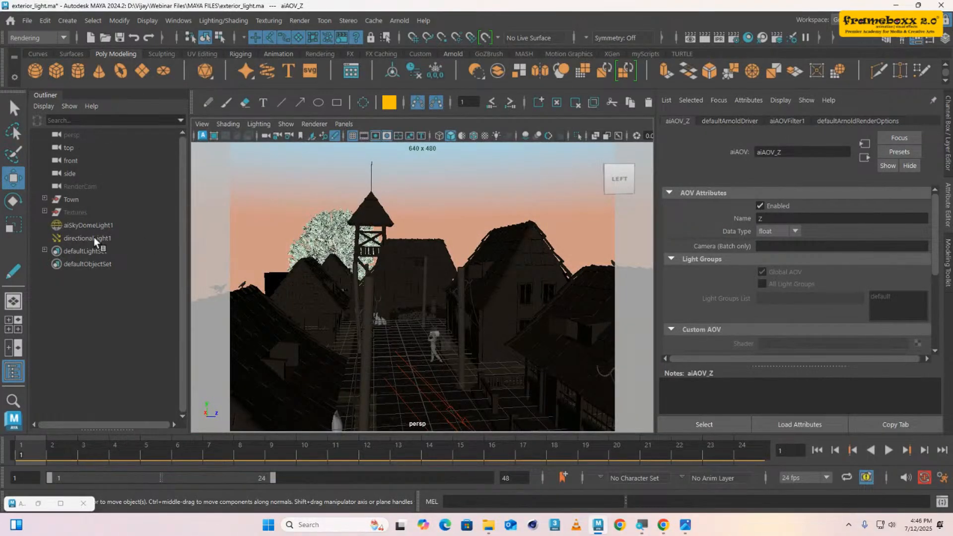
click(95, 238)
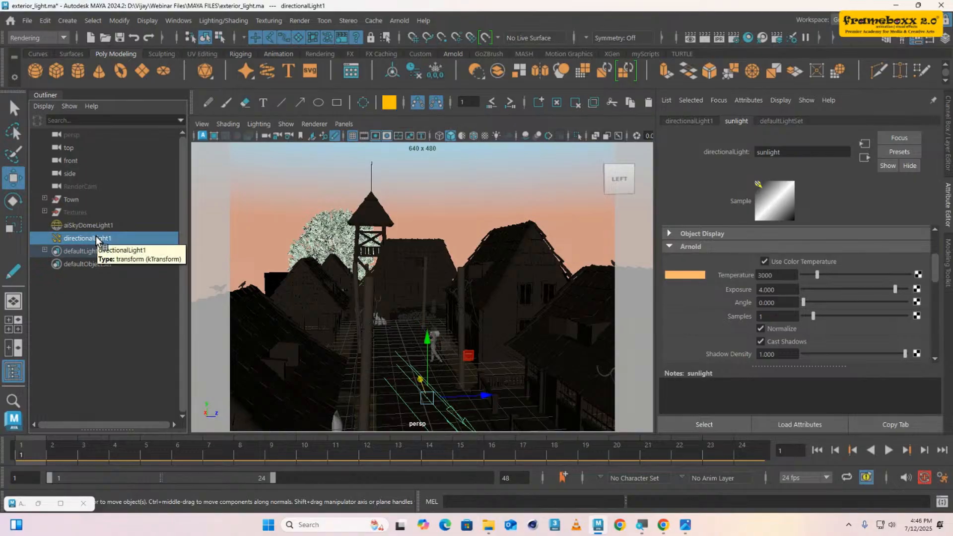
key(Delete)
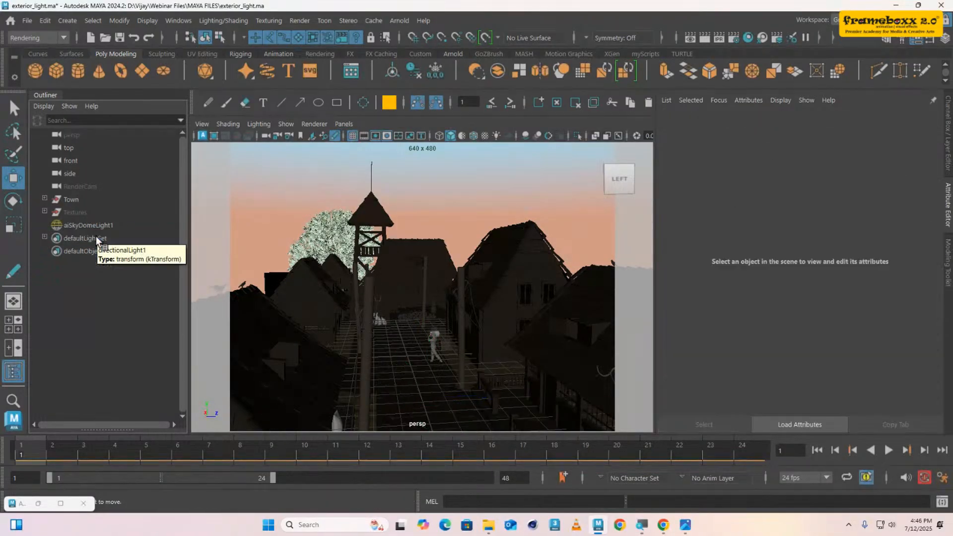
- Break the ramp connection on the color of aiSkyDomeLight1
click(99, 225)
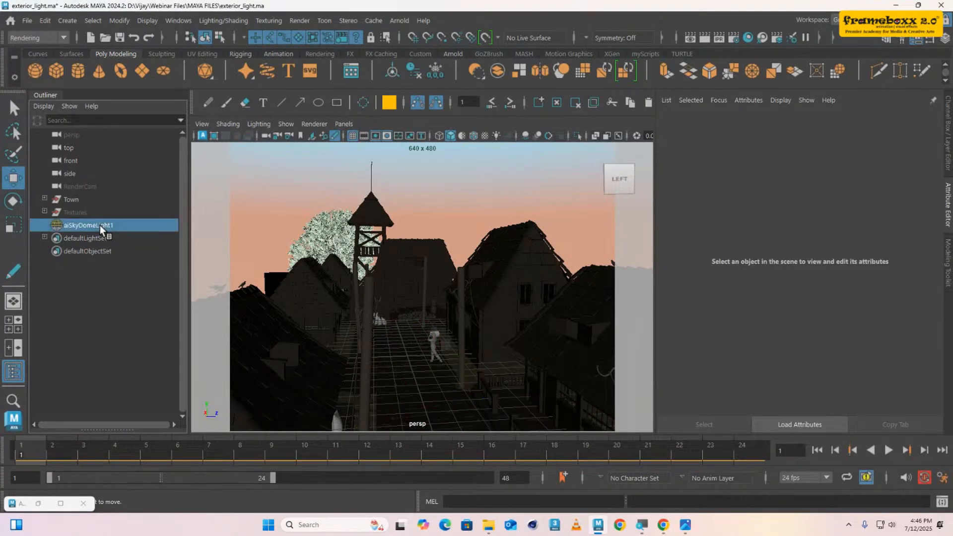
right_click(740, 250)
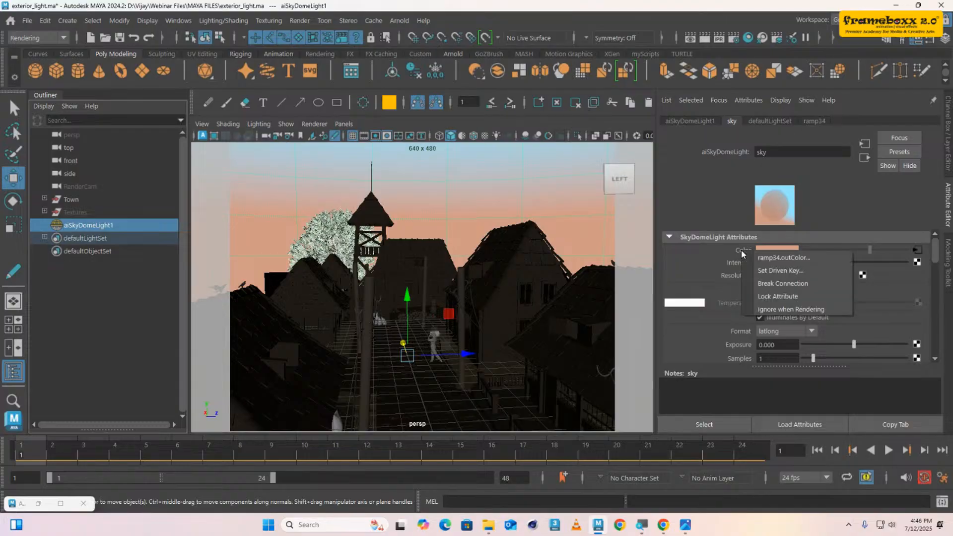
click(777, 285)
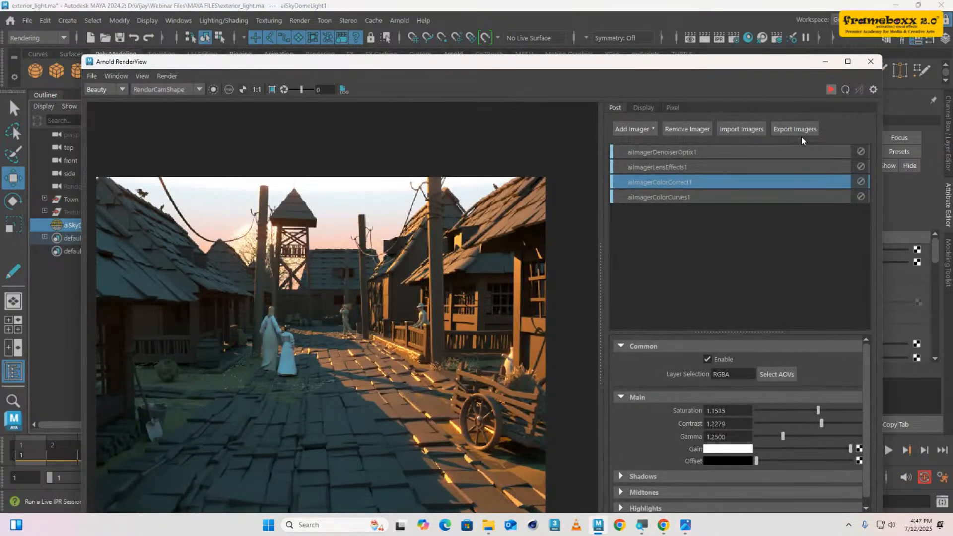
- Disable the Color Correct, Color Curves and Lens Effects imagers
click(861, 182)
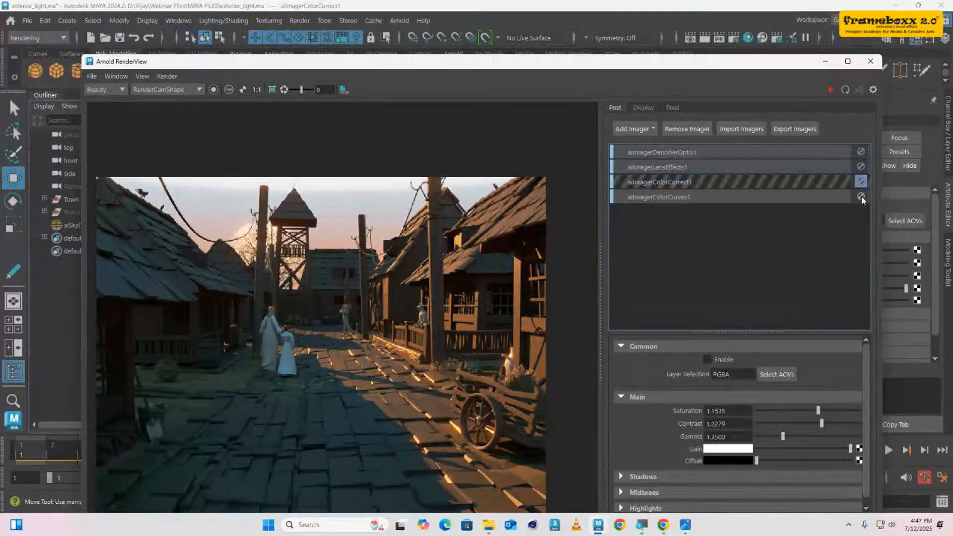
click(861, 197)
click(861, 167)
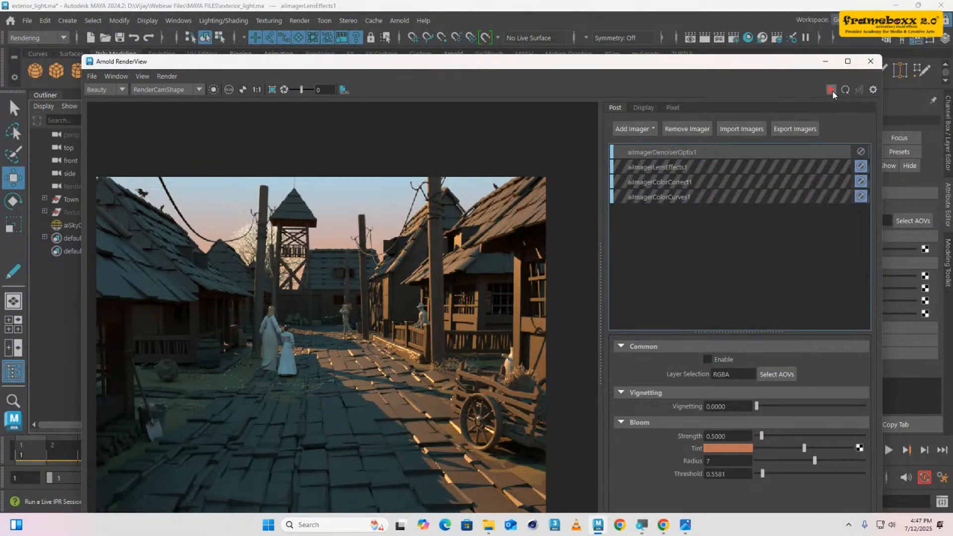
- Restart the live render and make the RenderView compact by hiding its imager settings and narrowing the window
click(845, 89)
drag(882, 55, 719, 78)
click(711, 113)
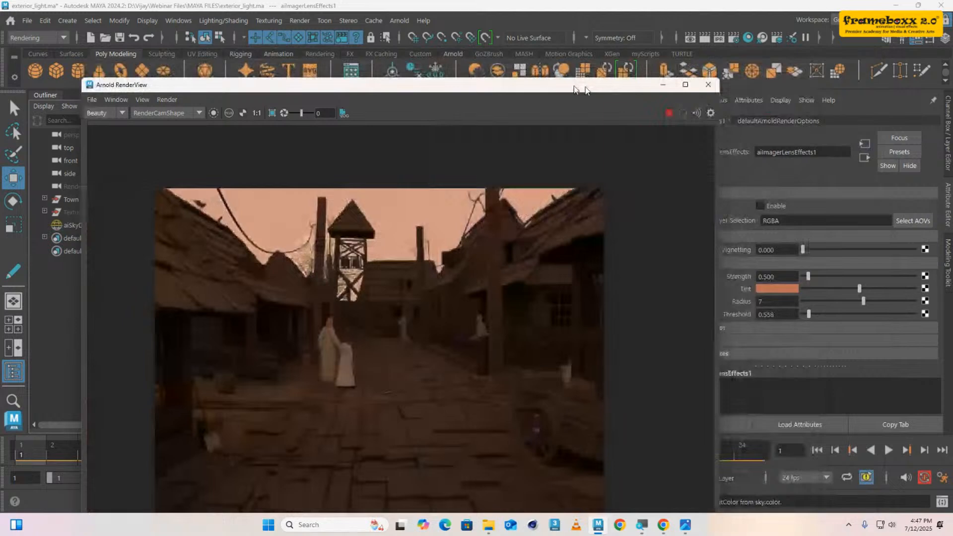
drag(575, 90, 553, 55)
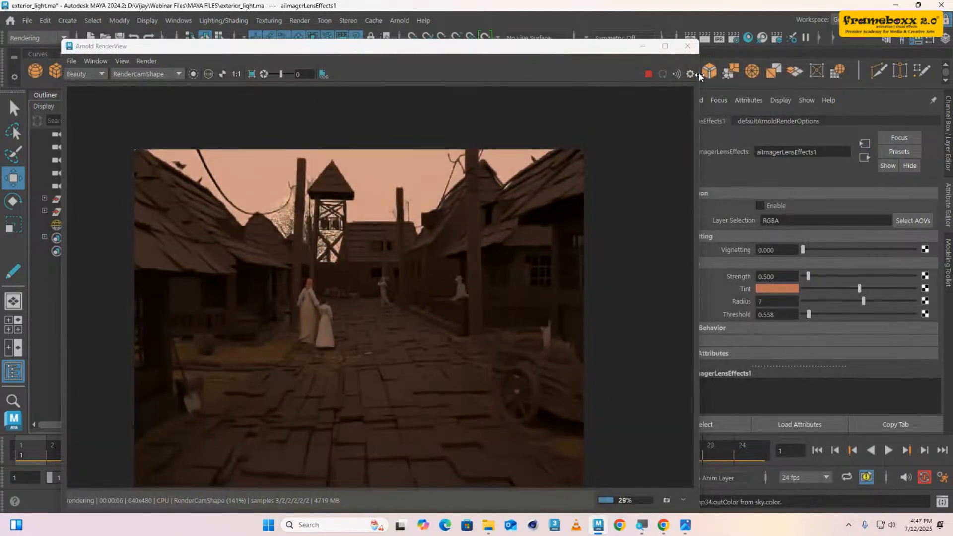
- Change the color of aiSkyDomeLight1 from peach to a very dark night blue, then darken it slightly further
drag(606, 43, 546, 288)
double_click(538, 296)
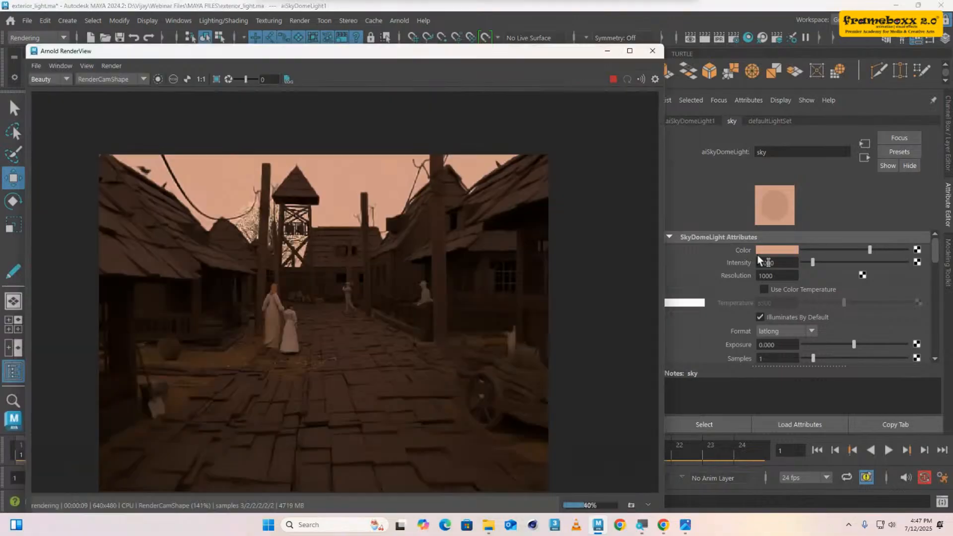
click(786, 249)
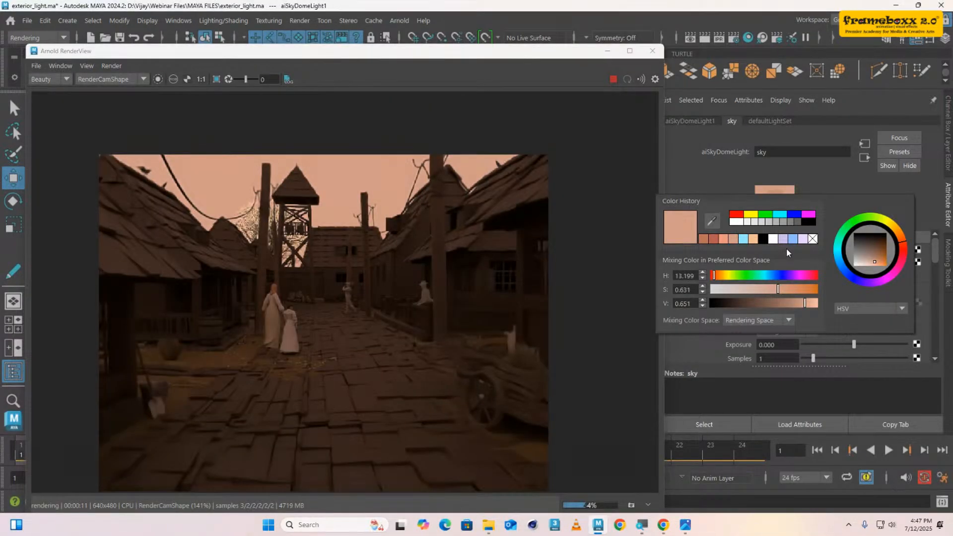
click(851, 277)
click(885, 245)
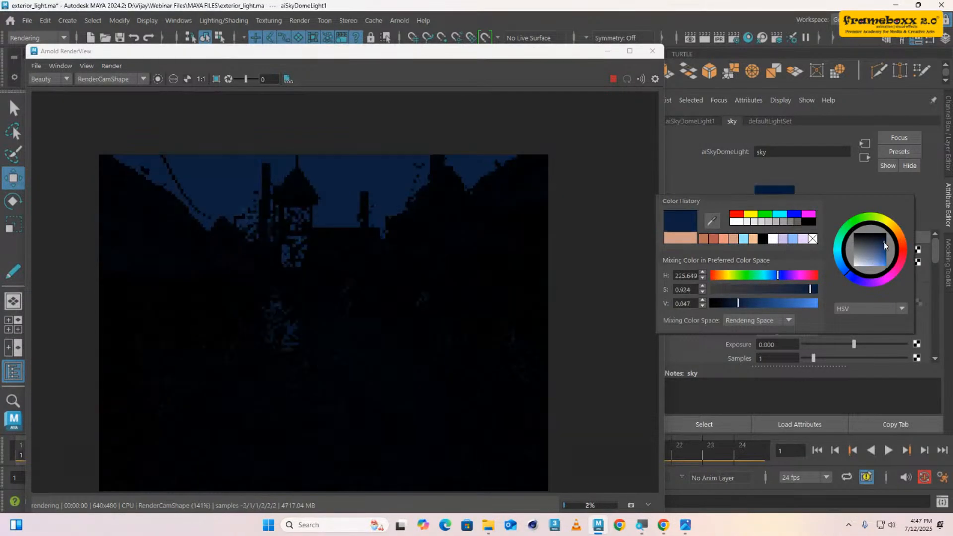
drag(885, 245, 886, 248)
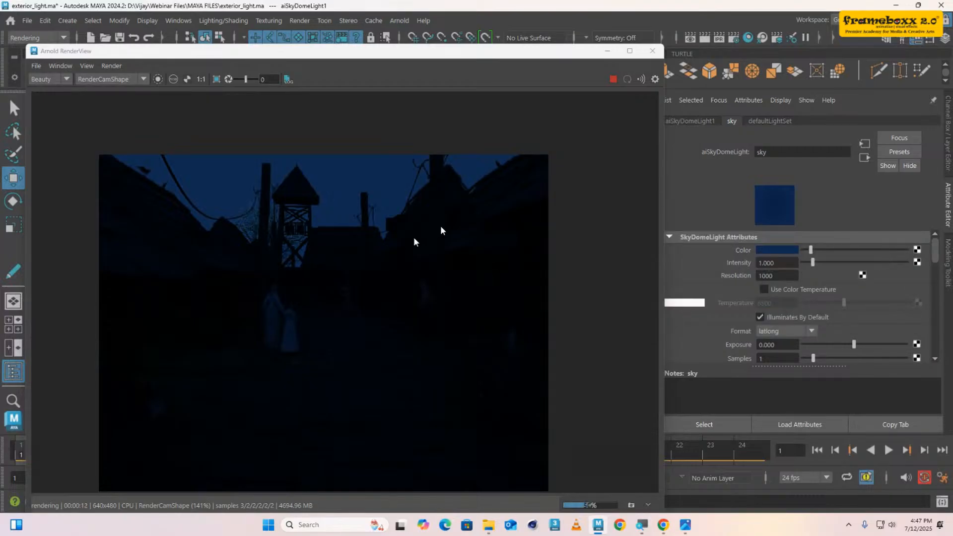
drag(809, 252, 808, 252)
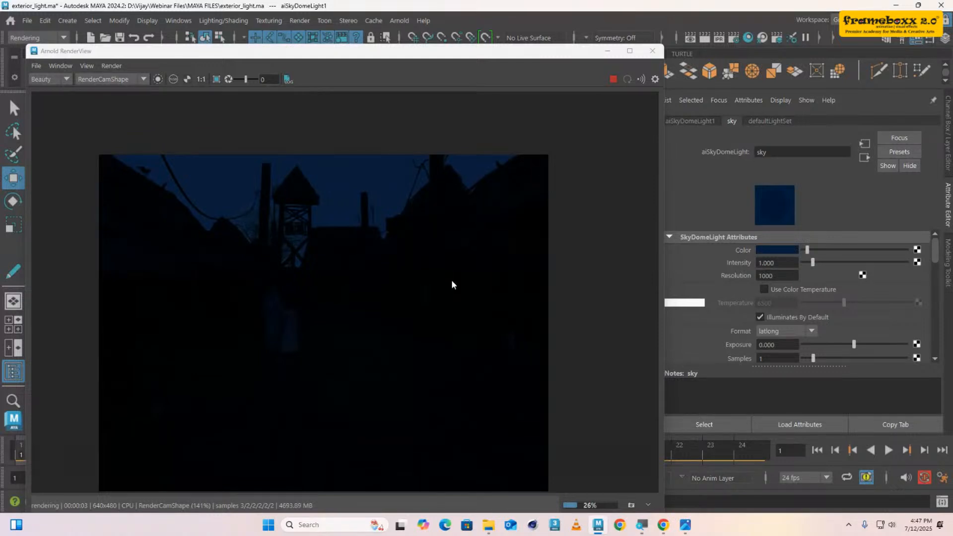
- Create an Arnold area light and move it up to the window of the house beside the street
click(607, 51)
alt+middle_drag(485, 314, 455, 249)
alt+drag(455, 249, 486, 307)
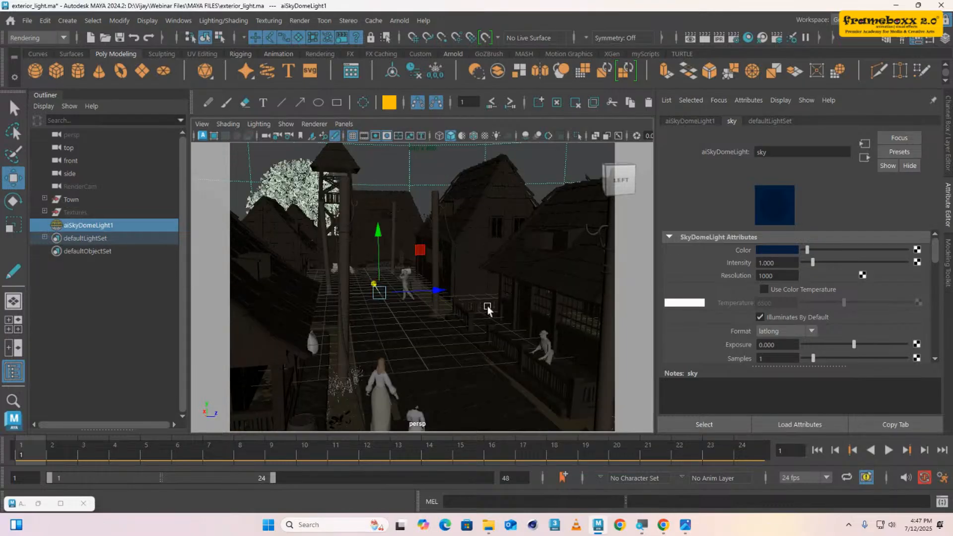
alt+middle_drag(487, 307, 439, 268)
click(400, 21)
mouse_move(416, 101)
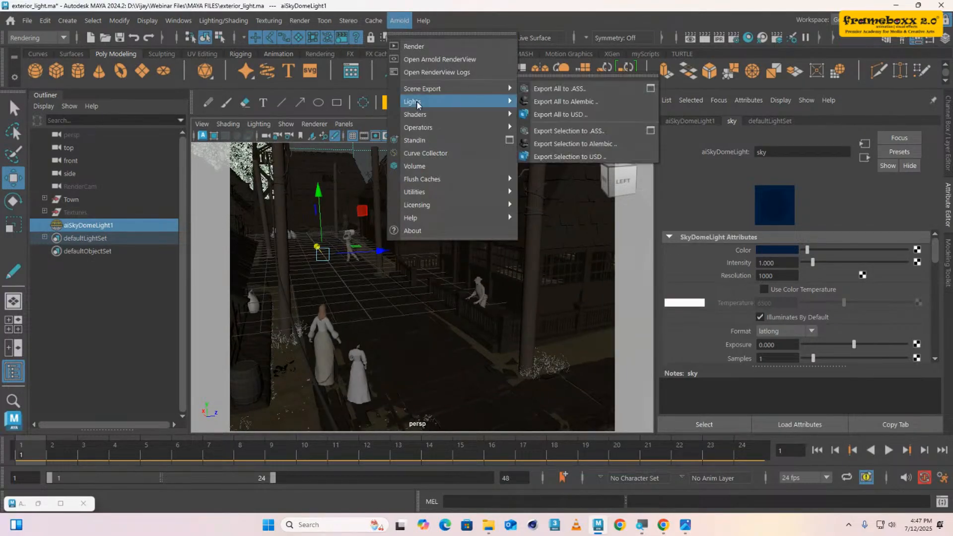
click(580, 100)
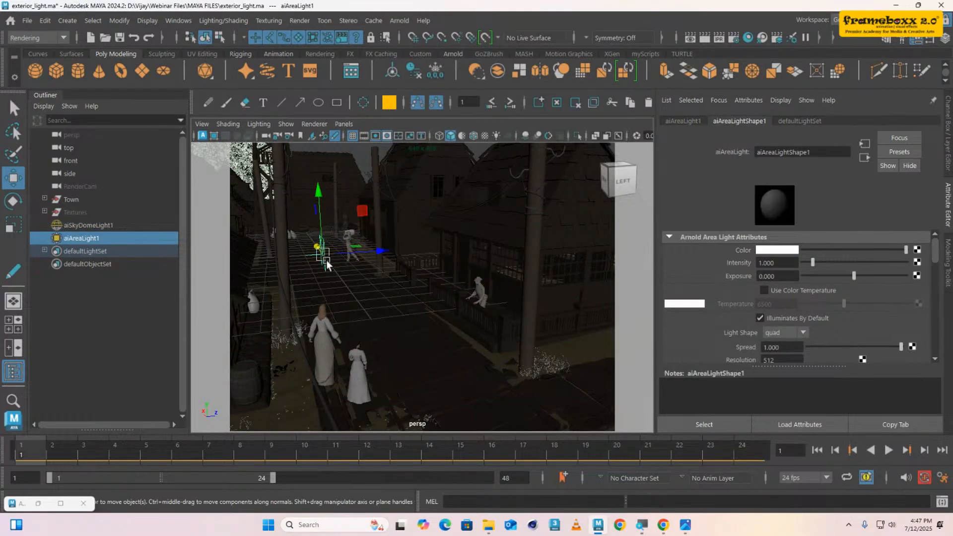
alt+drag(326, 260, 491, 359)
drag(439, 326, 511, 283)
drag(536, 246, 535, 210)
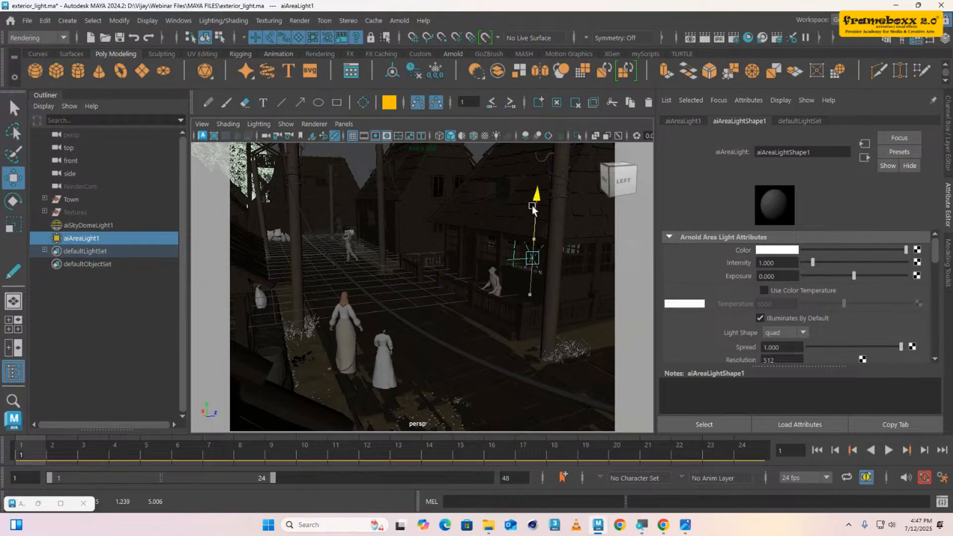
- Widen the area light to cover the house window and position it just off the window grille
alt+middle_drag(534, 247, 515, 283)
key(f)
alt+drag(545, 313, 387, 285)
key(r)
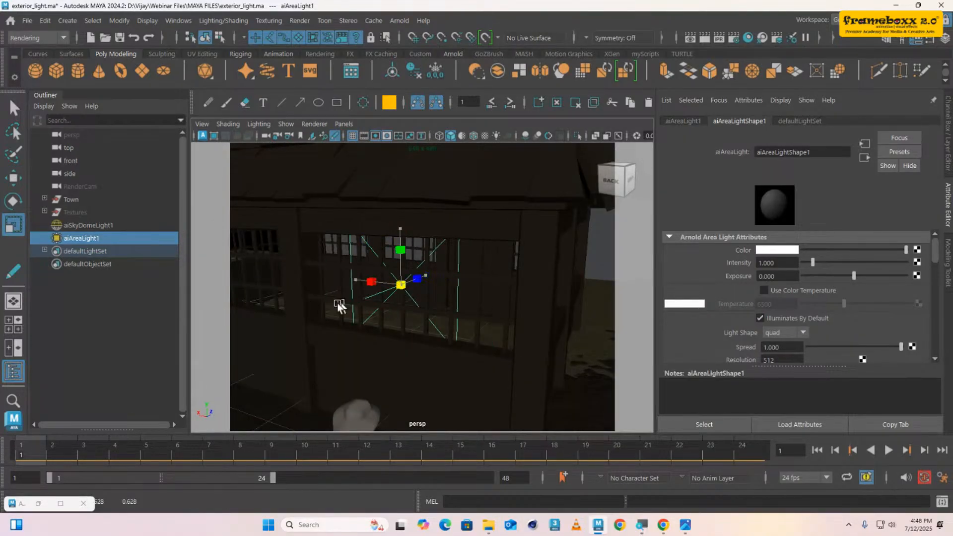
drag(382, 282, 338, 278)
alt+drag(415, 302, 495, 307)
key(w)
alt+drag(441, 291, 489, 308)
drag(374, 287, 383, 285)
alt+drag(479, 313, 419, 300)
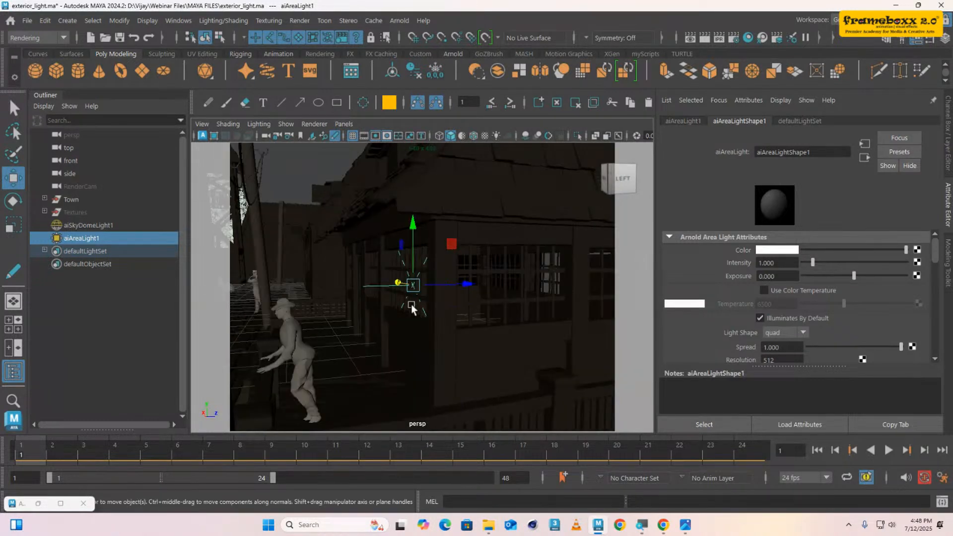
- Enable color temperature on the area light, set it to 2500, and restart the live render
click(765, 291)
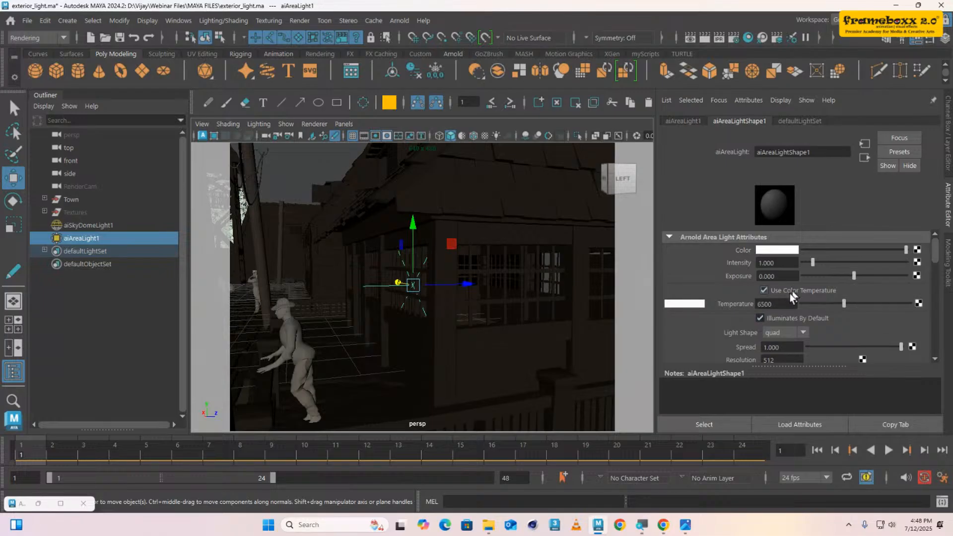
drag(788, 302, 739, 304)
text(2500)
key(Return)
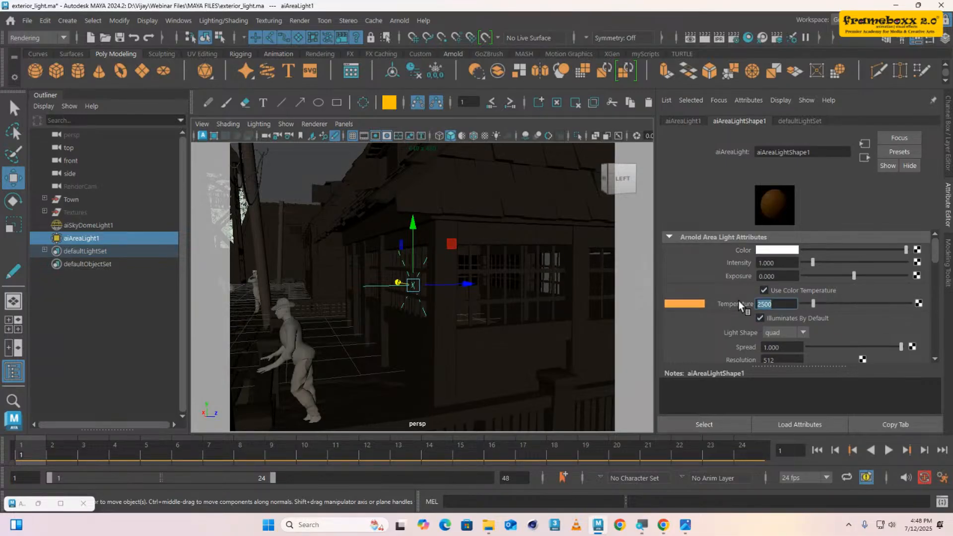
click(38, 503)
click(617, 83)
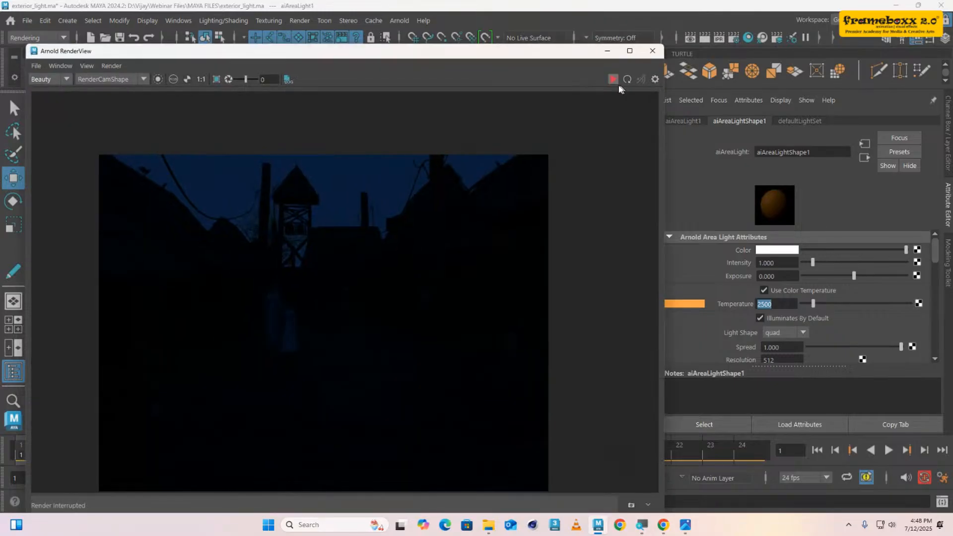
drag(557, 56, 561, 29)
- Raise the area light's exposure to 3, then 6, and finally 8
drag(782, 275, 740, 276)
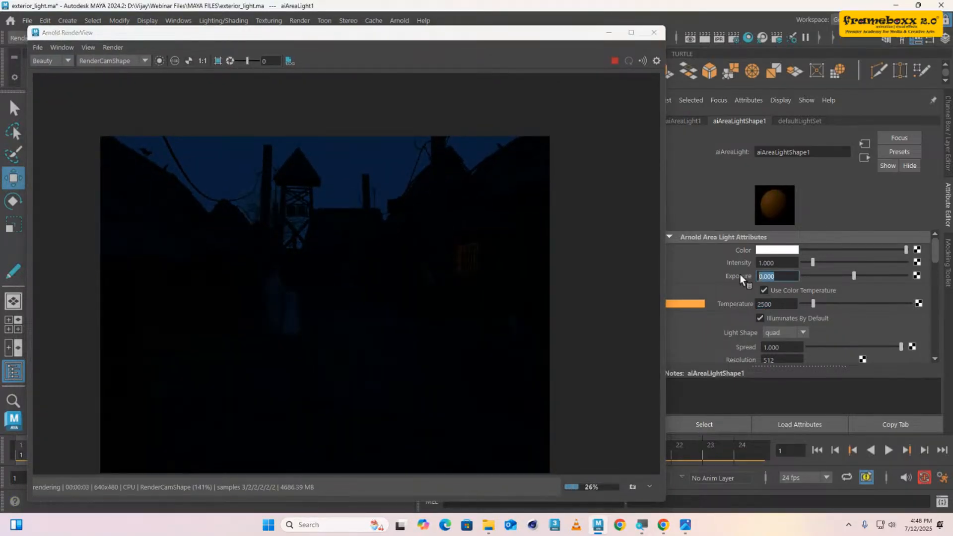
text(3)
key(Return)
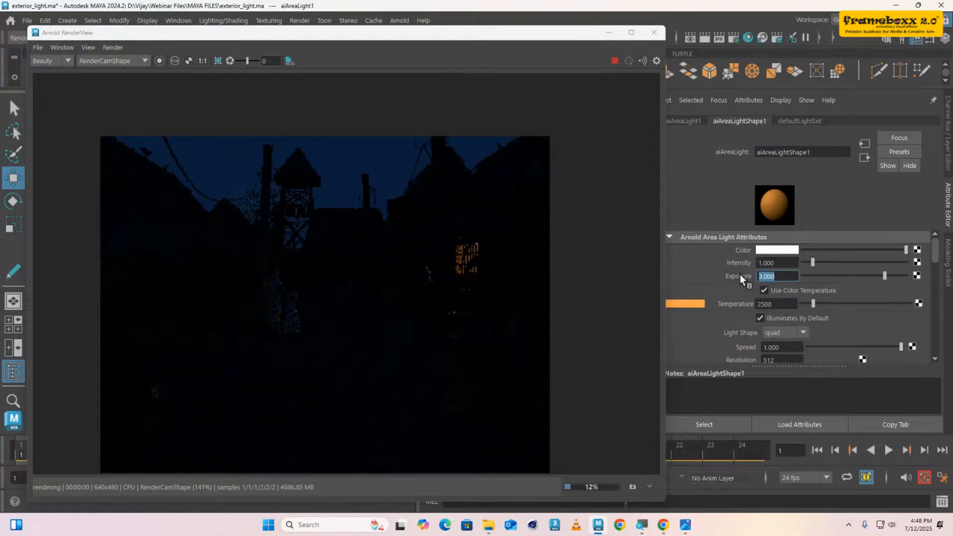
text(6)
key(Return)
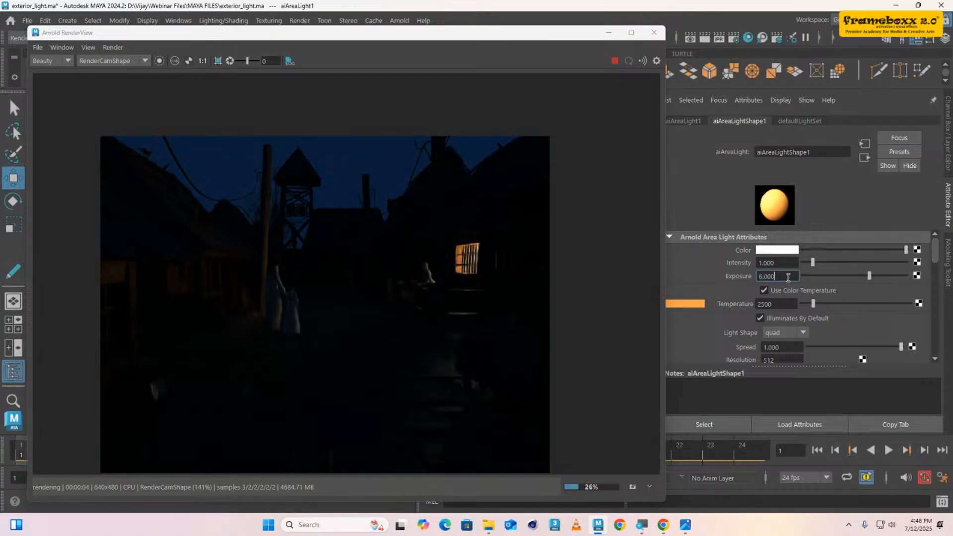
text(8)
key(Return)
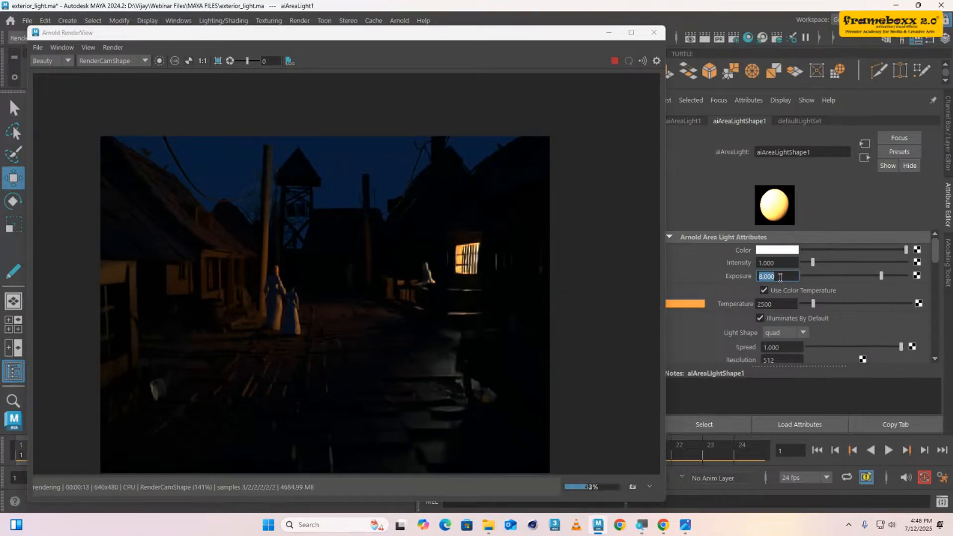
- Try a color temperature of 1500 on the area light, then set it back to 2500
key(Tab)
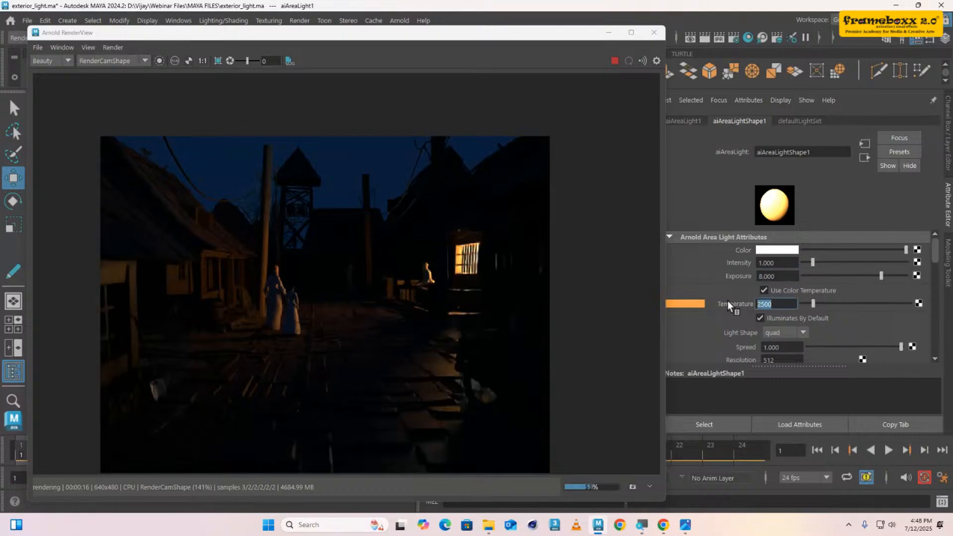
text(1500)
key(Return)
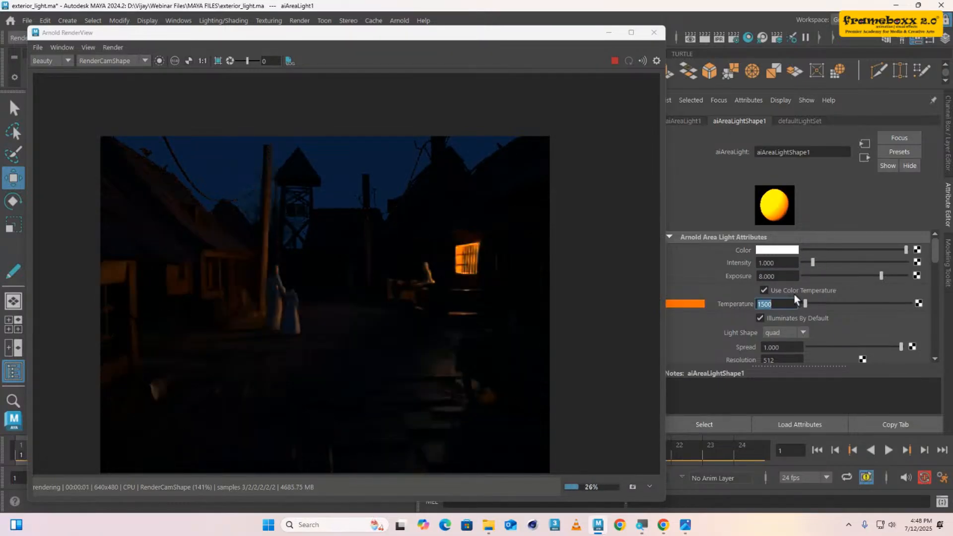
text(2500)
key(Return)
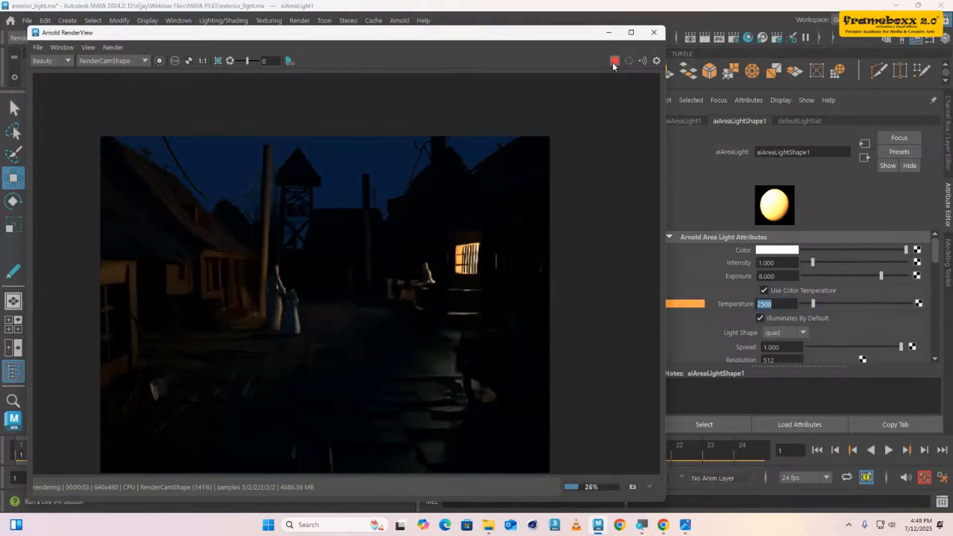
- Stop the live render and assign an aiAtmosphereVolume as the Arnold environment atmosphere in the render settings
drag(546, 38, 418, 365)
scroll(792, 335, down, 2)
scroll(713, 321, down, 5)
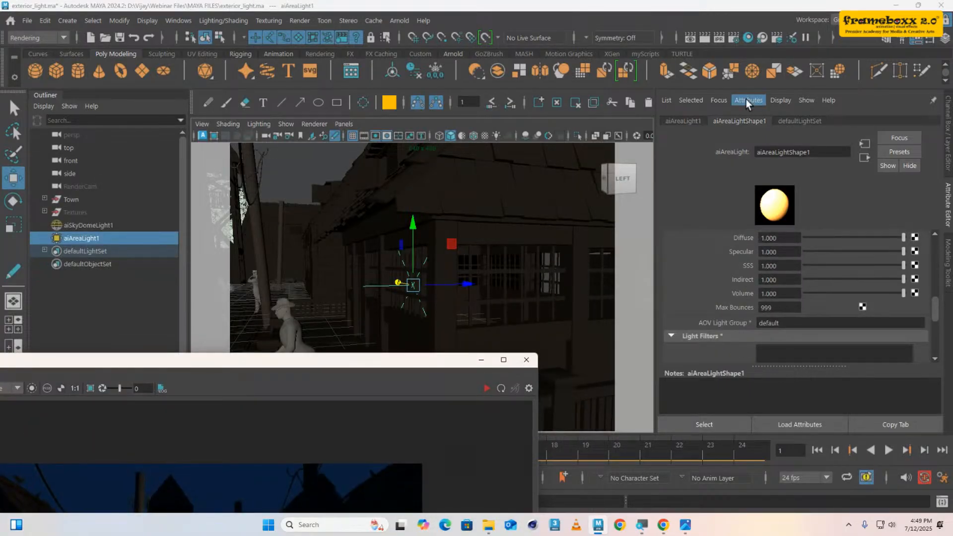
click(735, 37)
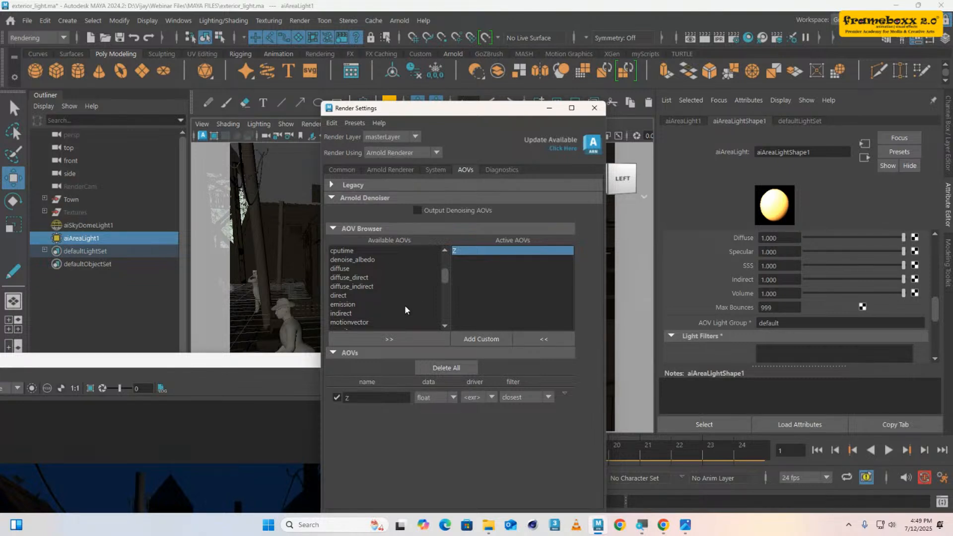
click(391, 170)
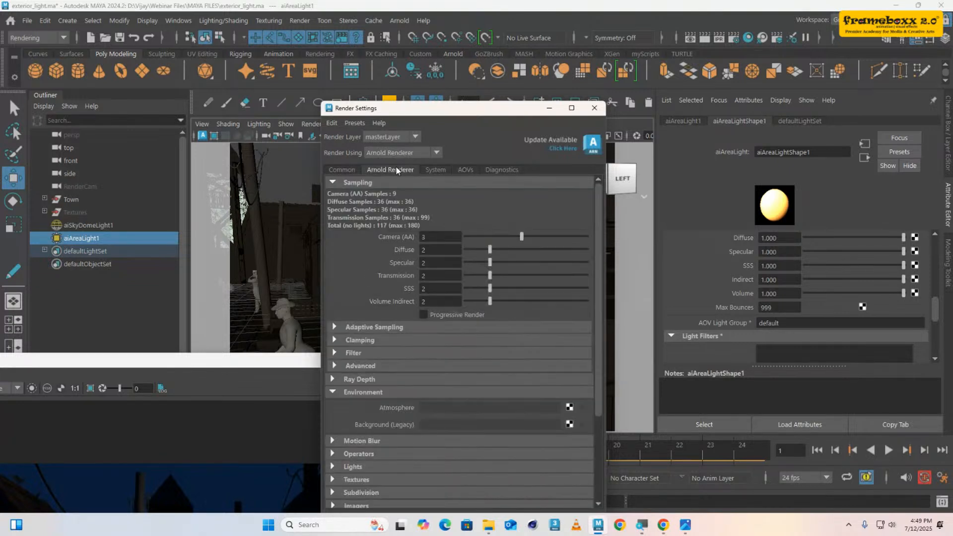
click(569, 407)
click(588, 419)
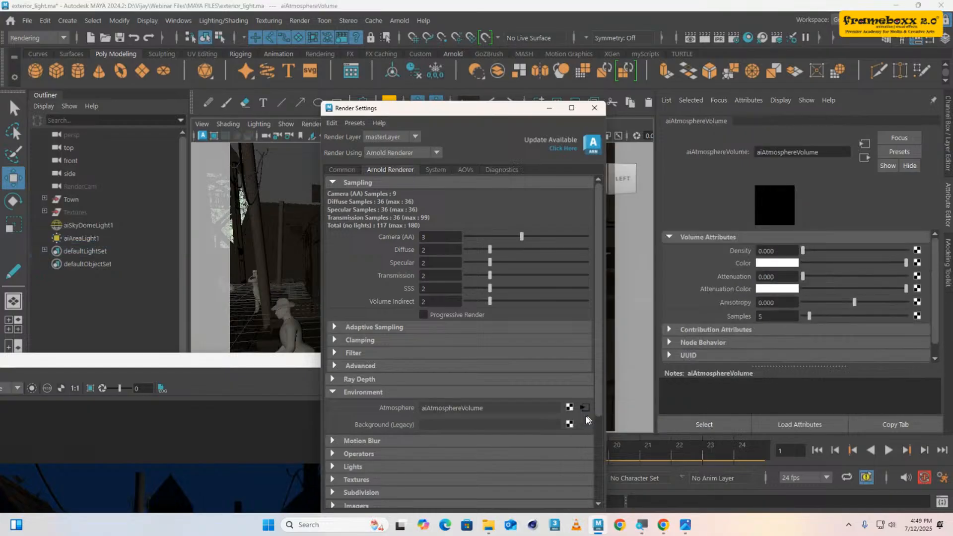
- Set the atmosphere volume's density to 0.01 and restart the live render
drag(781, 252, 738, 259)
text(0.0)
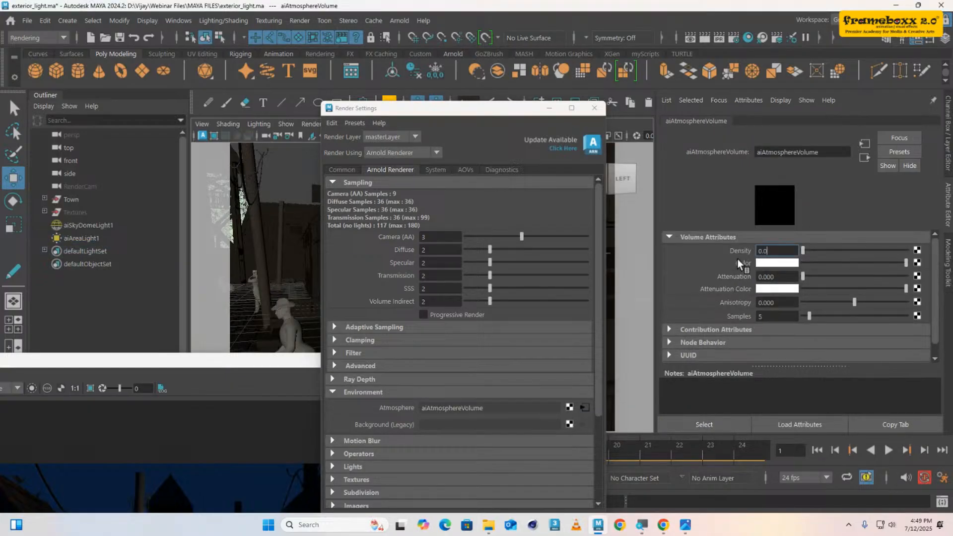
text(1)
key(Return)
drag(269, 361, 344, 69)
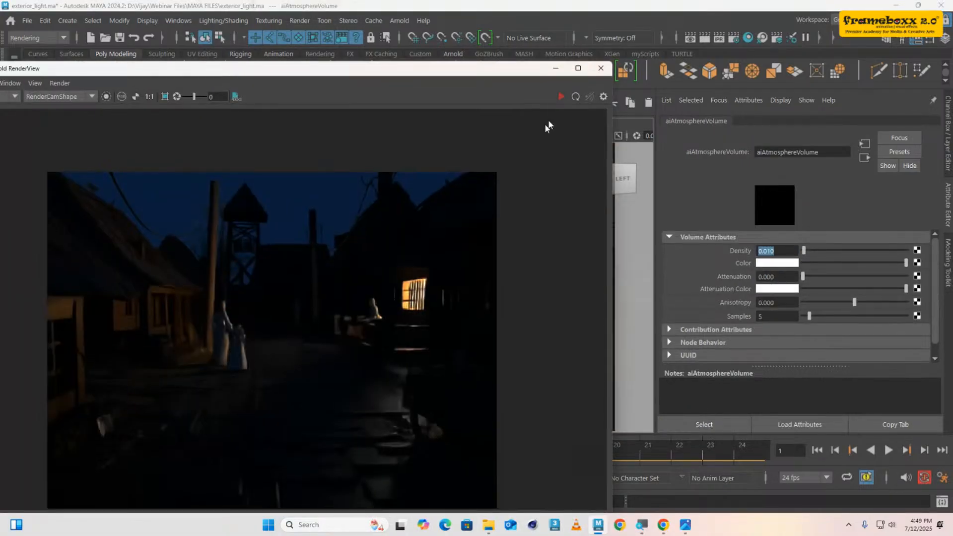
click(561, 97)
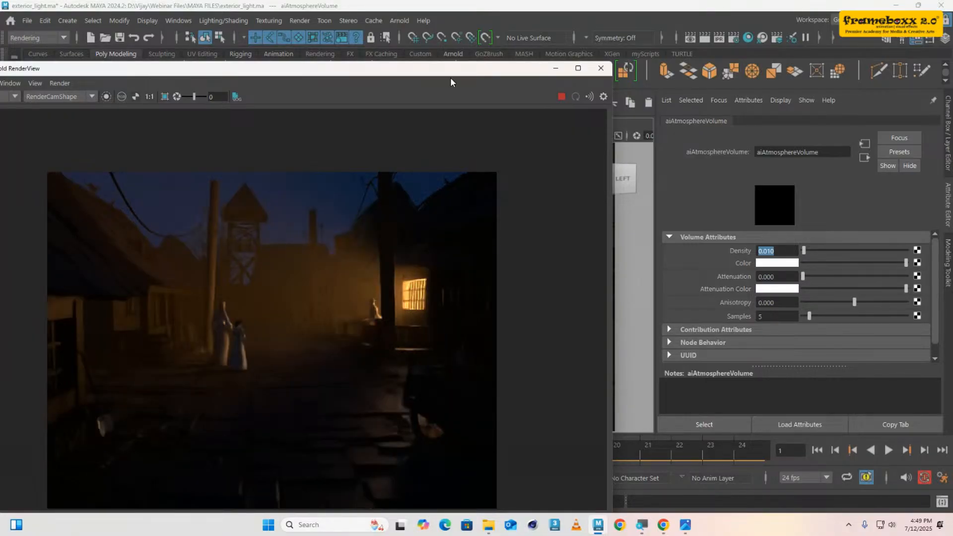
- Examine the fog around the lit window in the render, then minimize the RenderView and close the render settings
scroll(335, 311, down, 2)
scroll(389, 304, up, 2)
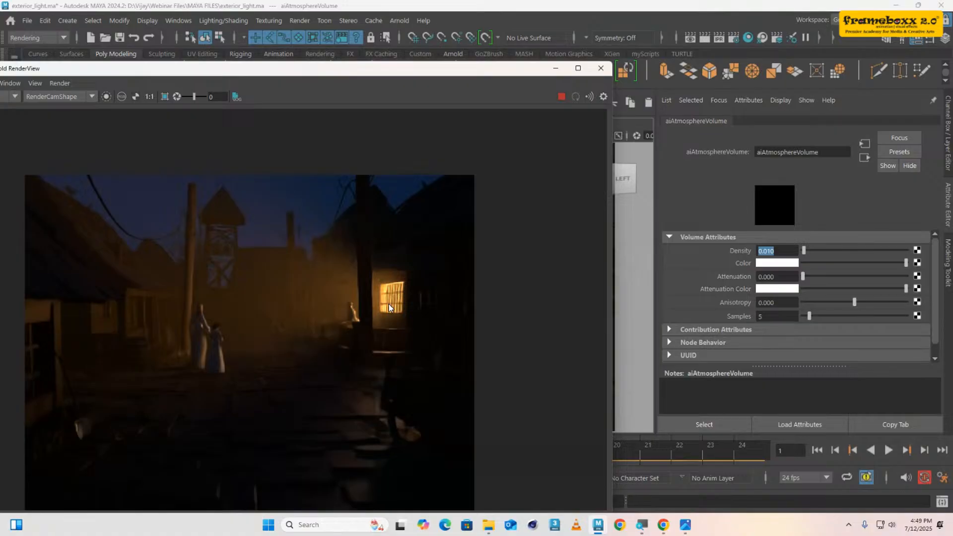
drag(375, 68, 457, 48)
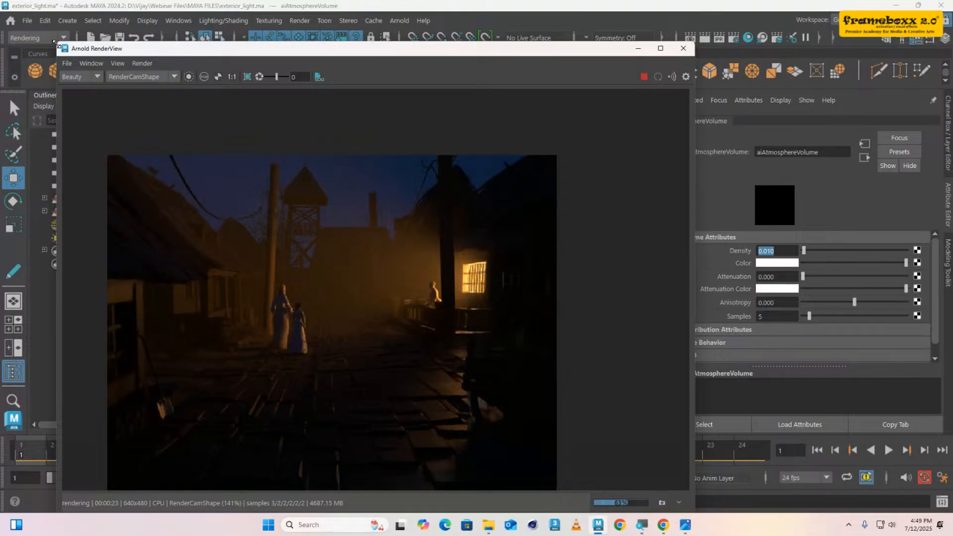
drag(57, 44, 71, 53)
drag(345, 62, 353, 31)
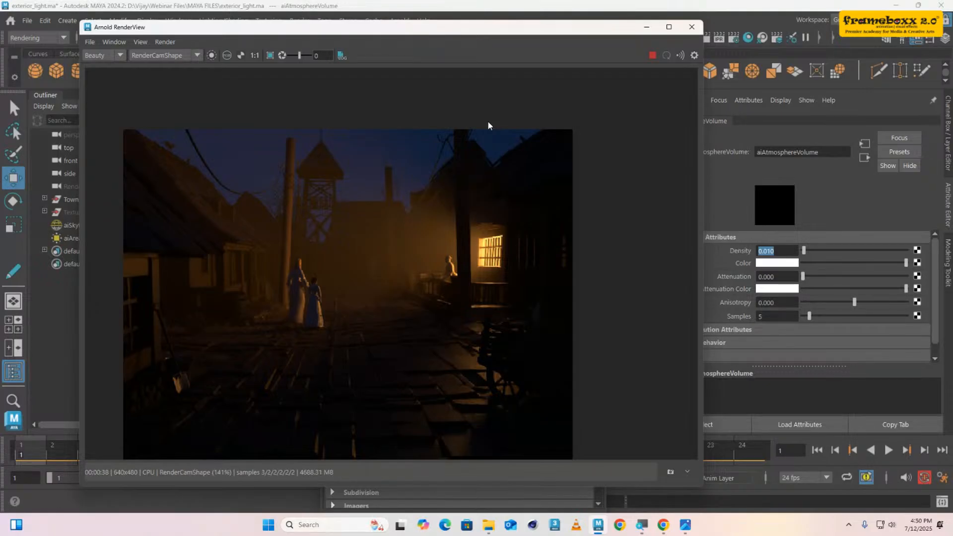
click(646, 27)
click(594, 107)
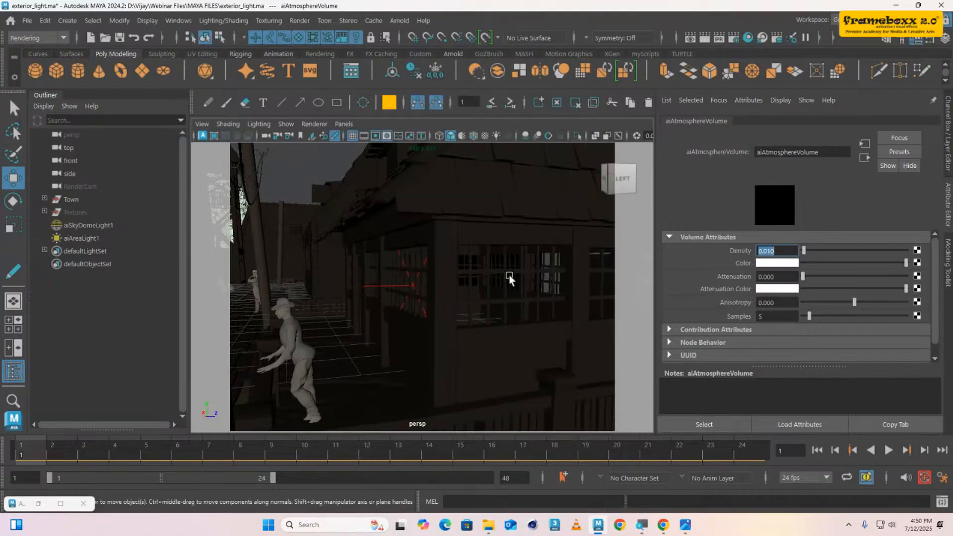
- Delete aiAreaLight1, the window light, from the scene
click(395, 286)
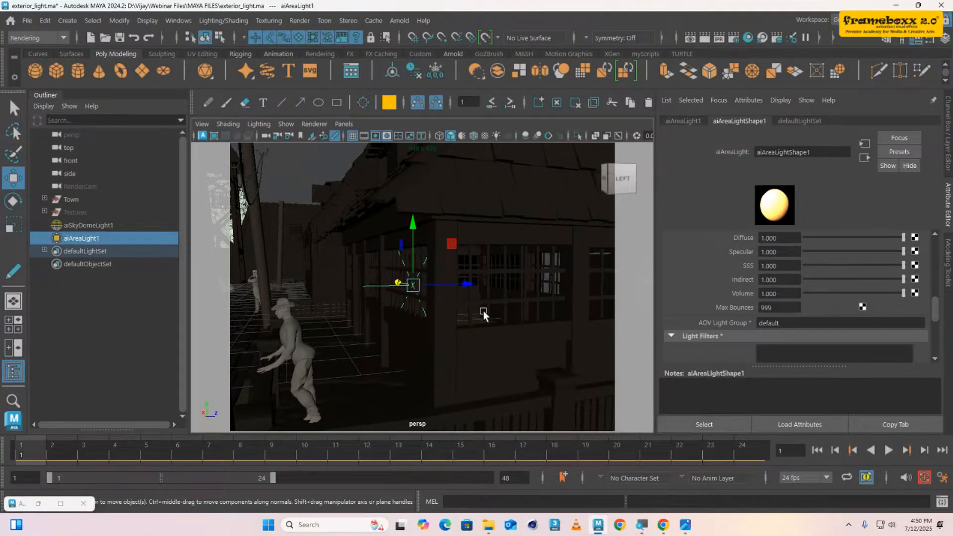
key(Delete)
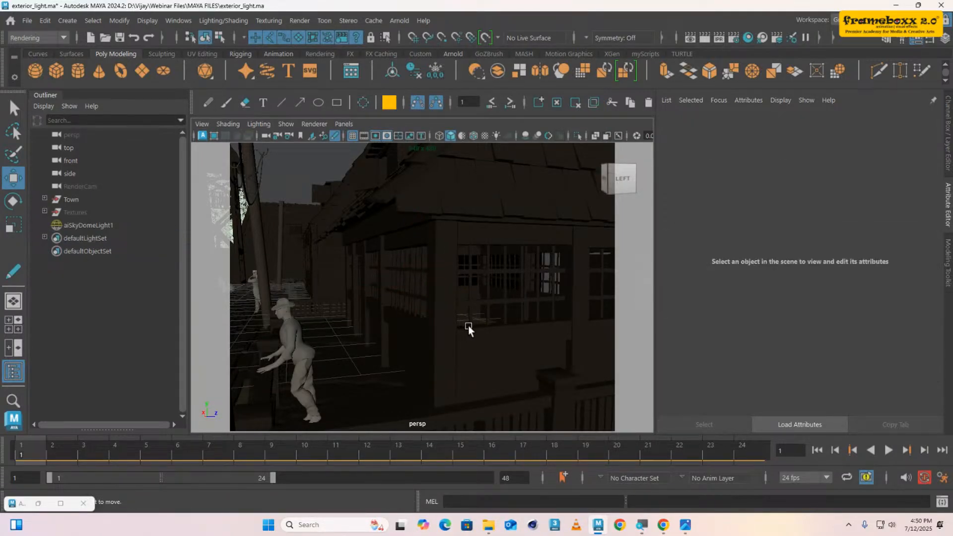
scroll(469, 326, down, 4)
click(99, 226)
alt+drag(382, 240, 297, 174)
click(68, 21)
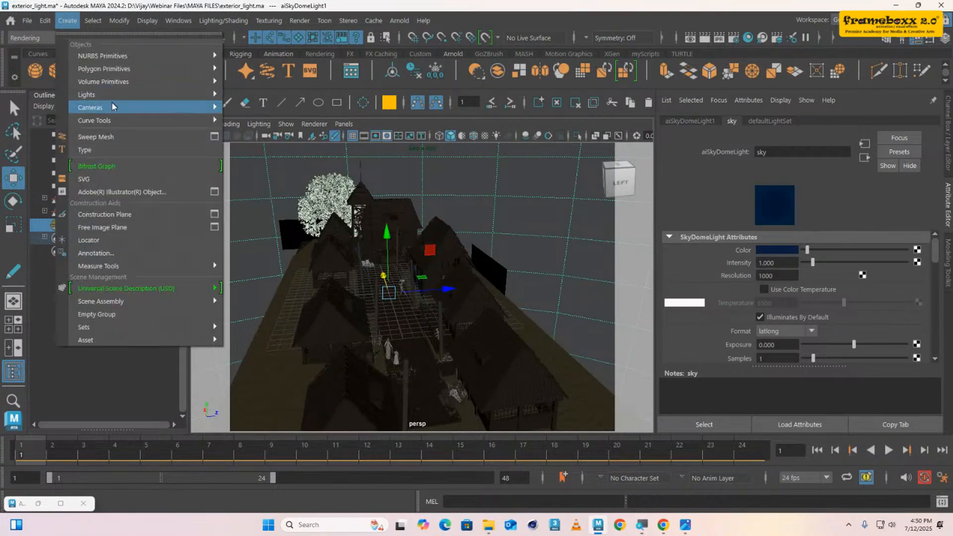
mouse_move(111, 94)
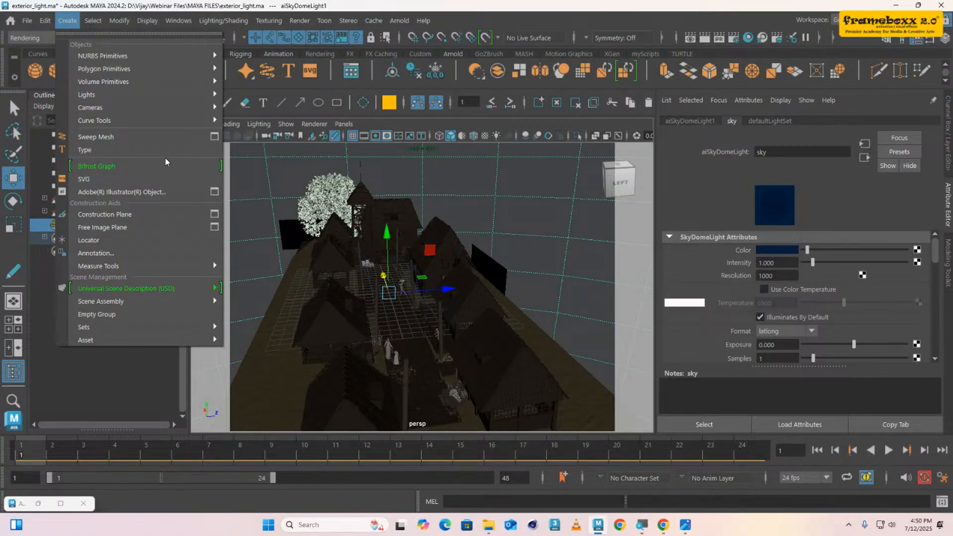
click(453, 269)
alt+drag(454, 268, 465, 257)
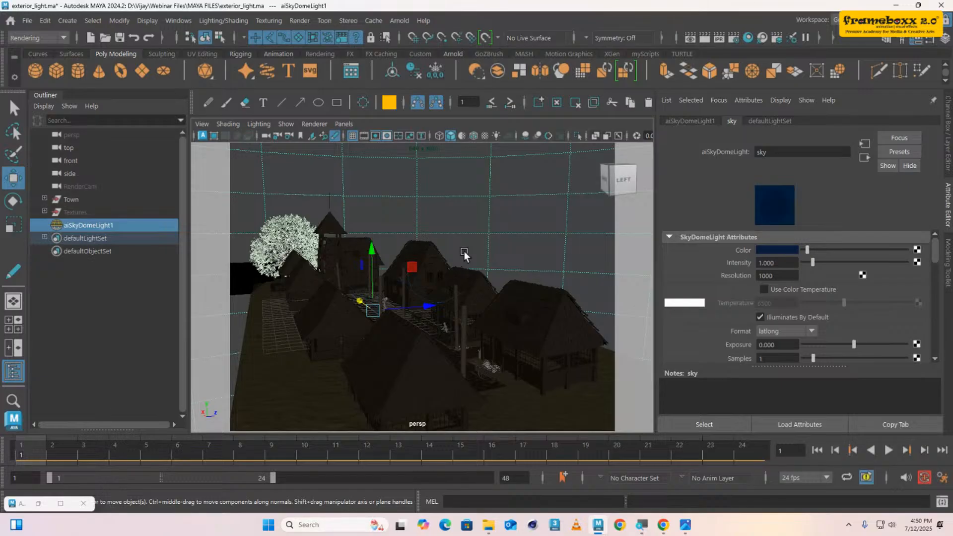
click(67, 21)
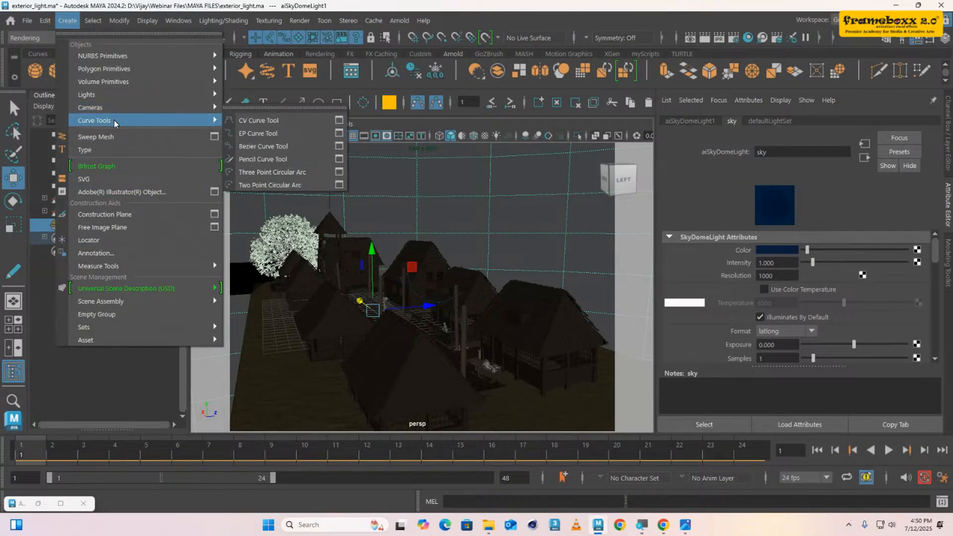
mouse_move(122, 113)
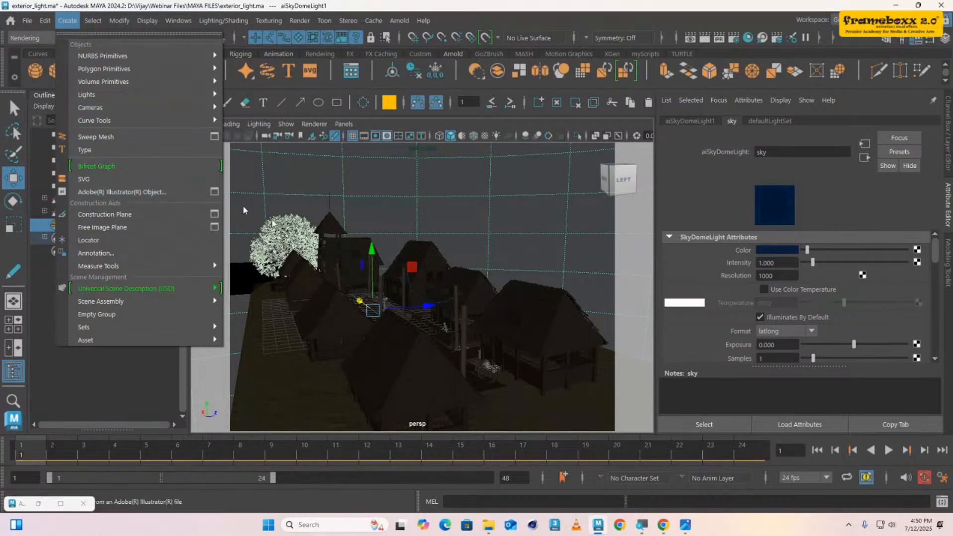
click(504, 293)
alt+drag(503, 294, 451, 294)
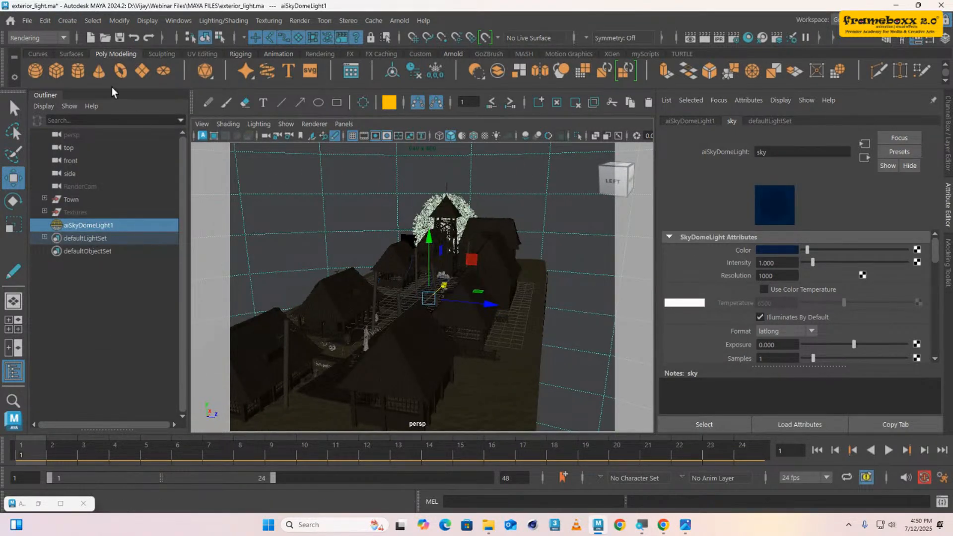
- Start a new empty scene, discarding the unsaved changes to exterior_light.ma
click(27, 21)
click(47, 47)
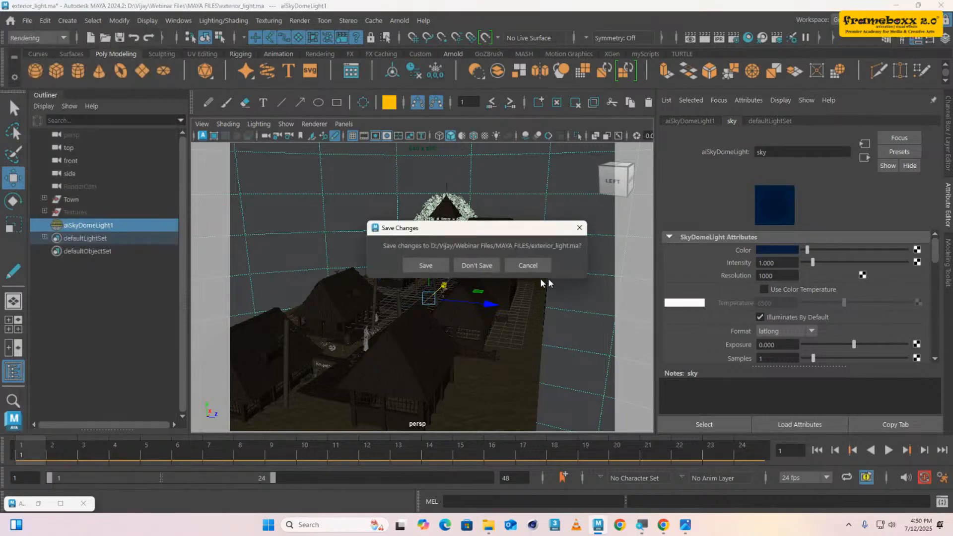
key(Escape)
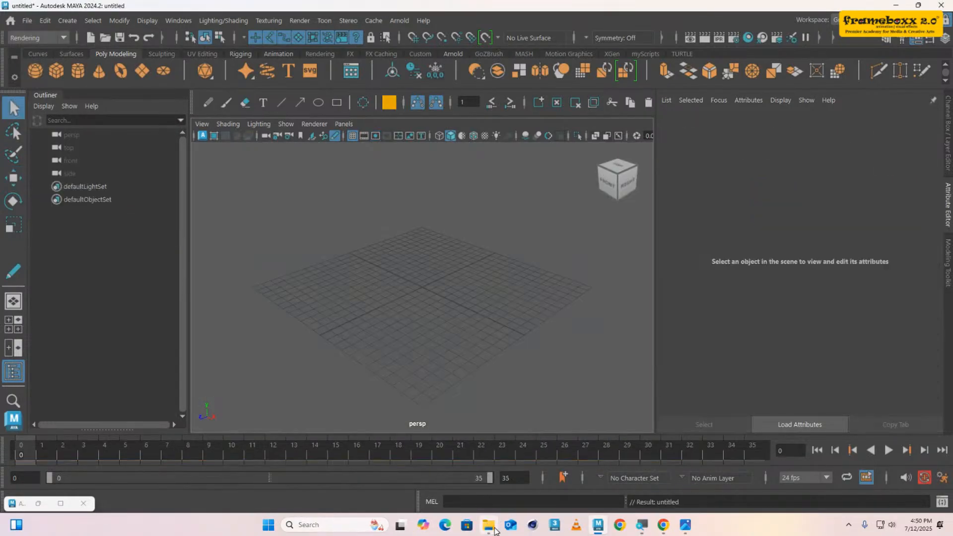
- Switch to the REFERENCES folder in File Explorer and examine the Interior Lighting - 01 and Interior Lighting - 02 reference images
mouse_move(494, 514)
click(492, 476)
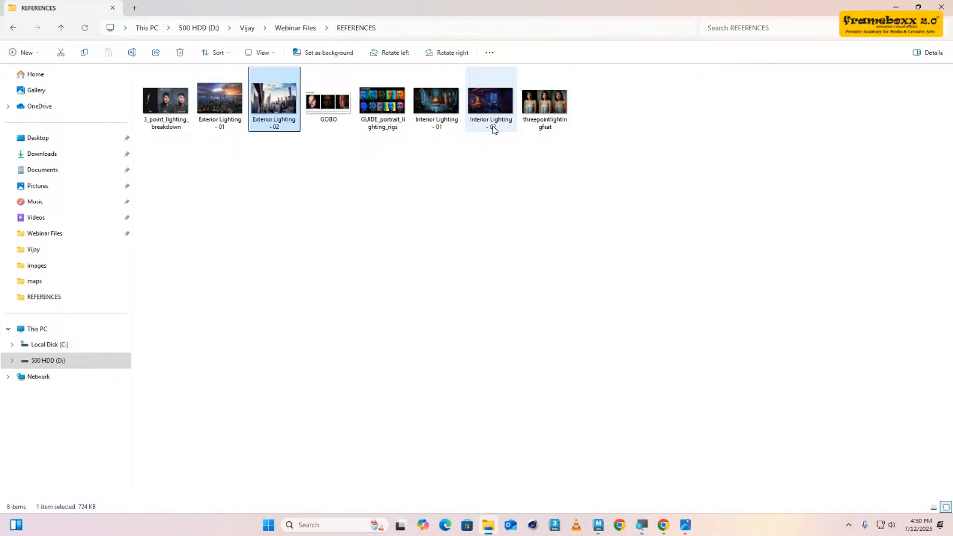
double_click(441, 122)
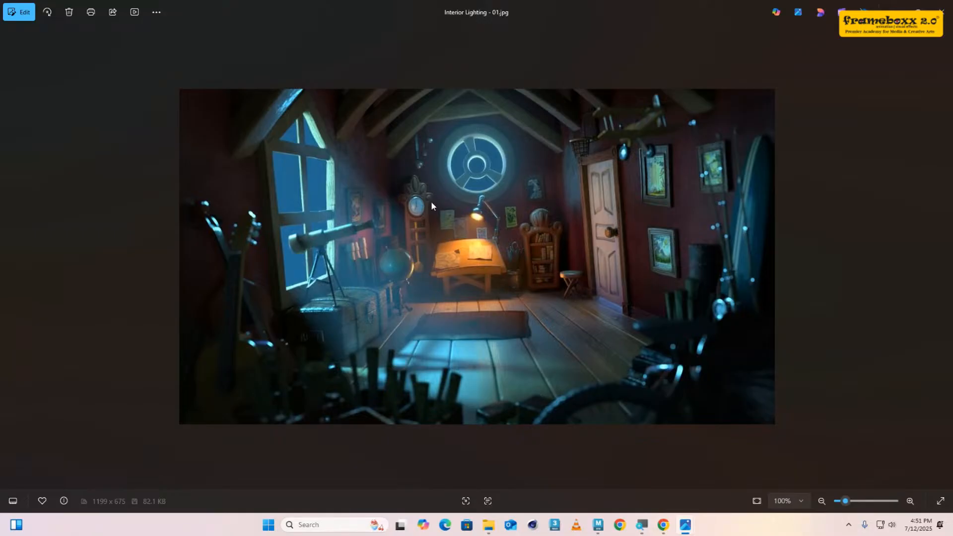
click(911, 270)
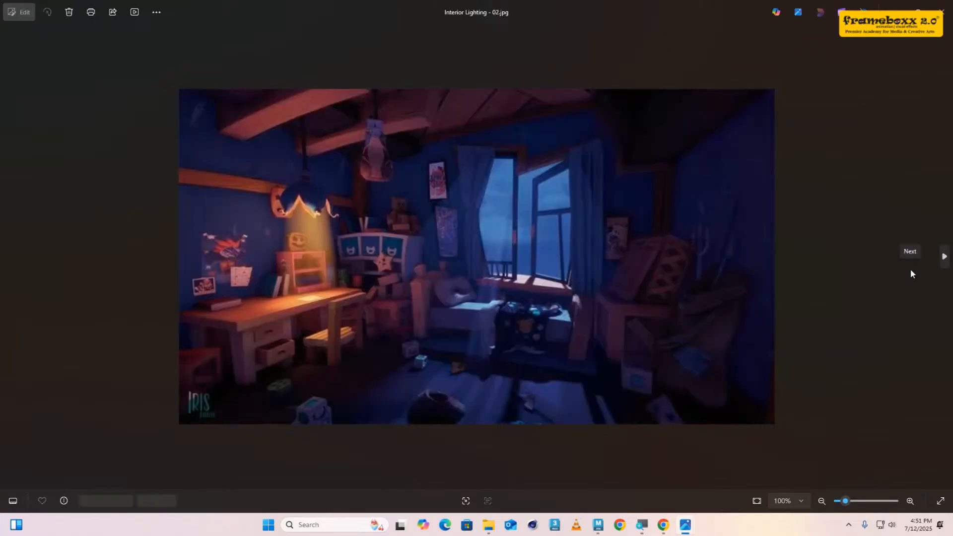
scroll(497, 305, up, 5)
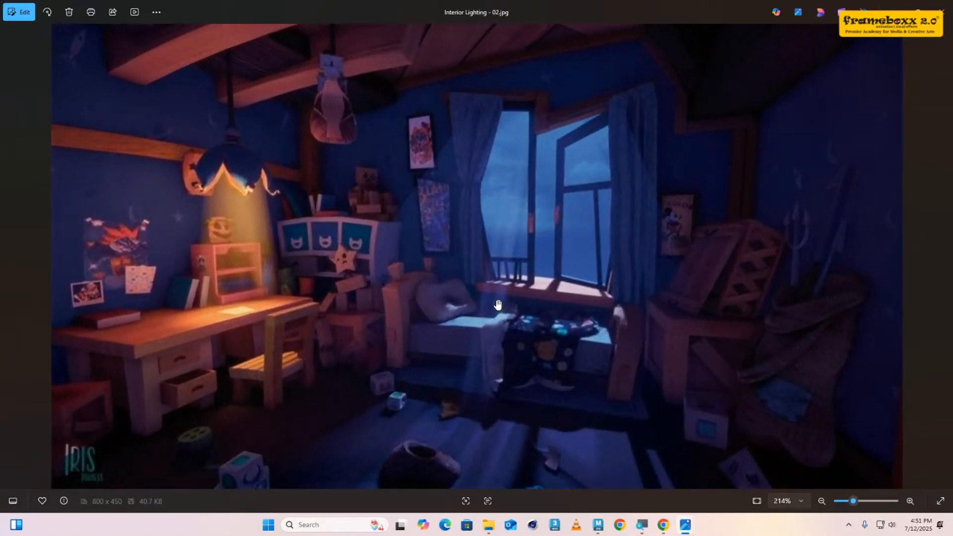
scroll(499, 305, down, 5)
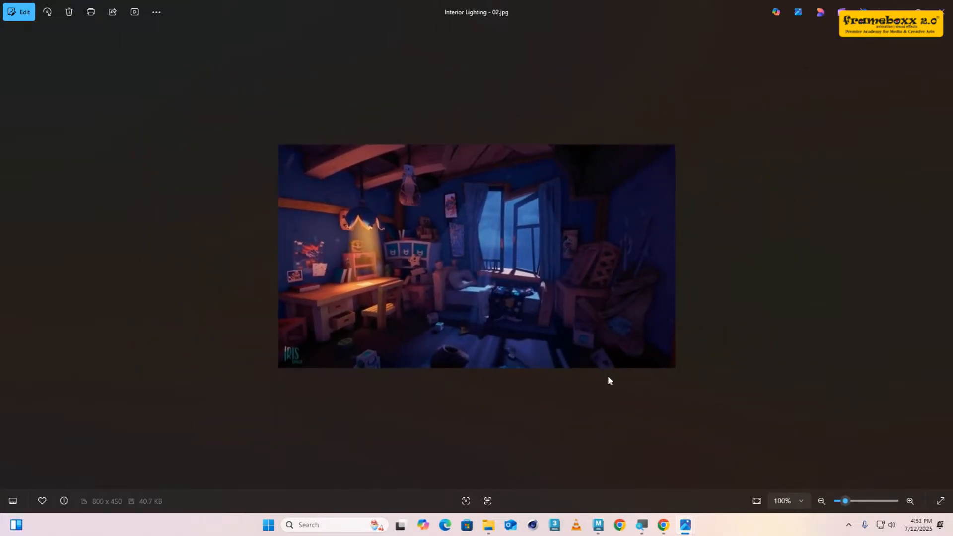
- Switch to Chrome and load Google Images in place of the Arnold Learning Scenes page
mouse_move(666, 531)
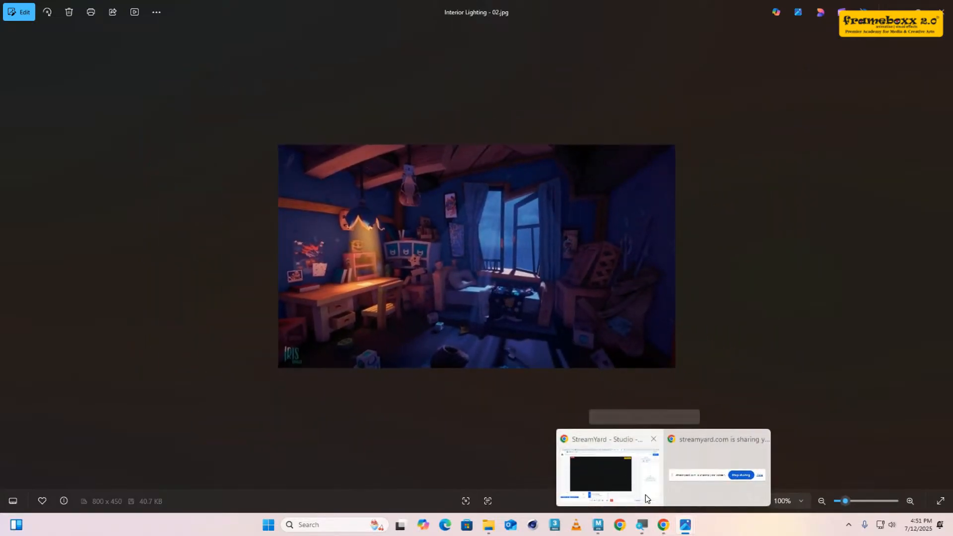
click(645, 495)
click(431, 9)
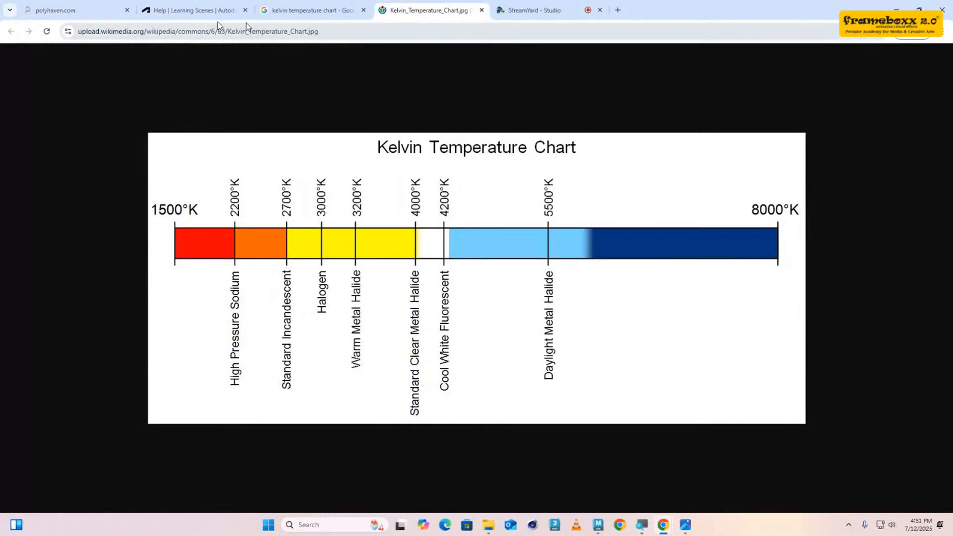
click(189, 11)
click(193, 32)
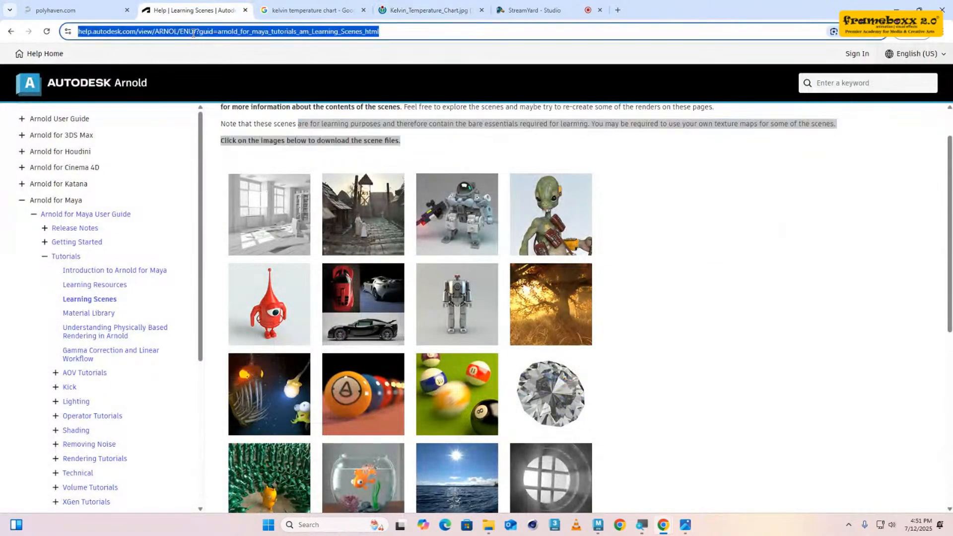
text(google.com)
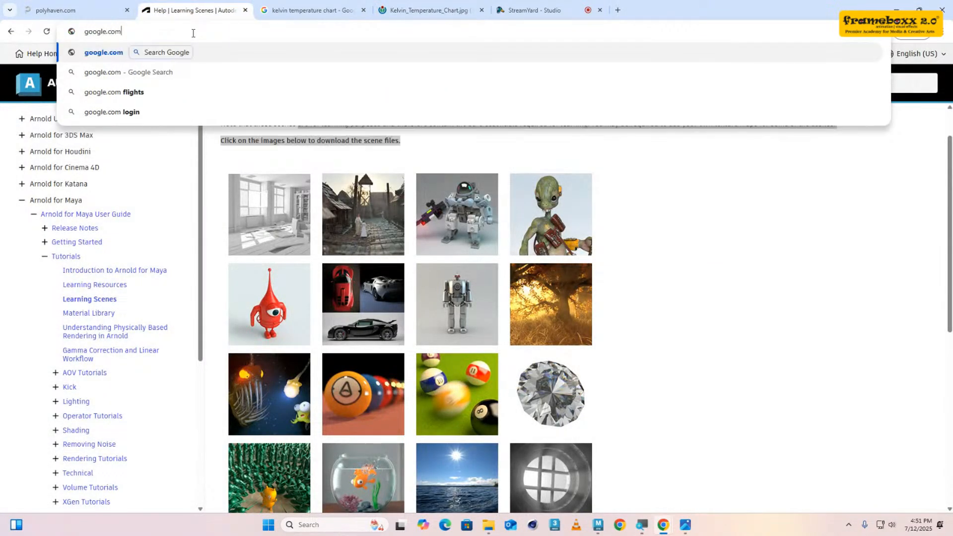
key(Return)
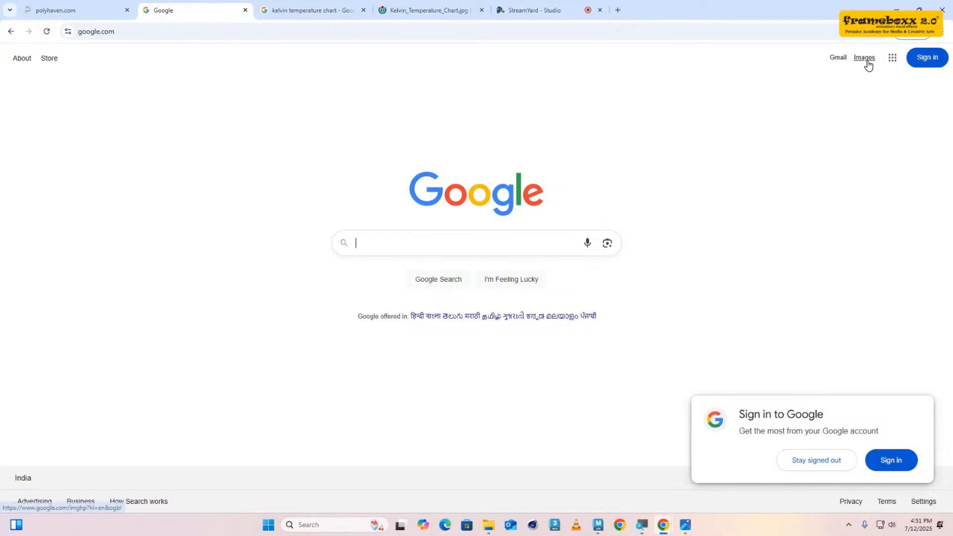
click(864, 59)
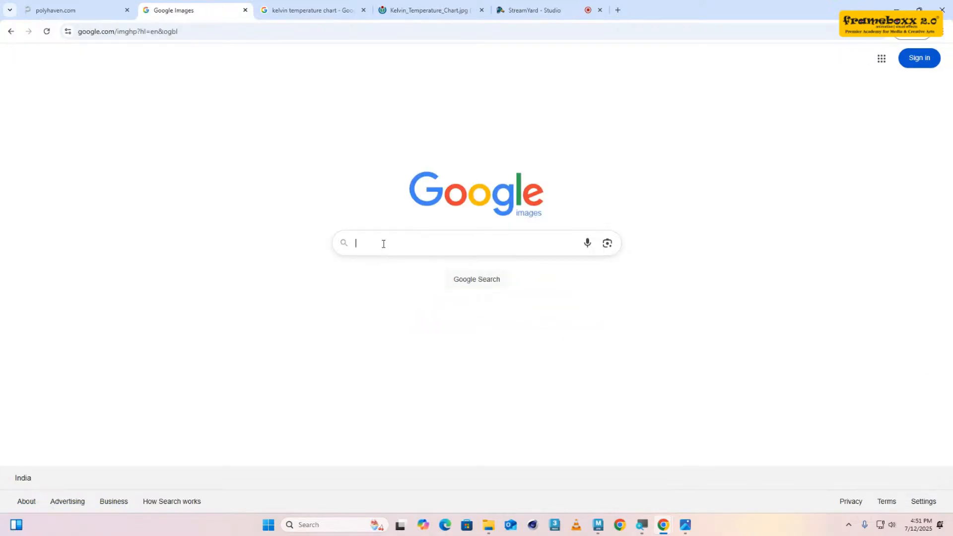
- Search for images of "pixar style interior lighting"
text(pixar s)
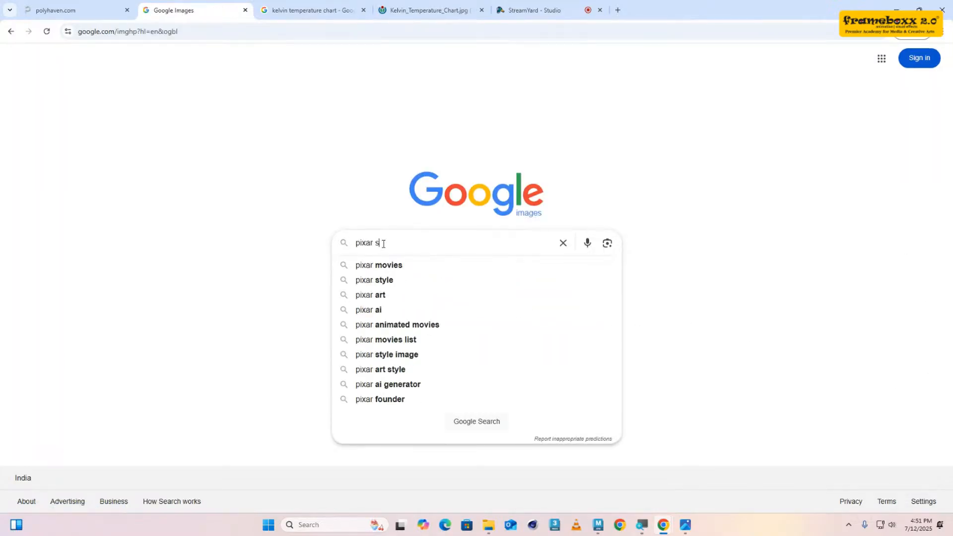
text(tyle interior)
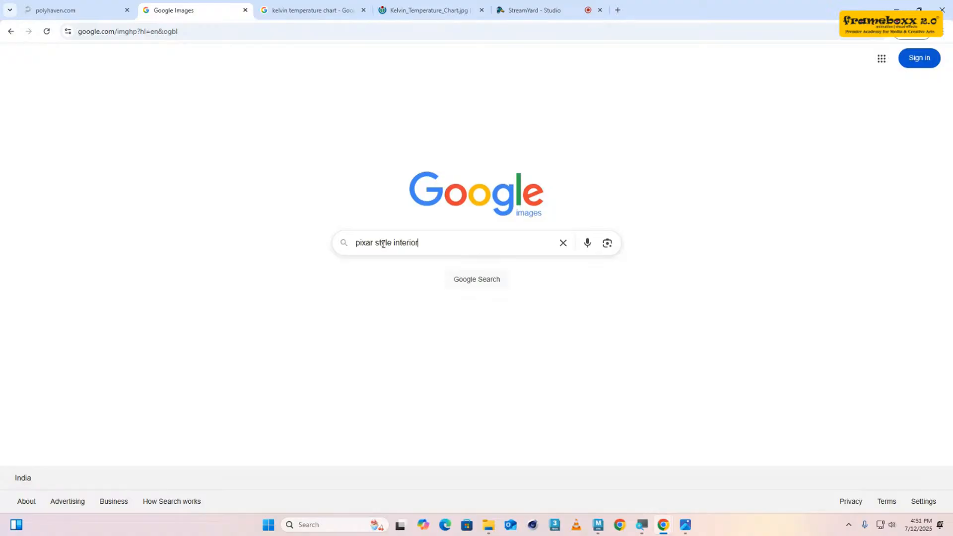
text( lighting)
key(Return)
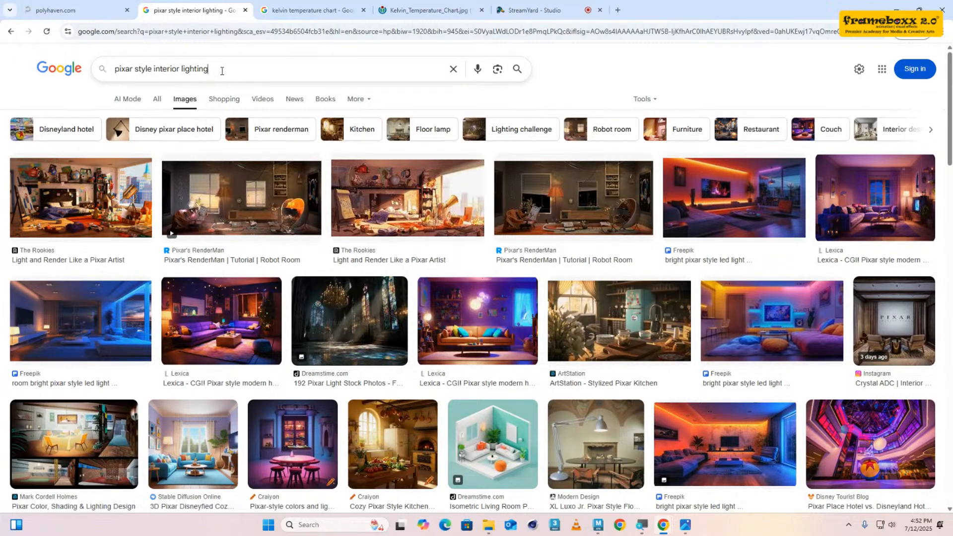
- Refine the image search to "pixar style interior night lighting" and browse the results for lighting references
click(182, 68)
text(bight)
key(Return)
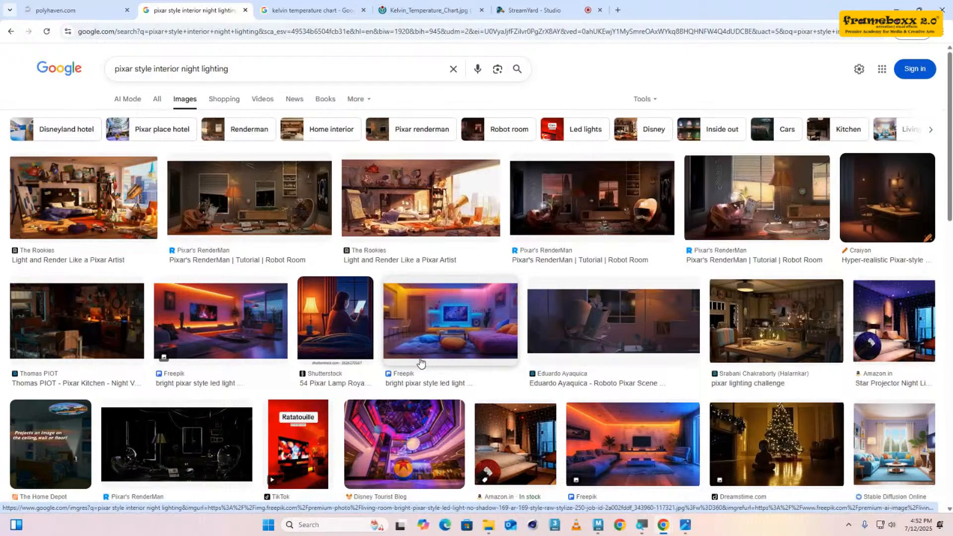
scroll(420, 362, down, 2)
scroll(420, 362, down, 4)
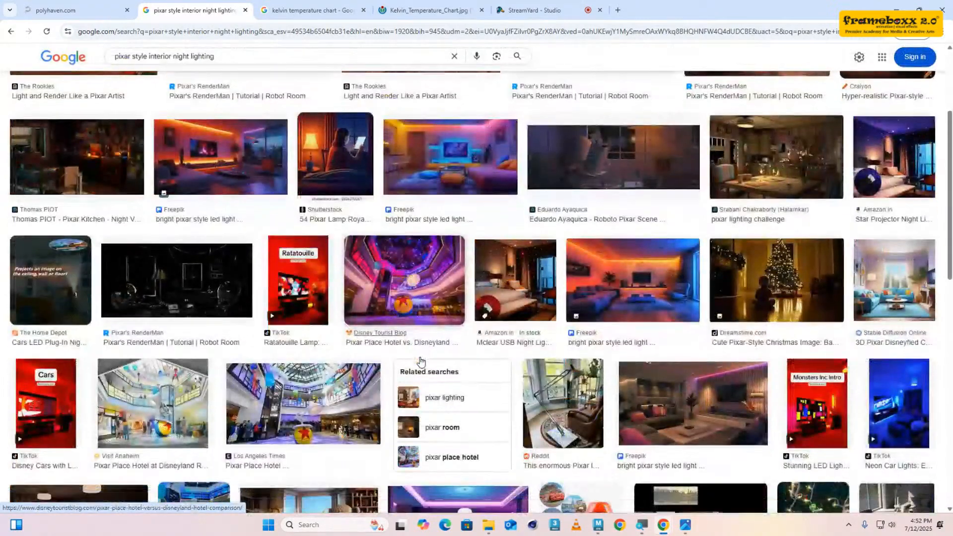
scroll(420, 362, down, 15)
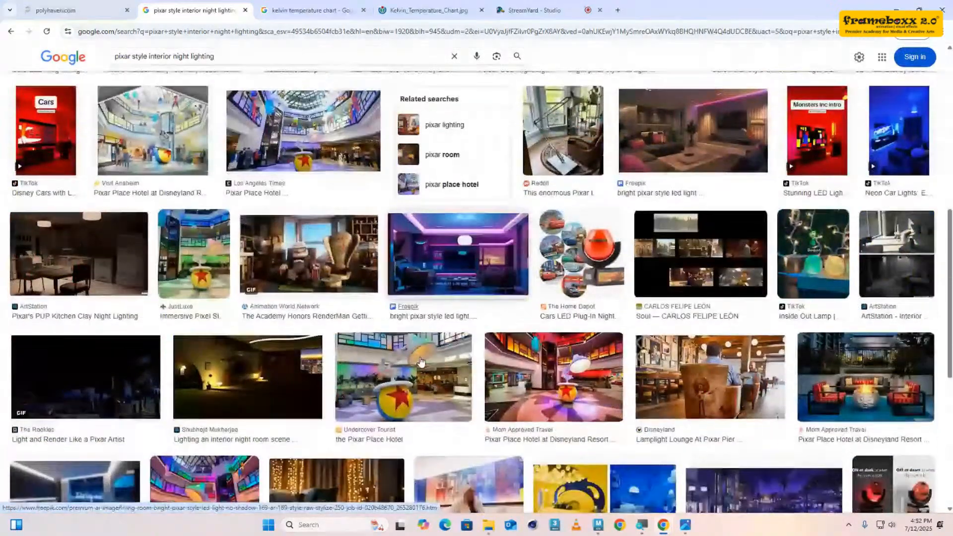
scroll(420, 362, up, 20)
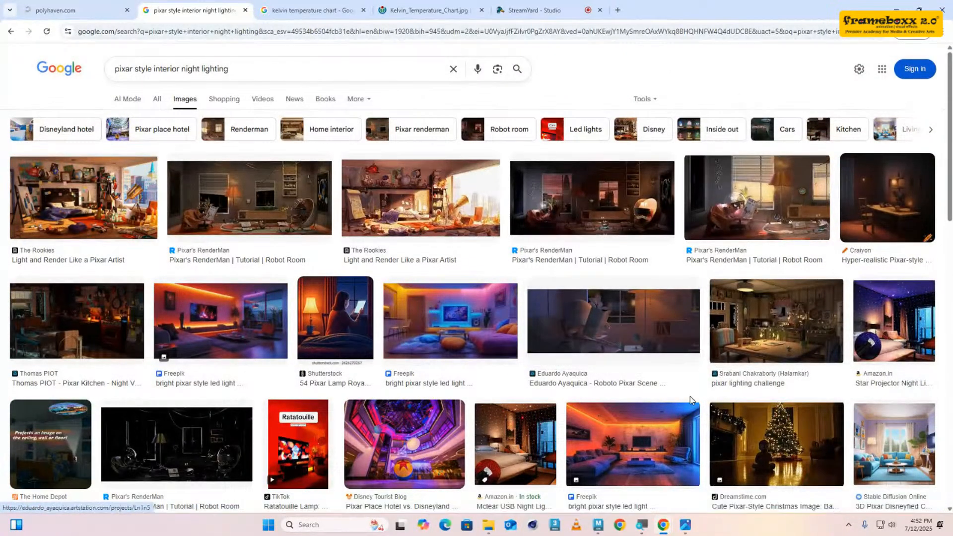
- Switch back to Maya, open the recent interior_light.ma without saving the untitled scene, and show the Channel Box and Layer Editor
mouse_move(599, 525)
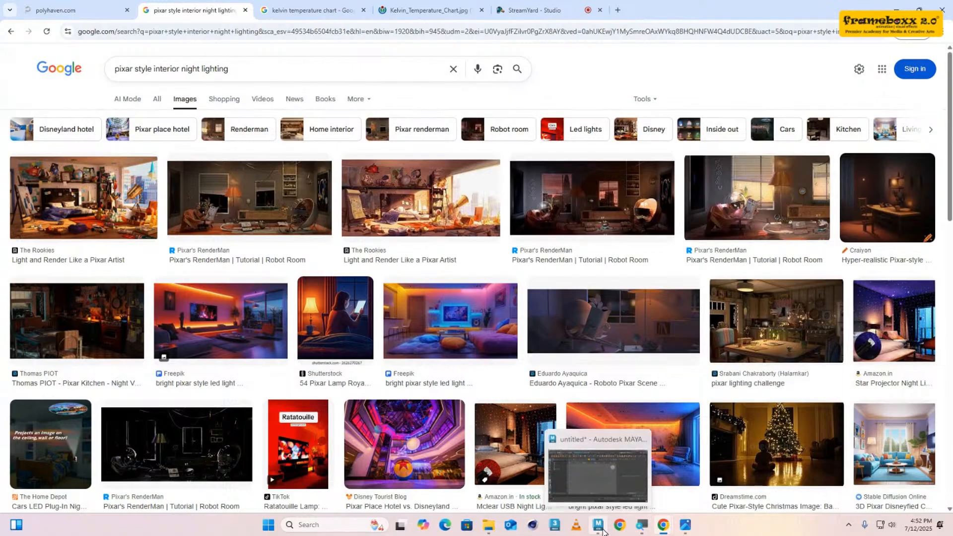
click(594, 472)
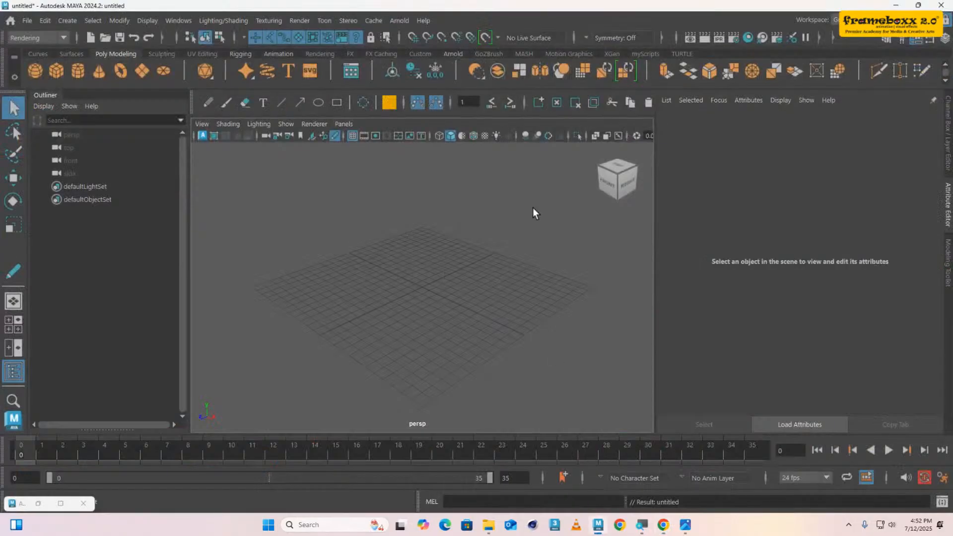
click(28, 21)
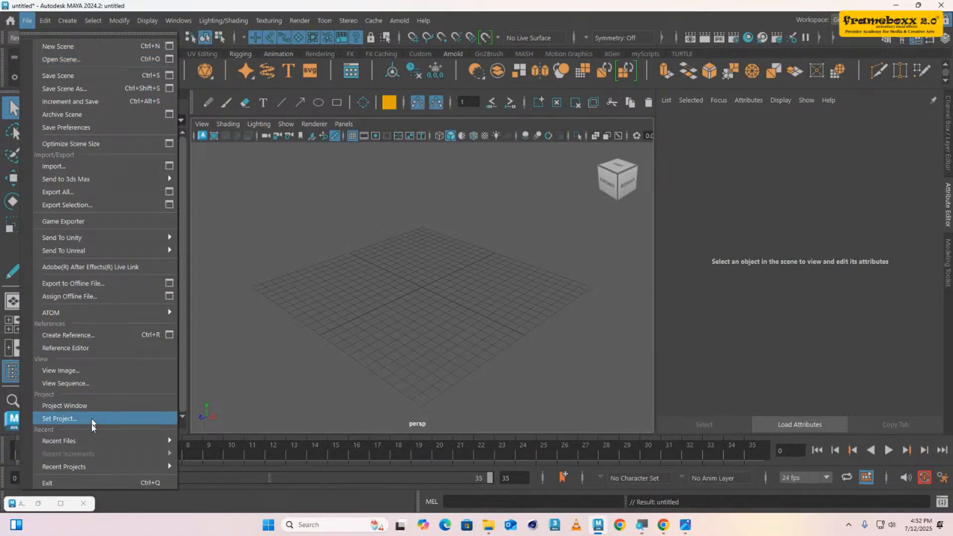
mouse_move(94, 441)
click(310, 453)
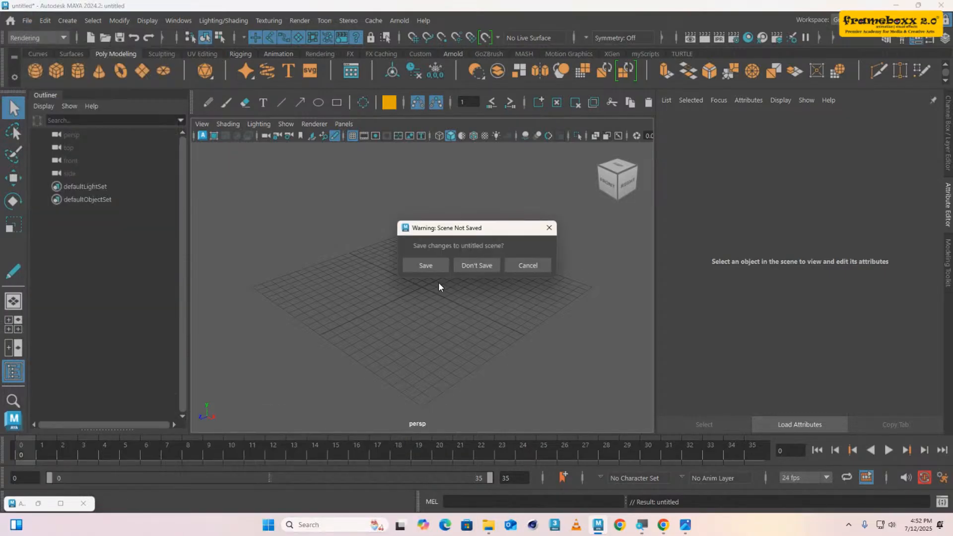
click(476, 266)
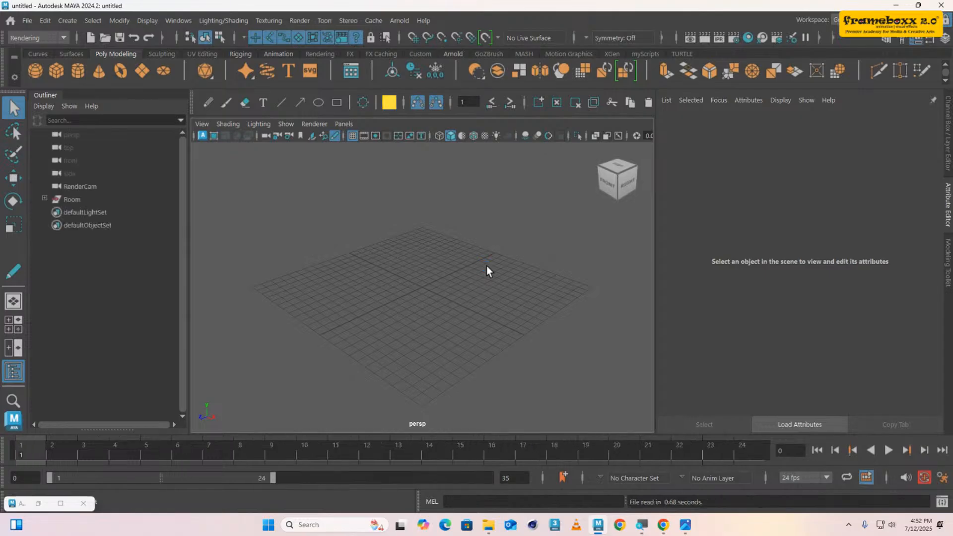
click(948, 151)
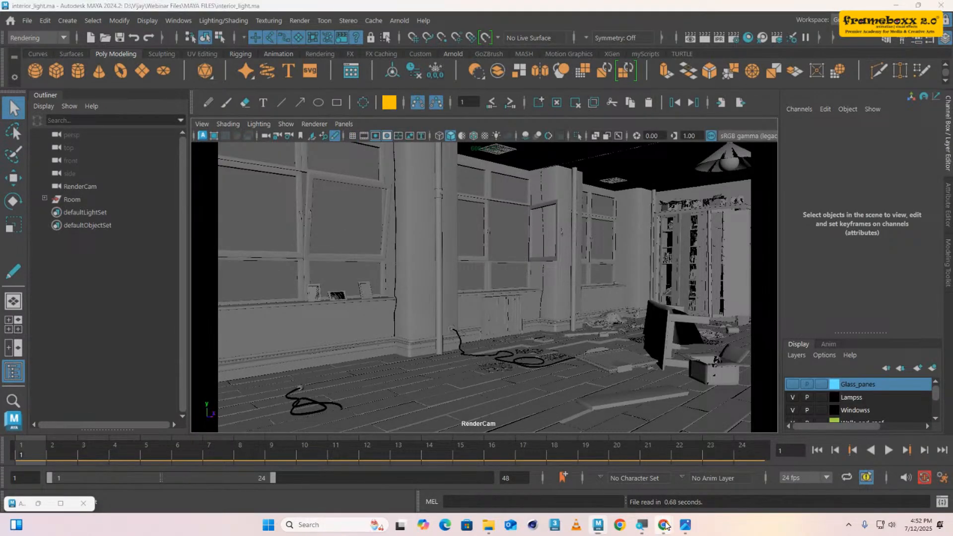
mouse_move(663, 525)
click(609, 474)
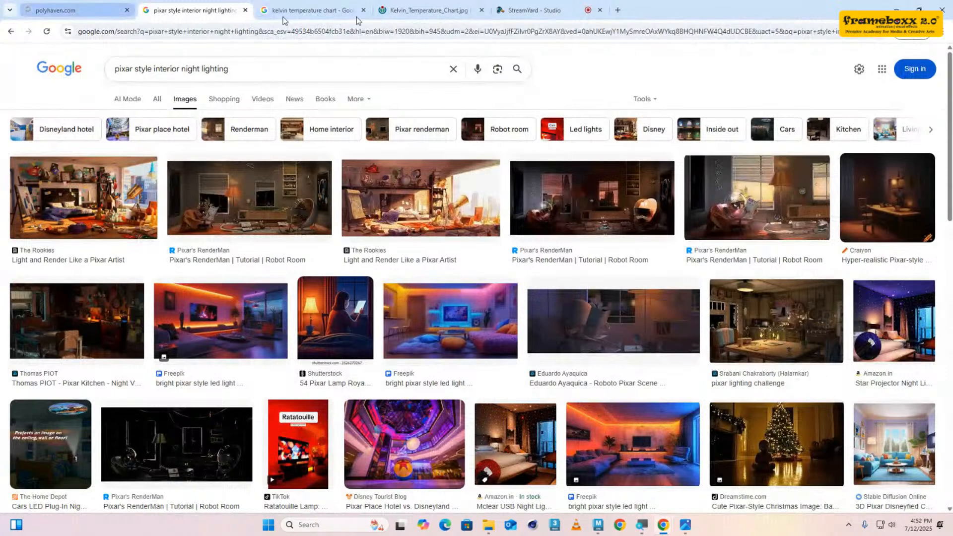
click(896, 9)
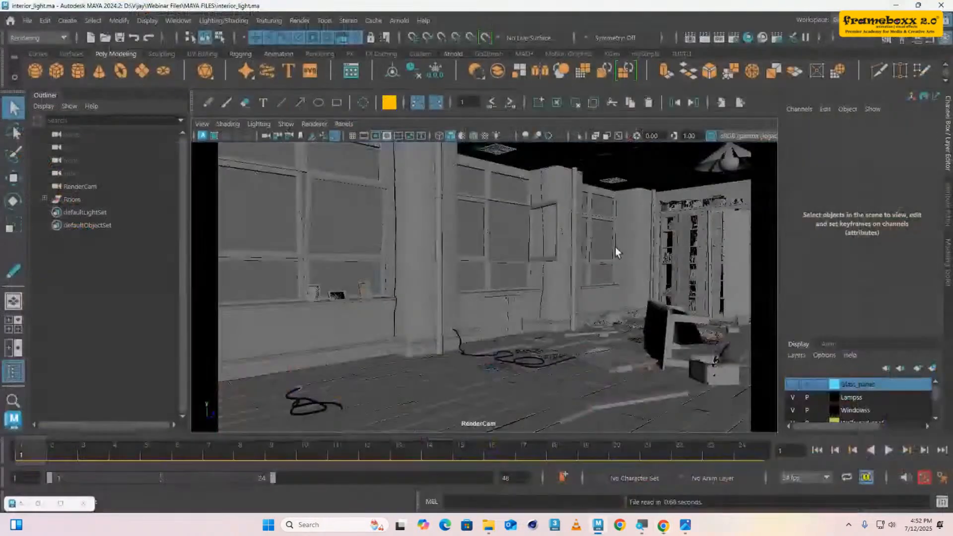
- Open the Arnold RenderView and render the unlit interior room through RenderCam
click(399, 21)
click(422, 58)
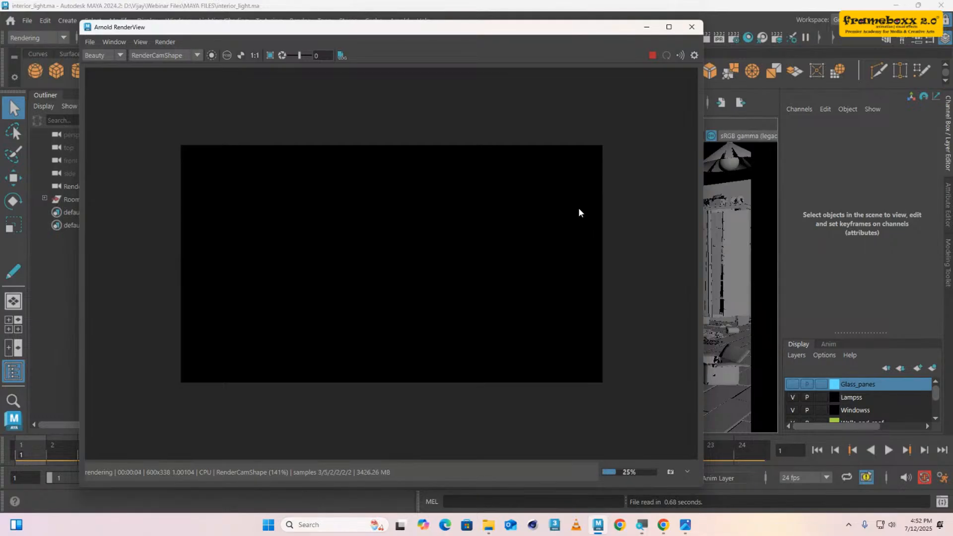
- Stop the render and view the Interior Lighting - 02.jpg and Interior Lighting - 01.jpg references in the photo viewer, returning to Maya
click(653, 55)
click(647, 27)
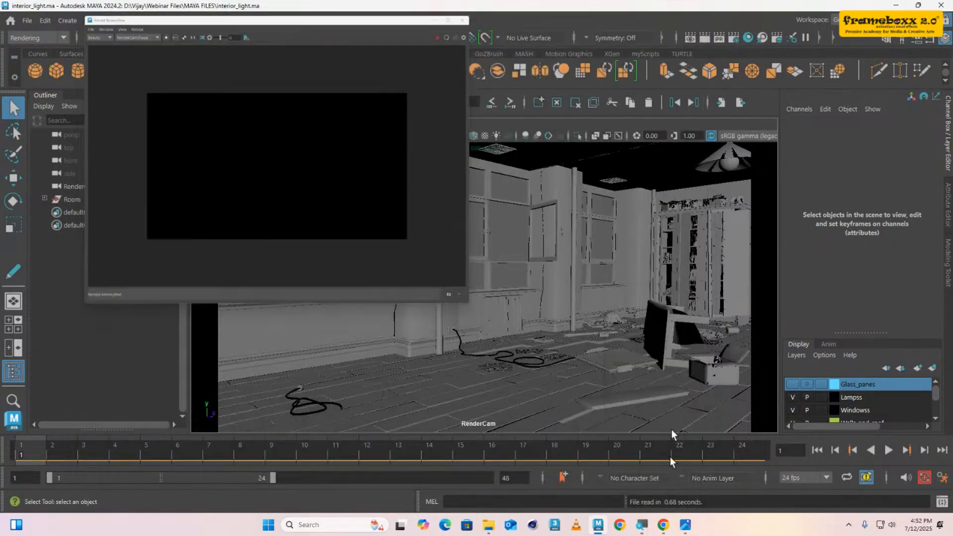
mouse_move(686, 525)
click(826, 486)
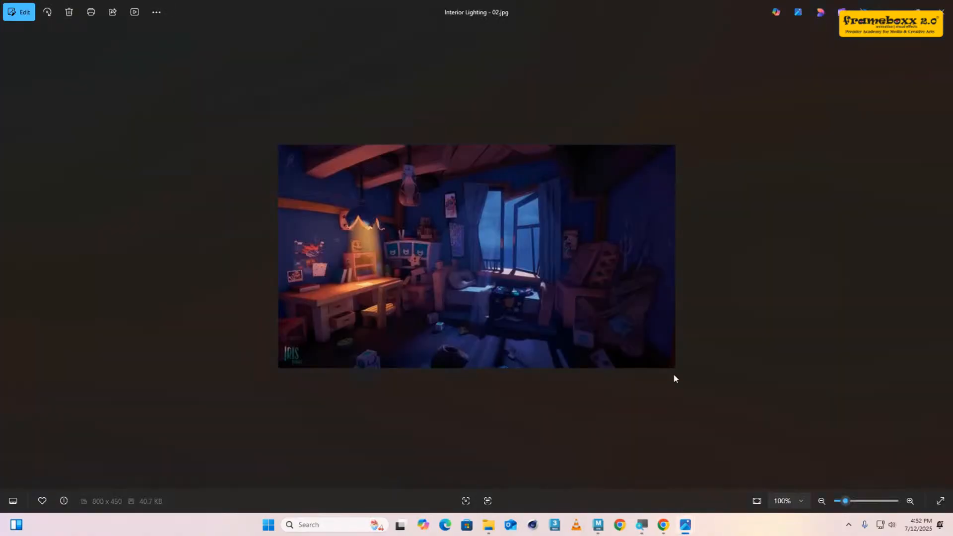
key(Left)
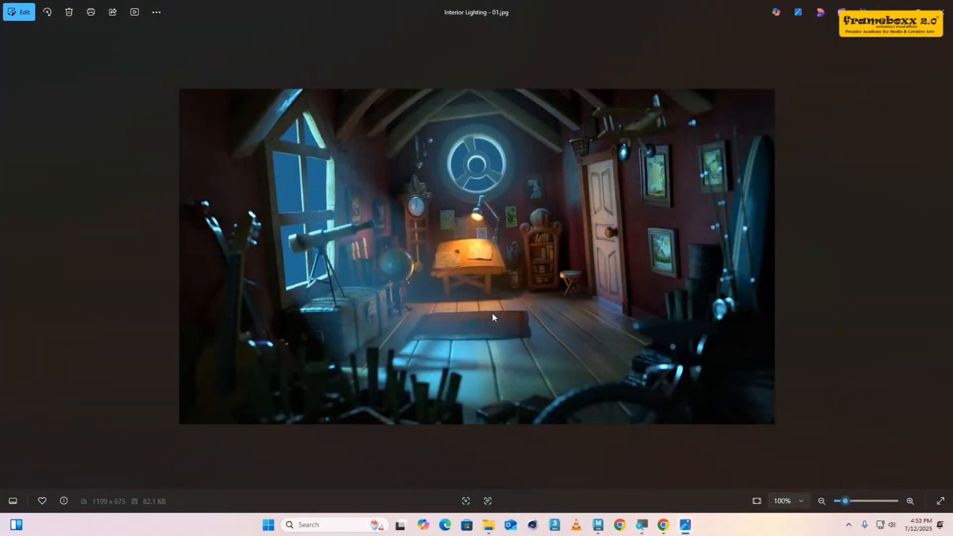
click(893, 9)
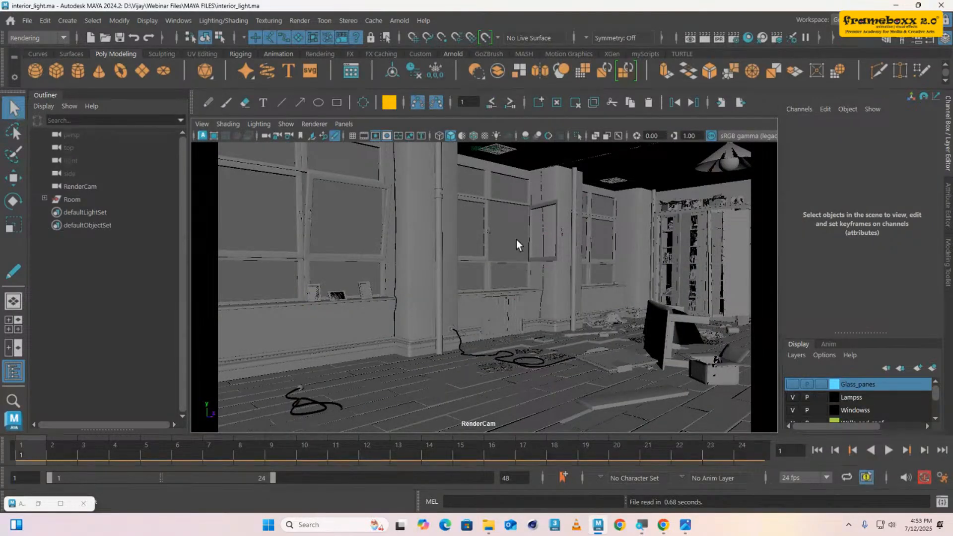
- Create an Arnold skydome light and set its scale to 10 on X, Y and Z
click(400, 24)
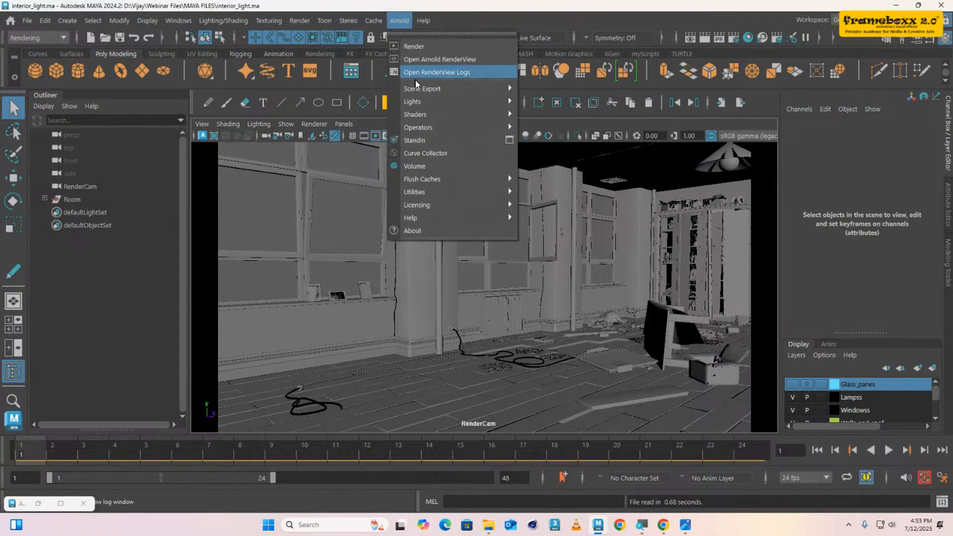
mouse_move(420, 103)
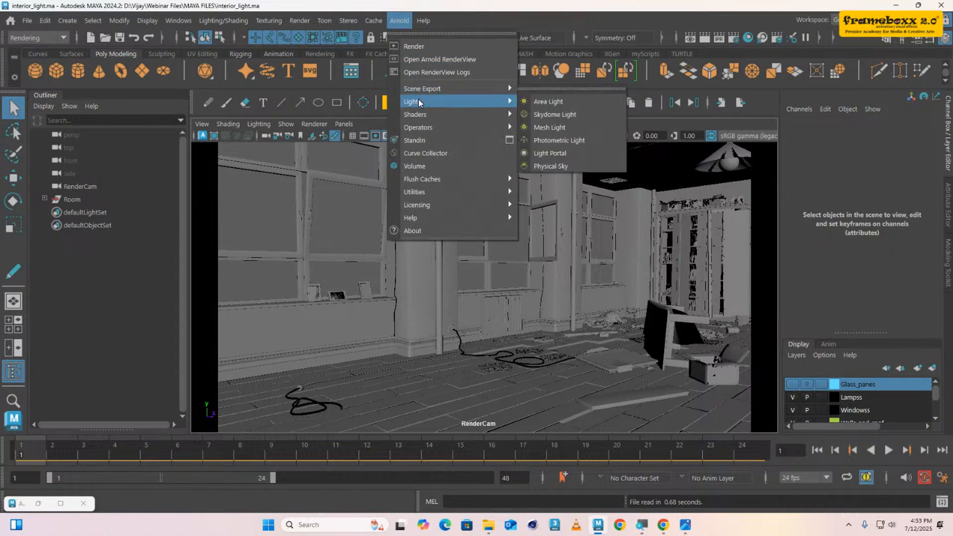
click(582, 115)
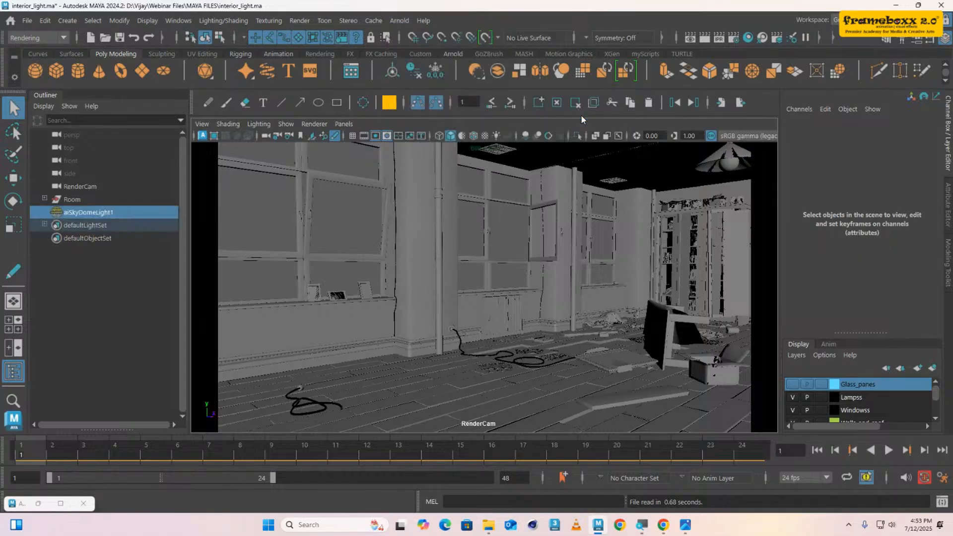
drag(890, 192, 896, 211)
text(10)
key(Return)
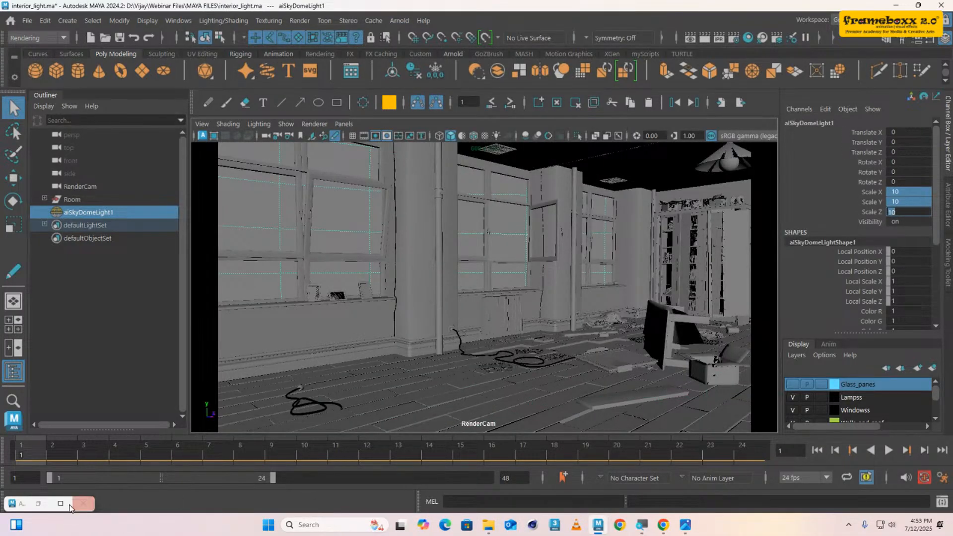
- Render the room while tinting the skydome light with the recent navy blue and darkening it slightly, closing with the render stopped and minimized
click(39, 504)
click(651, 55)
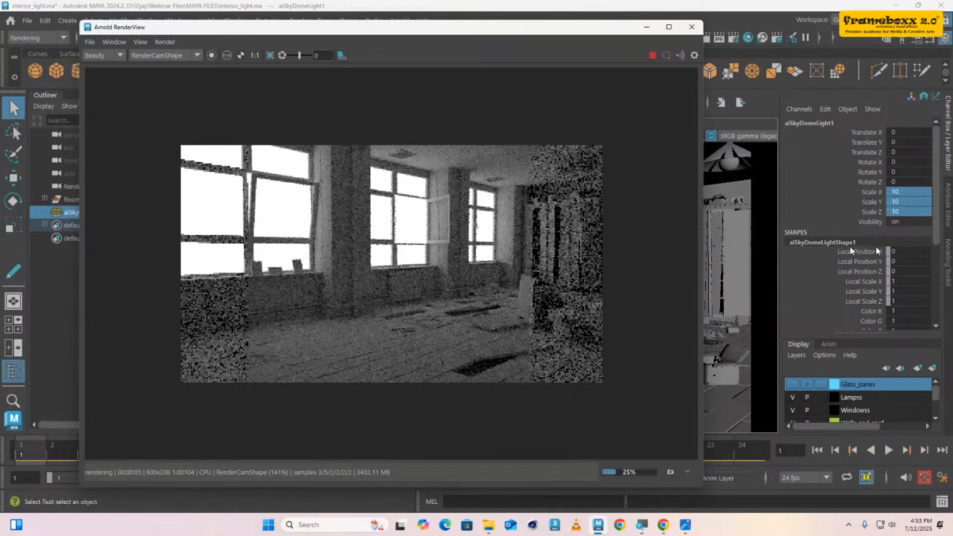
click(949, 203)
click(789, 251)
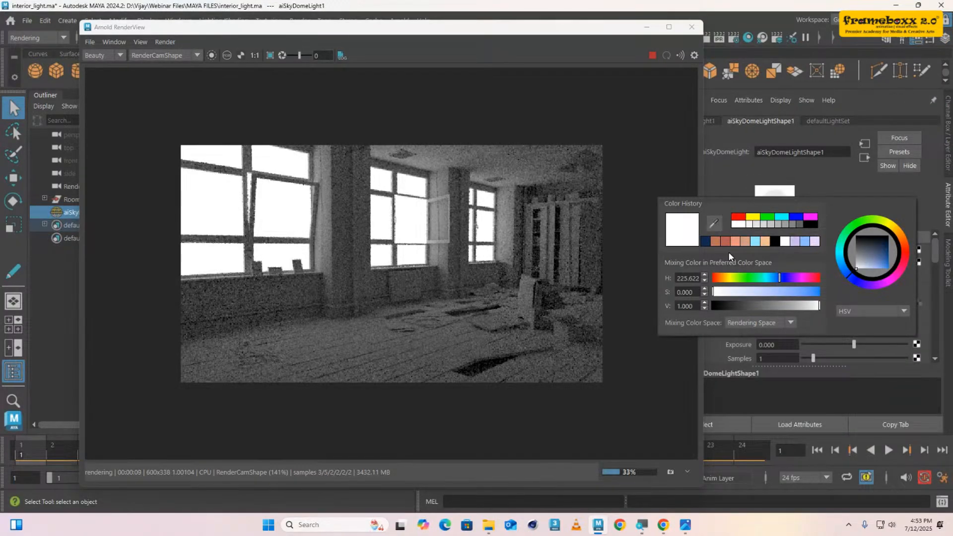
click(704, 240)
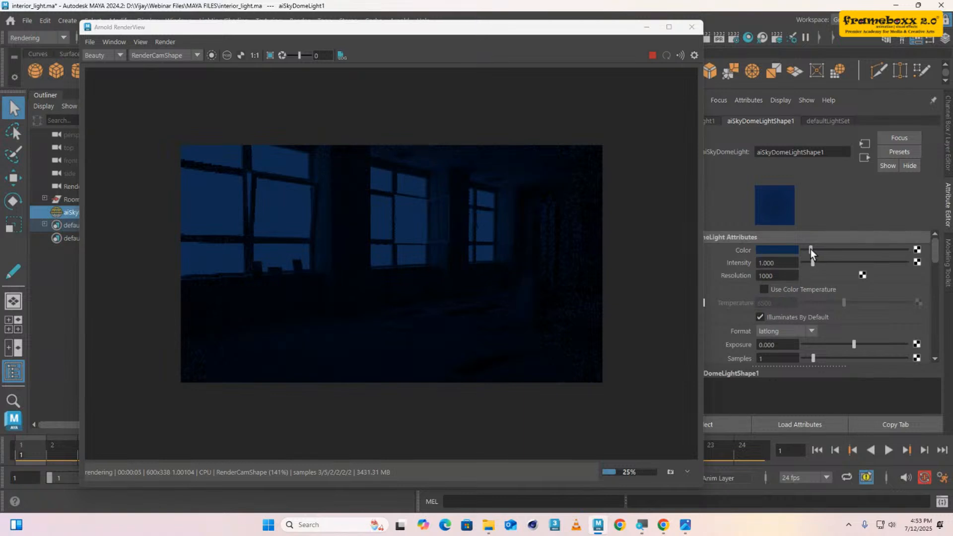
drag(812, 250, 807, 249)
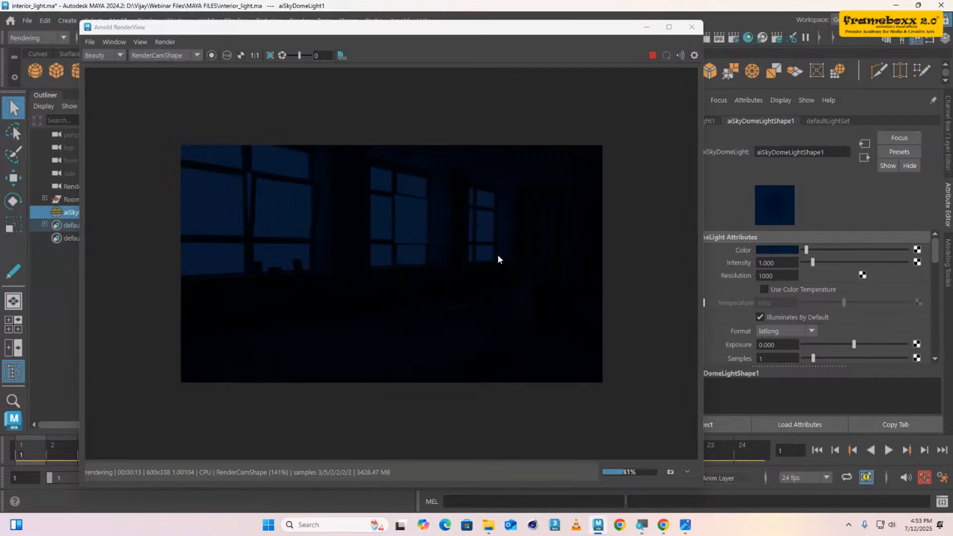
click(652, 56)
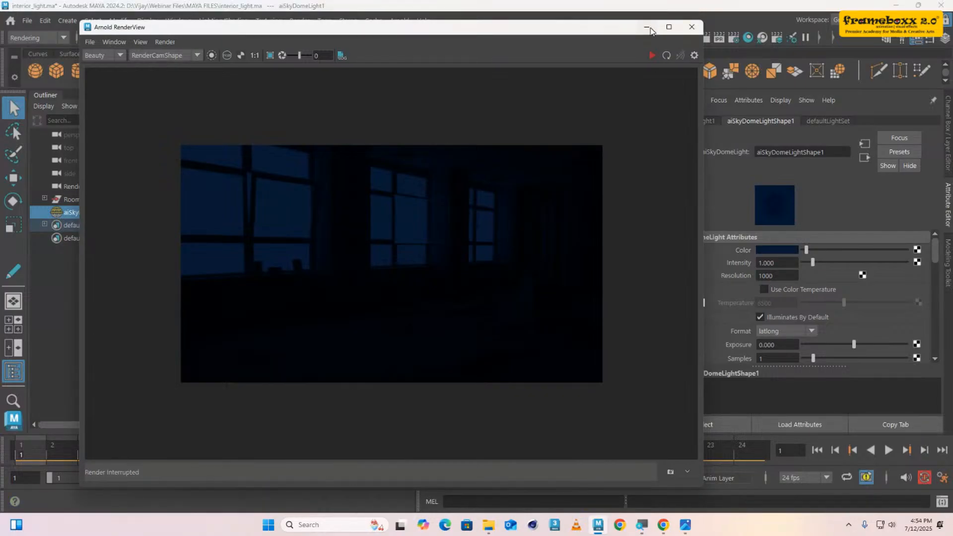
click(647, 26)
- Create a spot light and look through it in the viewport
click(67, 20)
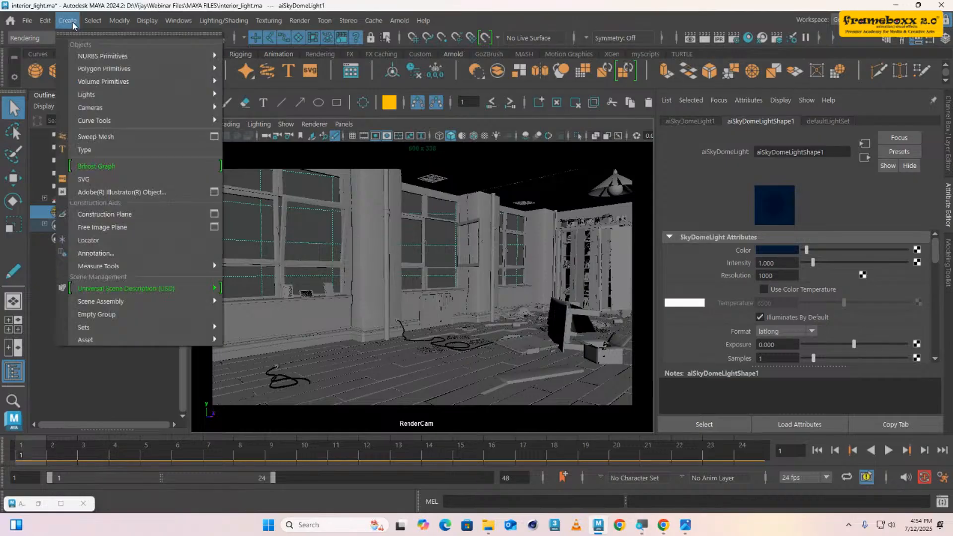
mouse_move(98, 98)
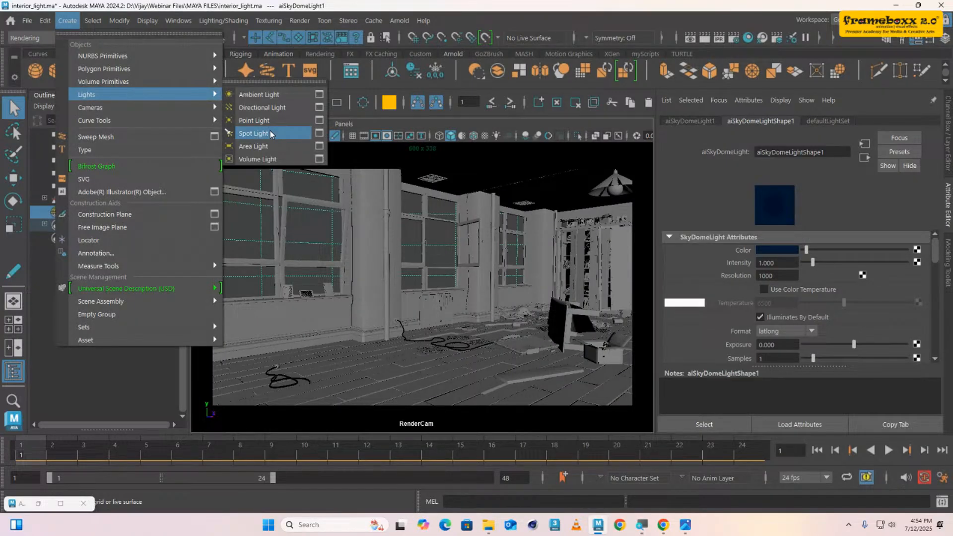
click(271, 135)
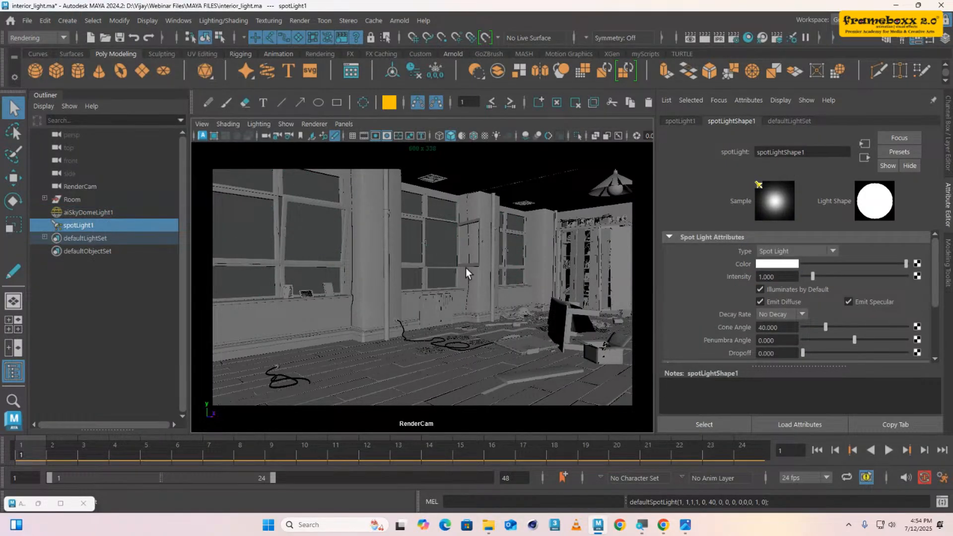
key(w)
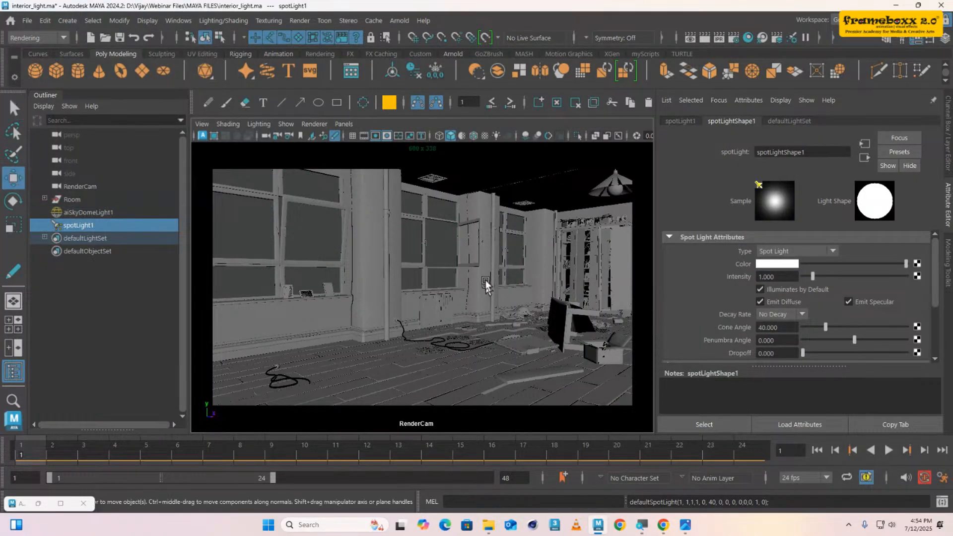
click(347, 125)
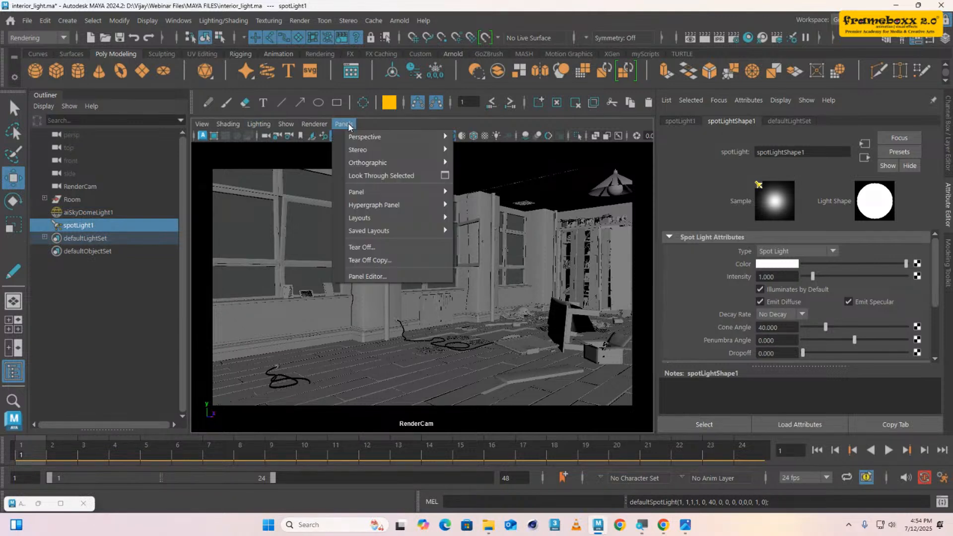
click(388, 175)
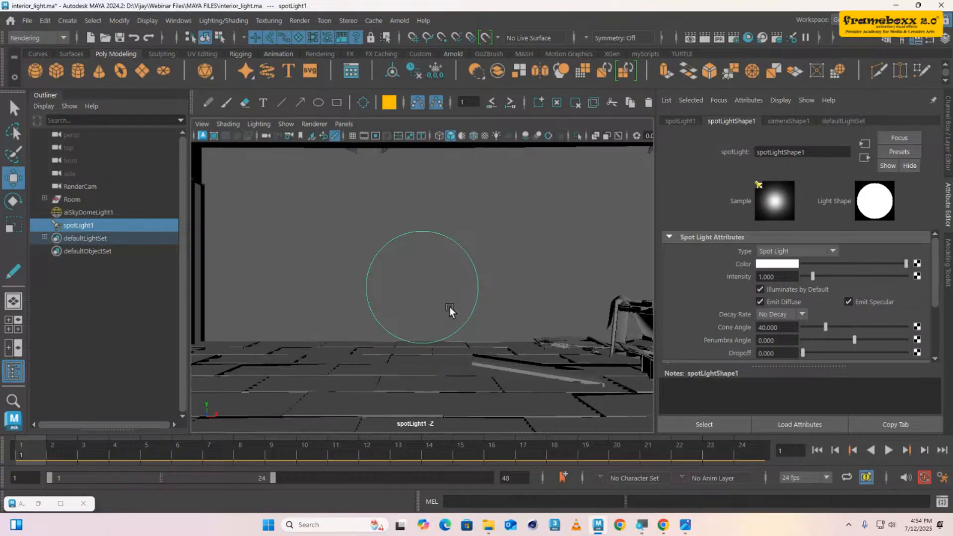
- Set the spot light view camera's far clip plane to 10000 and near clip plane to 0.1
alt+drag(450, 301, 423, 282)
click(202, 124)
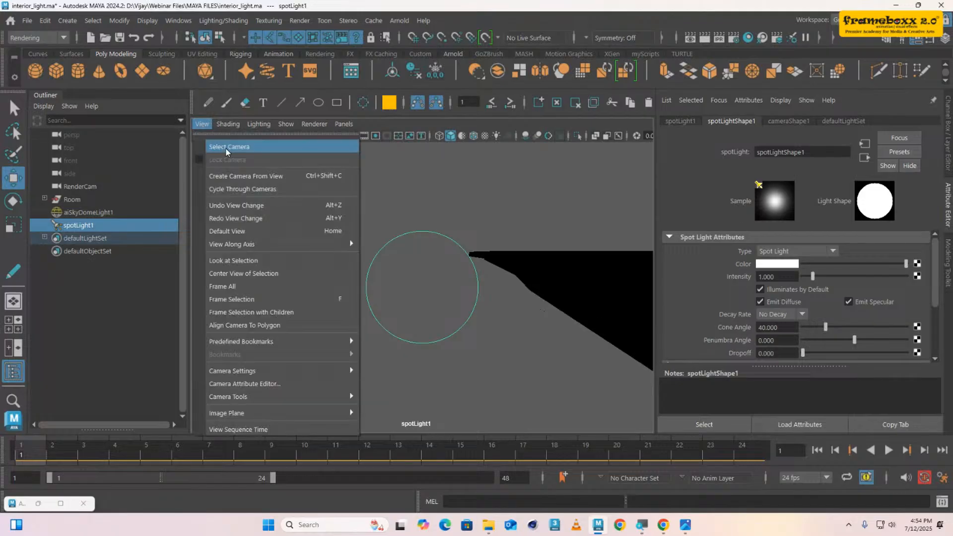
click(263, 384)
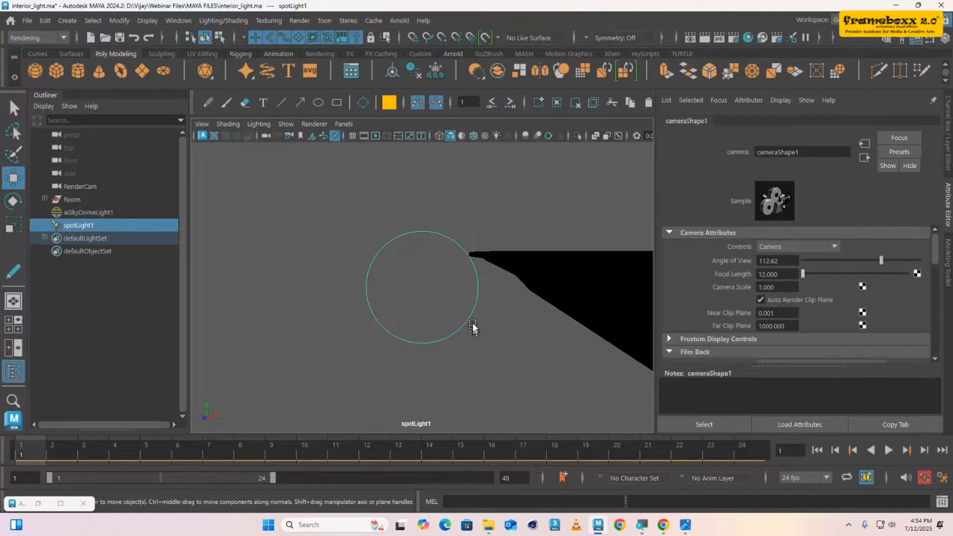
click(771, 326)
text(0)
key(Return)
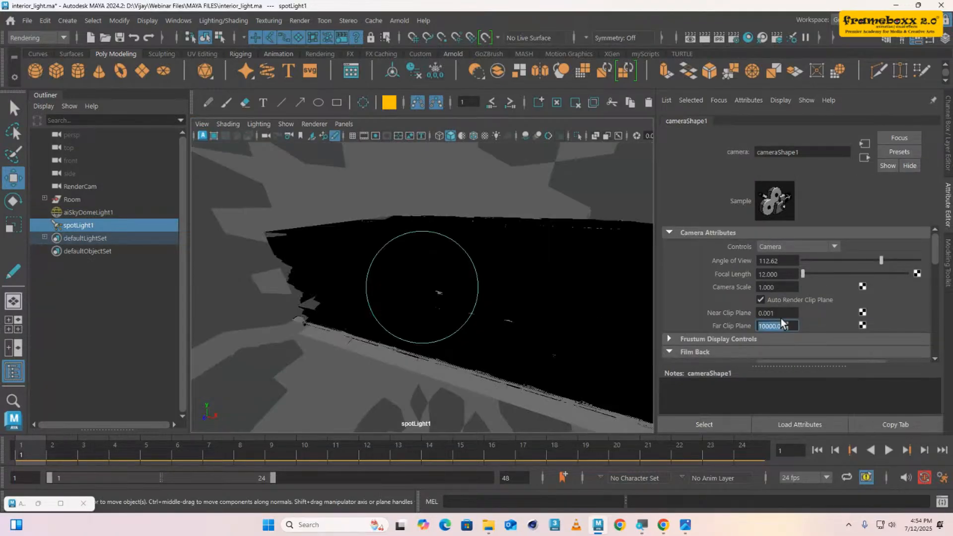
drag(782, 314, 738, 311)
text(0.1)
key(Return)
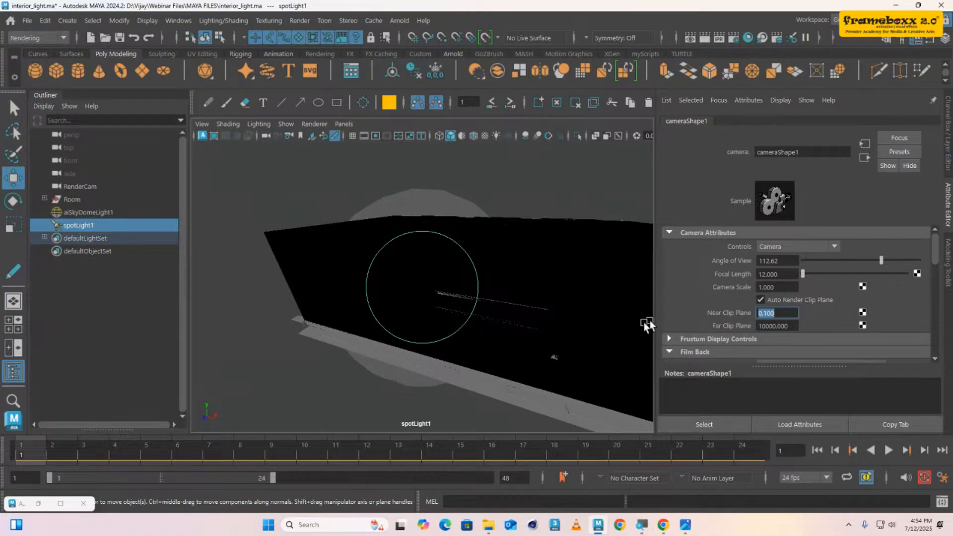
- Aim the spot light from outside and above the room's windows, and check its placement in the perspective view
alt+drag(651, 320, 453, 249)
scroll(467, 308, down, 5)
key(space)
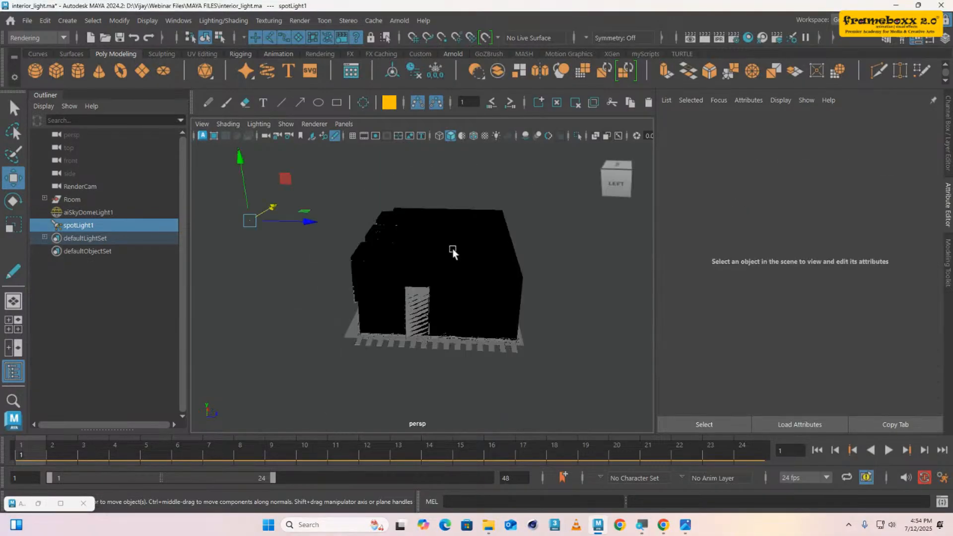
alt+drag(340, 303, 516, 287)
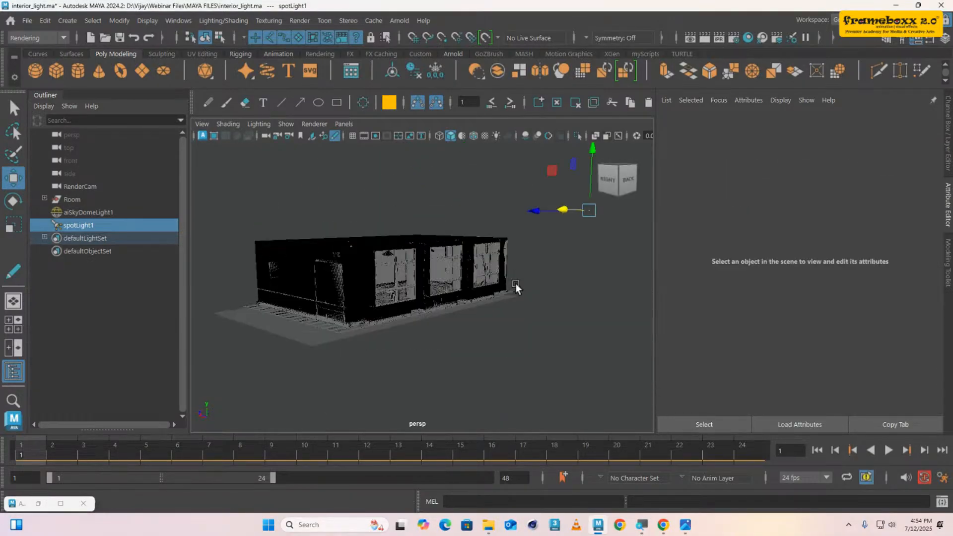
- Restart the Arnold render and move the RenderView window clear of the Attribute Editor
click(38, 503)
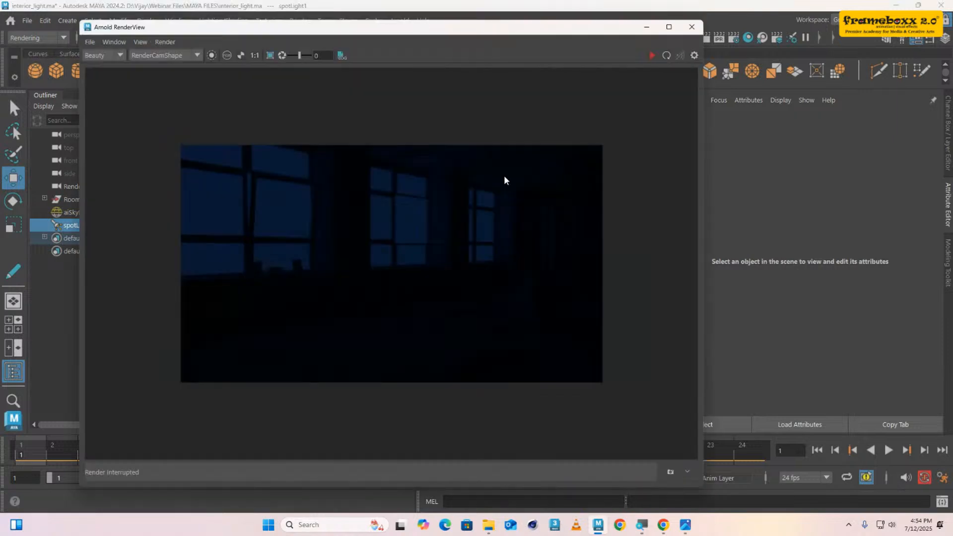
click(651, 56)
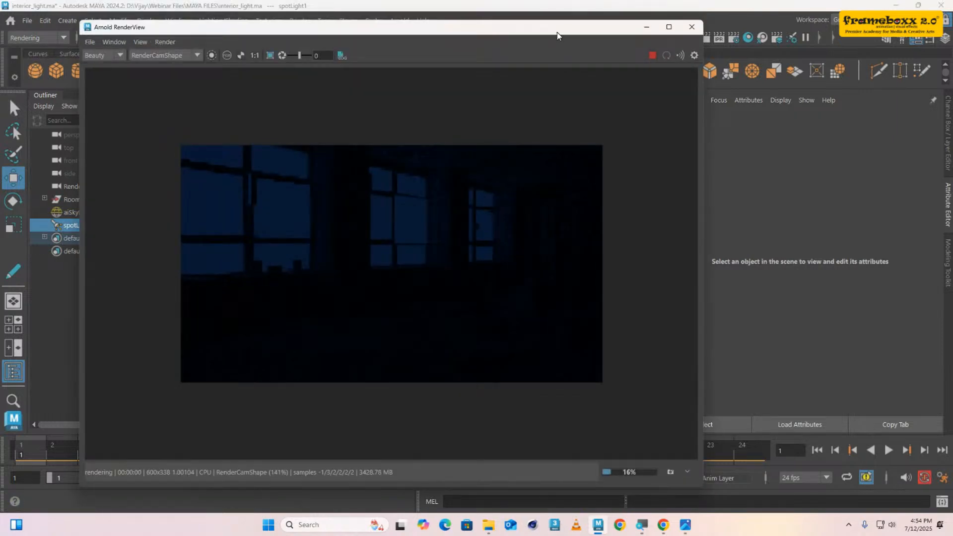
drag(557, 33, 447, 103)
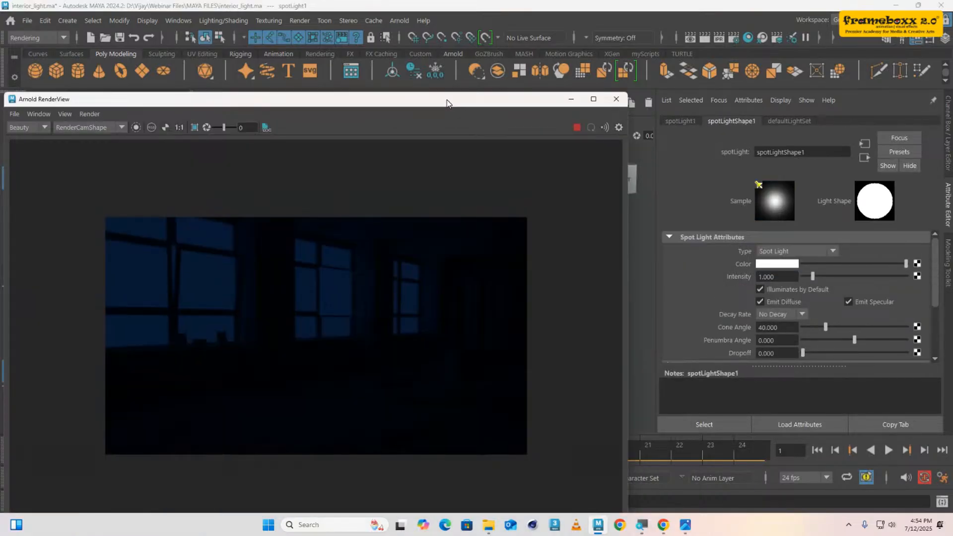
- Enable color temperature for the spot light at 8500 and set its Arnold exposure to 20
scroll(731, 283, down, 3)
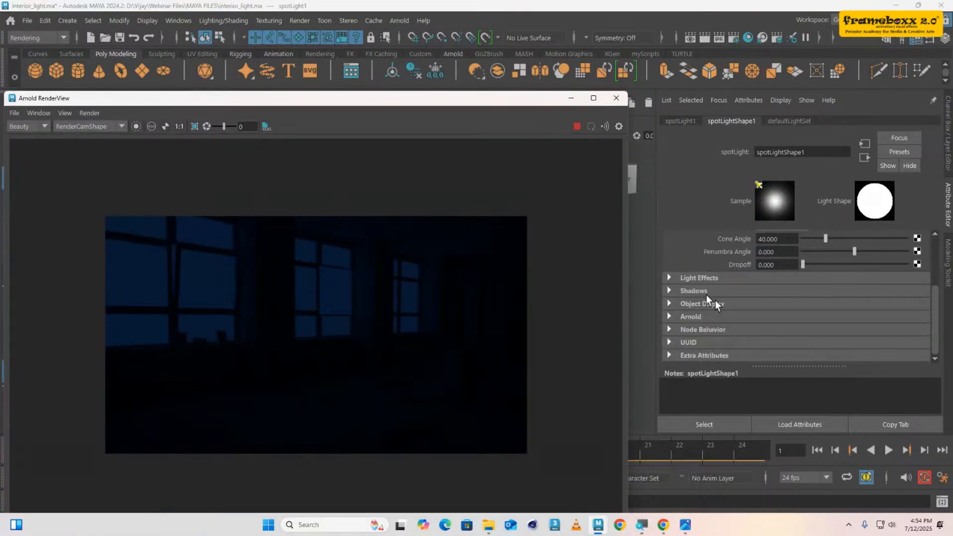
click(691, 316)
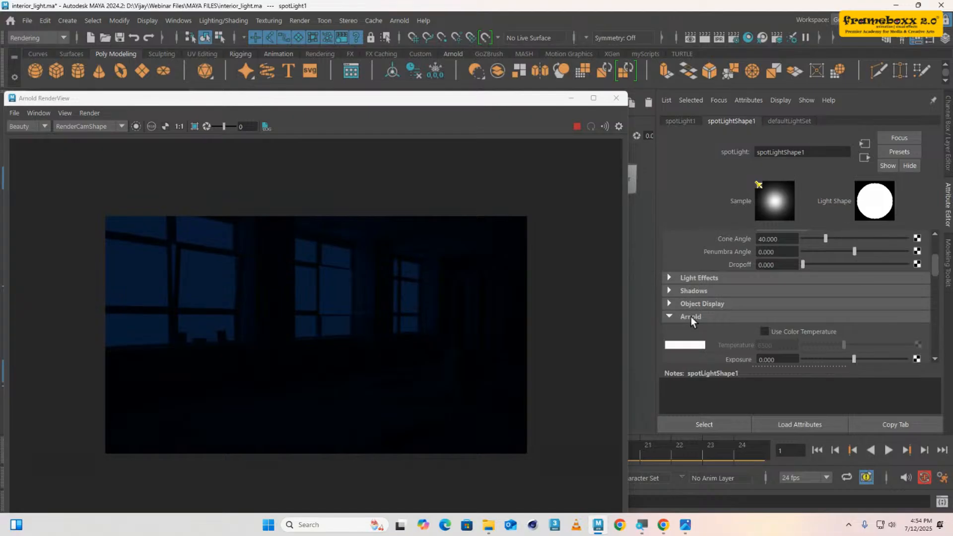
scroll(724, 324, down, 3)
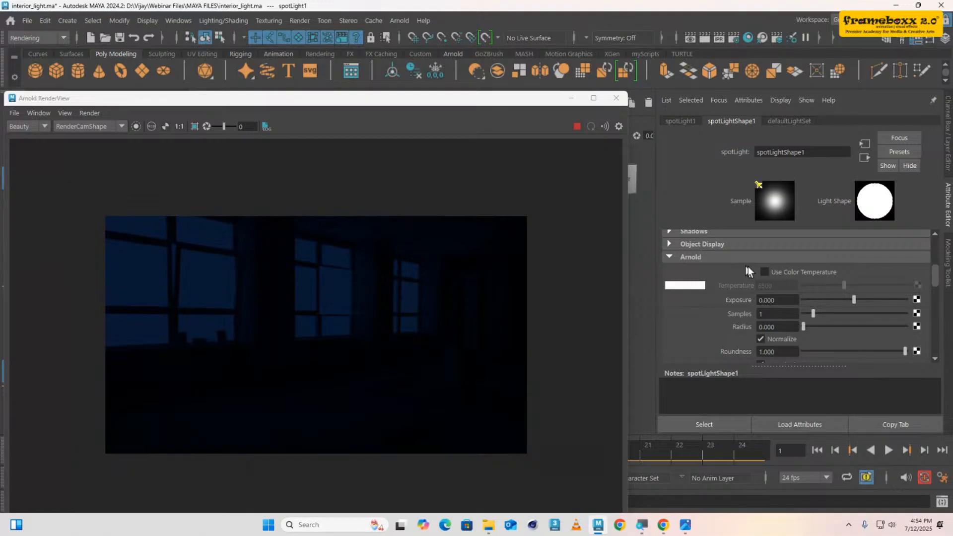
click(765, 273)
click(767, 286)
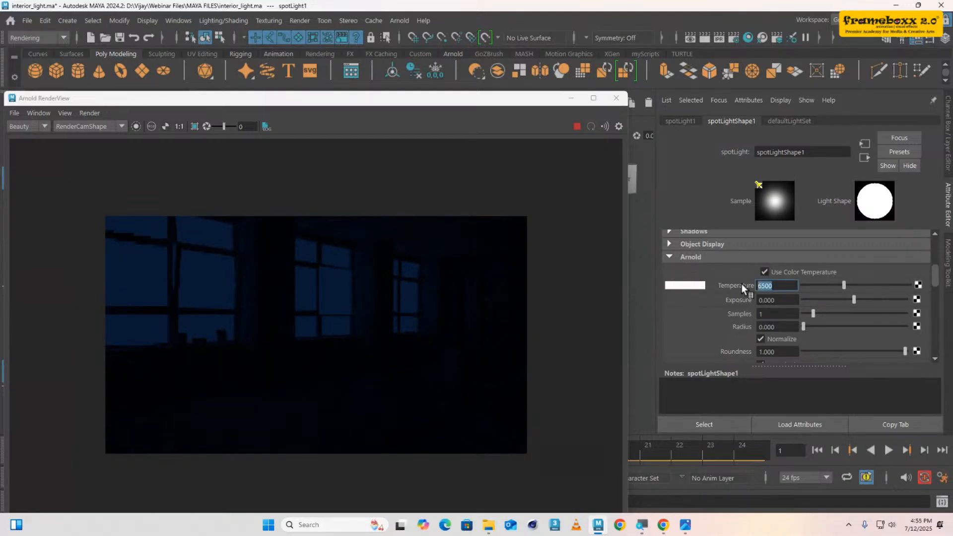
key(Return)
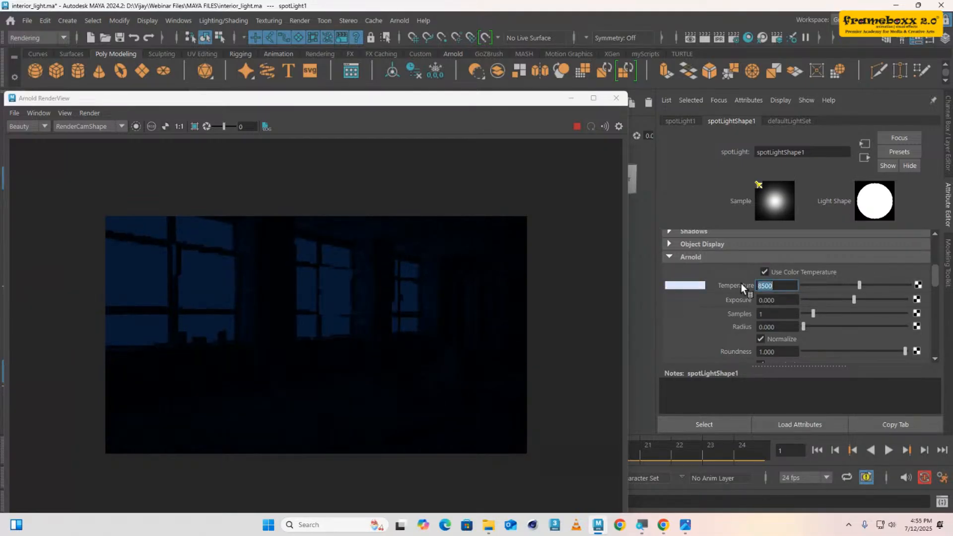
key(Tab)
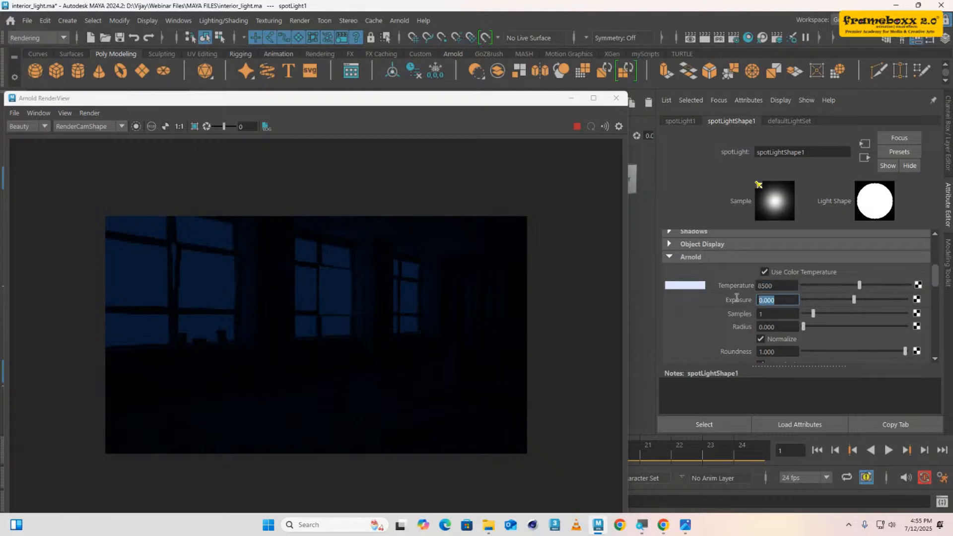
text(20)
key(Return)
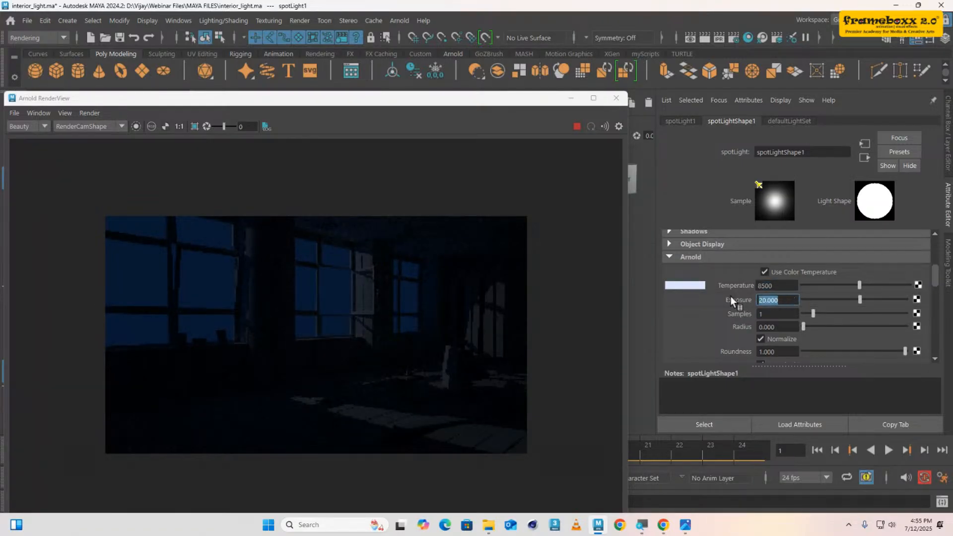
- Try the spot light's Arnold exposure at 30, and reduce it to 25
text(30)
key(Return)
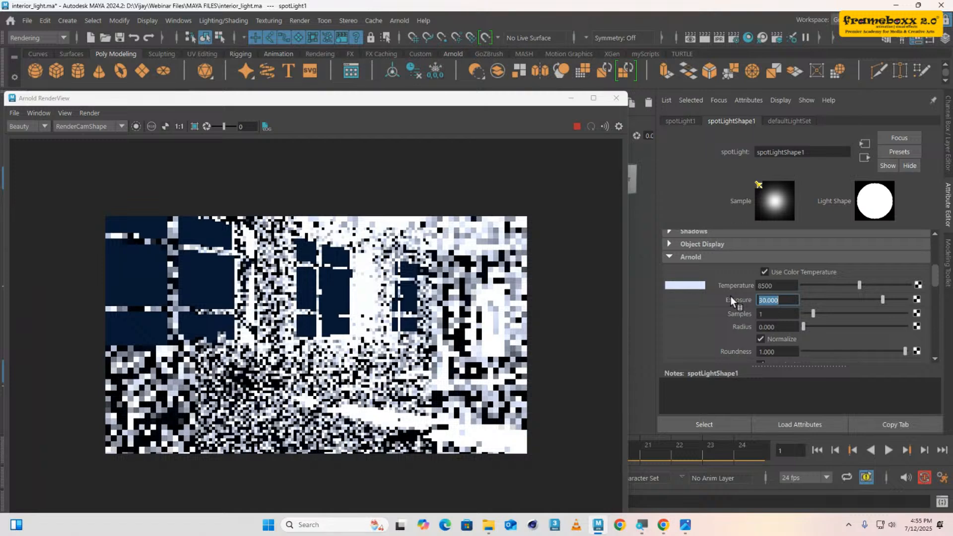
text(25)
key(Return)
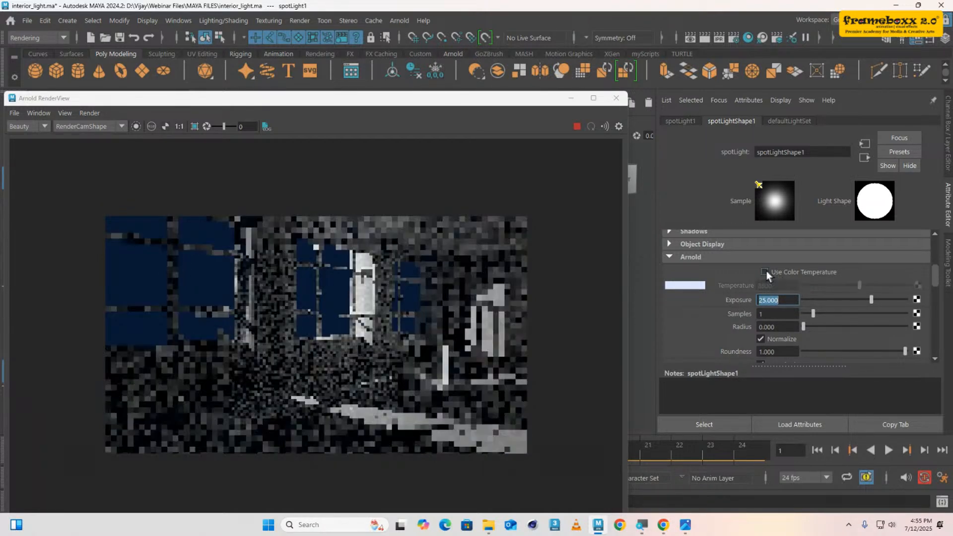
- Disable the spot light's color temperature and set its color to a deep blue, about hue 234.6, saturation 0.923 and value 0.342
scroll(740, 291, up, 5)
click(777, 264)
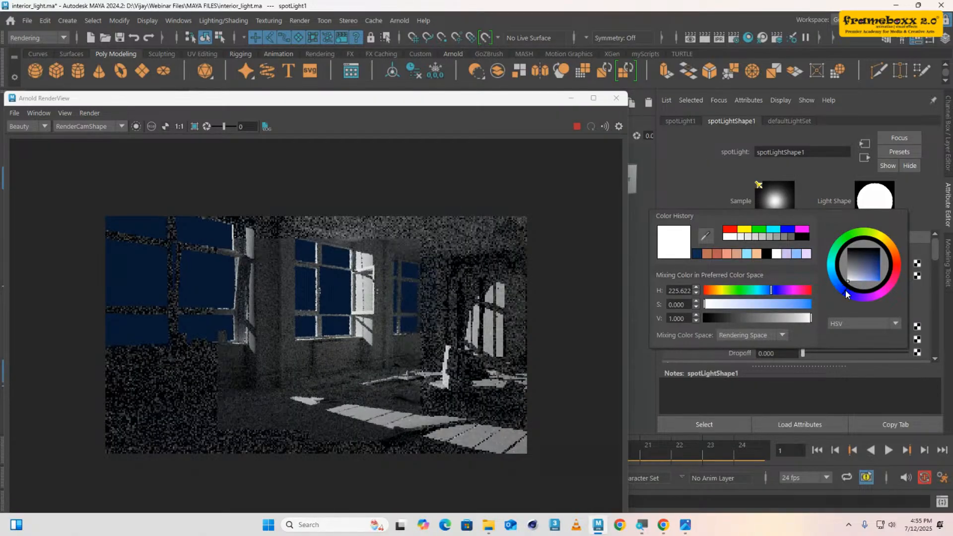
mouse_move(869, 273)
mouse_down()
mouse_move(880, 277)
mouse_move(877, 264)
mouse_move(878, 275)
mouse_up()
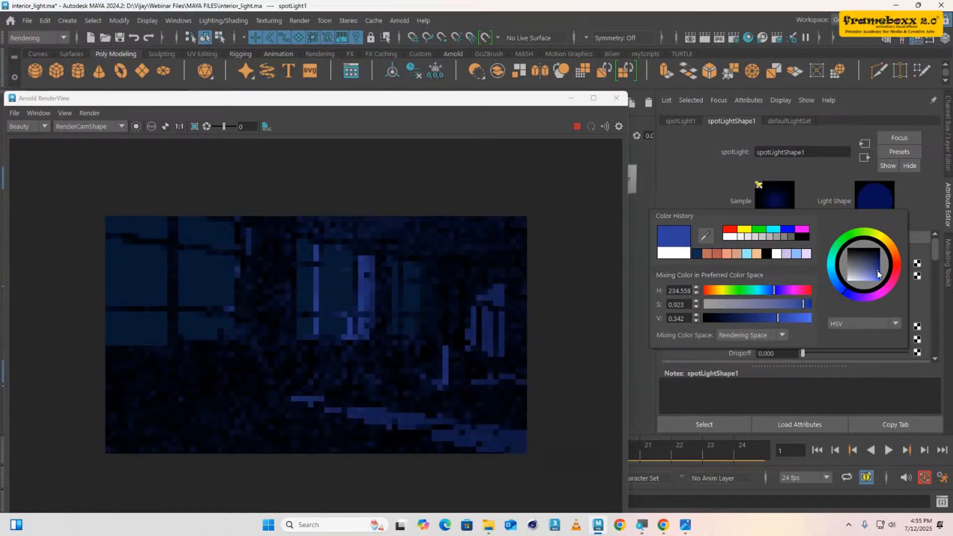
click(716, 200)
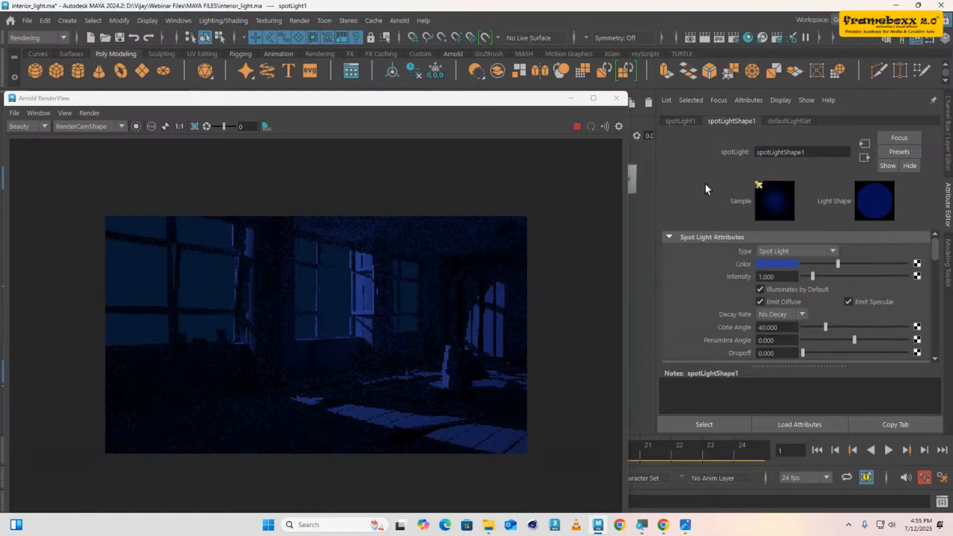
- Soften the spot light's shadows by trying Arnold radius values of 25 and 50 and settling on 75
scroll(705, 302, down, 10)
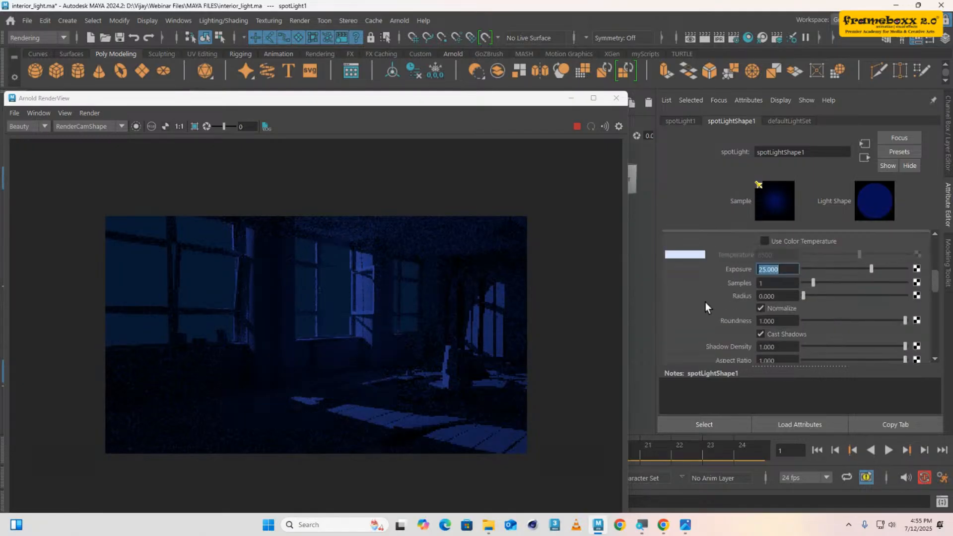
scroll(409, 411, up, 2)
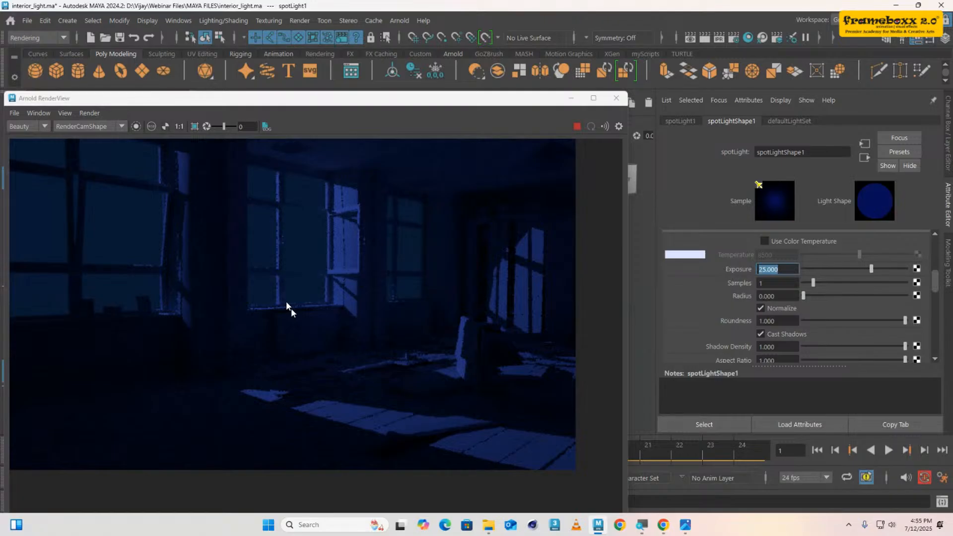
scroll(323, 409, up, 2)
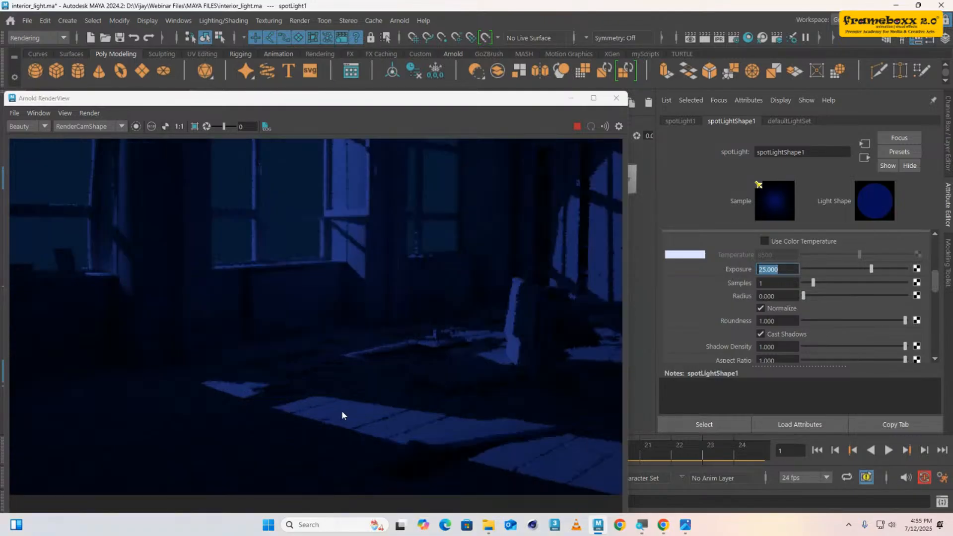
scroll(342, 415, down, 2)
click(785, 296)
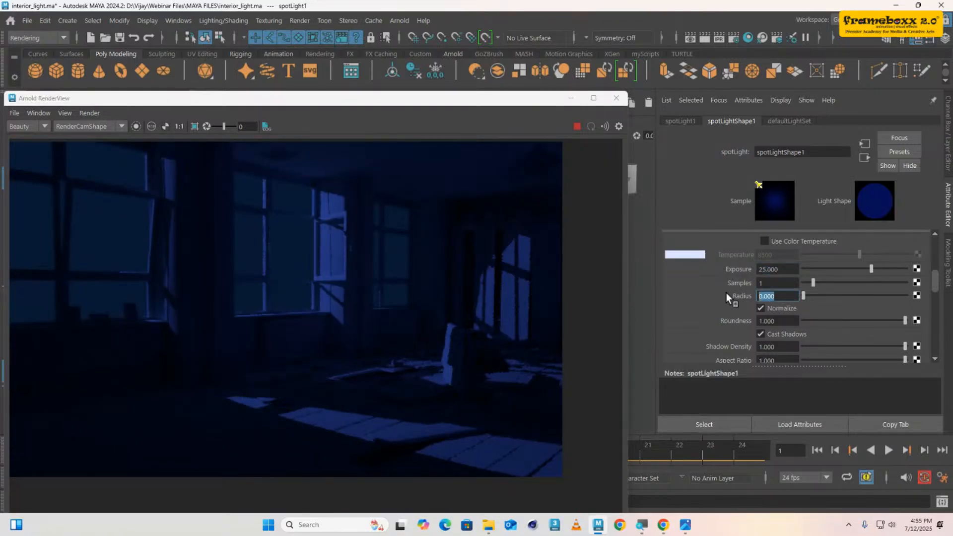
text(25)
key(Return)
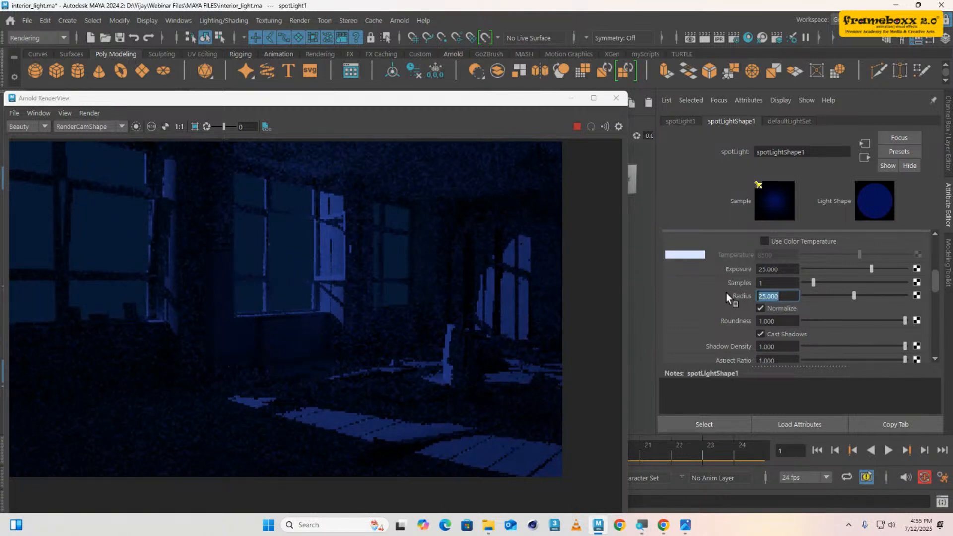
text(50)
key(Return)
text(75)
key(Return)
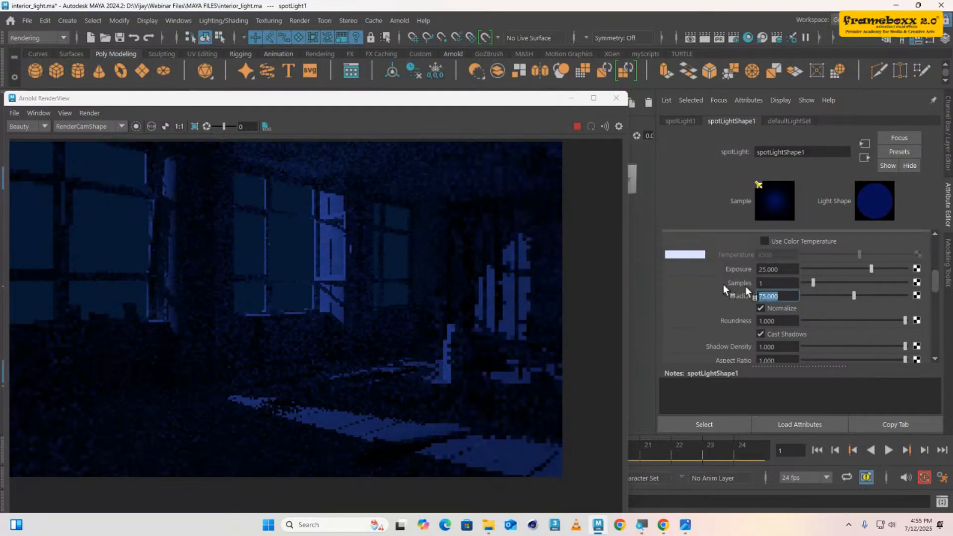
- Add an OptiX denoiser imager to the Arnold render, widen the RenderView window, and examine the denoised light patches on the floor
click(619, 126)
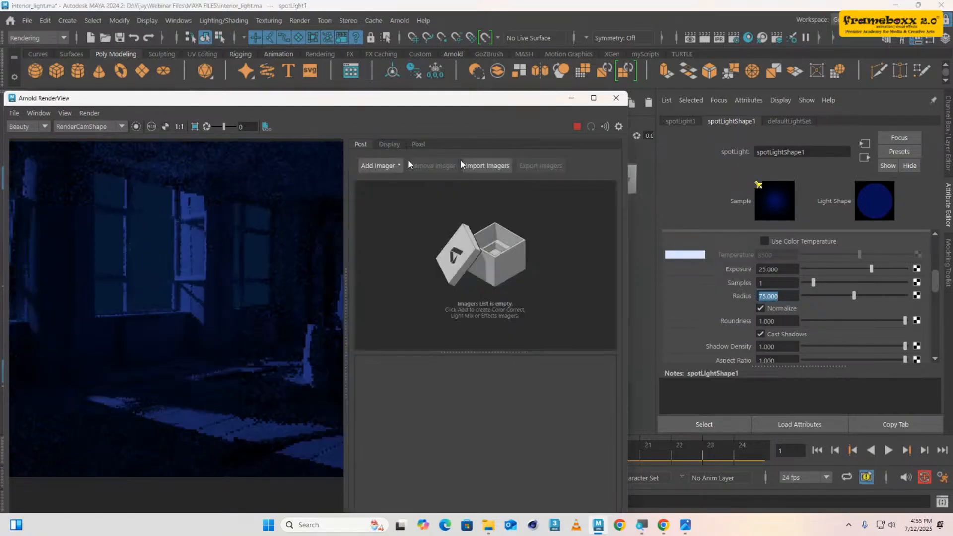
click(408, 162)
click(407, 223)
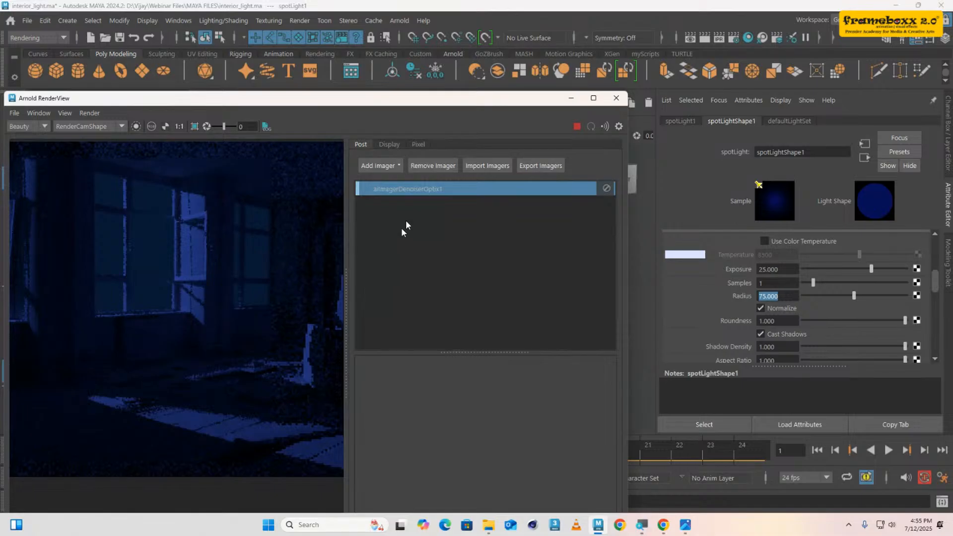
drag(457, 103, 648, 83)
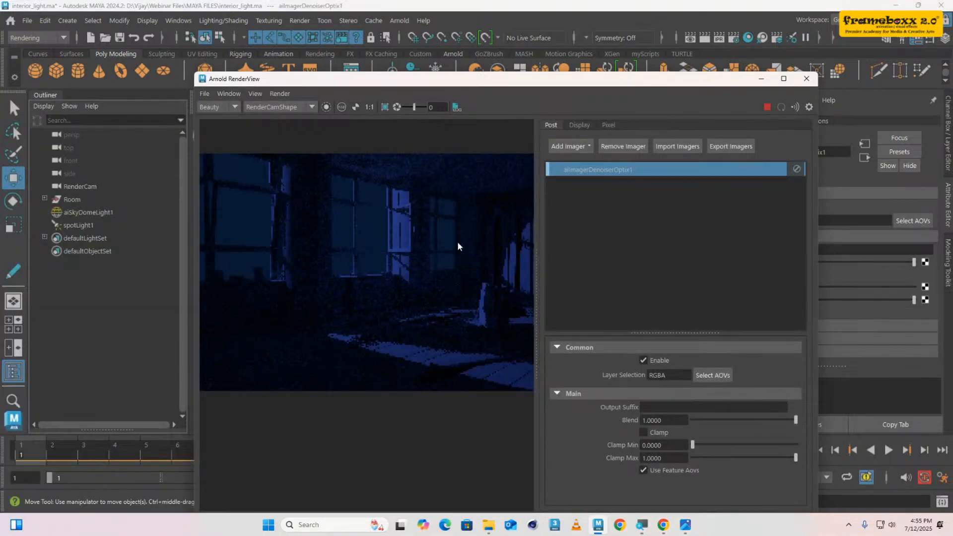
middle_drag(458, 242, 401, 256)
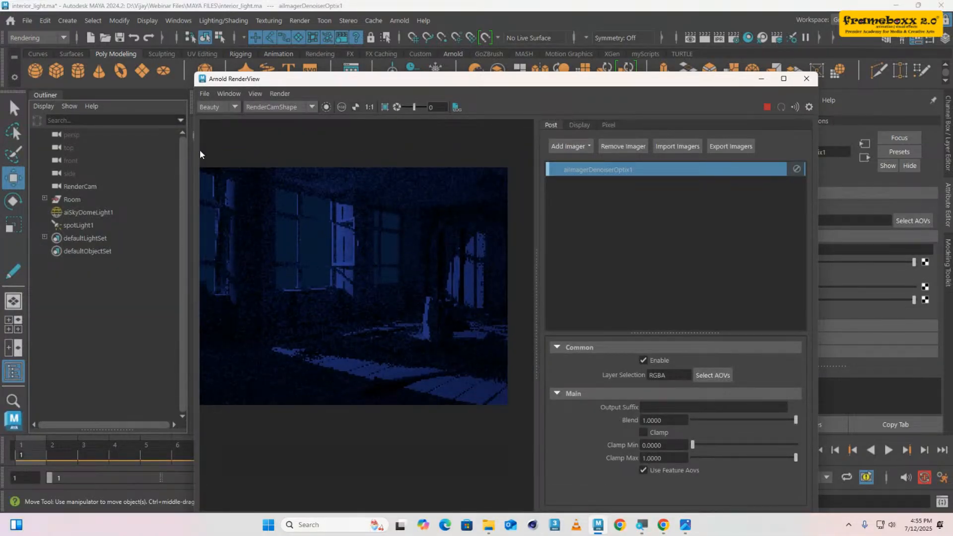
drag(198, 150, 138, 150)
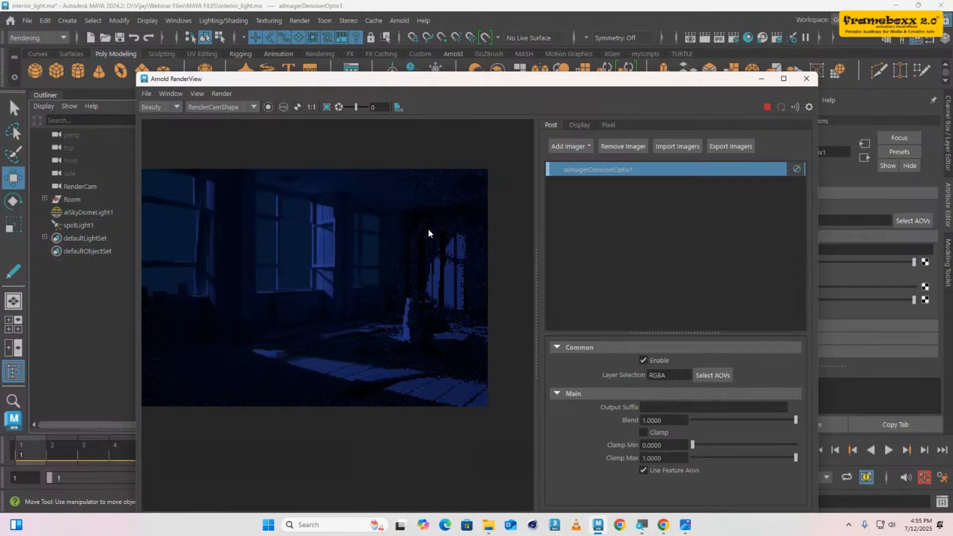
drag(466, 82, 356, 81)
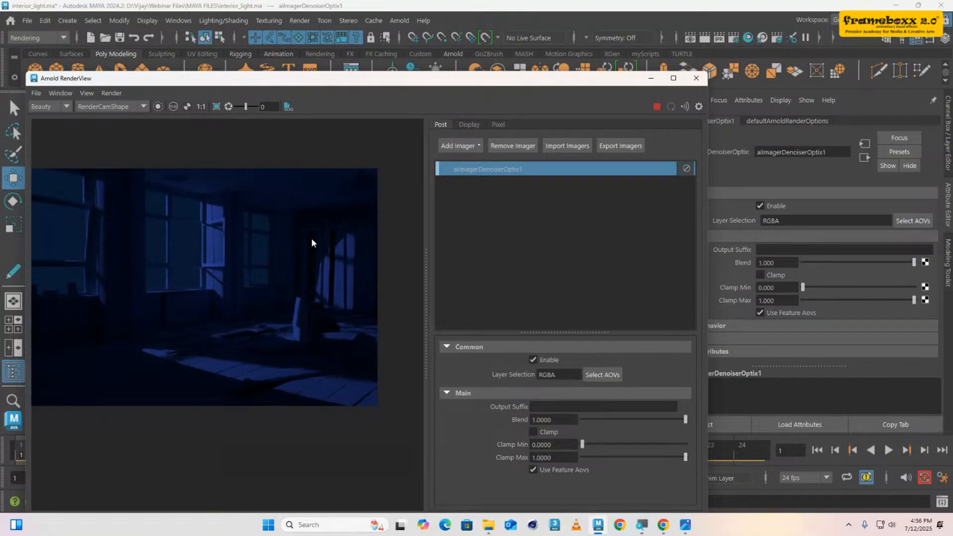
scroll(224, 351, up, 2)
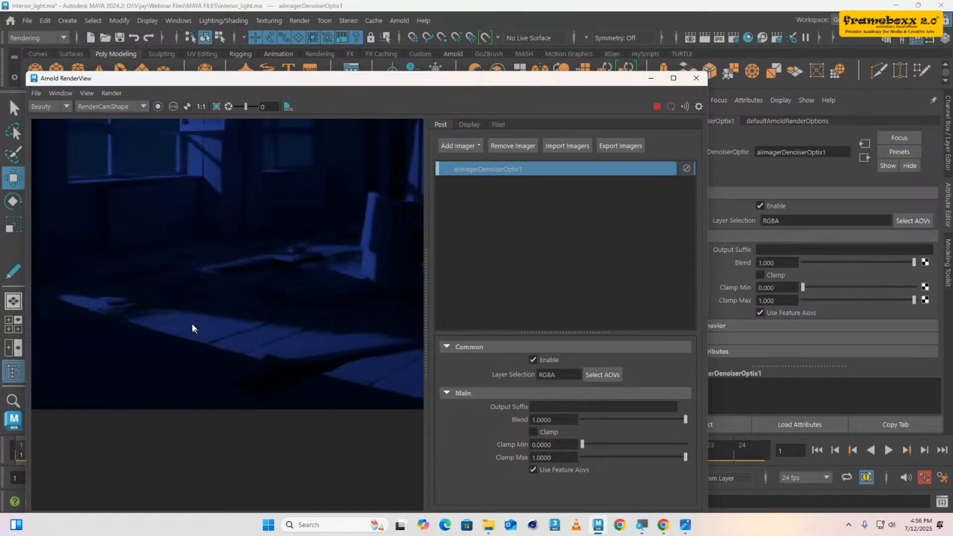
scroll(267, 310, down, 3)
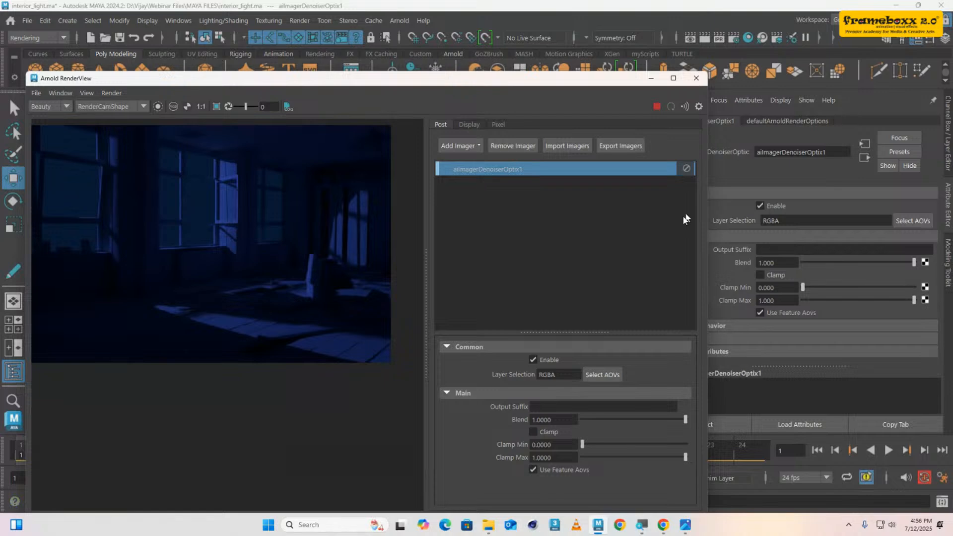
- Reselect the spot light and set its cone angle to about 43.27 and its penumbra angle to about 3.27
drag(529, 83, 534, 349)
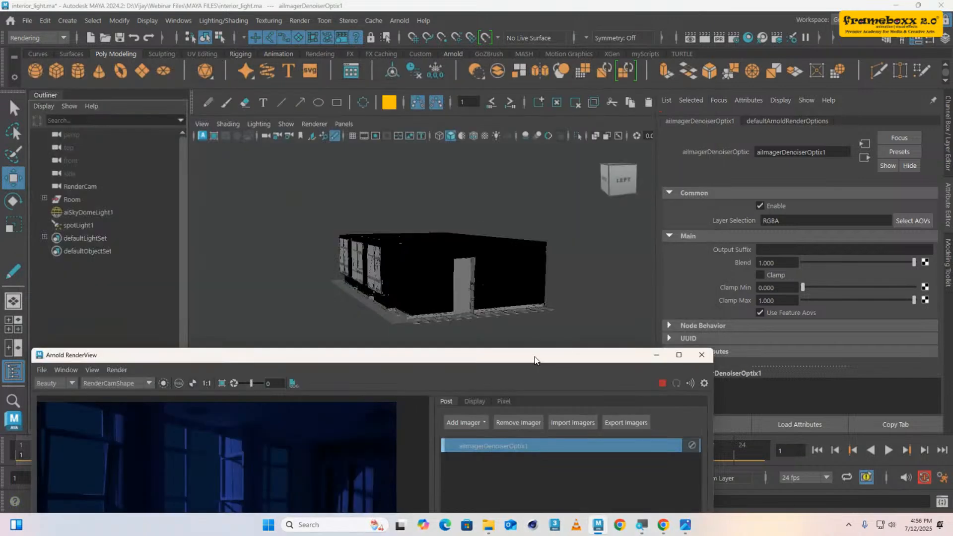
drag(404, 340, 377, 108)
scroll(749, 308, up, 2)
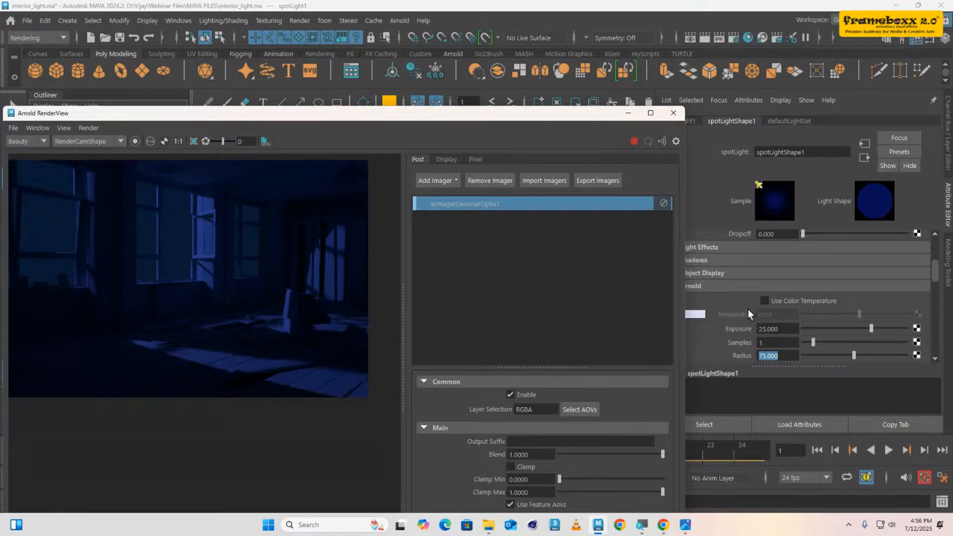
scroll(748, 309, up, 3)
mouse_move(827, 296)
mouse_down()
mouse_move(818, 298)
mouse_move(828, 299)
mouse_up()
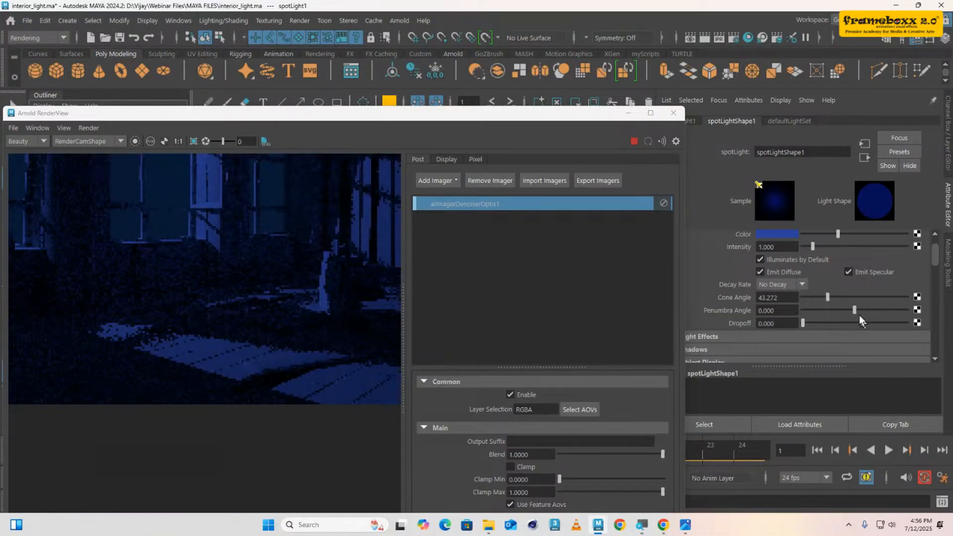
drag(855, 310, 871, 310)
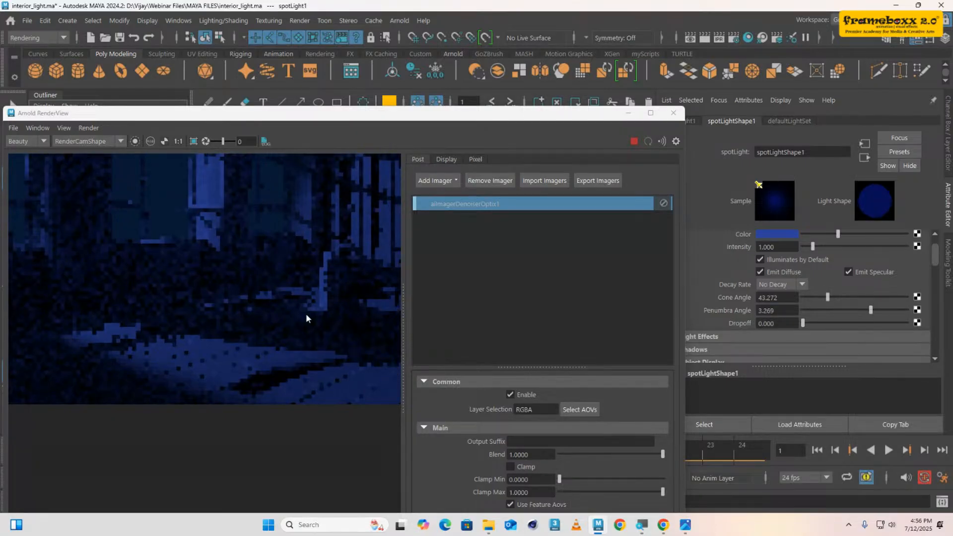
scroll(307, 318, down, 2)
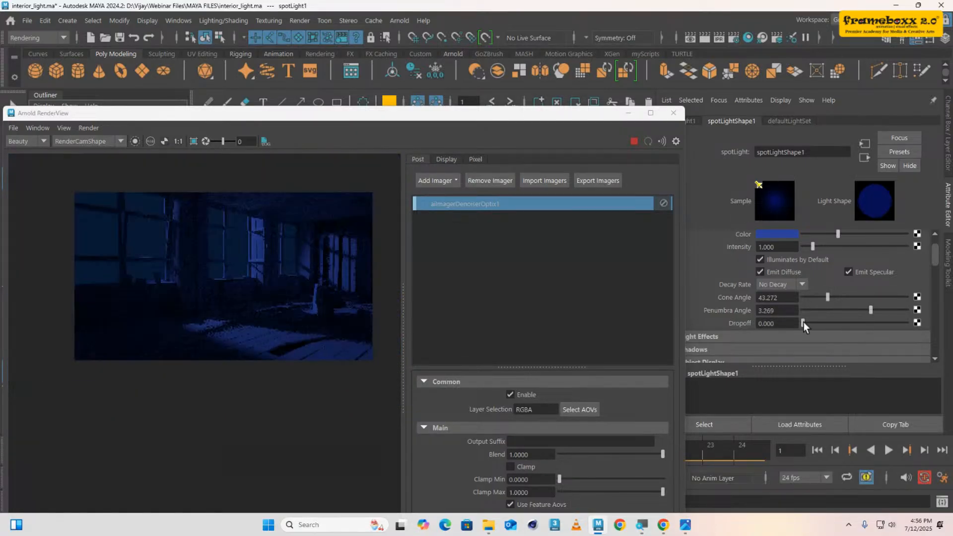
- Tune the spot light's dropoff by trying about 2.45 and 0.5, and set it to 1
drag(802, 322, 803, 322)
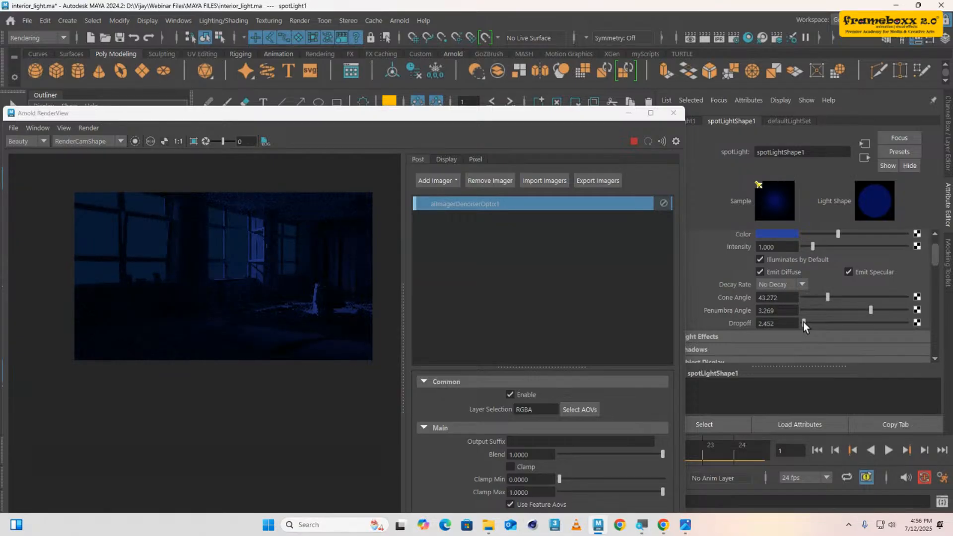
scroll(304, 306, up, 3)
double_click(775, 323)
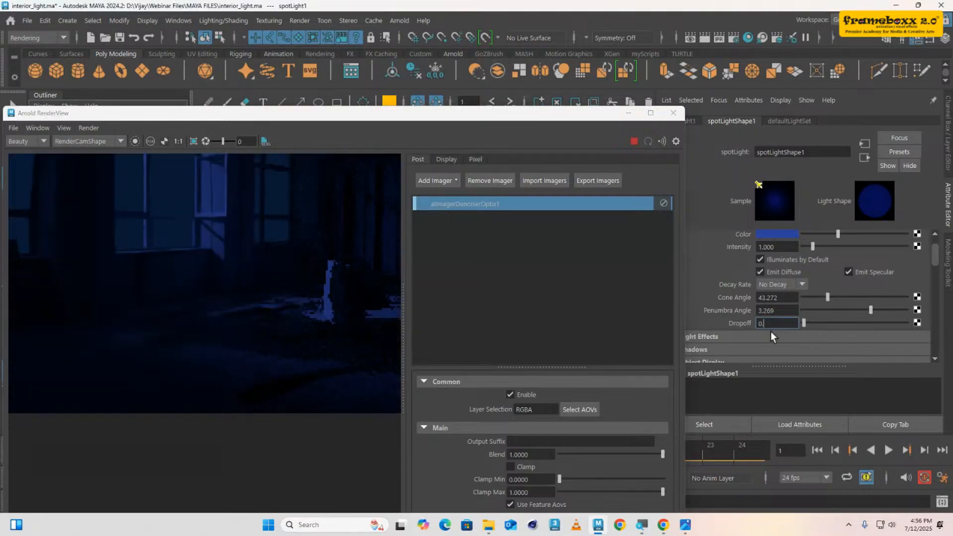
text(0.5)
key(Return)
scroll(248, 322, down, 3)
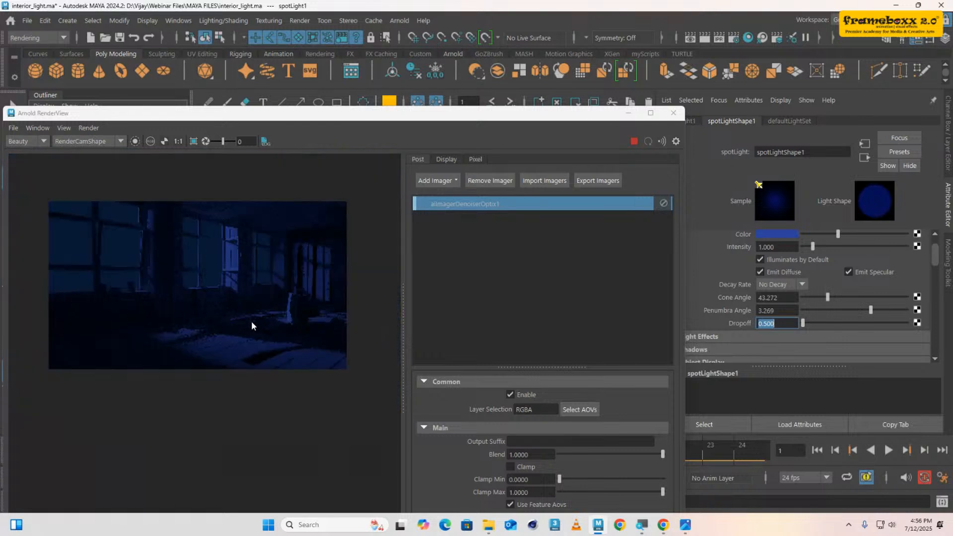
scroll(286, 322, up, 2)
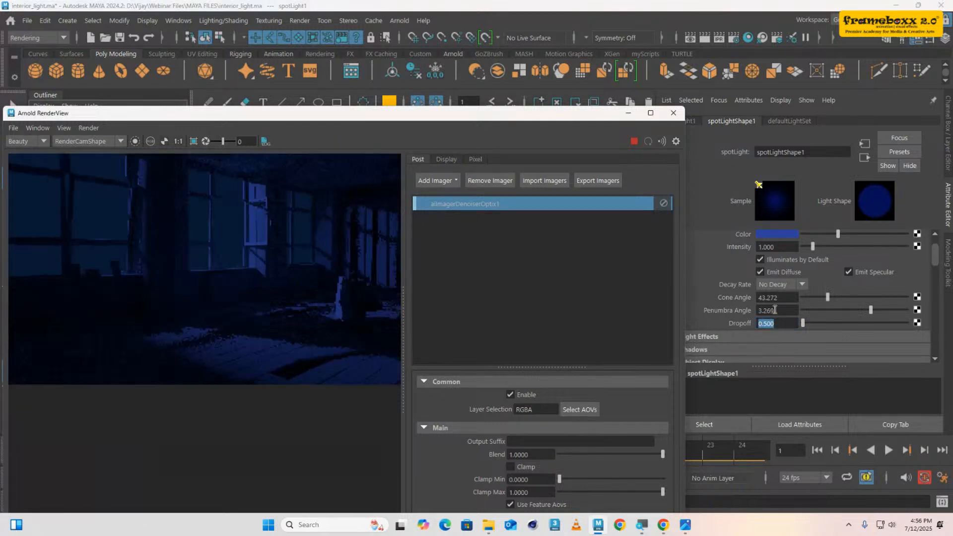
double_click(764, 323)
text(1)
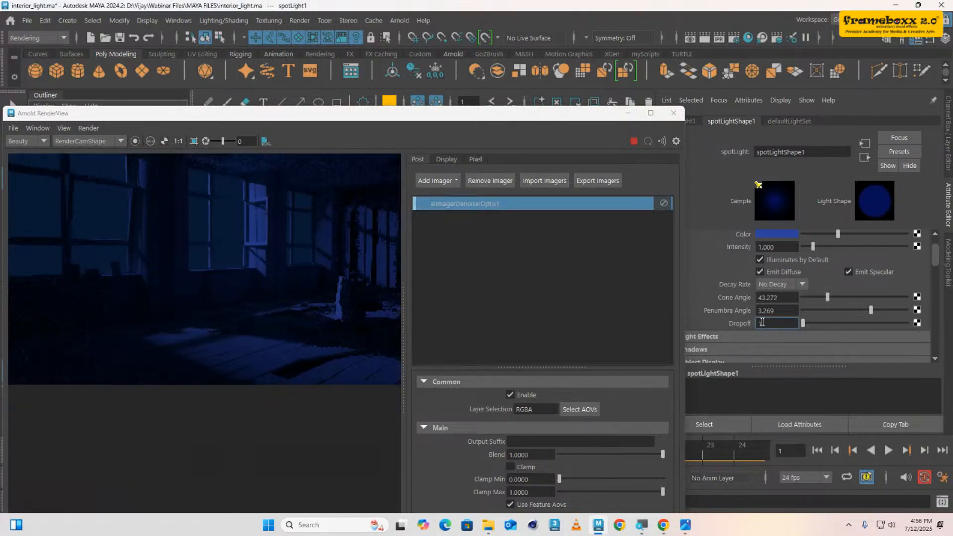
key(Return)
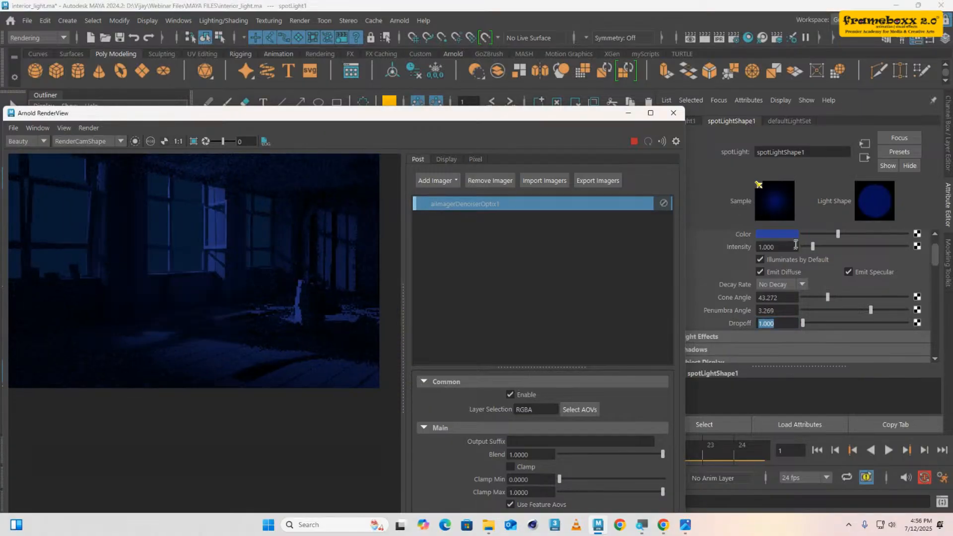
- Make the spot light's blue less saturated and brighter, about saturation 0.846 and value 0.380
click(782, 234)
drag(899, 251, 903, 249)
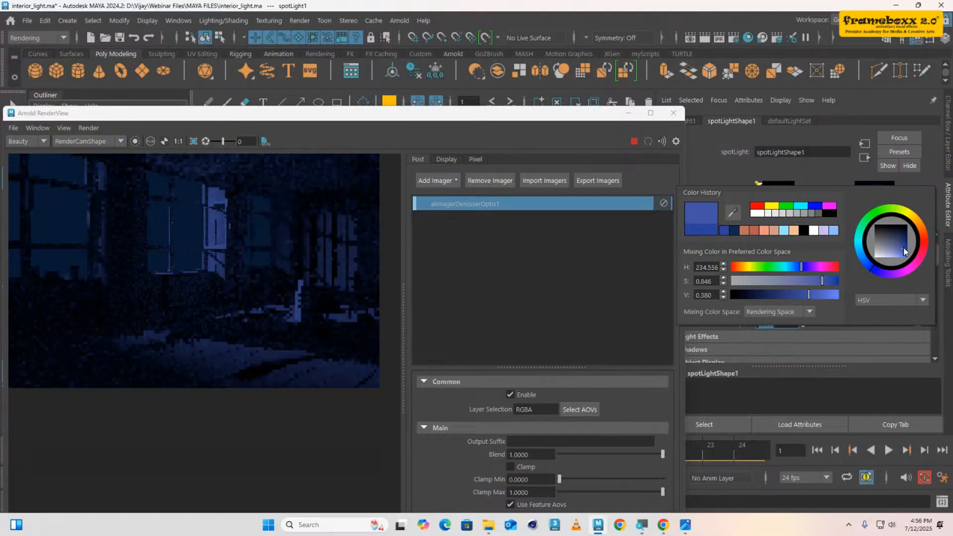
scroll(723, 279, down, 2)
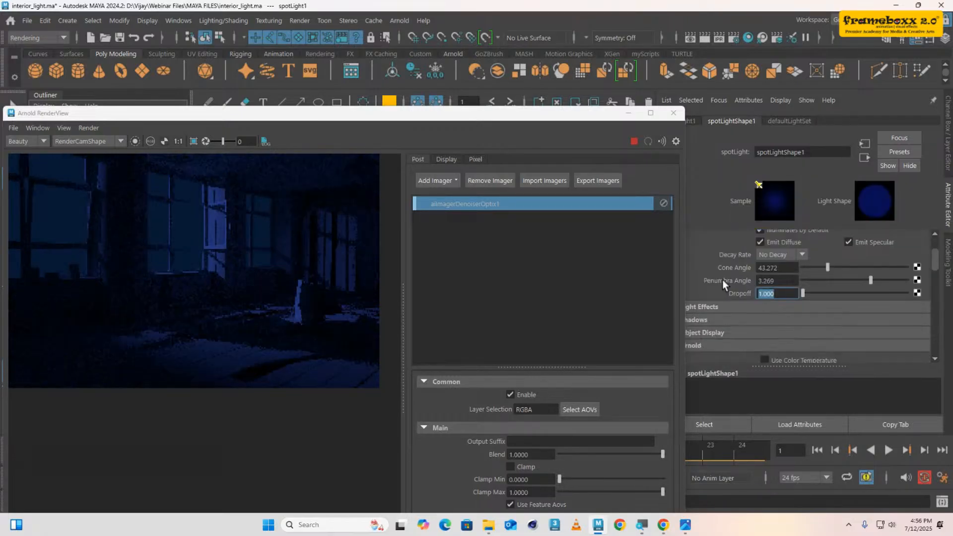
- Try the spot light's Arnold exposure at 30, and lower it to 28
scroll(723, 279, down, 3)
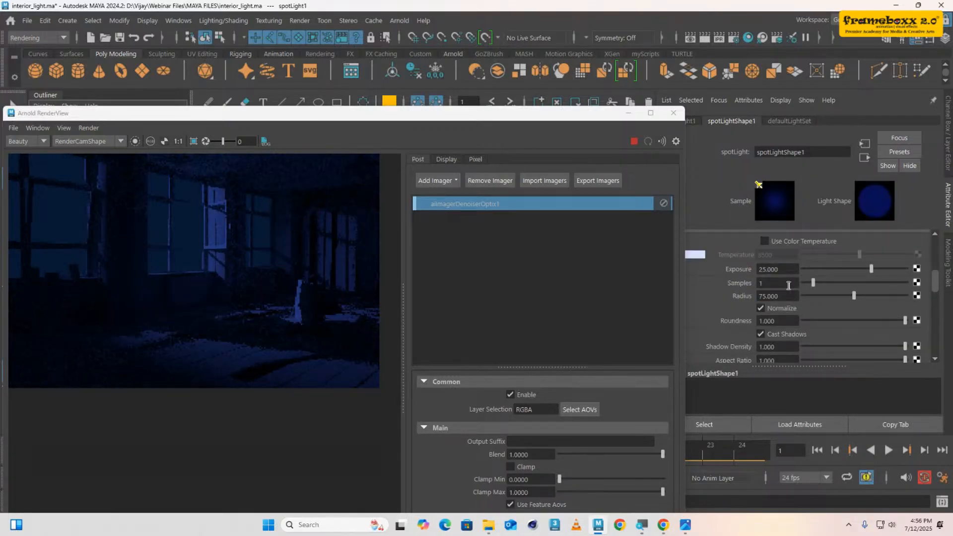
scroll(788, 272, up, 2)
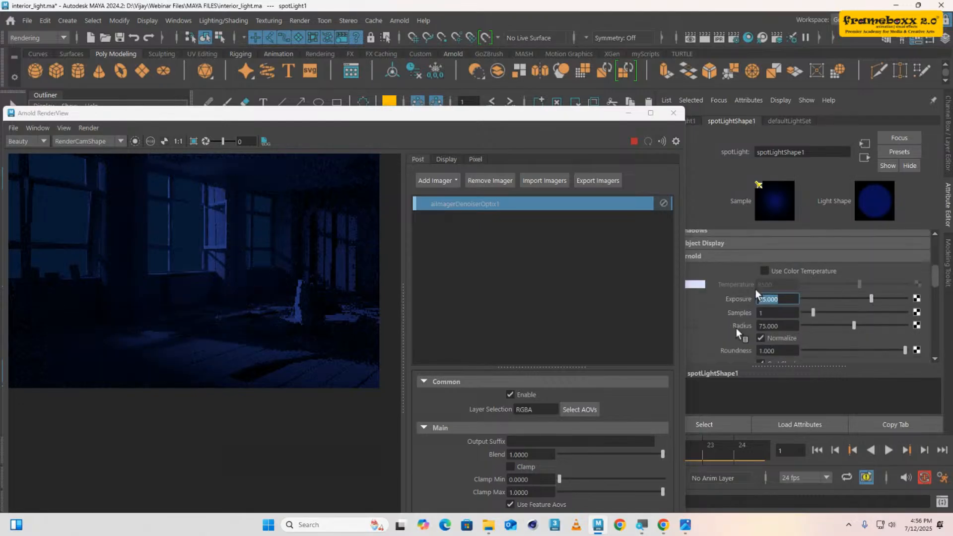
double_click(793, 299)
text(30)
key(Return)
text(28)
key(Return)
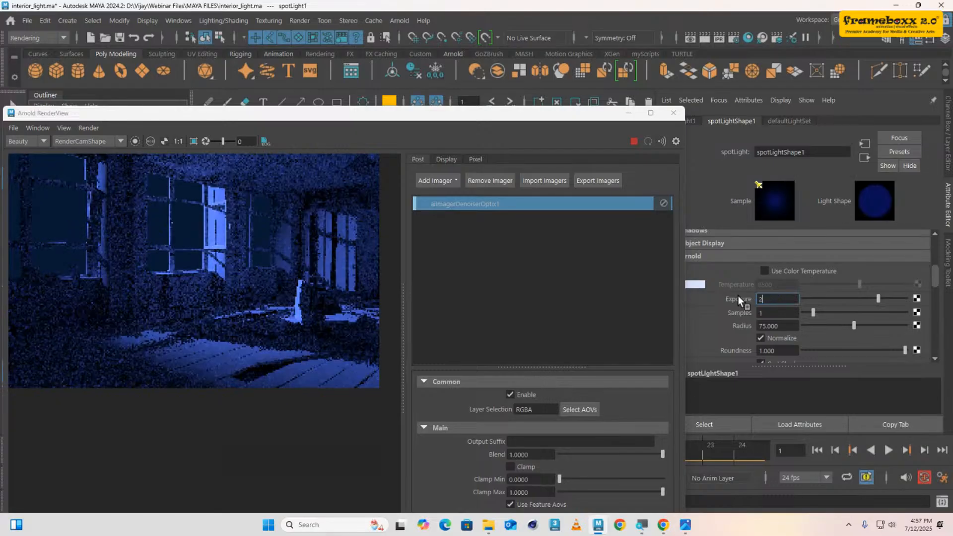
- Lower the spot light's Arnold exposure to 27 and check the updated render of the room
text(27)
key(Return)
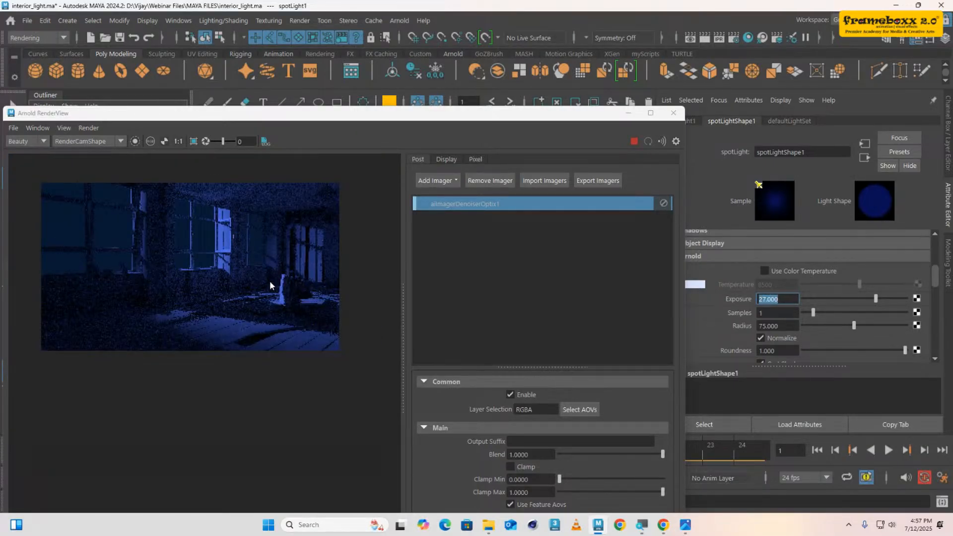
scroll(270, 281, up, 2)
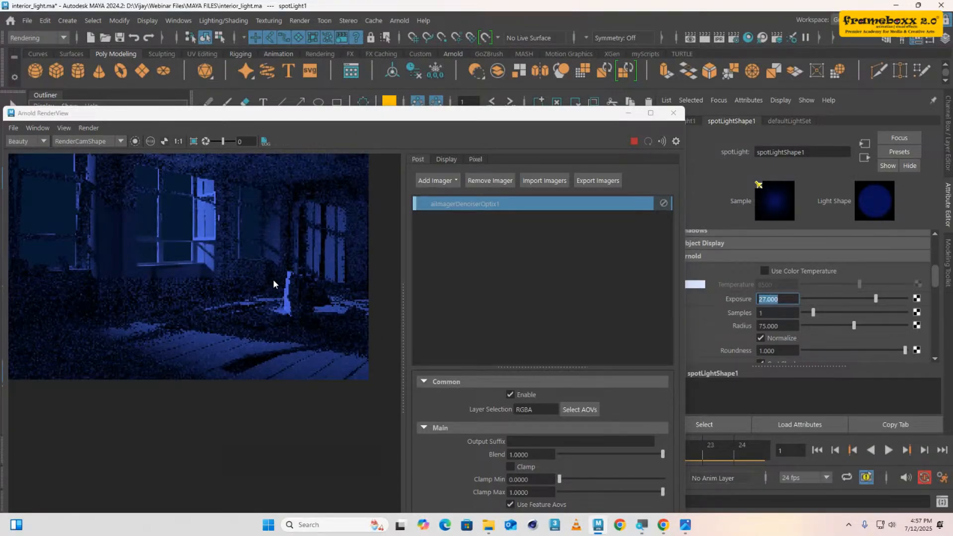
drag(482, 113, 583, 113)
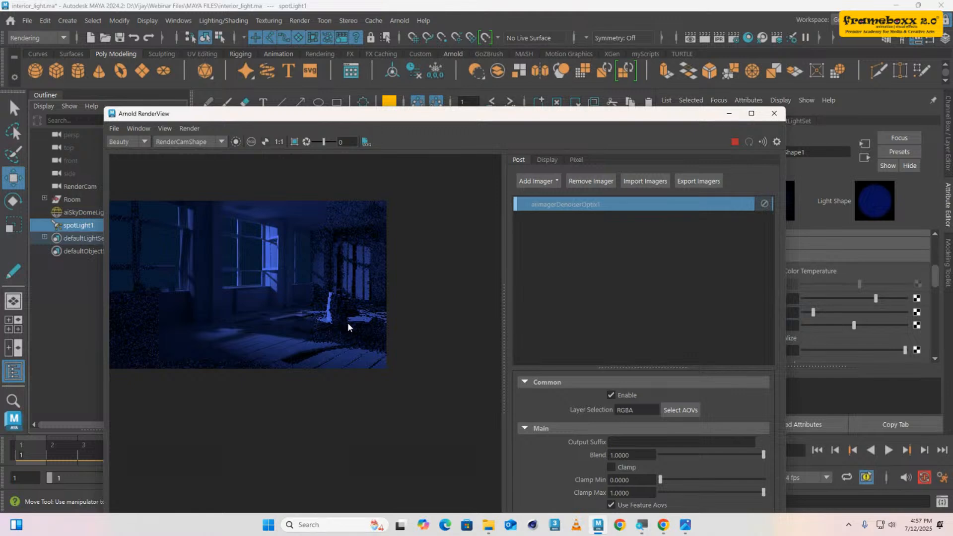
drag(502, 127, 354, 123)
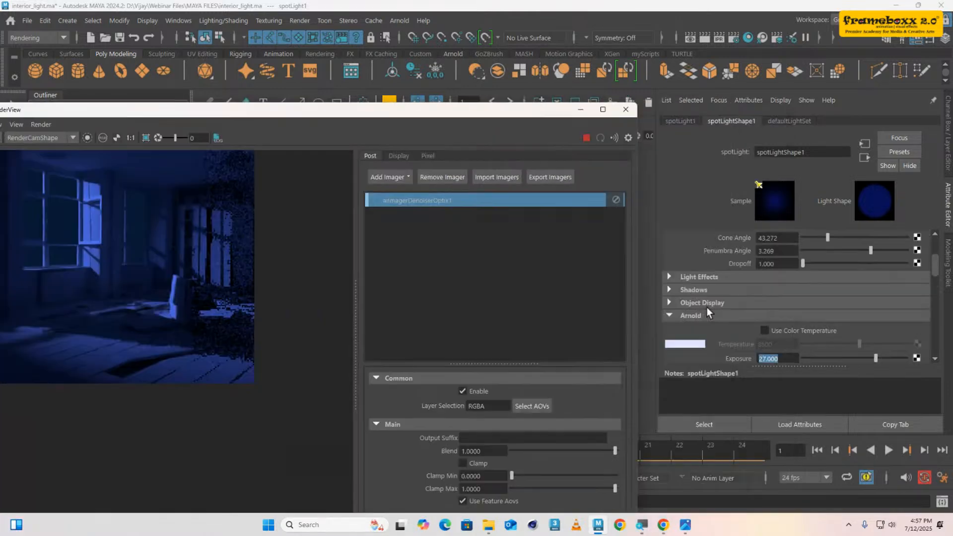
- Set the spot light's dropoff to 1.25 and inspect the light falling on the floor in the render
scroll(780, 320, up, 3)
double_click(780, 321)
text(1.25)
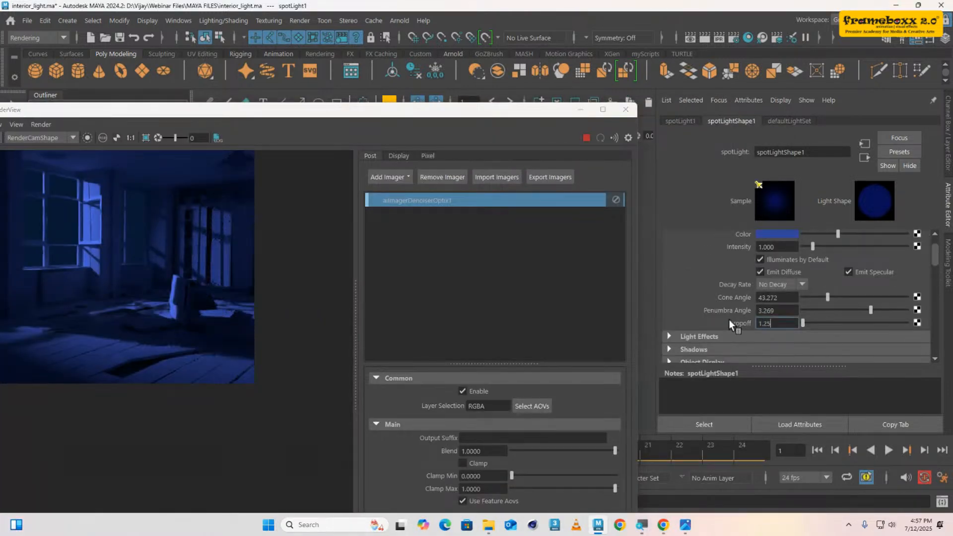
key(Return)
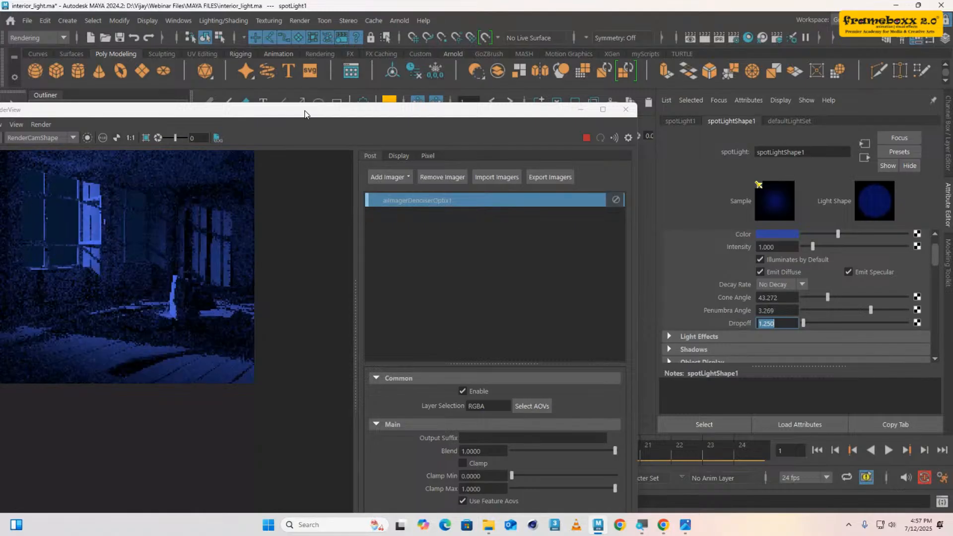
drag(305, 114, 464, 106)
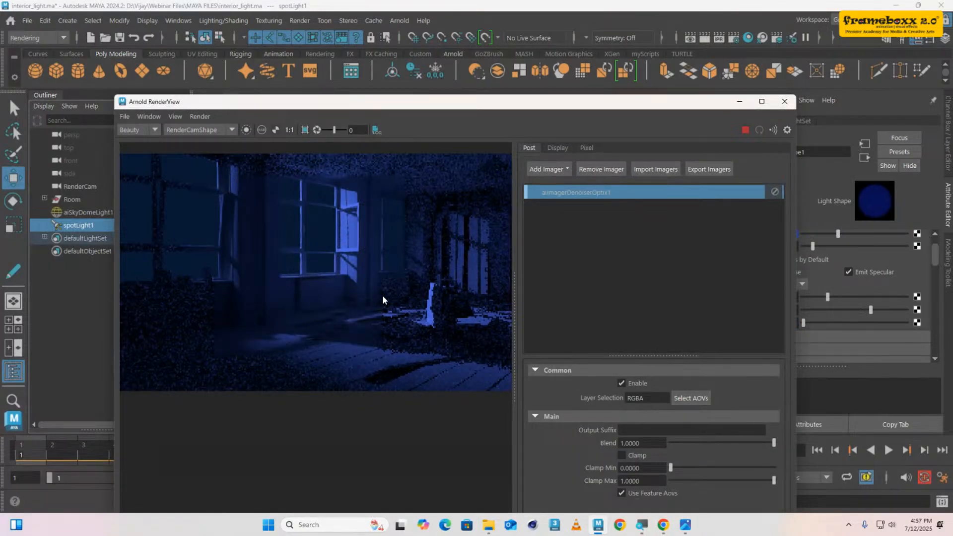
middle_drag(382, 295, 351, 296)
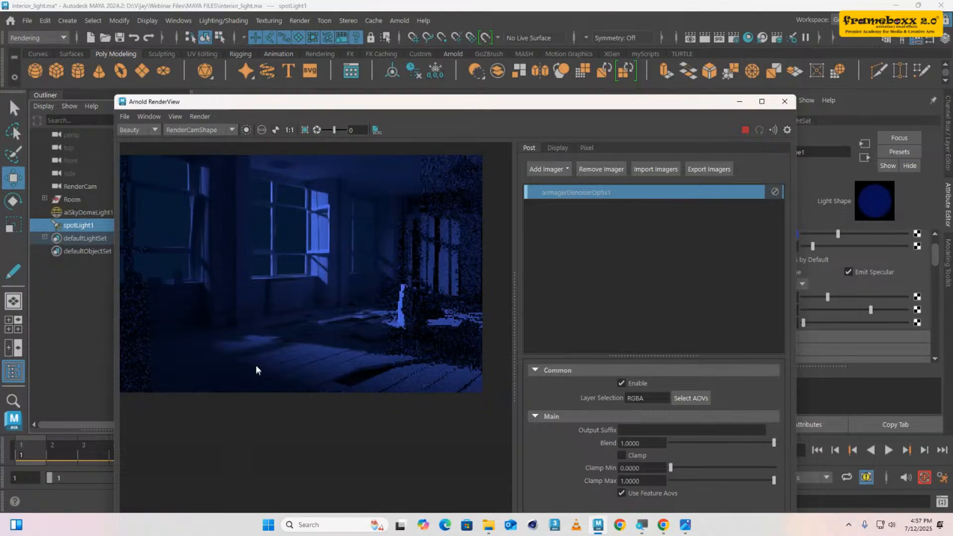
scroll(256, 365, up, 3)
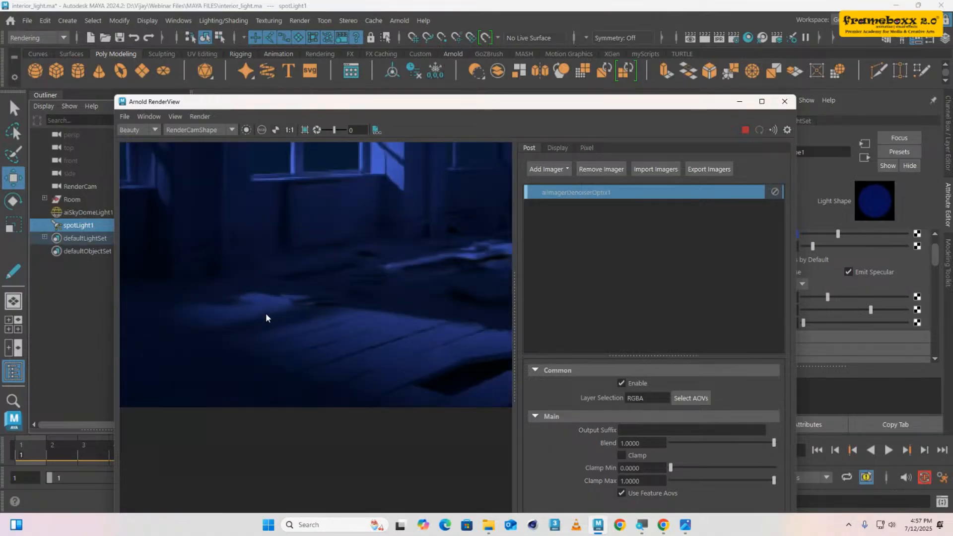
scroll(266, 313, down, 3)
scroll(403, 308, down, 3)
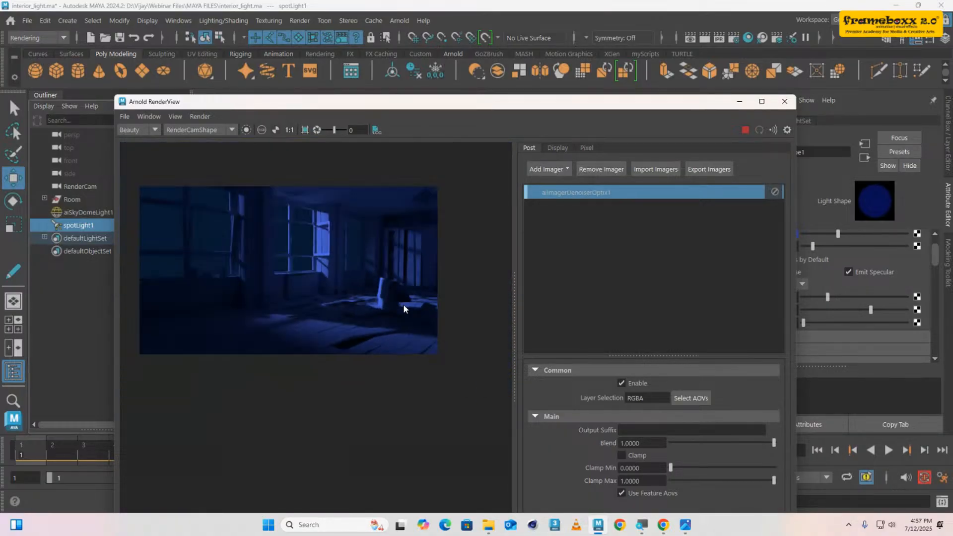
- Look at the reference image Interior Lighting - 01.jpg to compare its light beams, and return to the Maya render
mouse_move(685, 527)
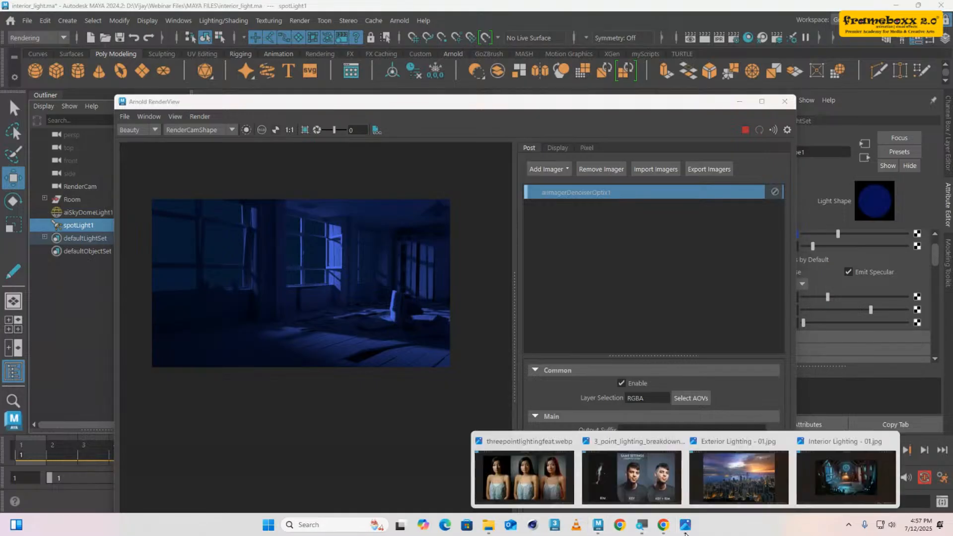
click(854, 484)
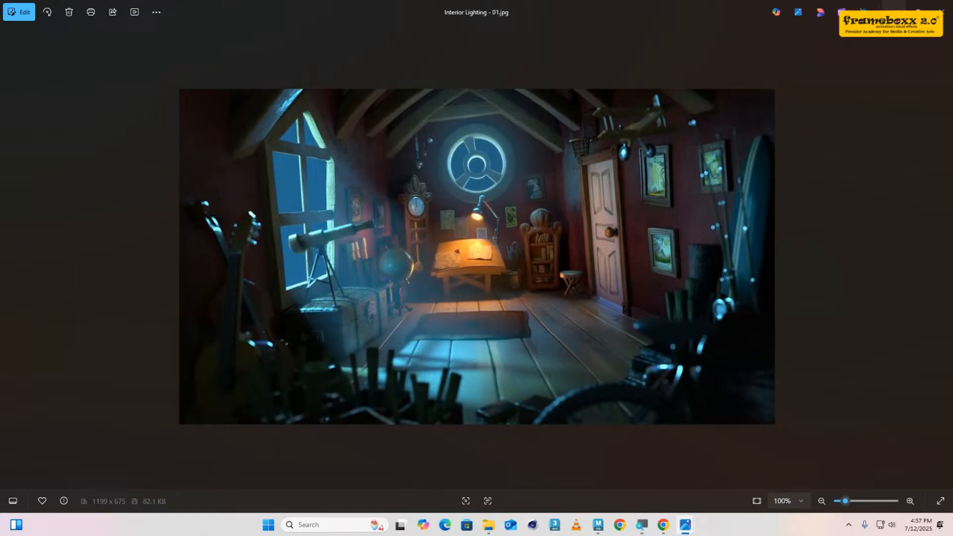
click(895, 12)
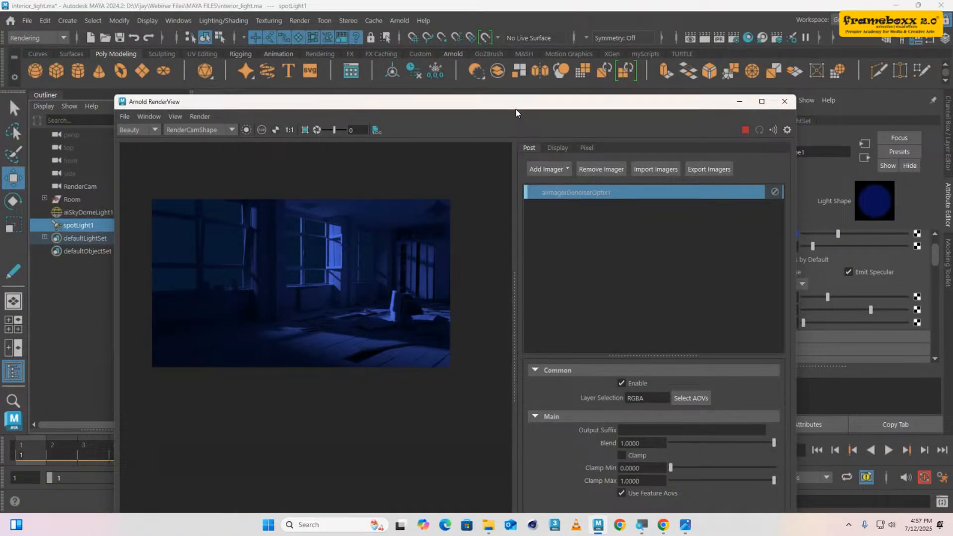
- Review the spot light's Arnold settings down to its visibility attributes, alongside the current render
drag(516, 113, 388, 361)
scroll(719, 303, down, 5)
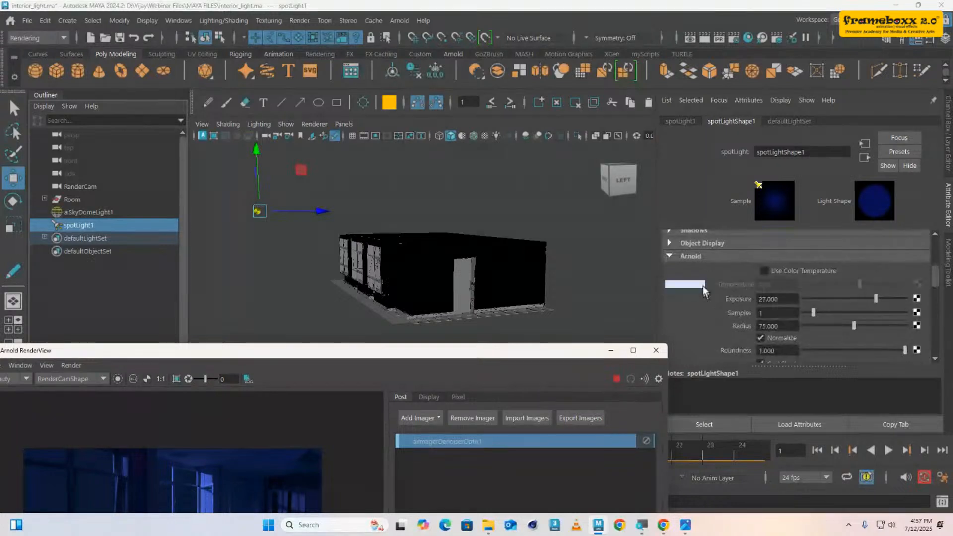
scroll(720, 311, down, 3)
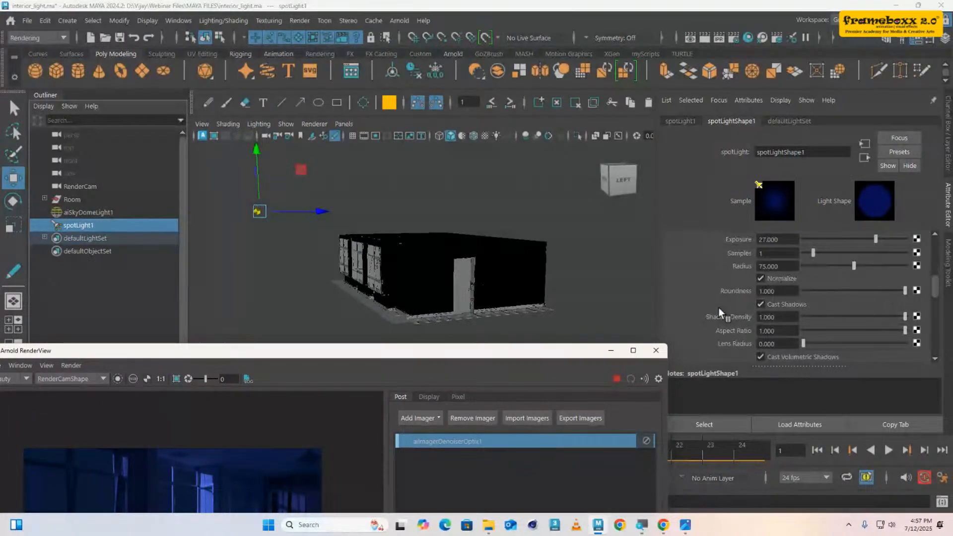
scroll(725, 307, down, 4)
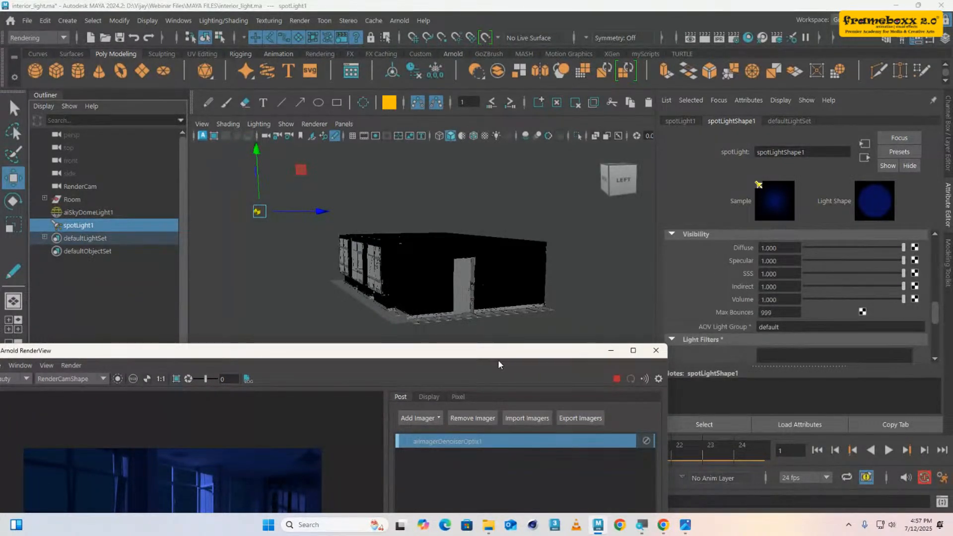
drag(497, 353, 527, 114)
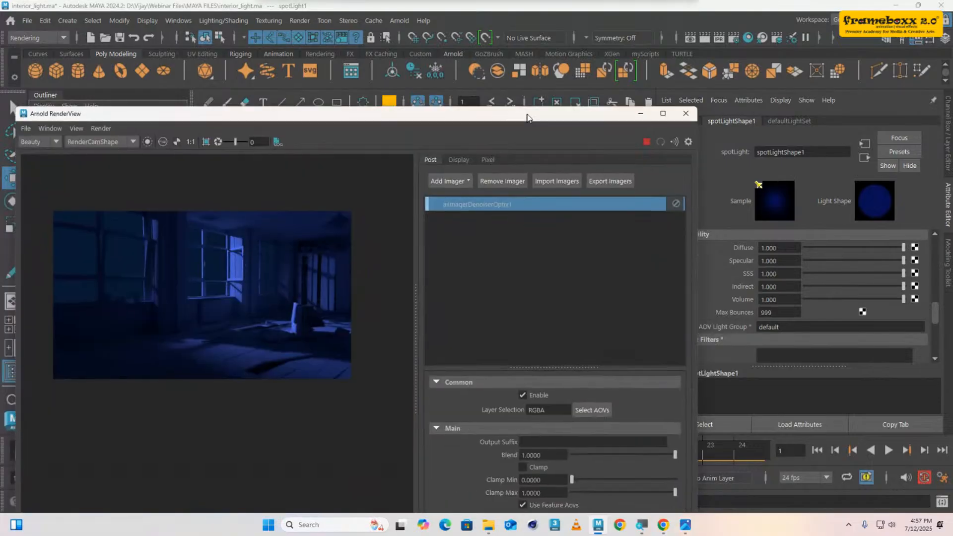
scroll(229, 284, up, 2)
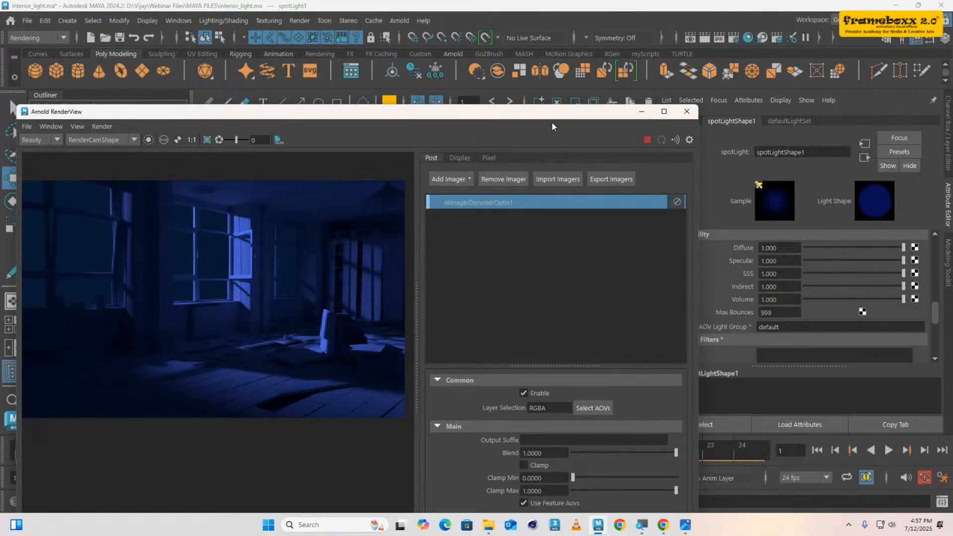
- Add an aiAtmosphereVolume as the atmosphere in the Arnold environment render settings
drag(443, 112, 455, 65)
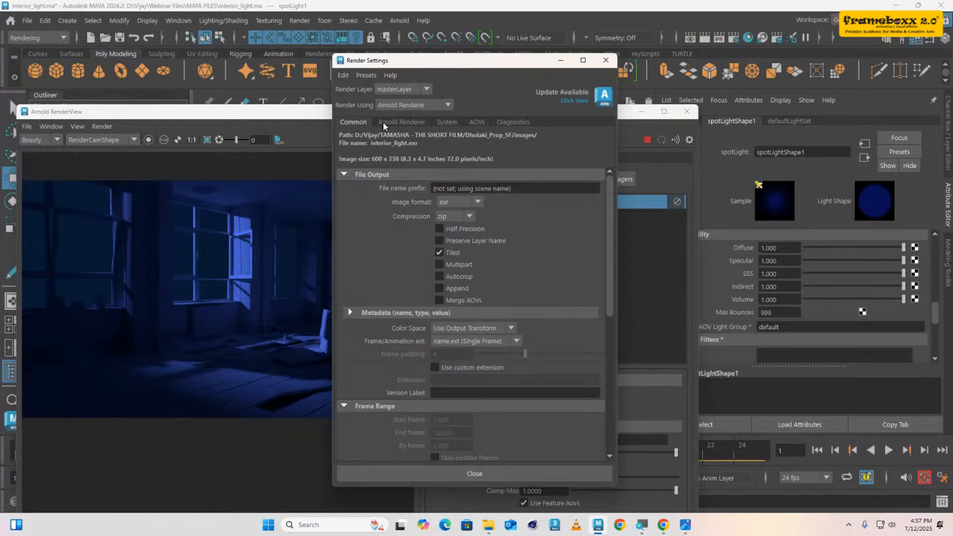
click(384, 123)
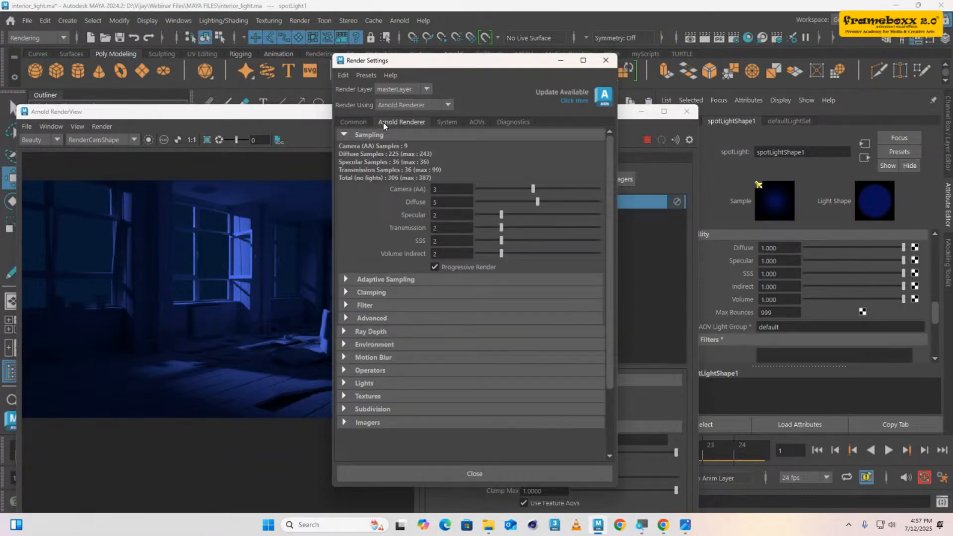
click(369, 344)
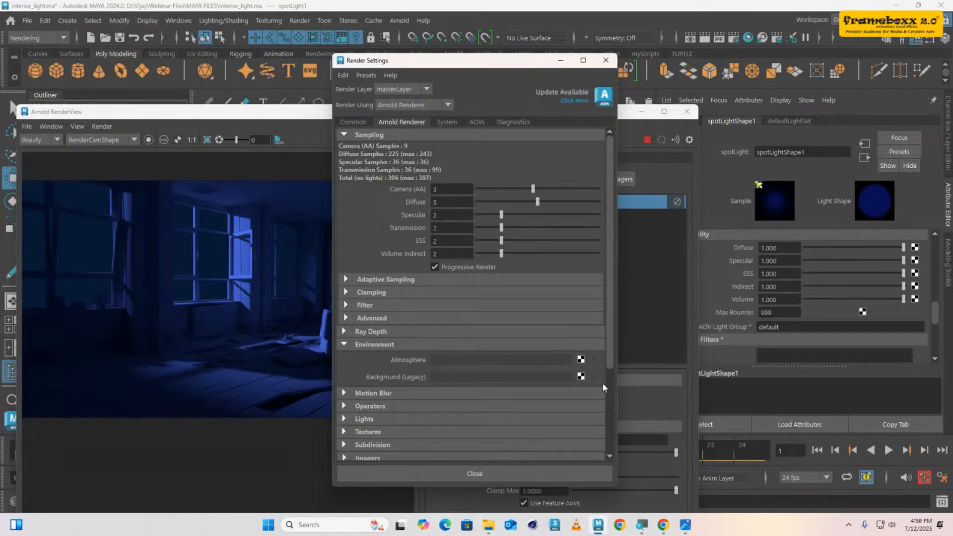
click(581, 360)
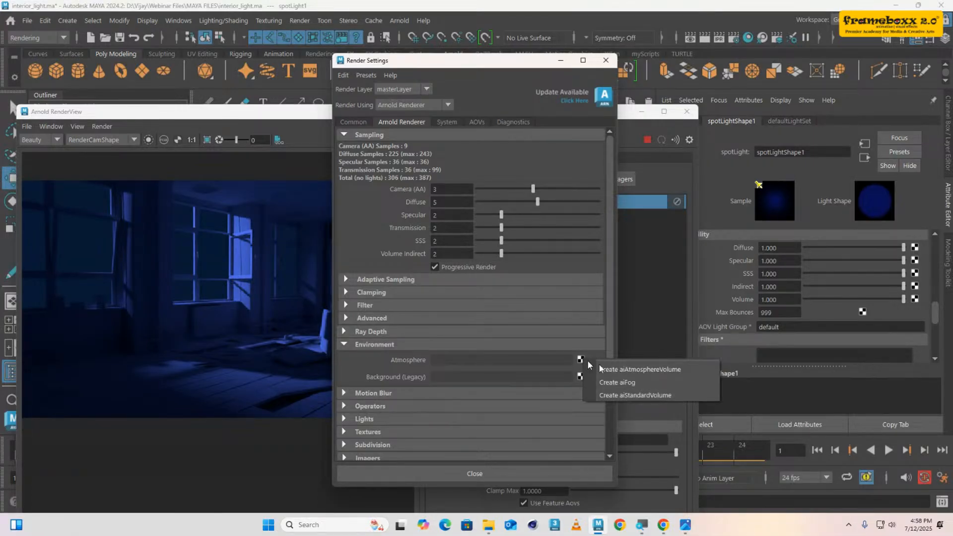
click(636, 369)
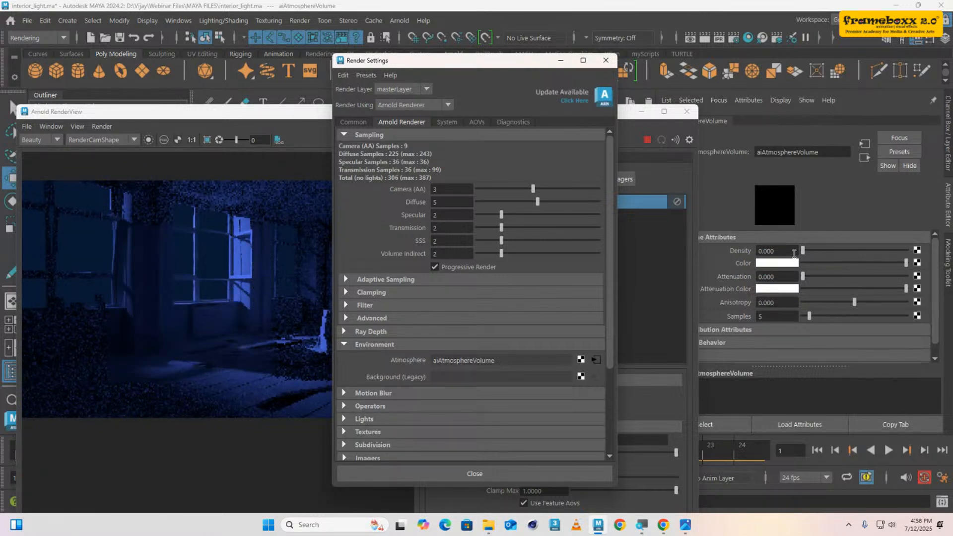
- Set the atmosphere volume's density to 0.010 and minimize the render settings to see the render
drag(767, 250, 742, 250)
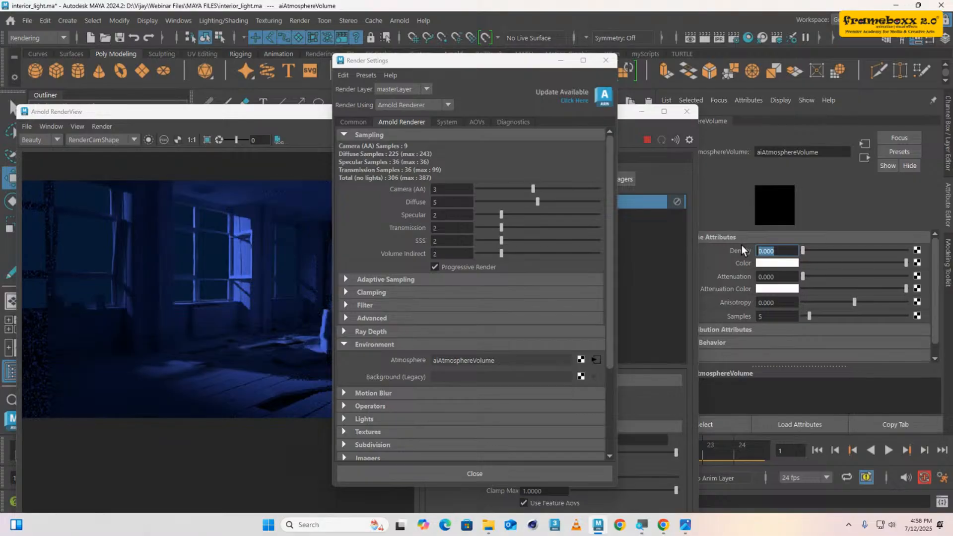
text(0.010)
key(Return)
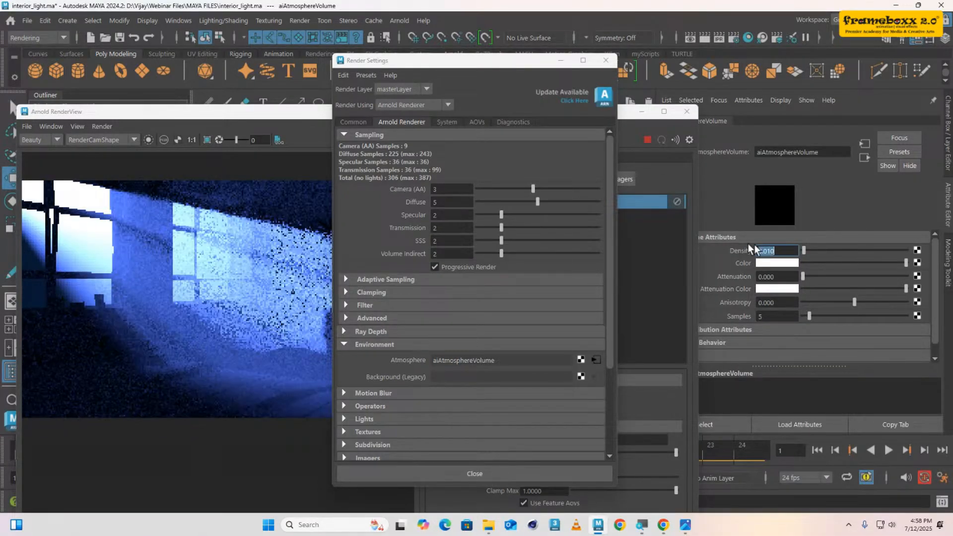
click(561, 61)
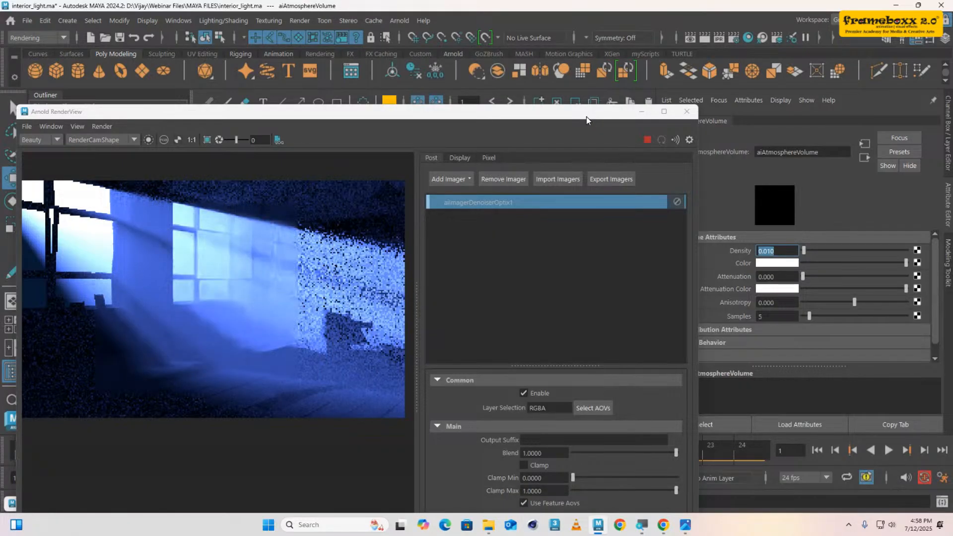
- Reselect the spot light, try its volume visibility at 0, set it to 0.01, and widen the render display area
drag(586, 117, 590, 335)
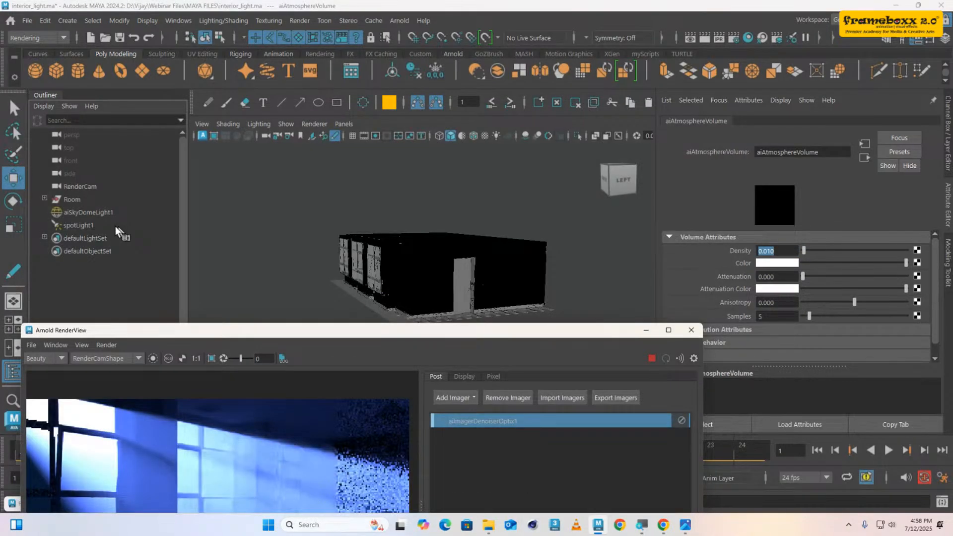
click(115, 226)
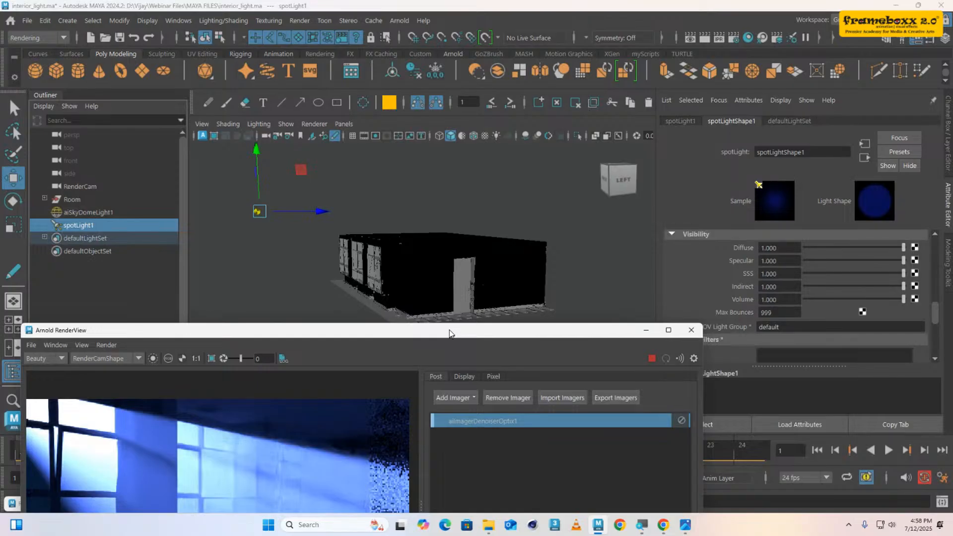
drag(451, 332, 433, 104)
drag(785, 299, 736, 301)
text(0)
key(Return)
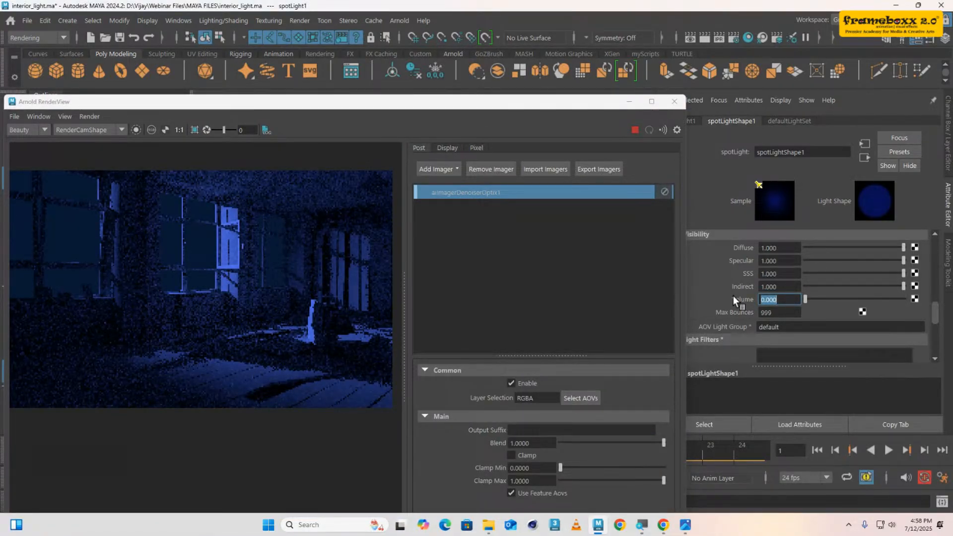
text(0.01)
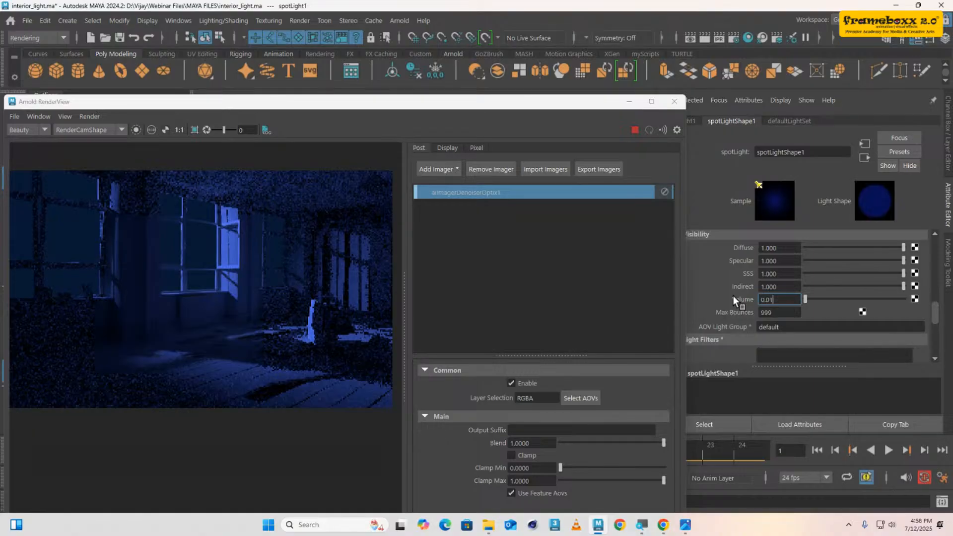
key(Return)
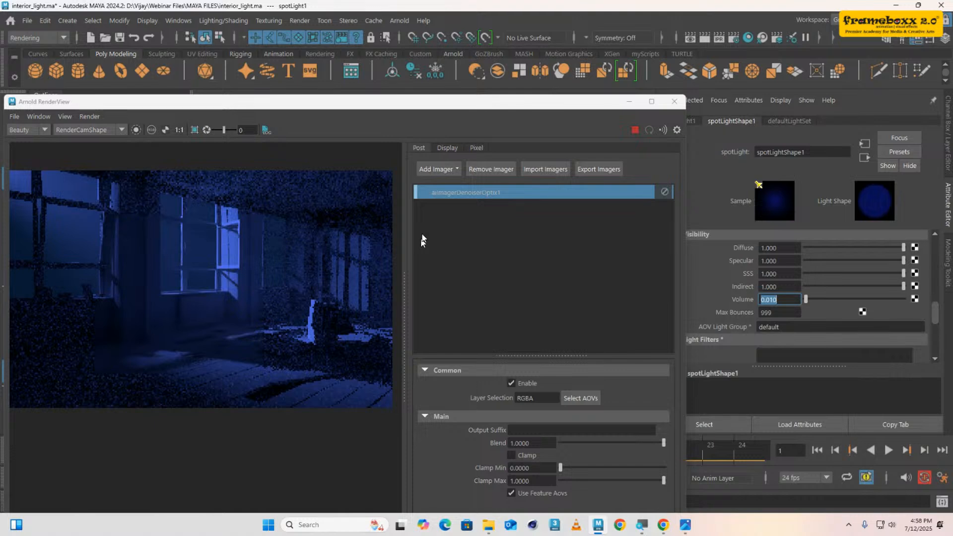
drag(417, 113, 633, 128)
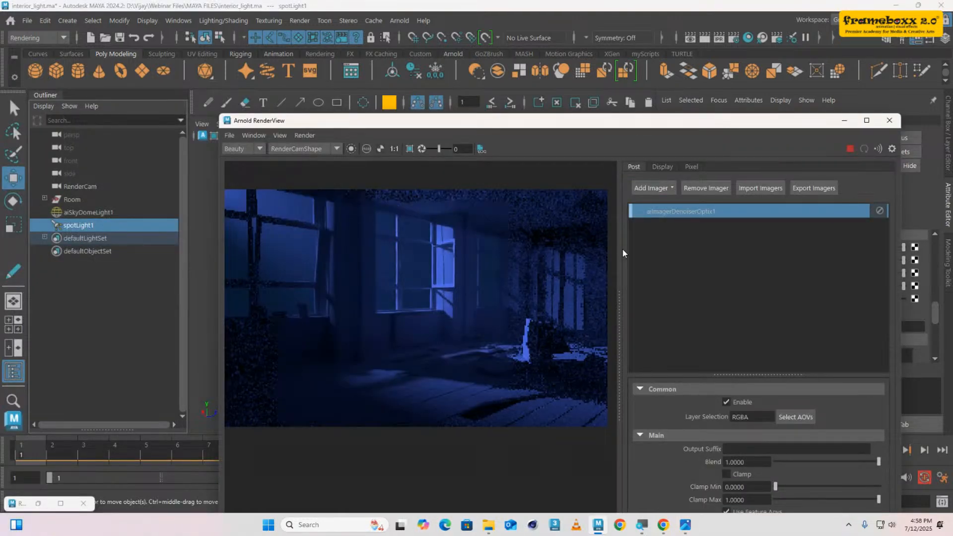
drag(621, 253, 720, 251)
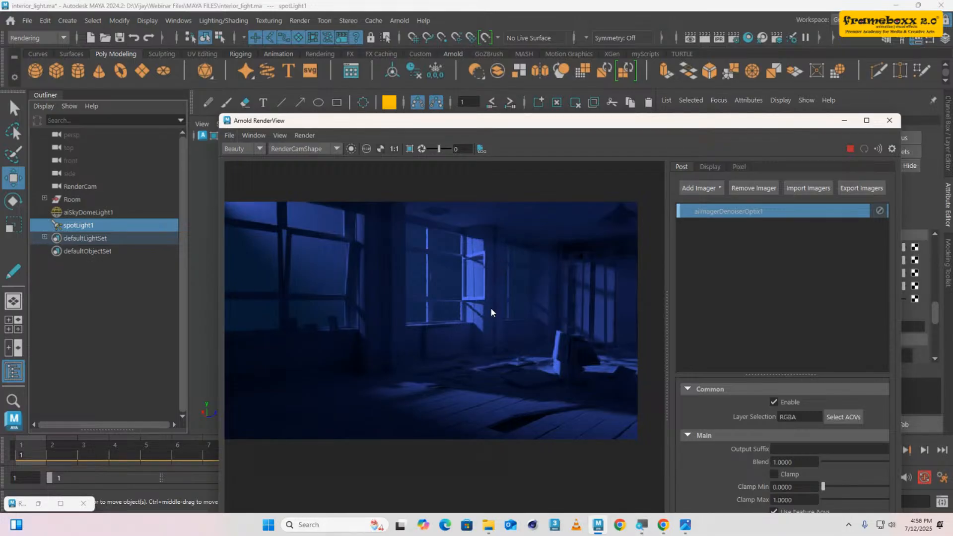
- Browse the available AOVs in the Arnold render settings and add emission to the active AOVs
click(734, 39)
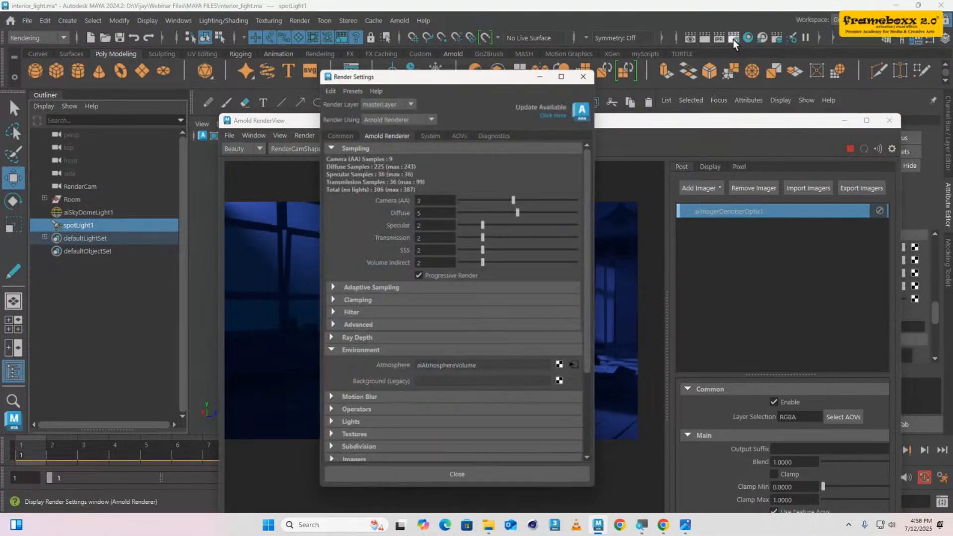
click(477, 122)
drag(486, 67, 297, 85)
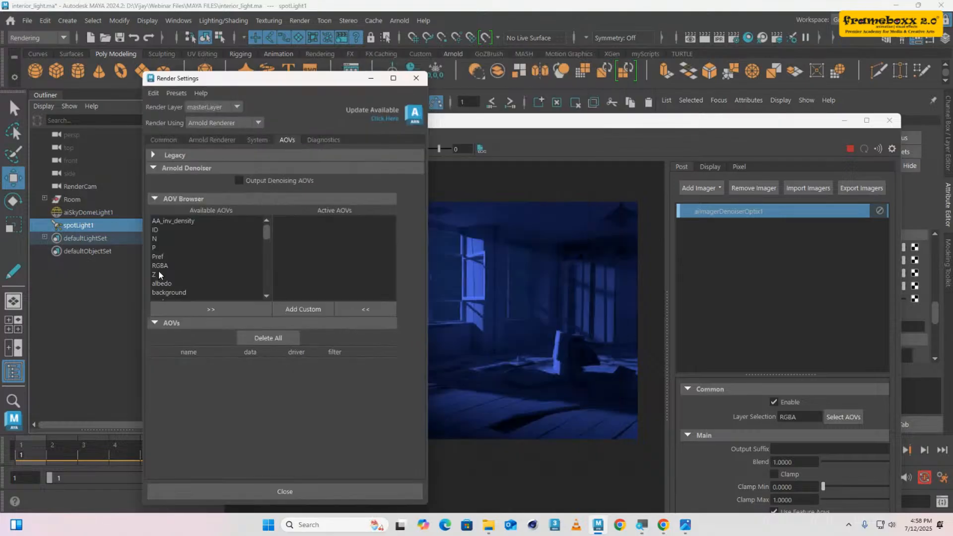
scroll(201, 270, down, 4)
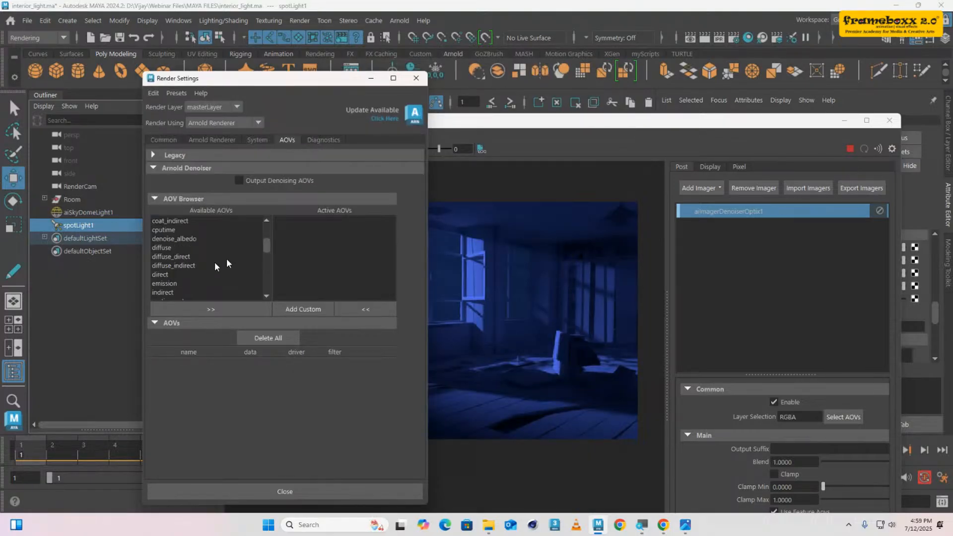
drag(267, 246, 266, 282)
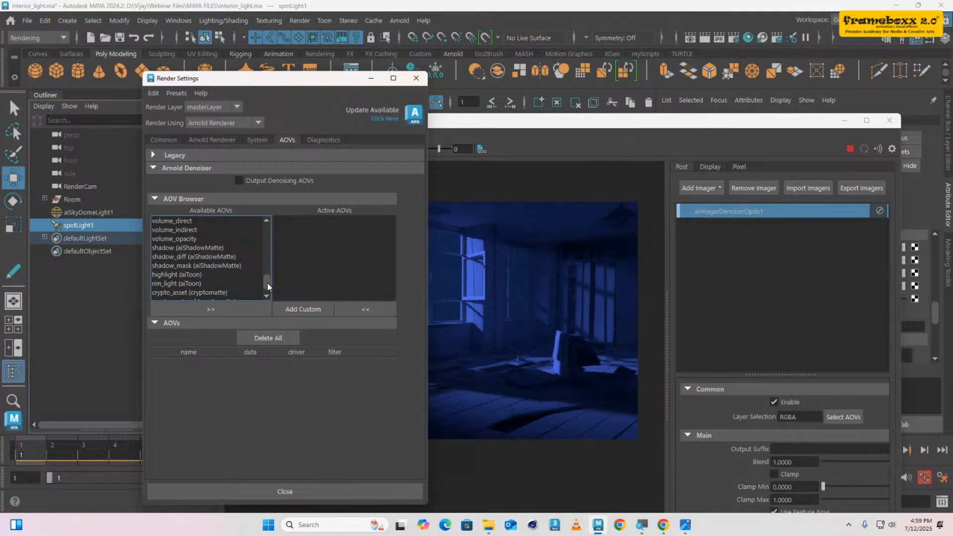
drag(268, 282, 273, 258)
scroll(227, 257, up, 4)
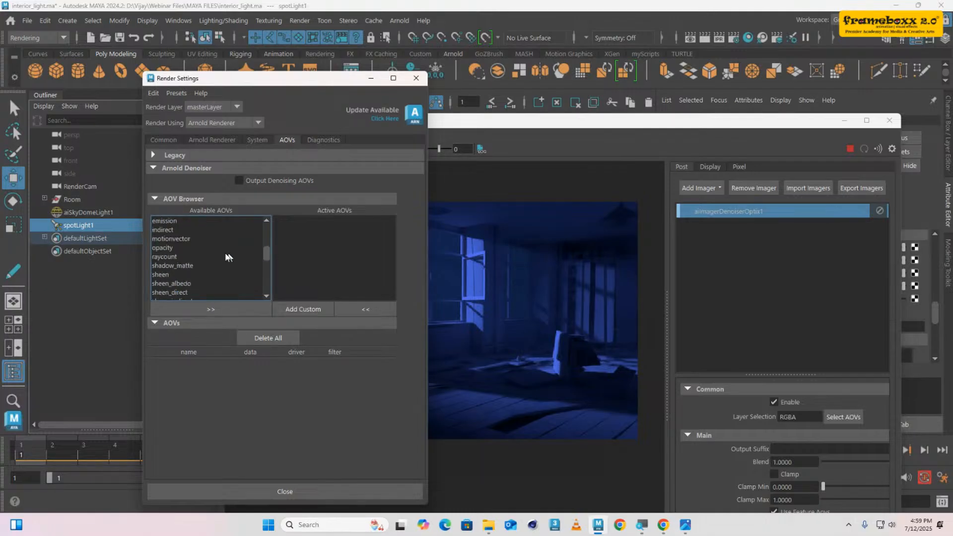
click(167, 249)
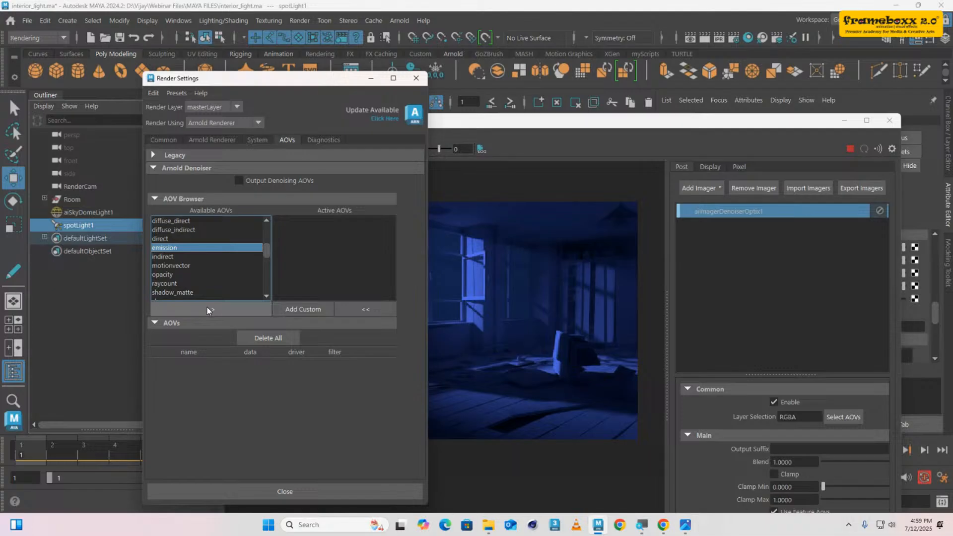
drag(276, 82, 221, 105)
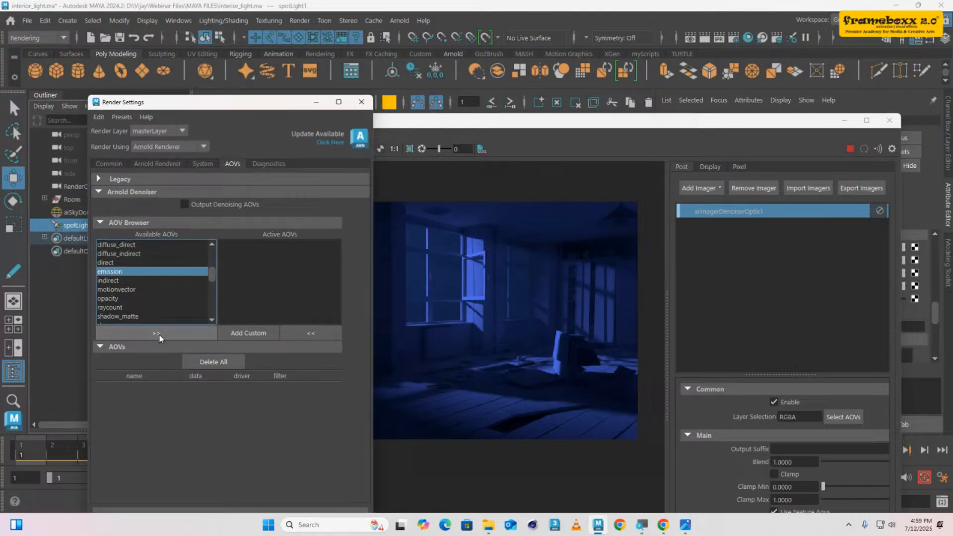
click(158, 334)
- Examine the emission pass in the Arnold RenderView, and switch the display back to Beauty
drag(441, 124, 479, 123)
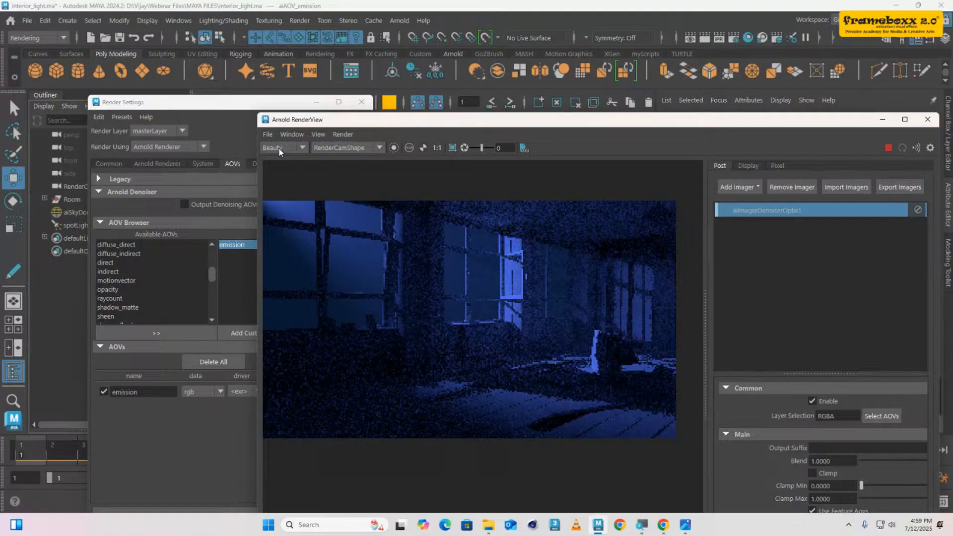
click(279, 148)
click(280, 167)
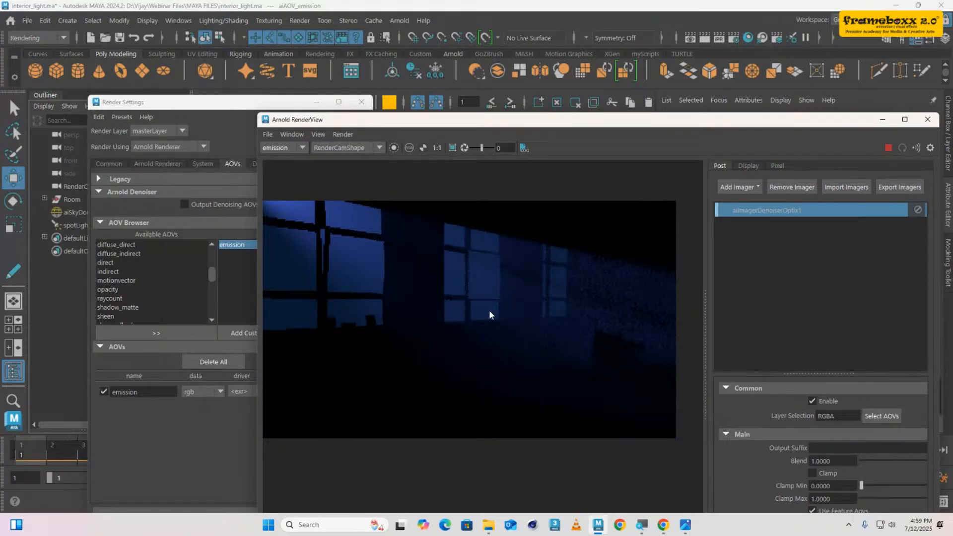
click(298, 147)
click(291, 158)
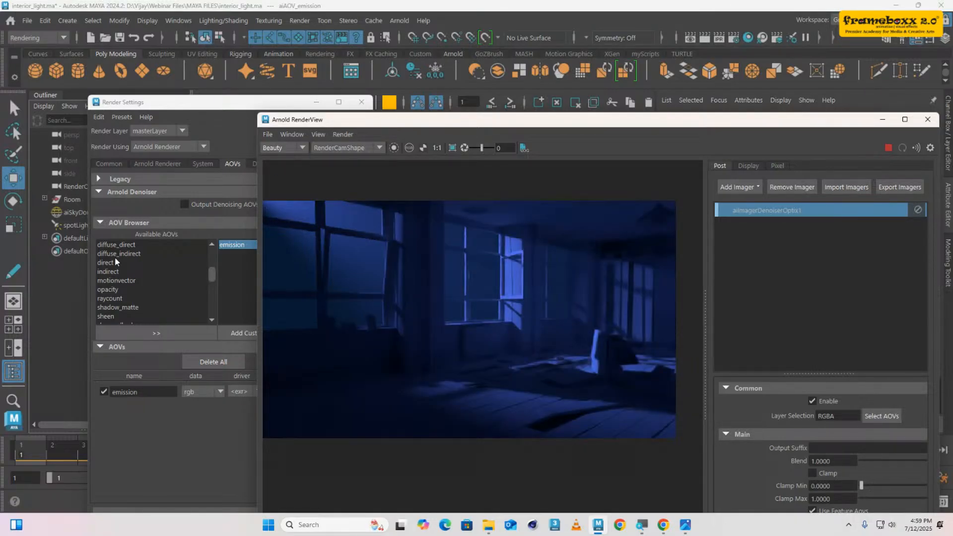
- Add diffuse to the active AOVs and compare the diffuse and emission passes in the render
scroll(116, 263, up, 1)
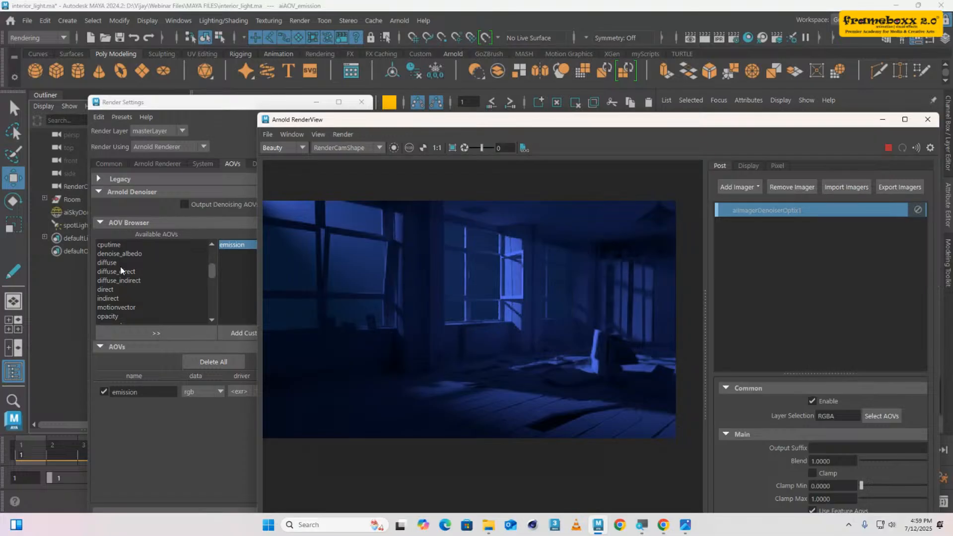
click(112, 263)
click(159, 332)
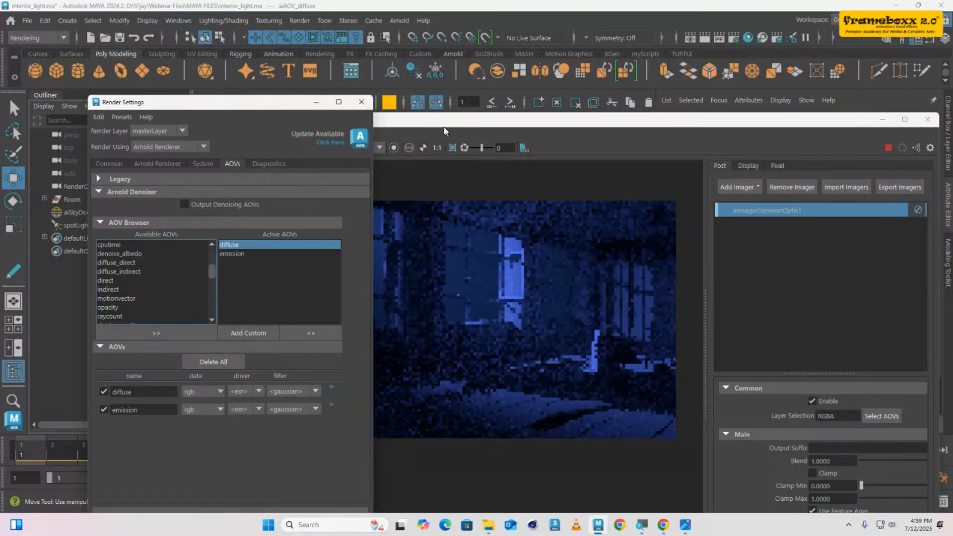
click(445, 131)
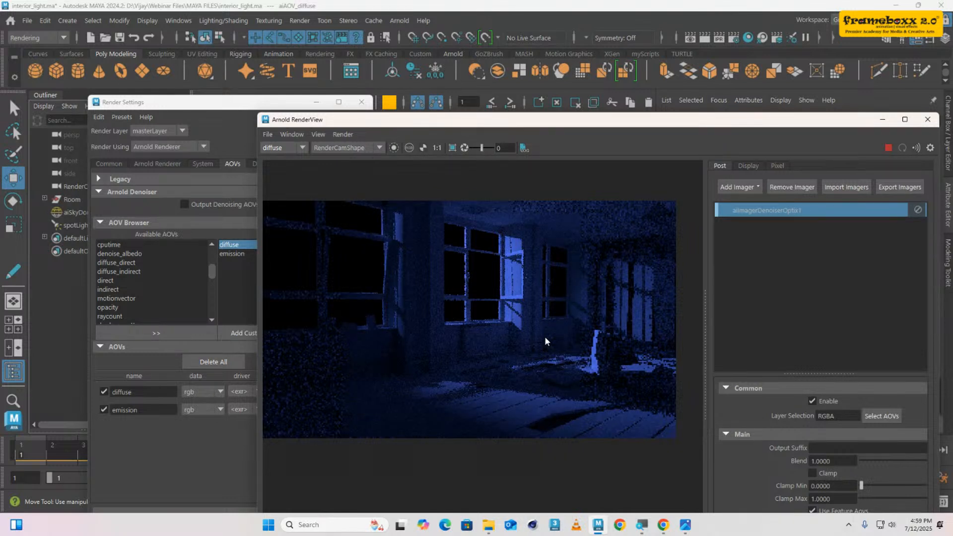
click(300, 148)
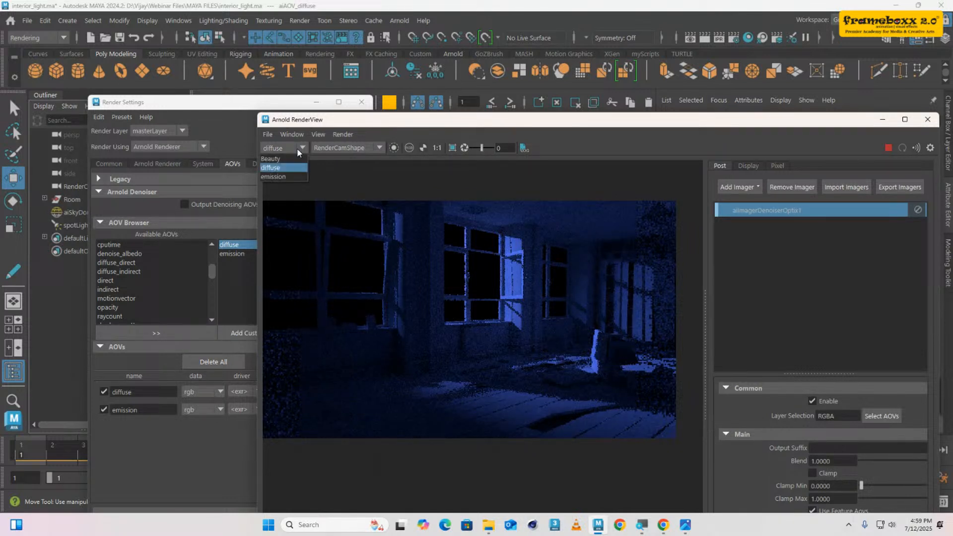
click(283, 176)
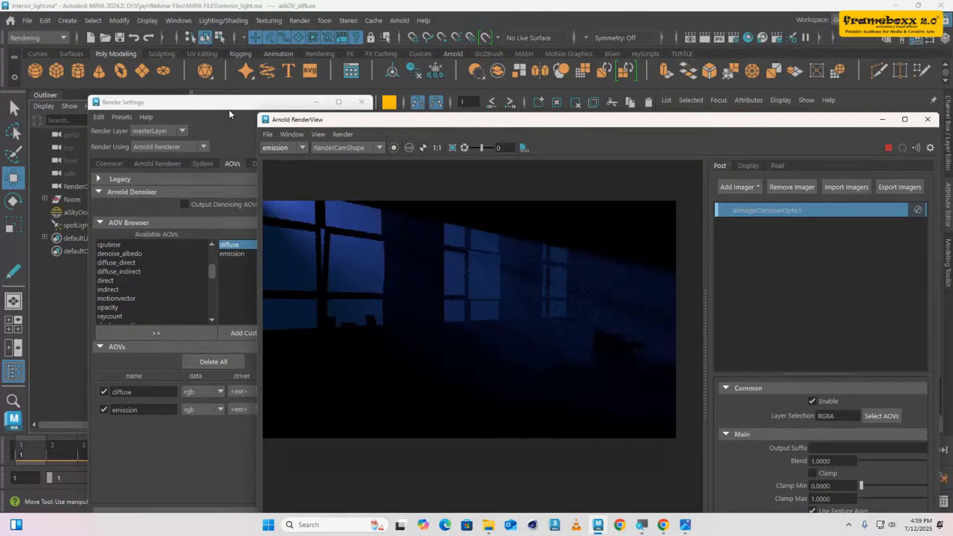
- Look through the transmission and volume AOVs, return the render display to Beauty, and minimize the render settings
click(229, 111)
scroll(203, 293, down, 10)
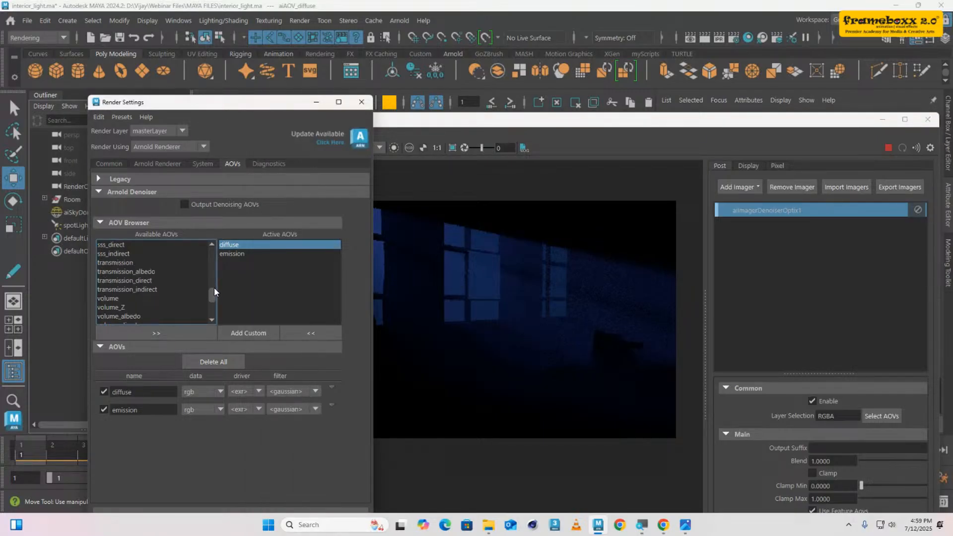
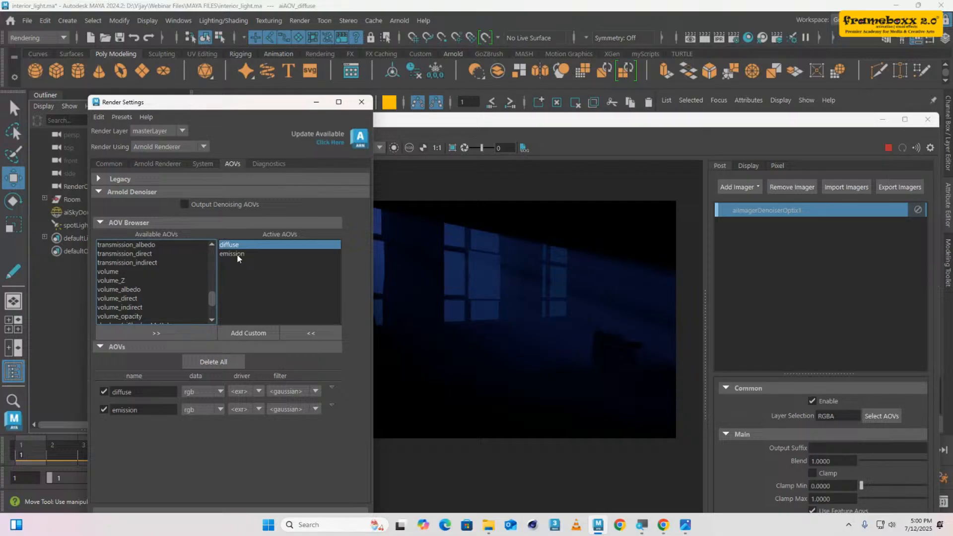
click(461, 124)
click(282, 148)
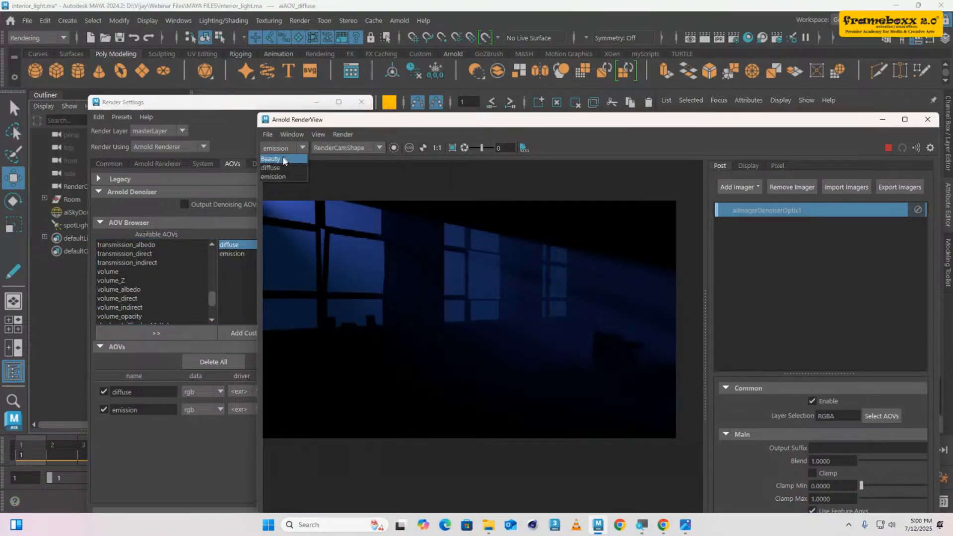
click(272, 158)
click(315, 102)
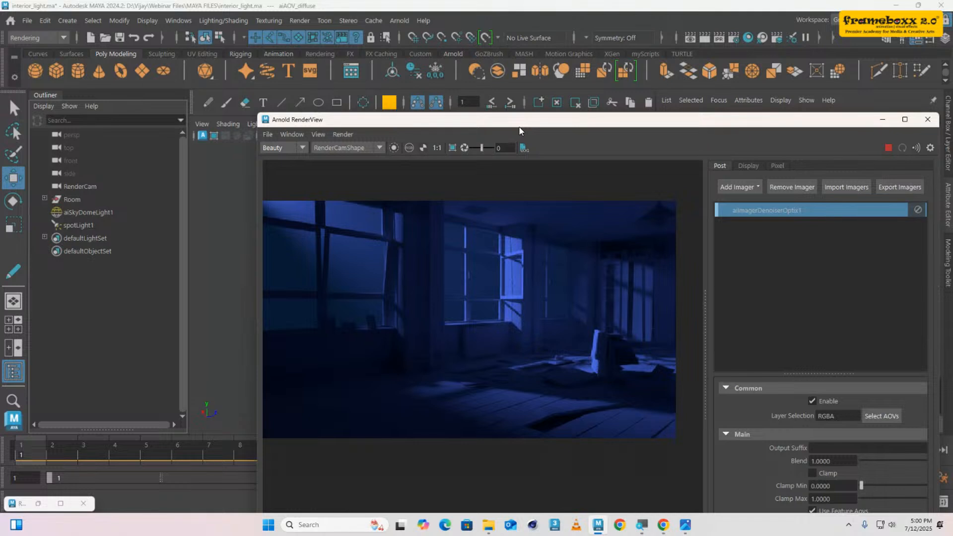
- Compare the current render with the reference image Interior Lighting - 01.jpg in the image viewer, and return to Maya
drag(520, 123, 444, 100)
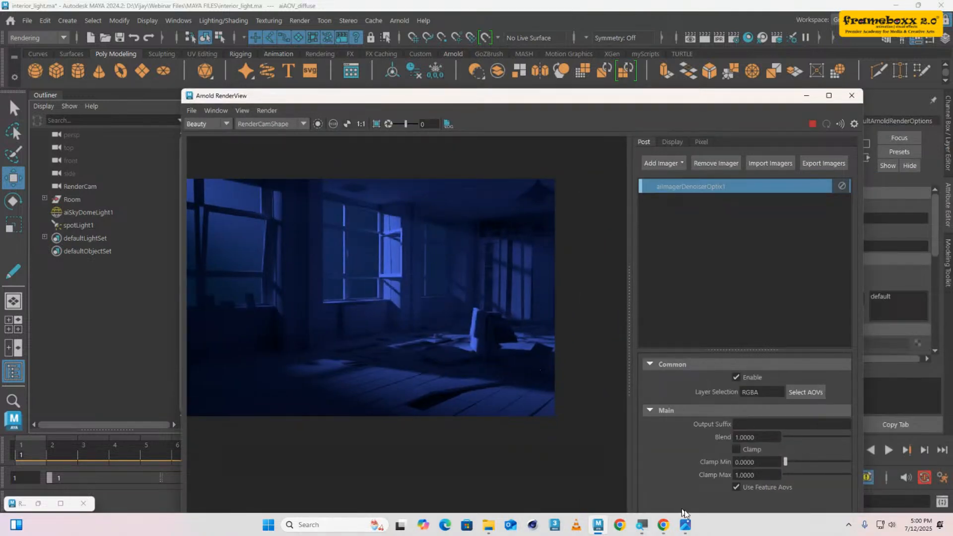
mouse_move(686, 526)
click(833, 468)
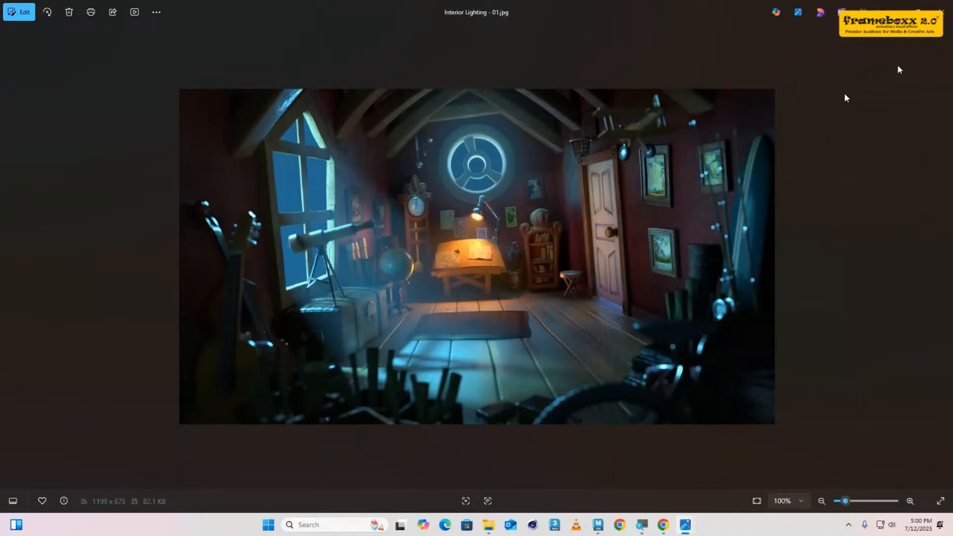
click(894, 8)
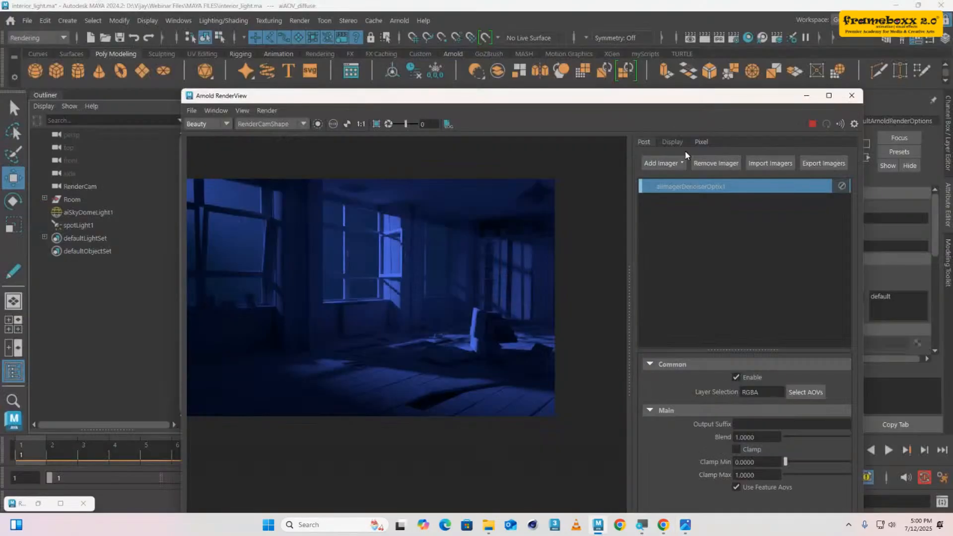
- Stop the live render, minimize the render window, and select the bulb of a hanging lamp in the perspective view
drag(740, 100, 619, 186)
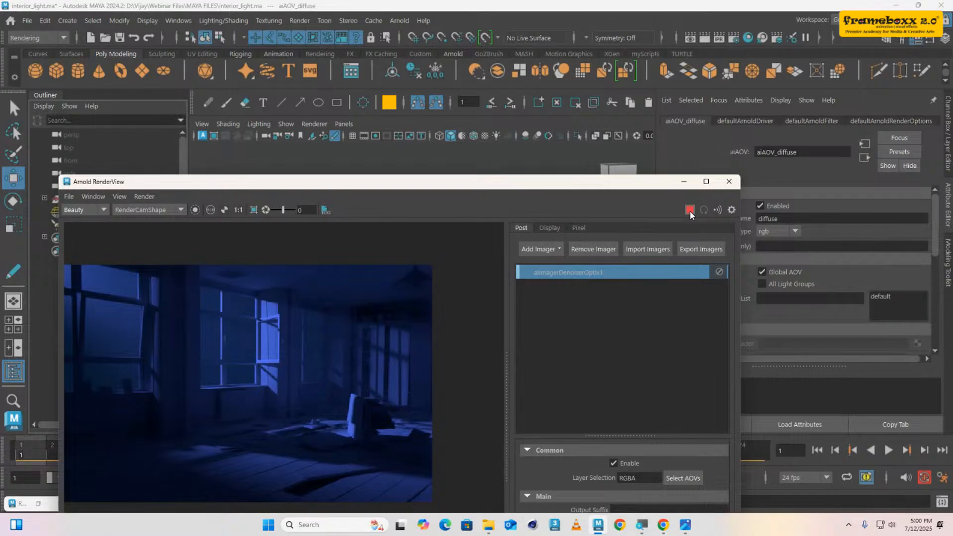
click(685, 183)
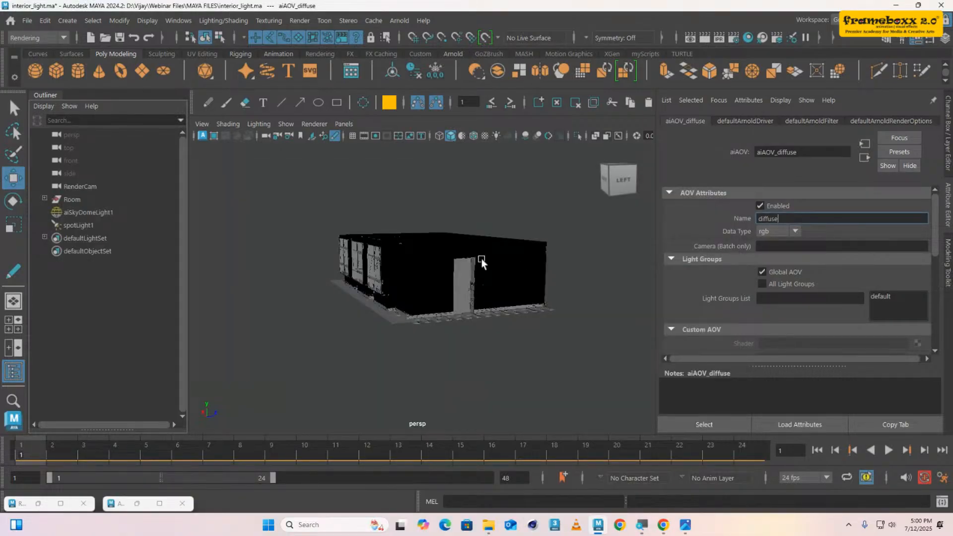
scroll(489, 260, up, 5)
scroll(499, 256, down, 8)
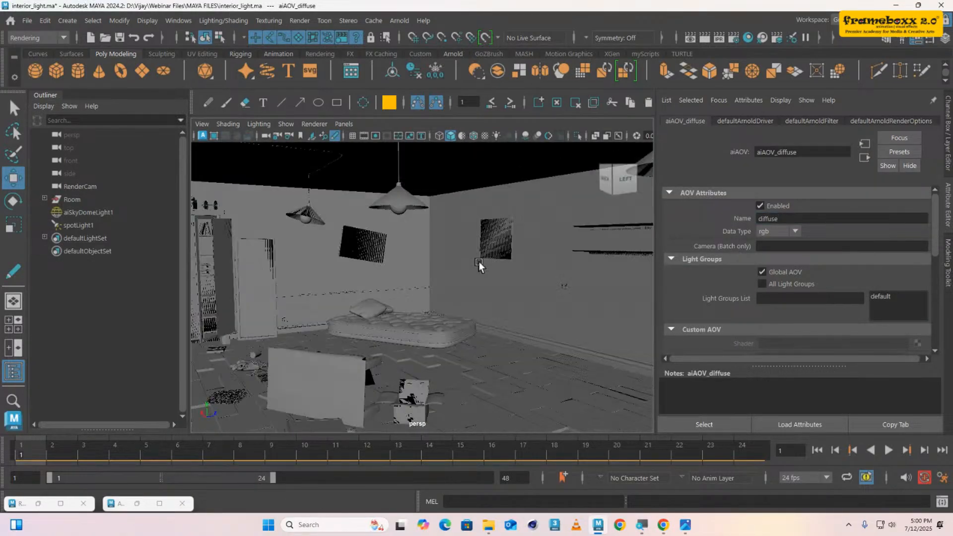
alt+drag(446, 276, 459, 261)
click(478, 214)
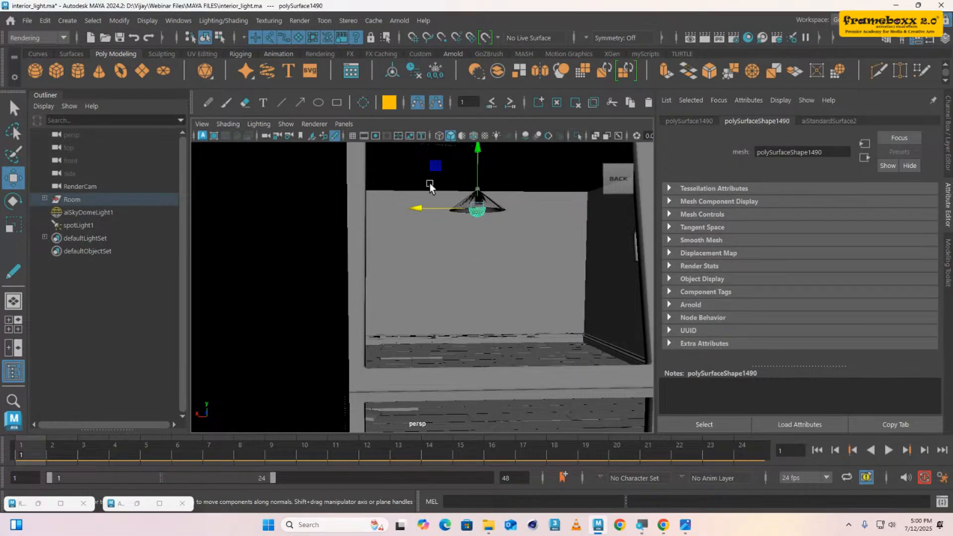
- Look through RenderCam, select the bulb of the ceiling lamp in frame, and check its position against the render
click(343, 123)
mouse_move(360, 134)
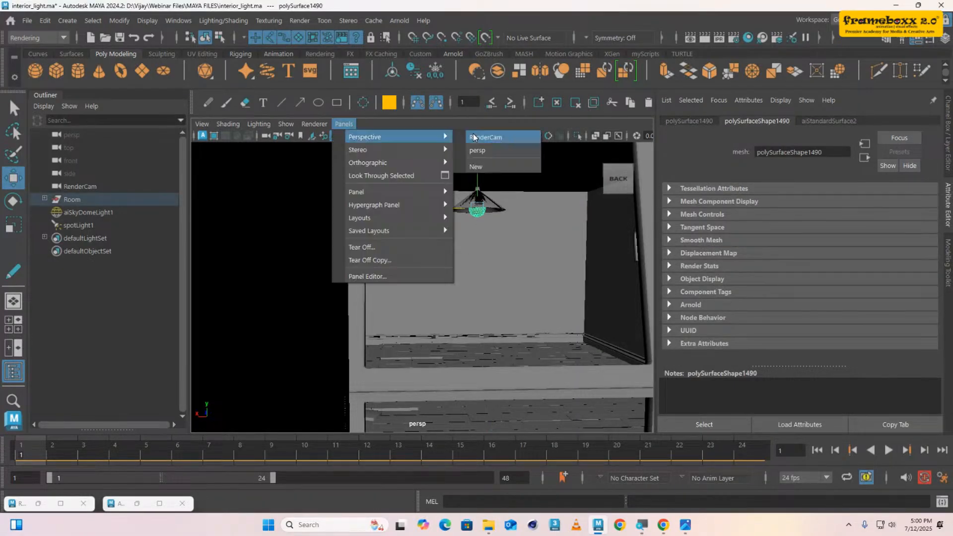
click(474, 135)
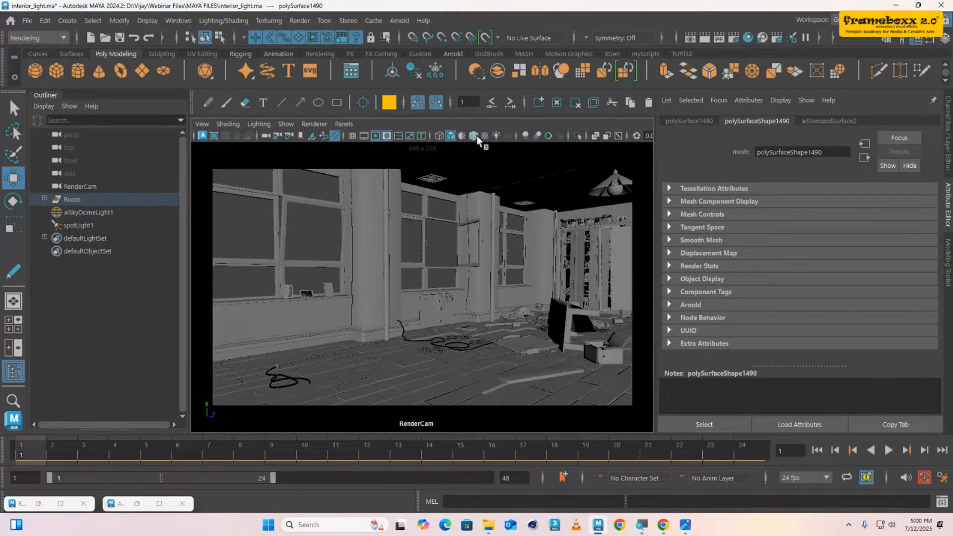
click(617, 194)
click(150, 501)
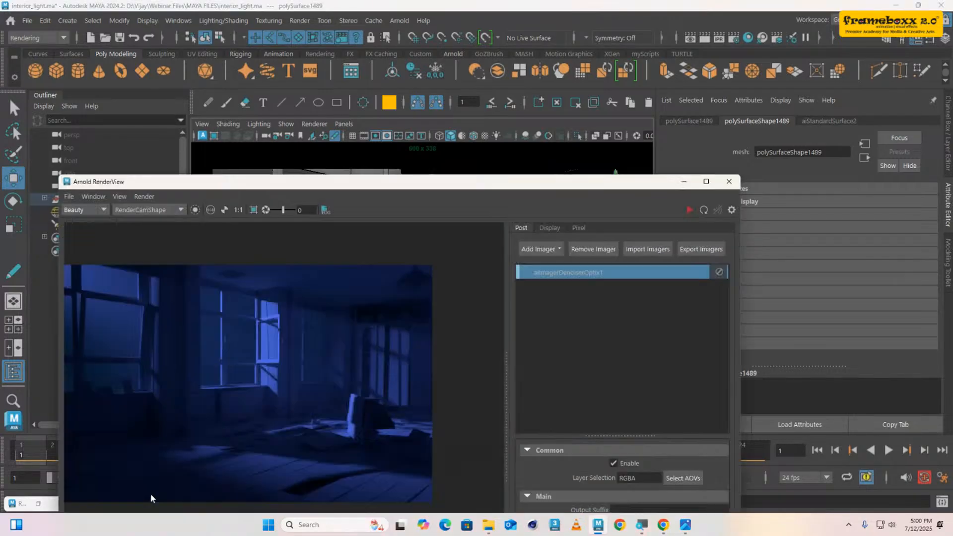
drag(500, 188, 481, 244)
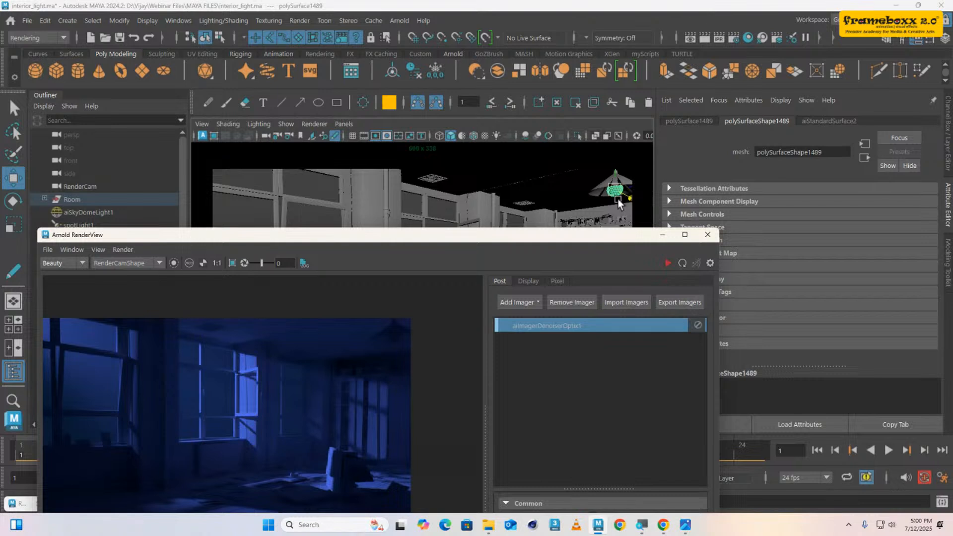
click(662, 235)
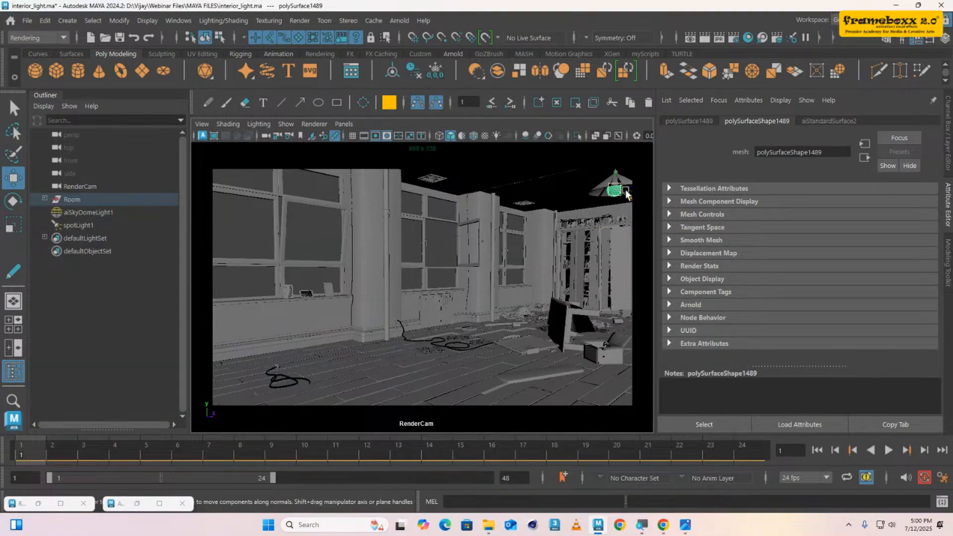
- Create an Arnold mesh light from the selected lamp bulb and bring its light attributes into view
click(396, 22)
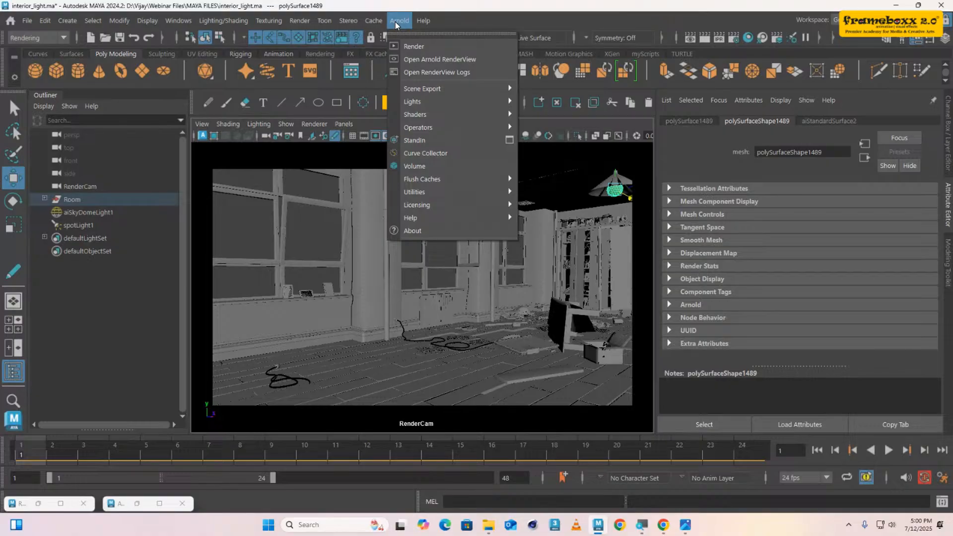
mouse_move(423, 103)
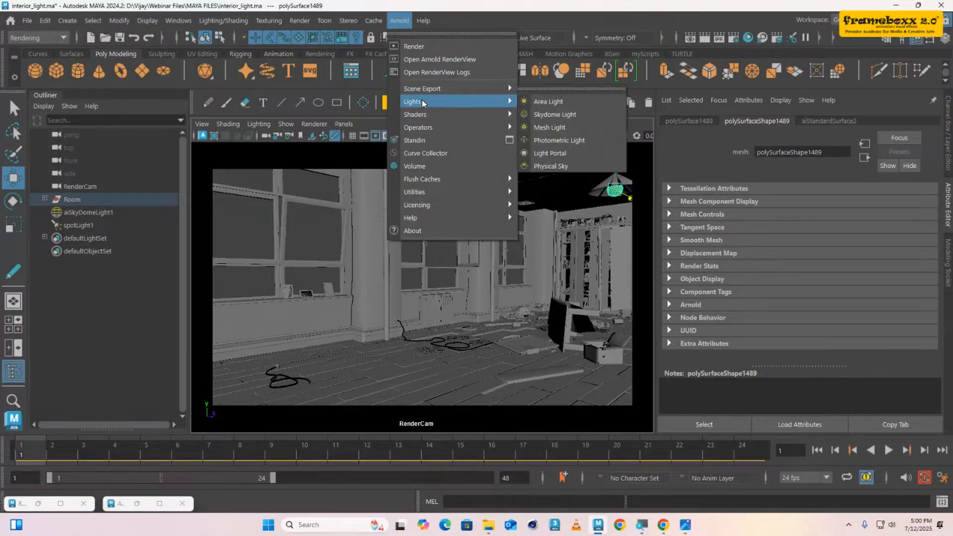
click(555, 128)
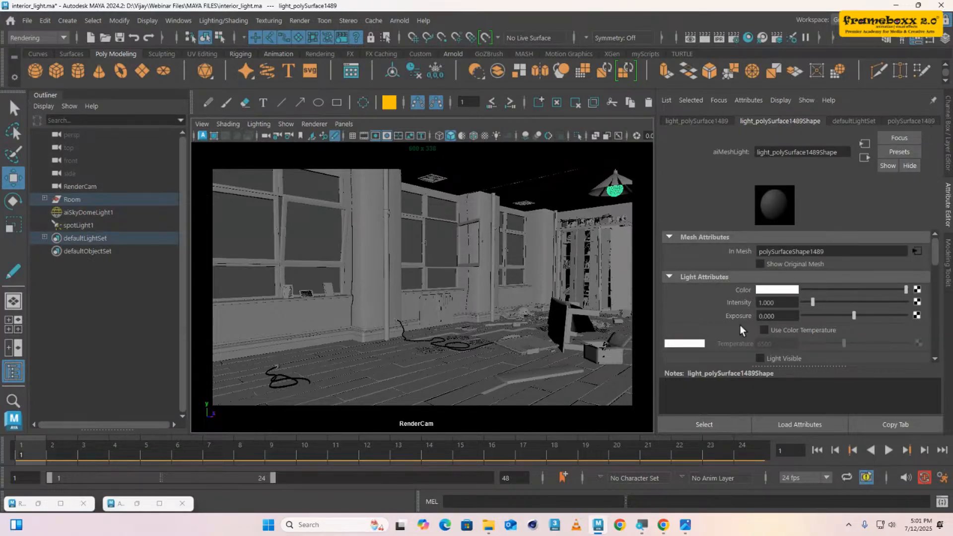
scroll(731, 323, down, 2)
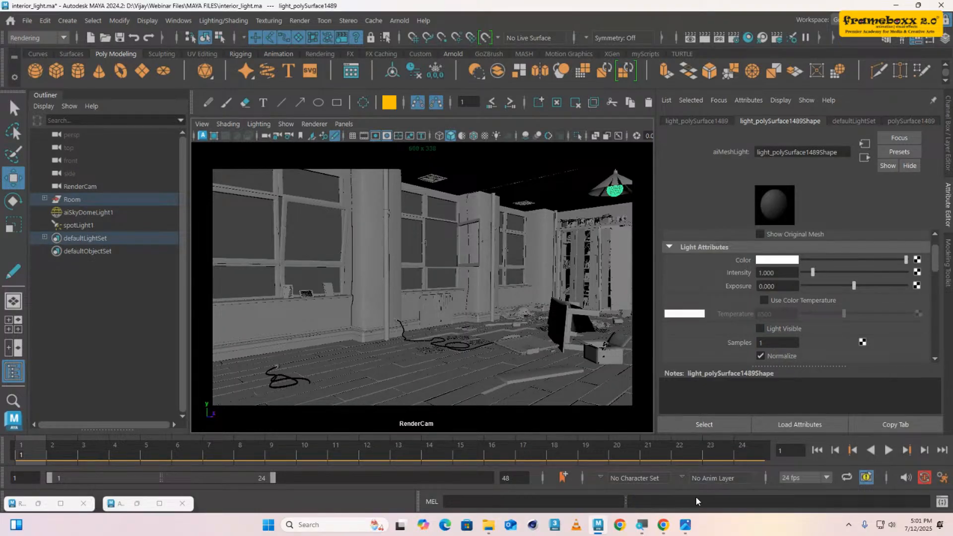
- Examine the glowing desk lamp up close in the reference image Interior Lighting - 01.jpg, and return to Maya
mouse_move(685, 525)
click(866, 472)
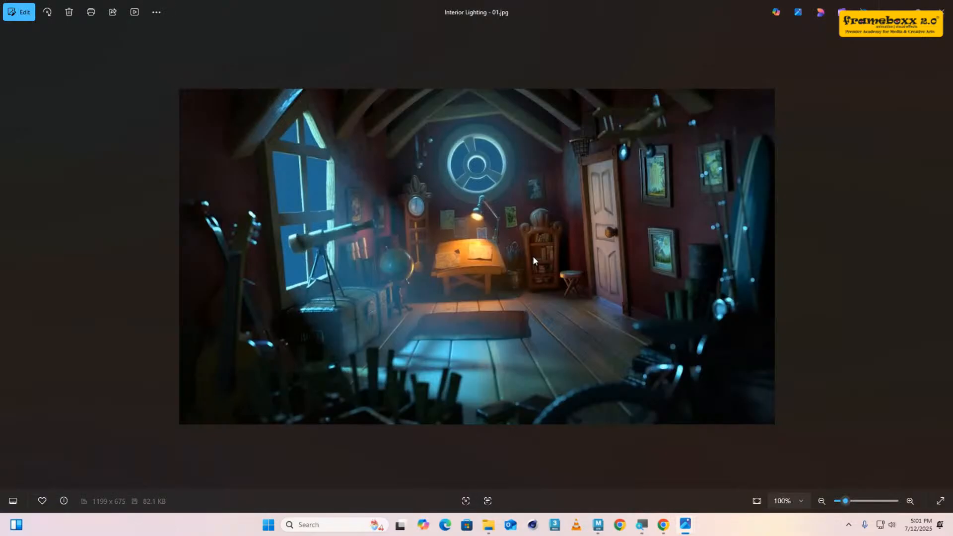
scroll(532, 255, up, 6)
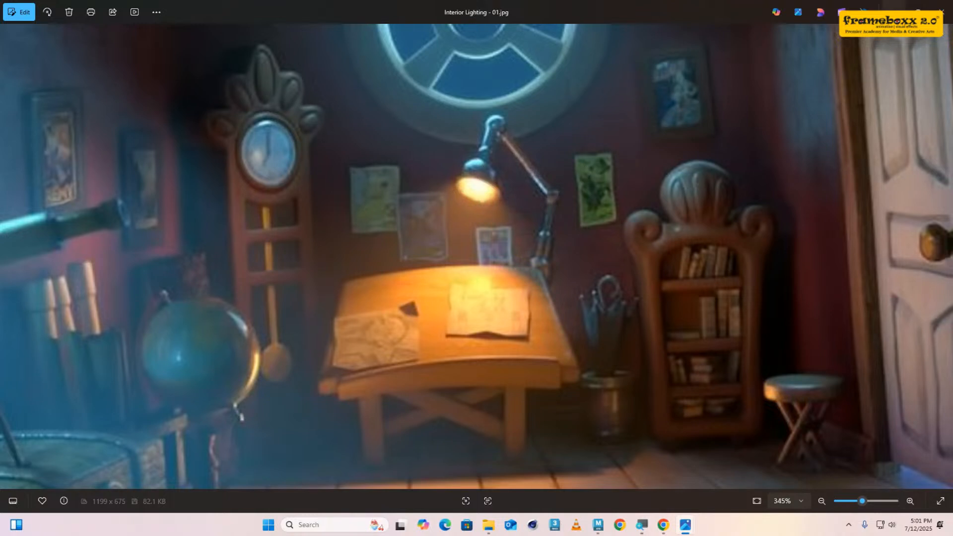
click(942, 10)
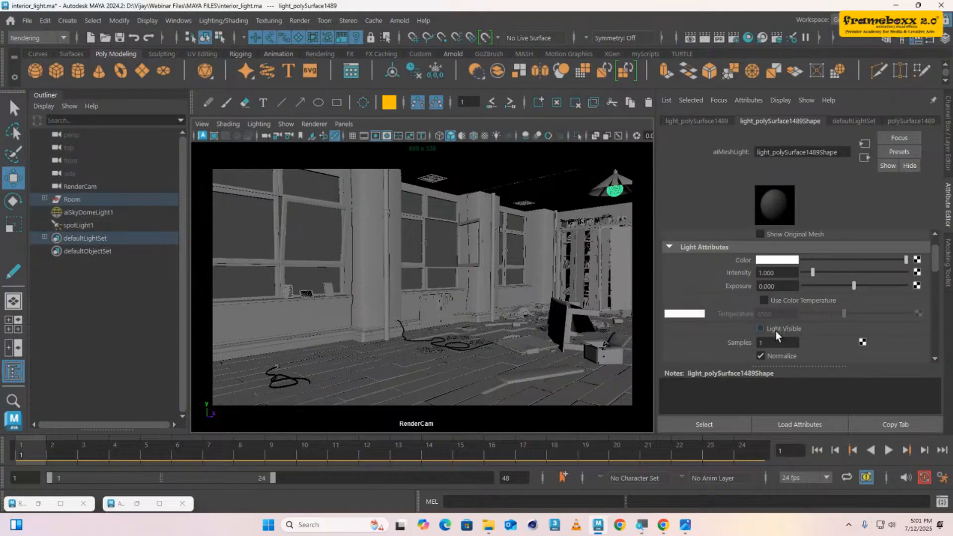
- Turn on Light Visible for the mesh light and restart the live render in the restored Arnold RenderView
click(137, 503)
drag(576, 239, 564, 95)
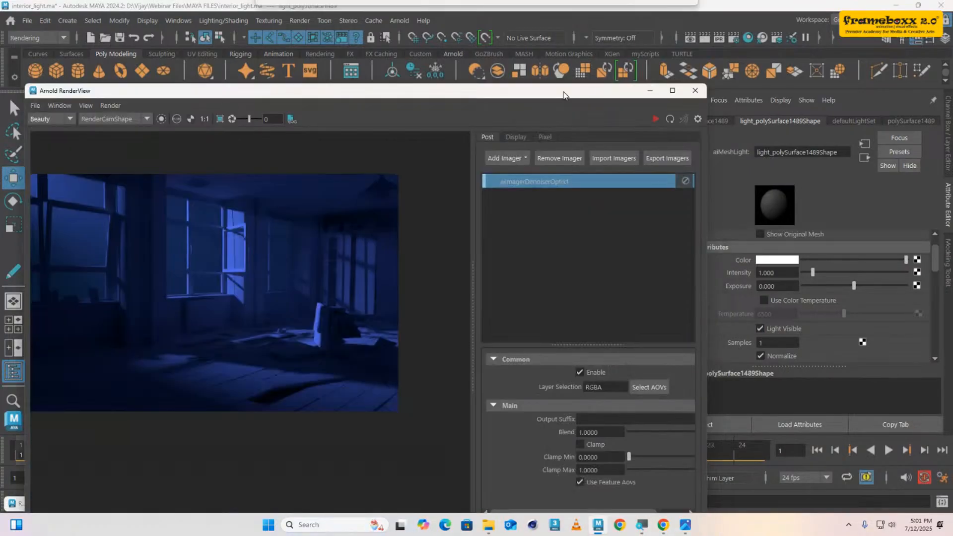
click(656, 120)
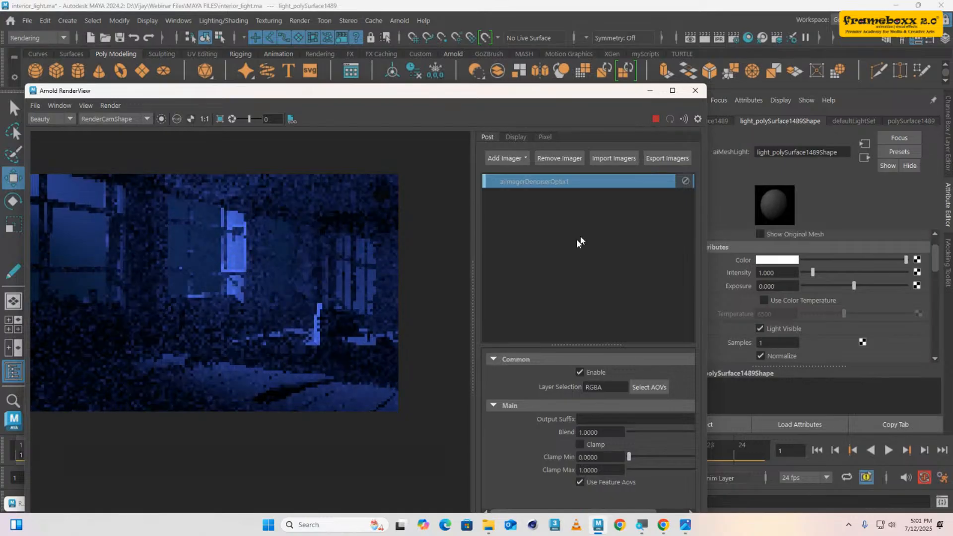
- Set the lamp bulb mesh light's exposure to 10
click(778, 286)
key(BackSpace)
key(BackSpace)
key(BackSpace)
key(BackSpace)
key(BackSpace)
text(1)
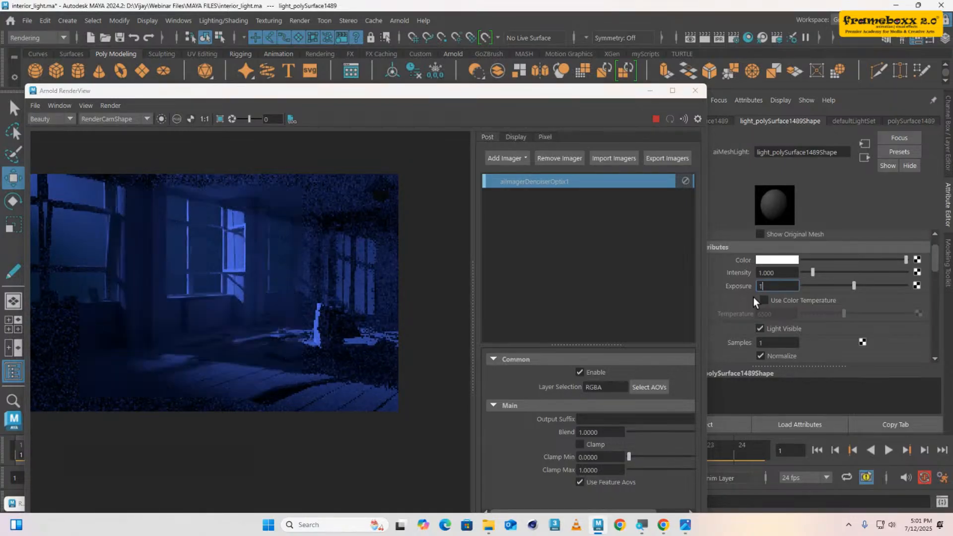
text(0)
key(Return)
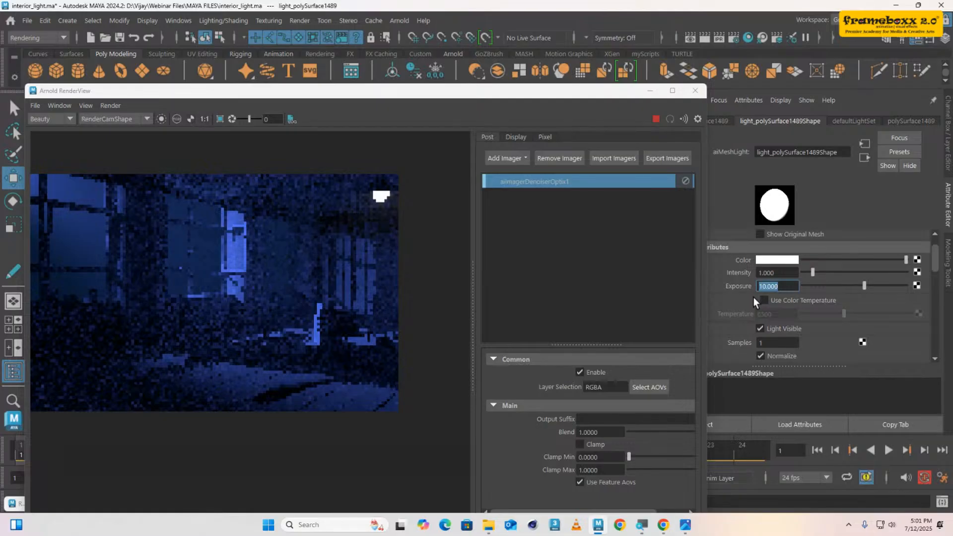
- Enable color temperature on the mesh light and set the temperature to 3000
click(764, 300)
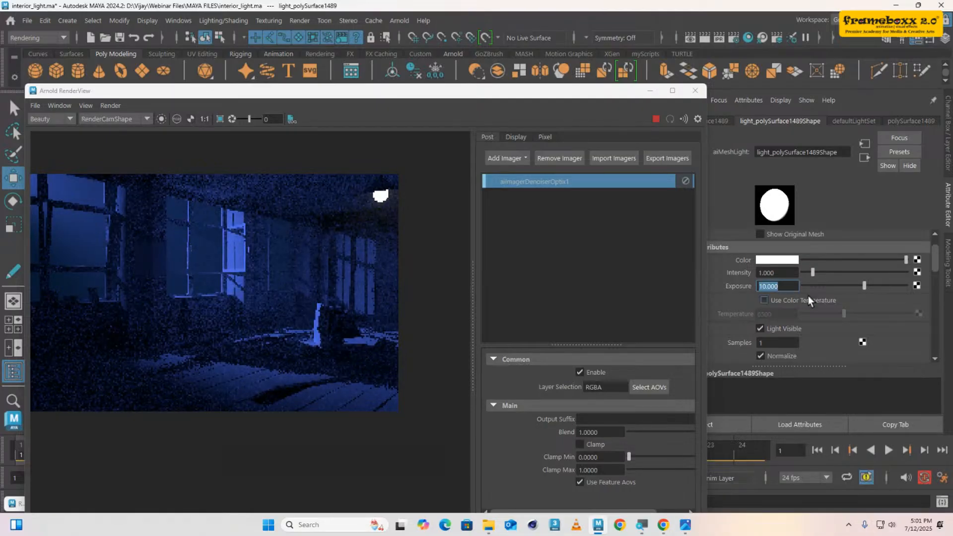
double_click(787, 312)
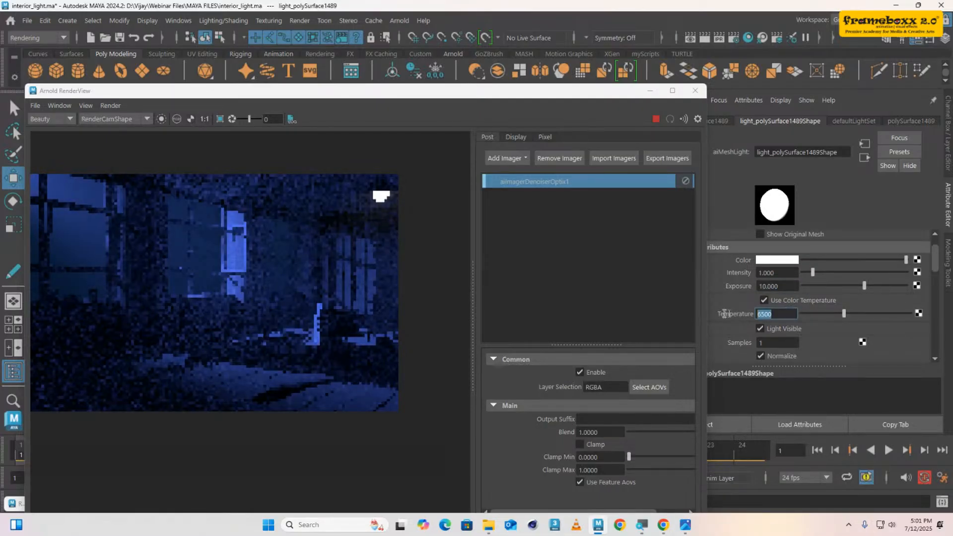
text(3000)
key(Return)
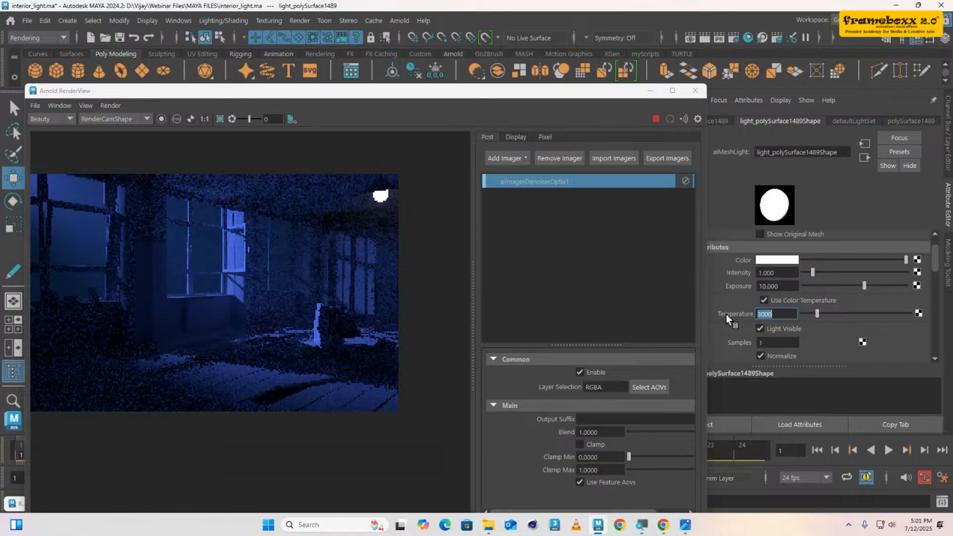
- Set the mesh light's exposure to 25
double_click(777, 286)
text(2)
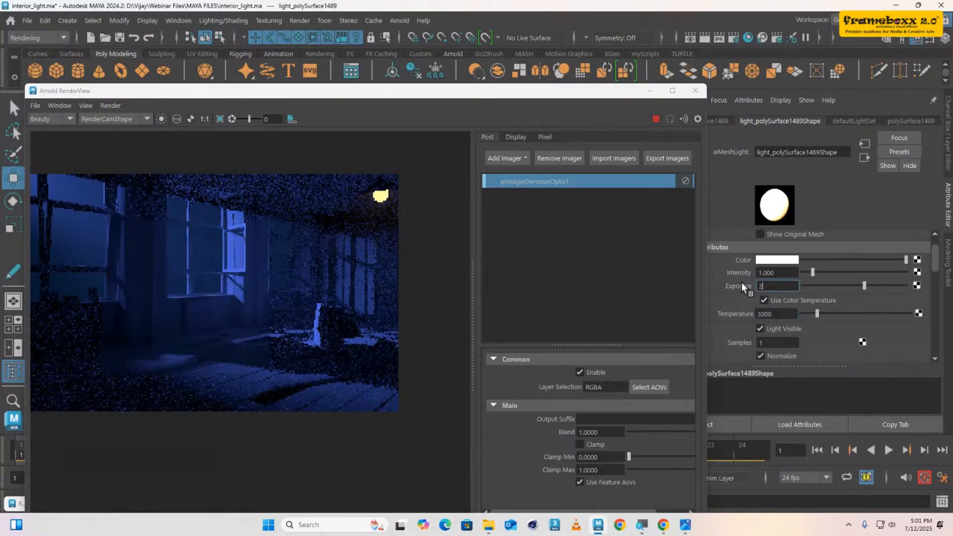
text(5)
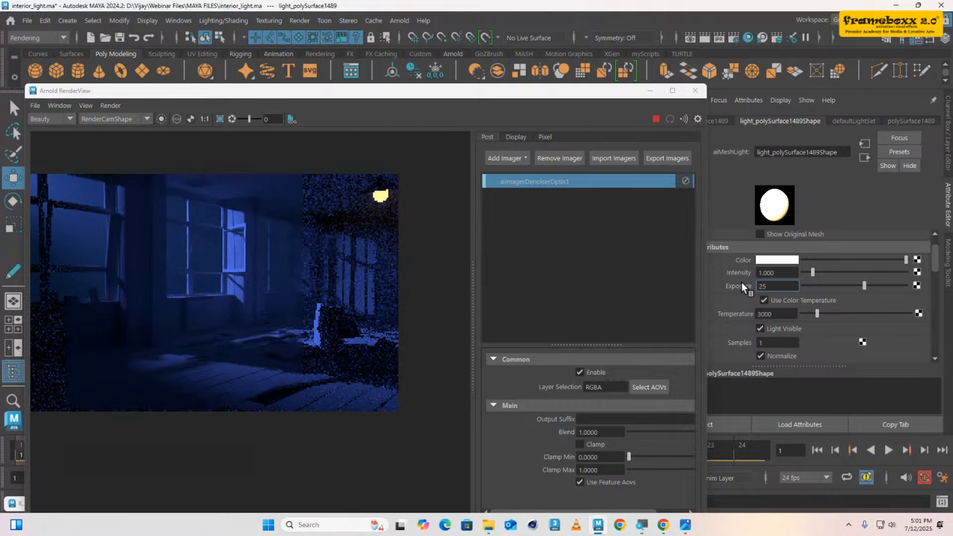
key(Return)
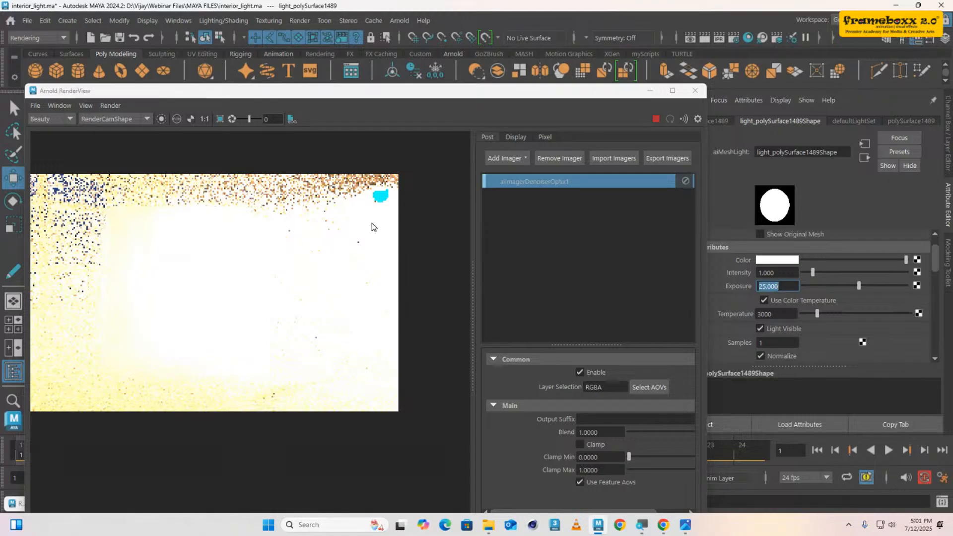
- Set the mesh light's volume visibility contribution to 0
scroll(785, 329, down, 4)
scroll(786, 329, down, 3)
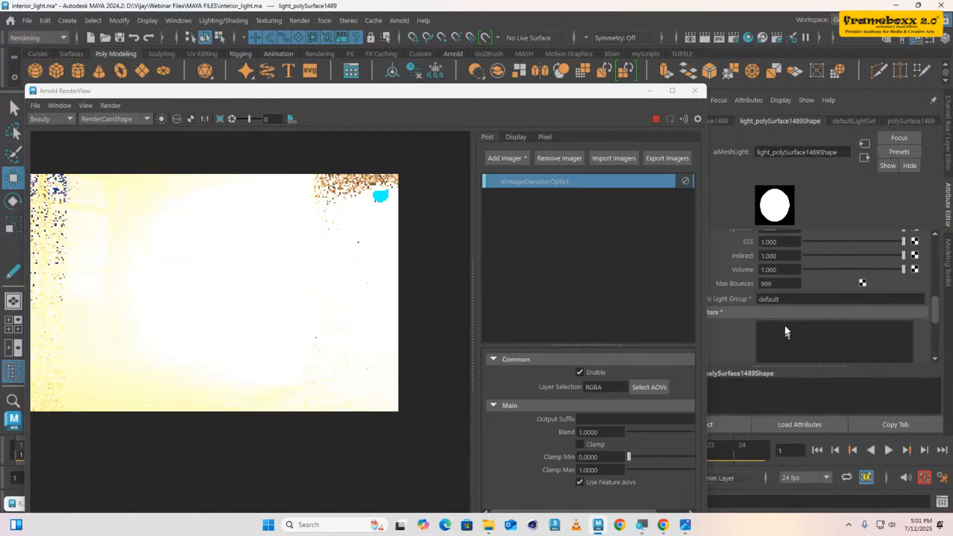
double_click(790, 269)
text(0)
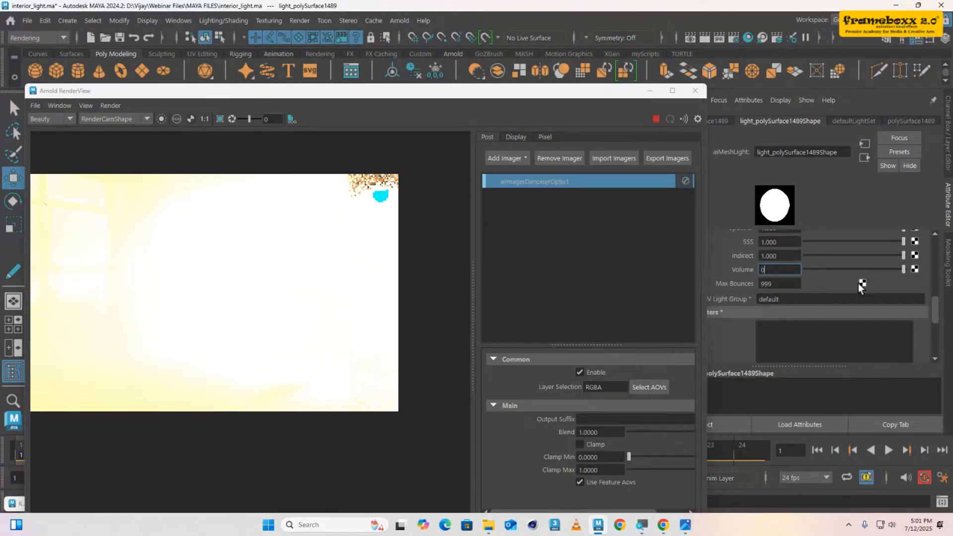
key(Return)
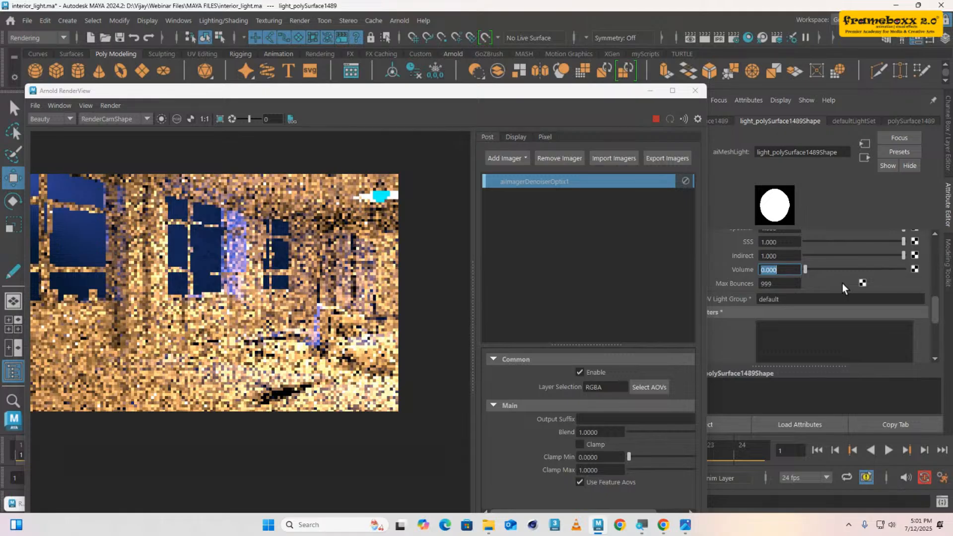
- Try mesh light exposures of 15, 25, 16 and 18 in the live render
scroll(842, 284, up, 5)
double_click(770, 287)
text(15)
key(Return)
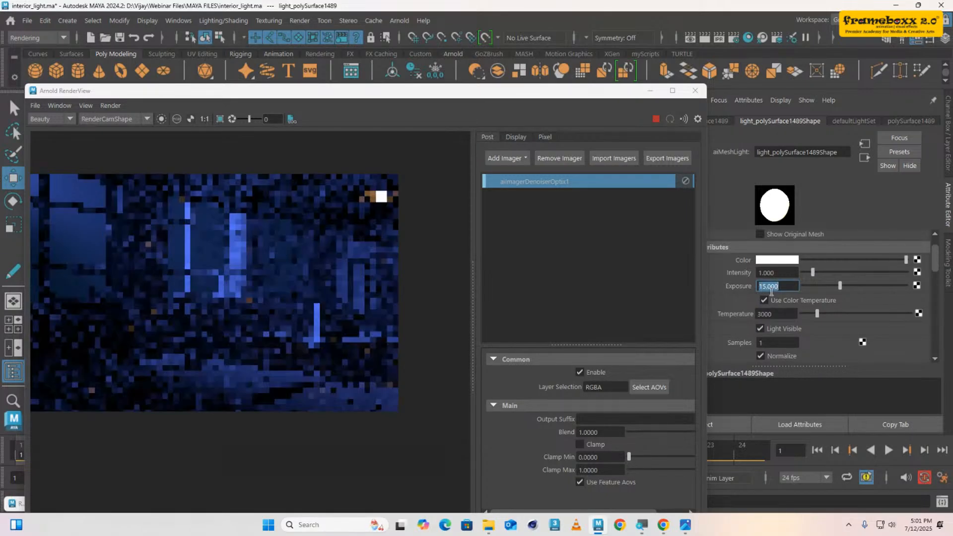
text(25)
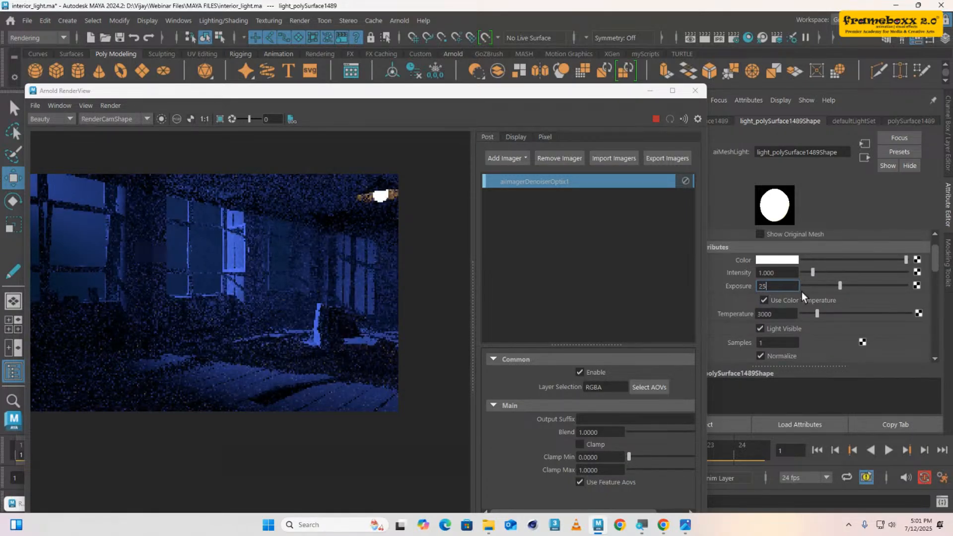
key(Return)
text(15)
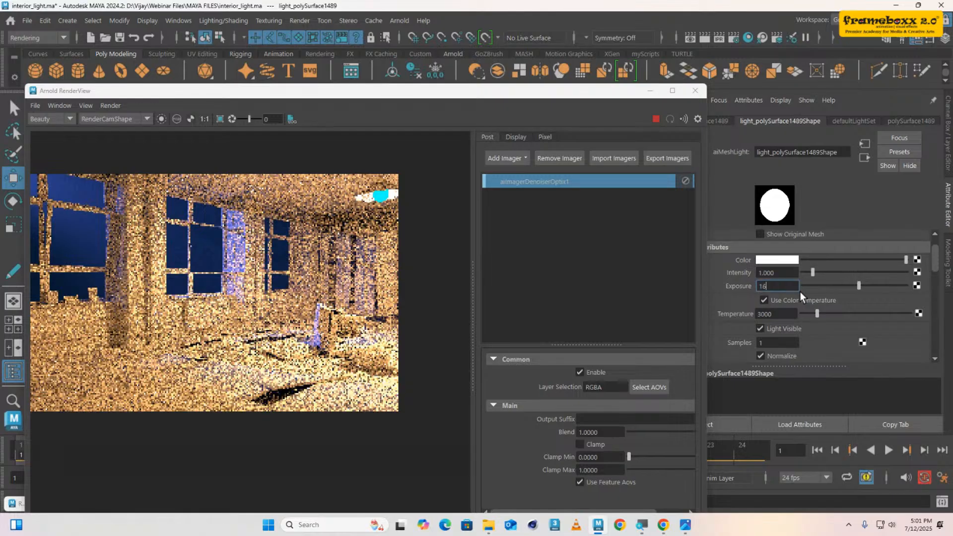
key(Return)
text(18)
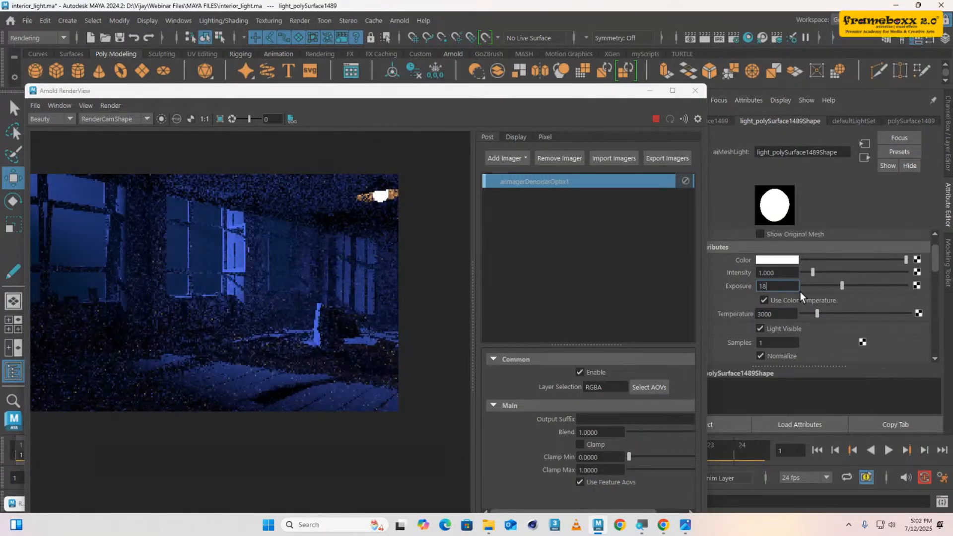
key(Return)
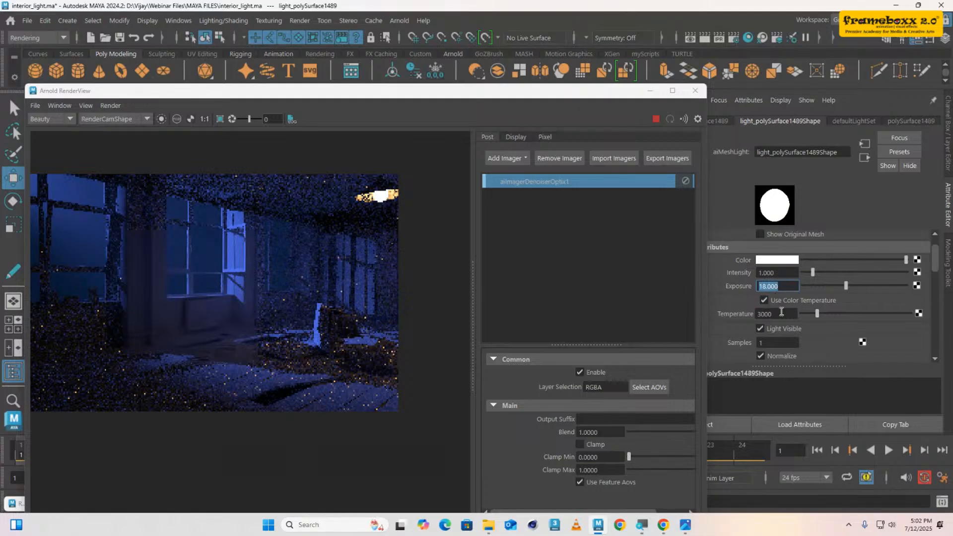
- Set the mesh light's color temperature to 1500 and its exposure to 19
drag(781, 313, 736, 314)
text(1500)
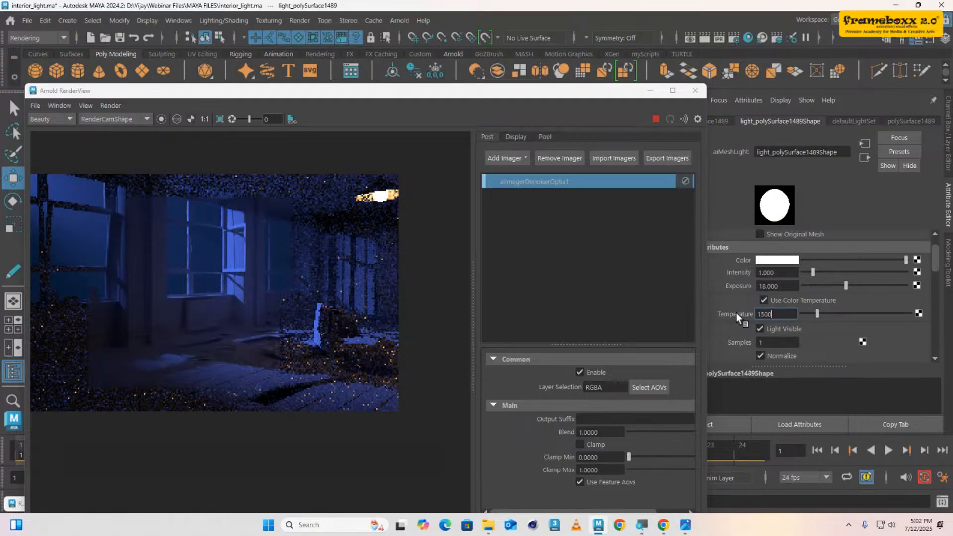
key(Return)
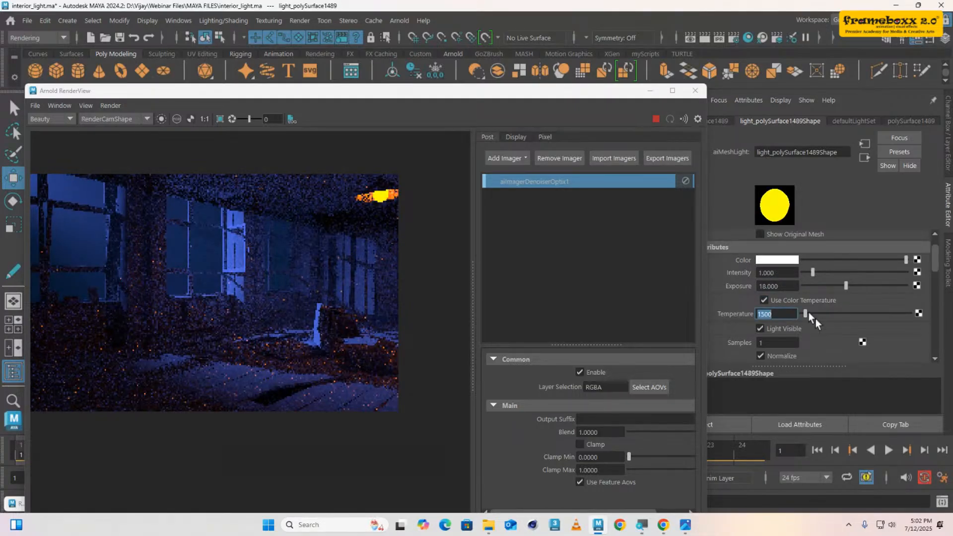
drag(795, 286, 751, 287)
text(19)
key(Return)
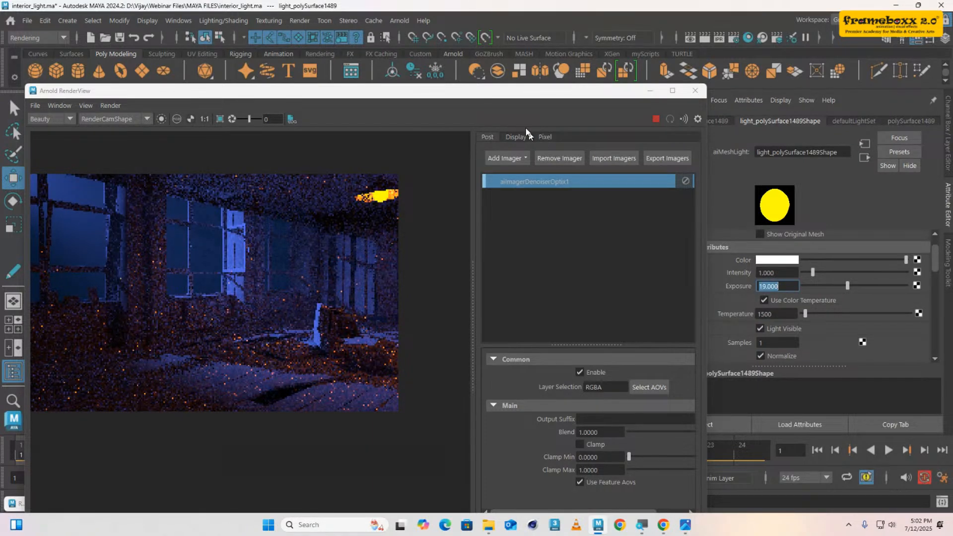
- Set the mesh light's volume visibility contribution to 0.01 and check the render
drag(527, 90, 479, 57)
scroll(753, 335, down, 5)
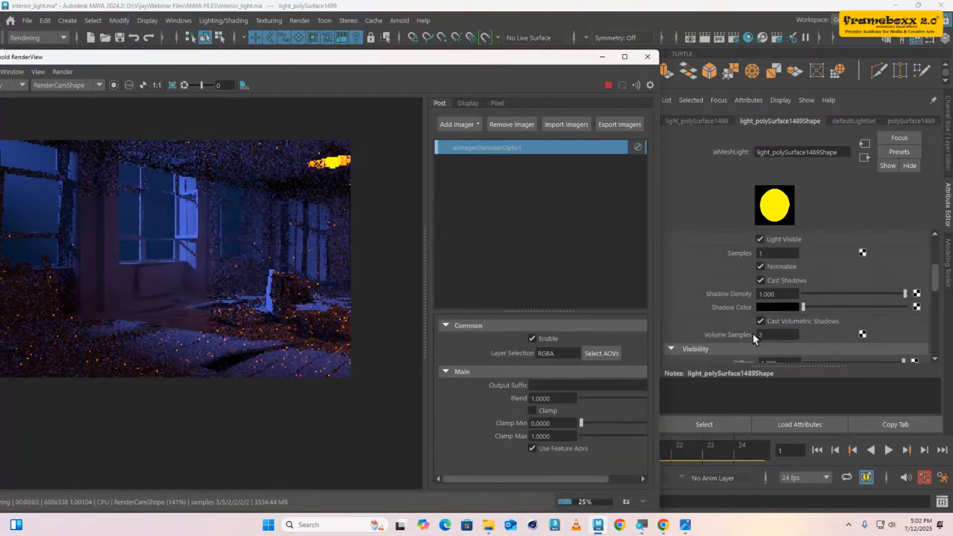
drag(786, 330, 737, 329)
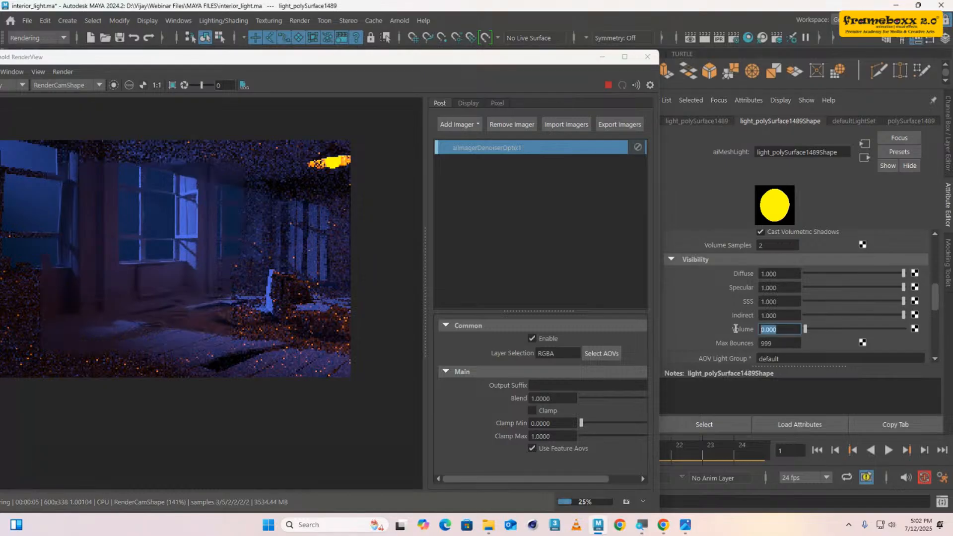
text(0.01)
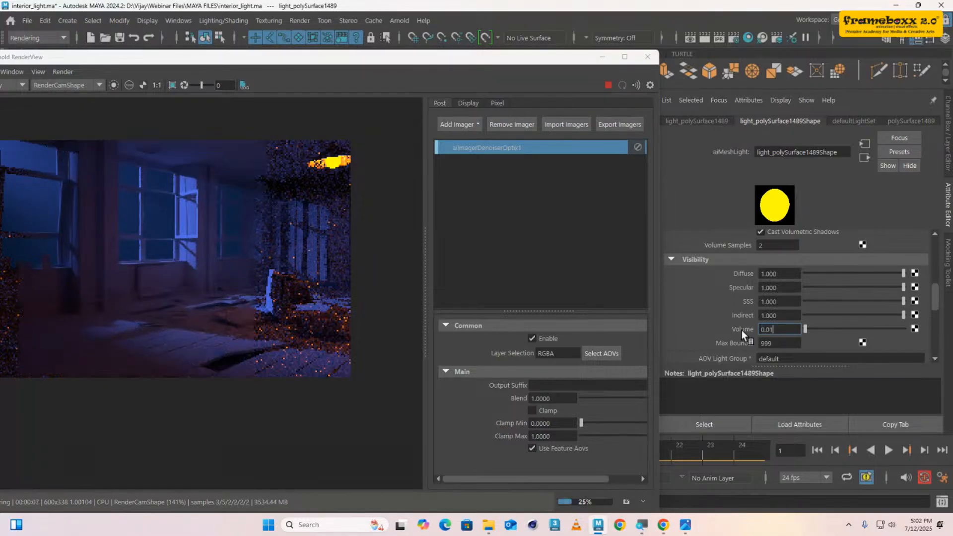
key(Return)
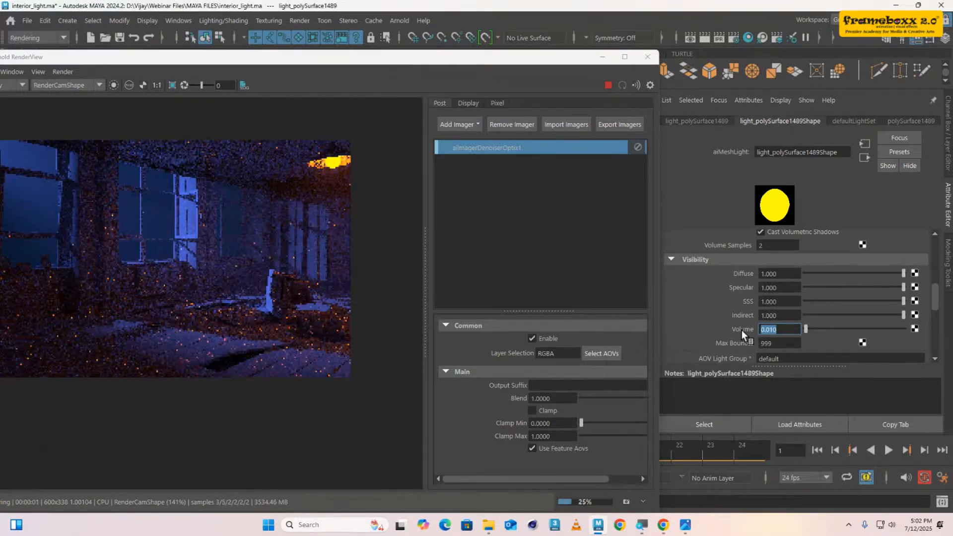
drag(340, 59, 446, 59)
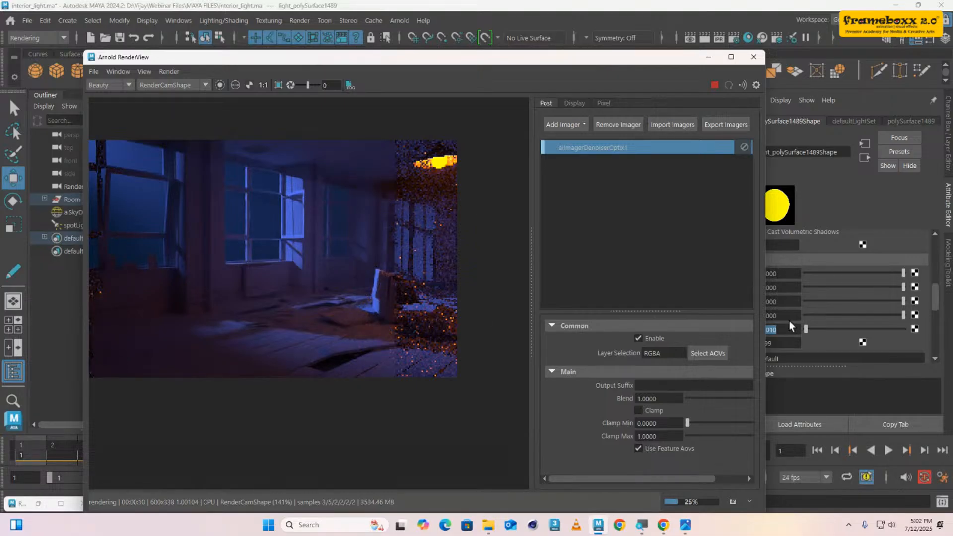
- Raise the mesh light's exposure to 21
scroll(790, 322, up, 6)
drag(614, 58, 547, 58)
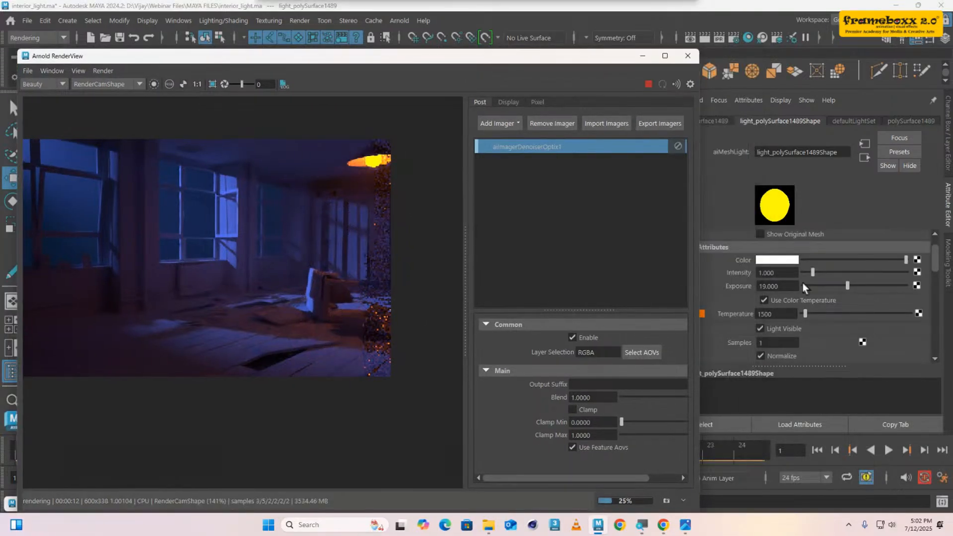
double_click(800, 286)
text(21)
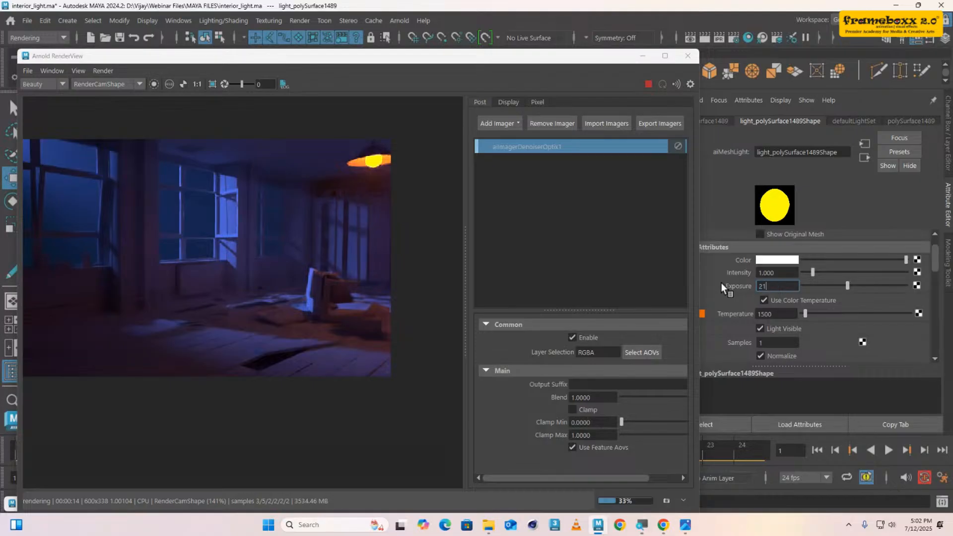
key(Return)
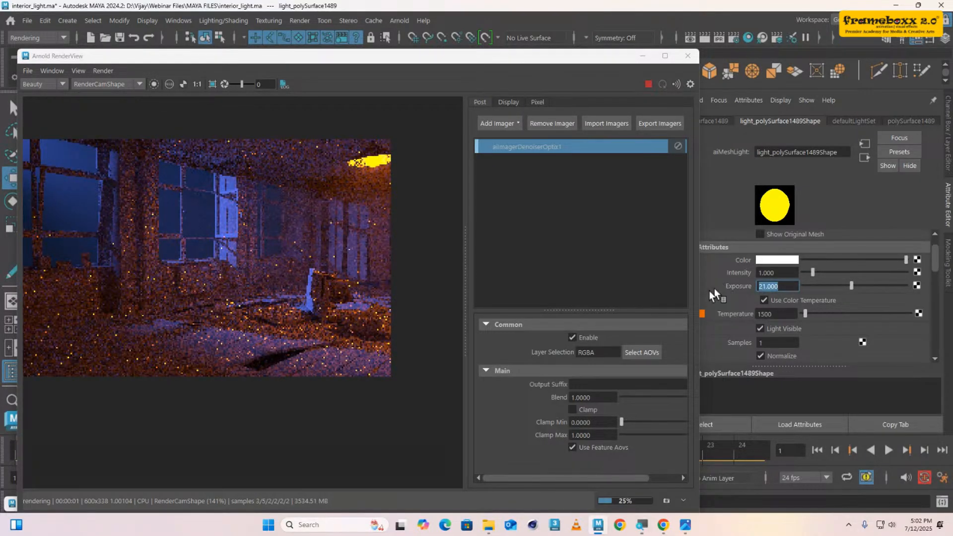
- Set the mesh light's exposure to 20 and check the lamp glow in the render
scroll(804, 335, down, 3)
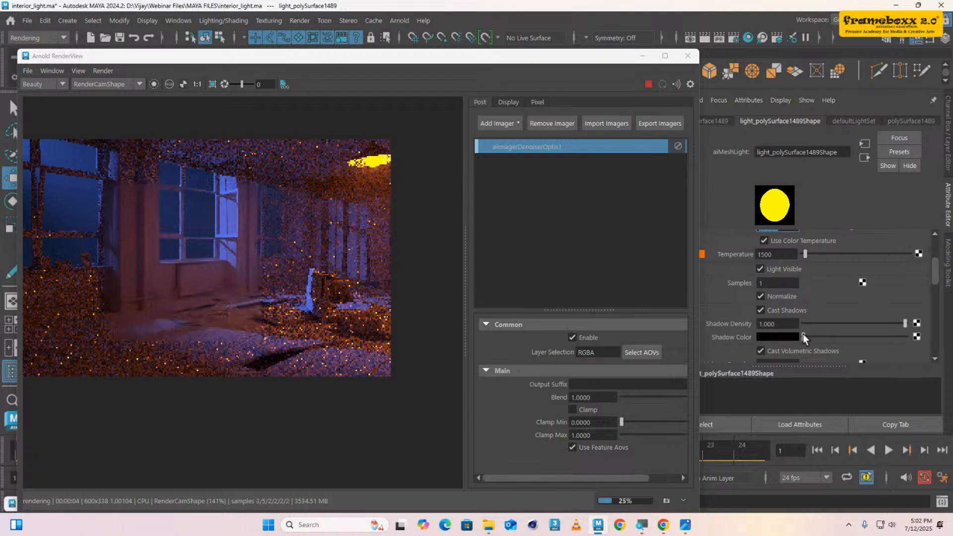
scroll(804, 335, up, 3)
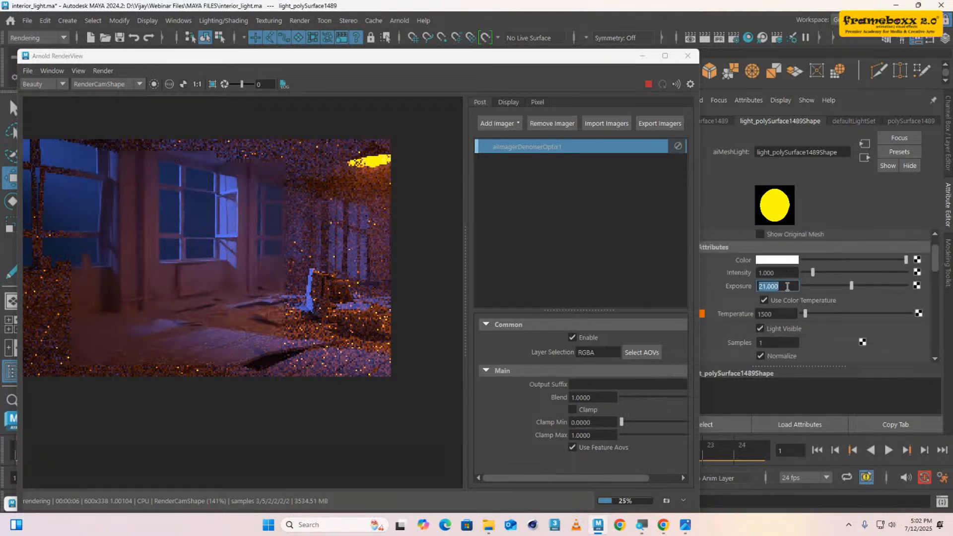
text(20)
key(Return)
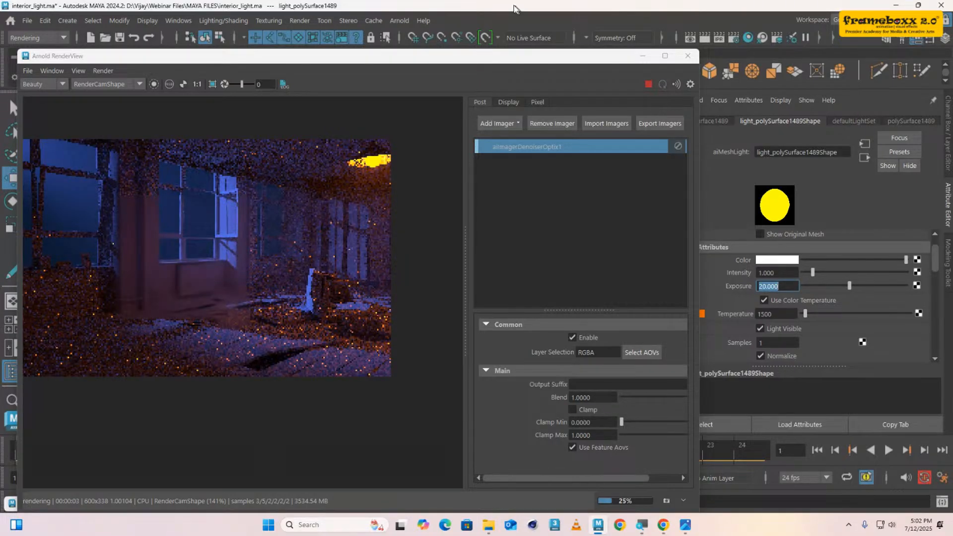
drag(441, 63, 504, 58)
middle_drag(362, 371, 414, 405)
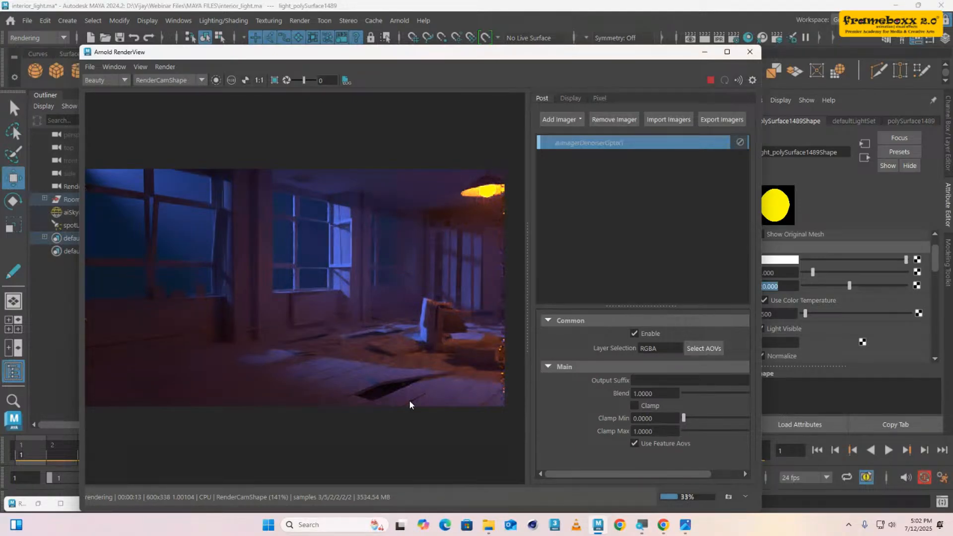
- Show the render at 1:1 scale and add a Lens Effects imager to it
click(260, 80)
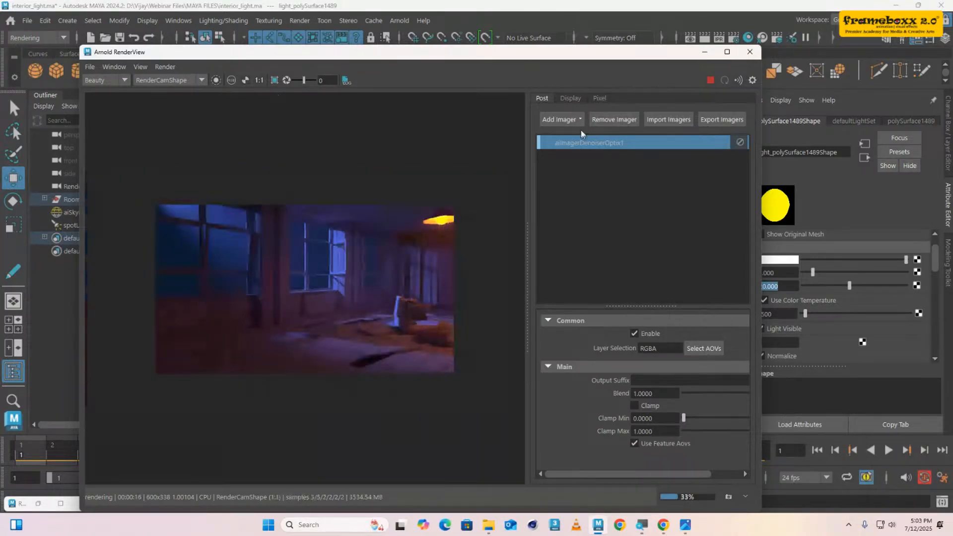
click(581, 125)
click(590, 213)
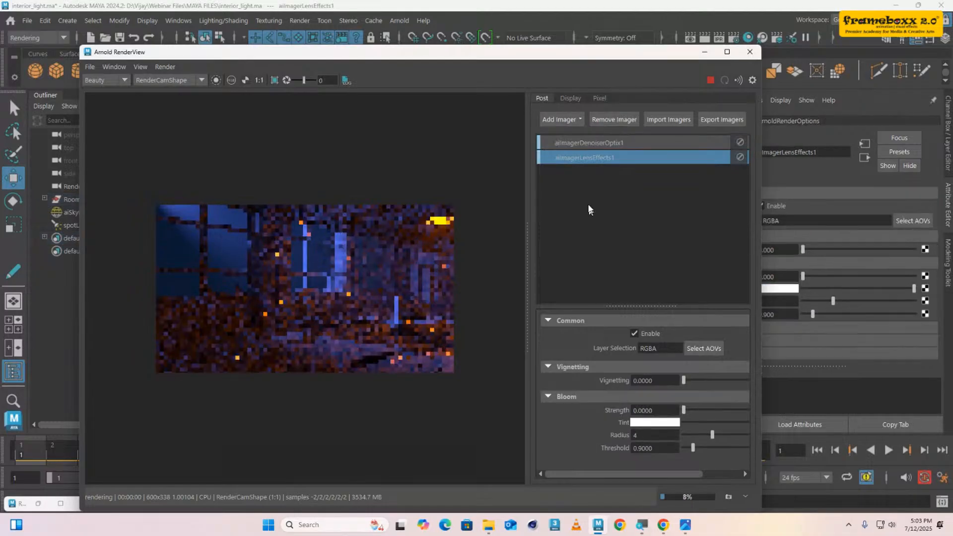
- Adjust the lens effects bloom to a strength of about 0.37 and a threshold of about 0.74
click(686, 410)
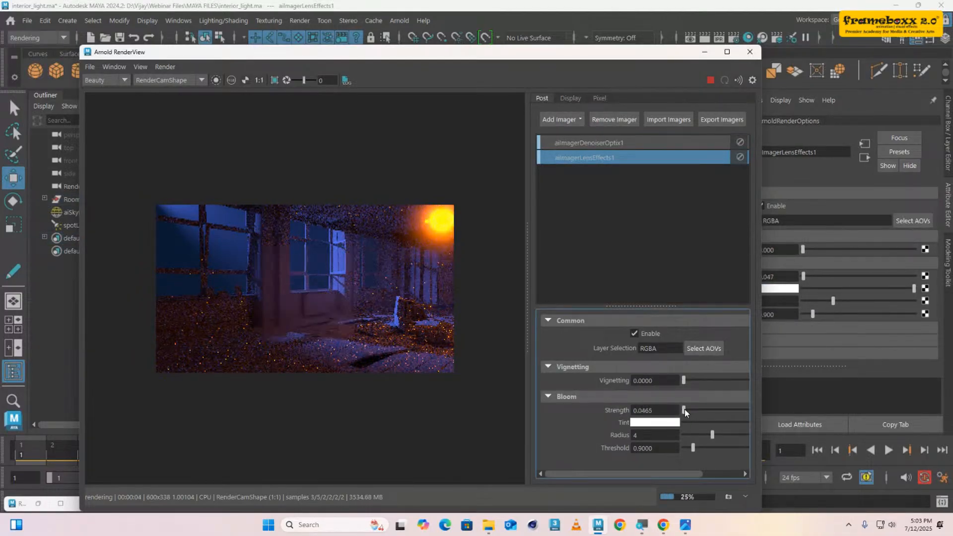
drag(685, 410, 688, 410)
drag(694, 448, 705, 447)
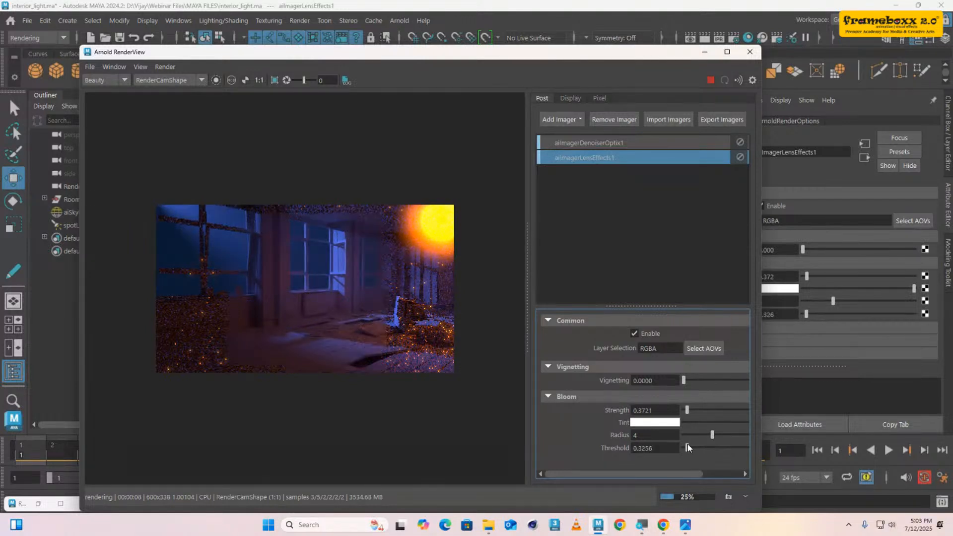
click(690, 447)
- Set the lens effects bloom strength to 0.01
drag(662, 410, 610, 407)
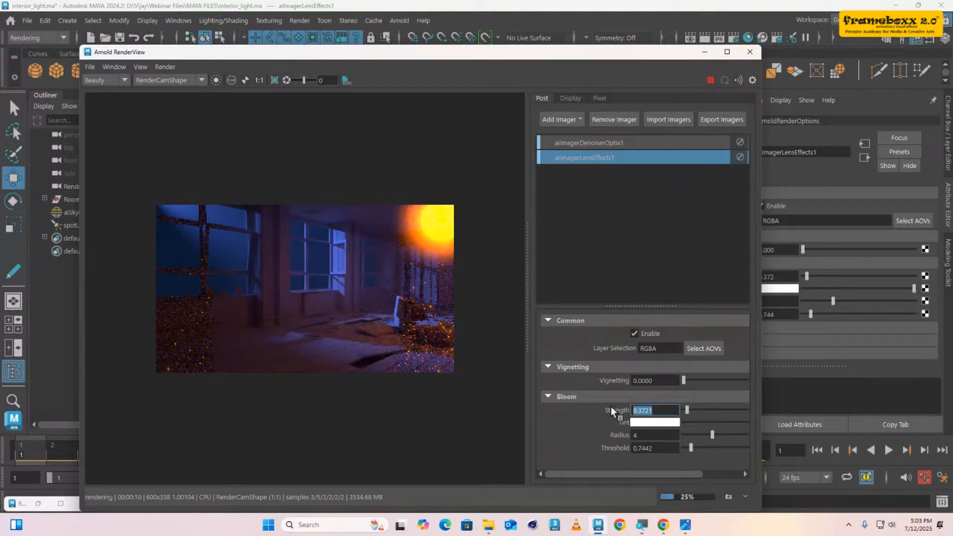
text(0.01)
key(Return)
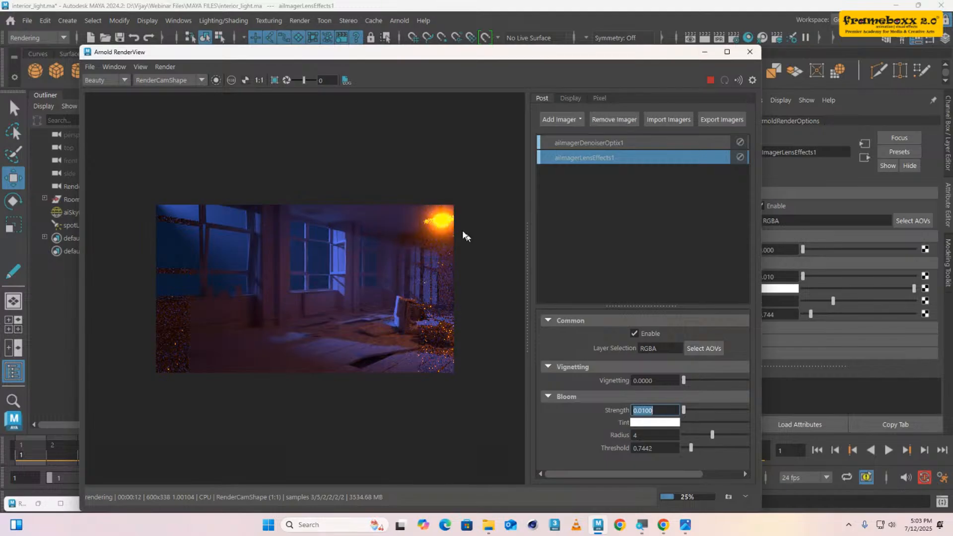
- Reduce the lens effects bloom radius to 2 and darken the bloom tint to grey
scroll(452, 231, up, 4)
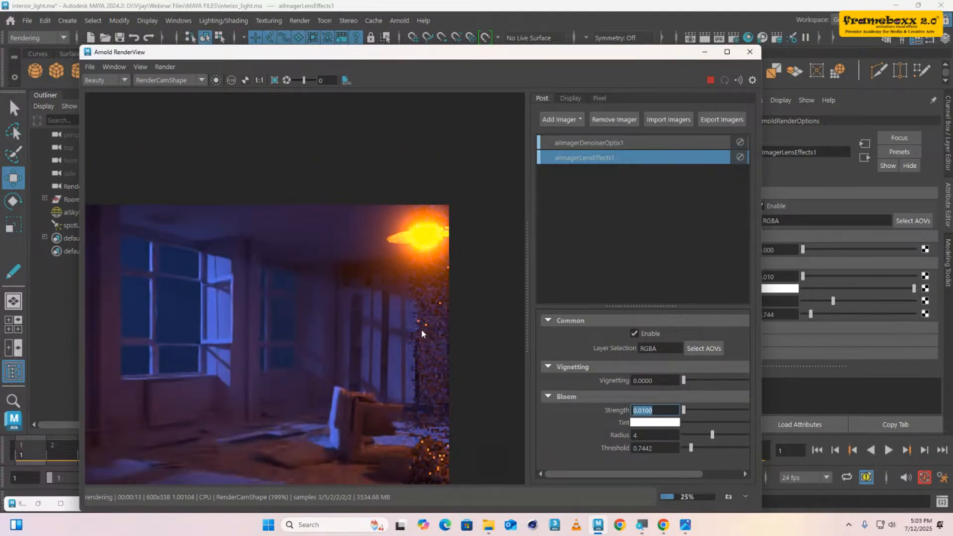
click(693, 435)
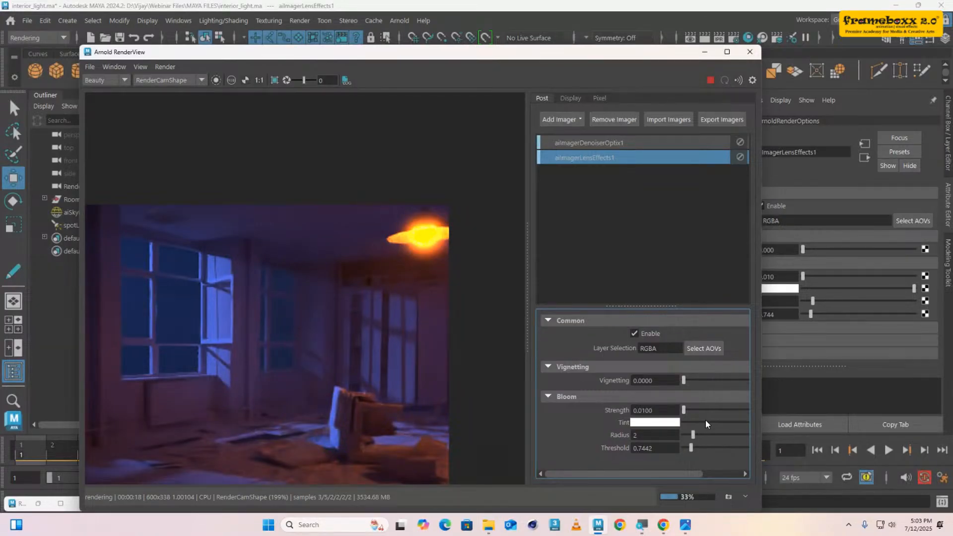
drag(705, 424, 608, 407)
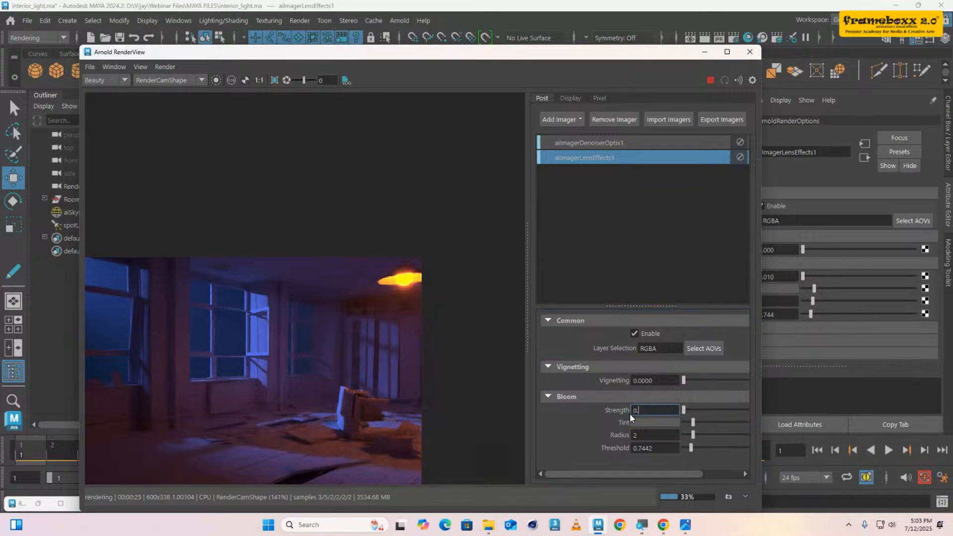
- Try a bloom strength of 0.05 on the lamp glow and settle on a strength of 0.02
text(0.050)
key(Return)
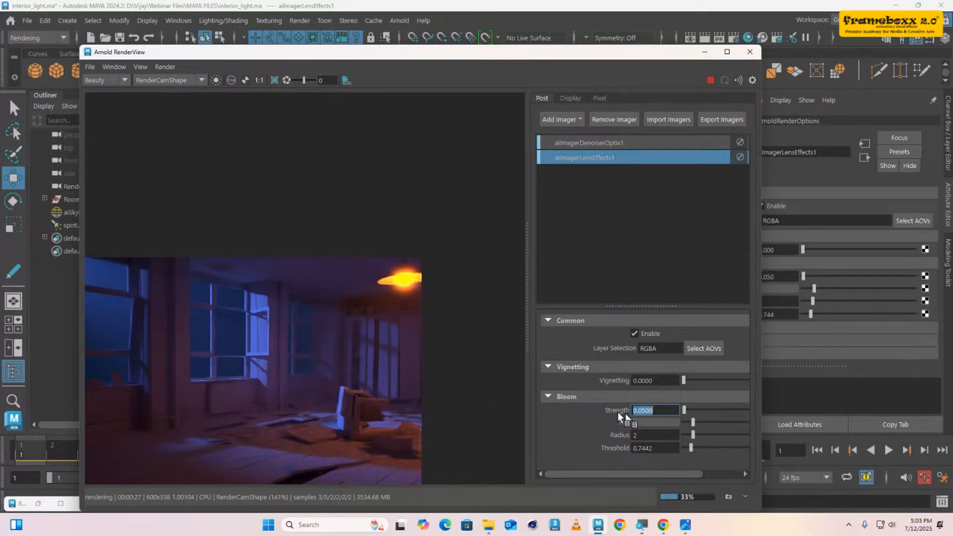
drag(404, 335, 422, 333)
scroll(422, 332, down, 1)
middle_drag(422, 332, 473, 302)
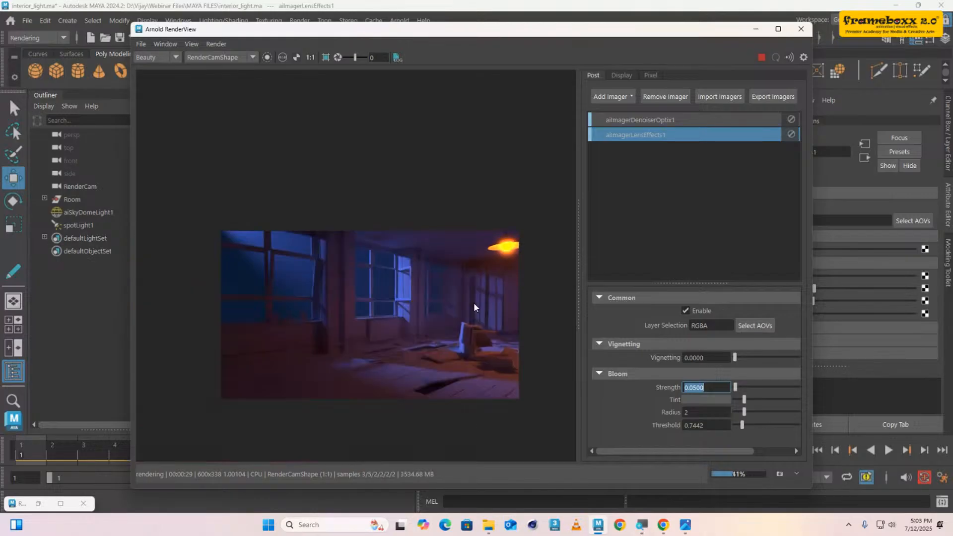
scroll(474, 303, up, 1)
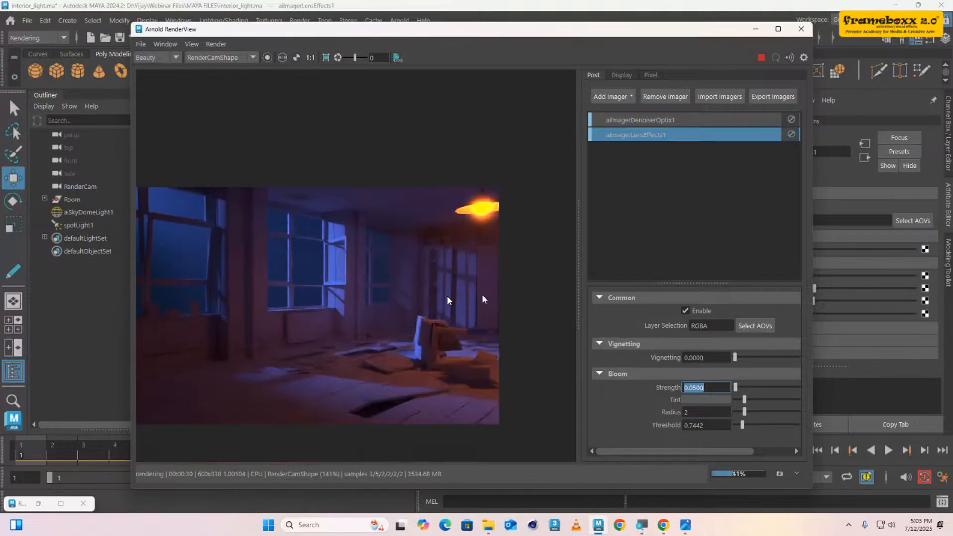
click(721, 387)
key(Return)
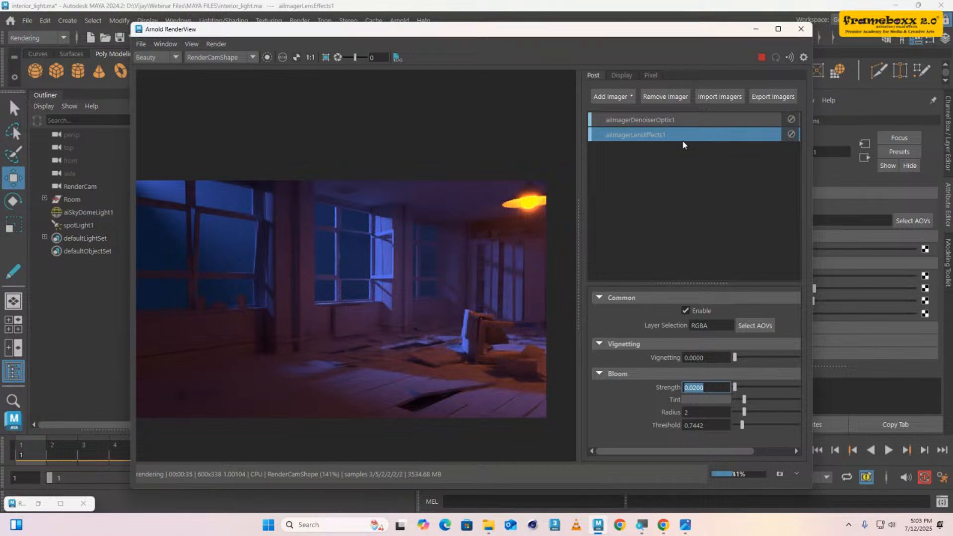
- Add a Color Correct imager and set its contrast to about 1.24 and its gamma to about 1.14
click(627, 97)
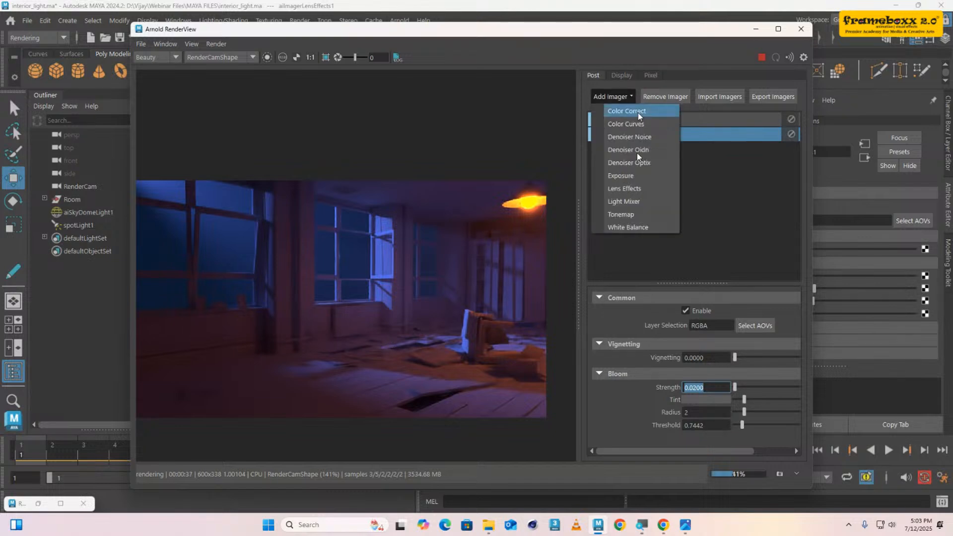
click(639, 112)
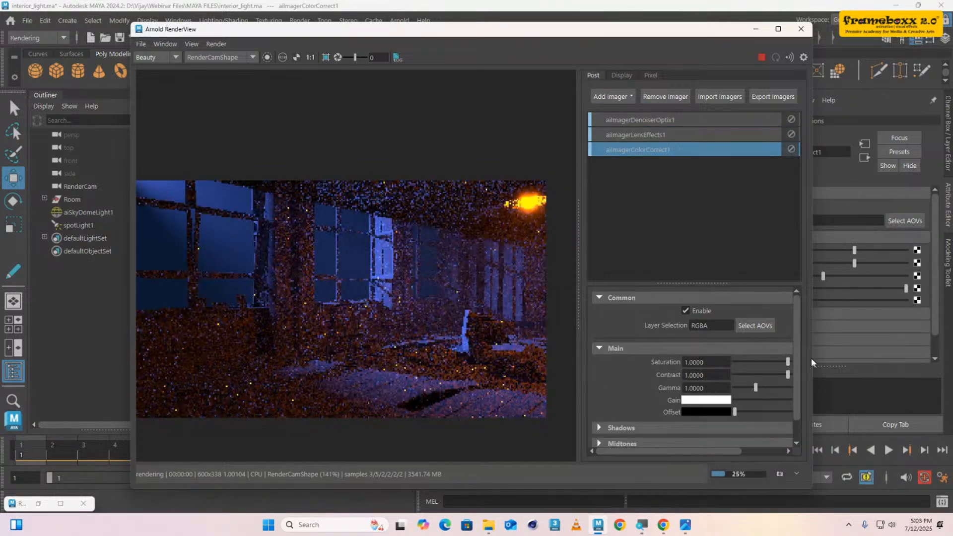
drag(813, 362, 932, 361)
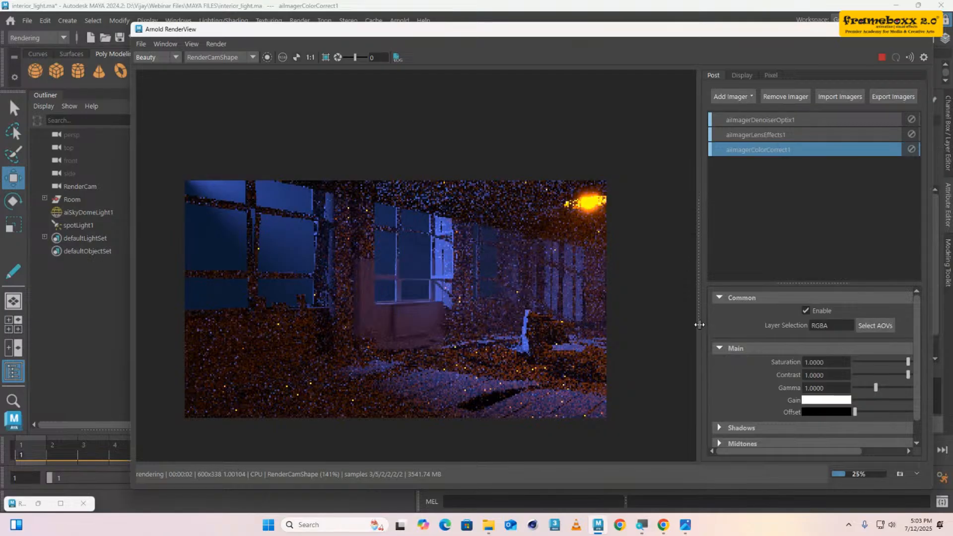
drag(700, 325, 620, 323)
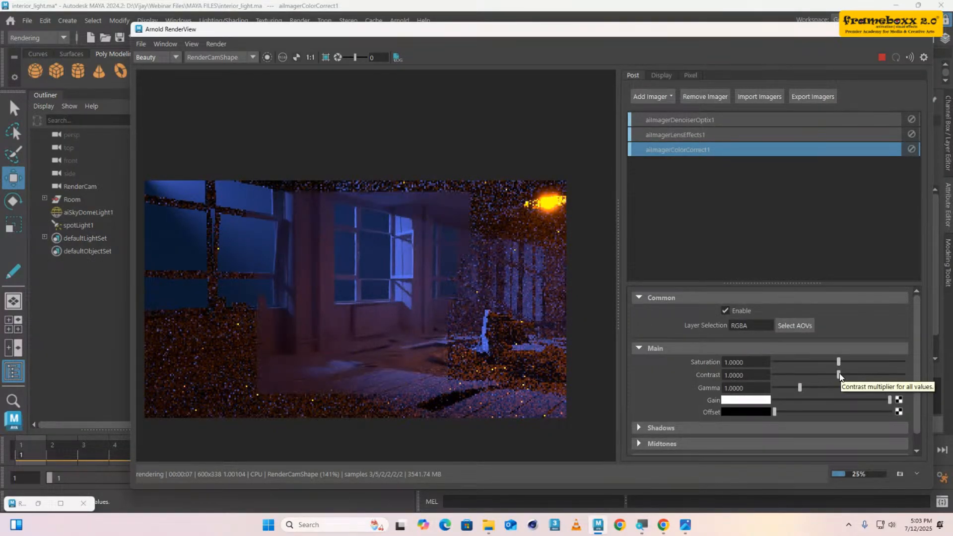
drag(839, 375, 855, 376)
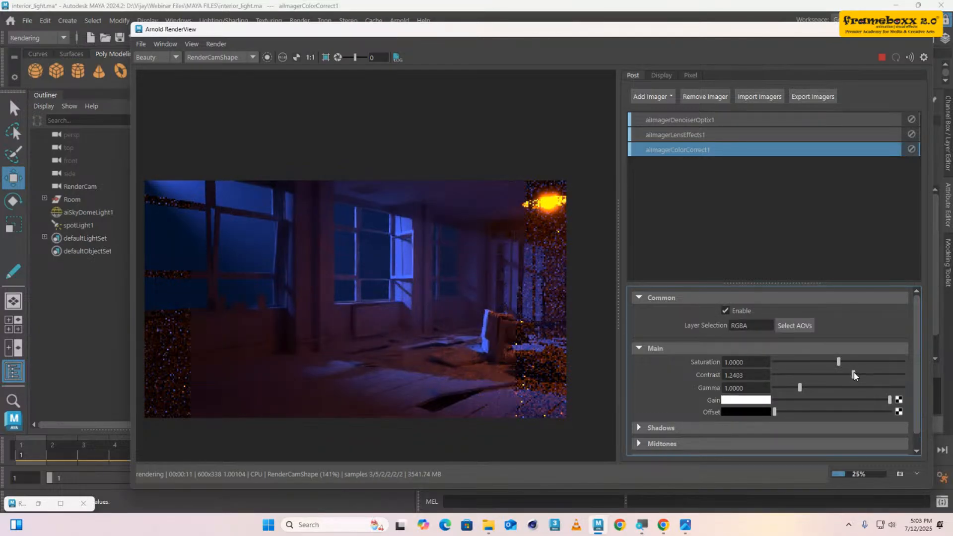
drag(800, 388, 804, 388)
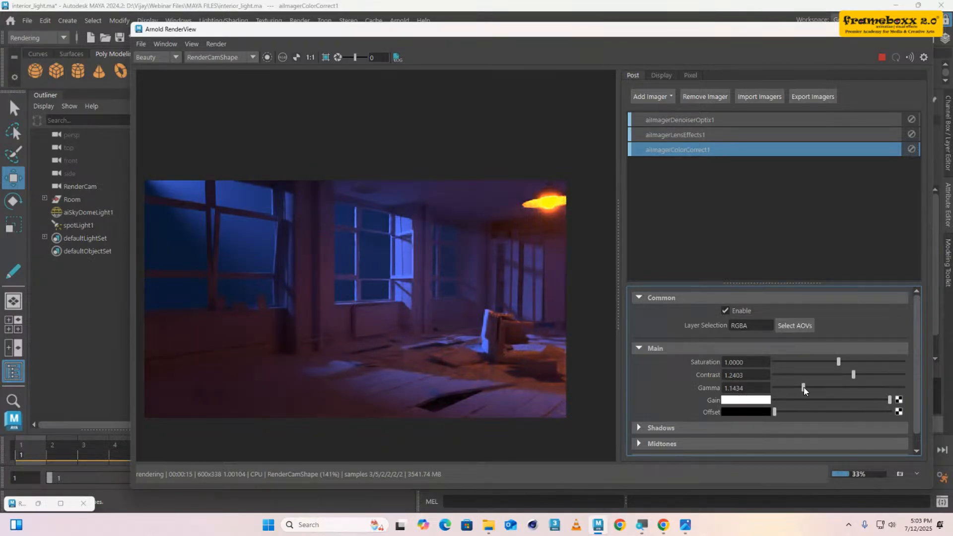
- Try a vignetting adjustment on the lens effects imager and check the whole render
click(794, 134)
mouse_move(778, 357)
mouse_down()
mouse_move(792, 357)
mouse_move(772, 359)
mouse_up()
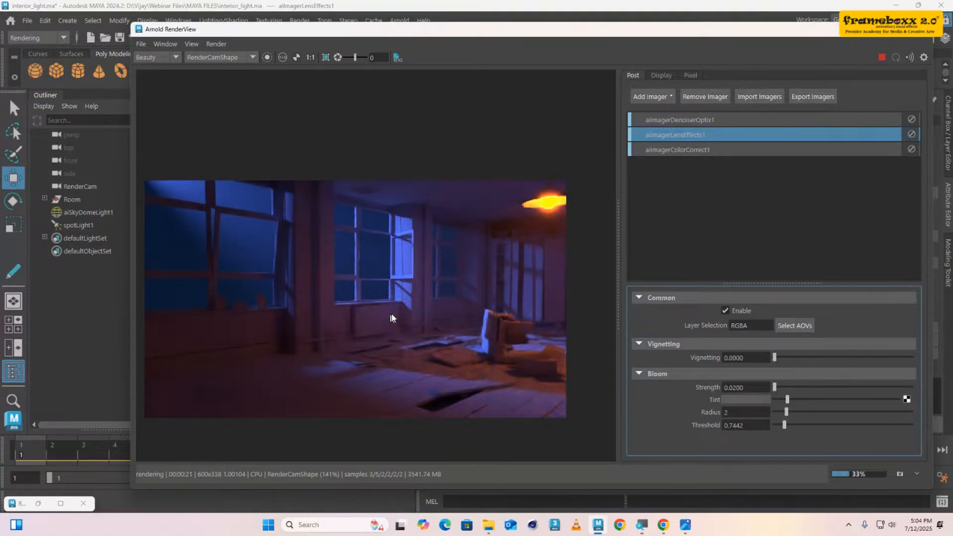
scroll(394, 318, down, 2)
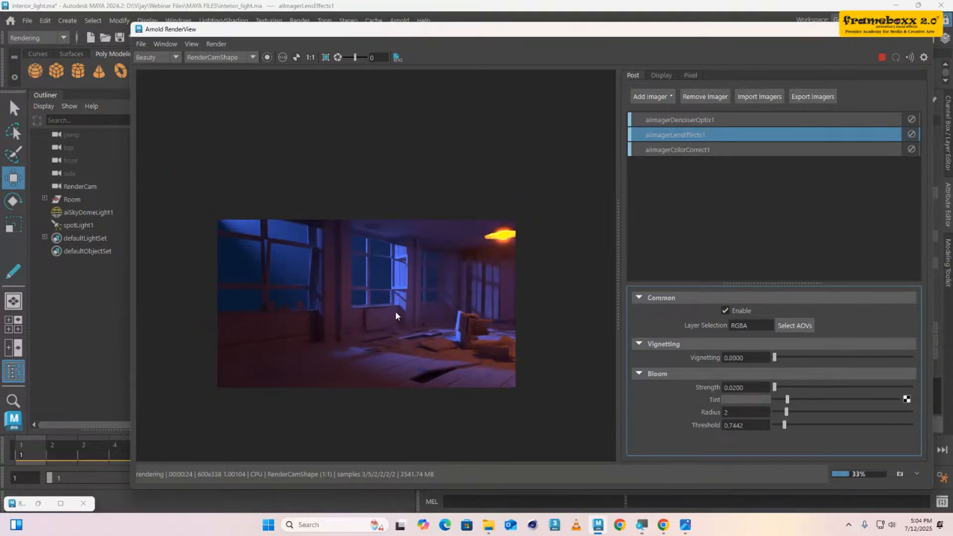
scroll(395, 310, up, 2)
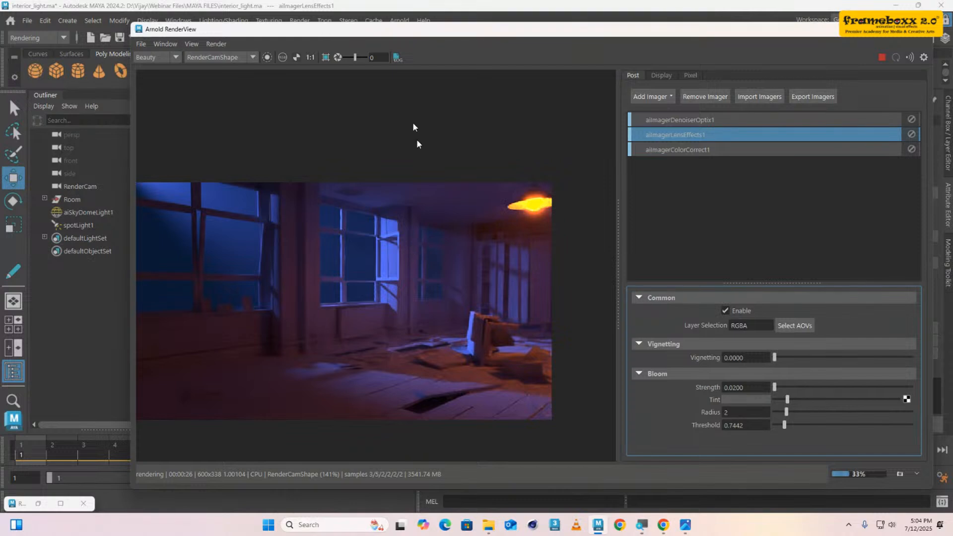
- Select the spot light and narrow the render view so the light's attributes show beside the render
drag(454, 32, 429, 368)
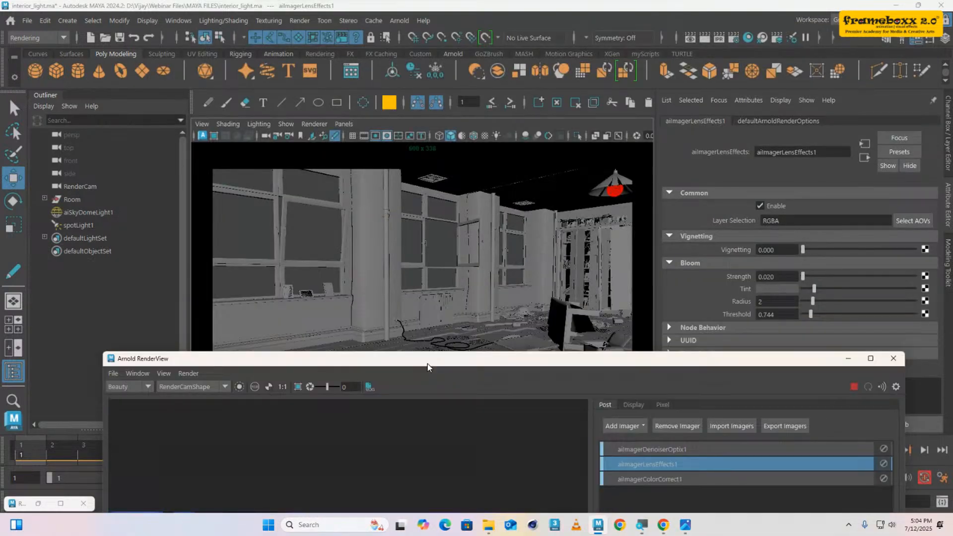
click(84, 224)
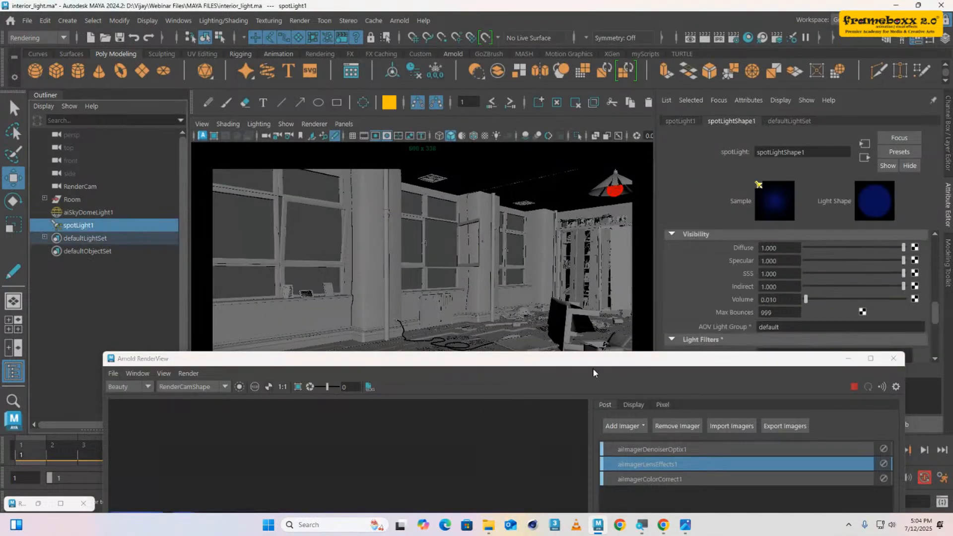
drag(593, 368, 522, 115)
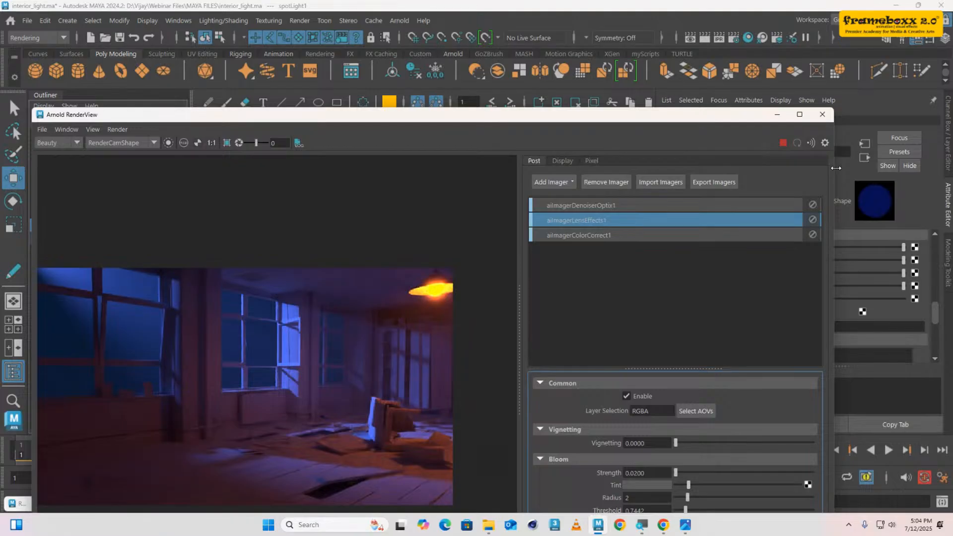
drag(836, 169, 750, 161)
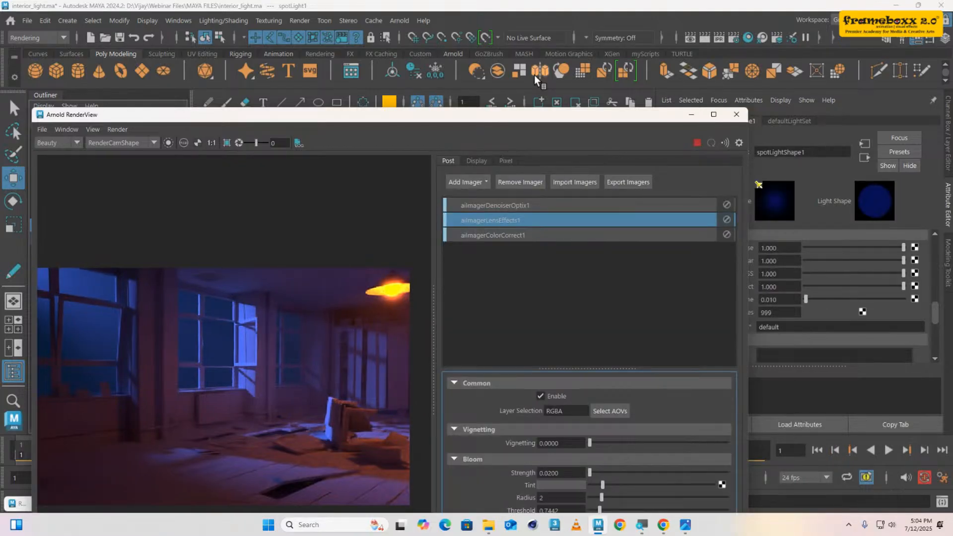
drag(521, 120, 558, 78)
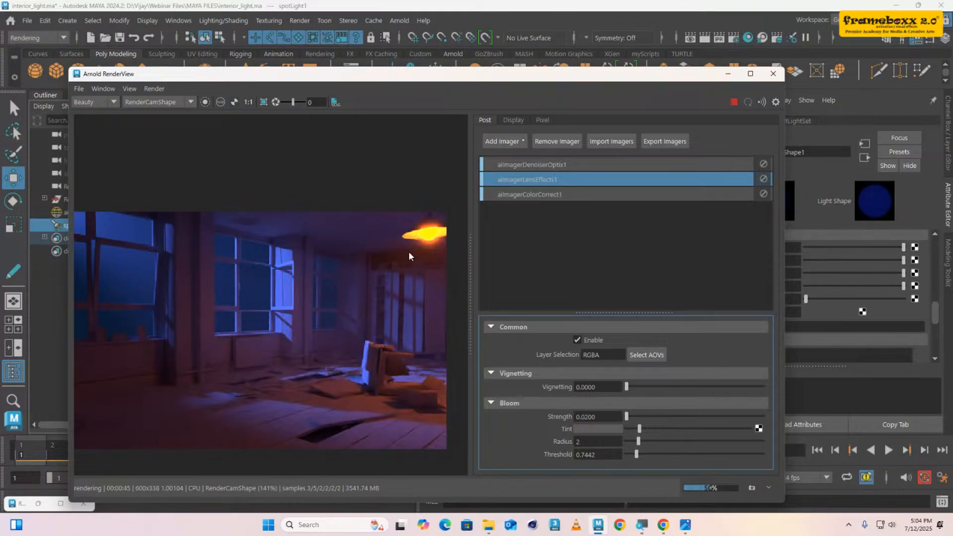
- Disable the lens effects imager, stop the render and minimize the render view
click(764, 179)
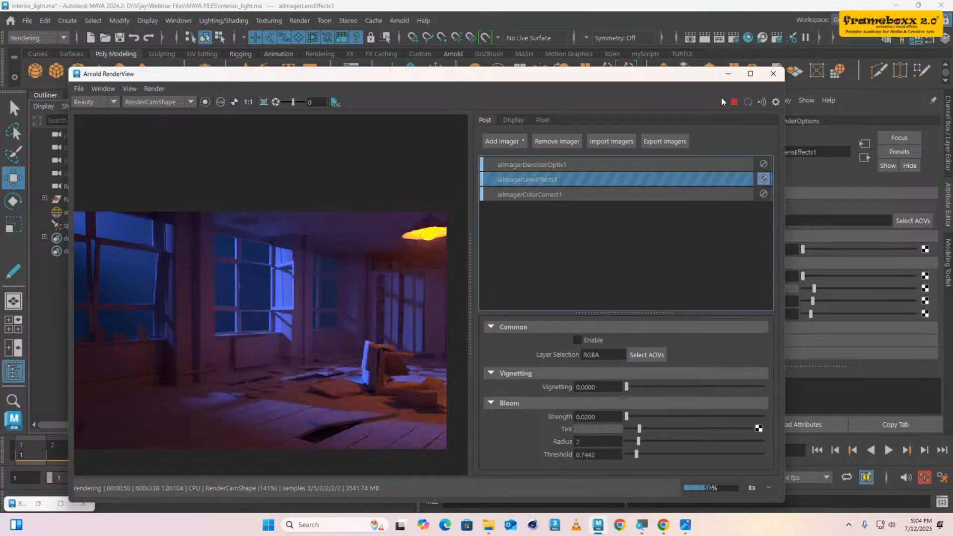
click(735, 102)
click(728, 73)
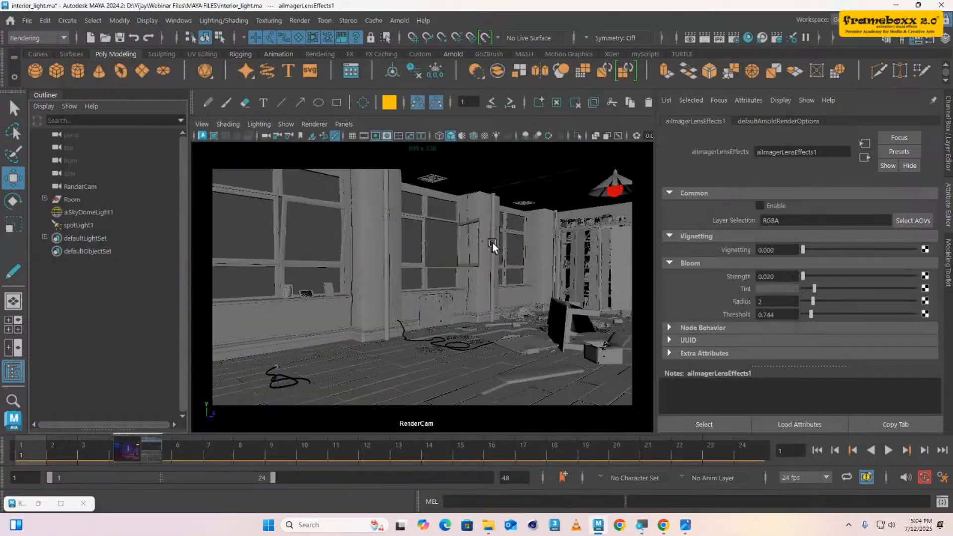
- Switch the viewport to the perspective camera outside the room's windows and create an Arnold area light
key(space)
drag(517, 286, 512, 254)
alt+right_drag(510, 252, 378, 218)
alt+drag(344, 270, 319, 245)
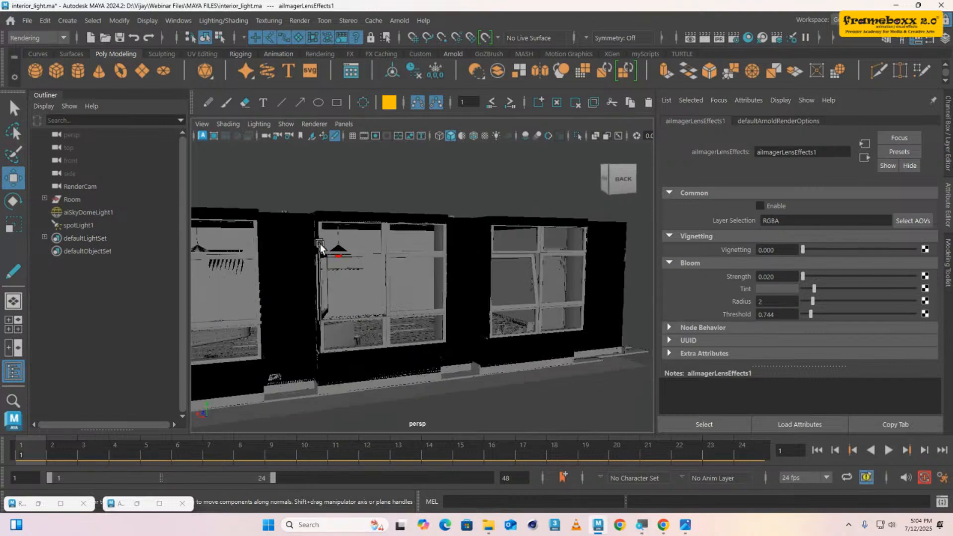
alt+right_drag(320, 245, 448, 282)
mouse_move(448, 282)
alt+mouse_down()
mouse_move(404, 281)
mouse_move(458, 285)
alt+mouse_up()
alt+right_drag(459, 285, 501, 260)
alt+drag(501, 261, 481, 275)
alt+right_drag(480, 275, 405, 235)
mouse_move(405, 234)
alt+mouse_down()
mouse_move(381, 249)
mouse_move(365, 239)
mouse_move(399, 231)
alt+mouse_up()
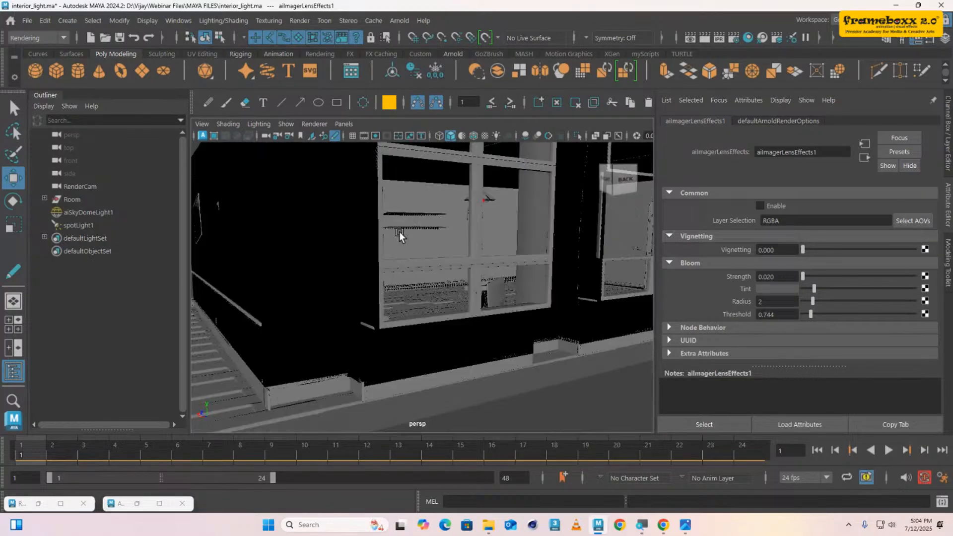
click(400, 20)
mouse_move(447, 101)
click(558, 103)
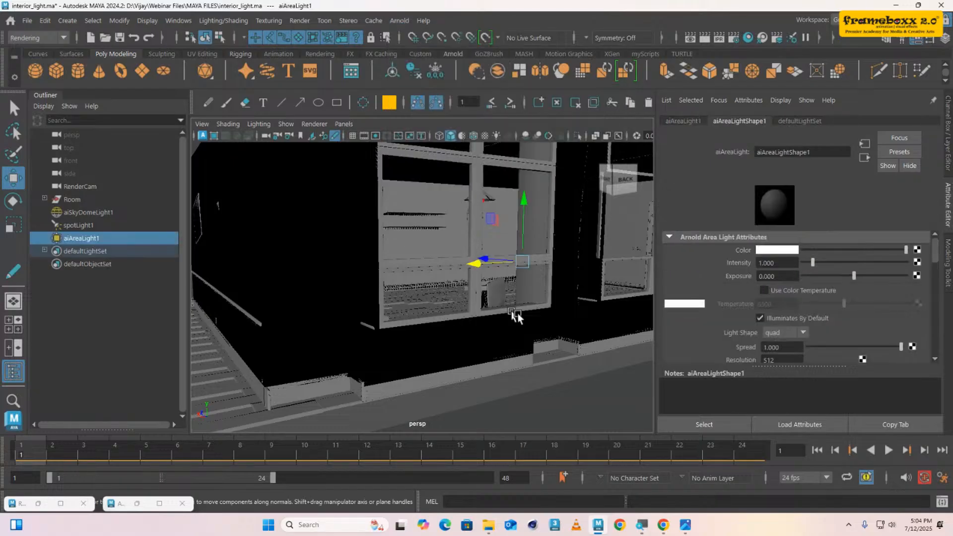
- Scale the new area light up uniformly to about 573
alt+drag(517, 314, 502, 293)
key(r)
alt+right_drag(502, 292, 593, 285)
alt+middle_drag(594, 286, 510, 318)
alt+right_drag(509, 319, 631, 336)
alt+middle_drag(631, 335, 520, 338)
- Set the area light's Y rotation to 90
key(e)
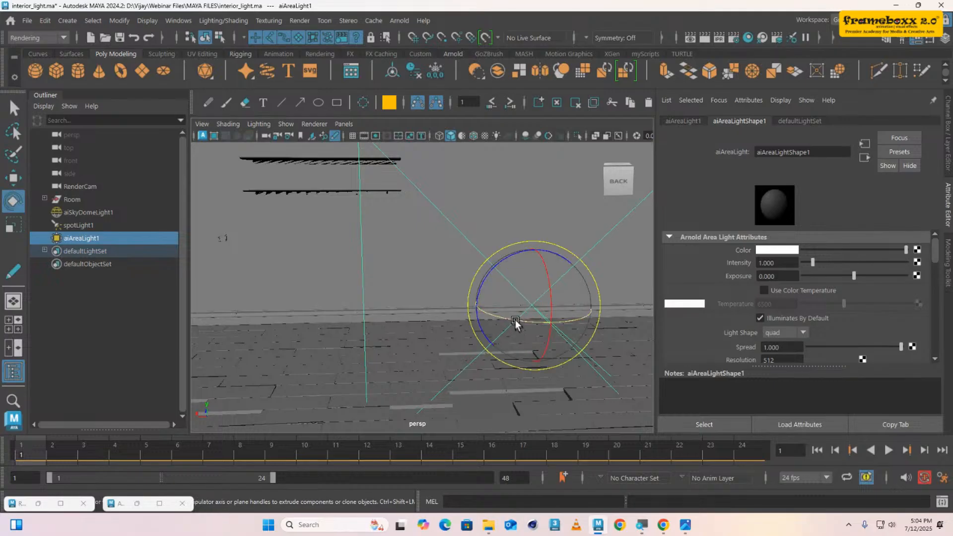
drag(515, 321, 572, 322)
click(949, 139)
click(920, 171)
text(90)
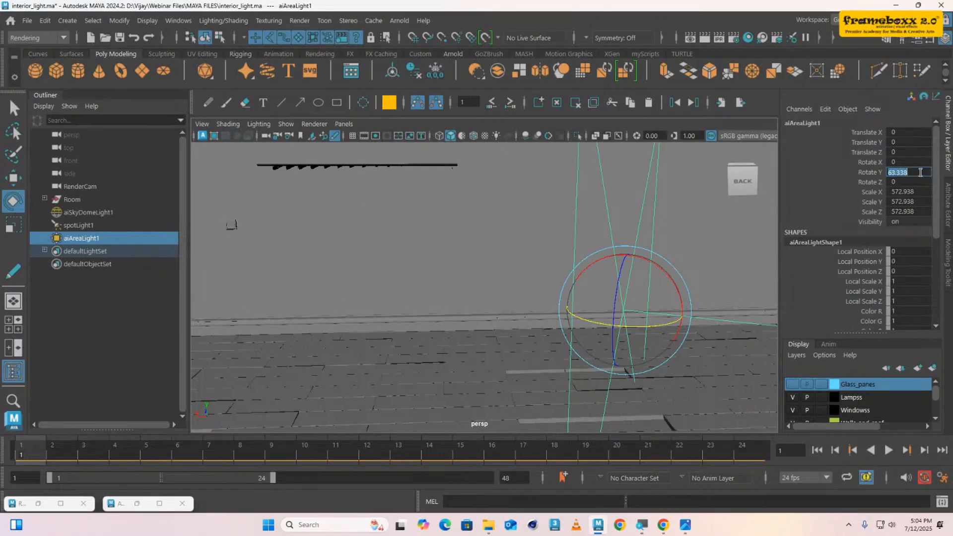
key(Return)
- Scale the area light to about 461 and move it to about X 2883, Y 222, near the lamp above the mattress
key(7)
alt+drag(557, 315, 481, 290)
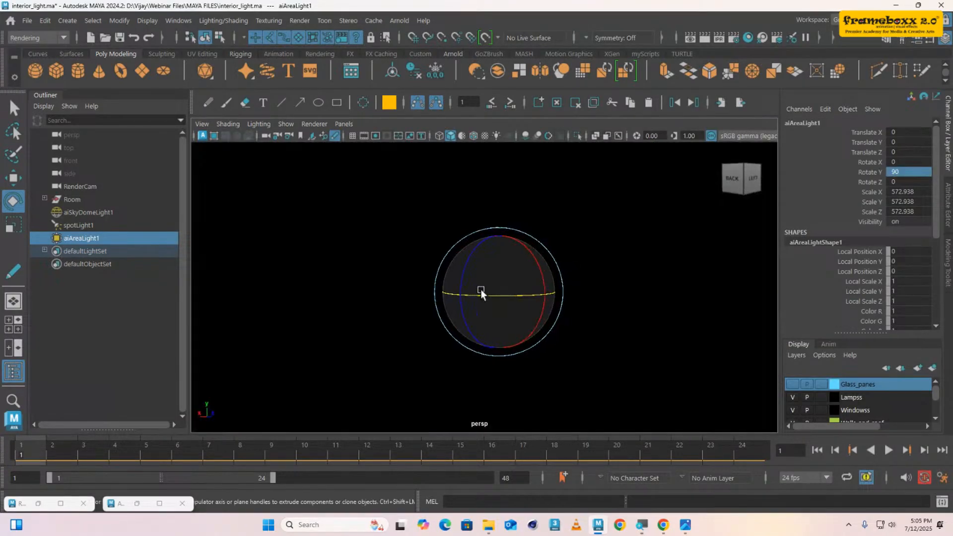
alt+right_drag(481, 290, 548, 331)
alt+drag(547, 332, 392, 315)
key(r)
alt+middle_drag(392, 315, 519, 383)
key(w)
drag(542, 387, 201, 259)
alt+middle_drag(228, 271, 491, 323)
drag(336, 280, 336, 236)
alt+drag(423, 266, 390, 294)
key(r)
key(w)
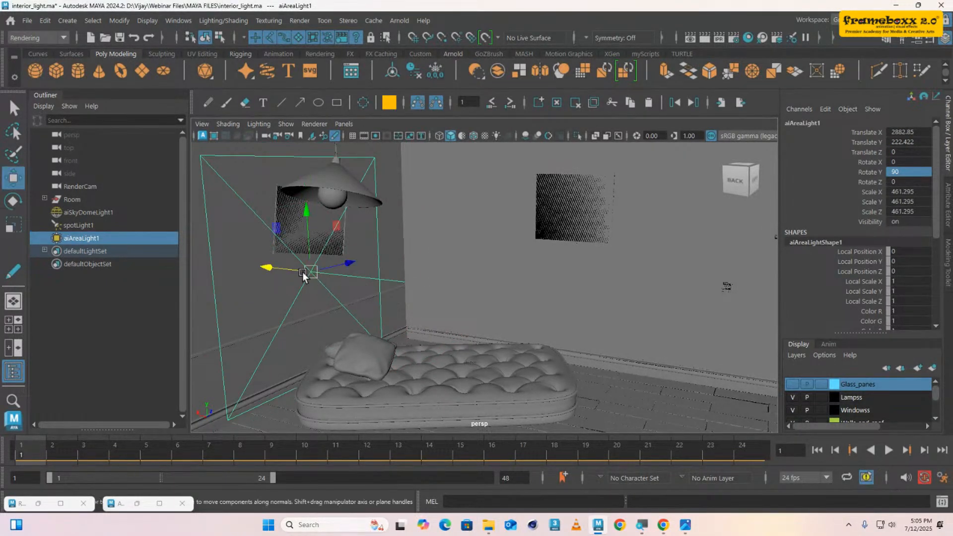
- Position the area light at about X 2967, Y 268, Z 252, in the opening behind the hanging lamp
drag(308, 272, 350, 254)
drag(348, 214, 348, 210)
scroll(311, 223, down, 4)
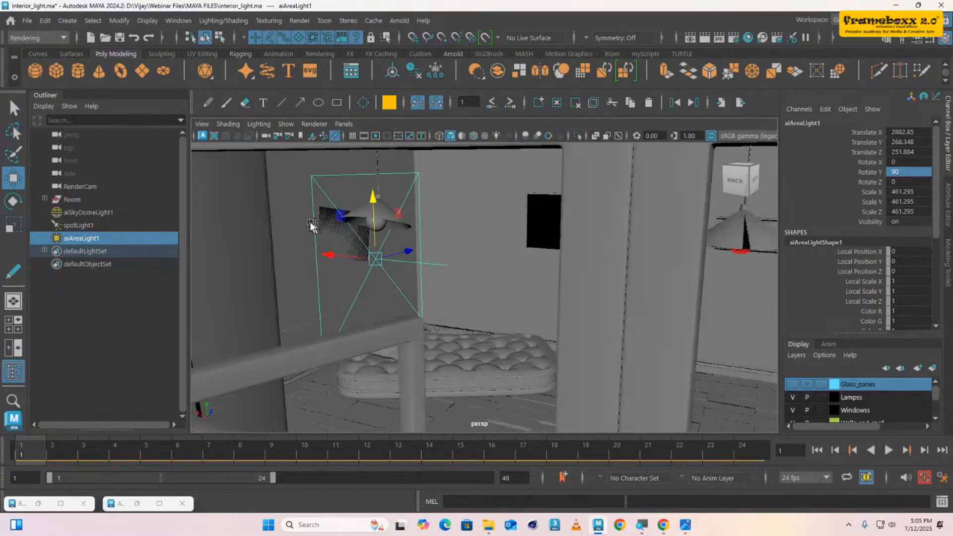
alt+drag(363, 251, 428, 276)
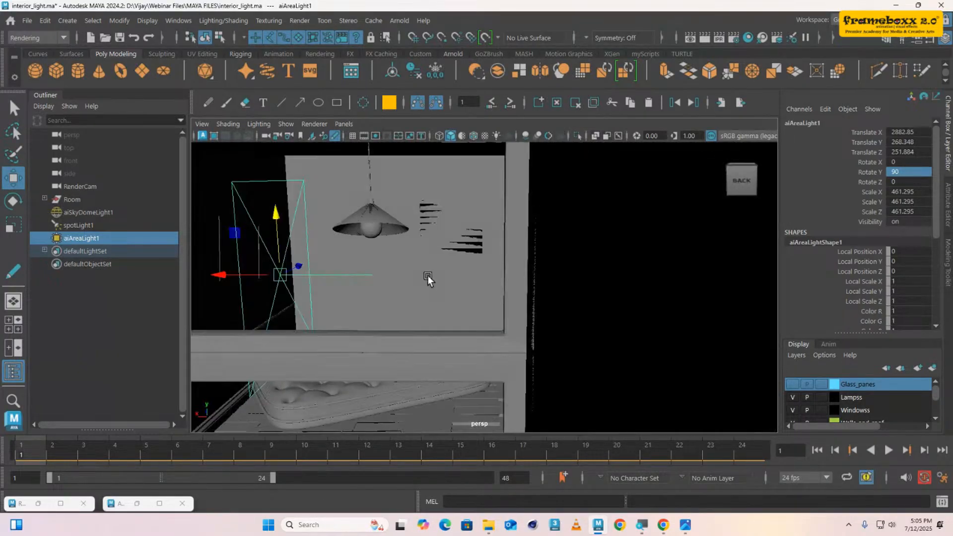
middle_drag(428, 276, 182, 274)
drag(182, 270, 217, 271)
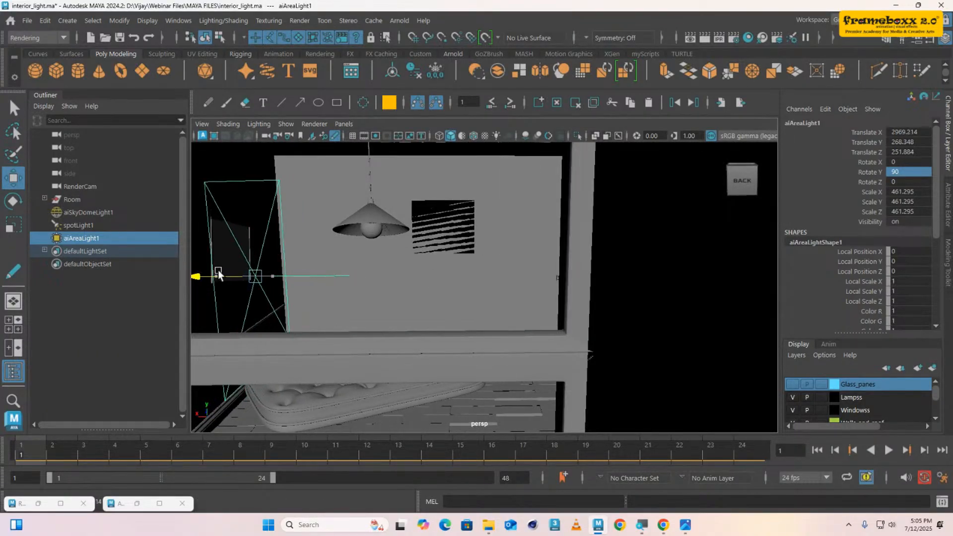
- Close the render settings and restore the Arnold render view
click(39, 504)
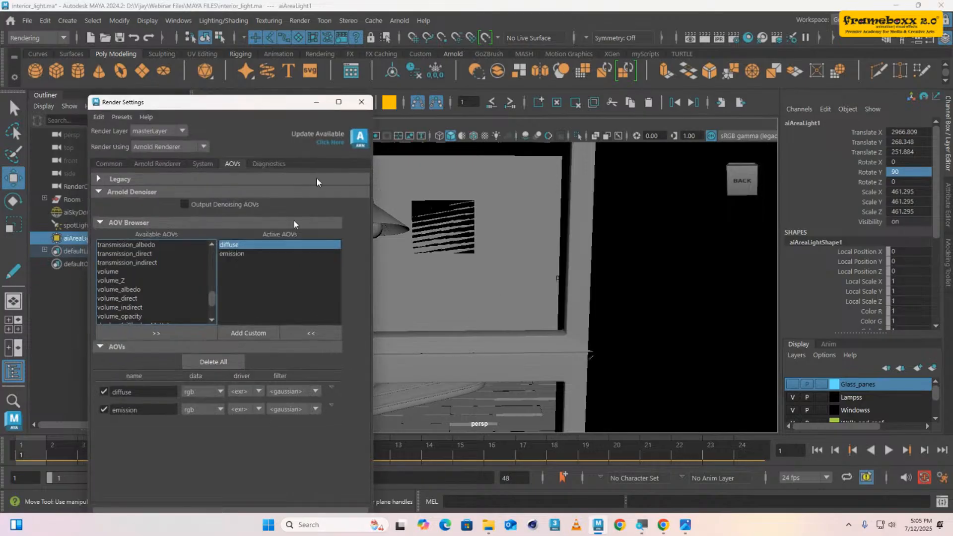
click(361, 103)
click(142, 505)
click(142, 504)
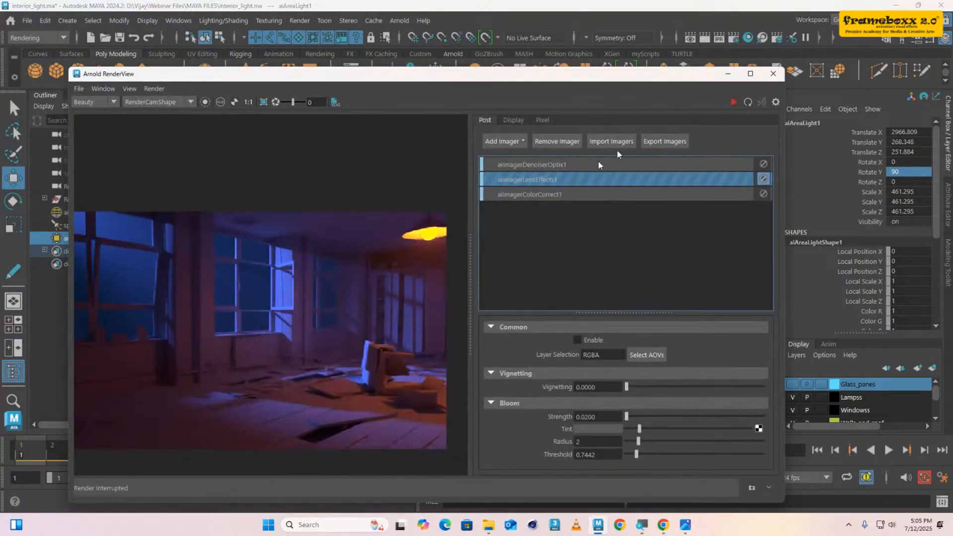
- Start the interactive render and set the area light's color to teal, about hue 155, saturation 0.769, value 0.651
click(734, 101)
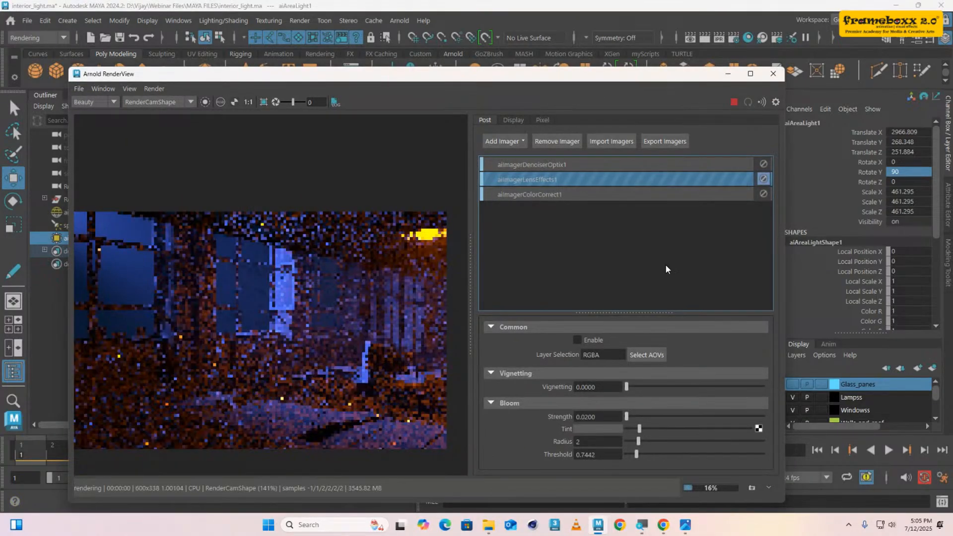
key(ctrl+a)
drag(680, 76, 611, 69)
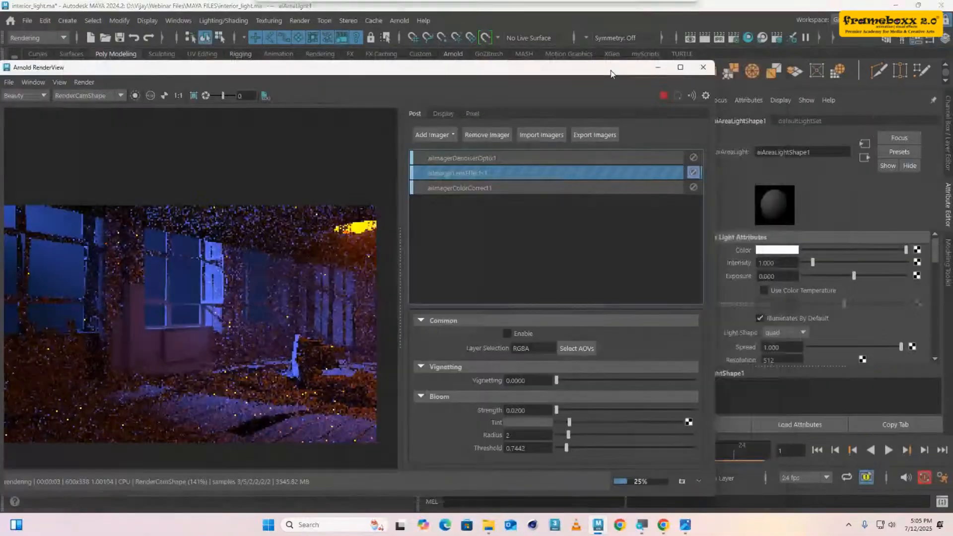
click(788, 248)
click(844, 239)
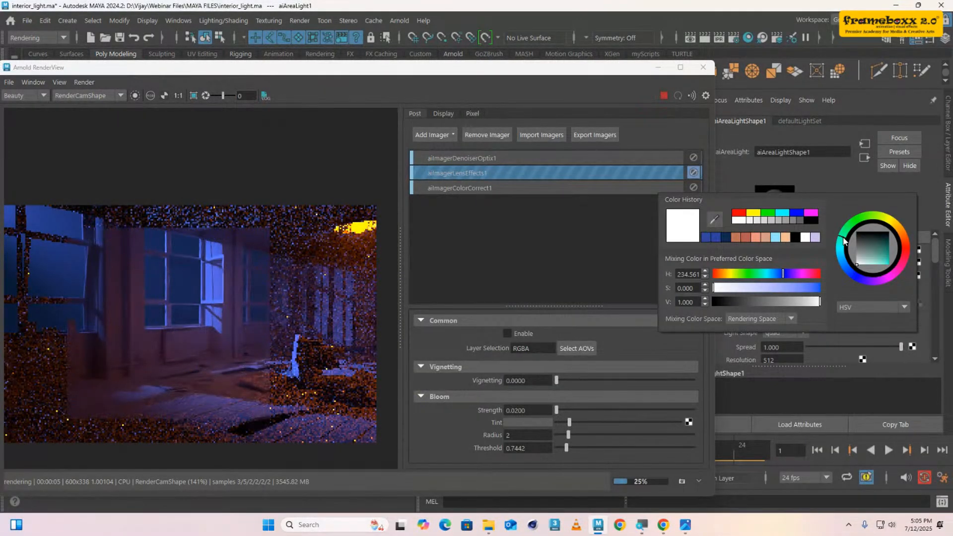
click(880, 260)
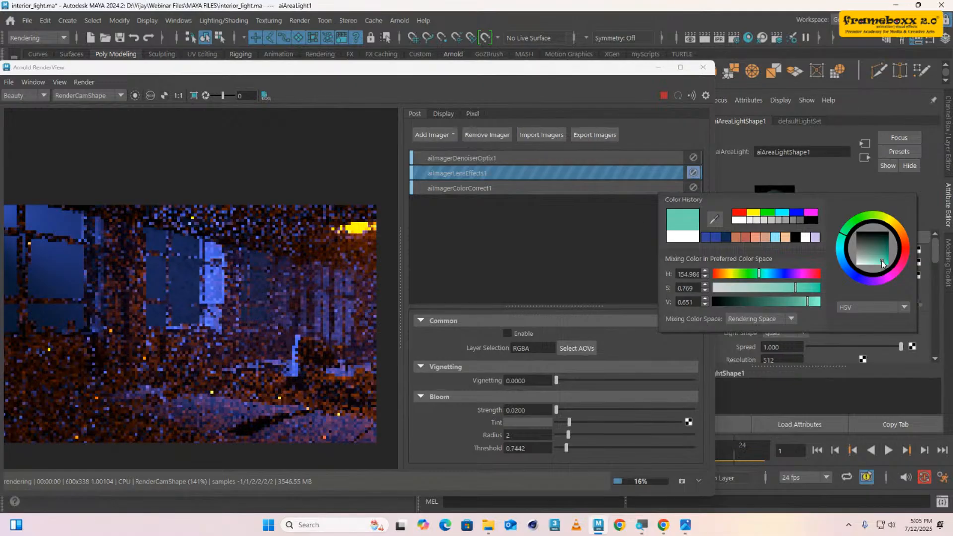
- Raise the area light's exposure, trying 12 and 20 before settling on 22
drag(784, 276, 731, 276)
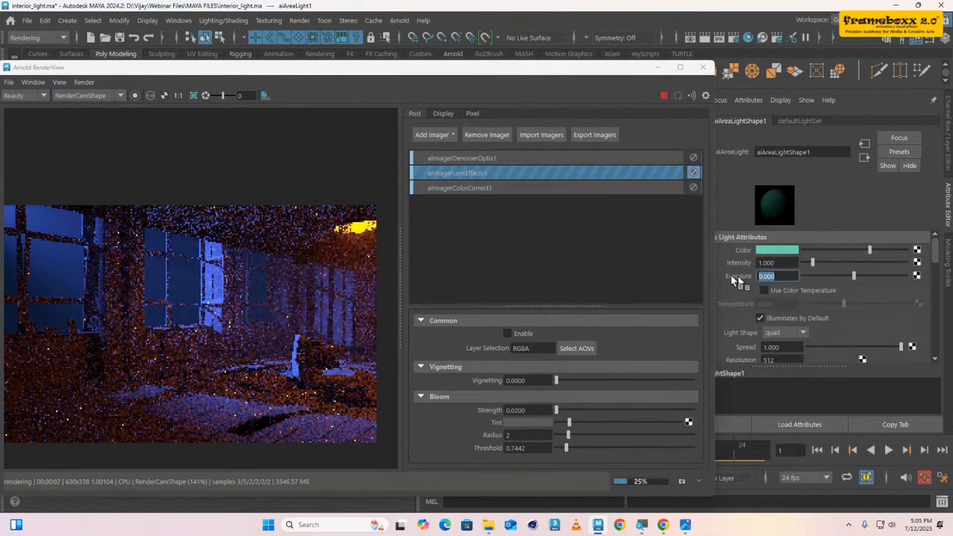
text(12)
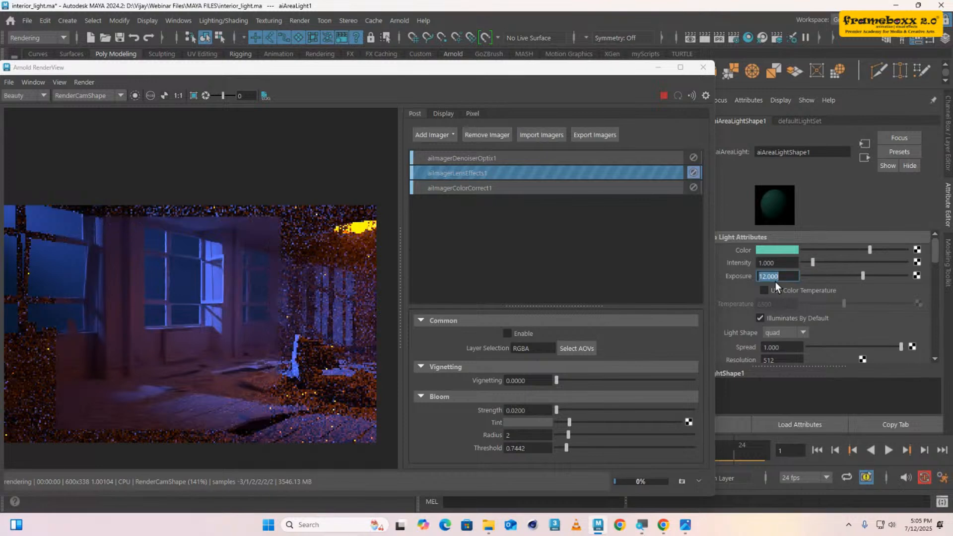
key(Return)
text(20)
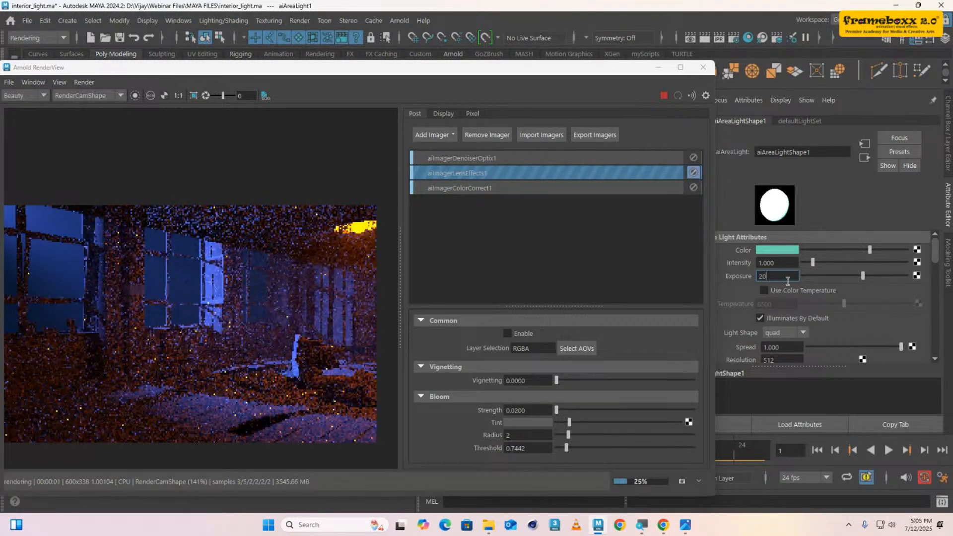
key(Return)
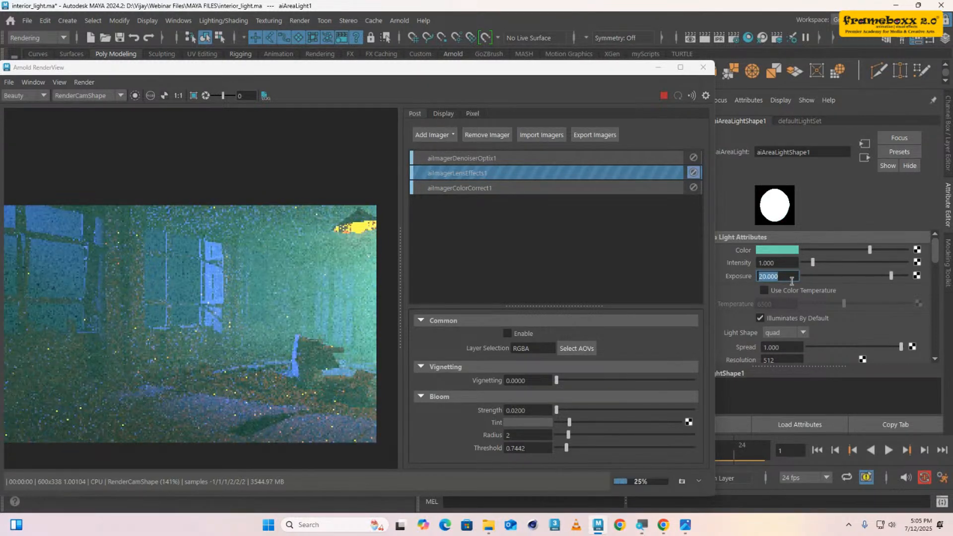
click(781, 276)
double_click(785, 277)
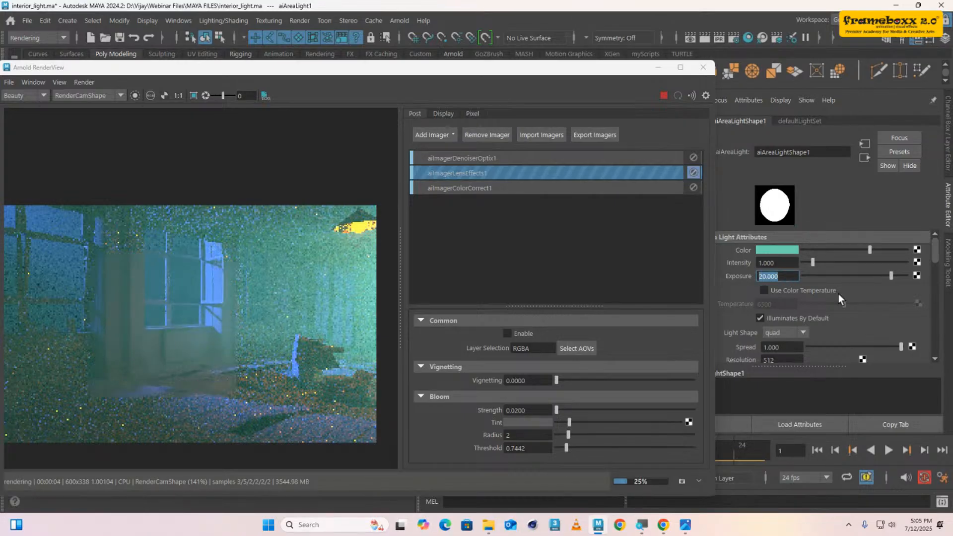
text(22)
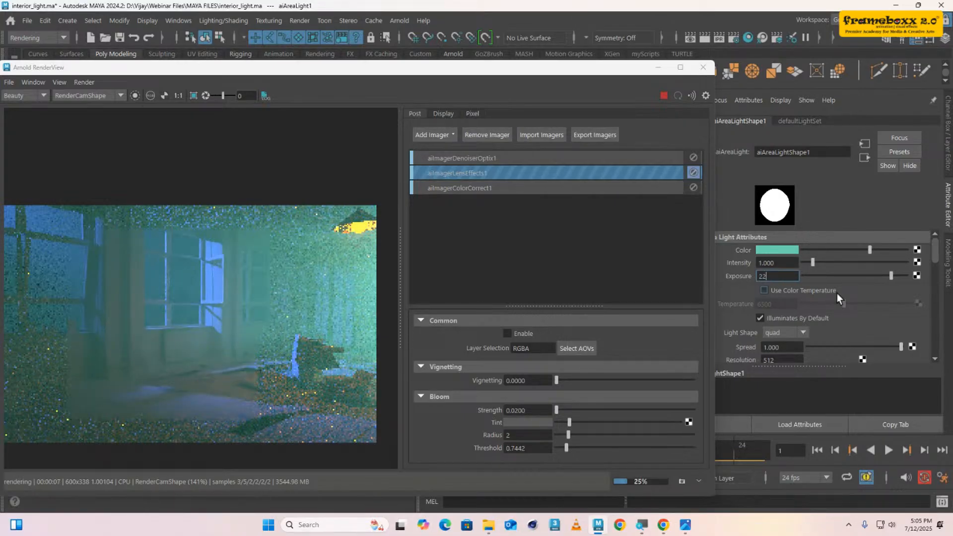
key(Return)
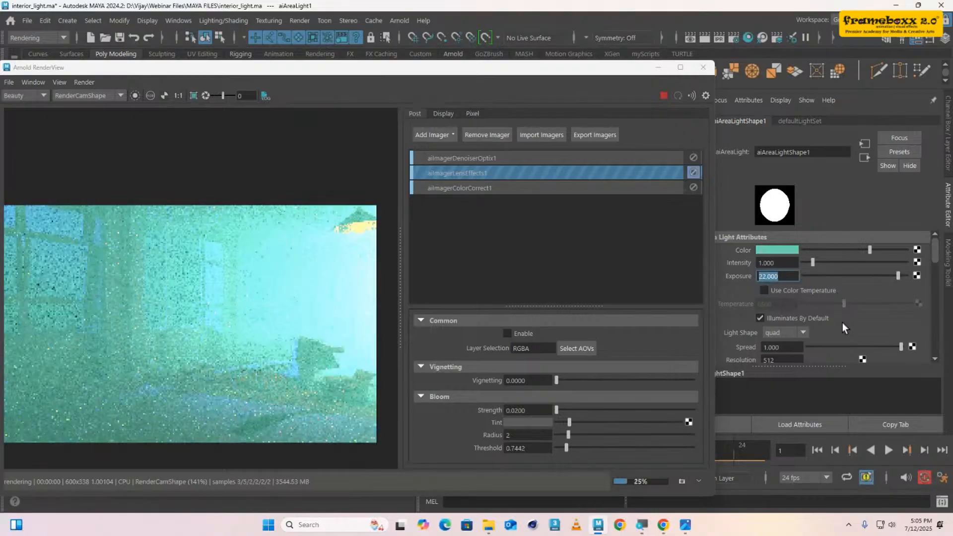
- Set the area light's volume visibility to 0
scroll(842, 323, down, 5)
drag(761, 294, 813, 294)
text(0)
key(Return)
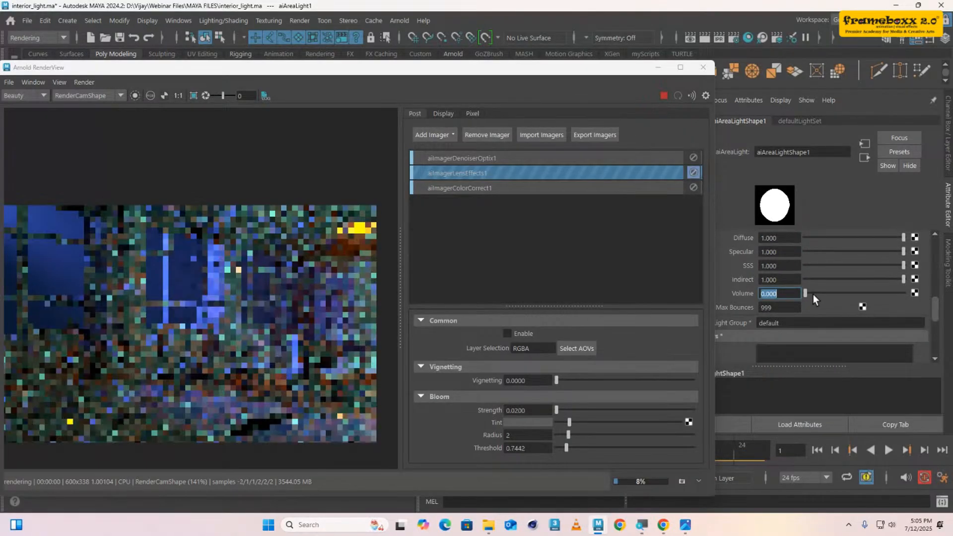
- Narrow the area light's spread, trying 0.35 before settling on 0.1, and update the full scene in the render
scroll(820, 298, up, 3)
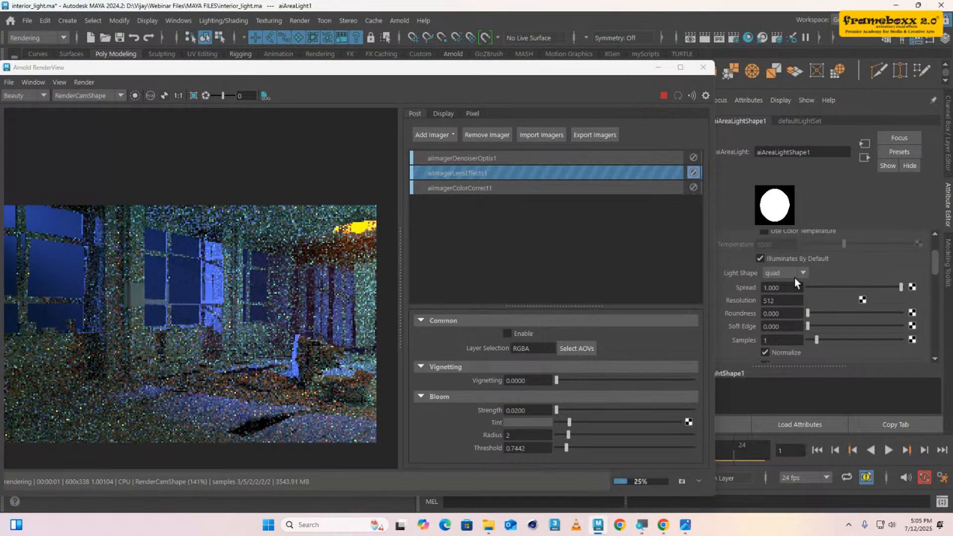
double_click(769, 288)
text(0.3)
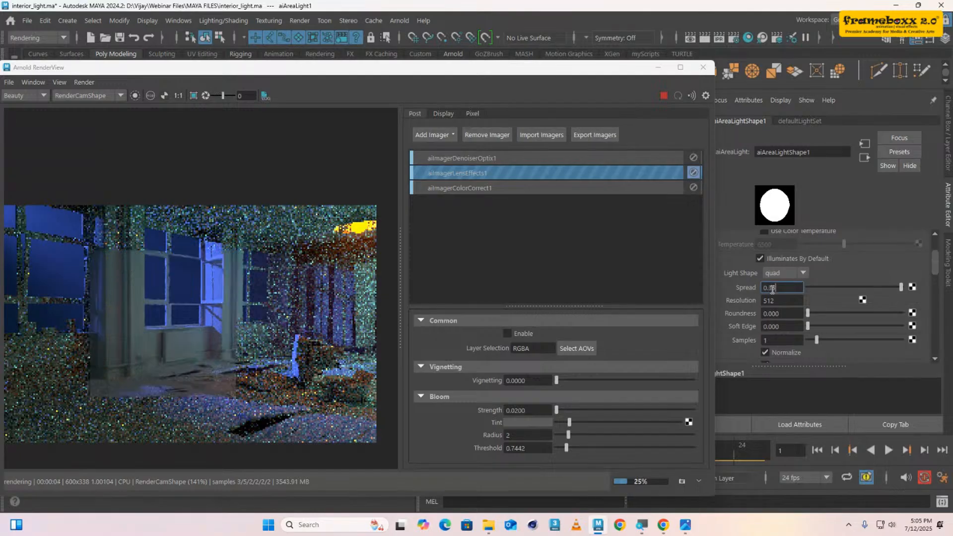
key(Return)
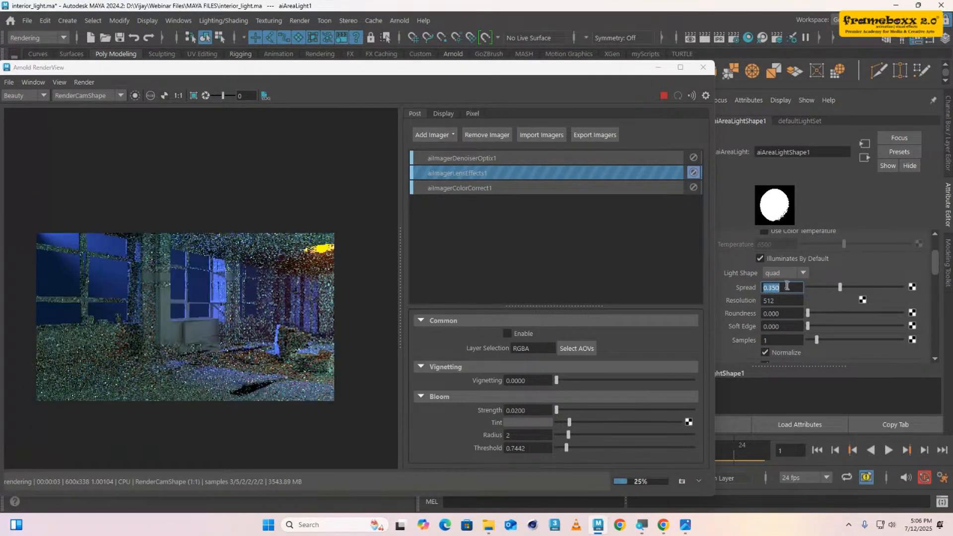
text(.1)
key(Return)
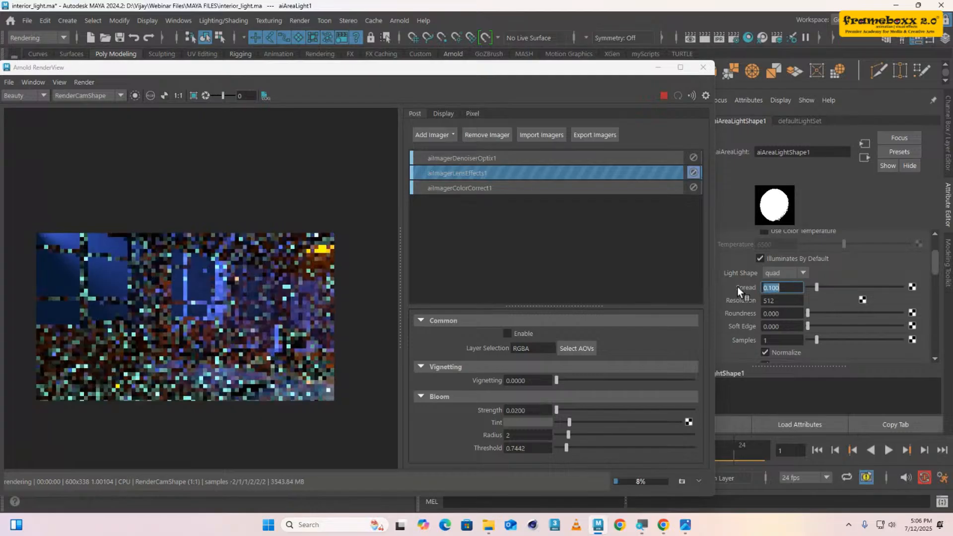
click(84, 82)
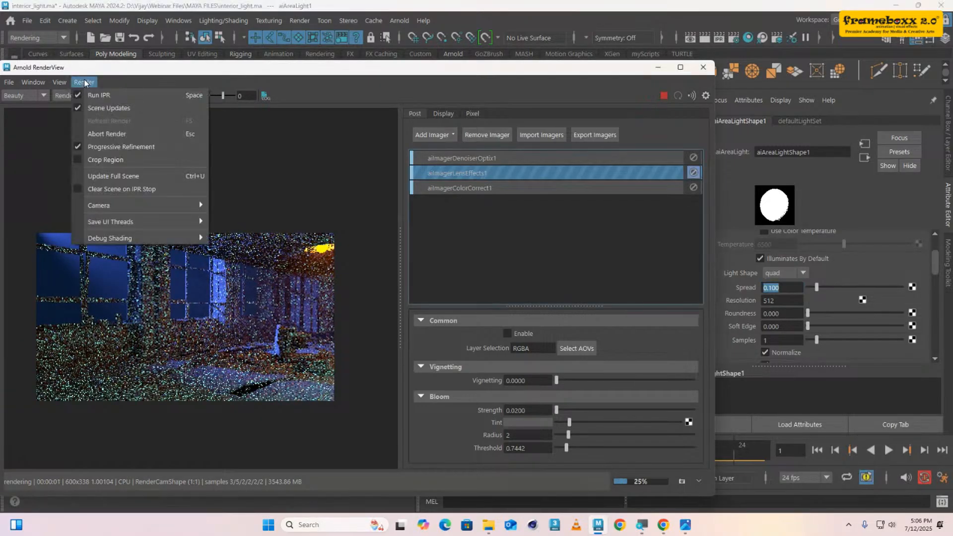
click(118, 177)
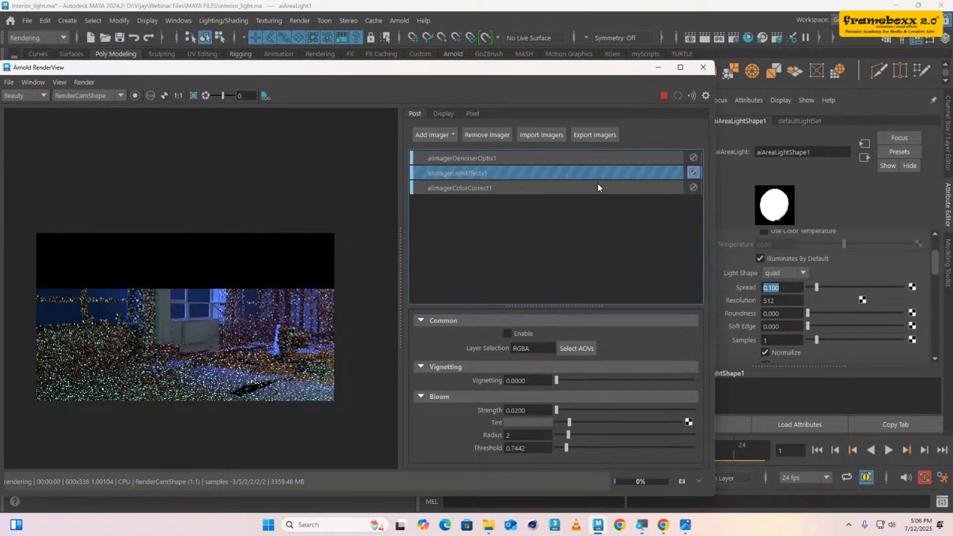
- Change the area light's color to a deeper, more saturated teal
scroll(795, 291, up, 2)
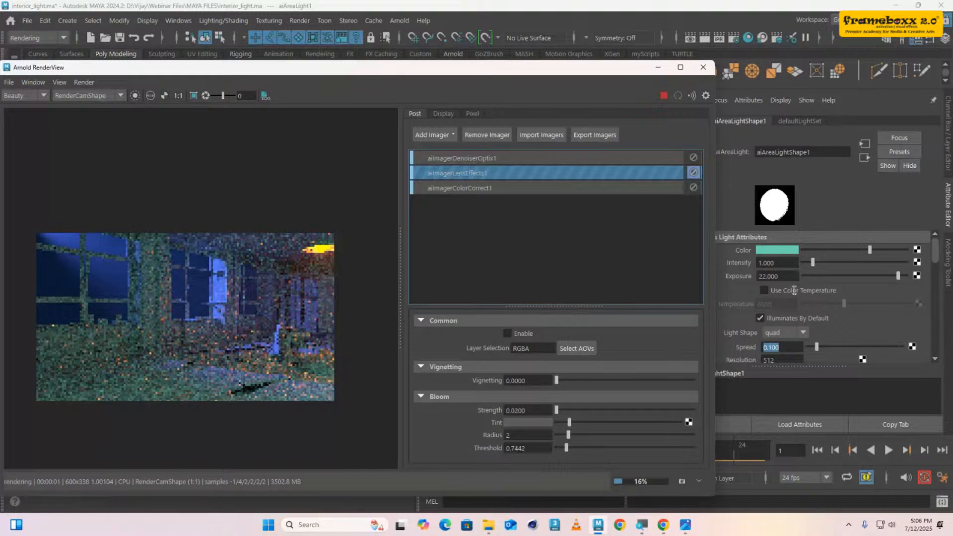
click(783, 250)
drag(887, 259, 891, 262)
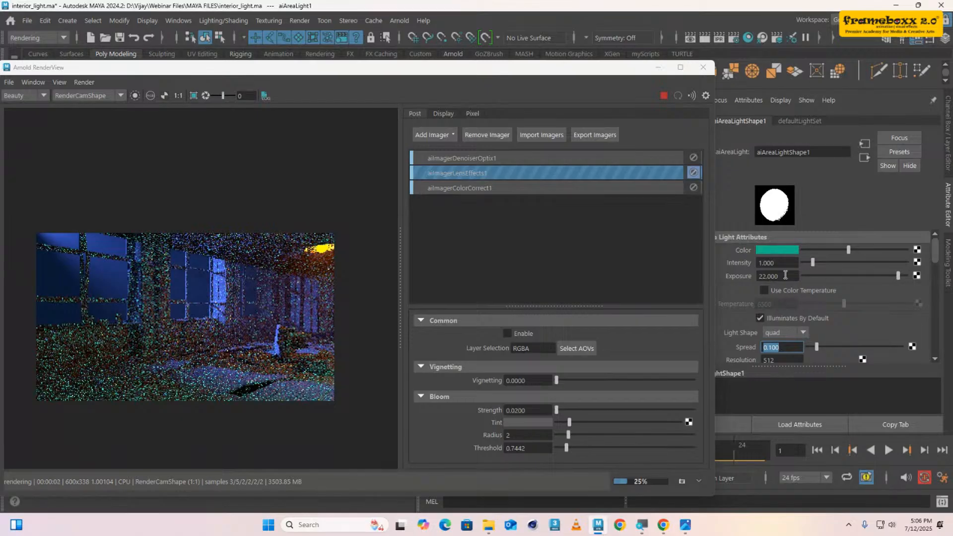
- Set the area light's volume contribution to 0.25
double_click(784, 276)
scroll(848, 330, down, 5)
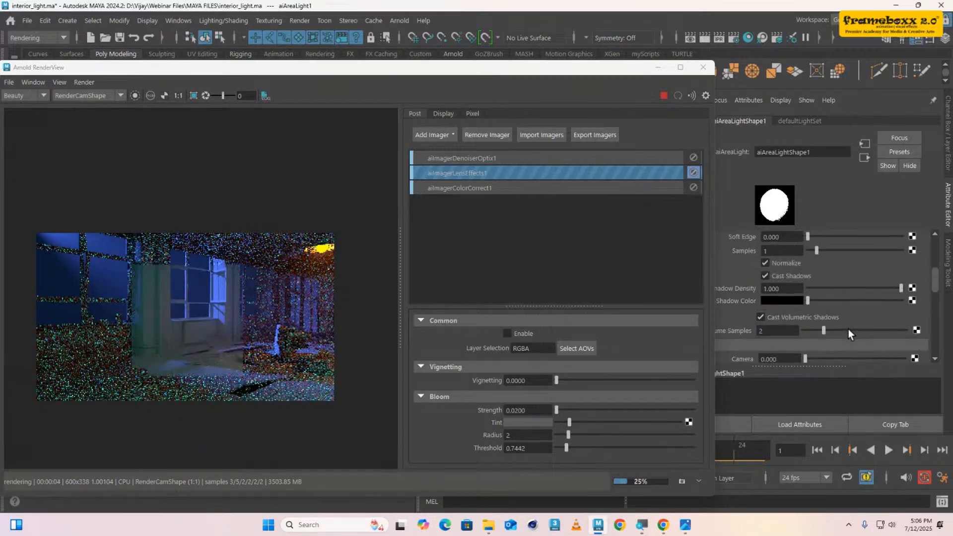
drag(784, 324, 748, 321)
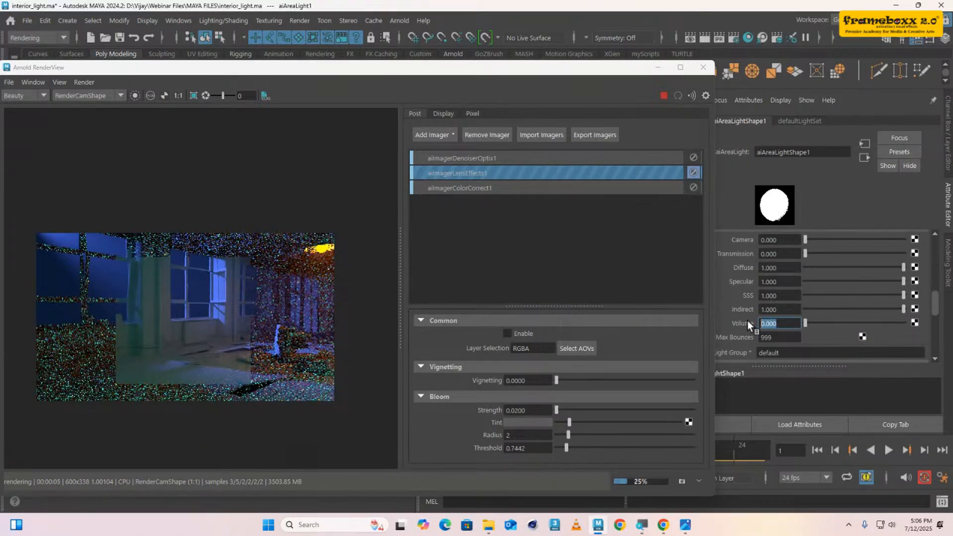
text(0.25)
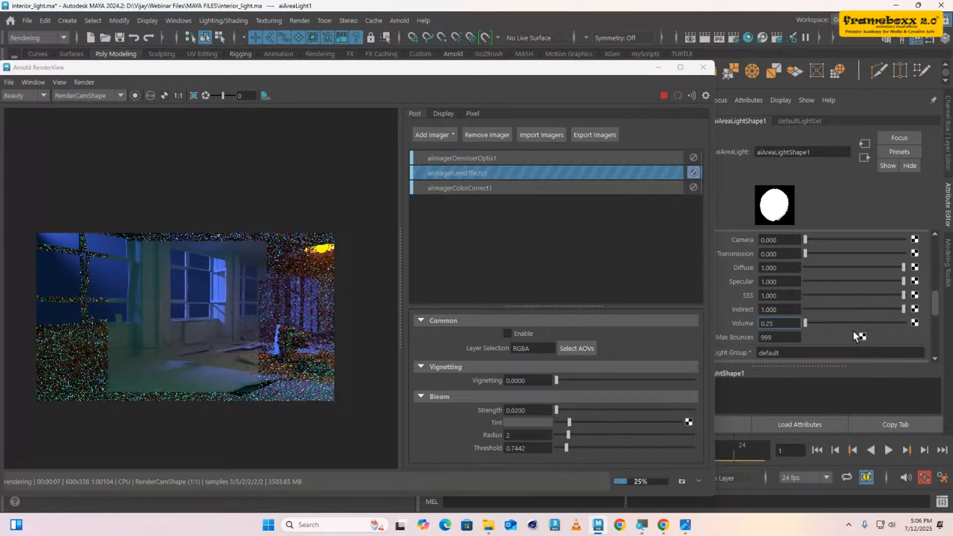
key(Return)
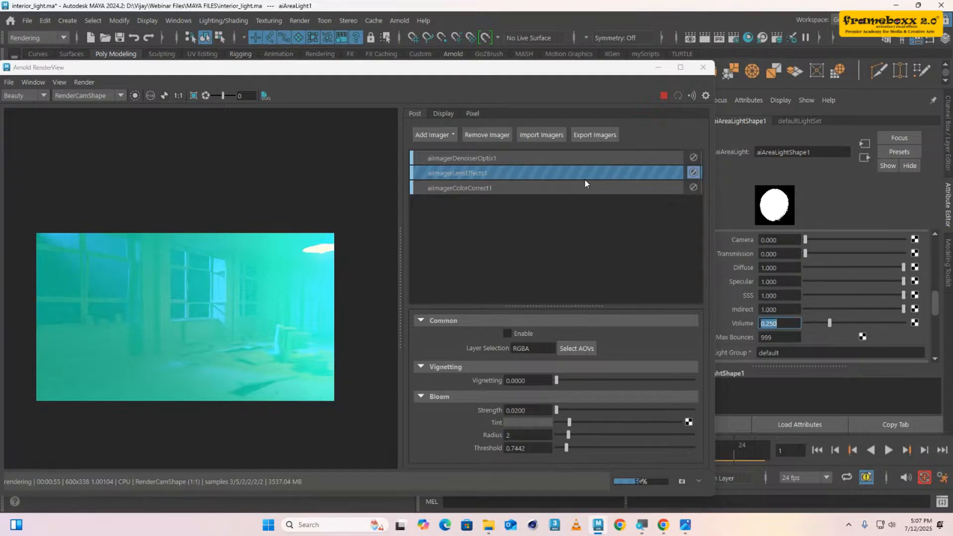
- Minimize the render view and add a Light Decay filter to the area light
click(658, 67)
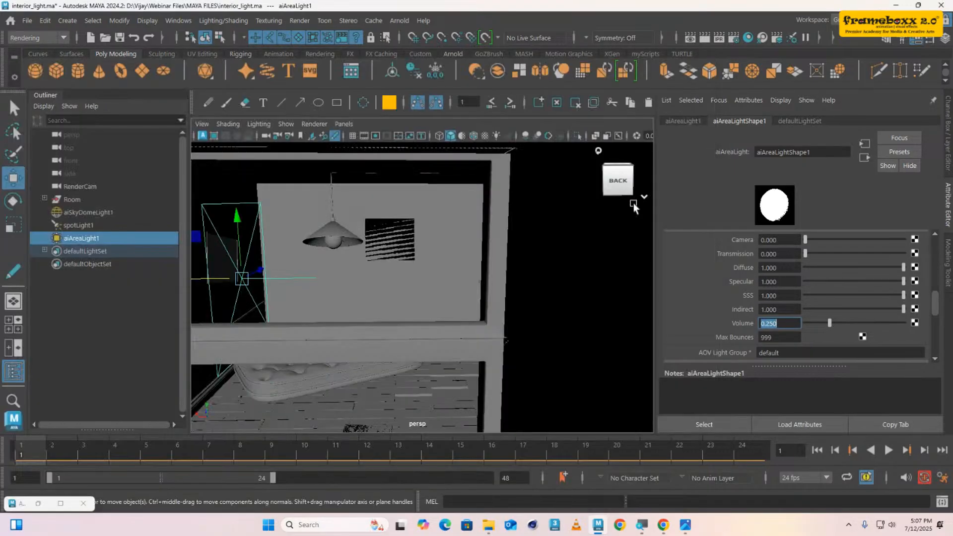
scroll(396, 340, up, 3)
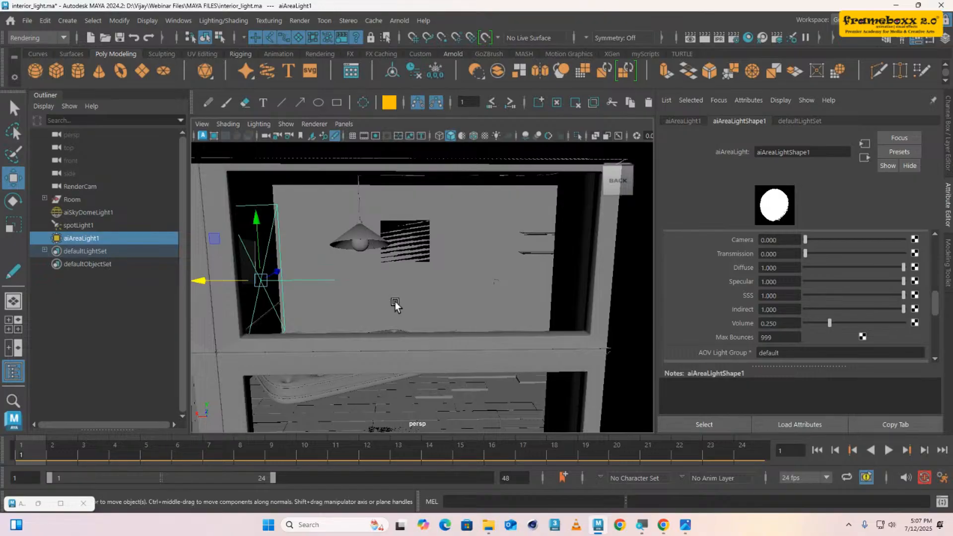
scroll(394, 301, up, 2)
scroll(710, 308, up, 1)
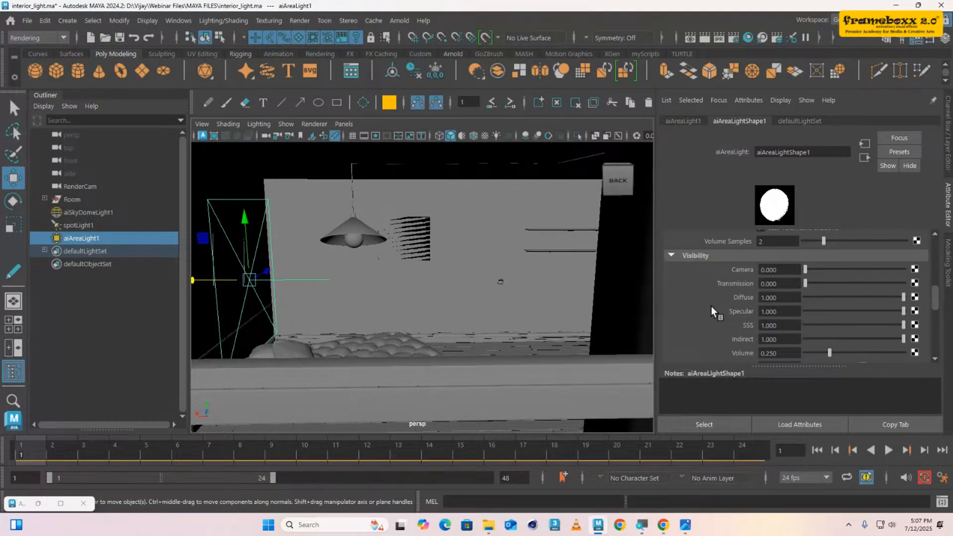
scroll(700, 289, down, 3)
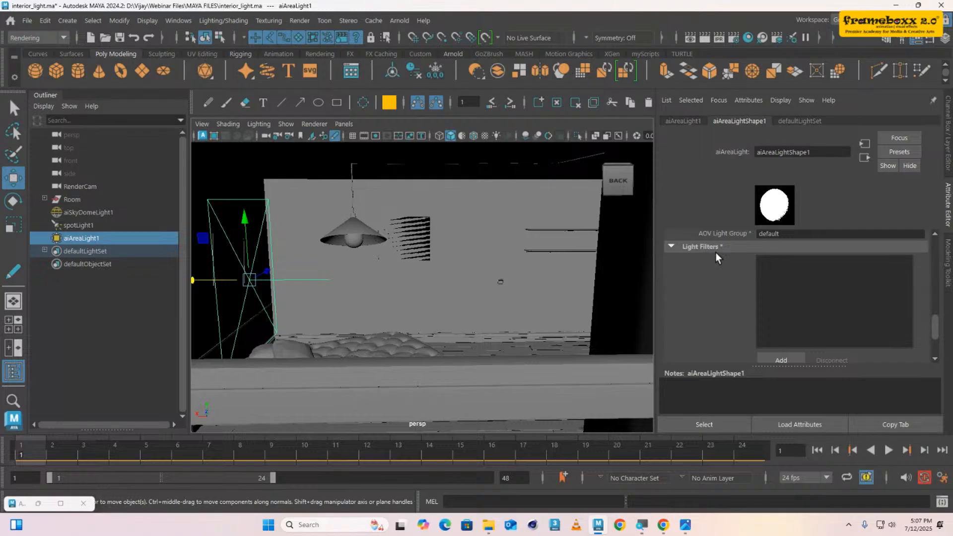
scroll(722, 276, down, 1)
scroll(722, 276, up, 1)
scroll(722, 276, down, 1)
scroll(722, 276, up, 1)
scroll(722, 281, down, 1)
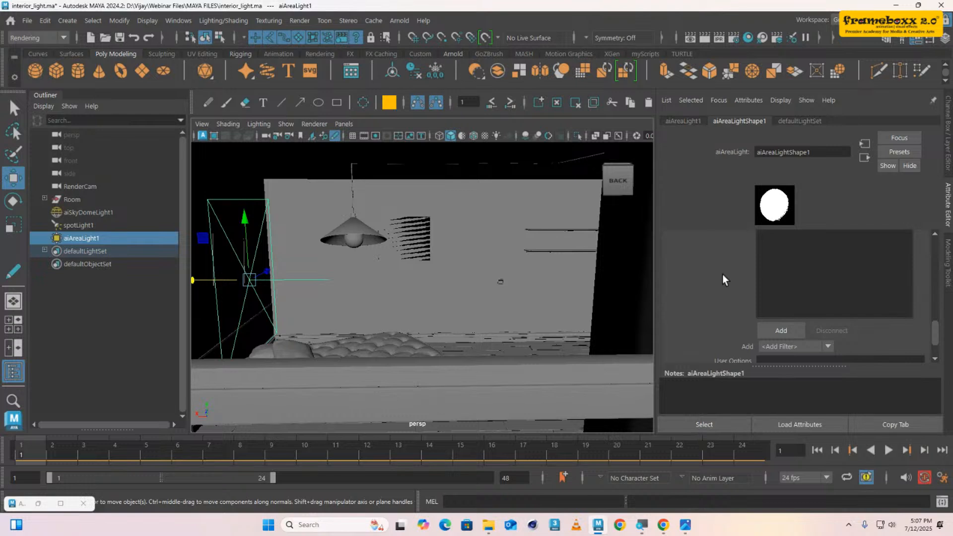
scroll(722, 274, up, 1)
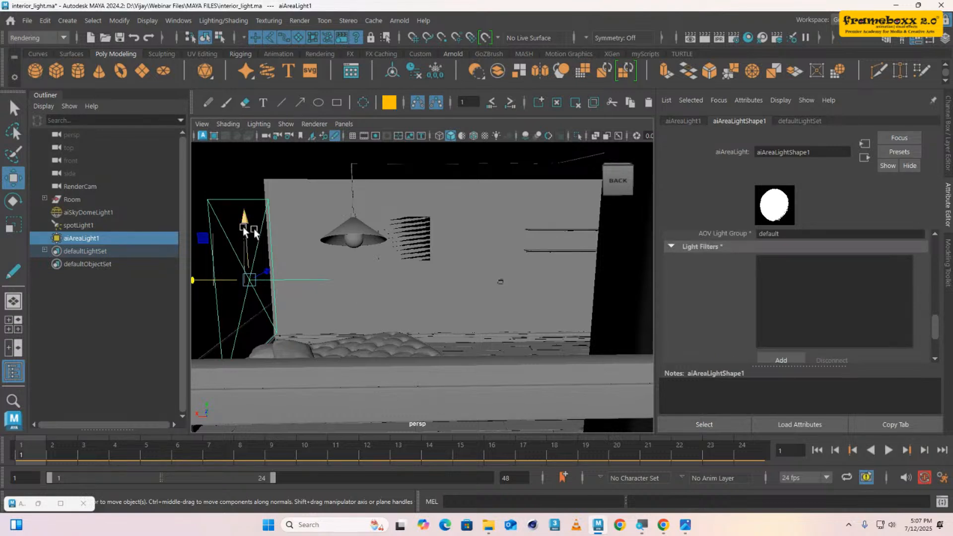
click(775, 360)
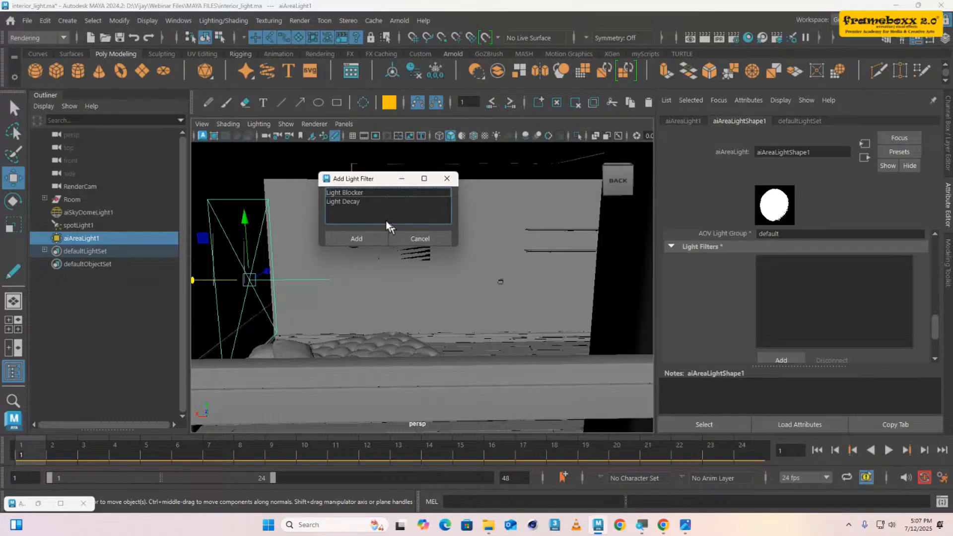
click(353, 203)
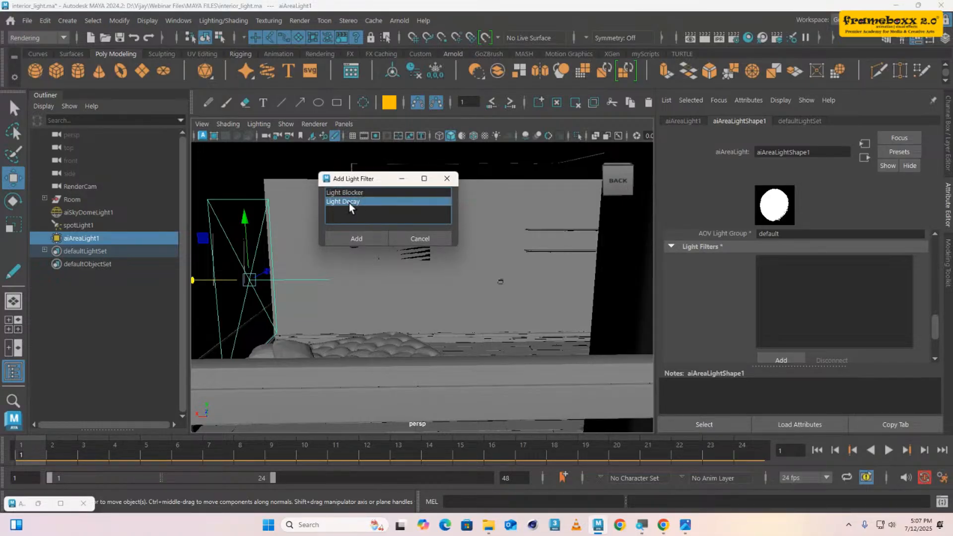
click(357, 238)
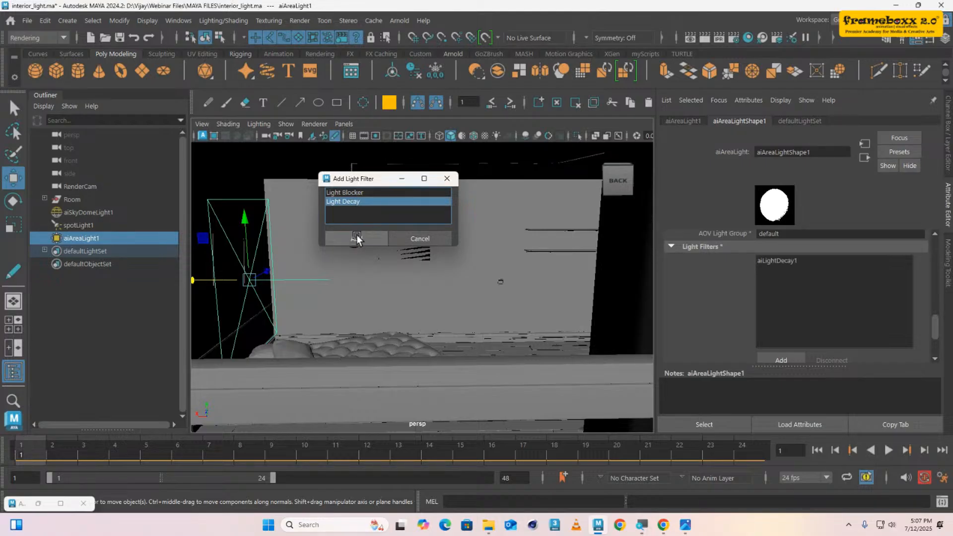
- Open the light decay filter's attributes, restore the render view and refresh the render
double_click(774, 263)
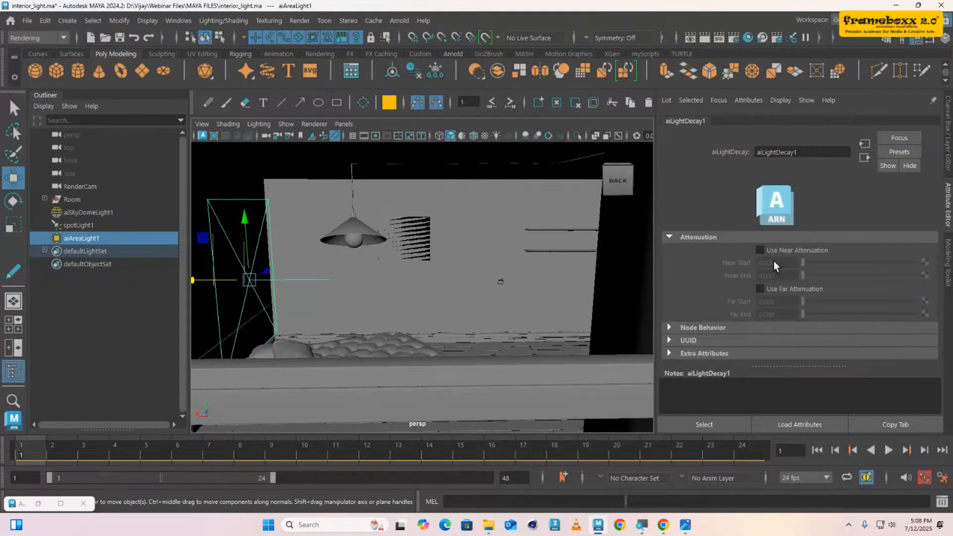
click(38, 504)
click(678, 96)
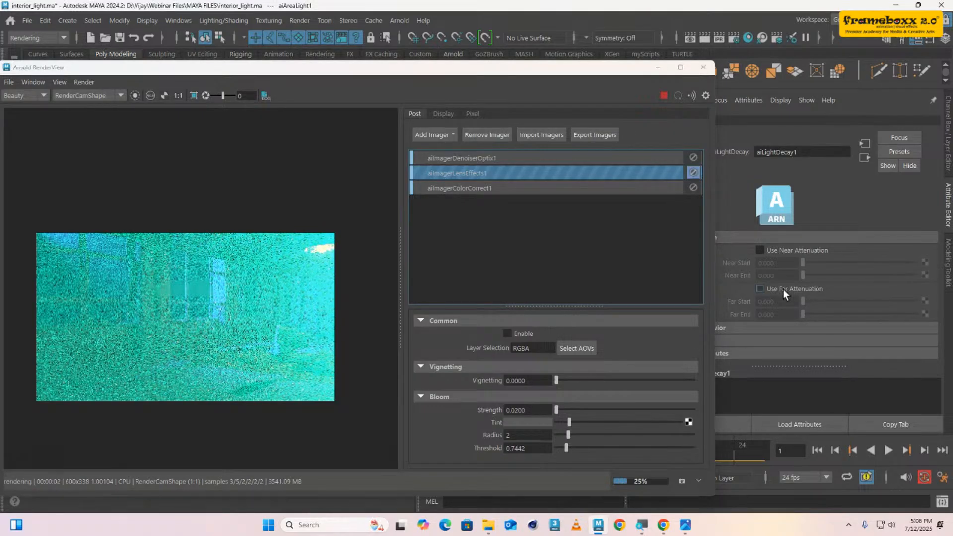
- Enable far attenuation with Far End 2 on the light decay filter and hide the render view's imager settings
click(783, 290)
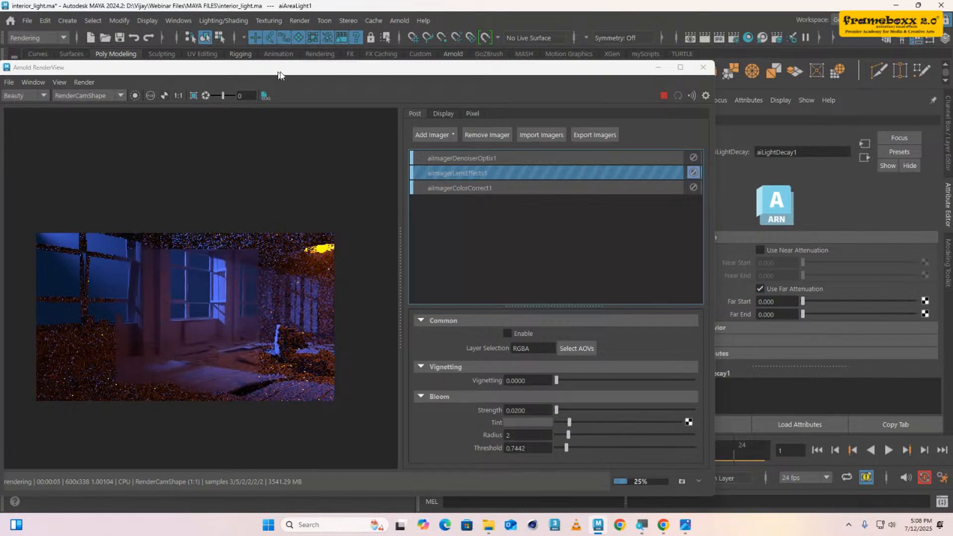
click(706, 96)
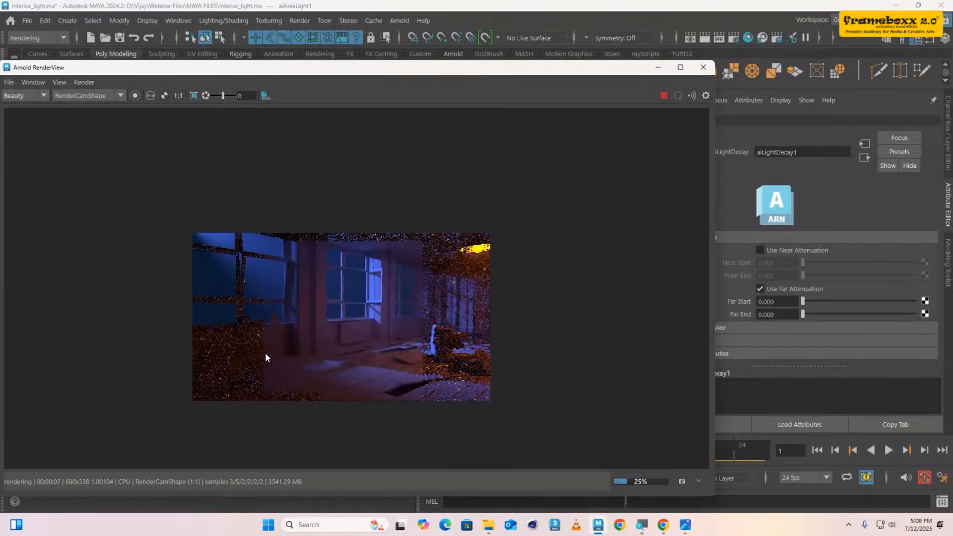
double_click(785, 302)
drag(783, 314, 743, 320)
text(2)
key(Return)
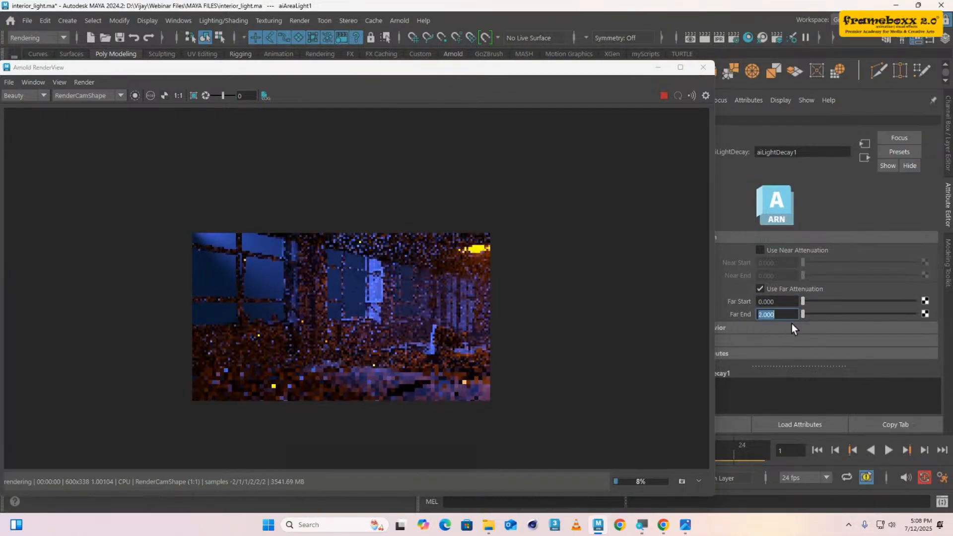
- Try a Far Start of 1 and then 10 on the decay filter, with Far End at 50
double_click(787, 302)
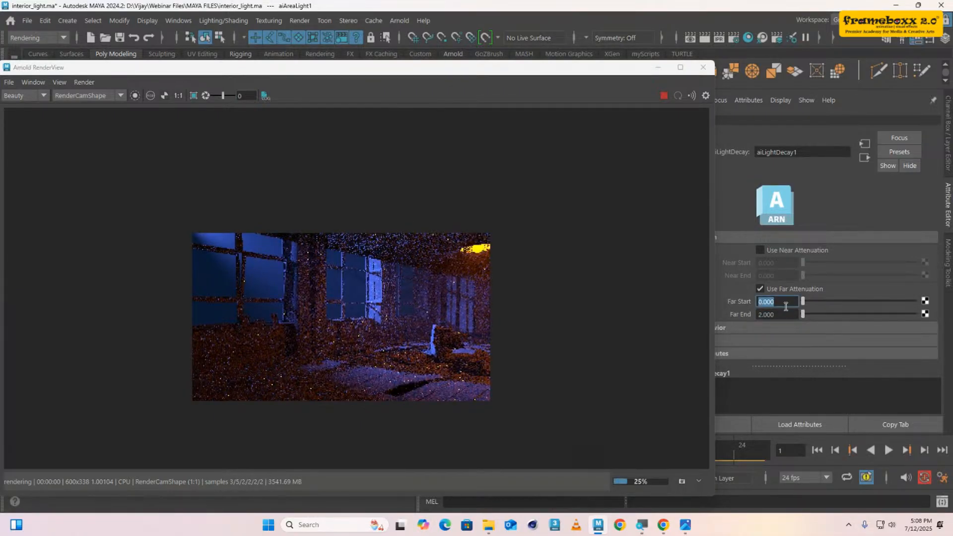
key(Return)
double_click(781, 301)
text(1)
key(Return)
double_click(784, 302)
text(10)
key(Return)
double_click(775, 314)
text(50)
key(Return)
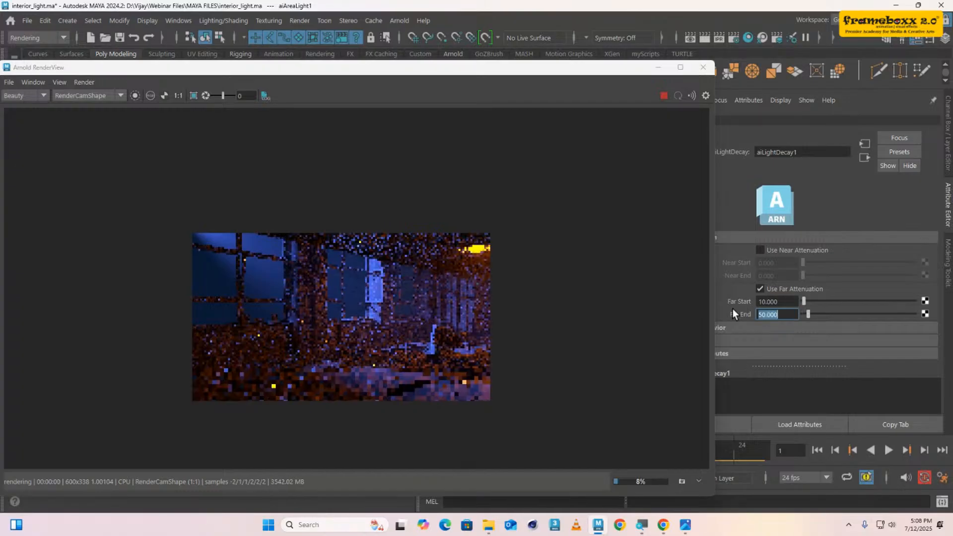
- Enable near attenuation on the decay filter and try Far Start 50 with Far End 30
click(781, 251)
double_click(774, 301)
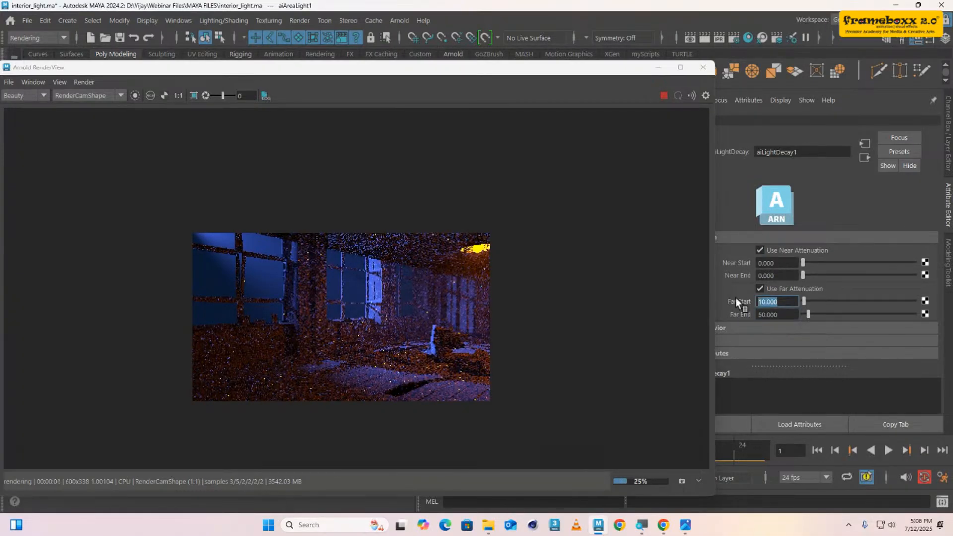
text(50)
key(Return)
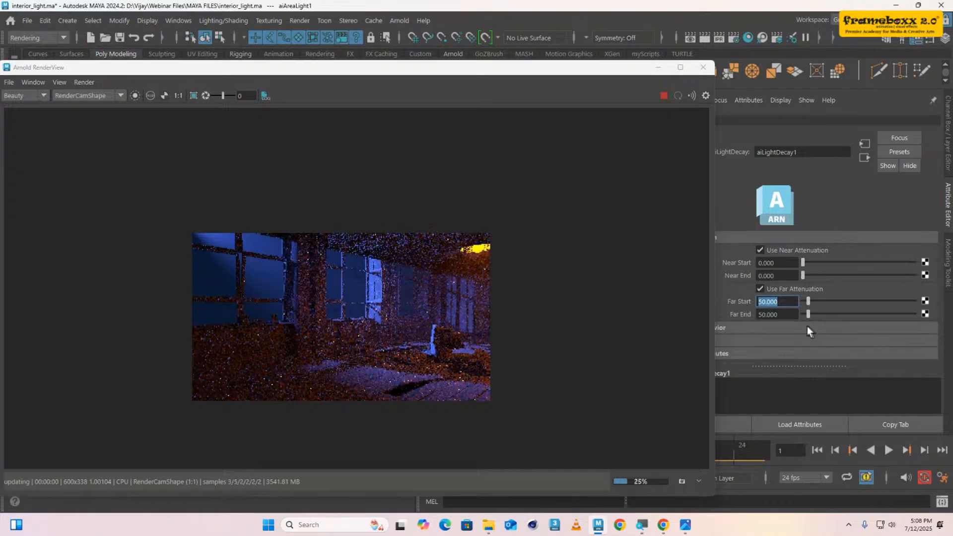
key(Tab)
text(3)
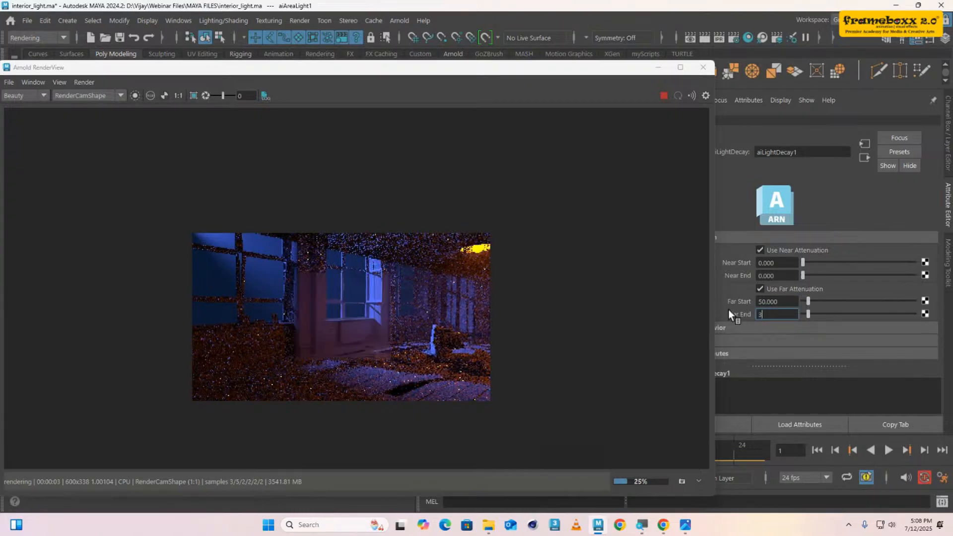
text(0)
key(Return)
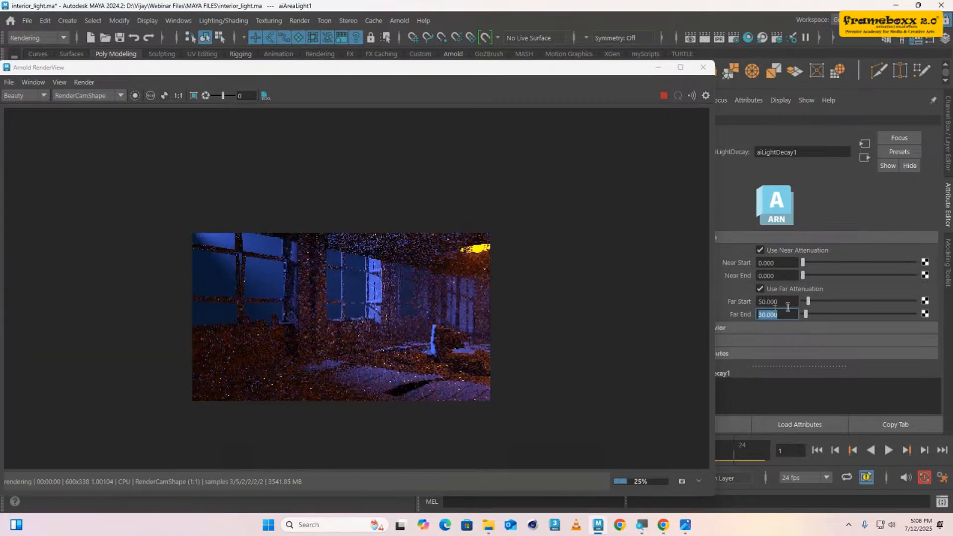
- Try a far attenuation range with Far Start 0 and Far End 100
double_click(788, 304)
text(00)
double_click(789, 314)
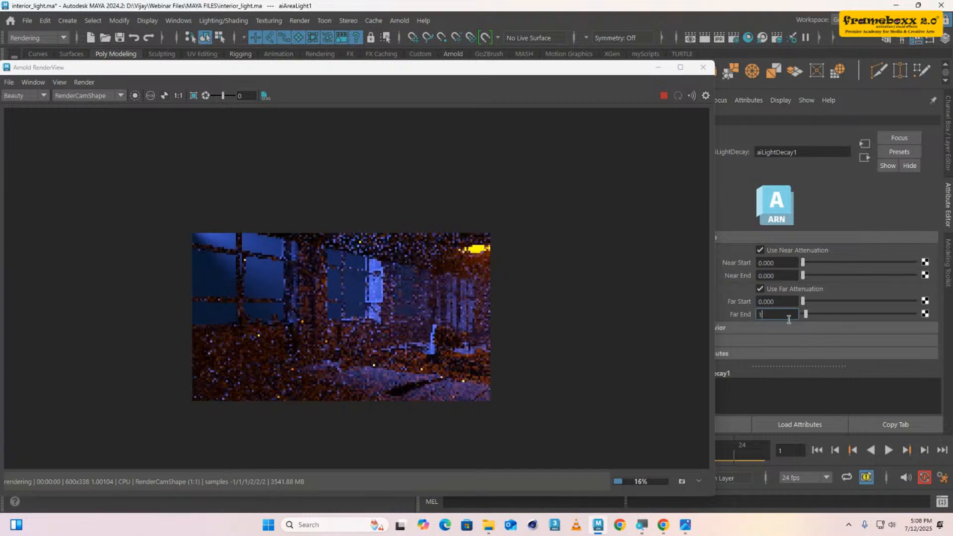
text(100)
key(Return)
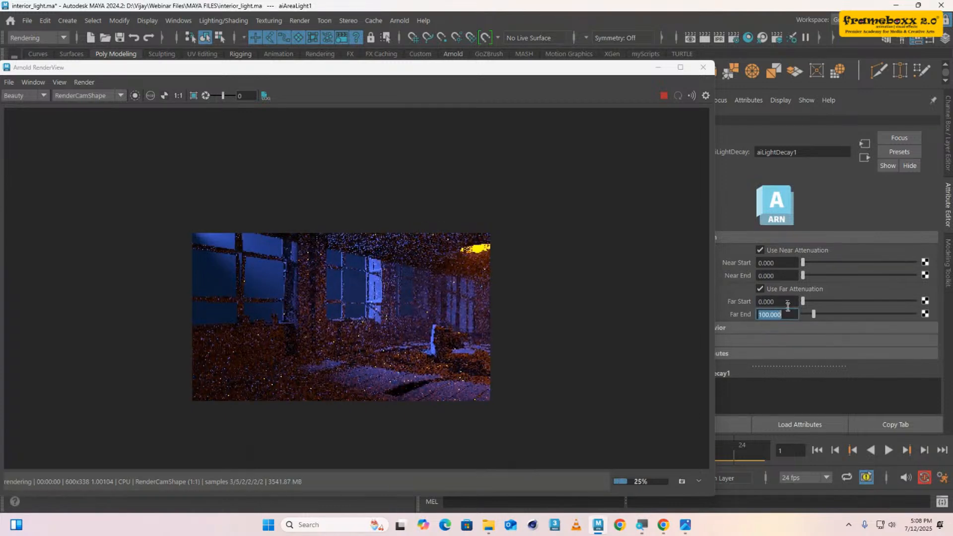
- Try a Far Start of 5 and widen the decay filter's Far End to 5000
double_click(785, 304)
text(5)
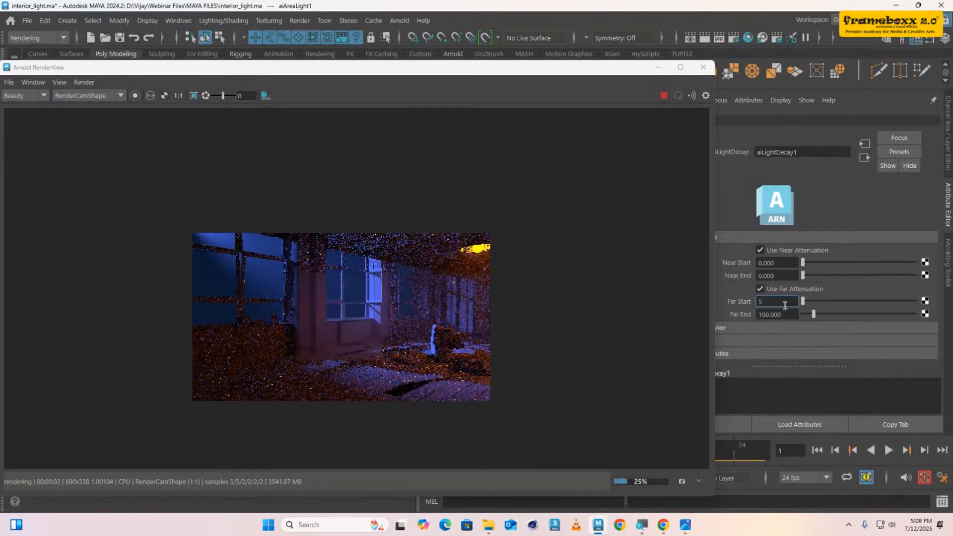
key(Return)
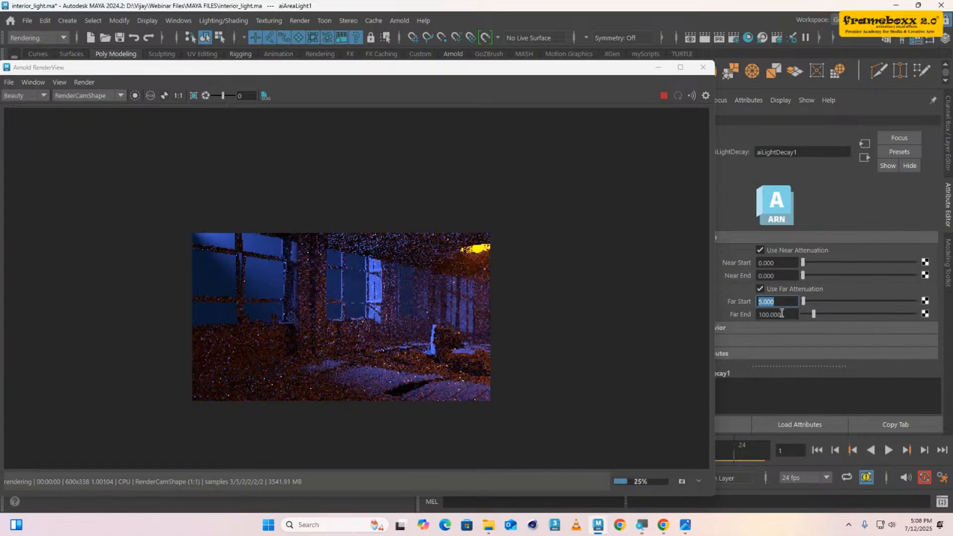
click(782, 314)
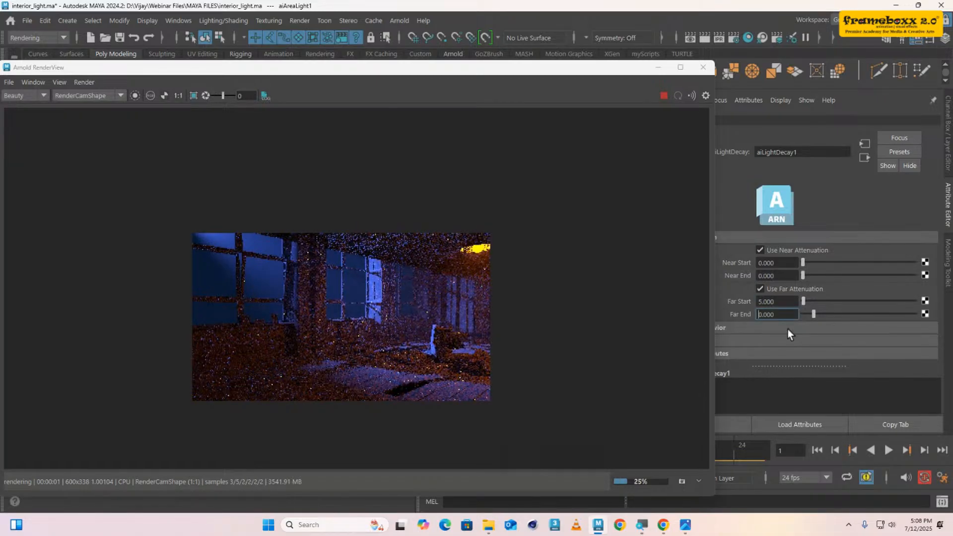
text(50)
key(Return)
text(5000)
key(Return)
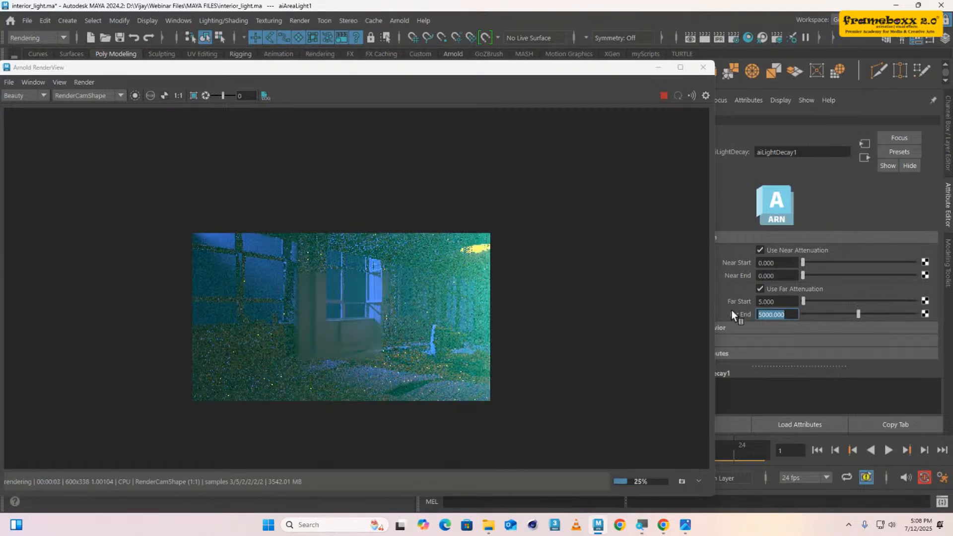
- Test a Far End of 2500 on the decay filter, then settle on 3500
text(2500)
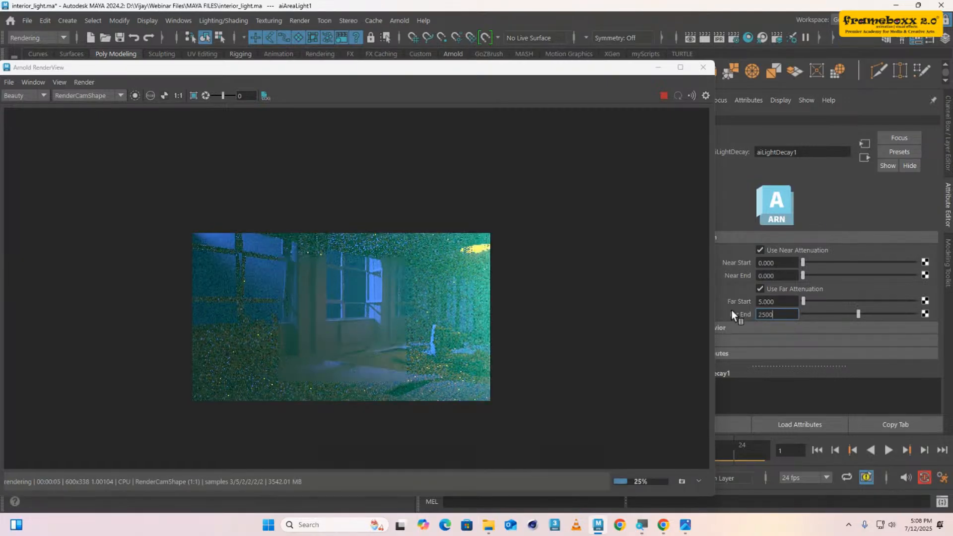
key(Return)
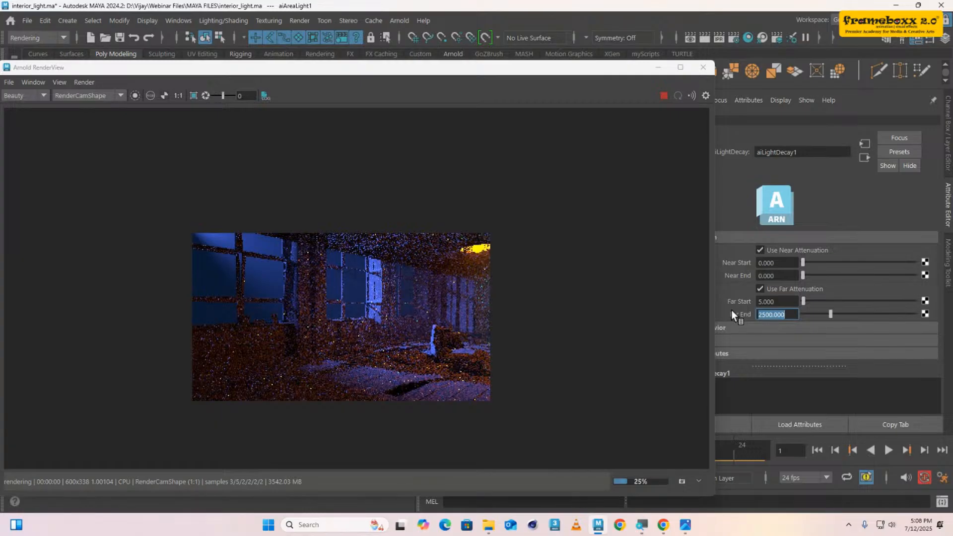
text(3500)
key(Return)
- Turn off near attenuation and set the decay filter's Far Start to 0
click(785, 251)
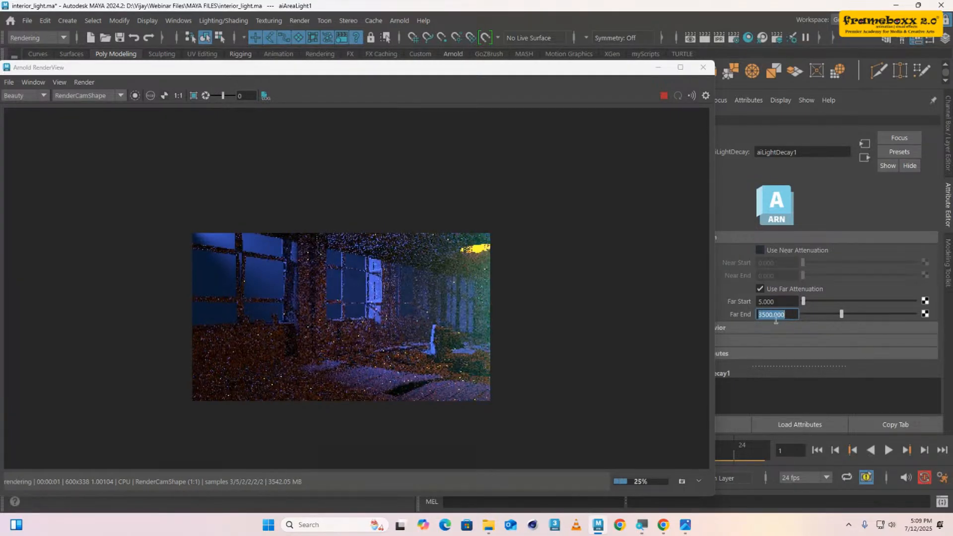
drag(786, 302, 745, 297)
text(0)
key(Return)
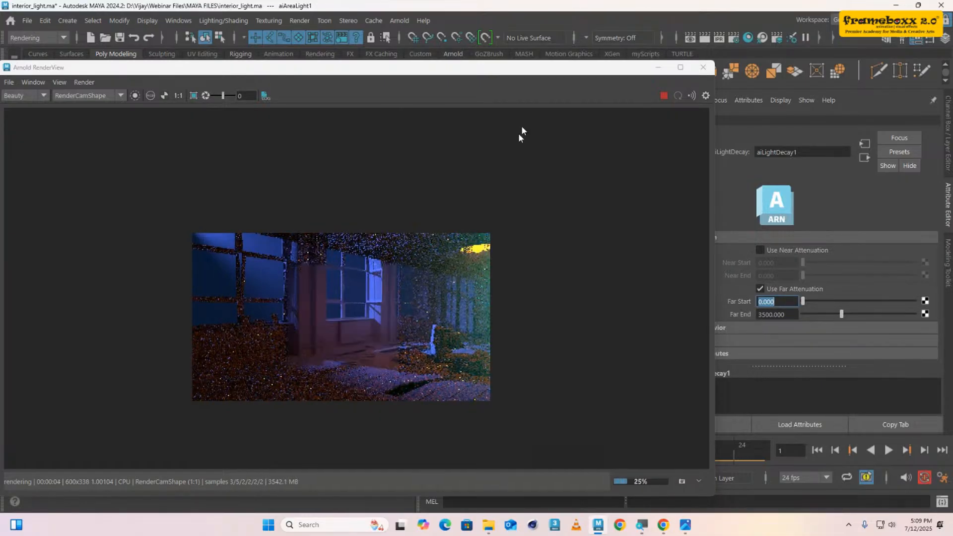
- Stop the render and move the area light across the room to the opposite end wall in wireframe display
drag(537, 71, 512, 404)
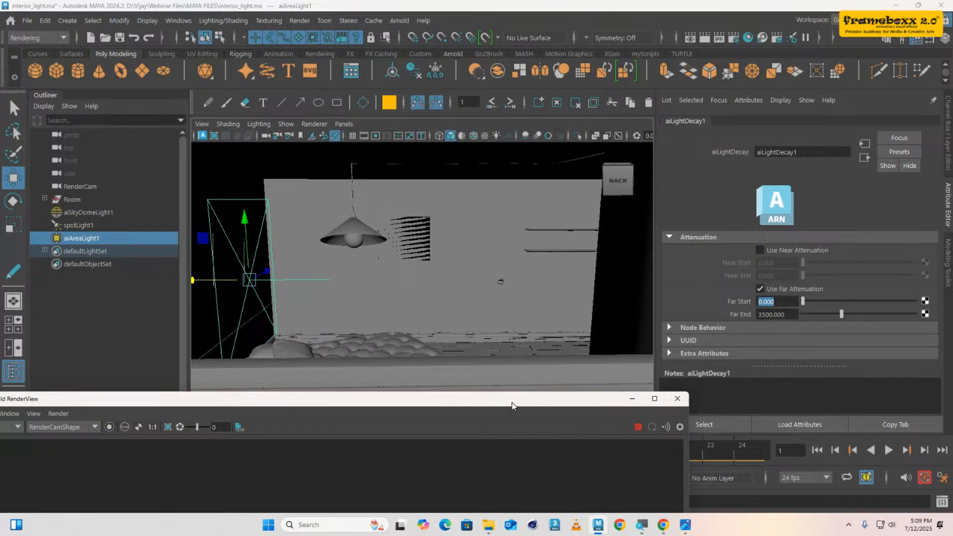
scroll(505, 332, down, 3)
alt+drag(505, 332, 437, 327)
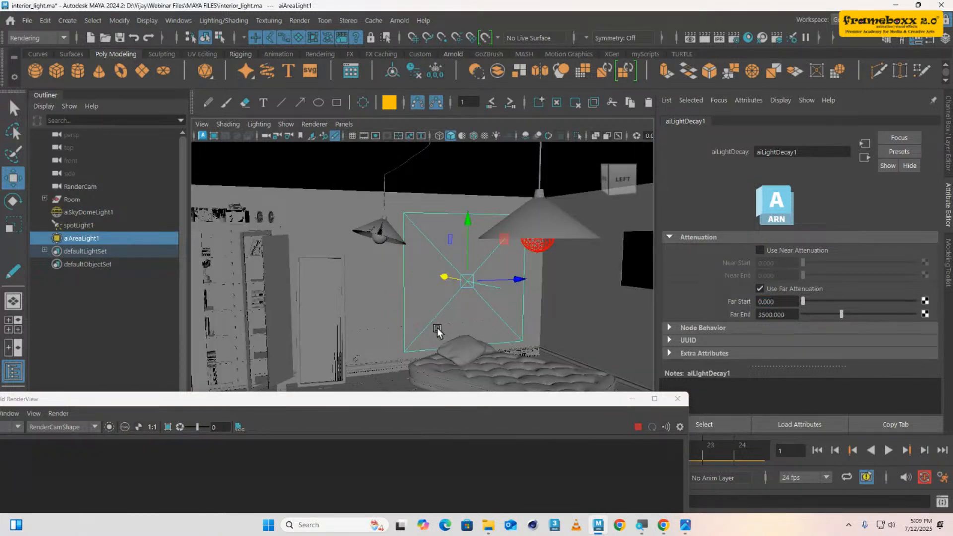
drag(466, 400, 553, 329)
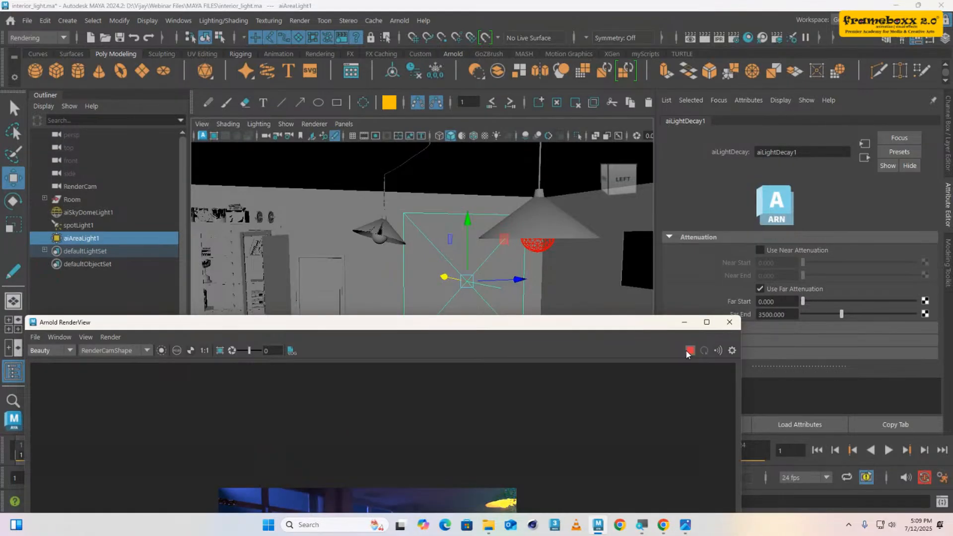
scroll(400, 286, up, 5)
scroll(400, 286, down, 8)
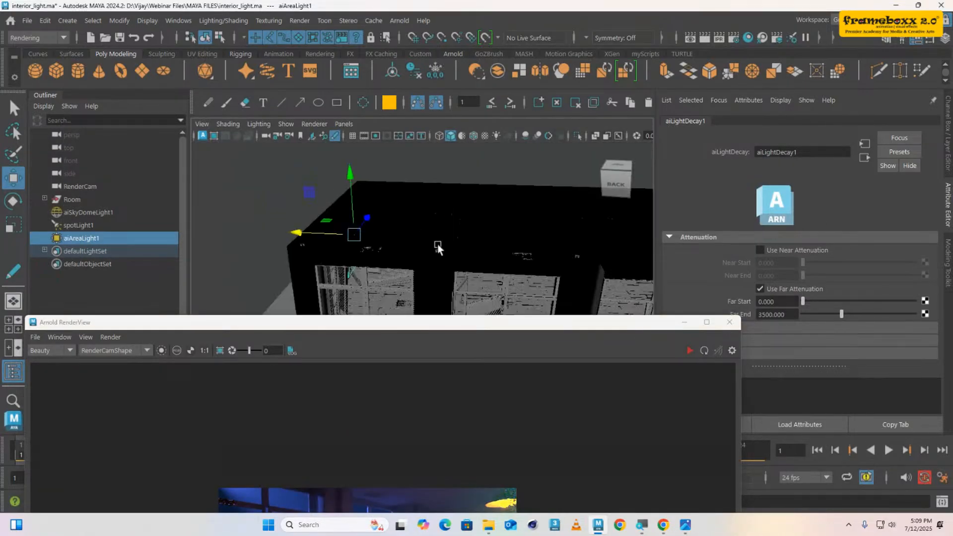
key(4)
alt+drag(433, 249, 356, 253)
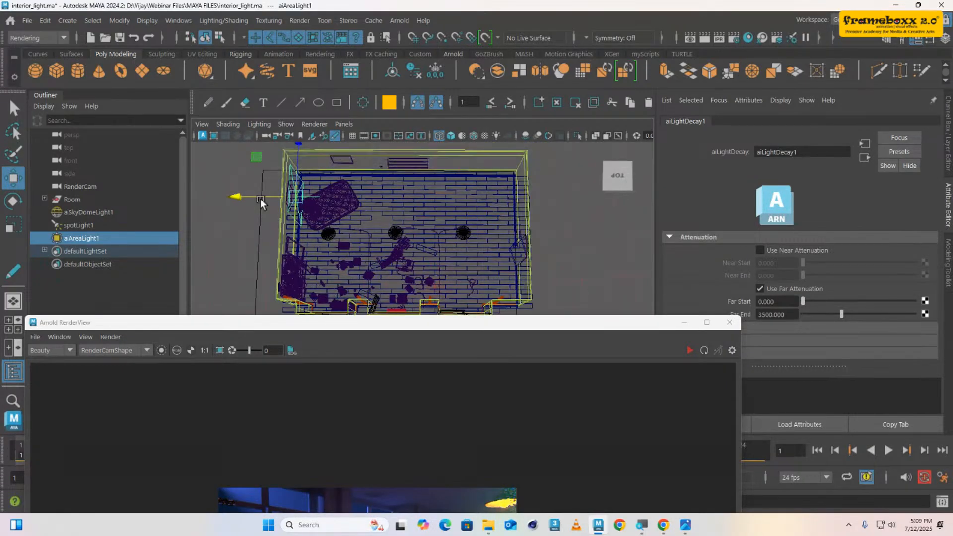
drag(260, 198, 522, 243)
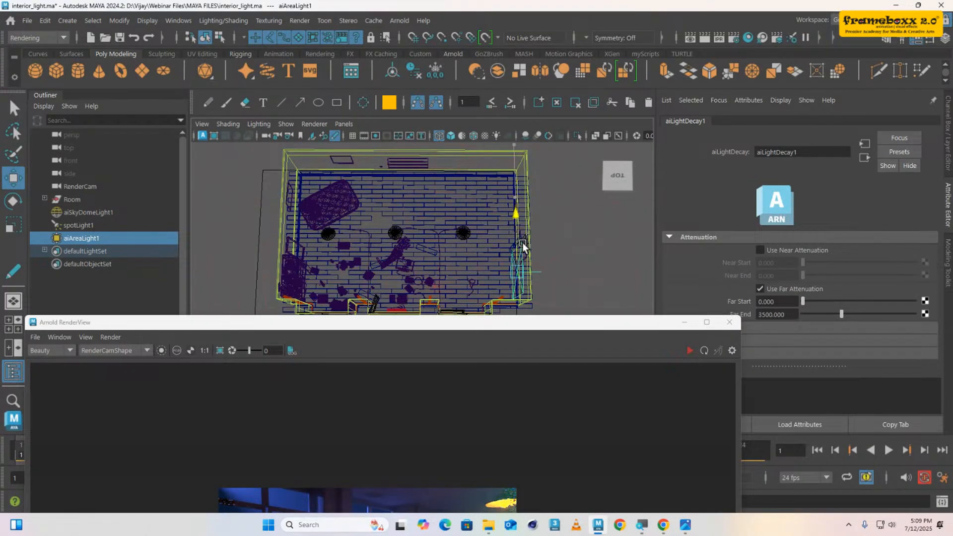
- Turn the area light to face into the room by setting its Rotate Y to -90
alt+middle_drag(523, 243, 483, 205)
scroll(484, 205, up, 2)
key(e)
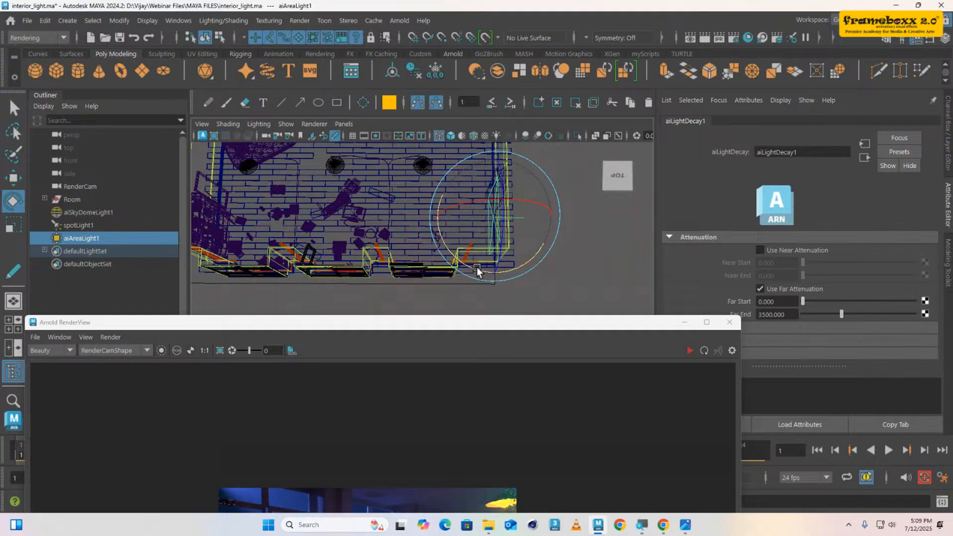
drag(477, 268, 440, 221)
drag(542, 246, 445, 269)
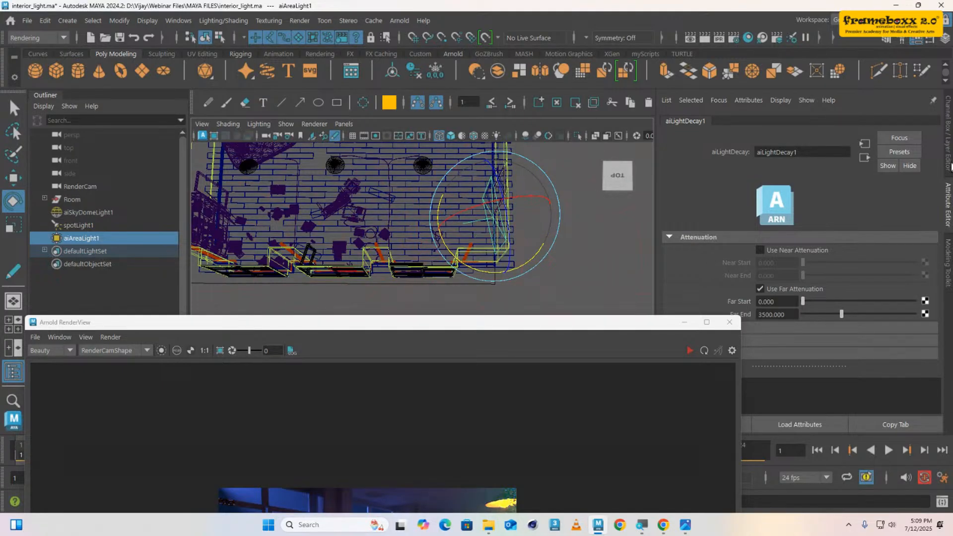
click(948, 158)
double_click(920, 172)
text(-90)
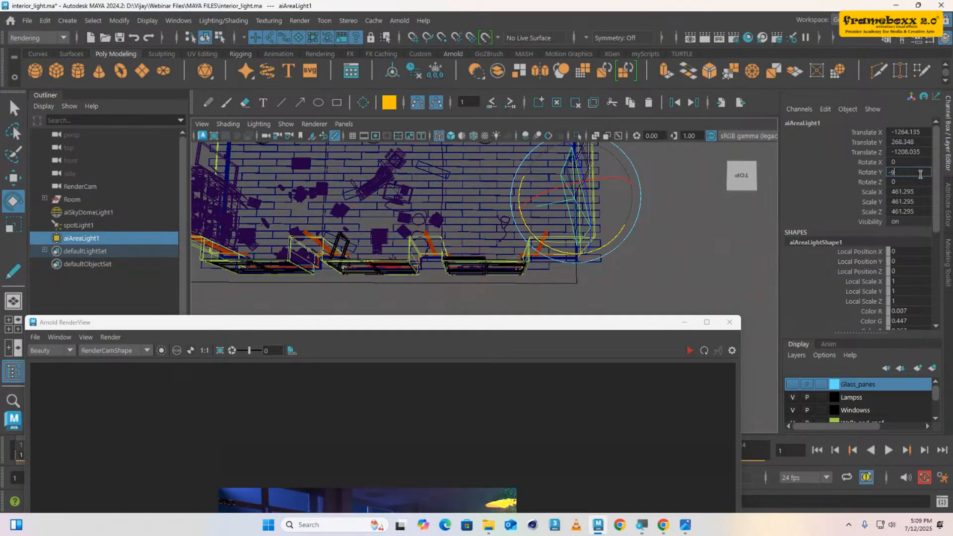
key(Return)
- Reposition the area light along the end wall and lower it, to about Translate Y 180.5 and Translate Z -1184.6
scroll(610, 234, up, 2)
alt+middle_drag(579, 222, 576, 259)
key(w)
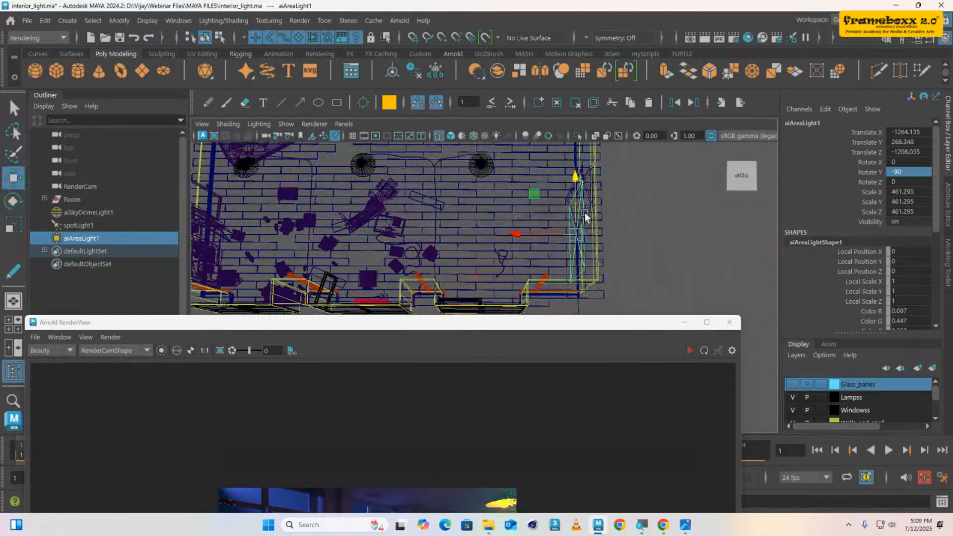
mouse_move(575, 187)
mouse_down()
mouse_move(552, 254)
mouse_move(440, 262)
mouse_up()
key(5)
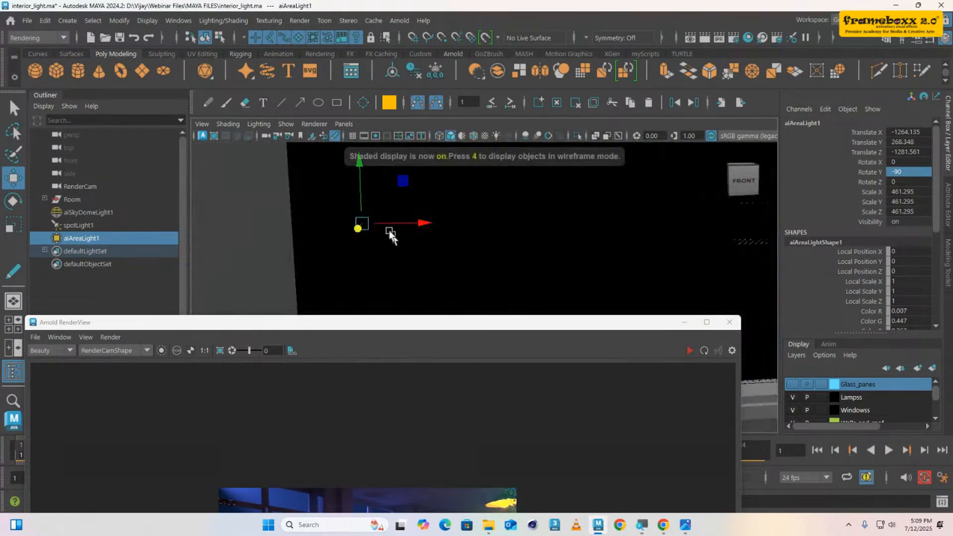
alt+drag(390, 232, 418, 265)
scroll(417, 261, up, 3)
alt+middle_drag(373, 242, 449, 272)
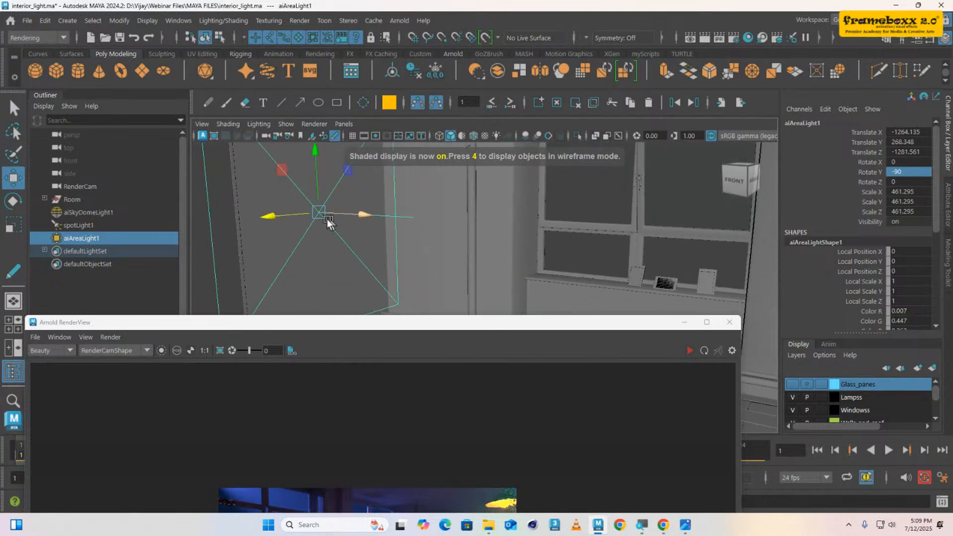
drag(286, 215, 271, 217)
drag(300, 175, 304, 199)
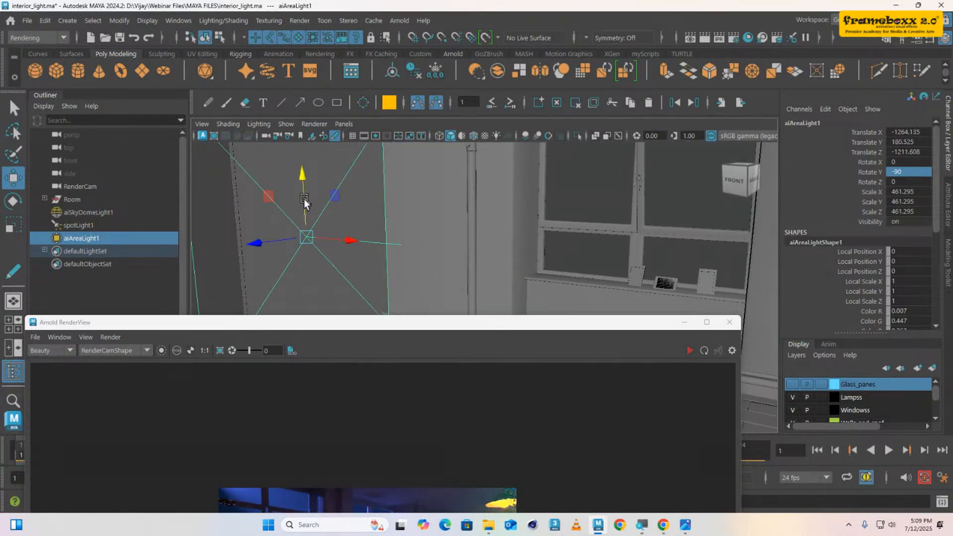
drag(273, 240, 268, 242)
- Restart the render from the repositioned light and reopen the light decay filter's attributes beside the render view
drag(585, 321, 639, 95)
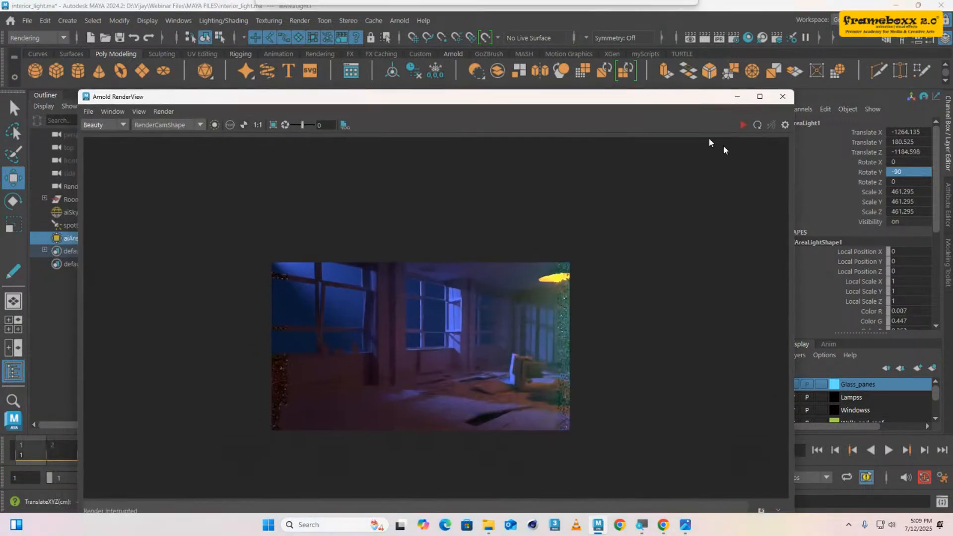
click(744, 127)
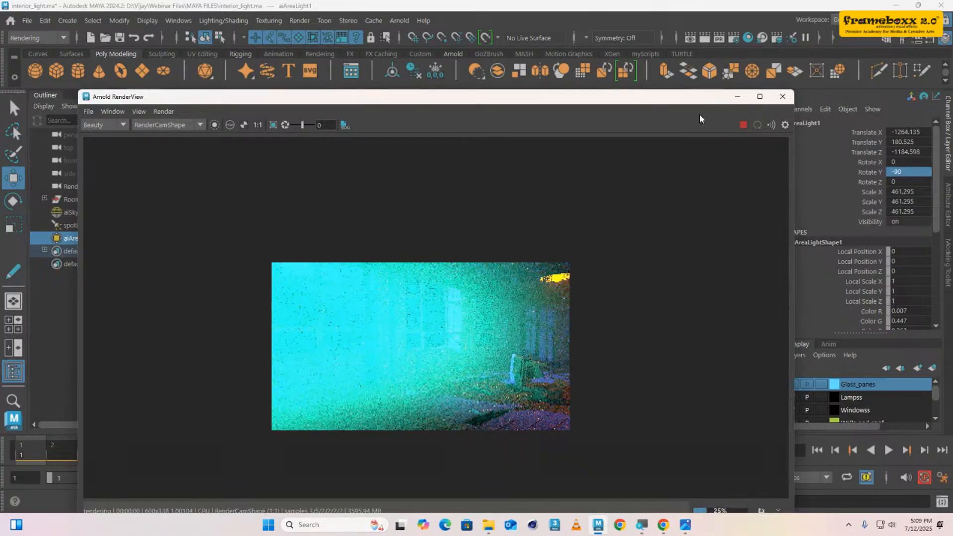
drag(695, 98, 615, 87)
click(949, 205)
click(799, 266)
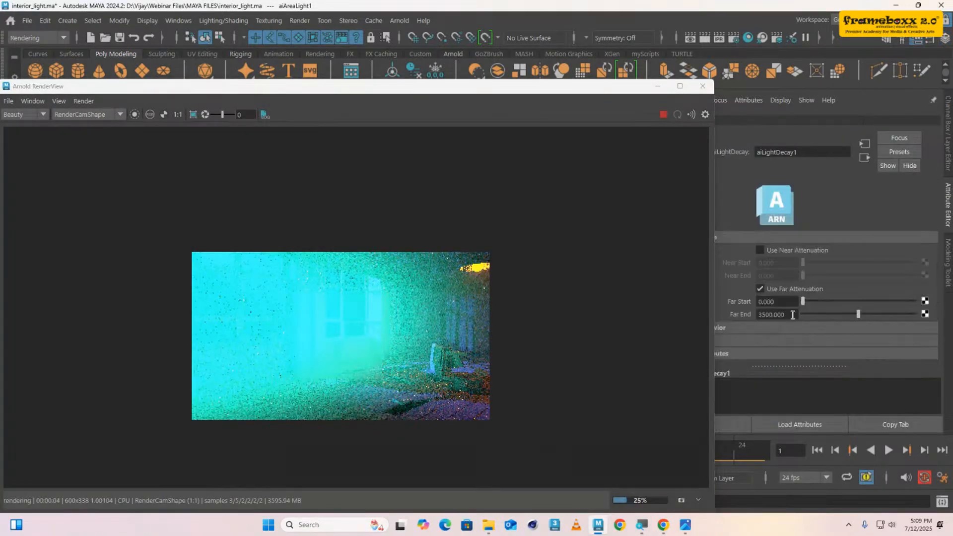
- Try Far End values of 100, 250 and finally 1000 on the area light's decay filter while it renders
drag(794, 314, 759, 315)
text(100)
key(Return)
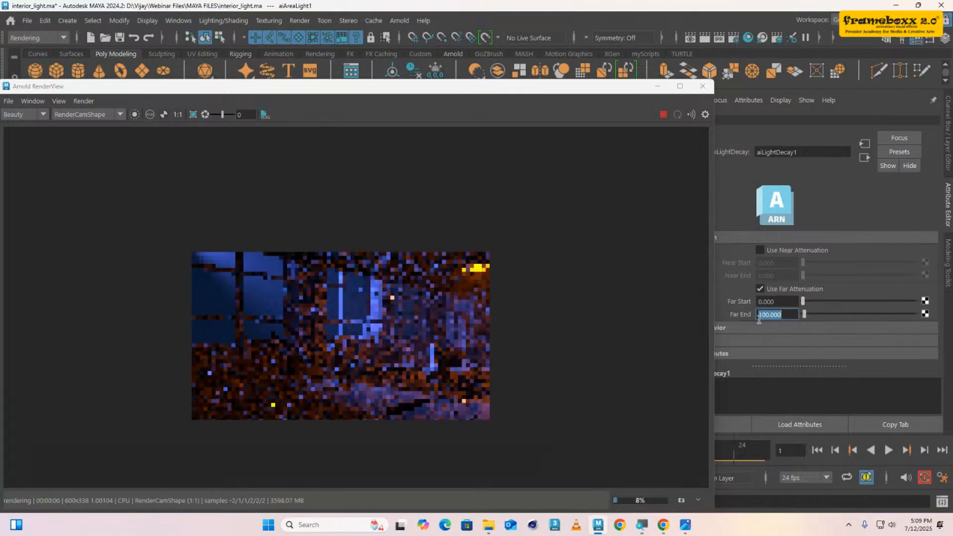
text(250)
key(Return)
text(1000)
key(Return)
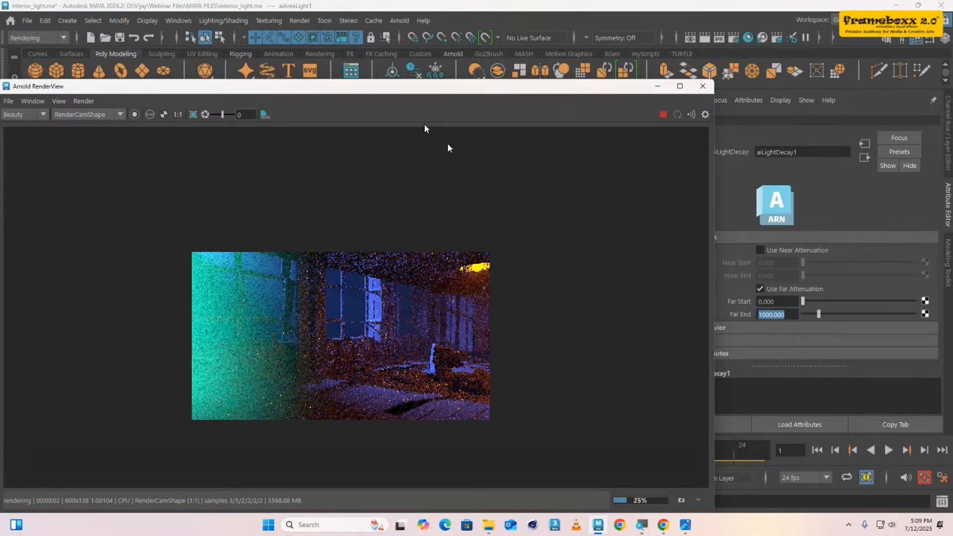
drag(404, 88, 379, 94)
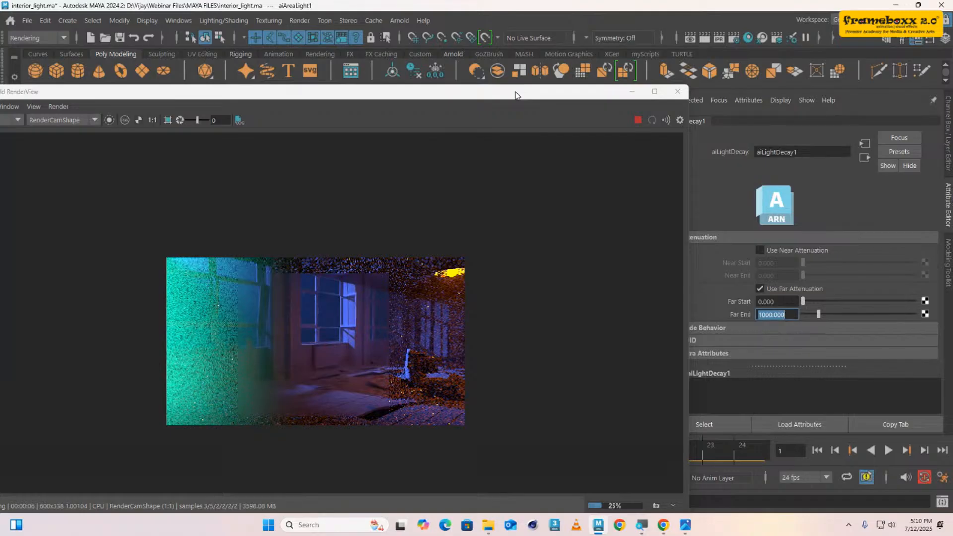
- Try the area light's Volume contribution at 0.01 and then 0, inspecting the lower corner of the render
drag(515, 92, 557, 296)
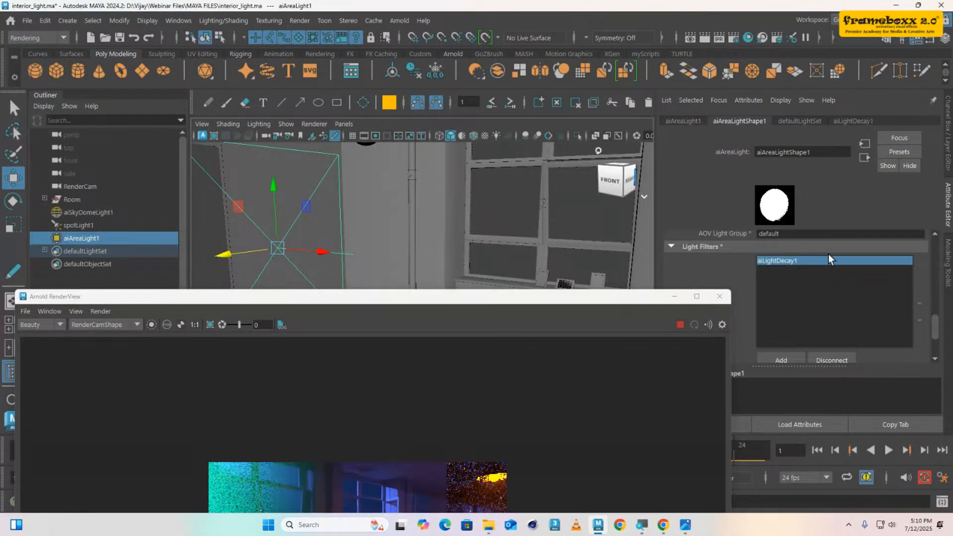
scroll(829, 254, up, 3)
double_click(789, 293)
text(0.01)
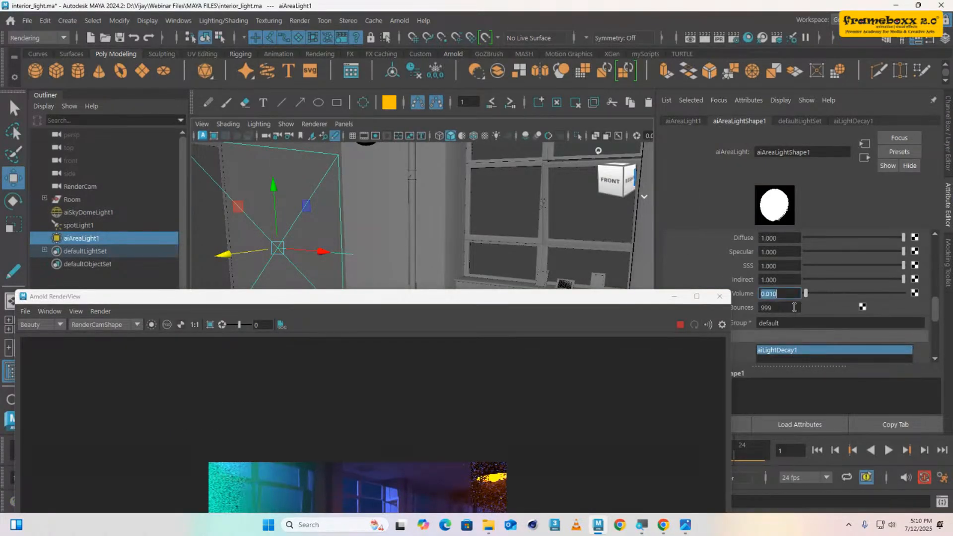
key(Return)
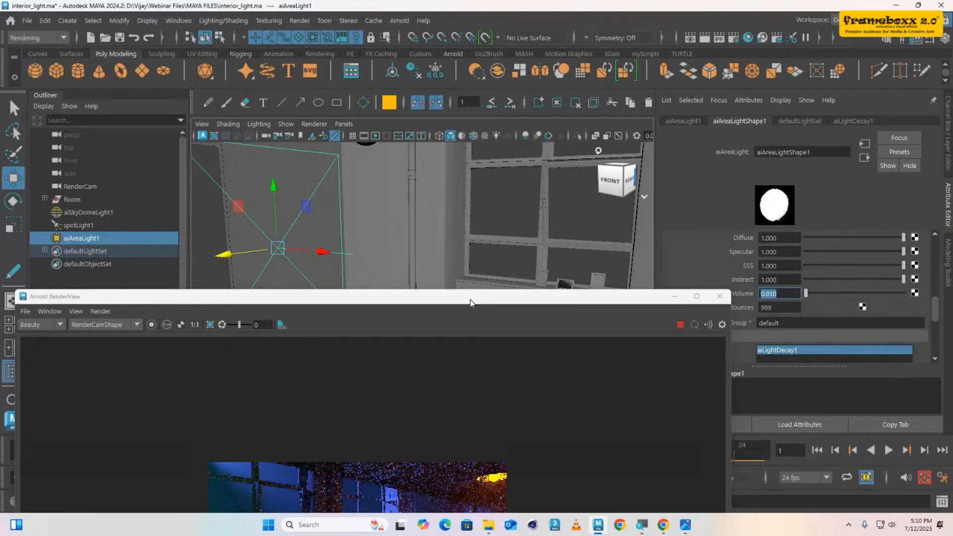
drag(470, 302, 463, 110)
click(752, 291)
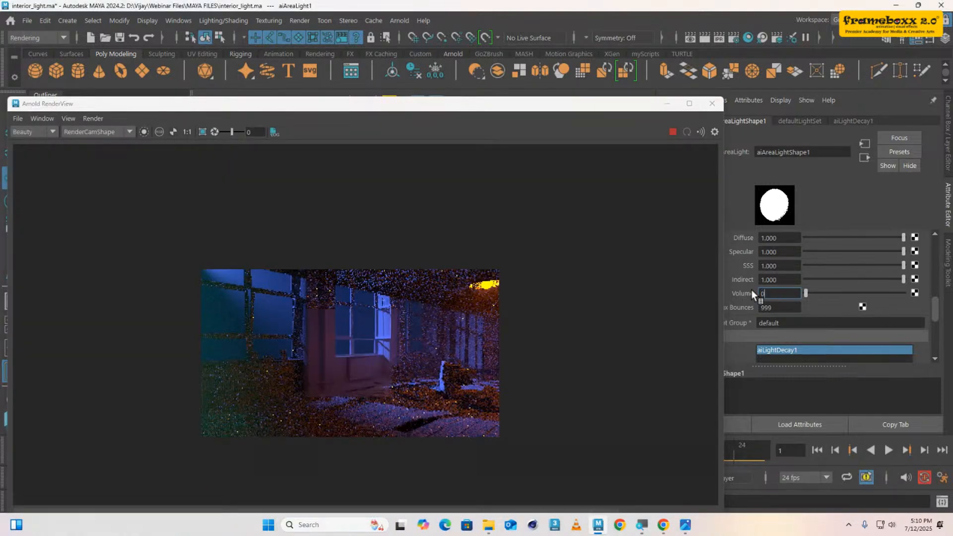
text(0)
key(Return)
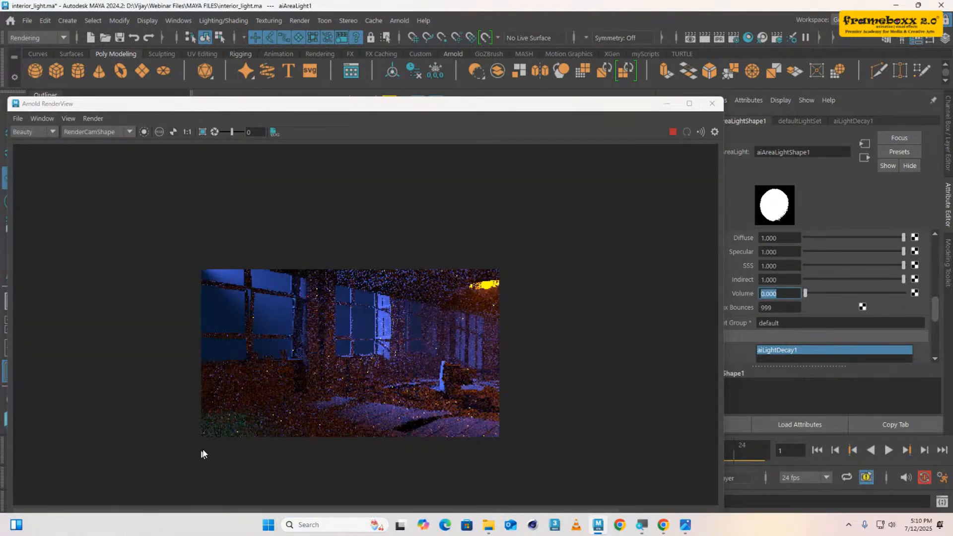
scroll(204, 453, up, 2)
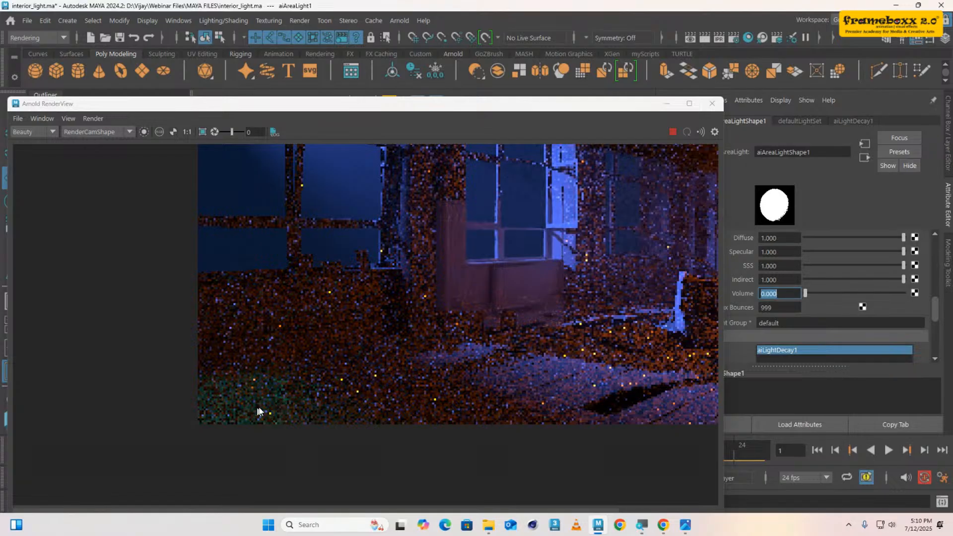
scroll(280, 410, down, 2)
middle_drag(394, 346, 360, 357)
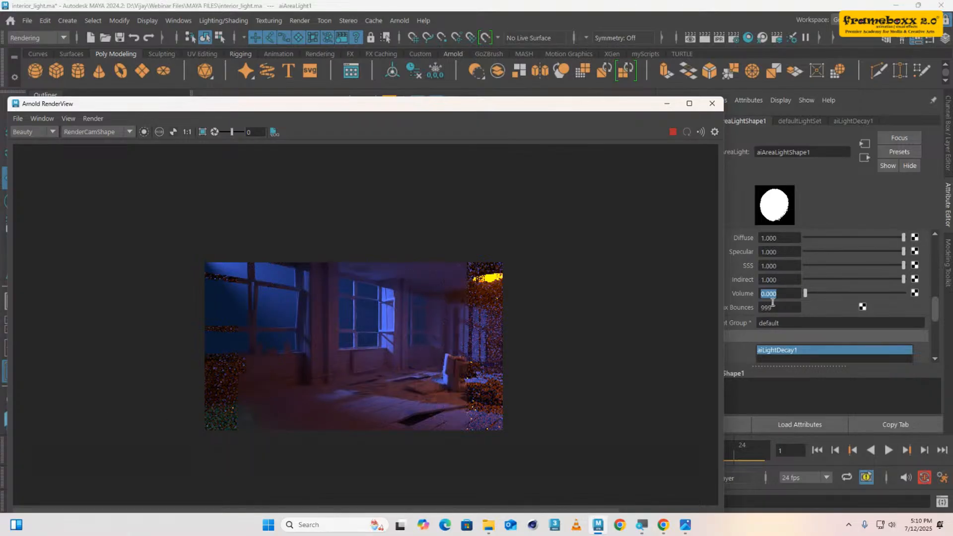
- Raise the area light's Exposure to 23 and then 24, and inspect the teal glow in the render
scroll(772, 302, up, 8)
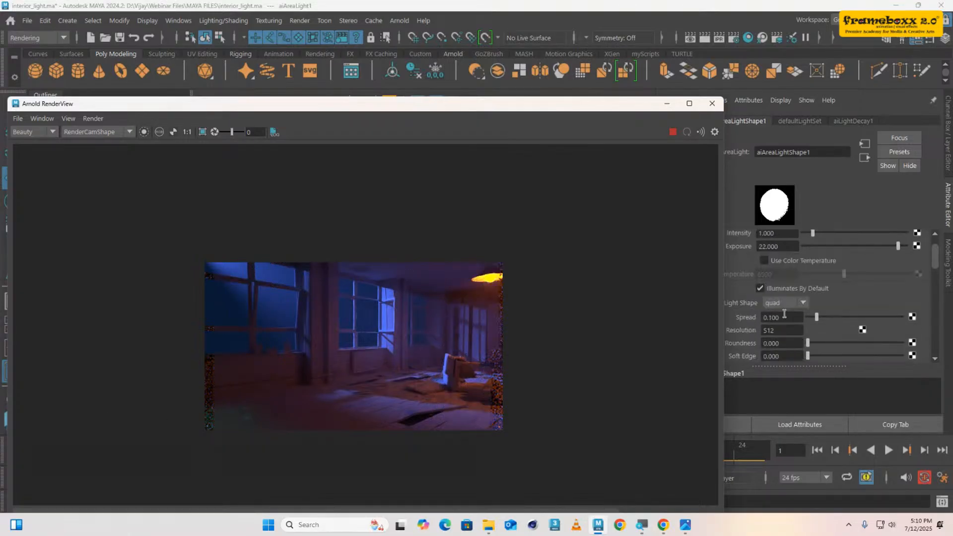
double_click(777, 276)
text(23)
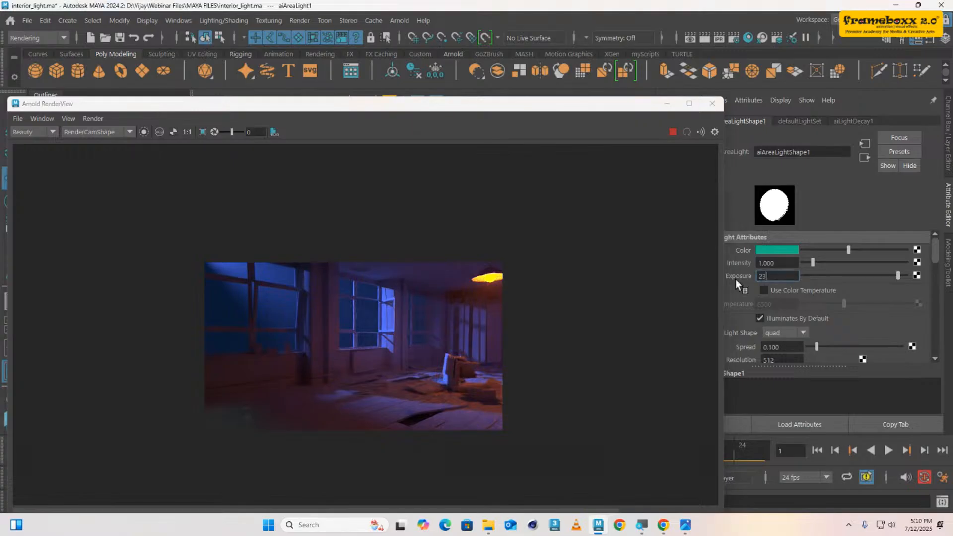
key(Return)
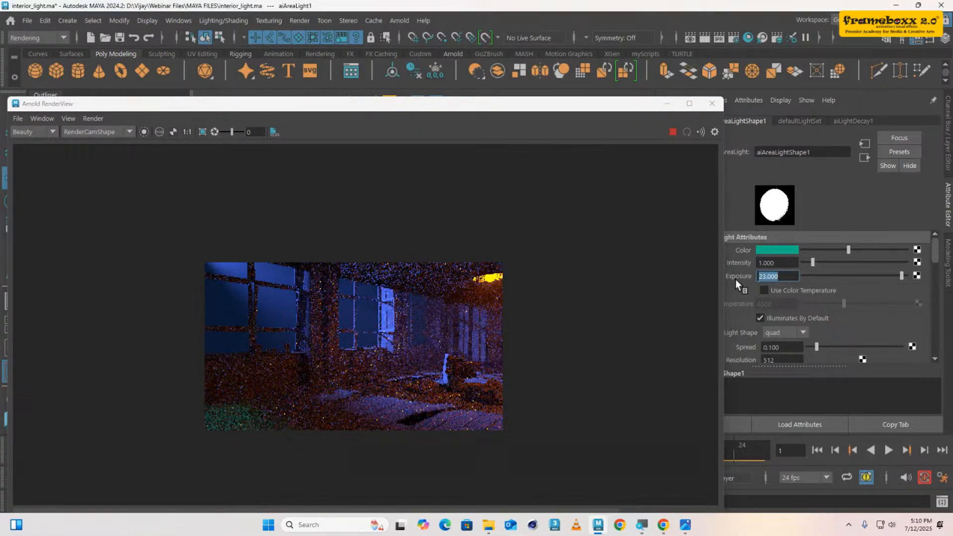
text(24)
key(Return)
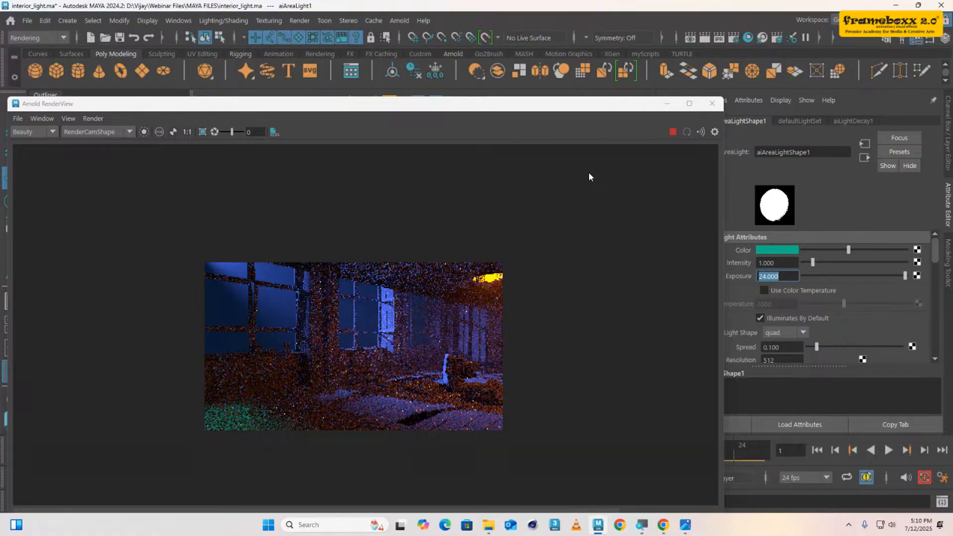
drag(451, 107, 532, 75)
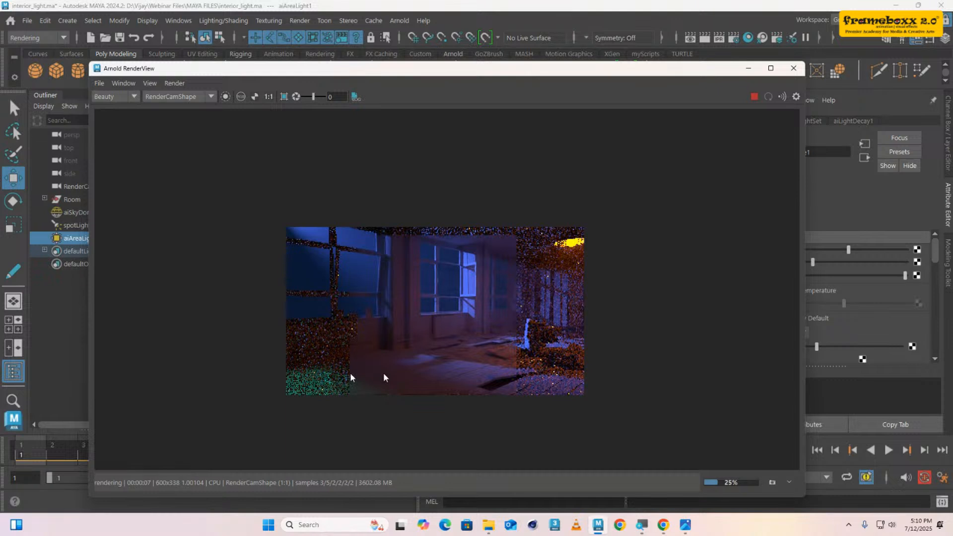
scroll(348, 393, up, 4)
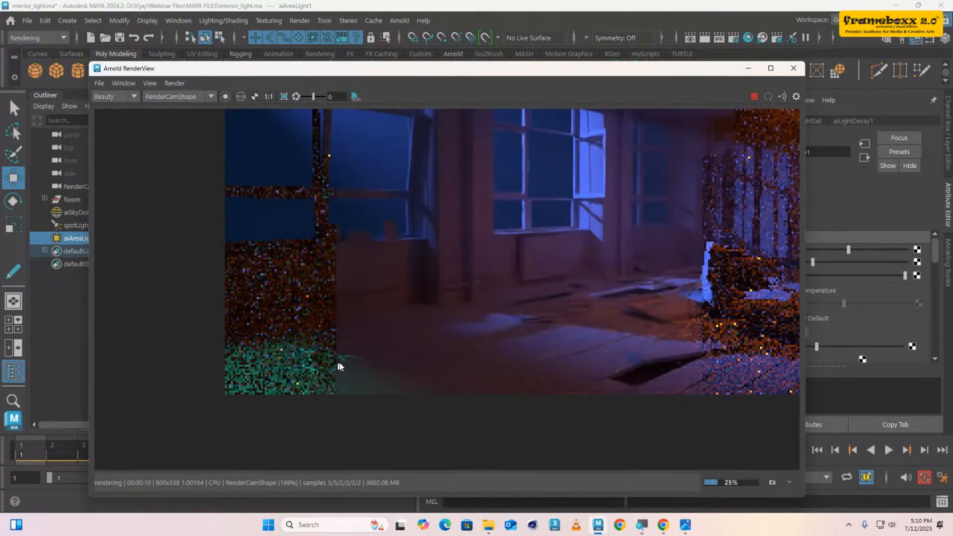
scroll(340, 366, down, 4)
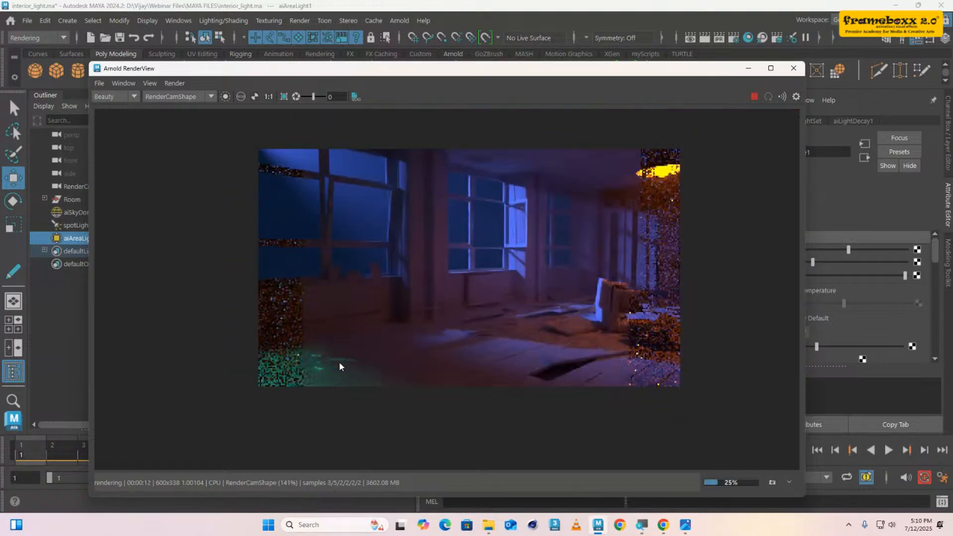
- Stop the render, put the render view away and delete the teal area light from the scene
drag(664, 75, 637, 98)
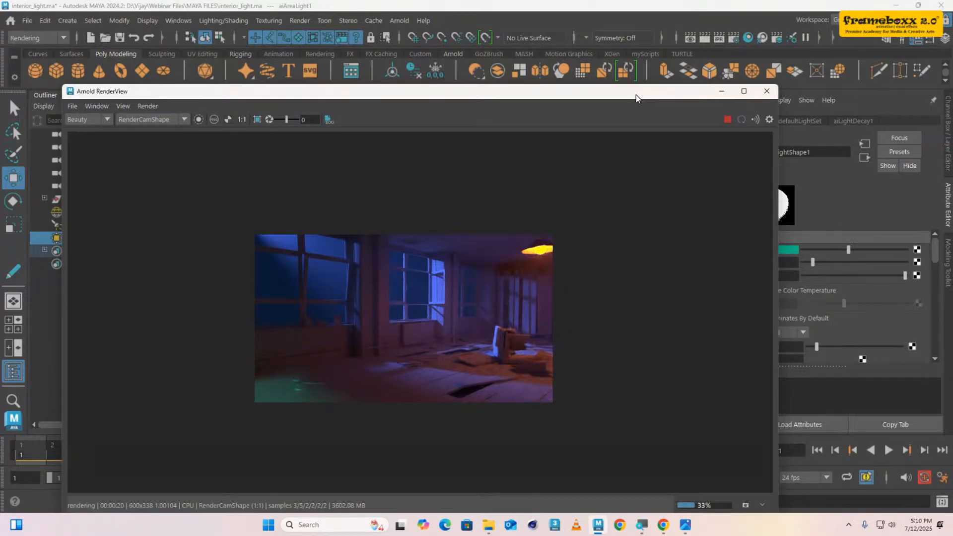
click(728, 119)
click(723, 92)
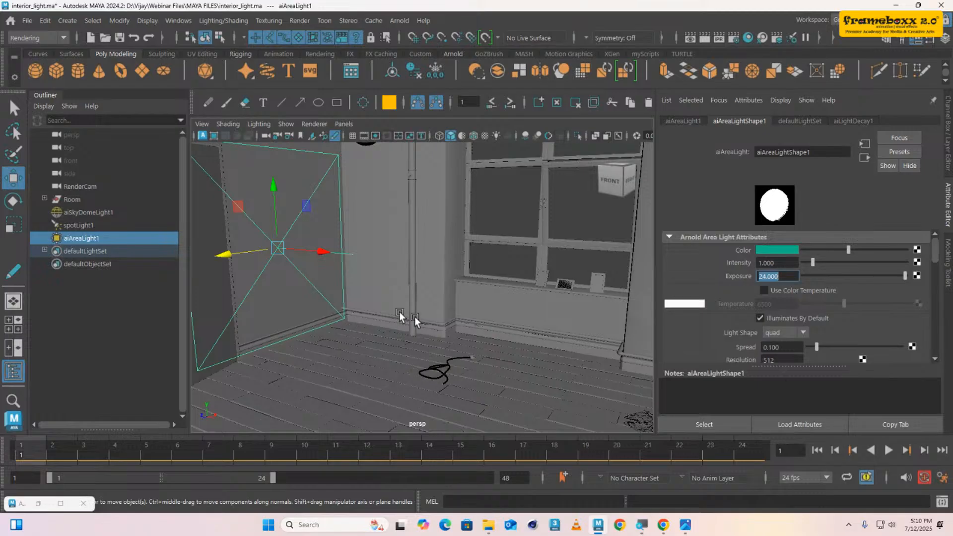
key(Delete)
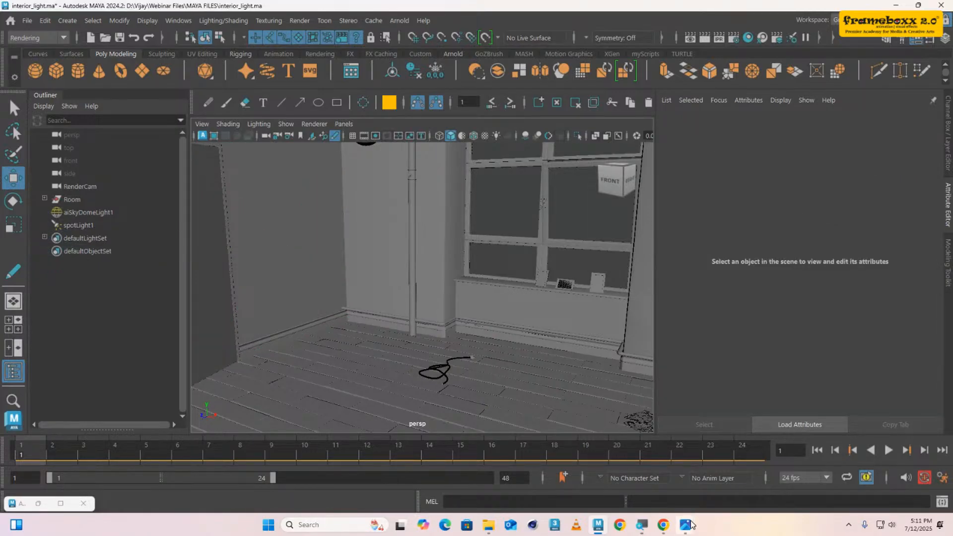
- Switch to File Explorer and open the GOBO reference image from the REFERENCES folder
mouse_move(686, 523)
mouse_move(492, 527)
click(497, 481)
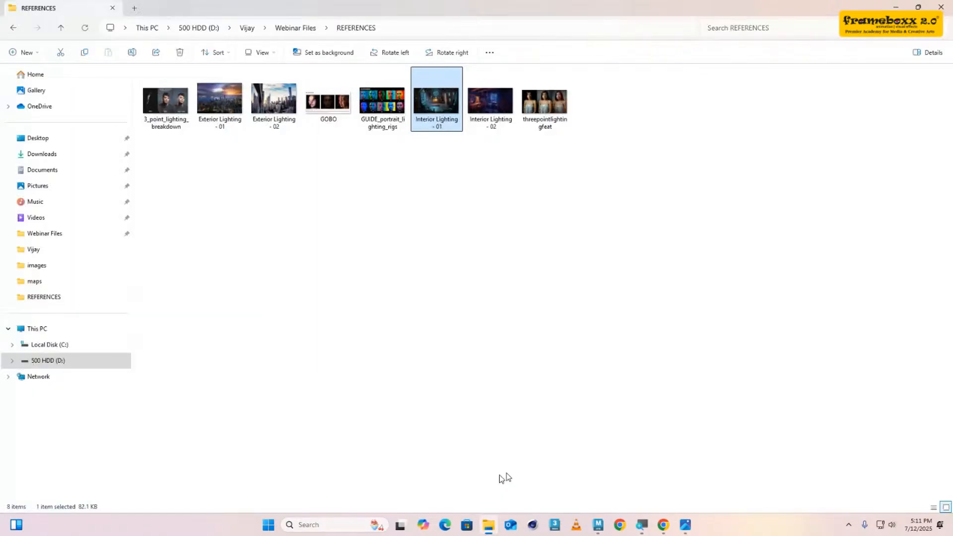
click(446, 237)
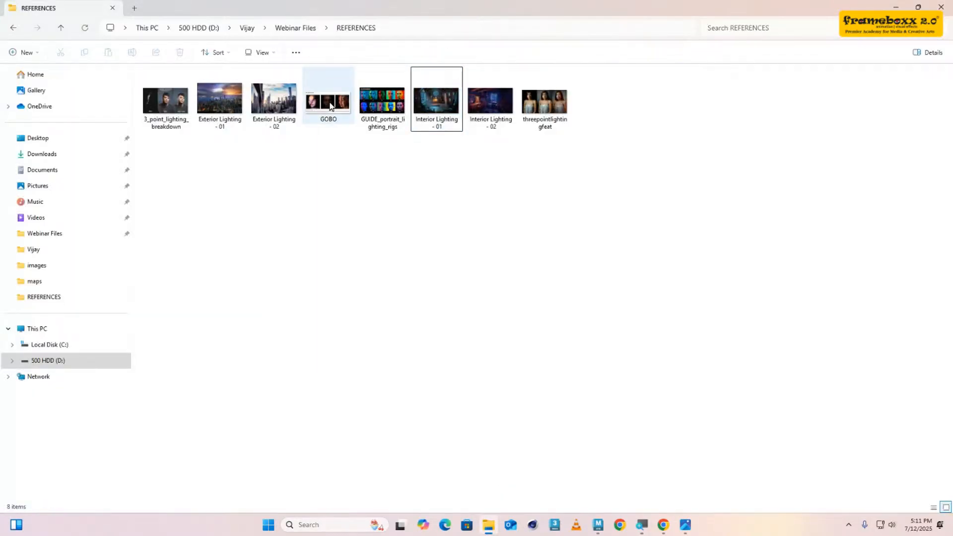
double_click(330, 105)
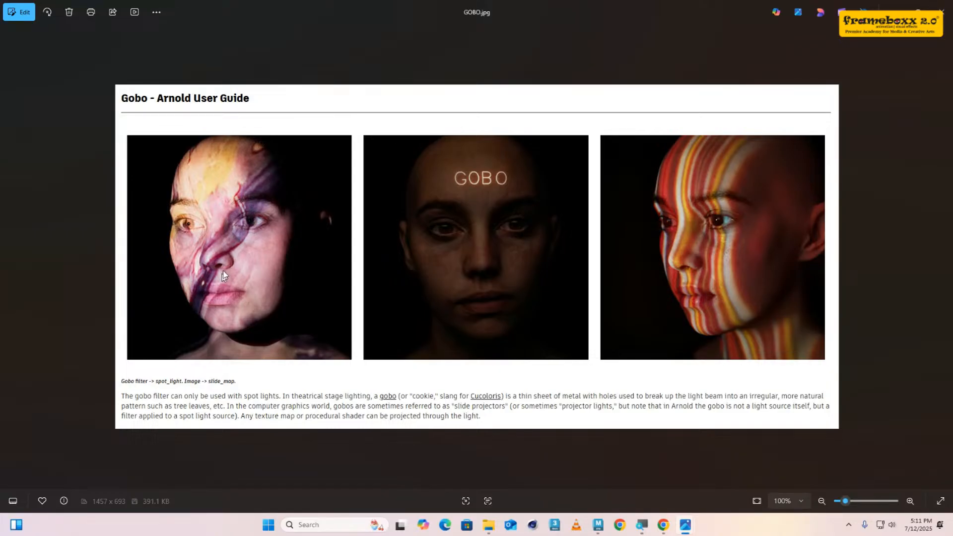
- Switch back to Maya, bring up the Arnold render view to review the last interior render, and minimize it
click(597, 527)
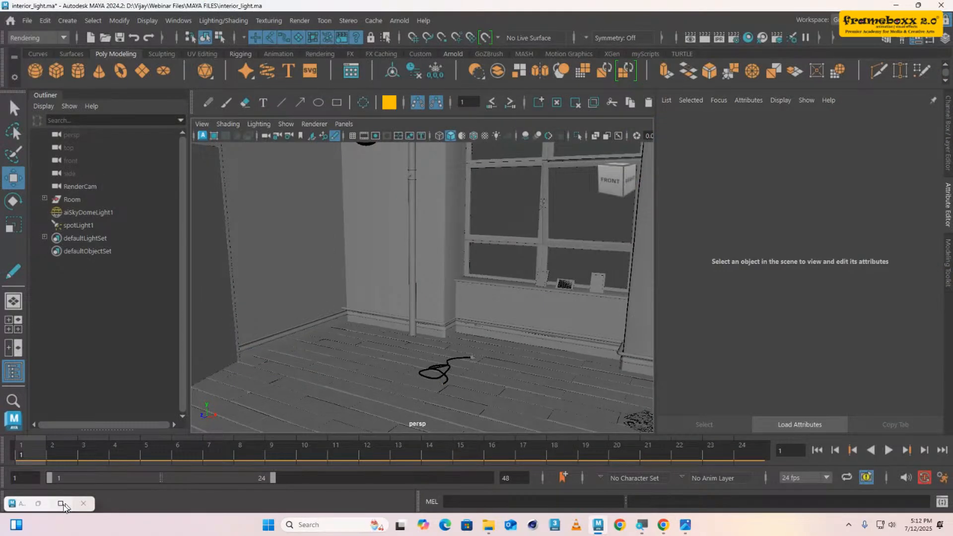
click(38, 503)
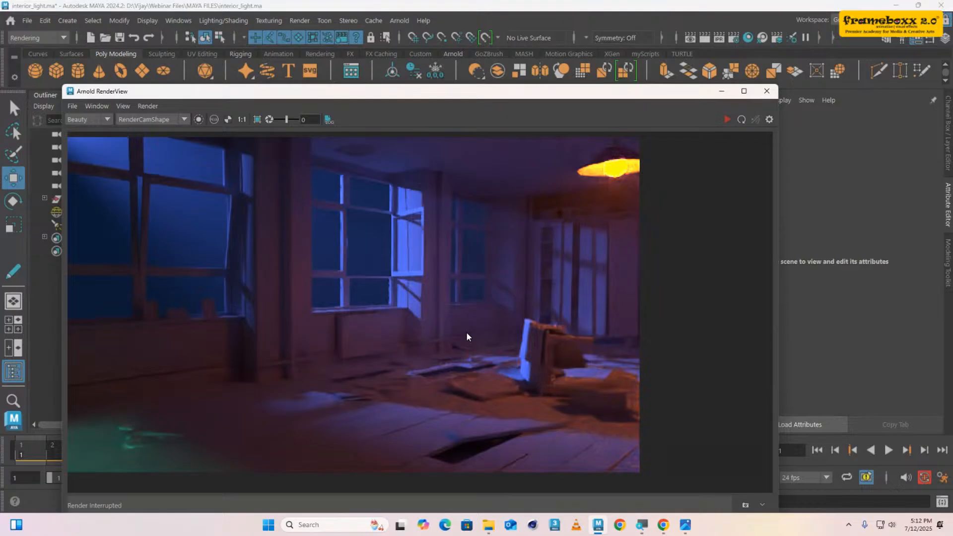
scroll(467, 337, down, 2)
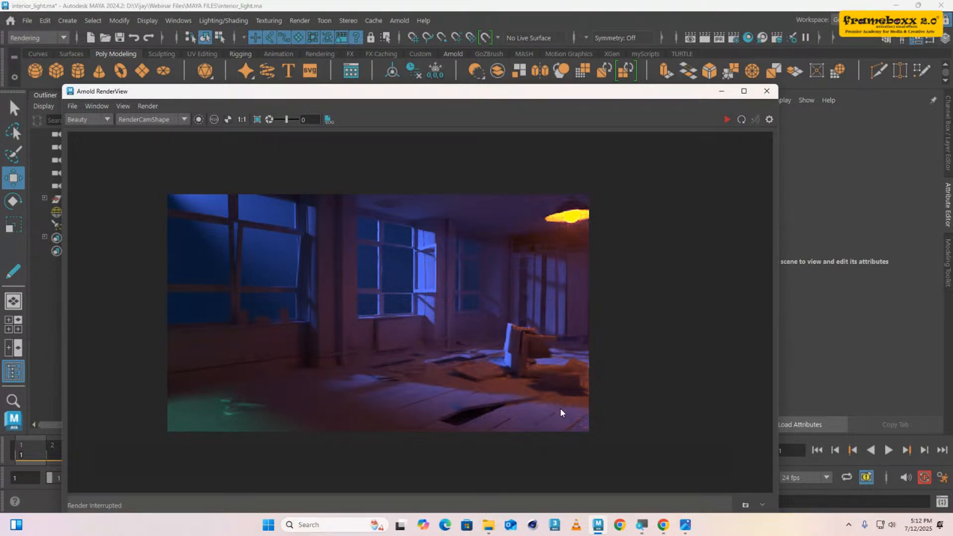
click(724, 96)
- Open gobo_v01.jpg from the GOBOS folder in Webinar Files and examine its tree branches up close
click(489, 525)
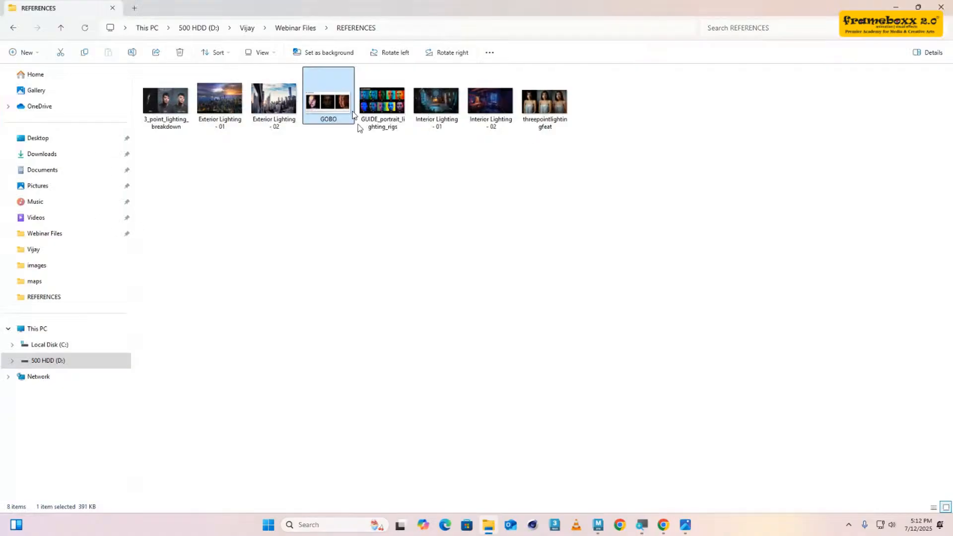
click(296, 28)
click(181, 90)
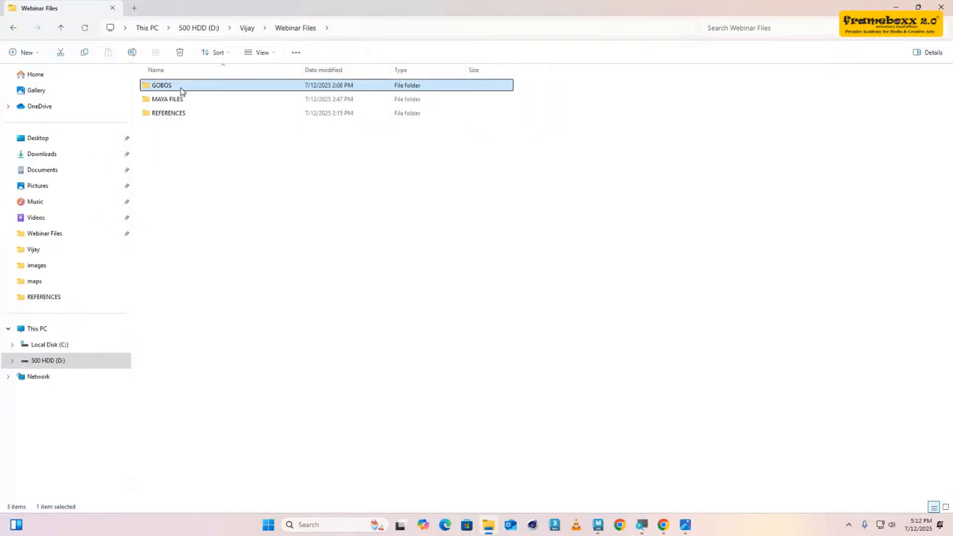
double_click(181, 91)
double_click(185, 100)
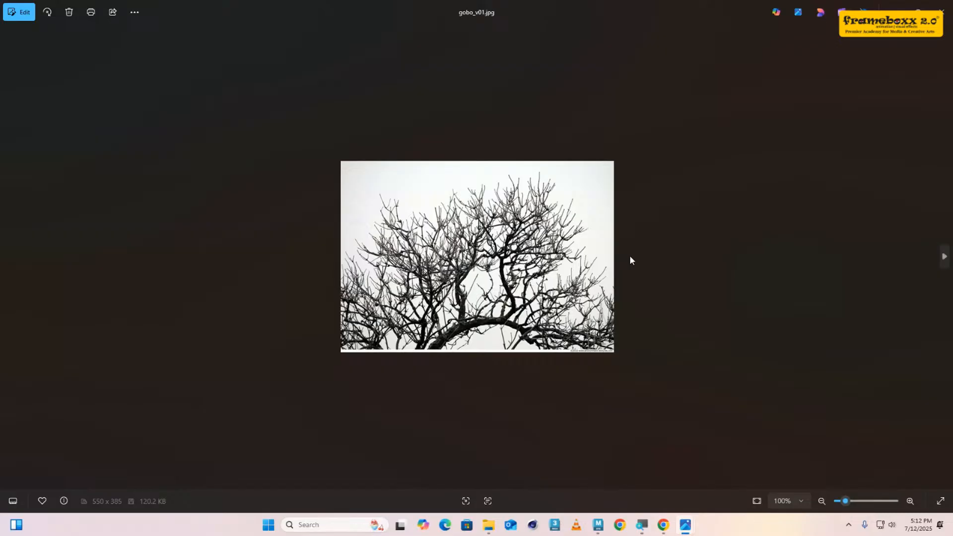
key(Right)
key(Left)
scroll(630, 255, up, 3)
scroll(597, 273, up, 2)
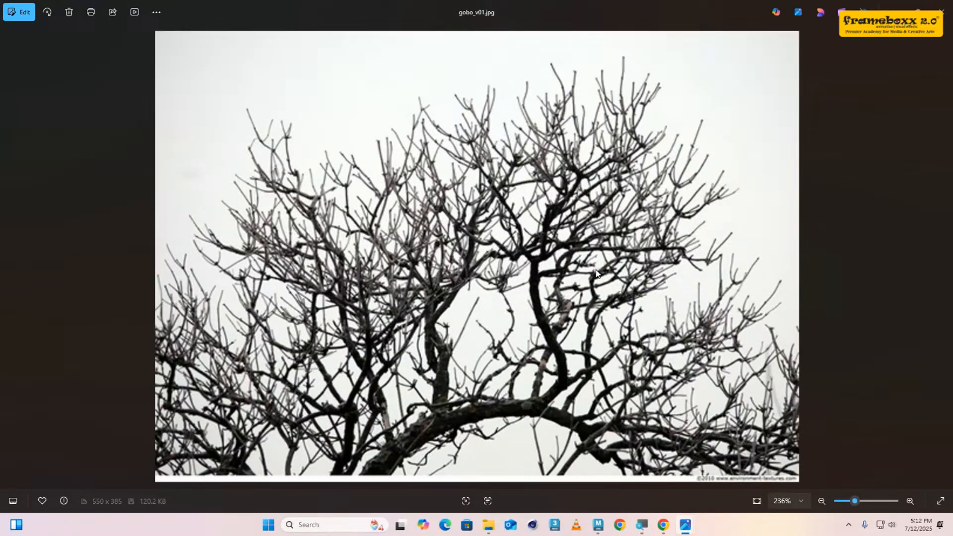
scroll(597, 273, down, 1)
scroll(597, 273, down, 3)
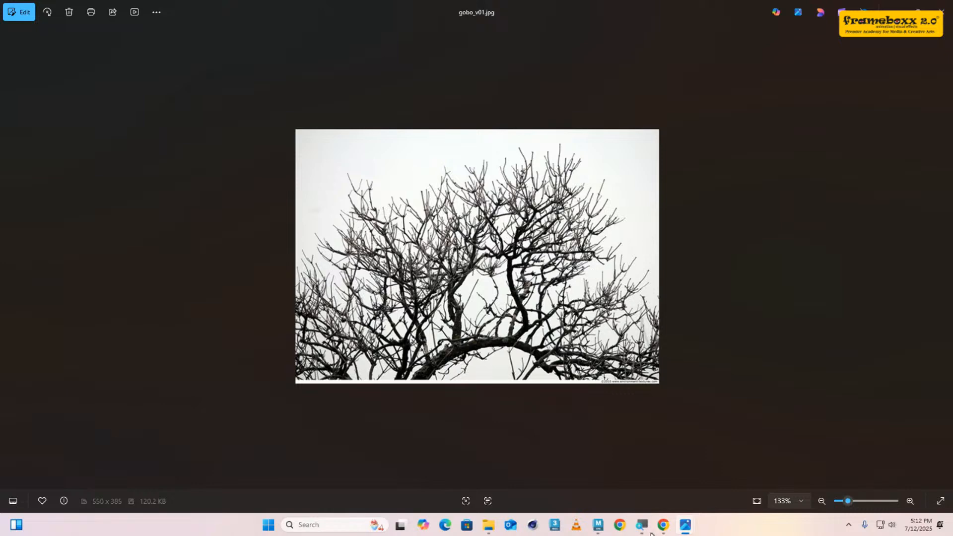
- Switch to Chrome, search Google Images for "light gobos" and browse the example patterns
mouse_move(663, 524)
click(609, 474)
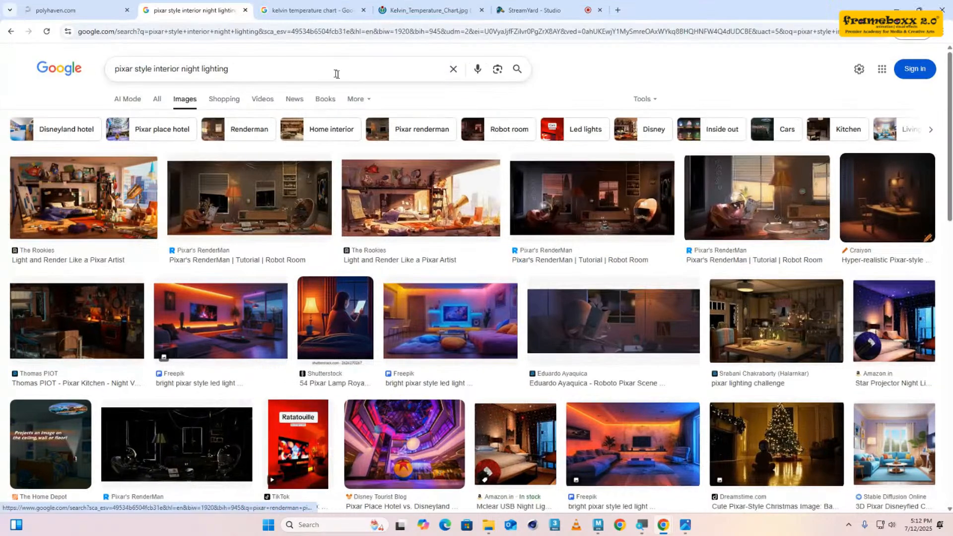
triple_click(334, 70)
text(light gobos)
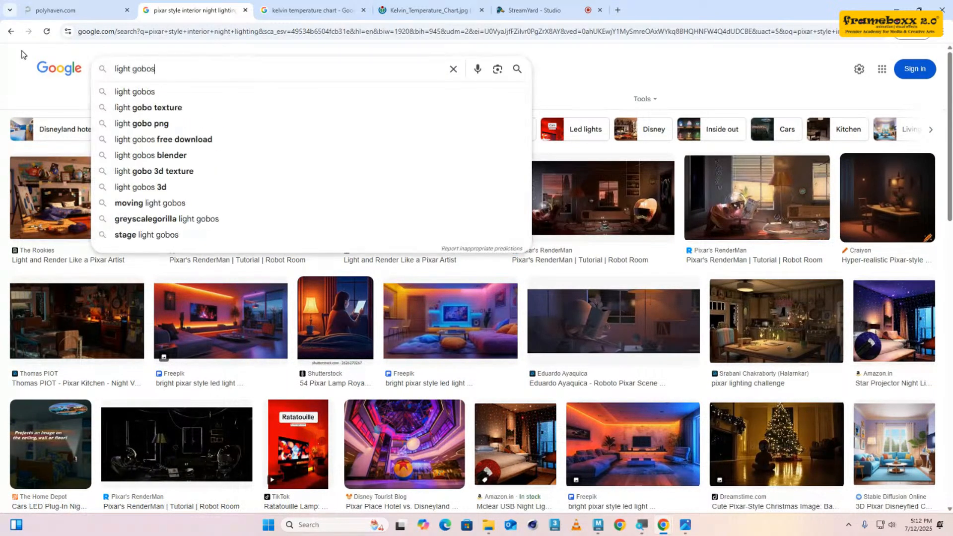
key(Return)
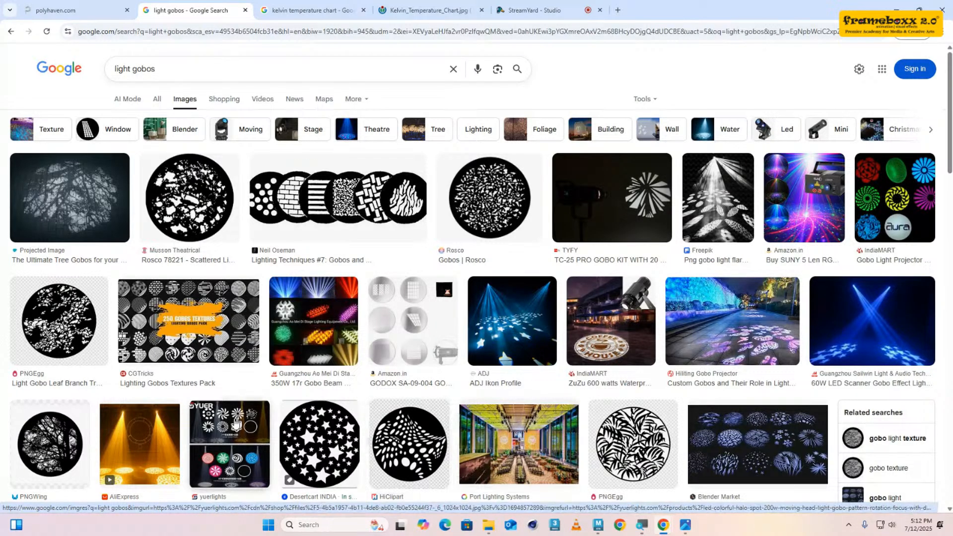
scroll(158, 463, down, 5)
scroll(158, 464, down, 3)
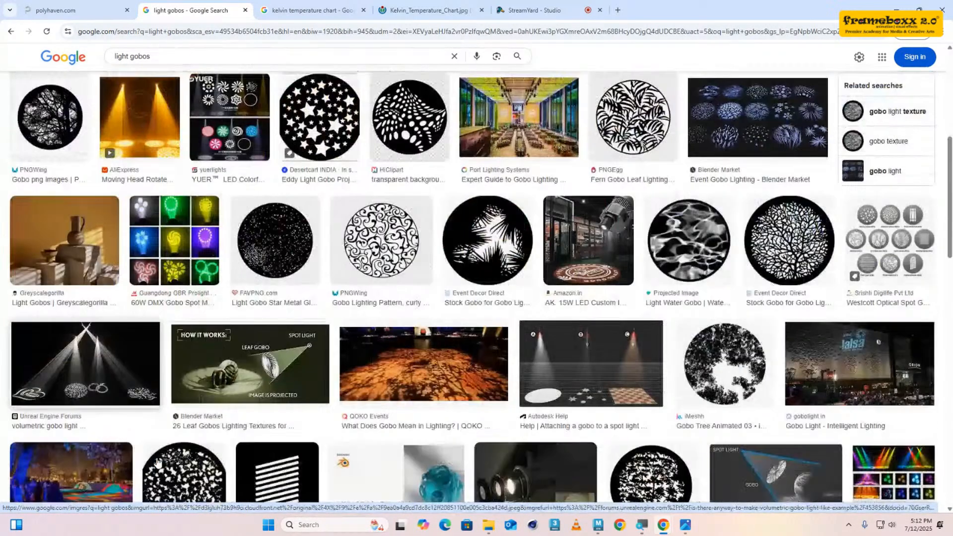
- Switch to File Explorer and view gobo_v01.jpg from the GOBOS folder once more, closing the image again
scroll(157, 459, up, 8)
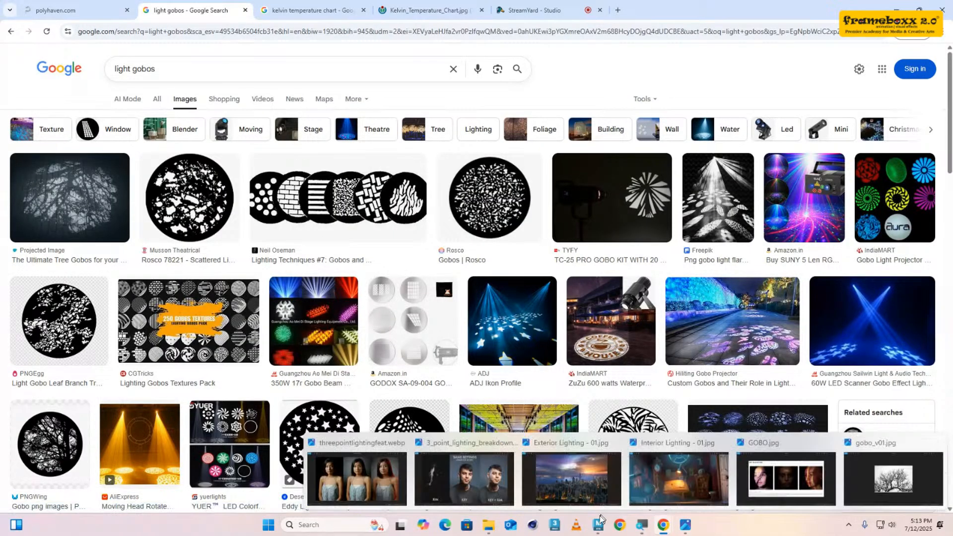
mouse_move(491, 529)
click(490, 478)
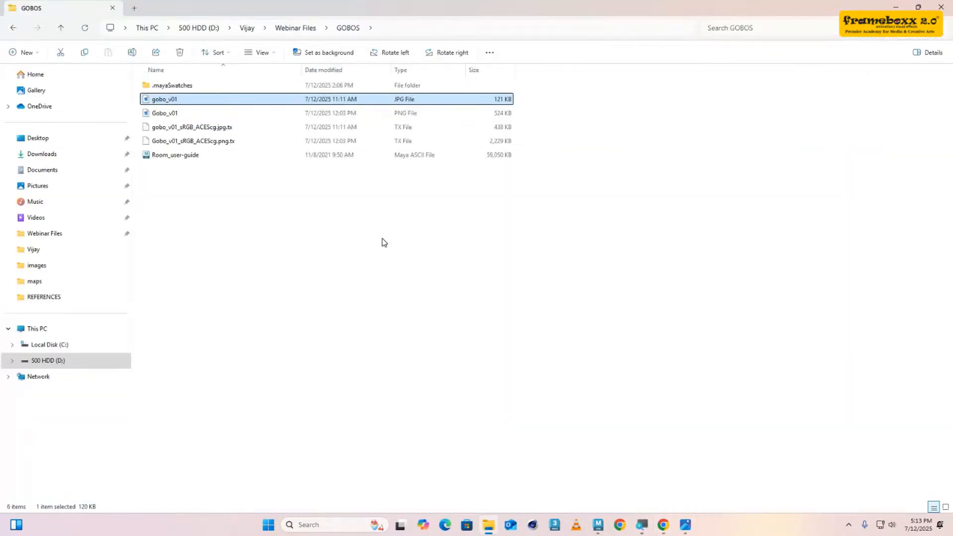
double_click(166, 100)
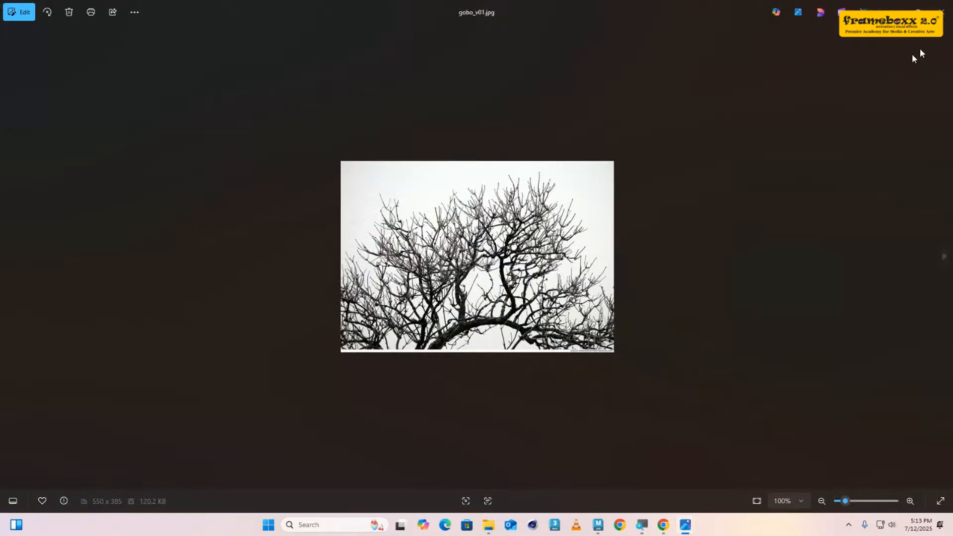
key(Escape)
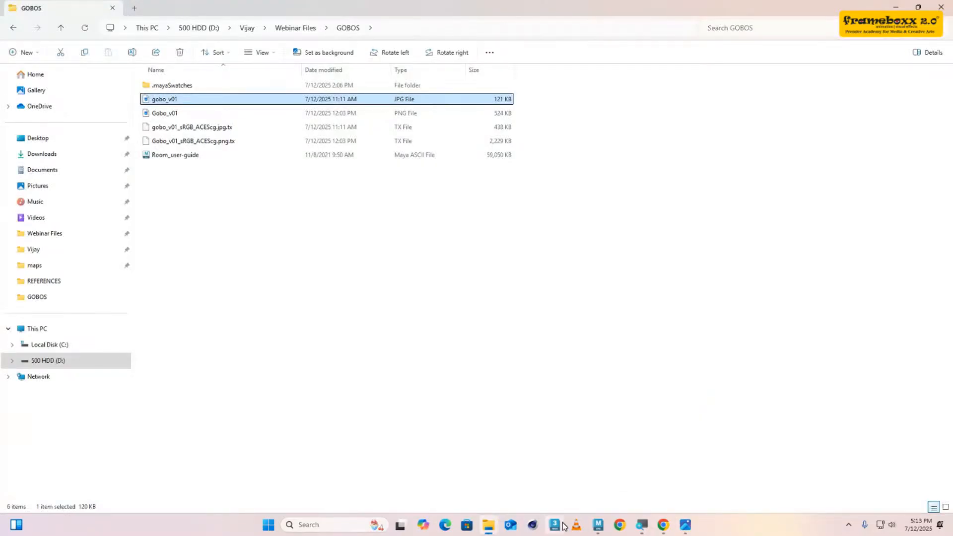
- Switch to Maya and add a Gobo light filter to spotLight1
mouse_move(597, 528)
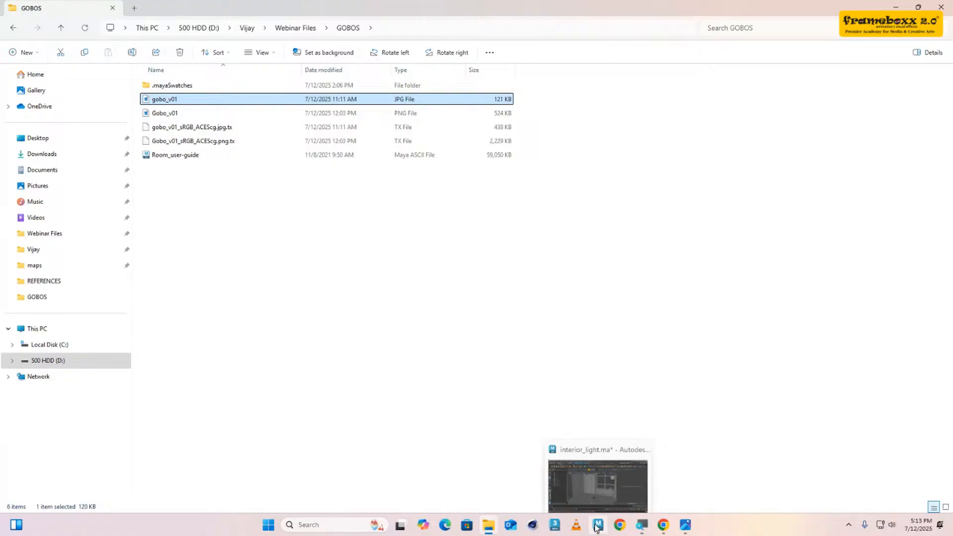
click(606, 478)
click(78, 225)
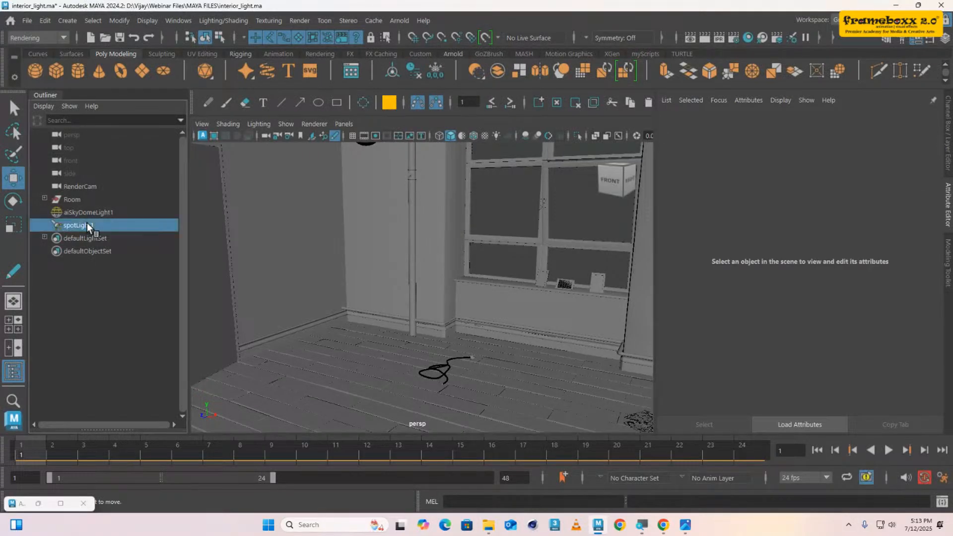
scroll(524, 330, down, 10)
alt+drag(384, 286, 475, 296)
scroll(710, 273, down, 3)
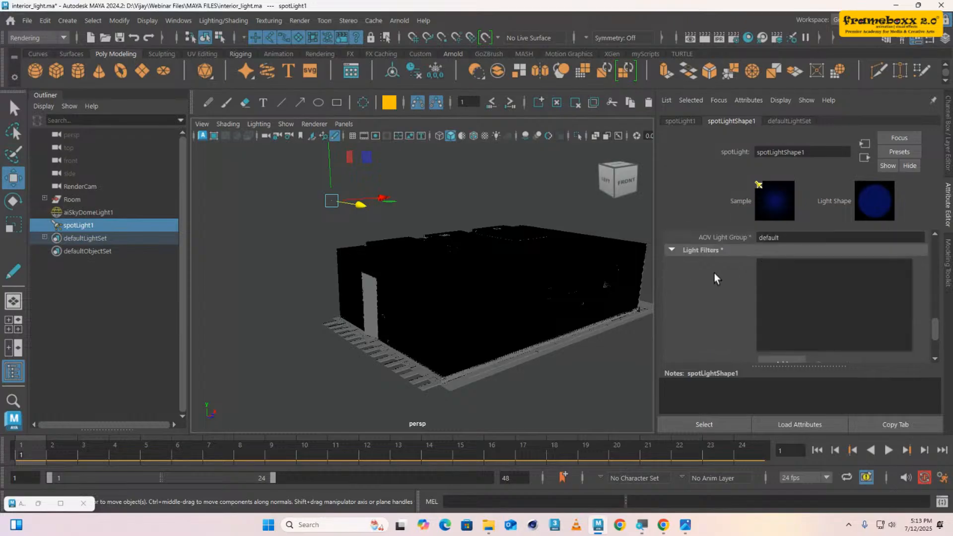
scroll(706, 253, down, 2)
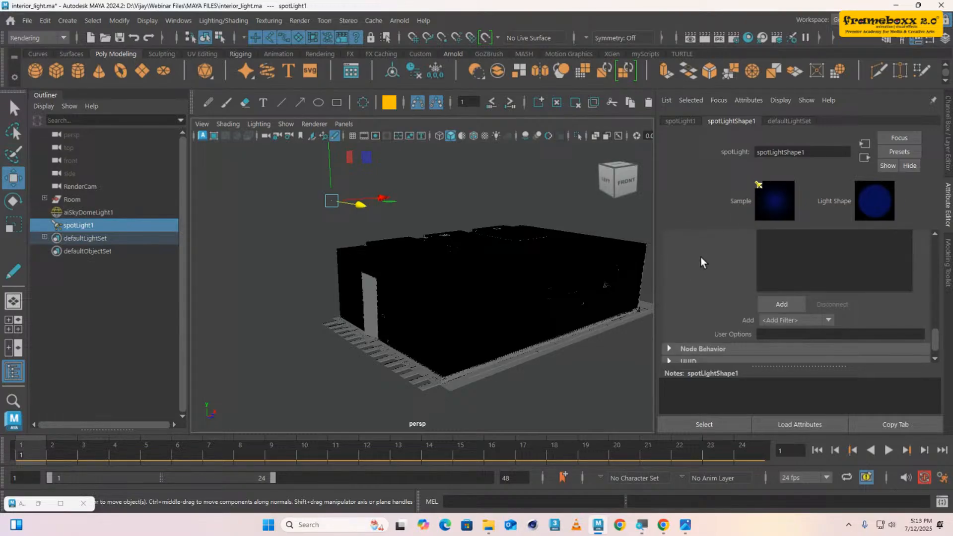
click(786, 307)
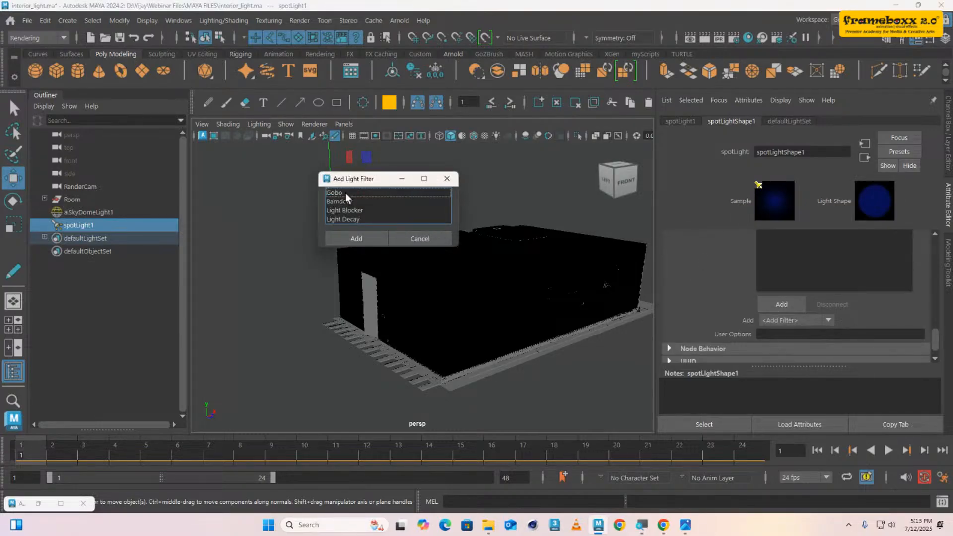
click(342, 193)
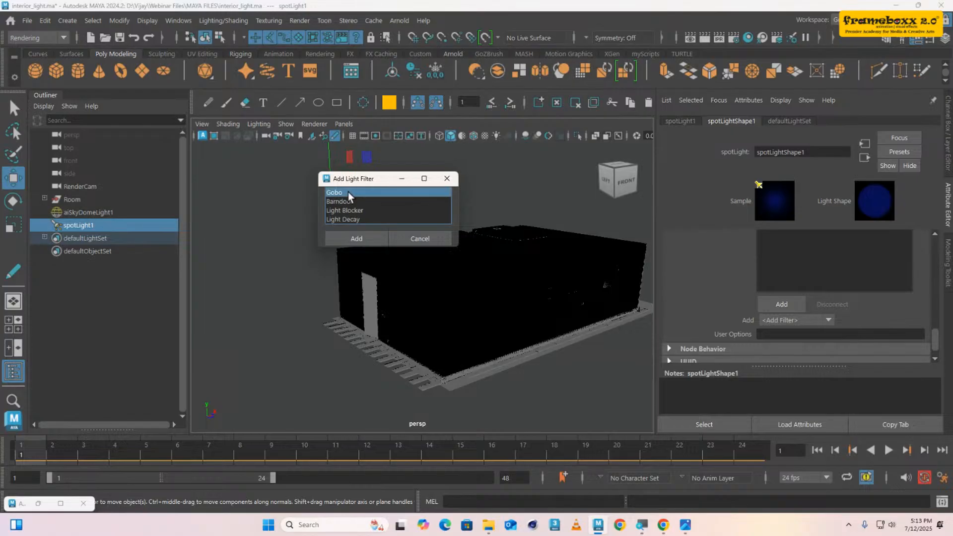
click(351, 239)
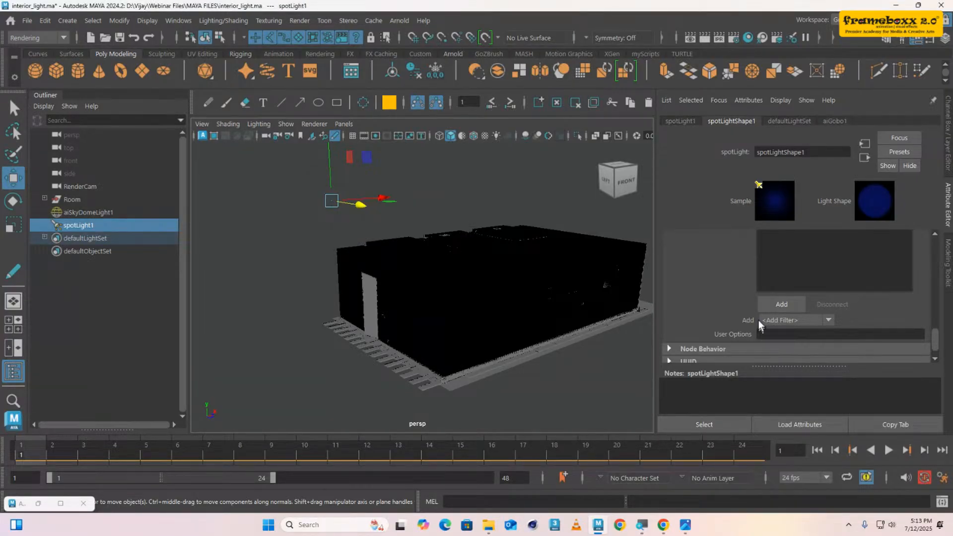
- Open the spot light's gobo filter attributes, bring up the Arnold render view beside them, and connect a File texture to Slide Map
click(771, 264)
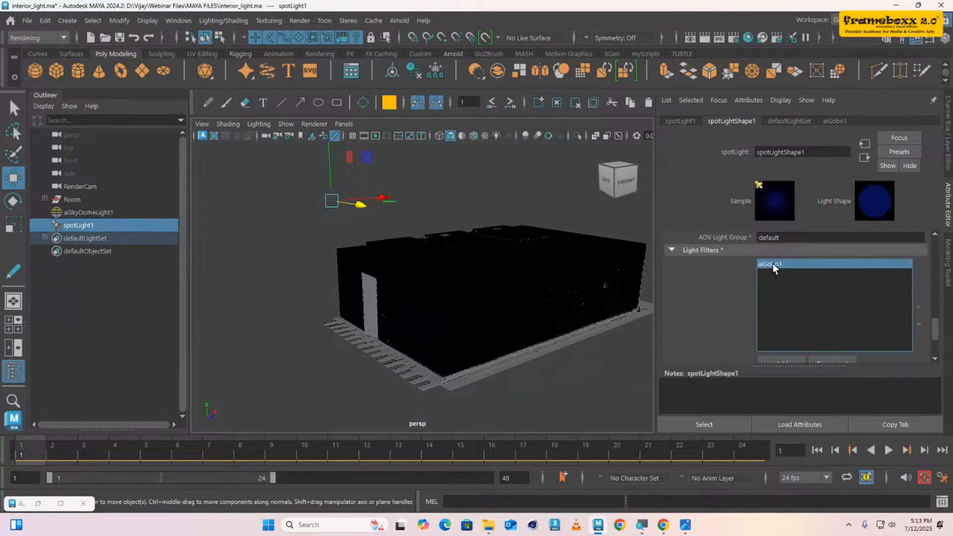
double_click(773, 267)
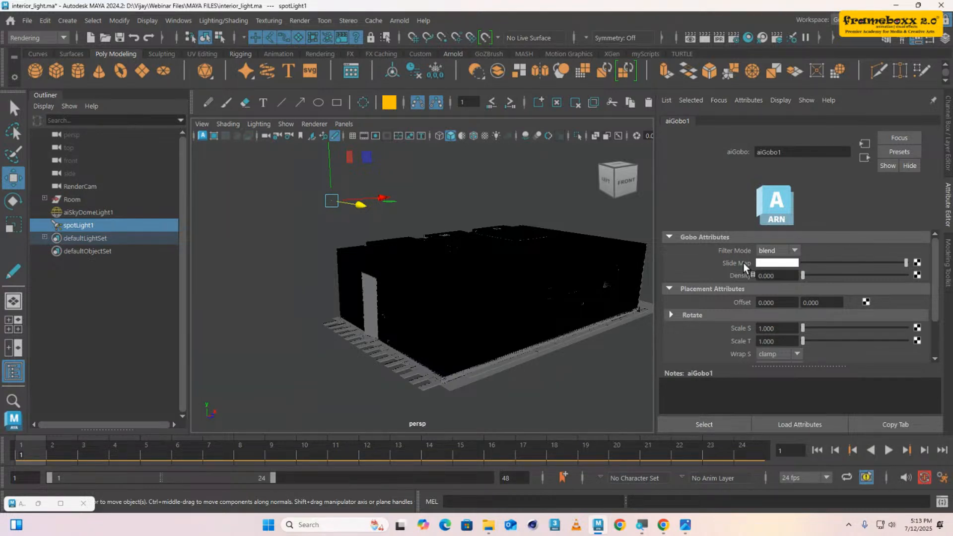
click(38, 504)
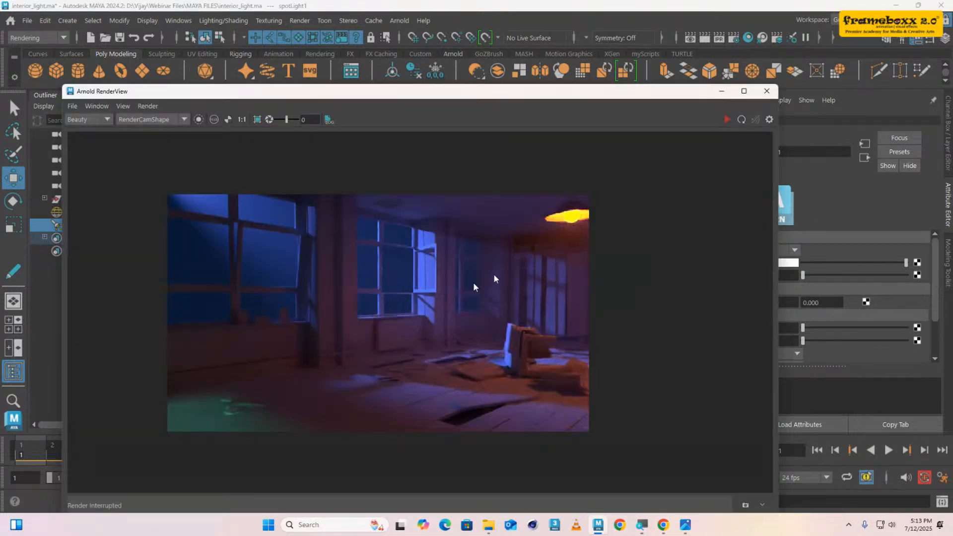
drag(598, 97, 466, 96)
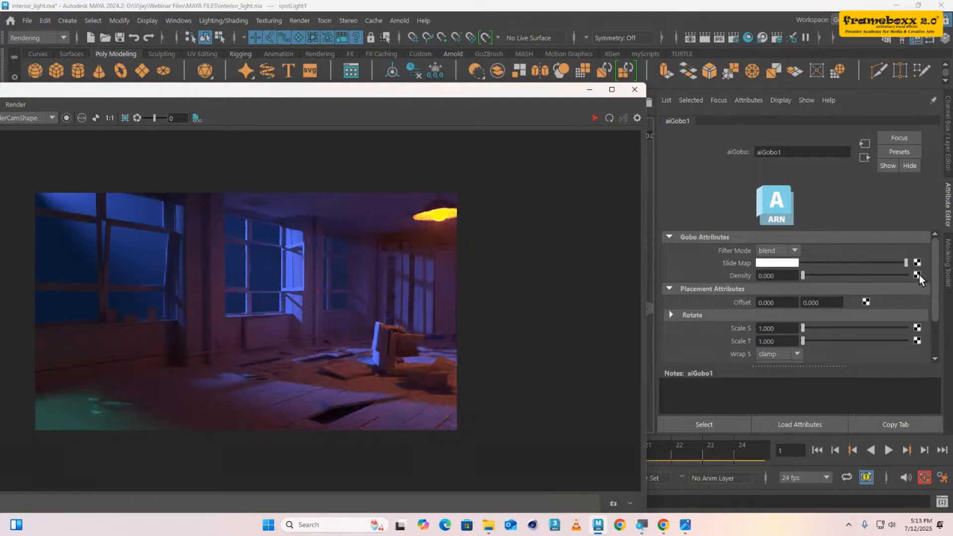
click(917, 263)
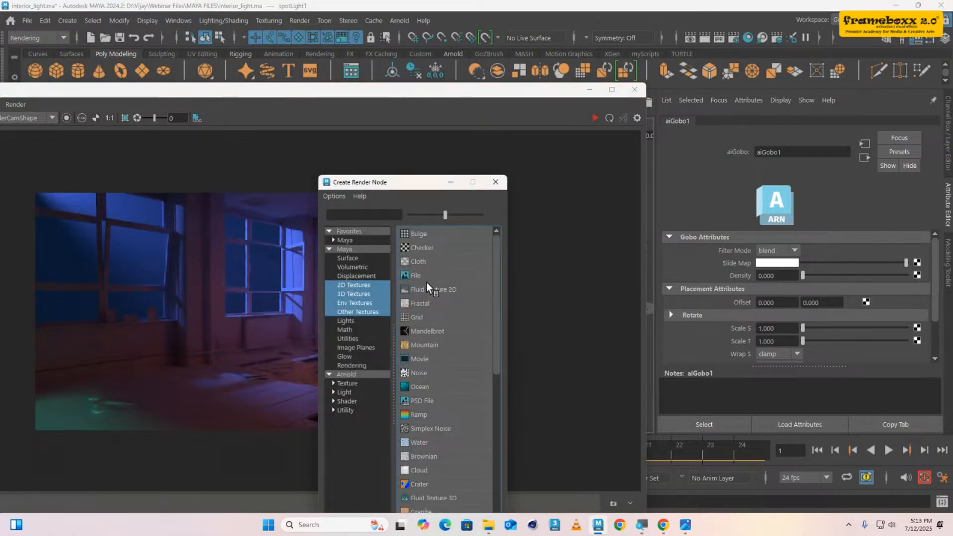
click(416, 276)
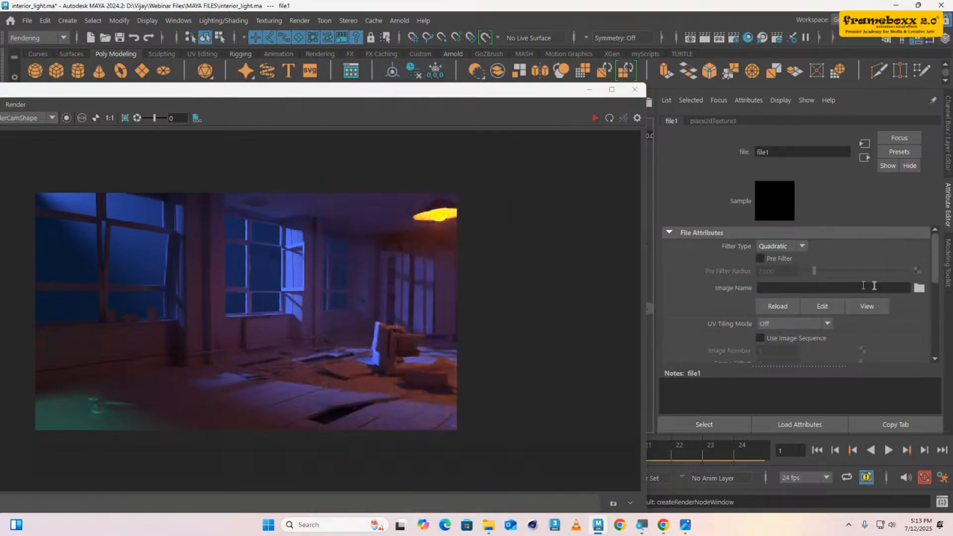
- Load gobo_v01.jpg from the Webinar Files GOBOS folder as the file texture's image
click(920, 288)
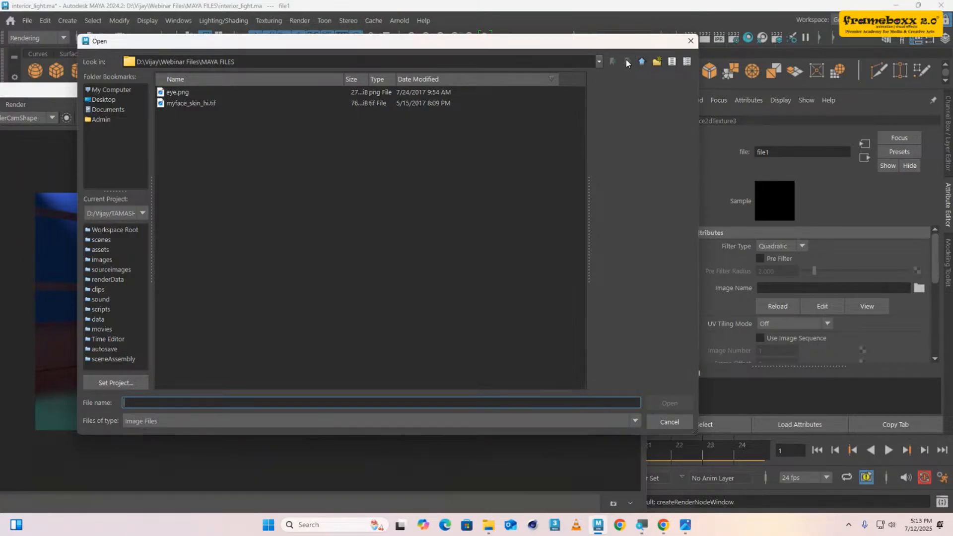
click(642, 61)
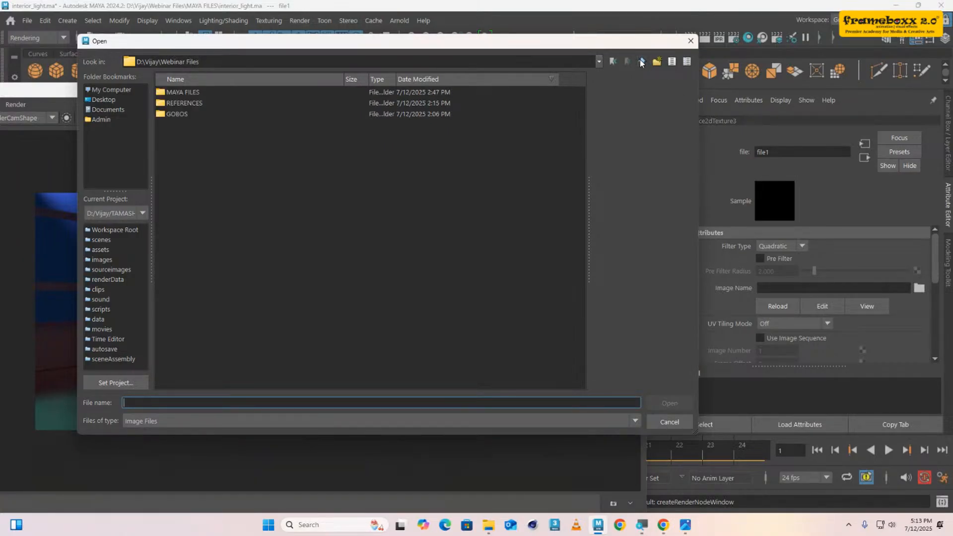
double_click(184, 115)
click(191, 96)
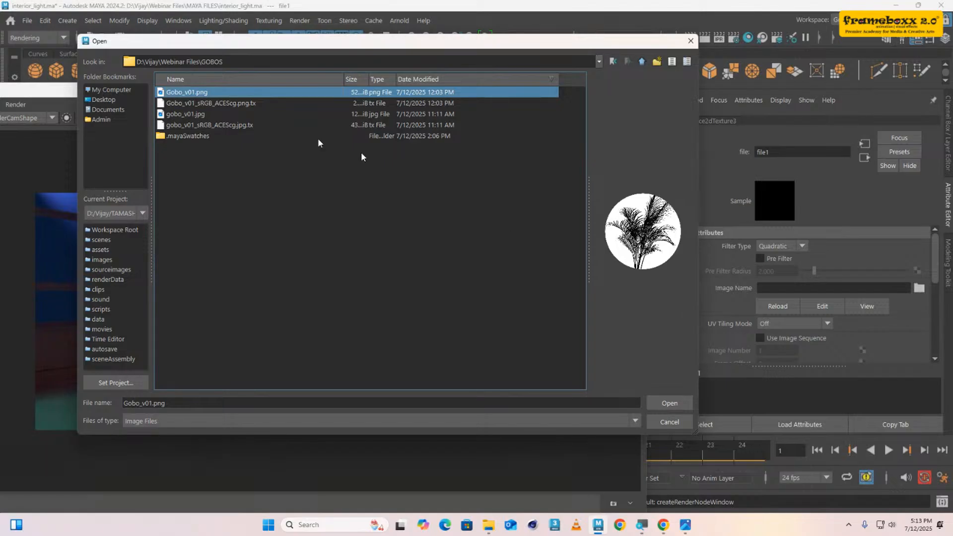
click(187, 115)
click(670, 403)
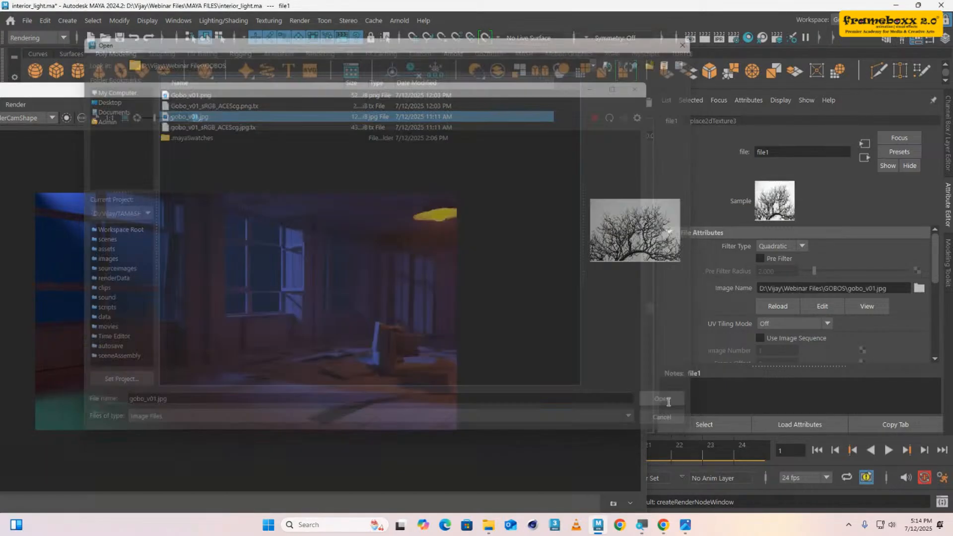
- Return to the gobo filter's attributes, start the Arnold render, and examine the branch shadows around the windows
click(866, 158)
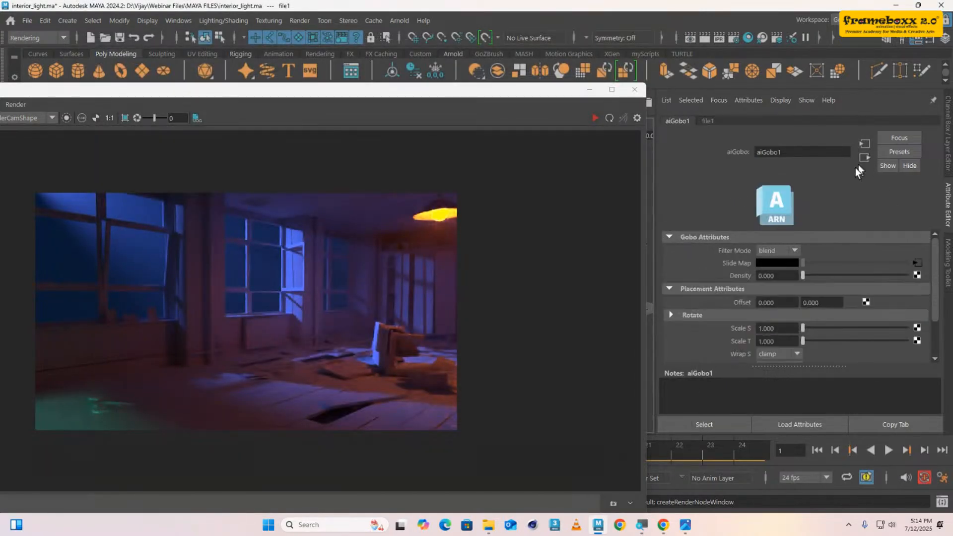
click(596, 120)
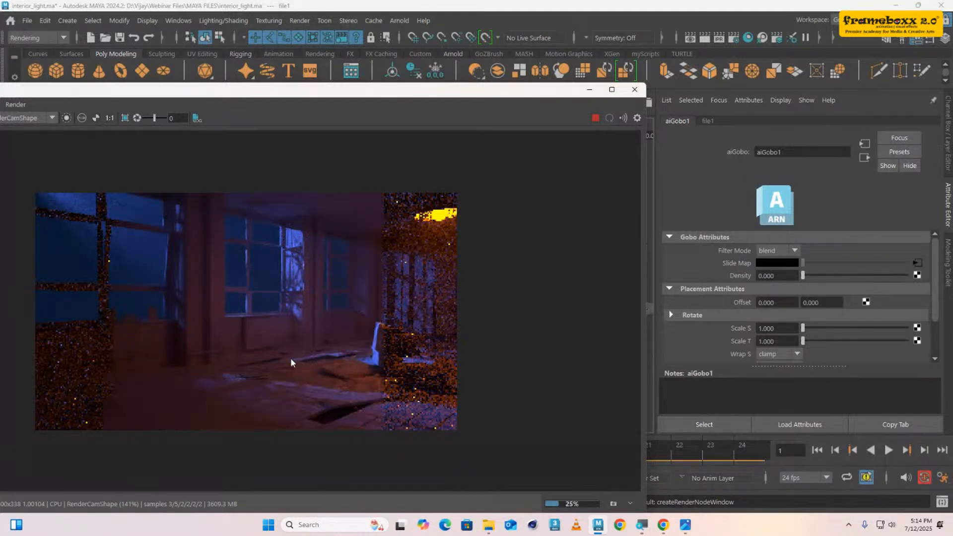
scroll(291, 359, up, 2)
scroll(304, 230, down, 2)
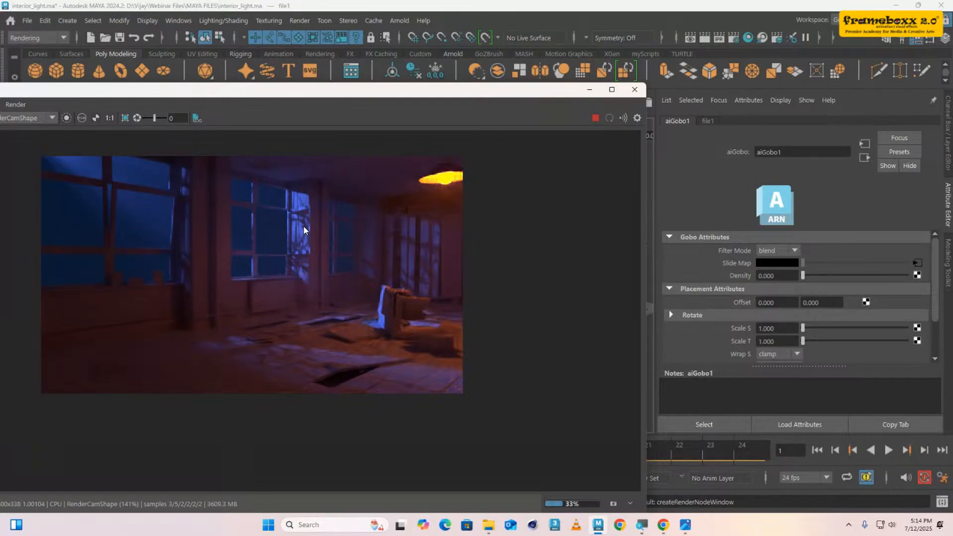
drag(323, 91, 366, 82)
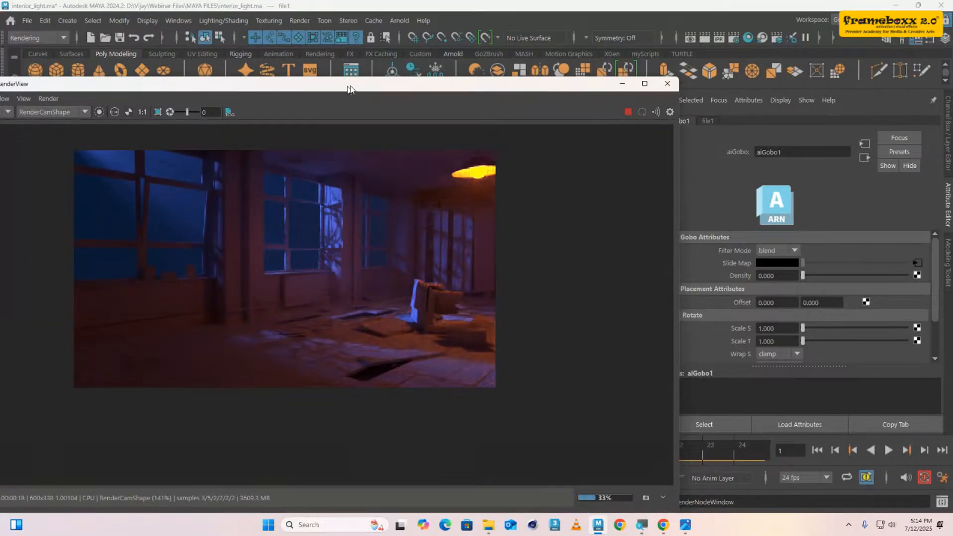
click(153, 109)
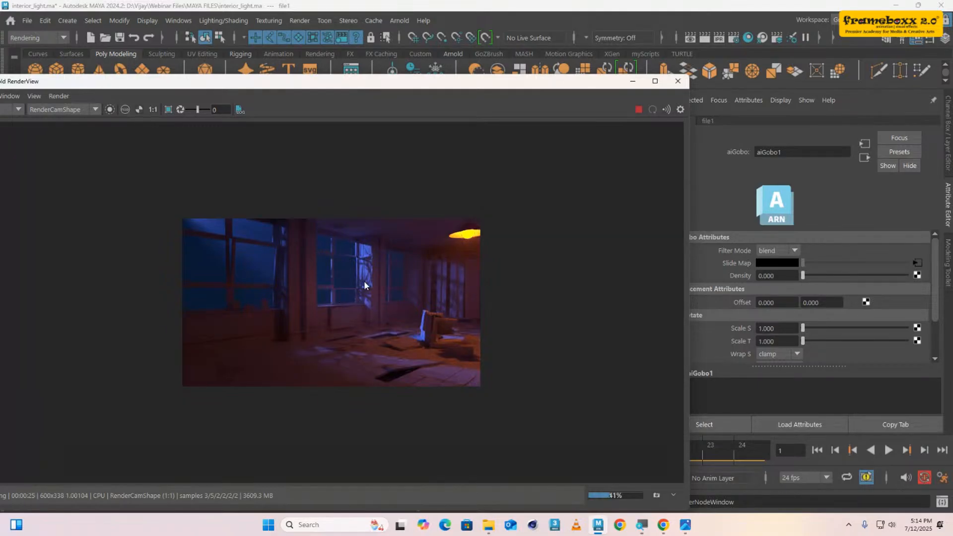
scroll(365, 281, up, 3)
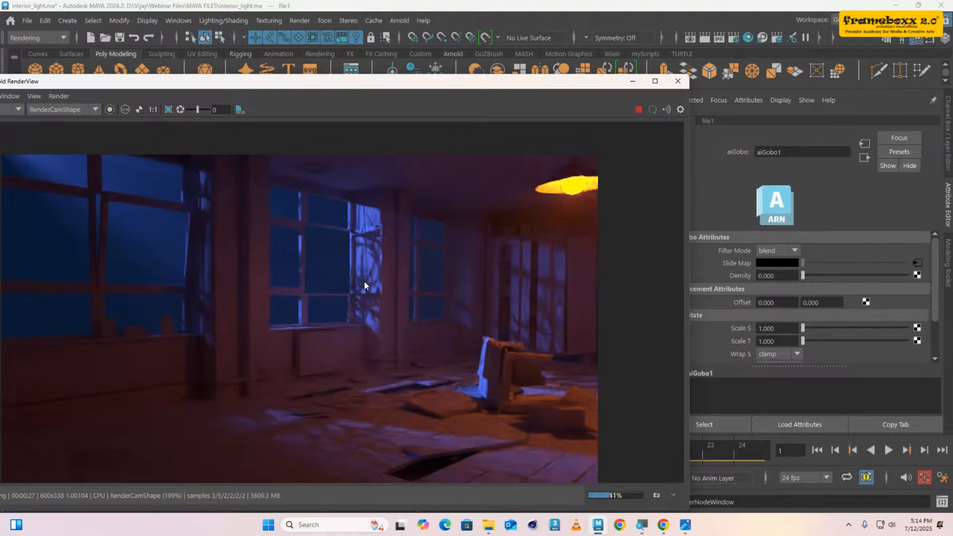
scroll(364, 281, down, 1)
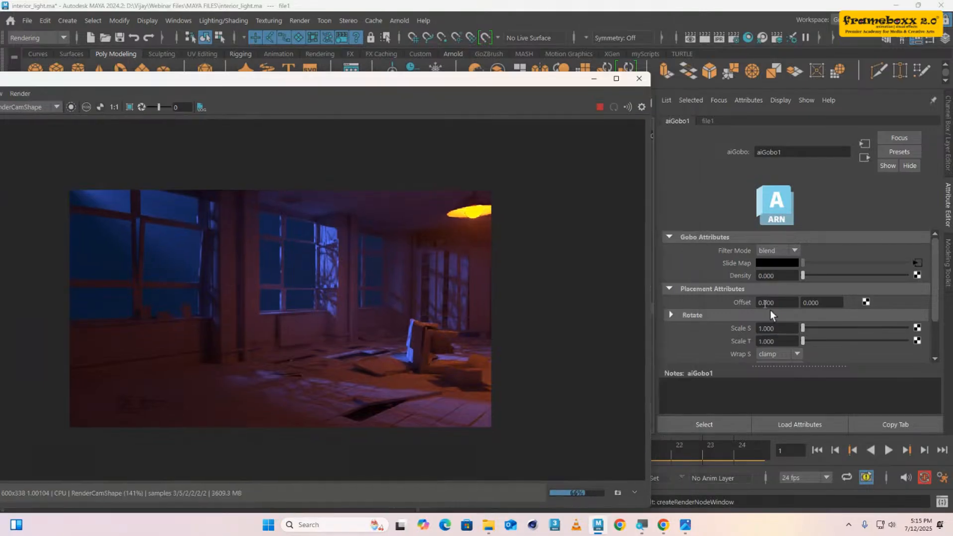
- Set the gobo filter's Scale S and Scale T to 2
drag(778, 329, 744, 324)
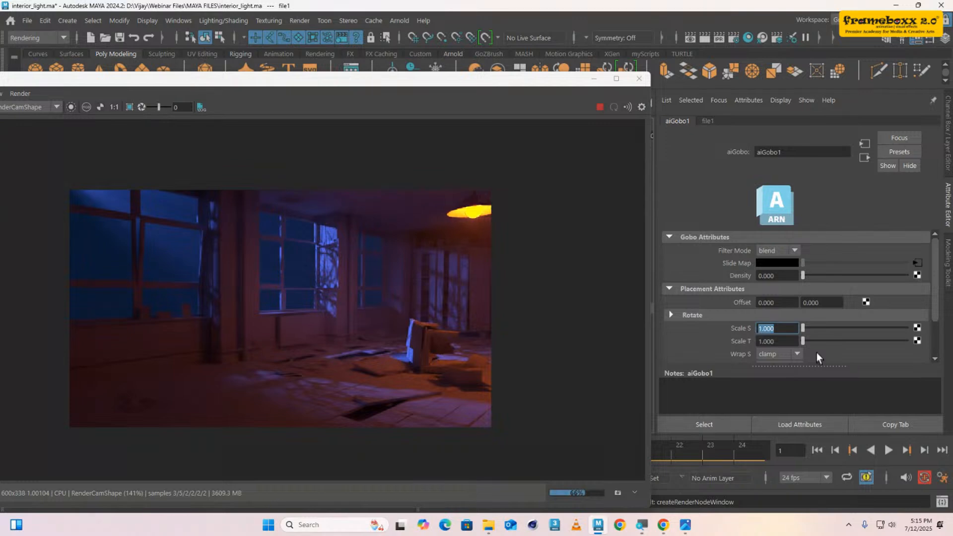
scroll(817, 353, down, 1)
text(2)
key(Return)
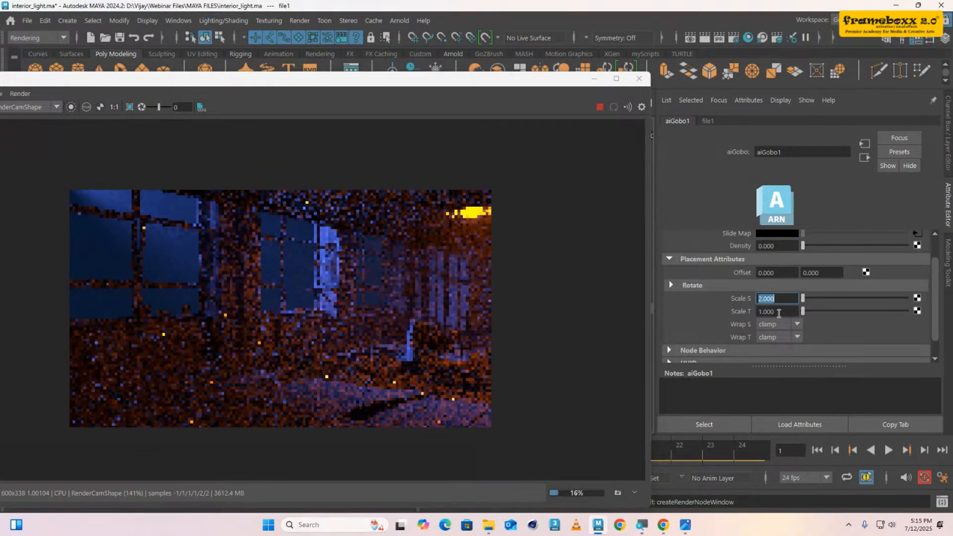
drag(779, 312, 752, 313)
text(2)
key(Return)
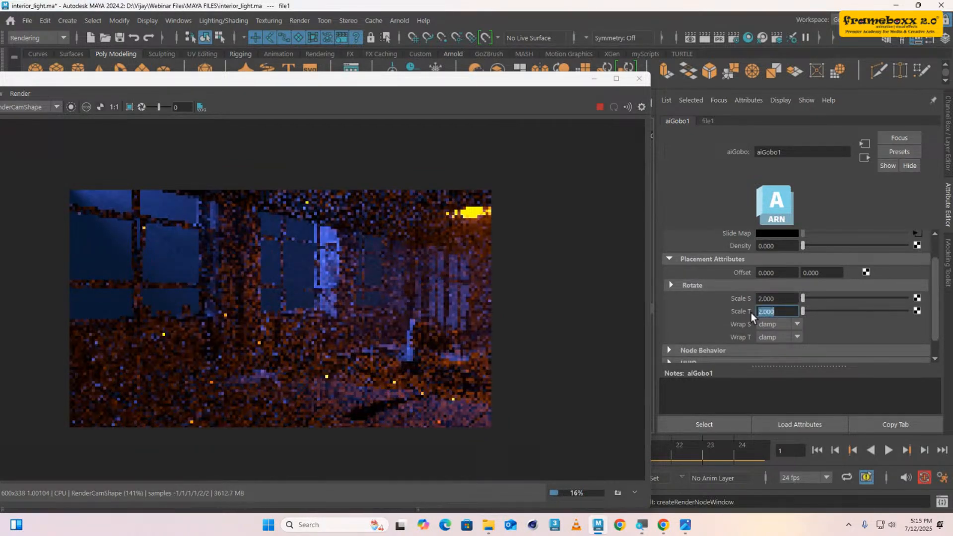
- Reset the gobo filter's Scale S and Scale T to 1, keeping Density at 0
text(1)
drag(790, 298, 752, 313)
text(1)
key(Return)
scroll(843, 321, up, 1)
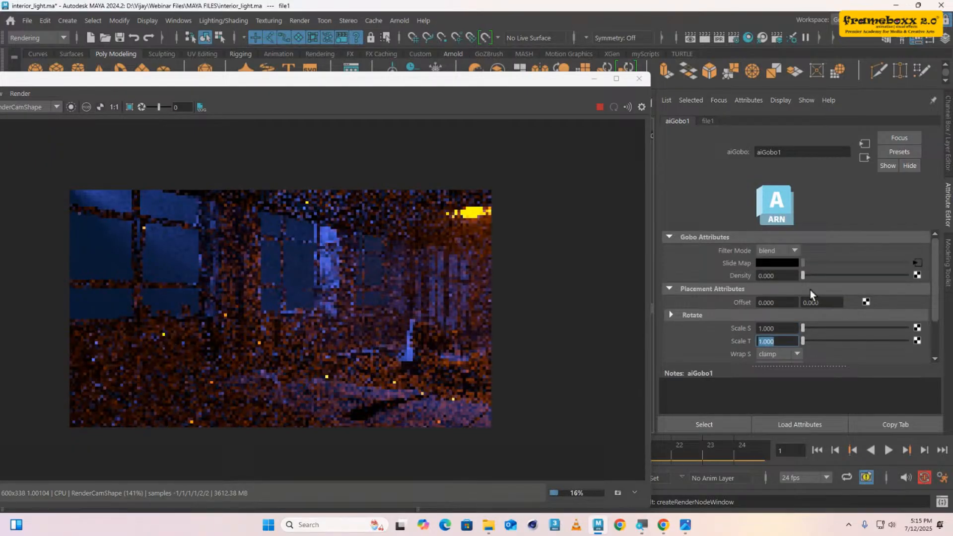
mouse_move(806, 277)
mouse_down()
mouse_move(854, 276)
mouse_move(789, 276)
mouse_up()
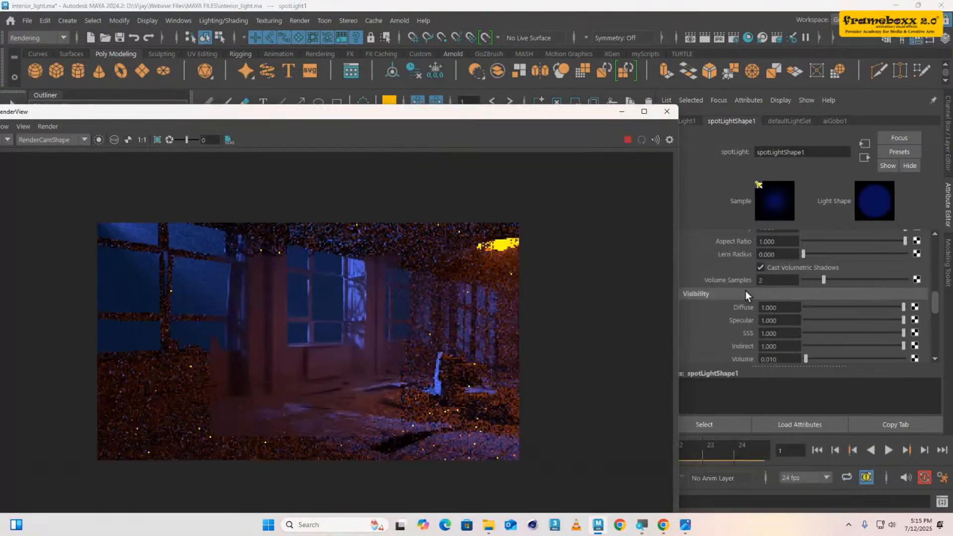
- Set the blue spot light's Arnold Exposure to 28
scroll(746, 291, down, 2)
scroll(745, 291, up, 1)
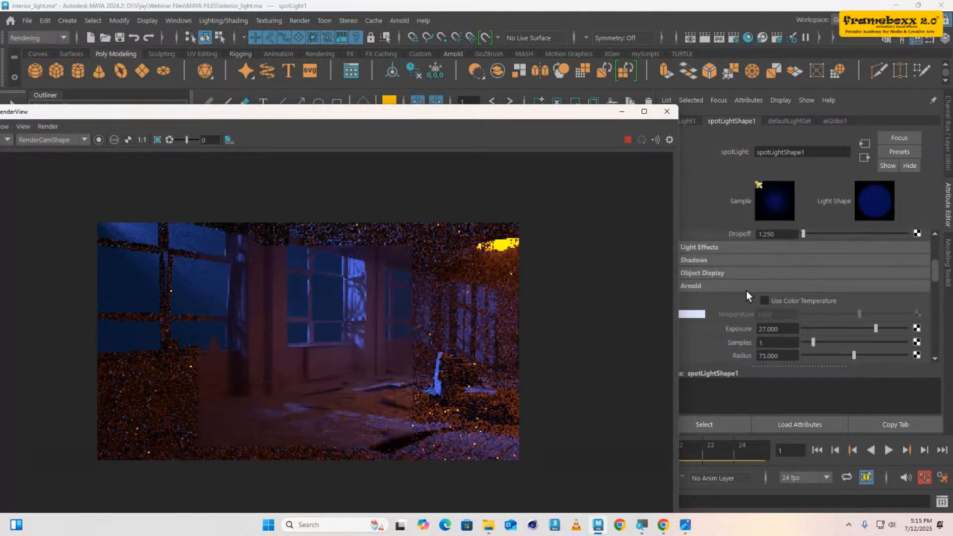
scroll(746, 291, up, 3)
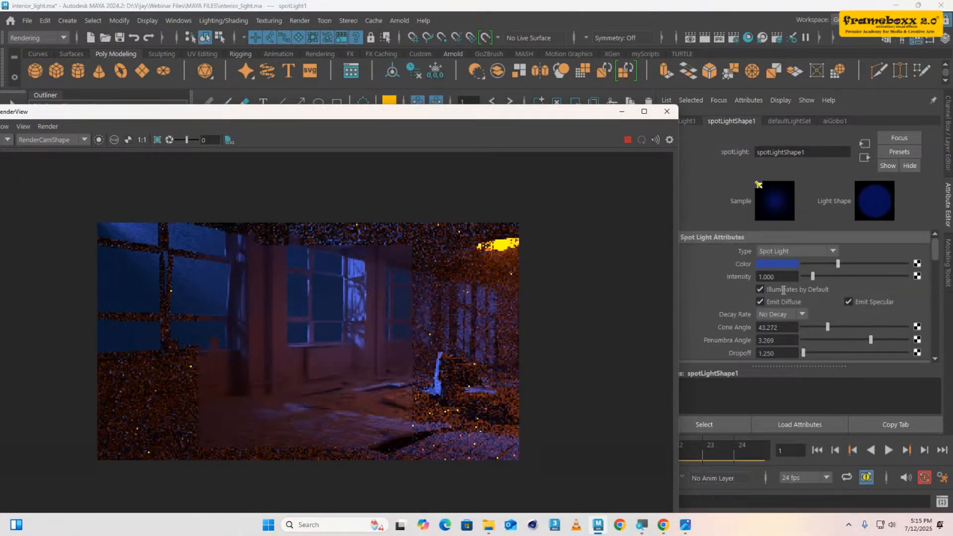
scroll(784, 291, down, 4)
double_click(785, 271)
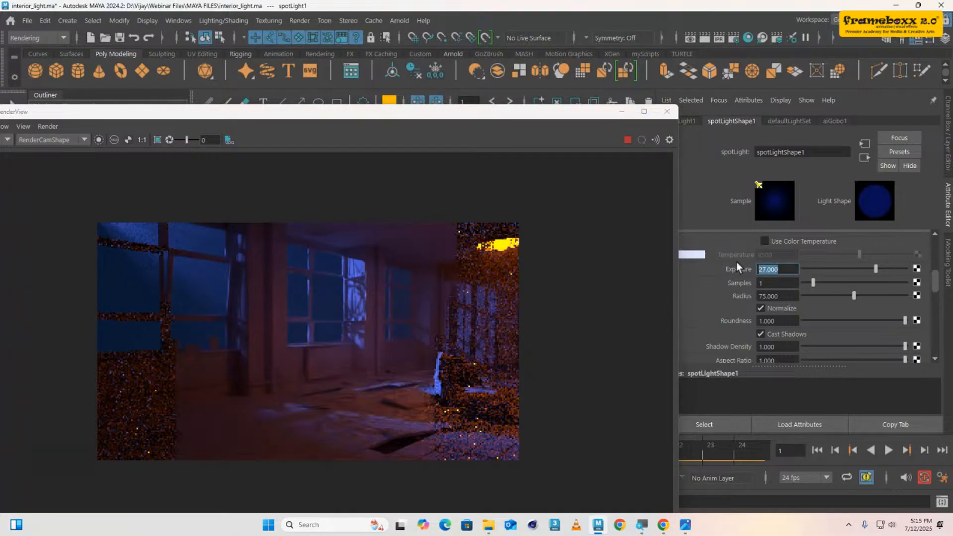
text(28)
key(Return)
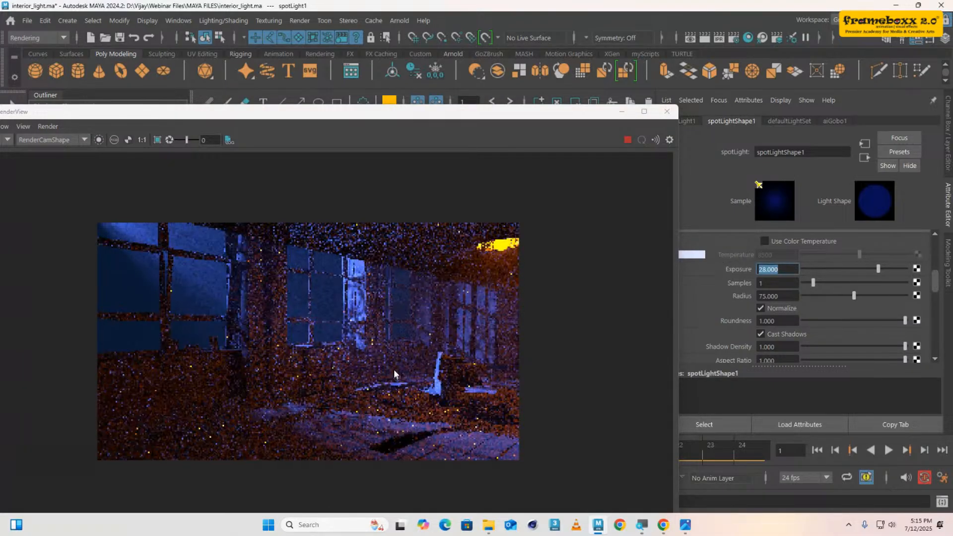
- Examine the updated interior render, stop it and close the render view
drag(422, 114, 425, 55)
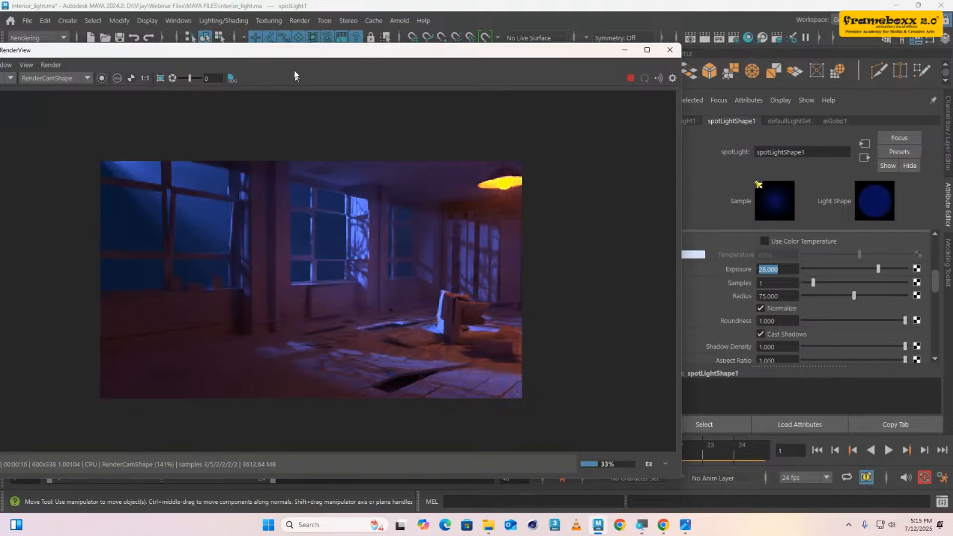
drag(294, 50, 386, 48)
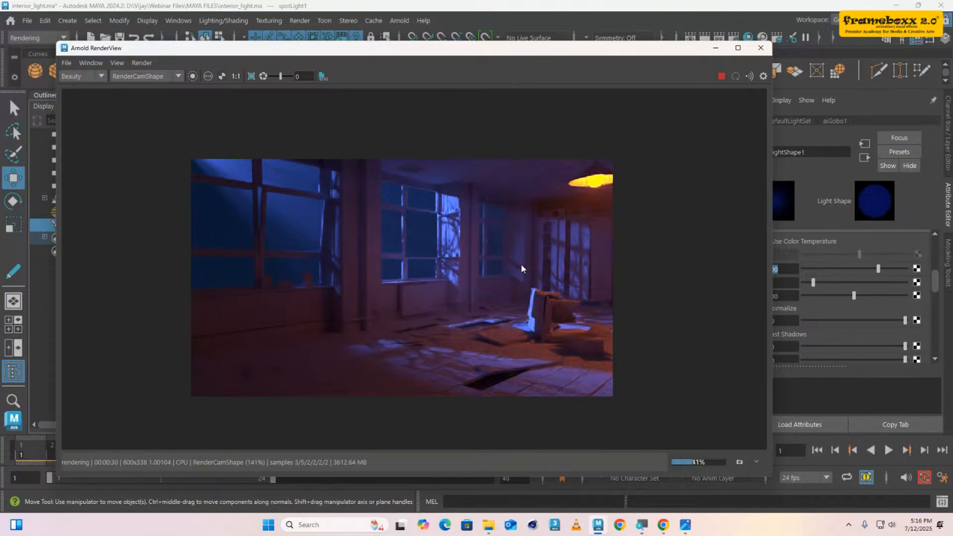
scroll(445, 249, down, 1)
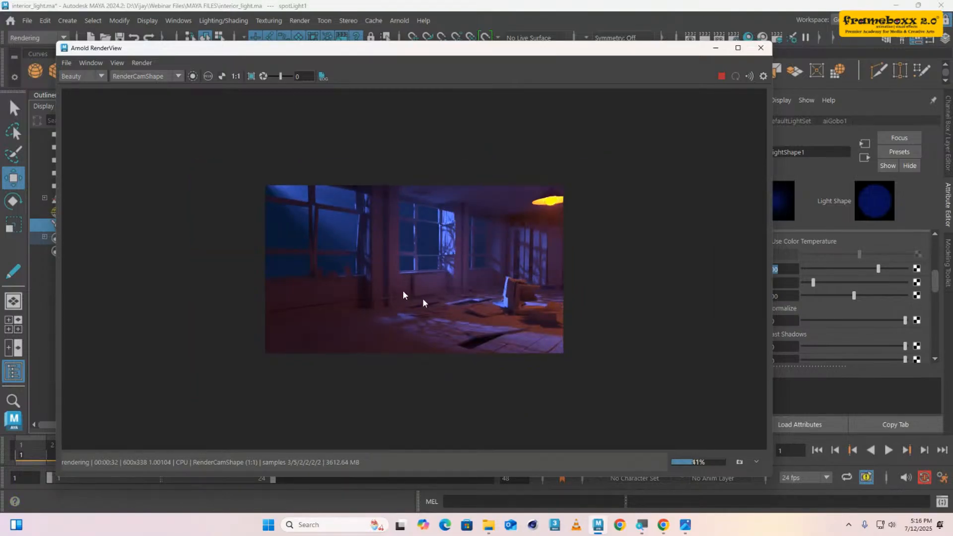
click(722, 76)
click(761, 48)
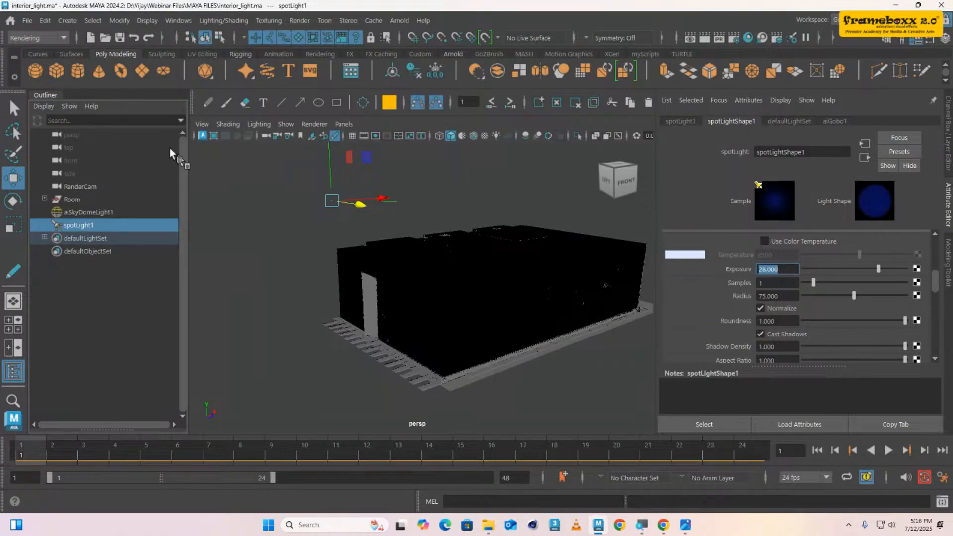
- Open the recent scene Main_Scene.ma from the Webinar Files MAYA FILES folder
click(27, 21)
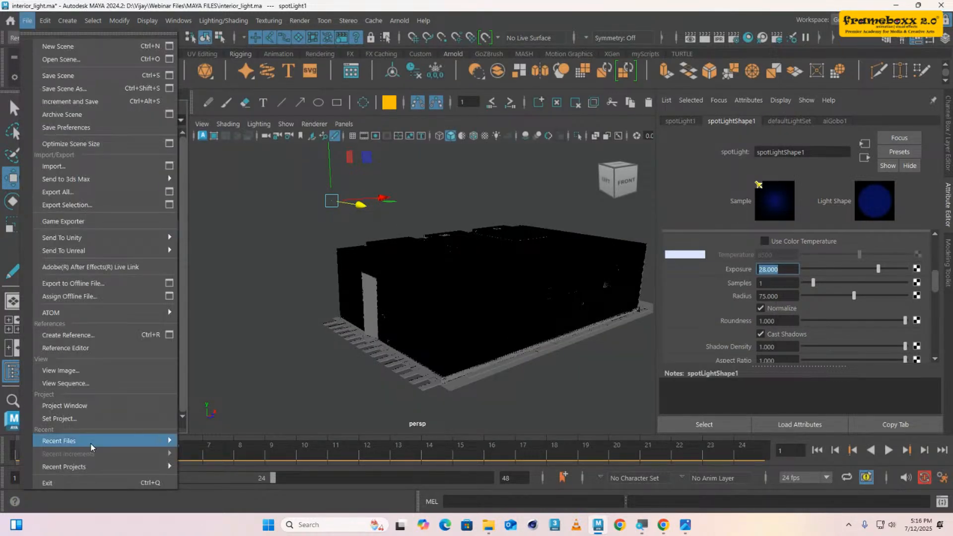
mouse_move(91, 448)
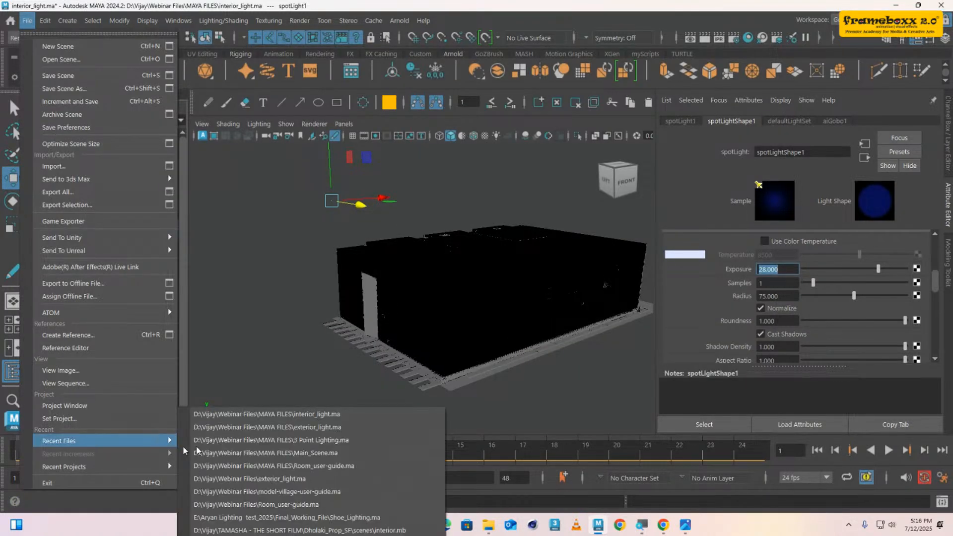
click(308, 452)
click(476, 266)
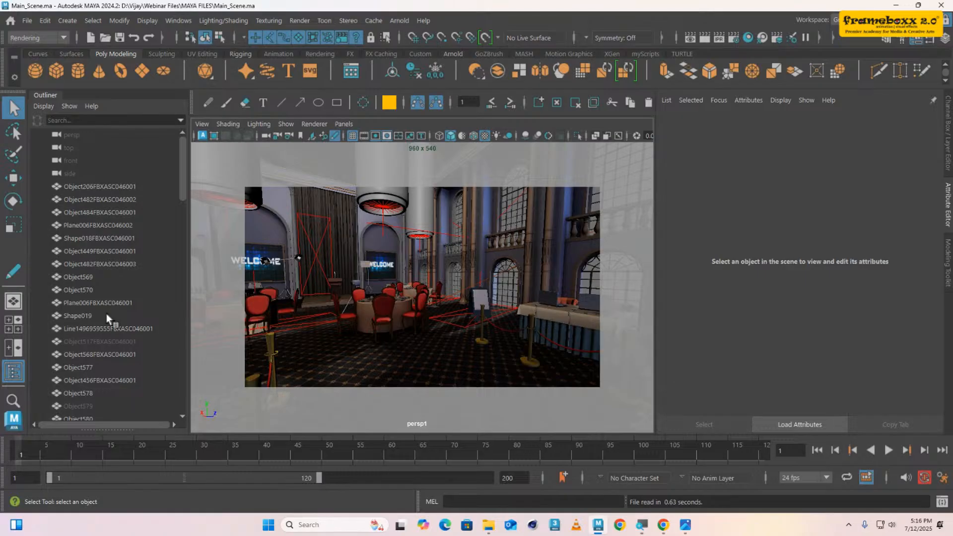
- Select aiSkyDomeLight1, frame it in the perspective view, and review its light attributes
scroll(103, 311, down, 3)
scroll(99, 310, down, 10)
scroll(100, 310, down, 5)
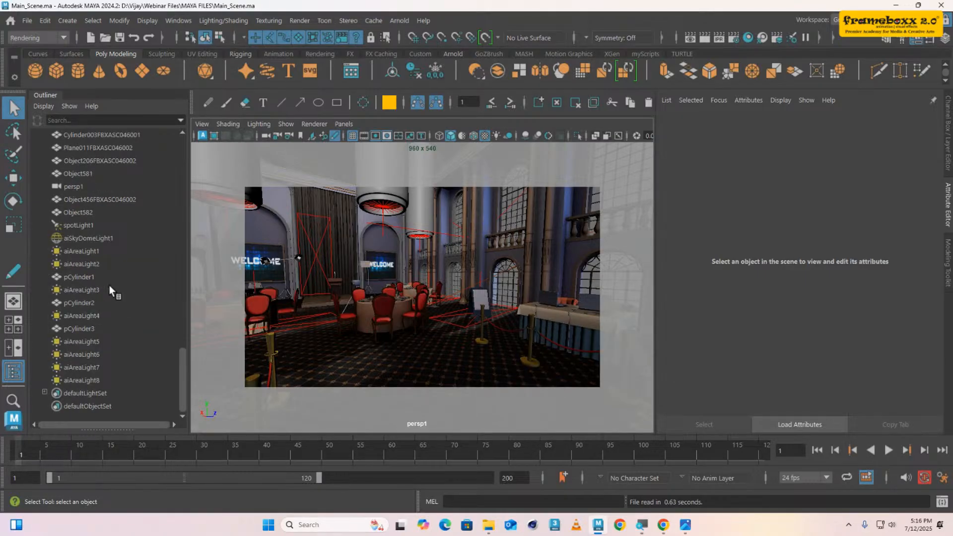
click(90, 239)
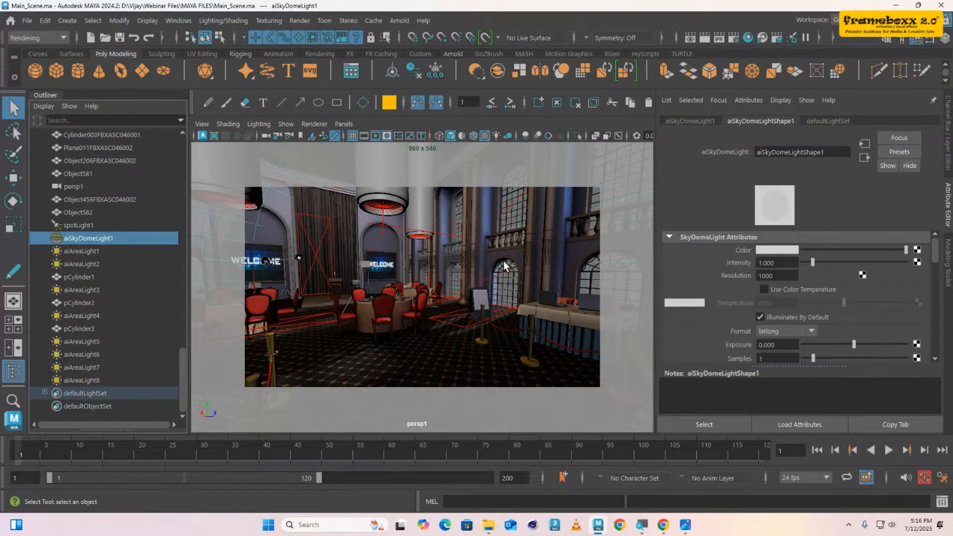
key(space)
drag(463, 287, 469, 246)
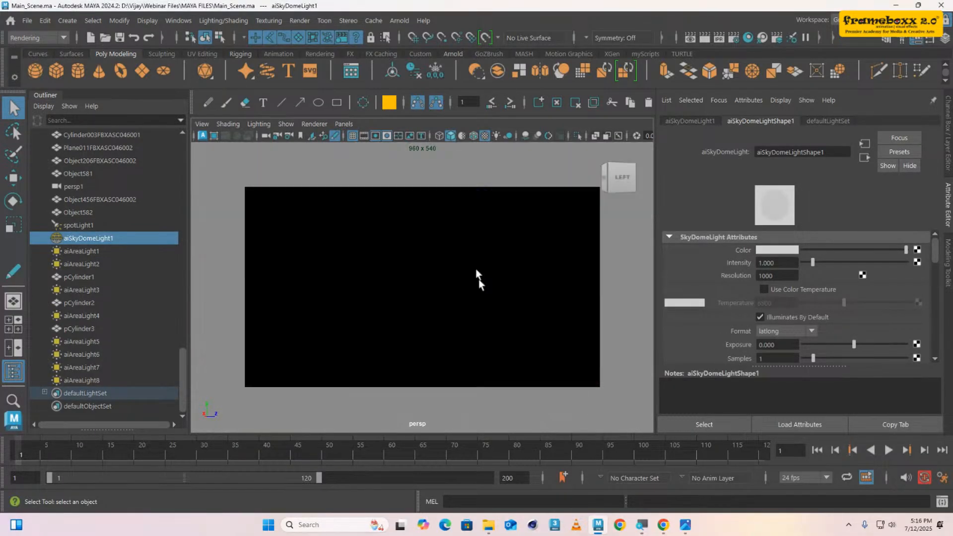
key(f)
alt+right_drag(521, 289, 488, 290)
alt+drag(487, 289, 437, 303)
key(f)
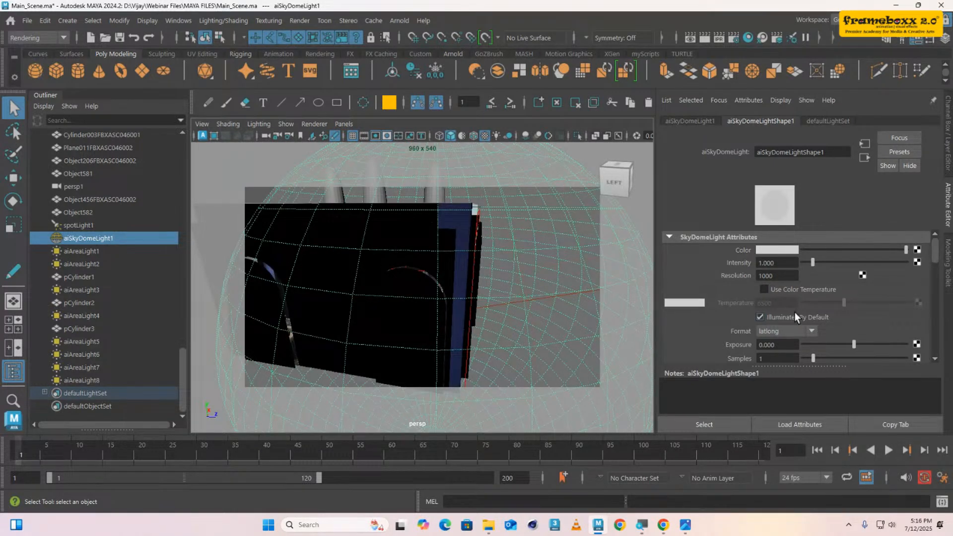
scroll(795, 312, down, 3)
scroll(794, 312, up, 2)
scroll(794, 312, up, 1)
- Select spotLight1 and review its Arnold color temperature, exposure and radius settings
click(93, 224)
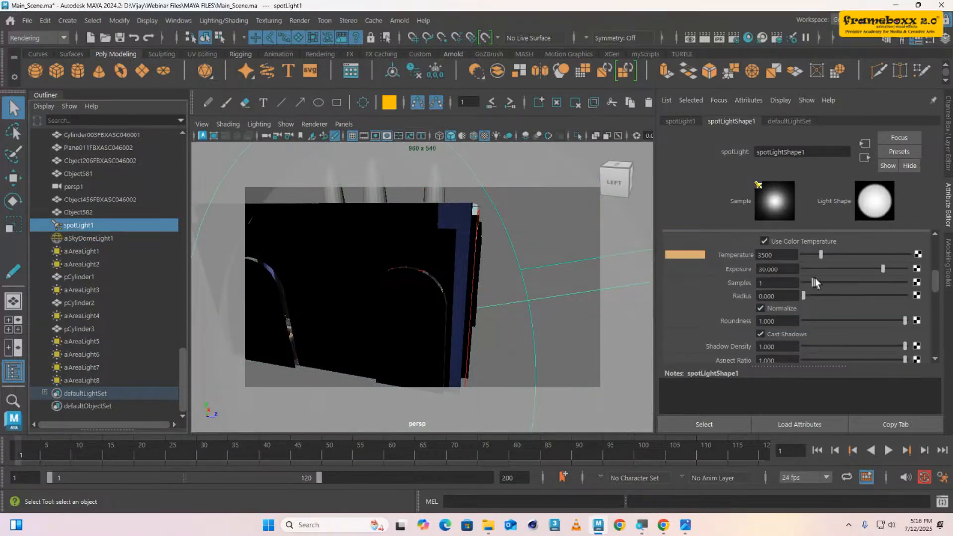
scroll(816, 278, up, 1)
scroll(789, 319, up, 2)
scroll(791, 329, down, 2)
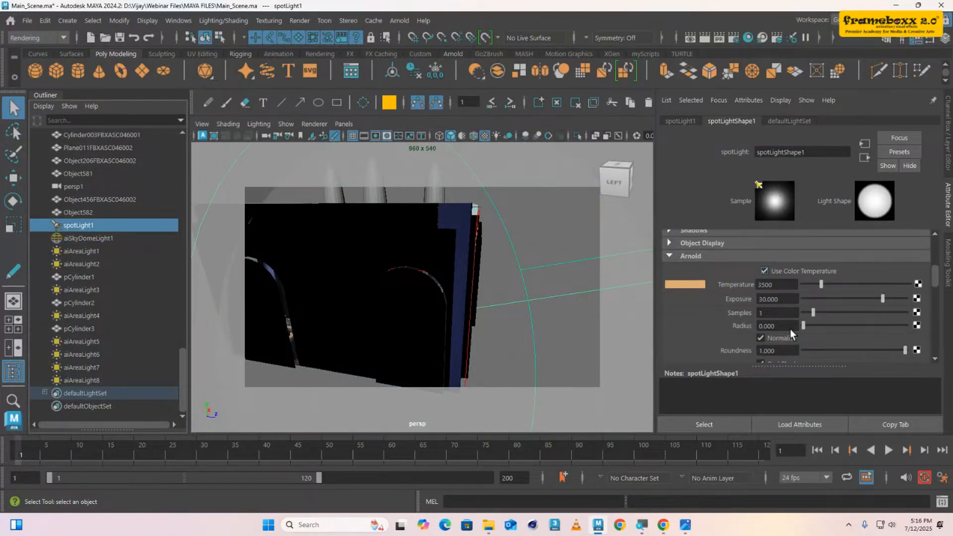
scroll(791, 329, up, 1)
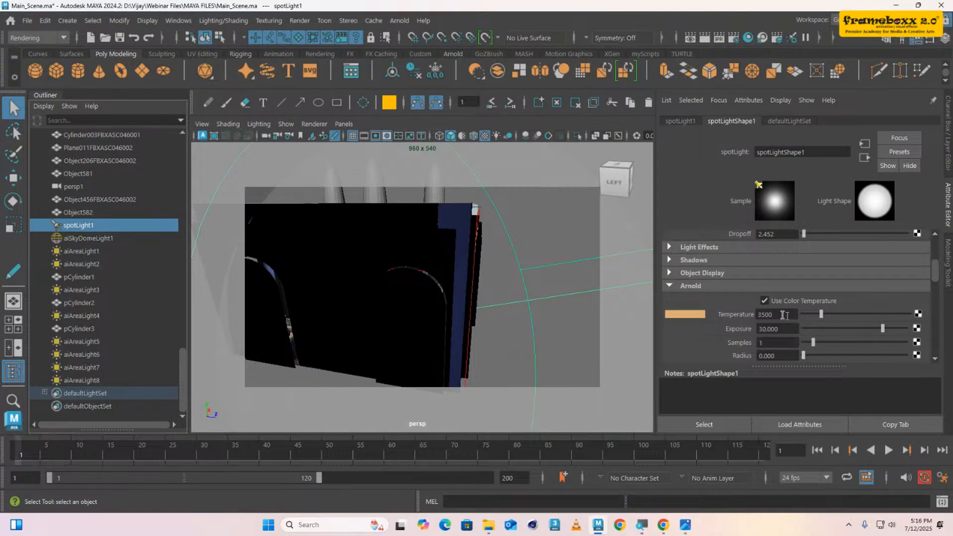
- Select the area light outside the tall windows and inspect its placement from outside and inside the hall
alt+drag(596, 332, 501, 284)
click(498, 277)
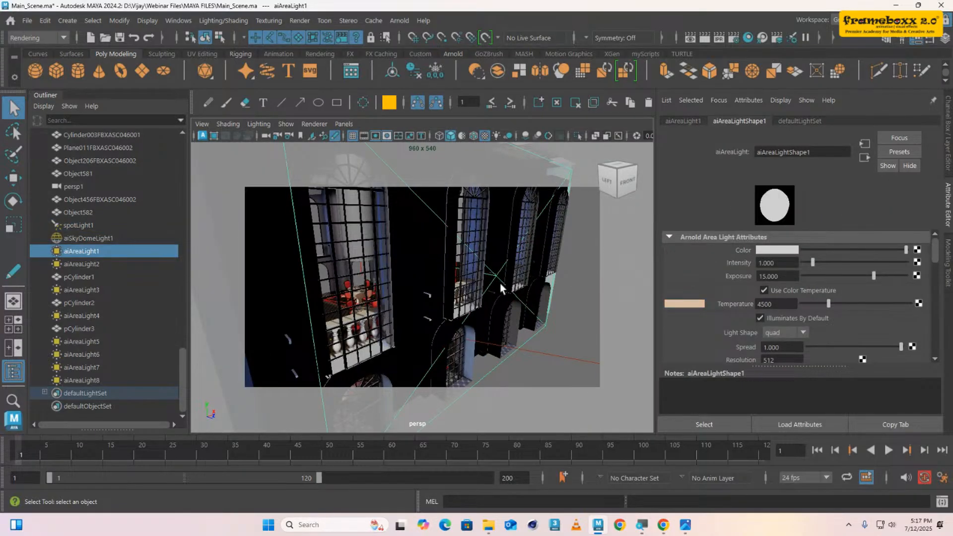
alt+middle_drag(500, 284, 481, 284)
alt+right_drag(481, 284, 508, 327)
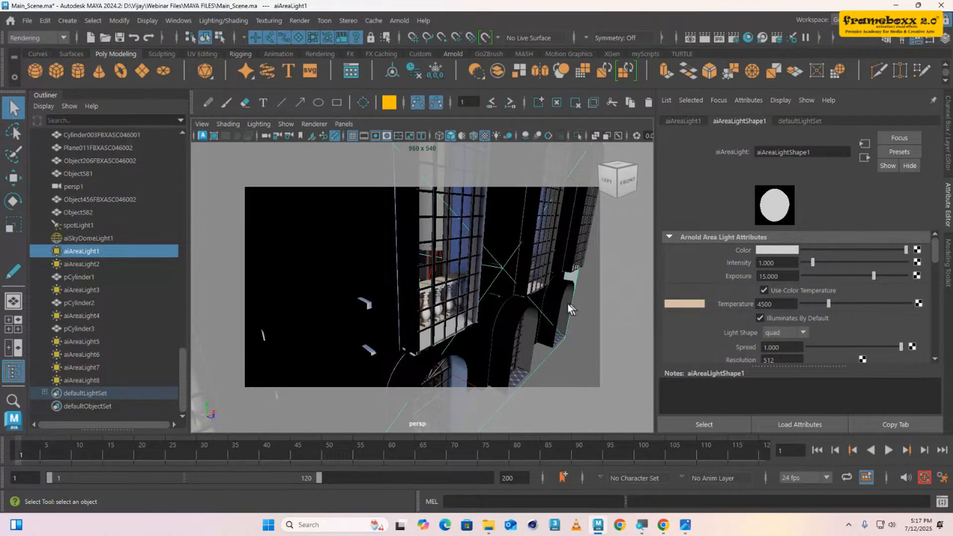
alt+drag(453, 282, 525, 247)
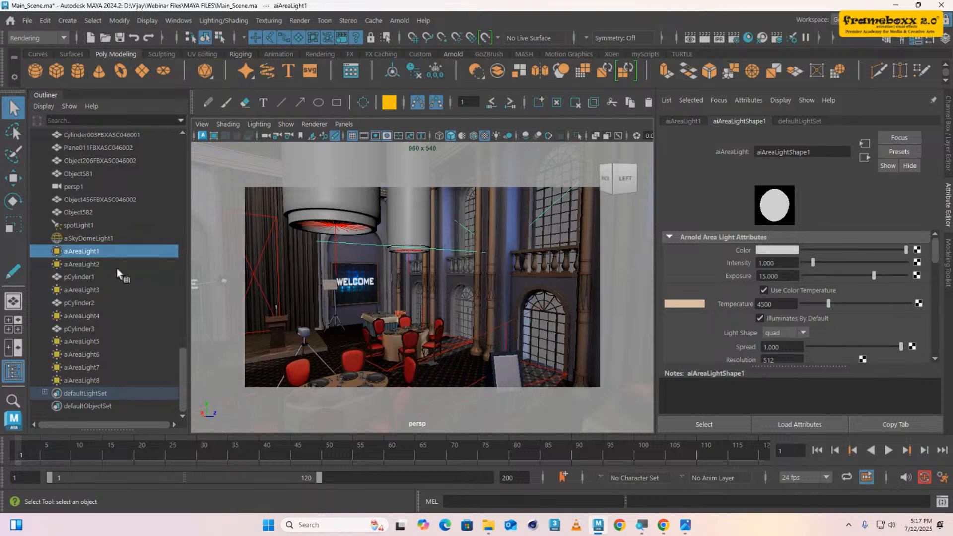
- Select aiAreaLight2 and inspect its placement in the hanging ceiling lamp
click(83, 263)
mouse_move(467, 258)
alt+mouse_down()
mouse_move(448, 264)
mouse_move(432, 298)
mouse_move(351, 266)
mouse_move(458, 249)
mouse_move(454, 257)
alt+mouse_up()
alt+middle_drag(458, 258, 446, 227)
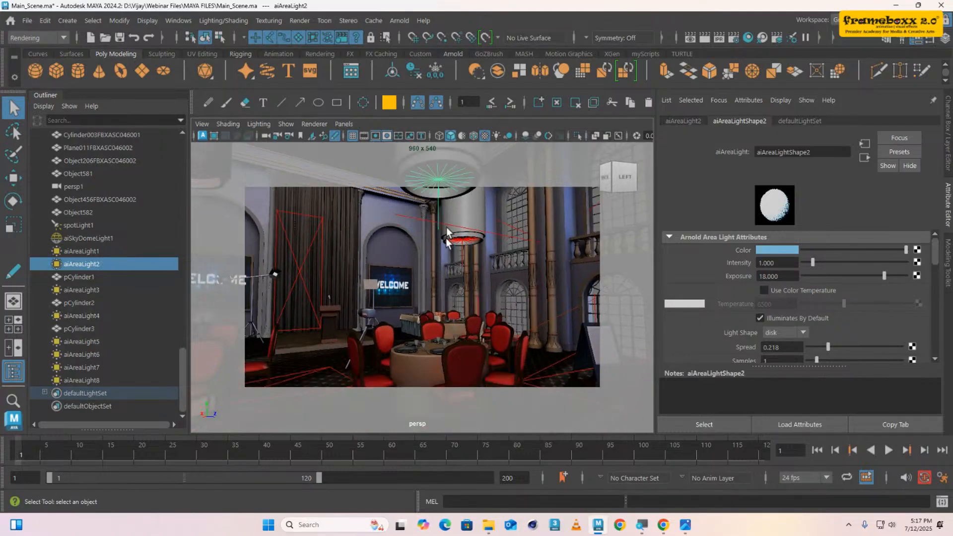
- Open the Arnold render view, start rendering the hall from the persp1 camera, and examine the lighting
click(400, 21)
click(422, 60)
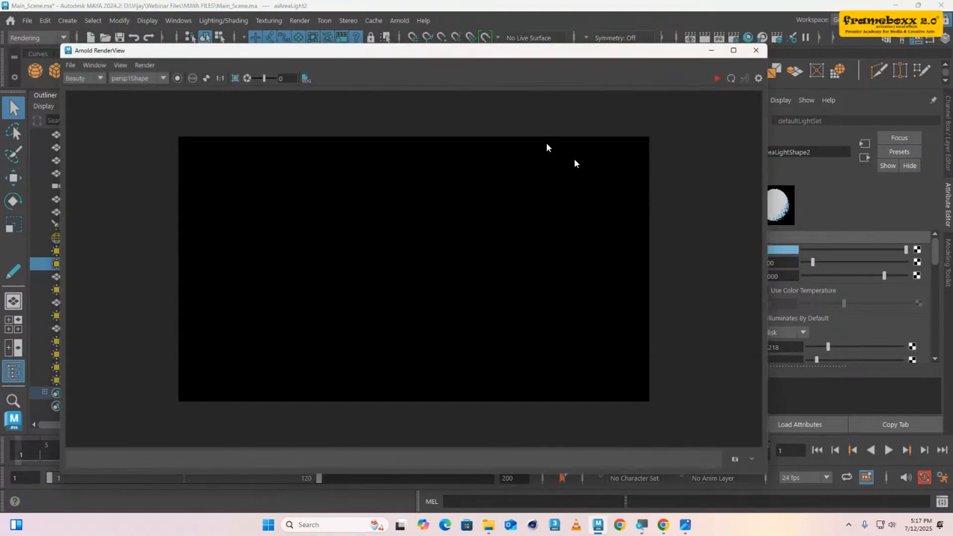
click(759, 78)
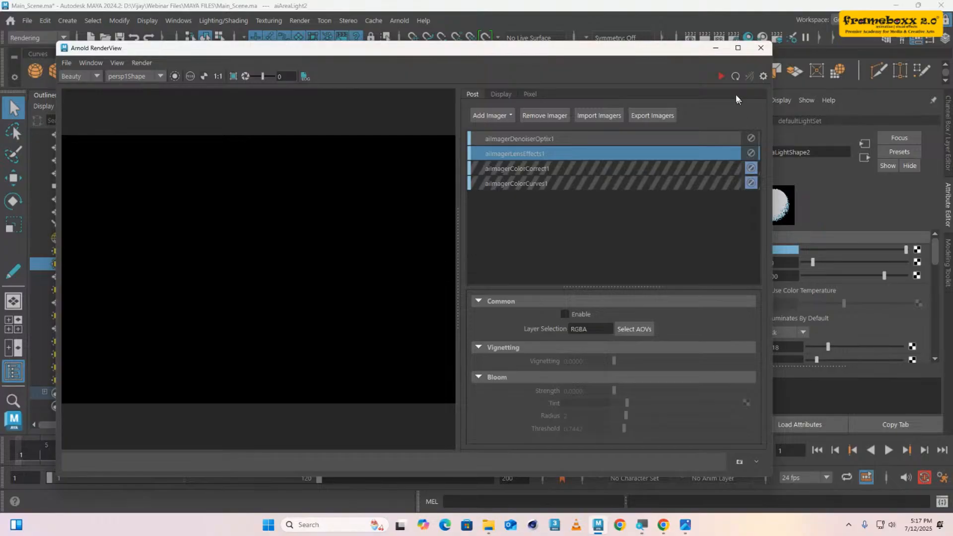
click(722, 76)
click(764, 76)
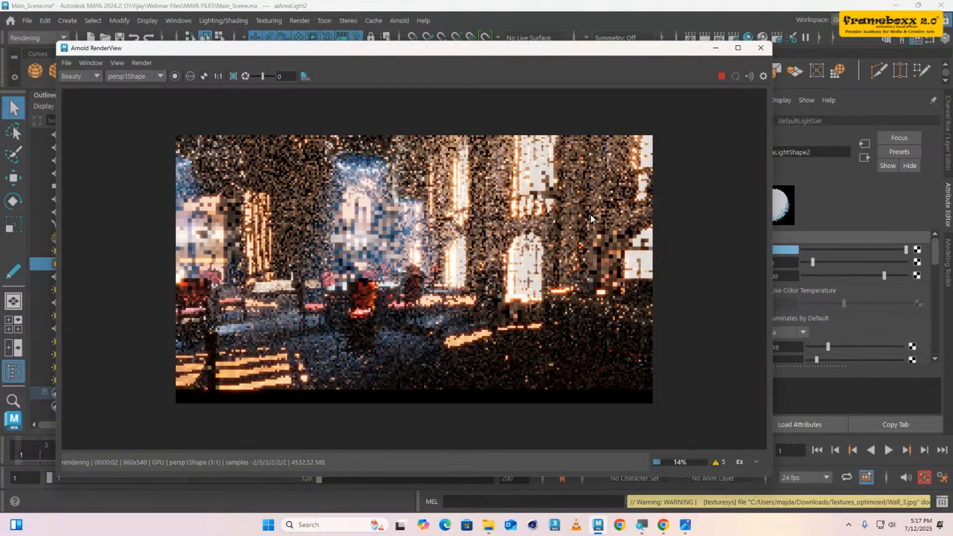
middle_drag(464, 199, 454, 234)
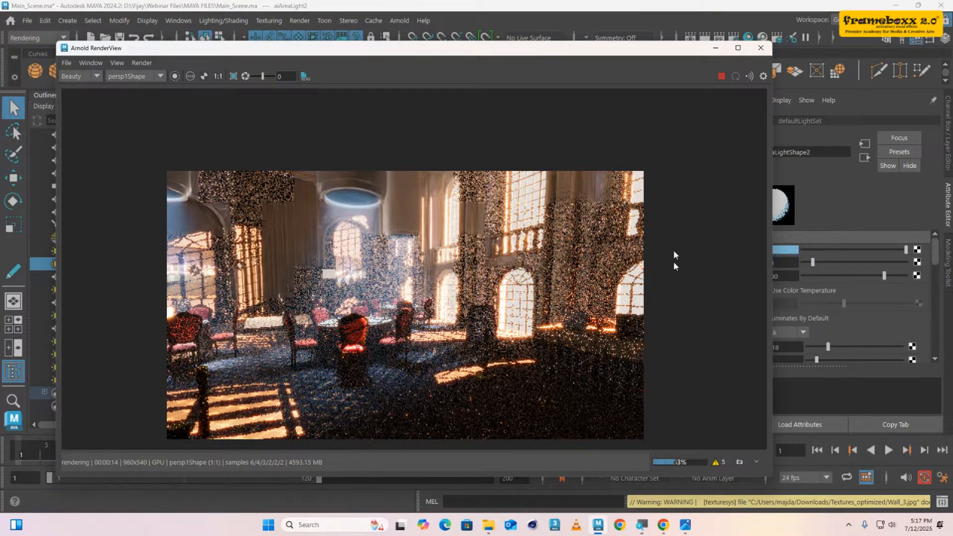
drag(493, 51, 604, 230)
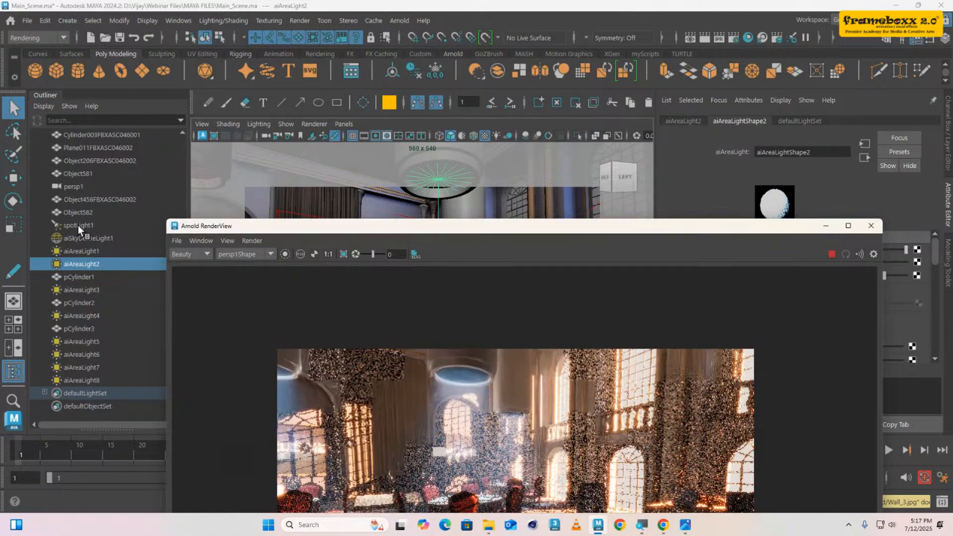
drag(472, 226, 389, 93)
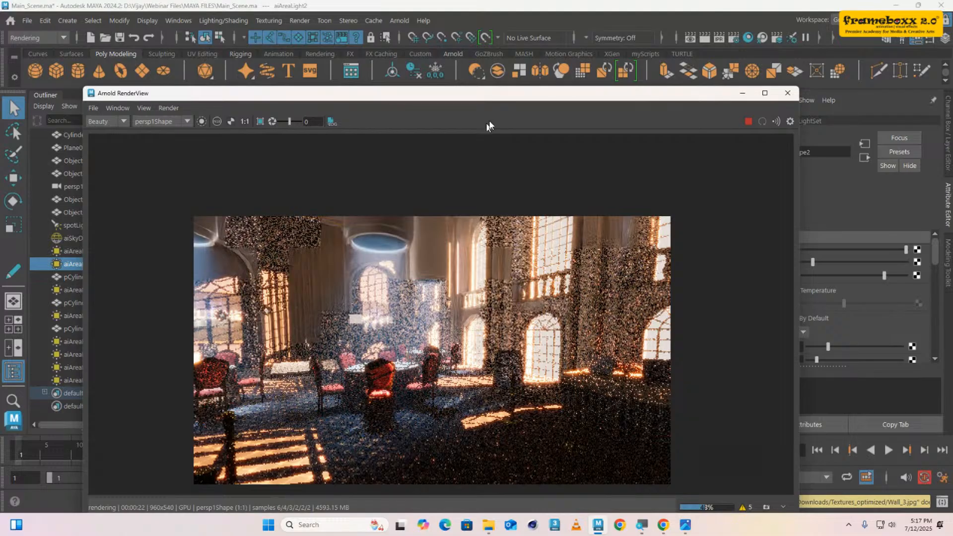
drag(507, 100, 420, 74)
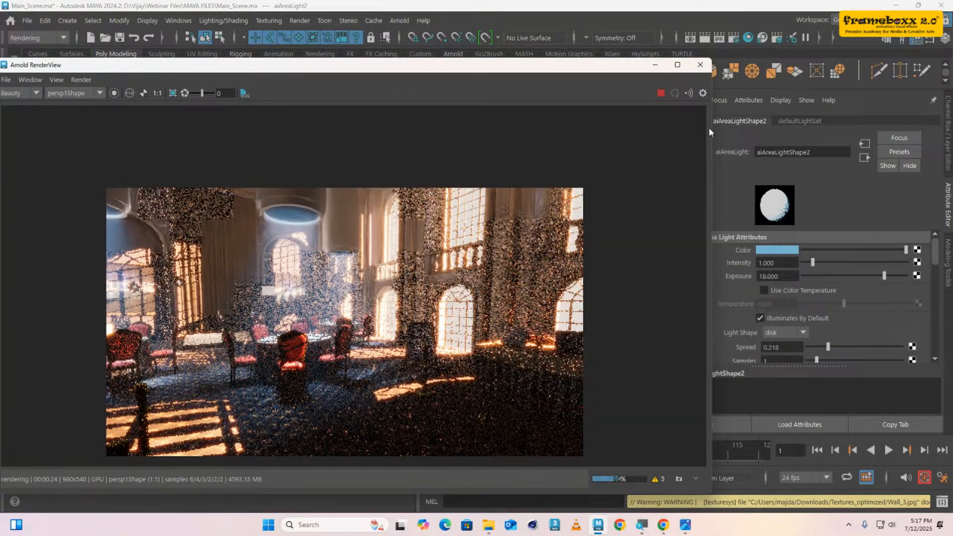
- Show the render's post imagers and toggle aiImagerColorCorrect1 on and off to compare its effect on the image
click(702, 92)
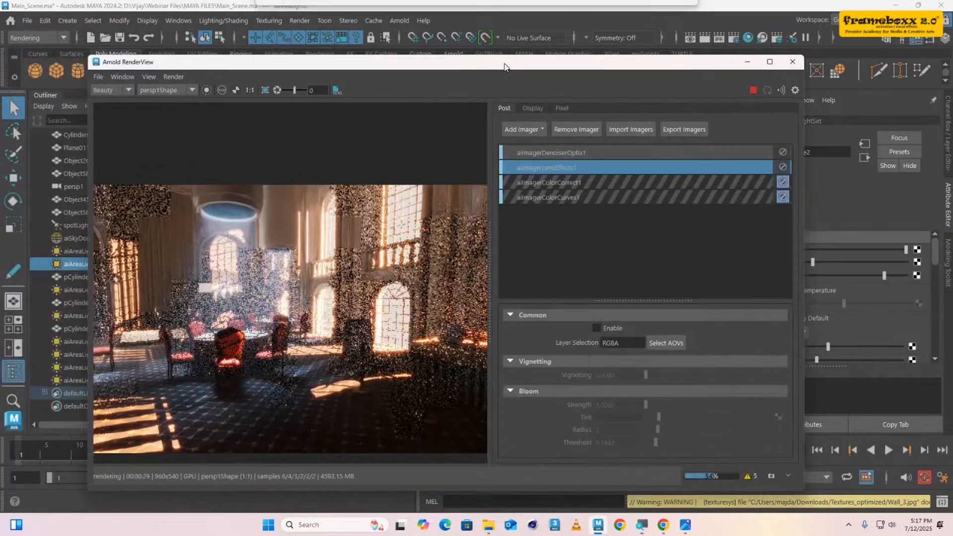
drag(413, 68, 505, 65)
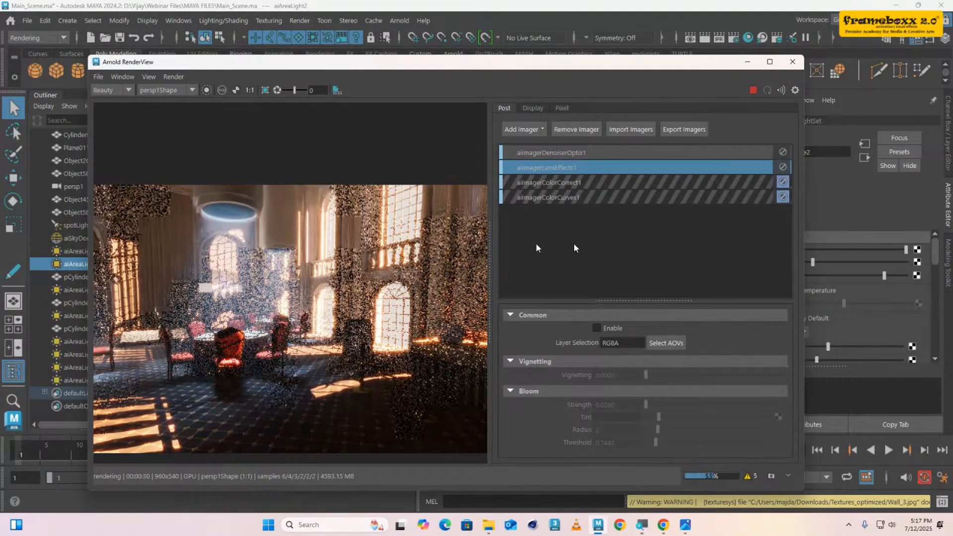
click(785, 183)
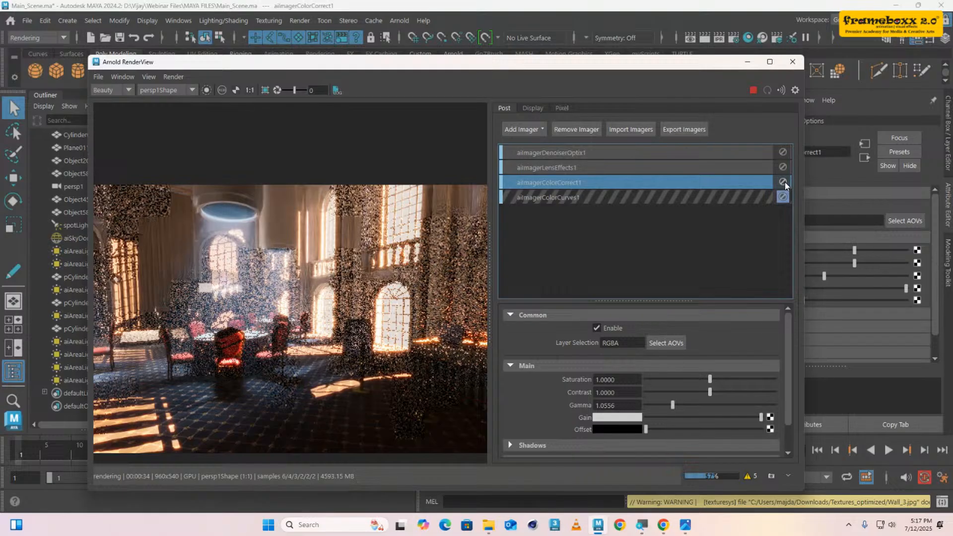
click(784, 182)
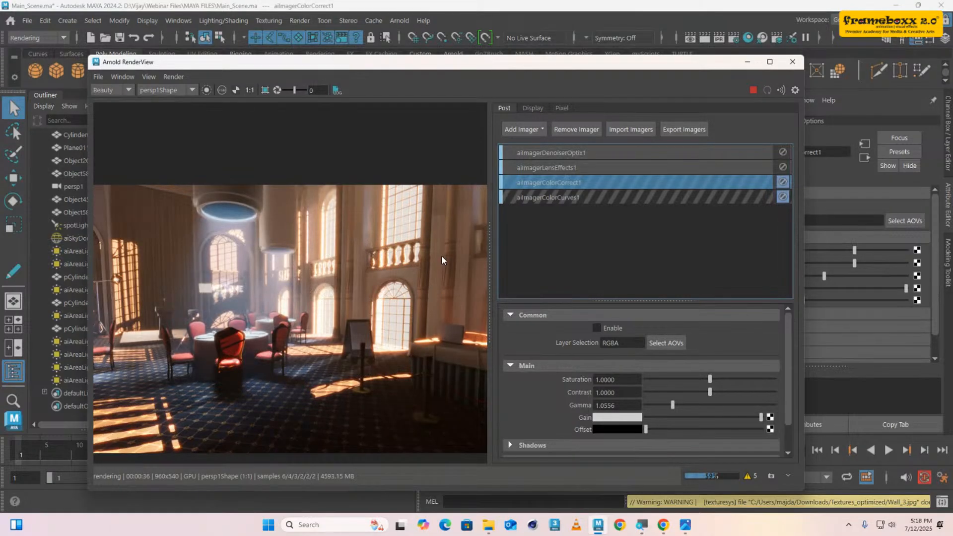
middle_drag(237, 357, 317, 350)
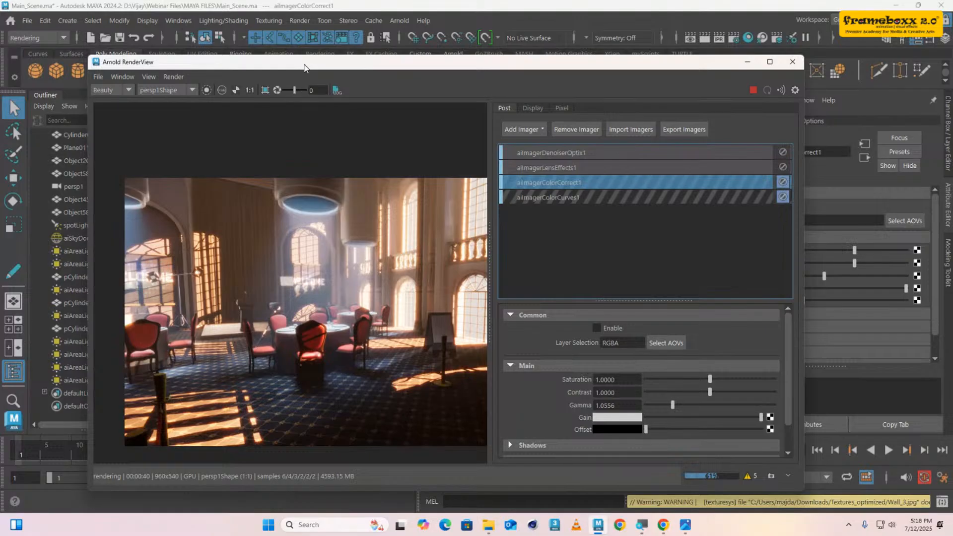
drag(304, 64, 628, 292)
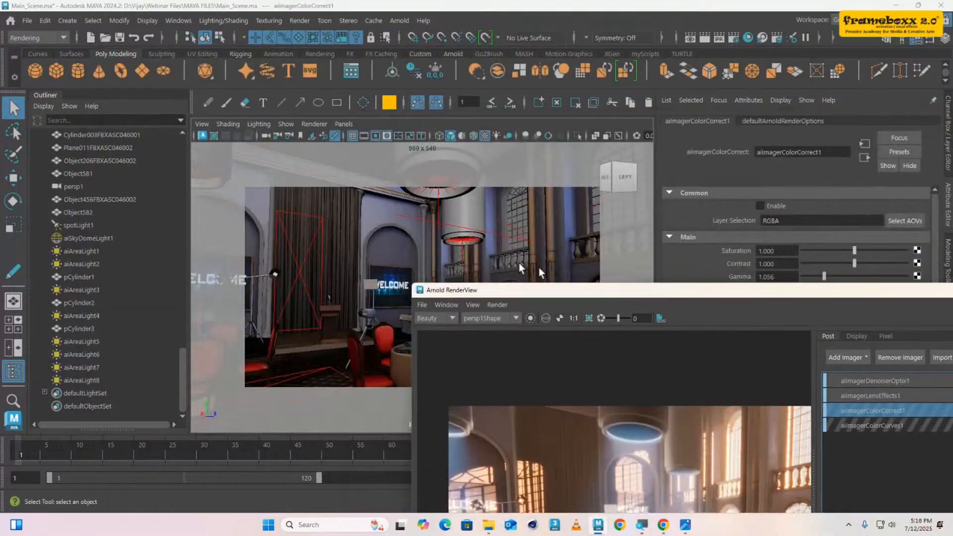
- Select the area light in the hanging ceiling lamp, examine its visibility and Volume settings, and review the hall render before minimizing it
click(437, 198)
drag(513, 291, 90, 196)
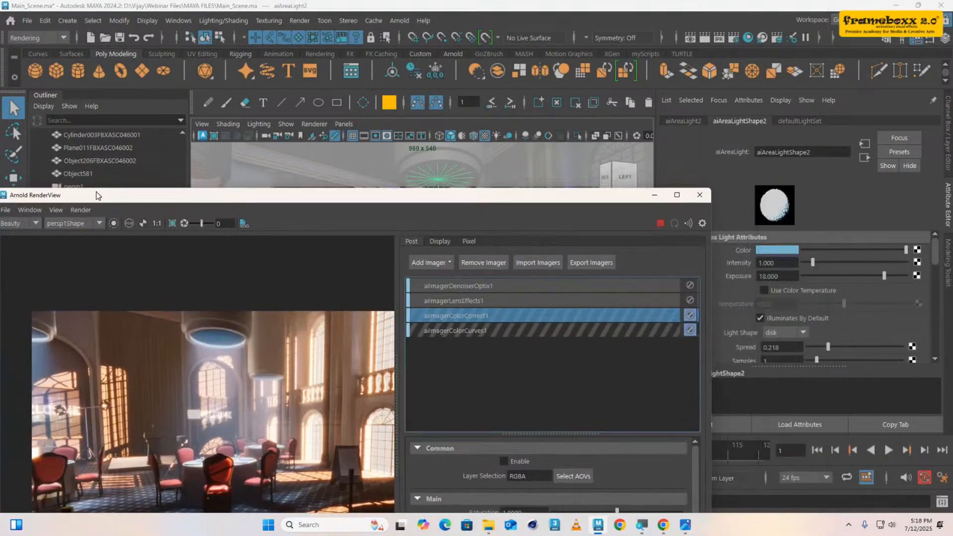
scroll(799, 320, down, 3)
scroll(799, 320, down, 5)
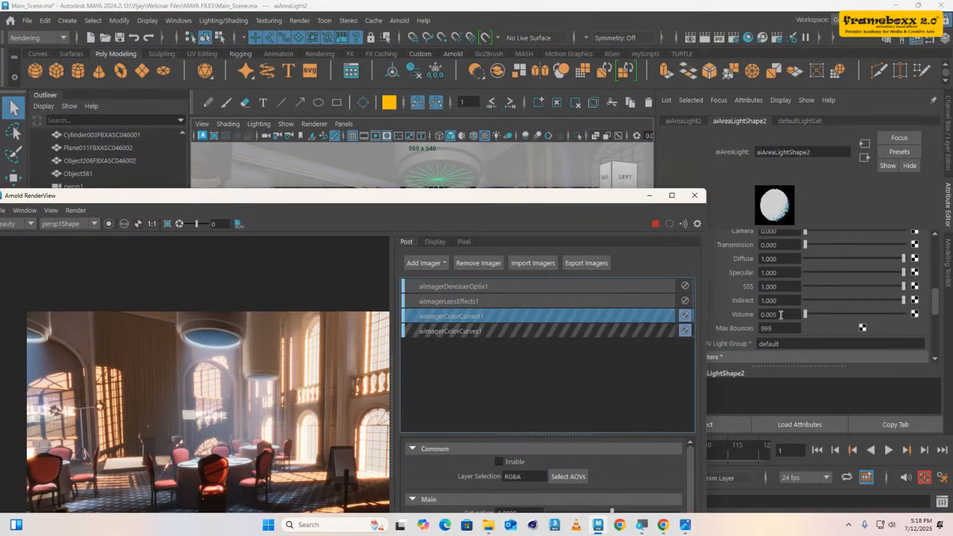
drag(401, 197, 622, 80)
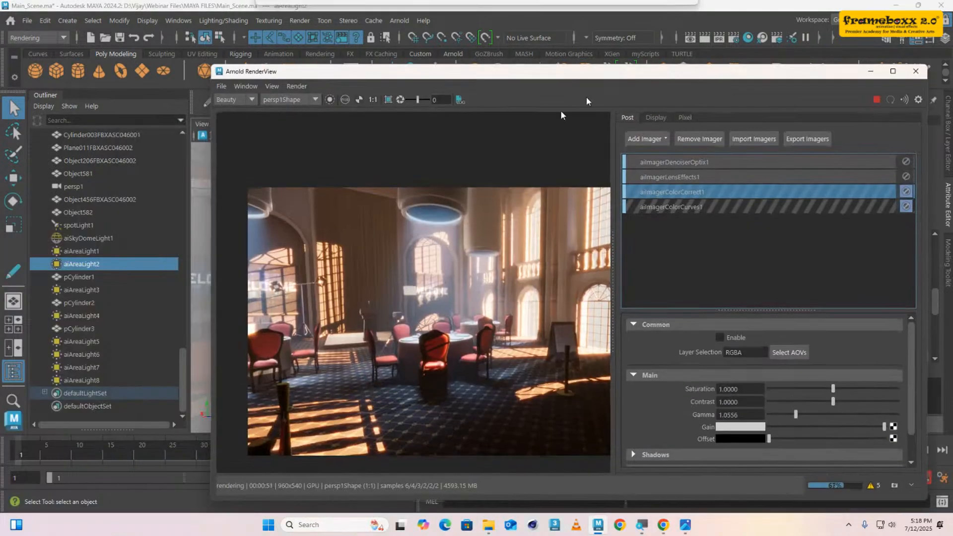
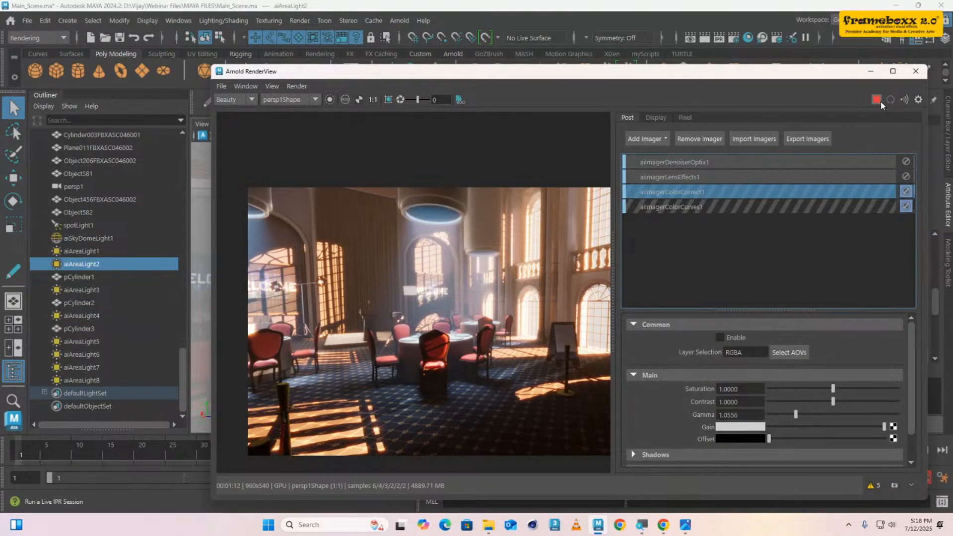
click(870, 71)
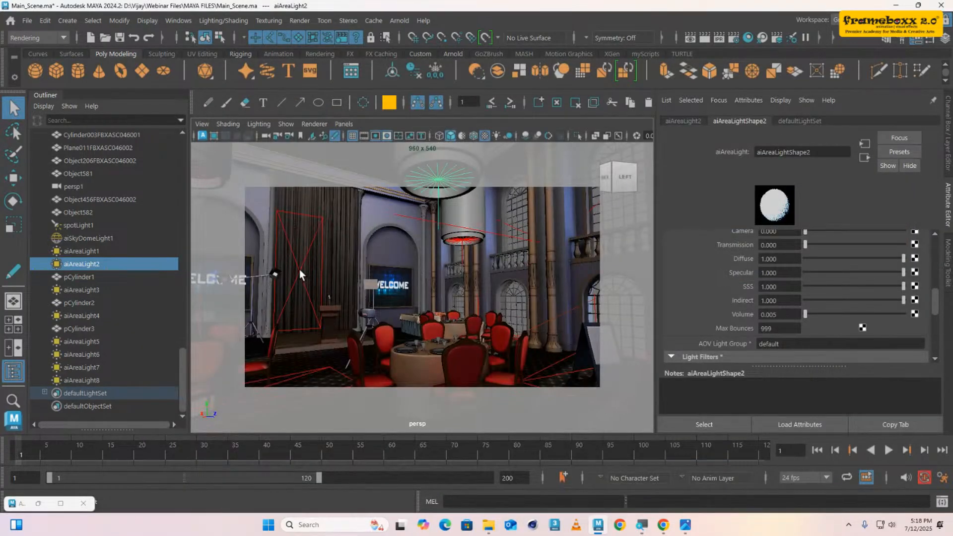
- Select the area light in front of the stage curtain, inspect its placement and attributes, and examine the stage lighting in the render
click(300, 270)
key(f)
alt+drag(455, 309, 503, 363)
scroll(736, 308, up, 3)
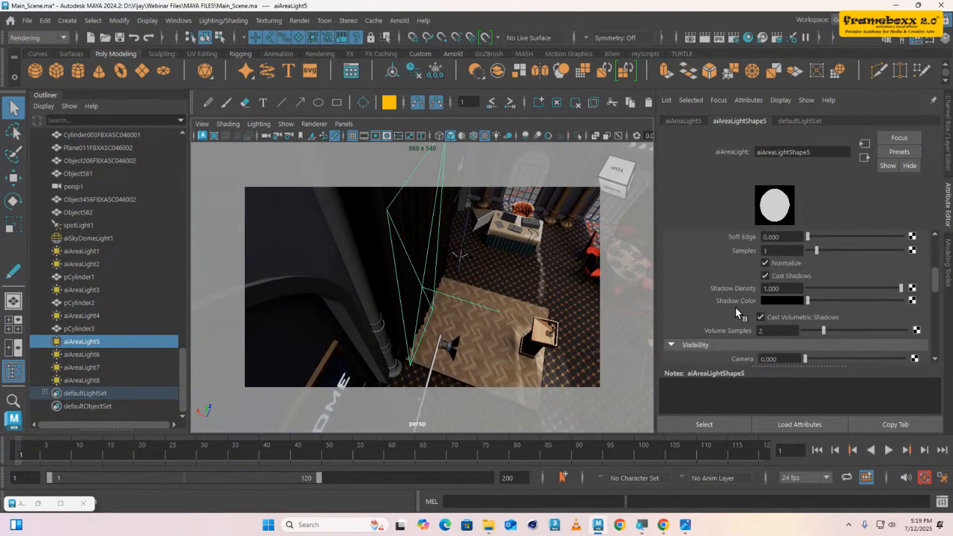
scroll(735, 308, up, 3)
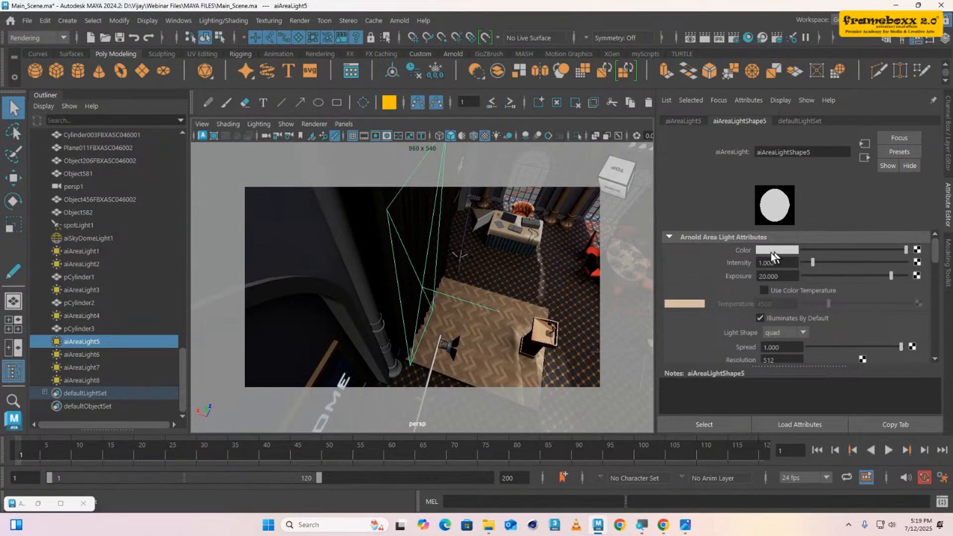
alt+drag(351, 324, 421, 285)
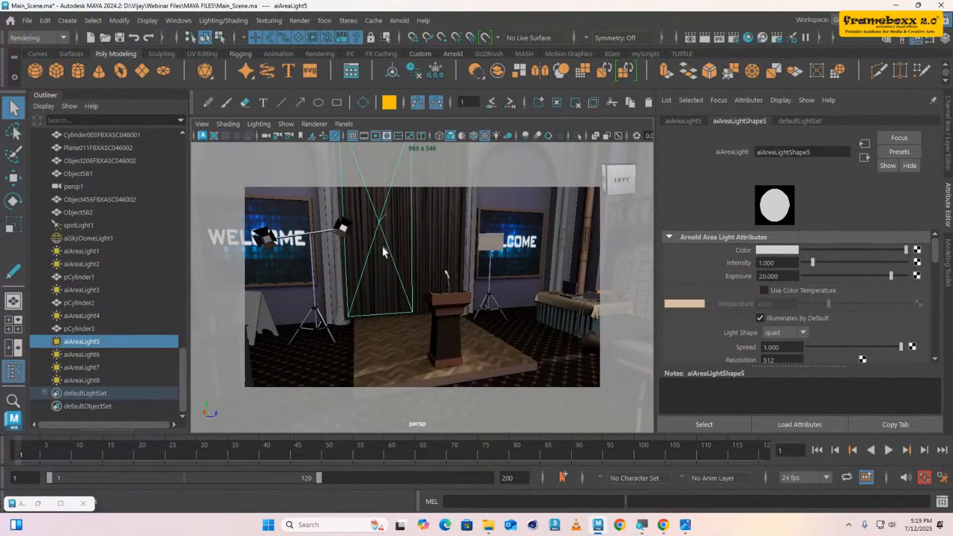
double_click(38, 501)
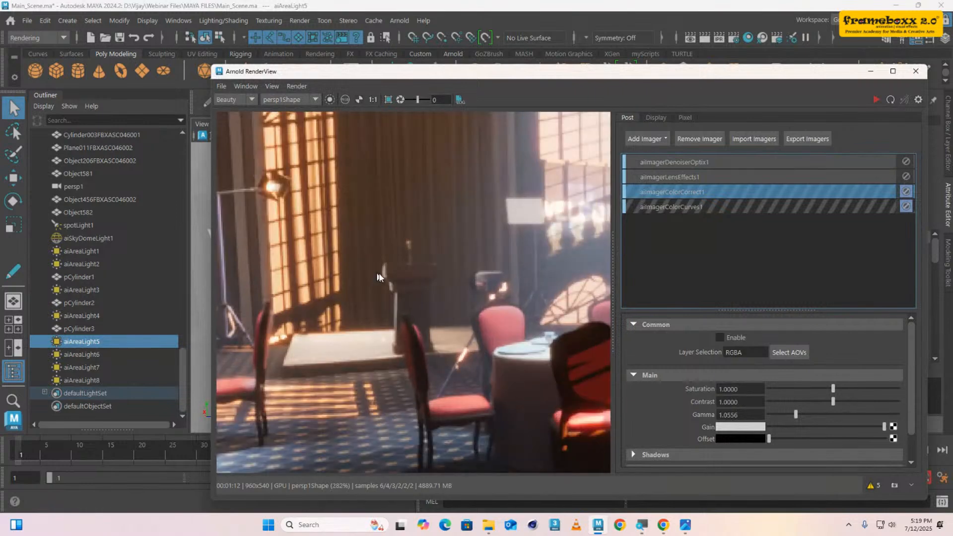
scroll(378, 296, down, 2)
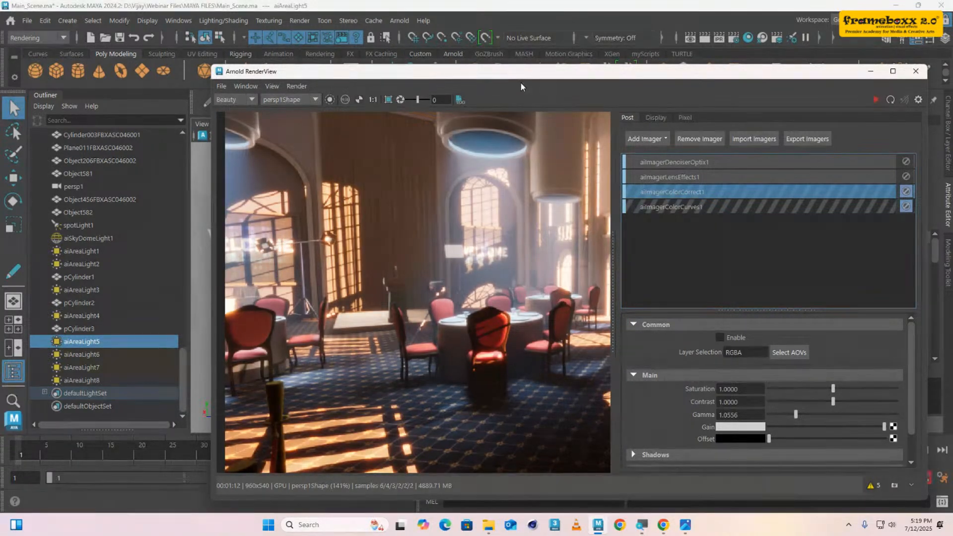
drag(521, 77, 499, 455)
- Select the area light lying on the floor between the tables and examine its settings and the floor lighting in the render
scroll(451, 305, down, 5)
alt+drag(451, 305, 403, 323)
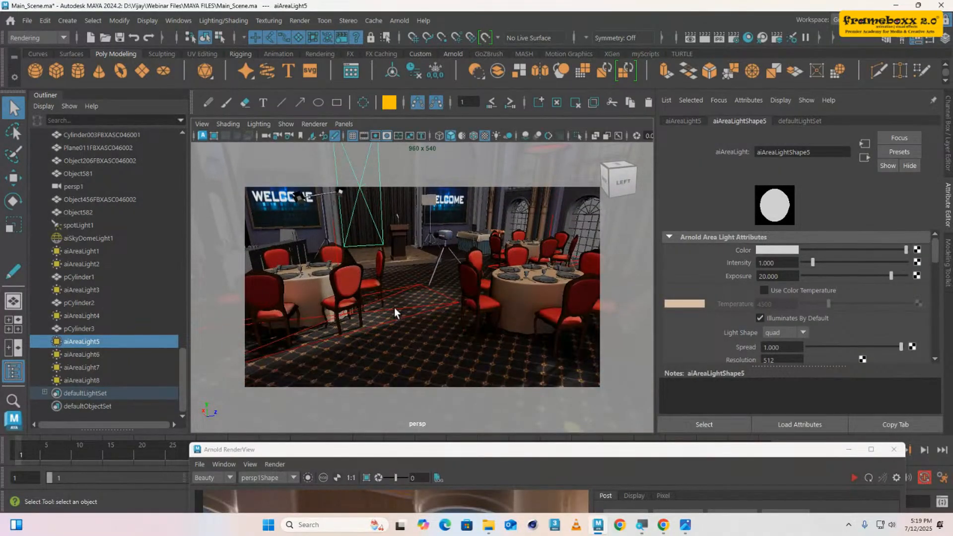
click(394, 308)
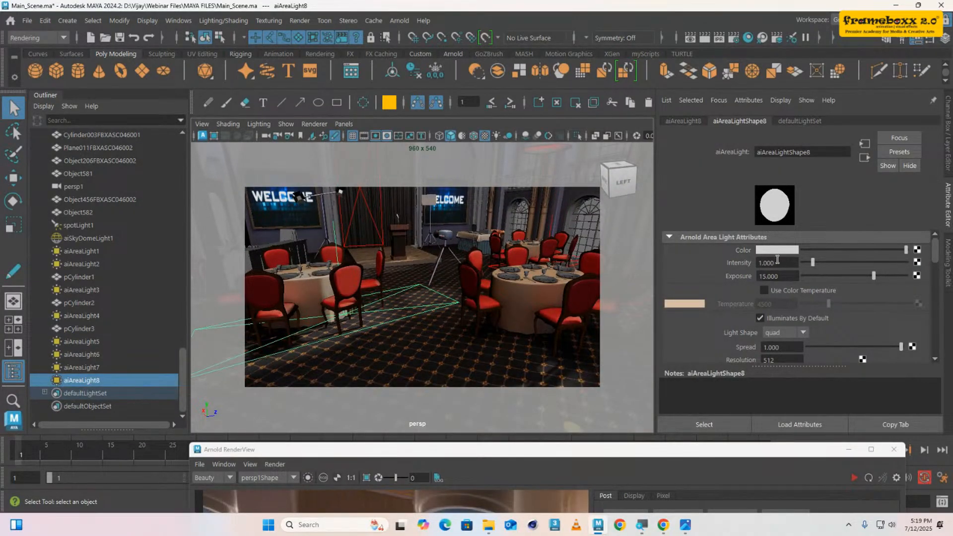
drag(610, 456, 699, 131)
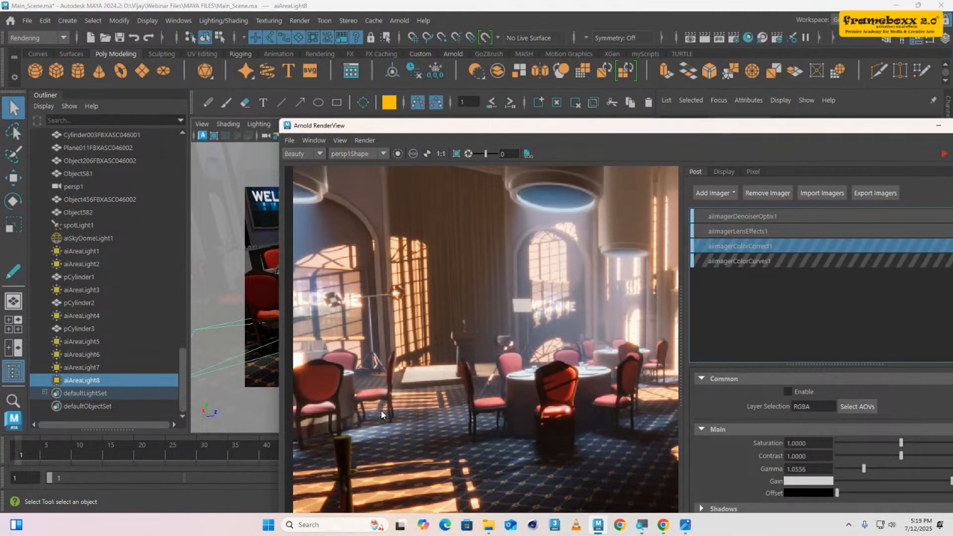
scroll(438, 410, down, 3)
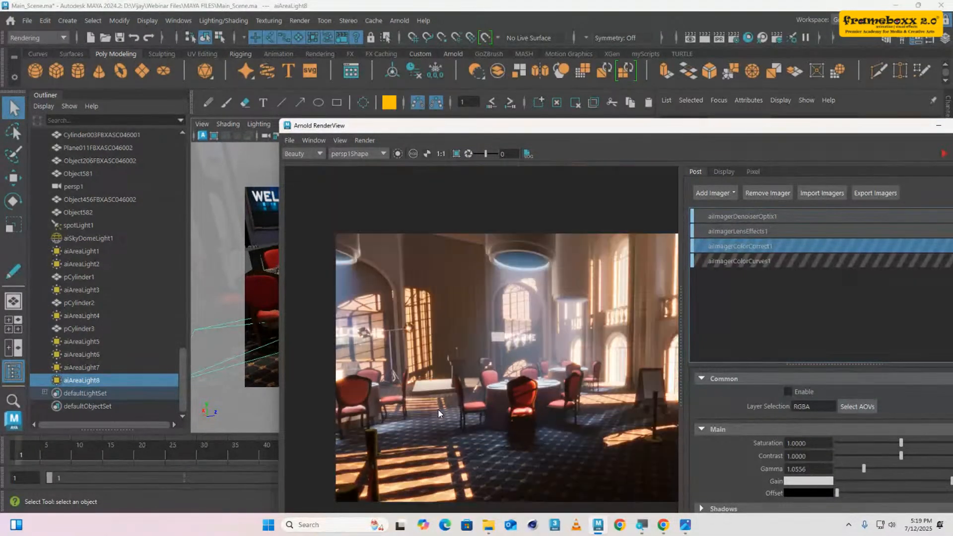
middle_drag(446, 428, 393, 388)
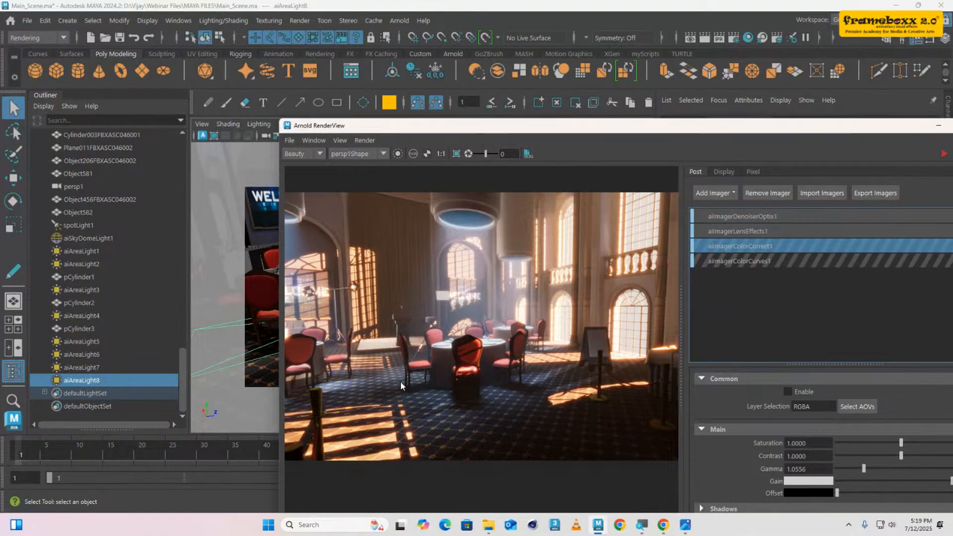
drag(444, 129, 405, 89)
middle_drag(428, 336, 499, 346)
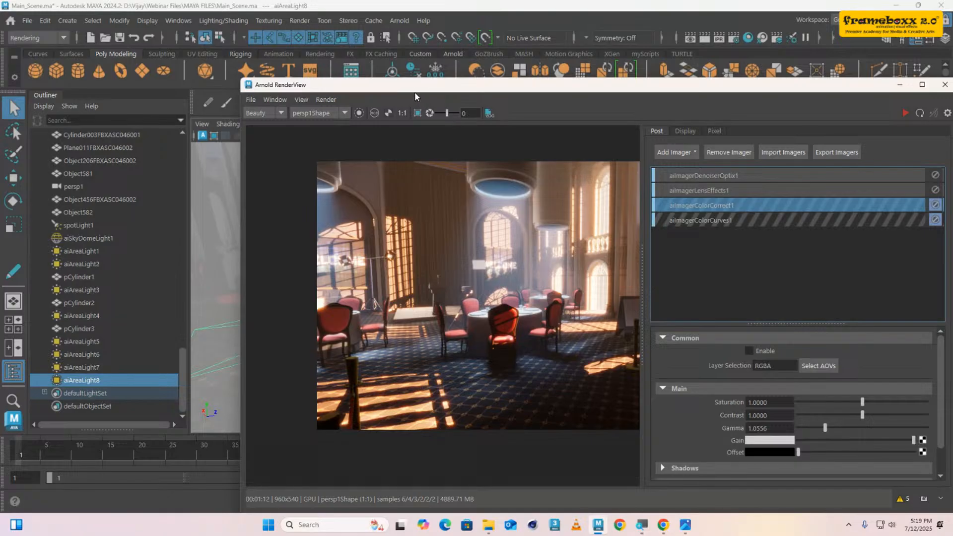
drag(400, 90, 631, 80)
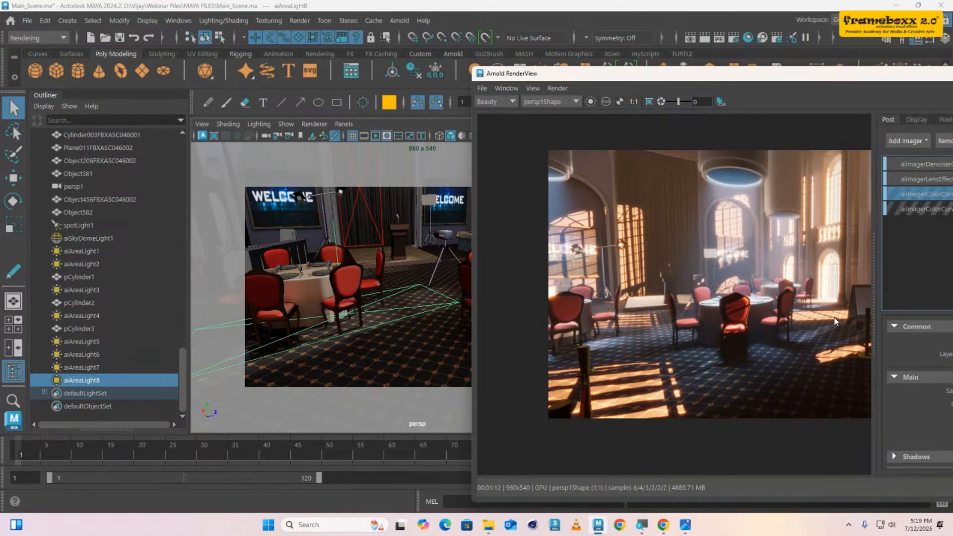
- Select the floor area light around the sign board and inspect its placement from above and from eye level
alt+drag(430, 324, 392, 347)
alt+right_drag(391, 347, 428, 285)
click(426, 273)
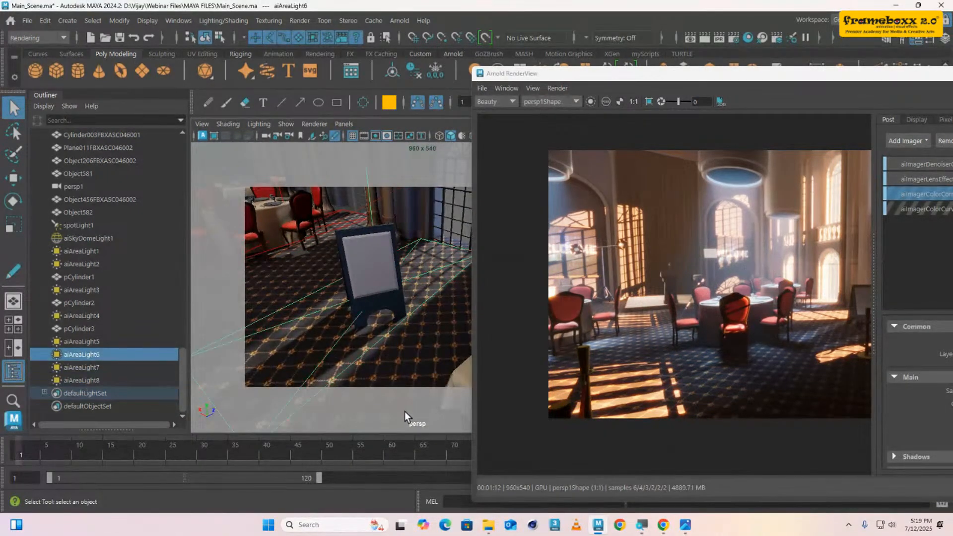
alt+drag(417, 313, 428, 290)
alt+middle_drag(428, 290, 411, 326)
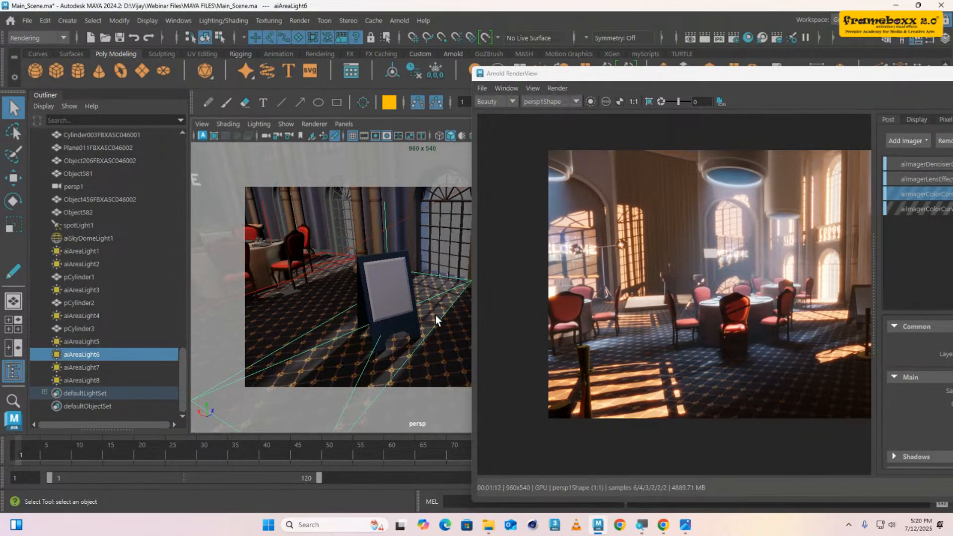
alt+middle_drag(403, 285, 404, 265)
alt+drag(405, 266, 409, 236)
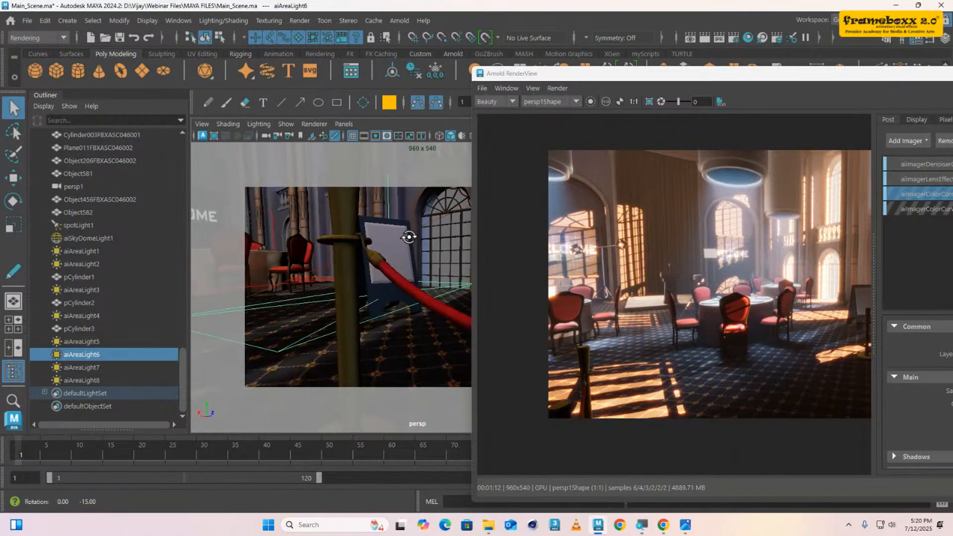
- Examine the render up close around the arched windows, balconies, tables and floor to judge how the area lights affect them
scroll(819, 305, up, 5)
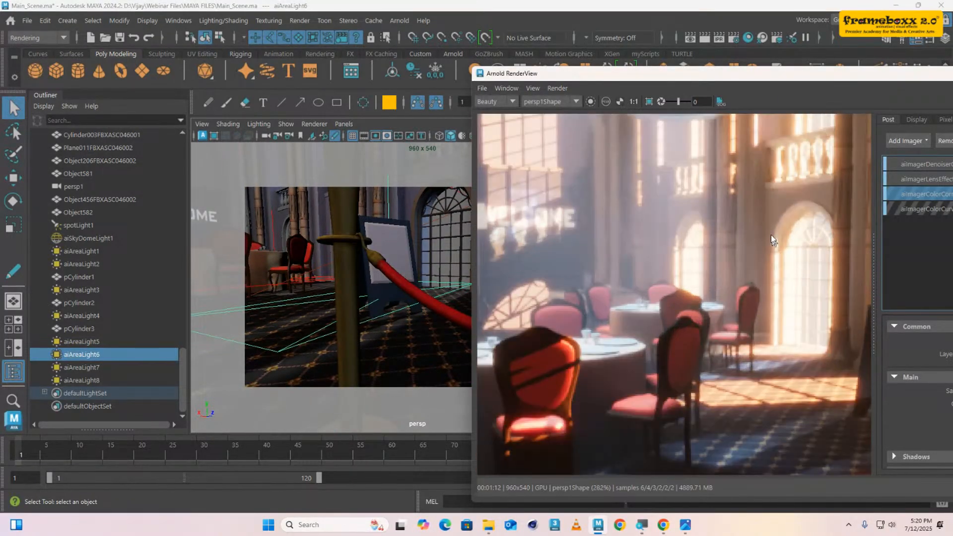
scroll(787, 259, down, 3)
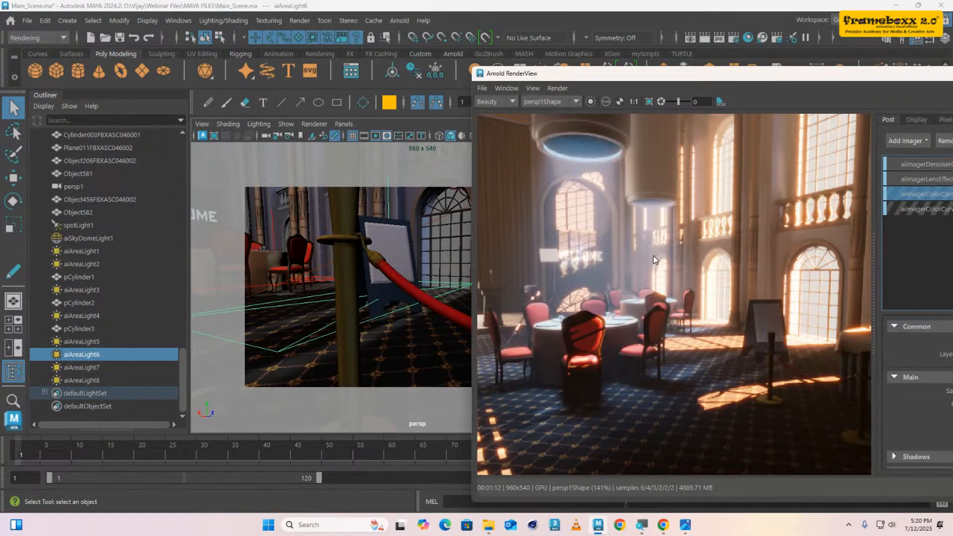
scroll(660, 267, down, 1)
middle_drag(636, 296, 692, 303)
middle_drag(606, 308, 641, 314)
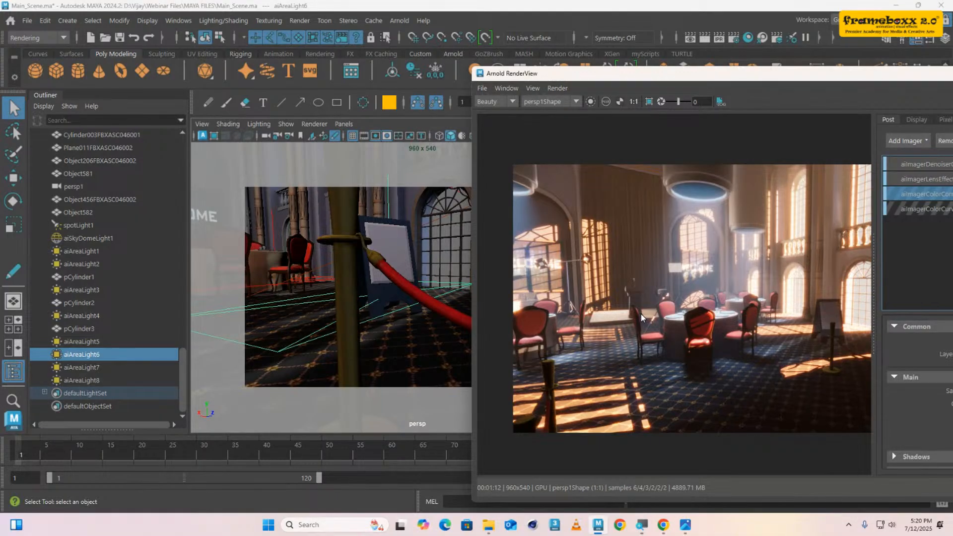
middle_drag(824, 268, 690, 276)
scroll(690, 276, up, 5)
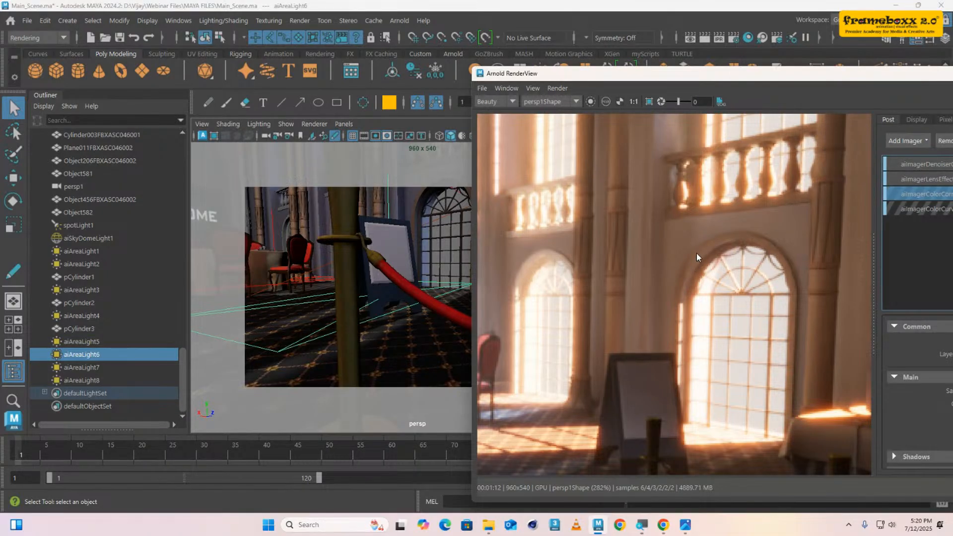
scroll(699, 257, down, 3)
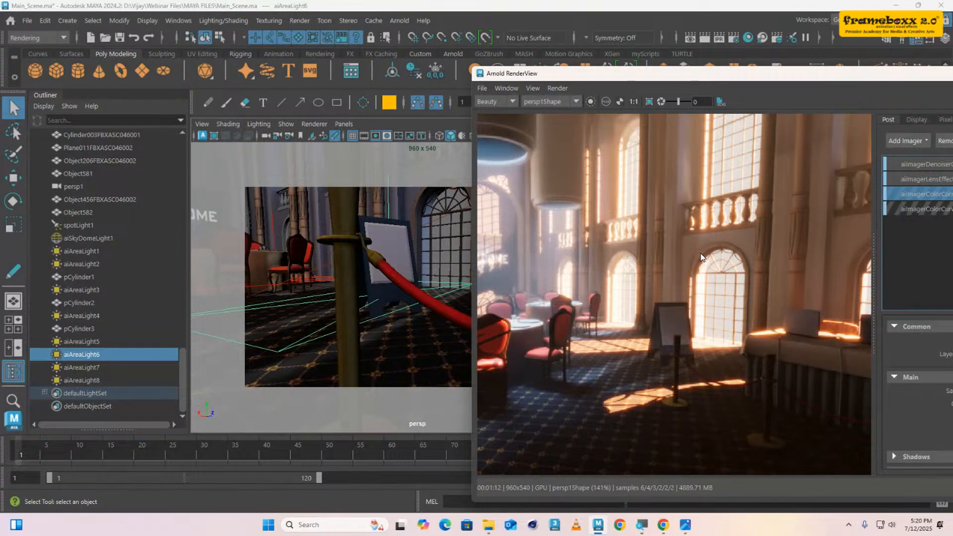
drag(723, 77, 539, 90)
scroll(526, 293, down, 3)
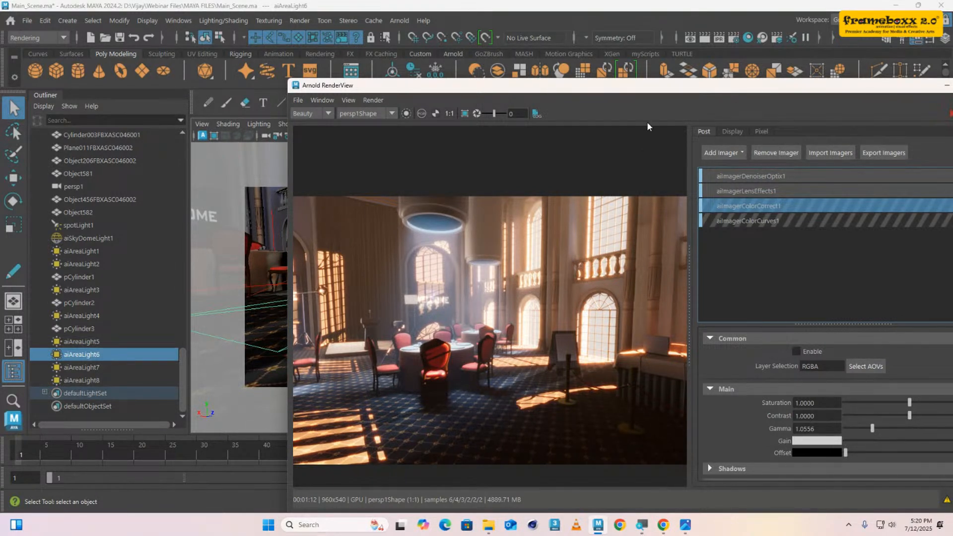
- Select another area light beyond the sign board, duplicate it, and reposition the copy inside the hall
drag(630, 86, 673, 447)
alt+middle_drag(414, 339, 506, 356)
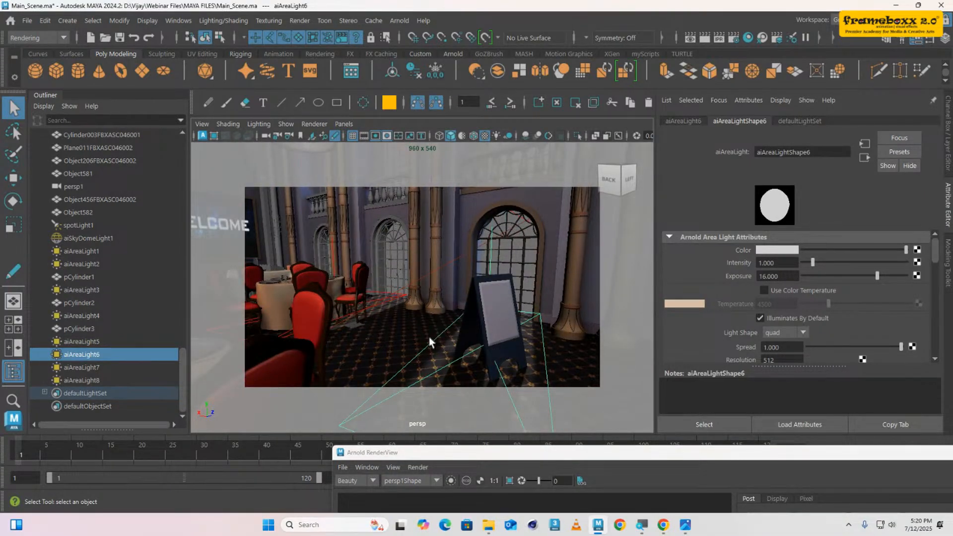
alt+drag(412, 331, 446, 312)
alt+drag(499, 351, 490, 319)
click(368, 258)
key(w)
key(ctrl+d)
- Render the hall again from persp1 with the duplicated light, widen the image area to examine the whole frame, and stop the render
drag(415, 453, 275, 88)
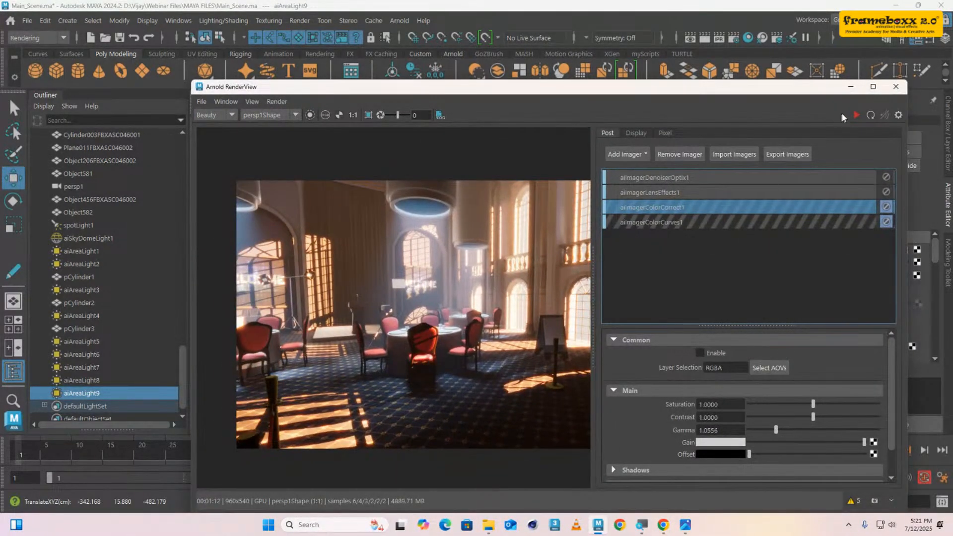
click(857, 115)
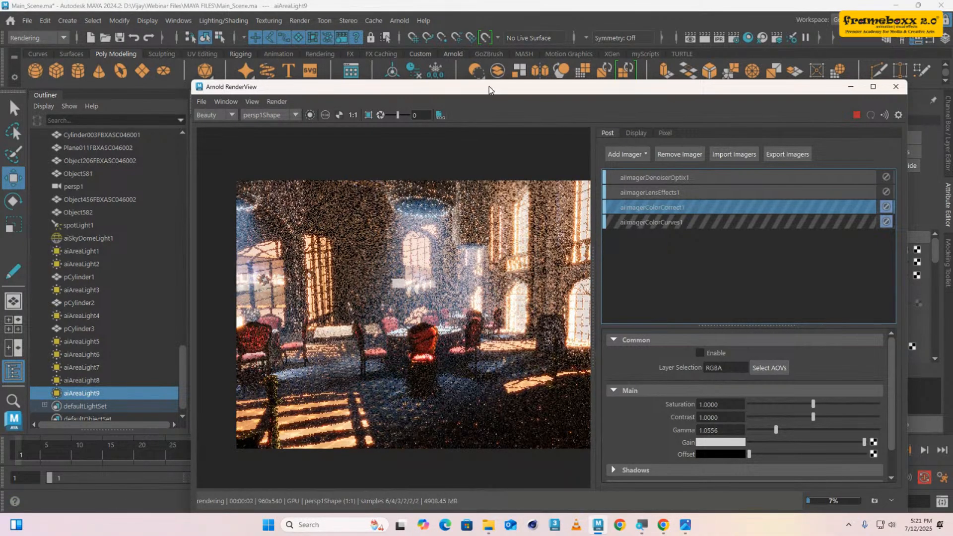
drag(489, 87, 438, 56)
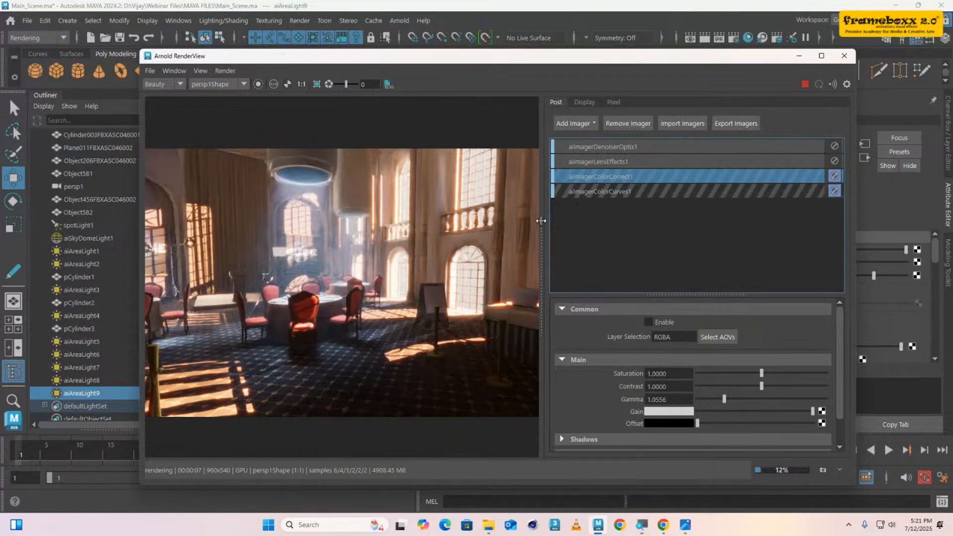
drag(542, 220, 698, 221)
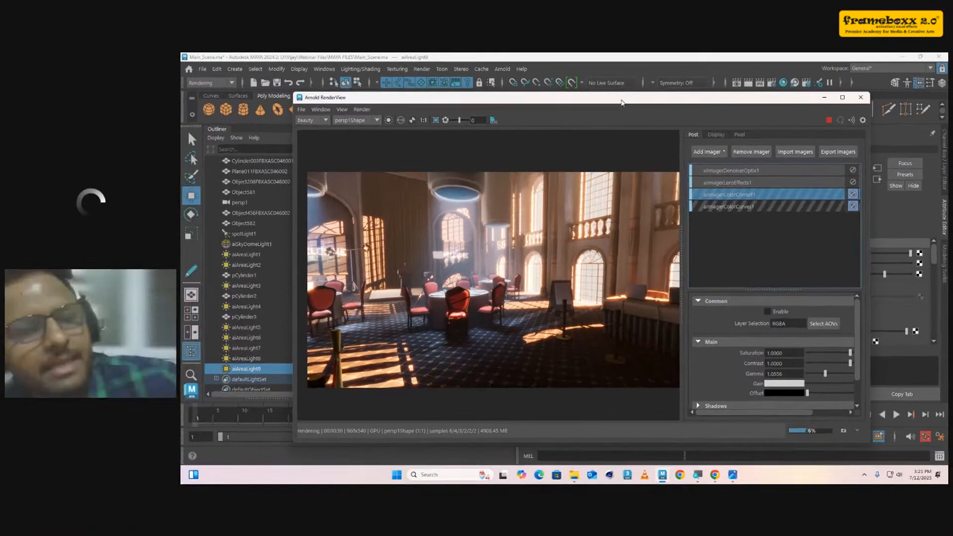
drag(545, 63, 602, 102)
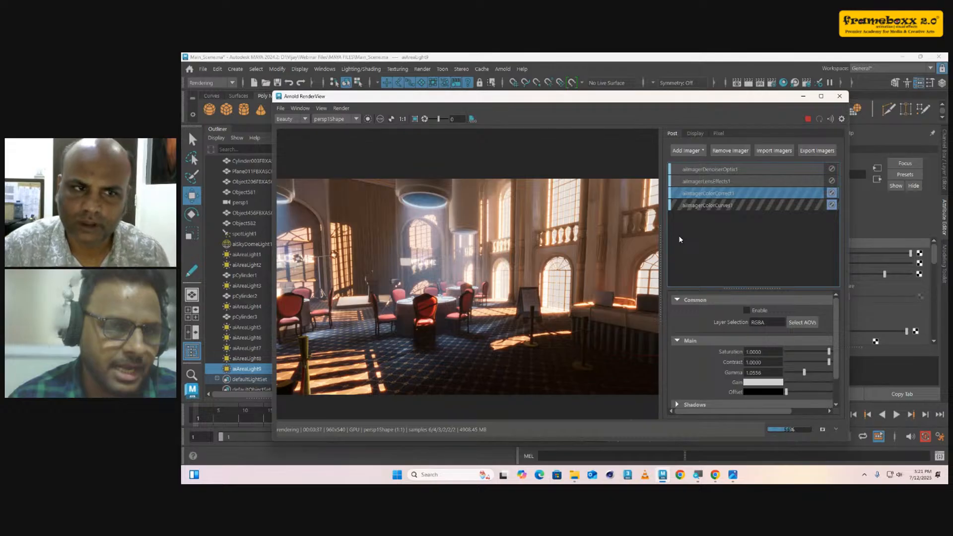
click(809, 119)
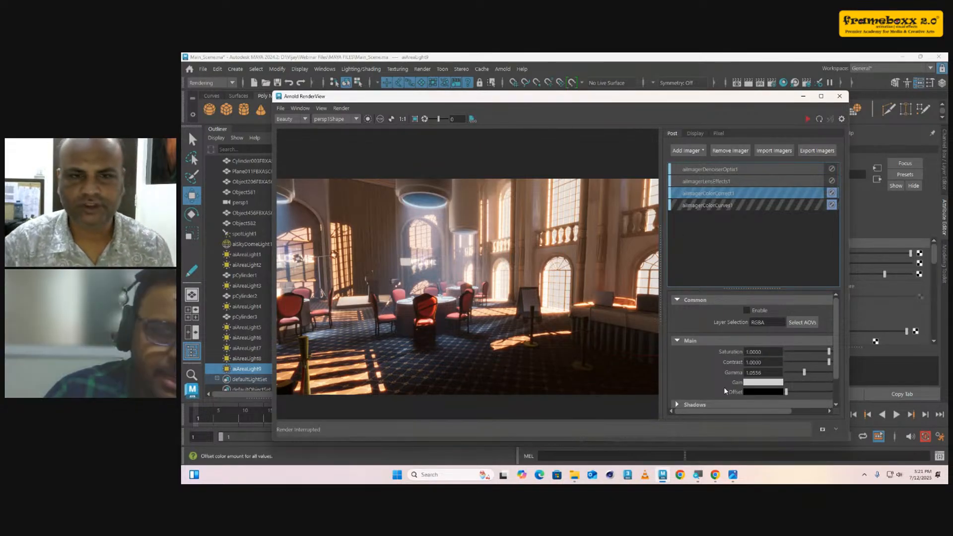
- Switch to Chrome and bring up the Google image search results for light gobos
mouse_move(714, 478)
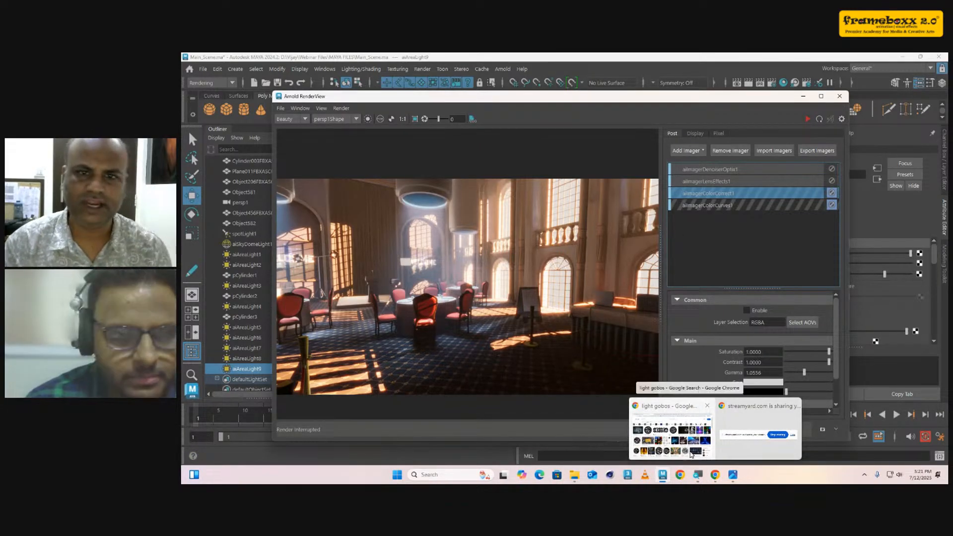
click(691, 454)
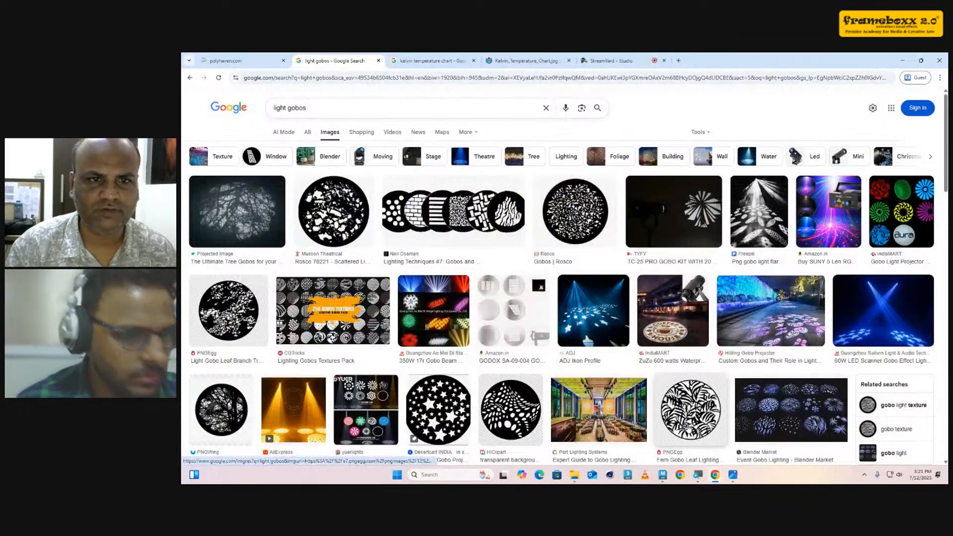
- Switch back to Maya and remove the OptiX denoiser from the Arnold RenderView's imager list
click(620, 66)
click(482, 451)
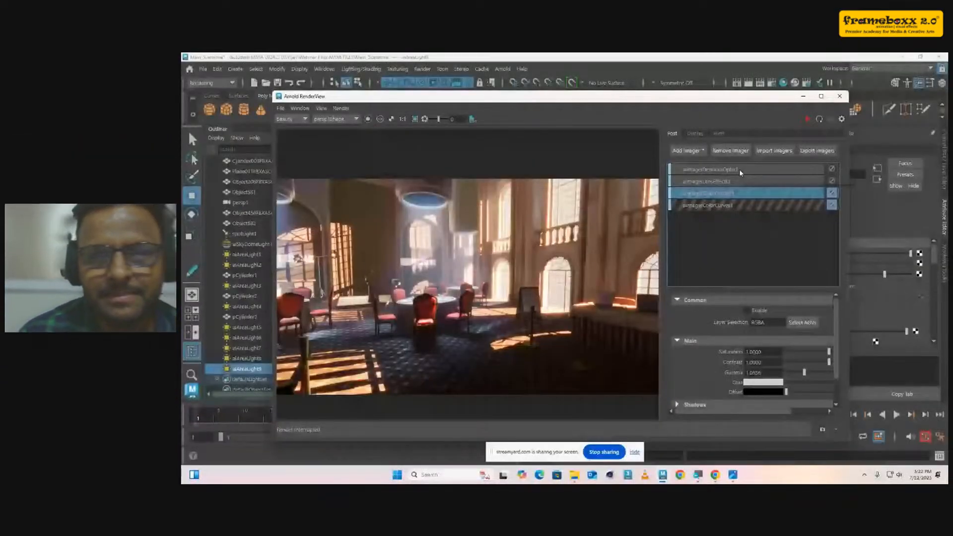
click(762, 171)
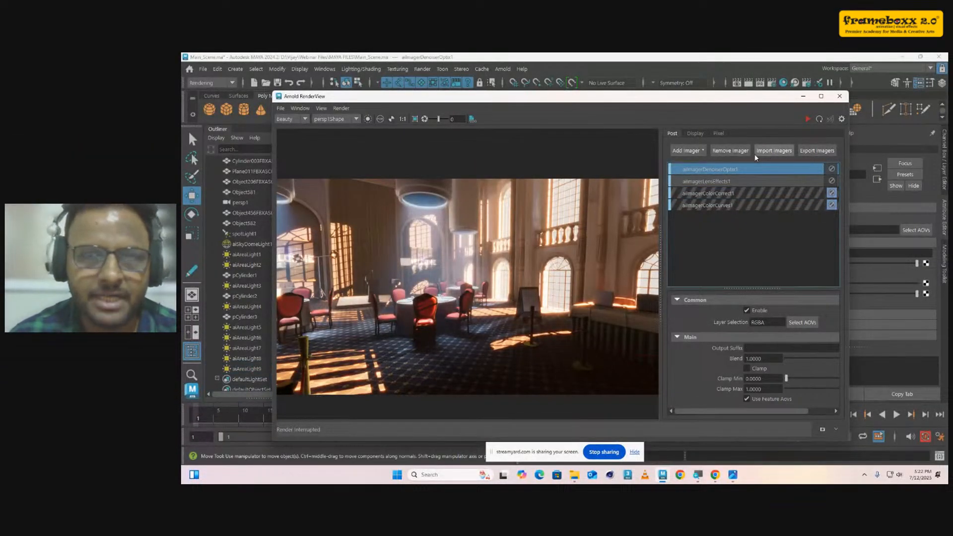
click(735, 154)
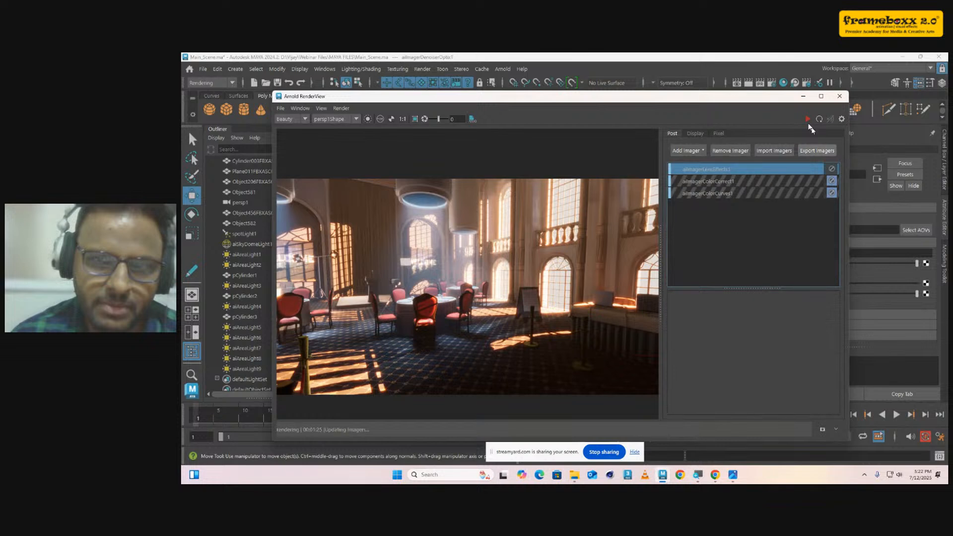
click(805, 98)
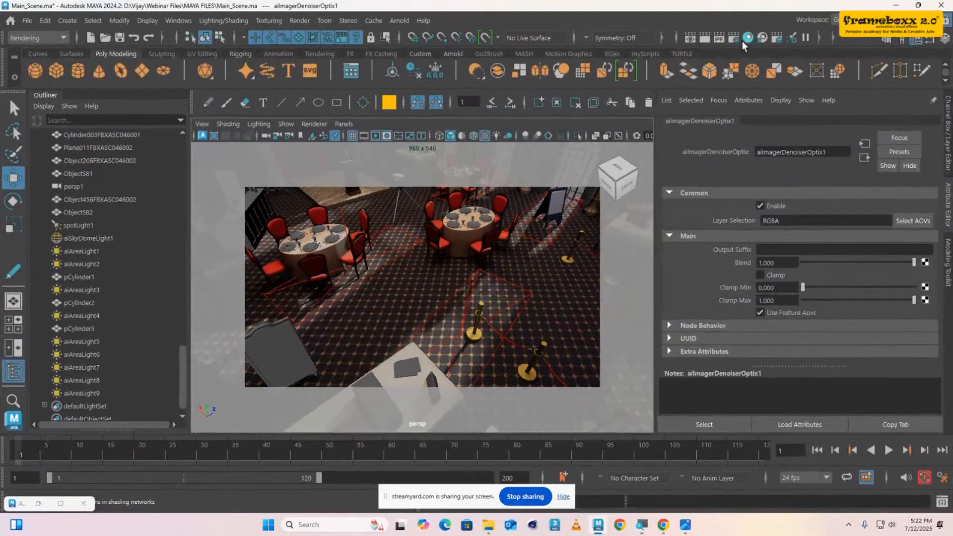
- Set the Arnold render device to CPU in the render settings
click(769, 83)
click(158, 163)
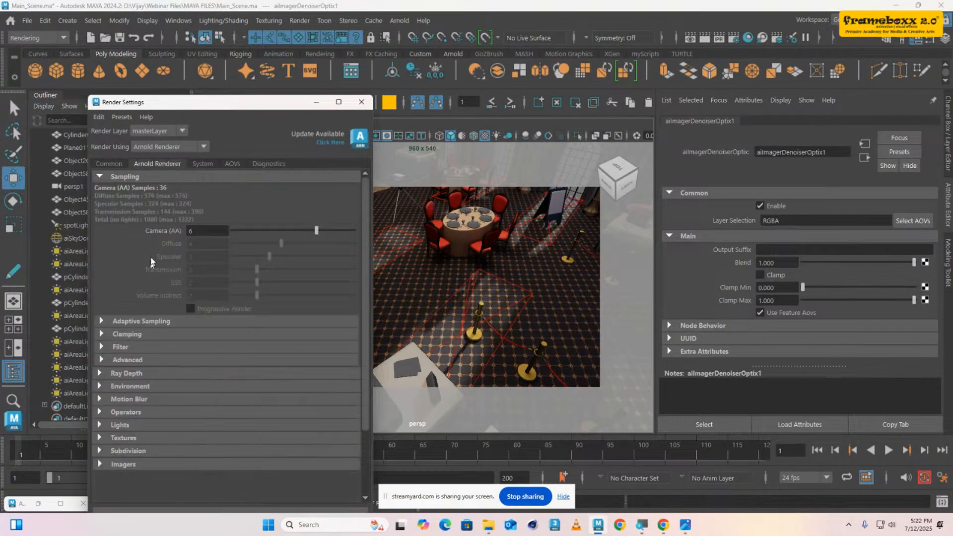
click(201, 164)
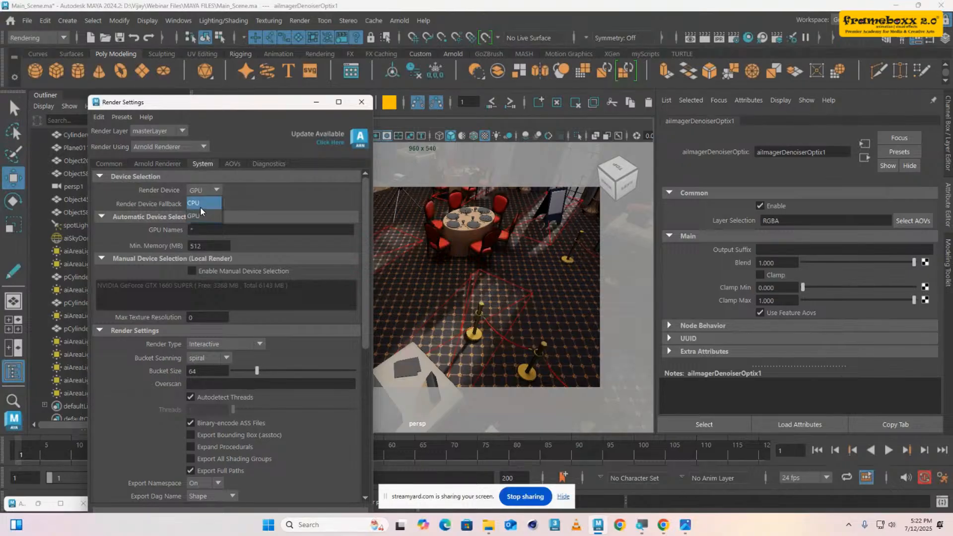
click(200, 207)
- Set the Arnold sampling to Diffuse 2 and Camera (AA) 3
click(171, 162)
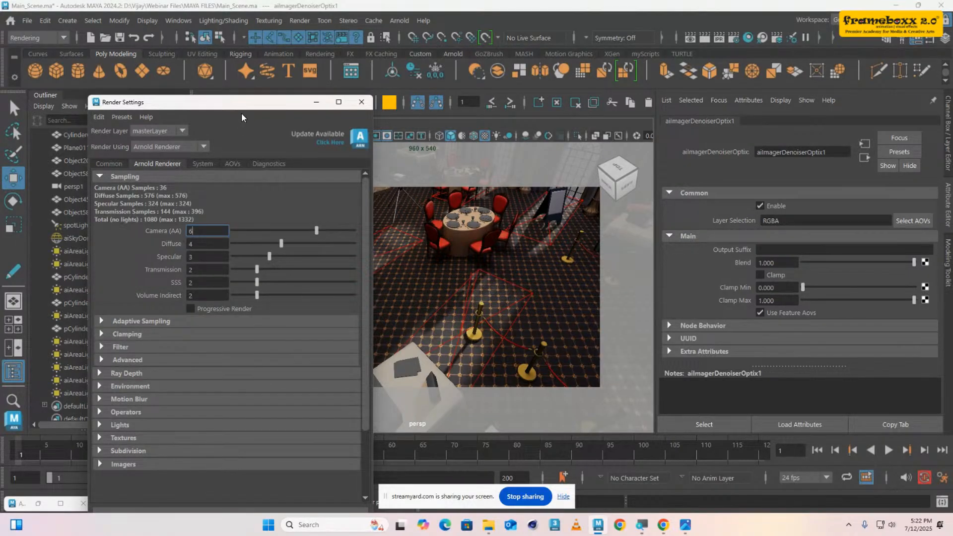
drag(241, 112, 513, 128)
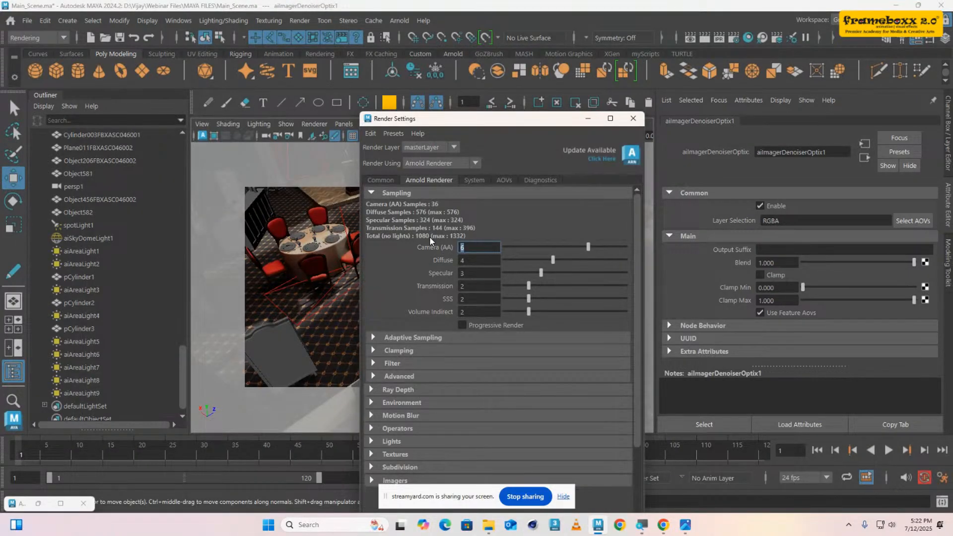
double_click(467, 260)
text(2)
click(466, 248)
text(3)
drag(497, 118, 640, 125)
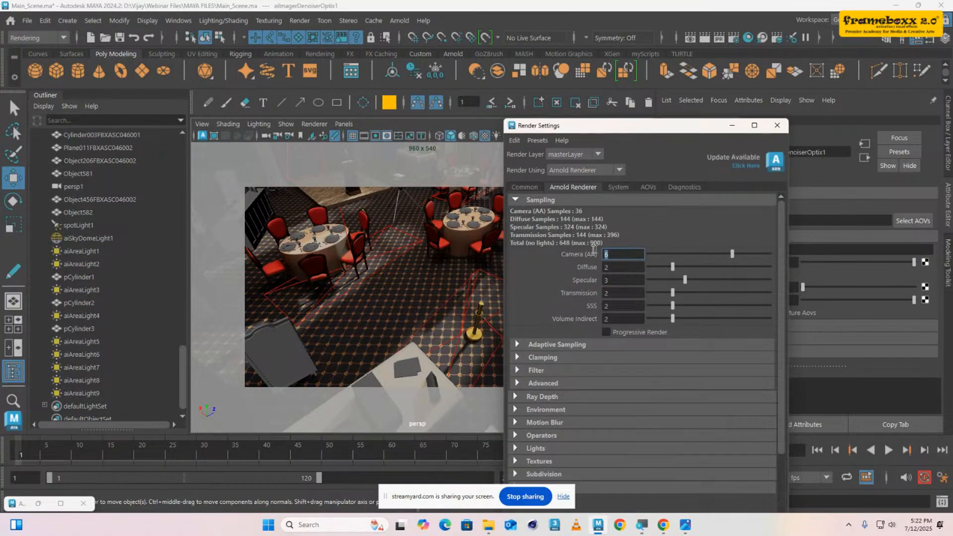
key(Return)
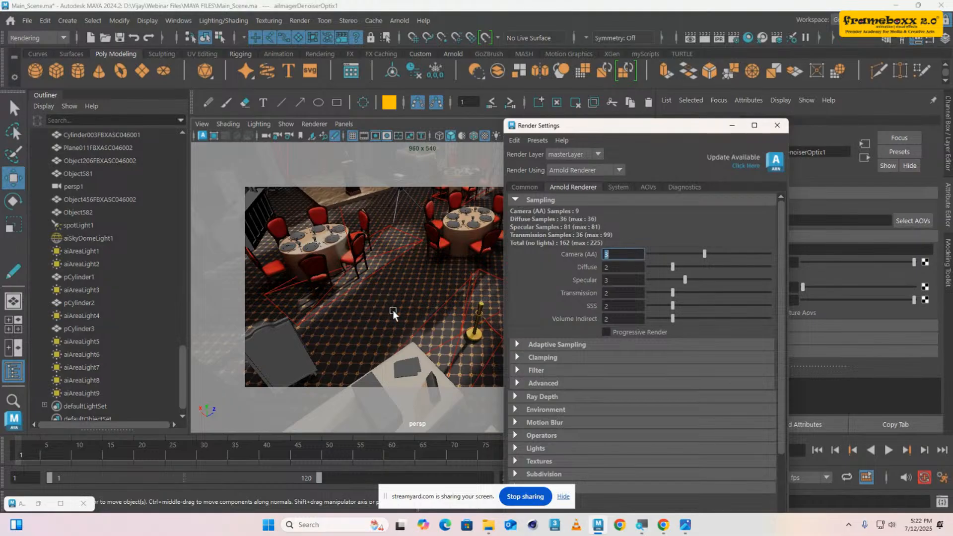
- Look closely at the chairs around the table in the viewport, and set the Camera (AA) samples to 5
mouse_move(393, 311)
alt+mouse_down()
mouse_move(394, 293)
mouse_move(384, 326)
alt+mouse_up()
alt+right_drag(384, 326, 425, 325)
alt+drag(425, 325, 407, 321)
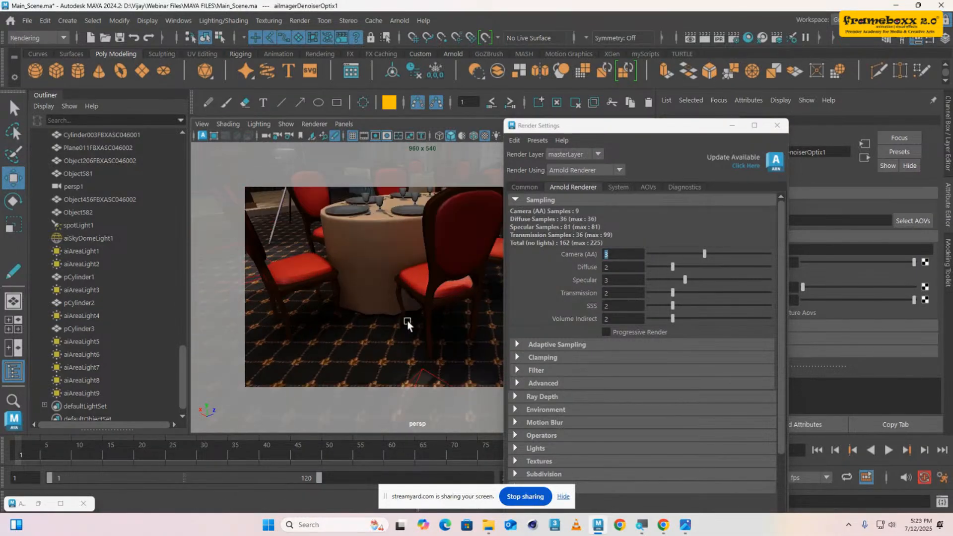
alt+right_drag(407, 321, 437, 318)
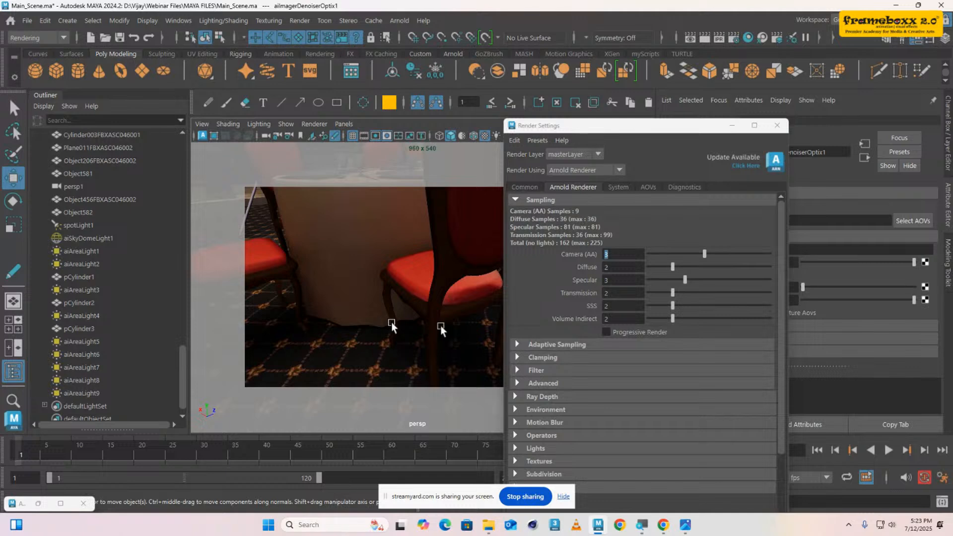
click(620, 267)
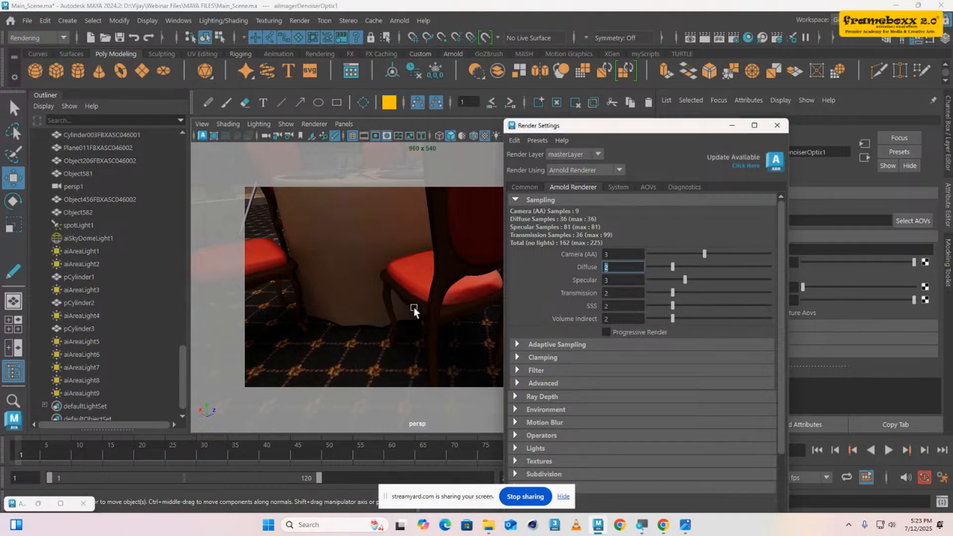
mouse_move(415, 308)
alt+right_down()
mouse_move(352, 267)
mouse_move(430, 319)
mouse_move(409, 295)
alt+right_up()
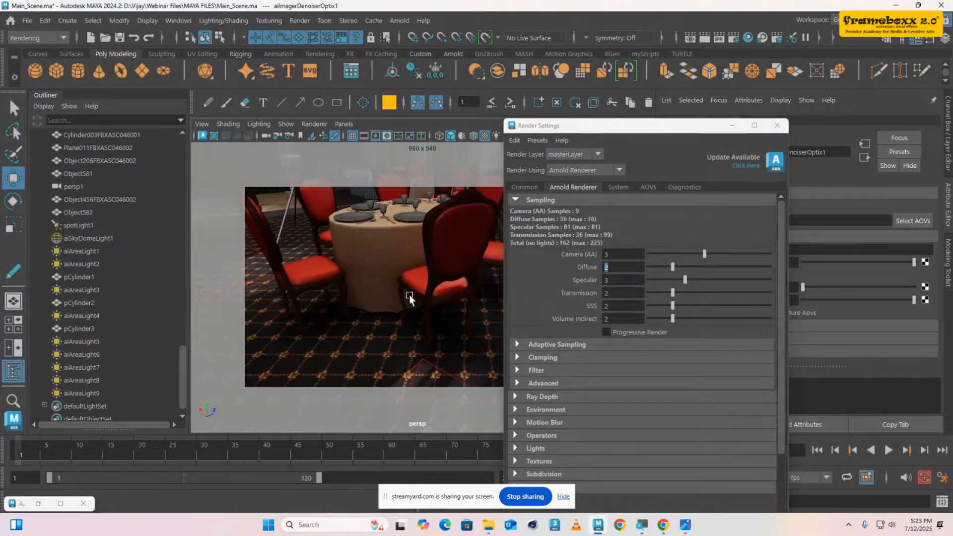
click(624, 267)
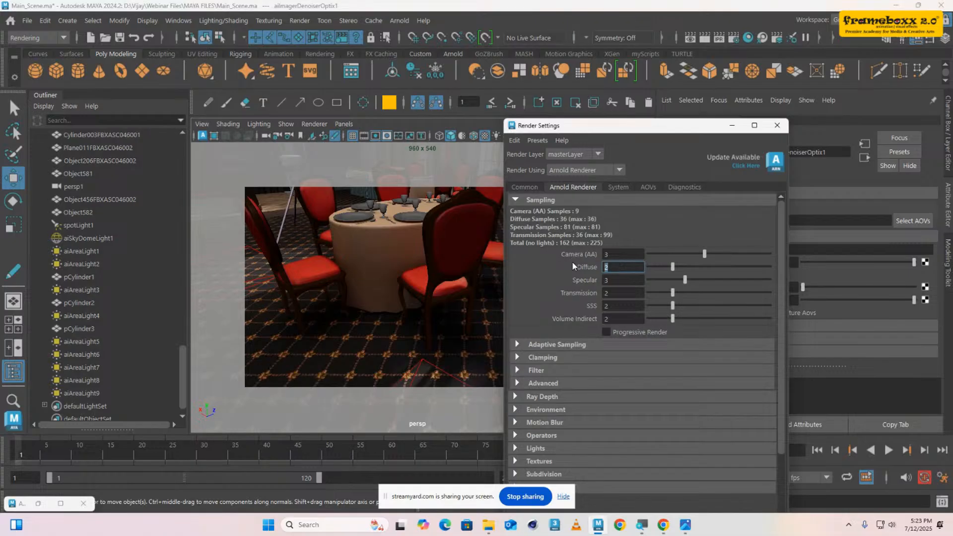
click(616, 254)
text(5)
key(Return)
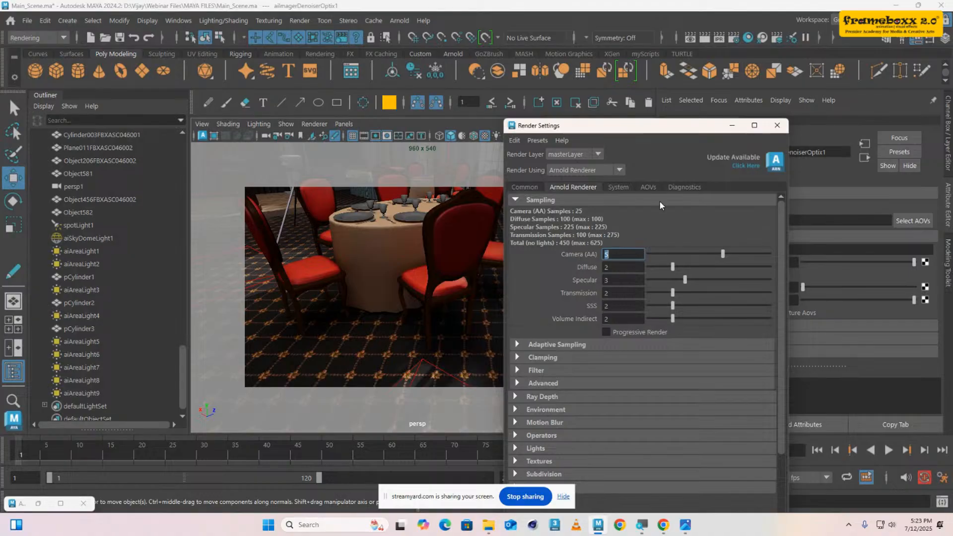
click(732, 126)
- Select the area light aiAreaLight6 beside the sign board and set its Samples to 2
scroll(506, 301, down, 5)
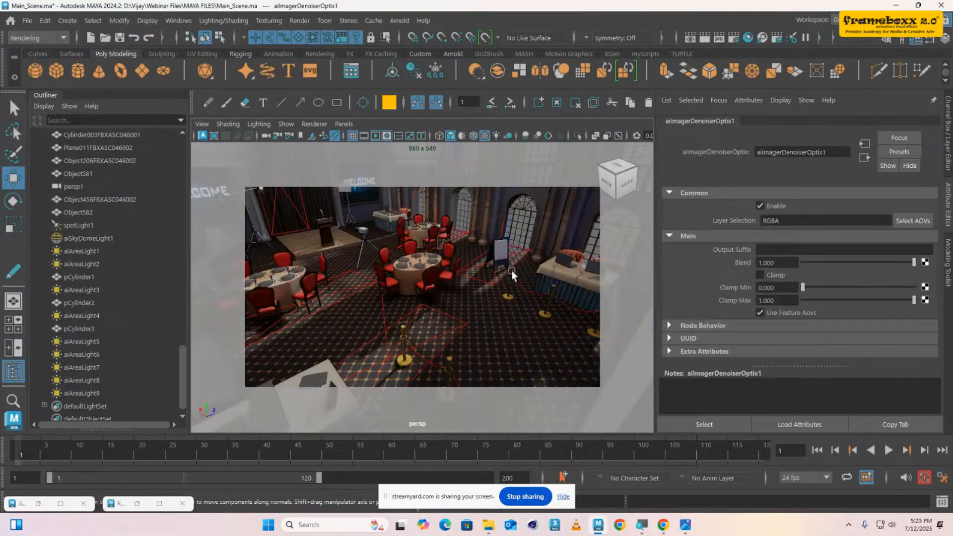
click(472, 267)
scroll(800, 309, down, 3)
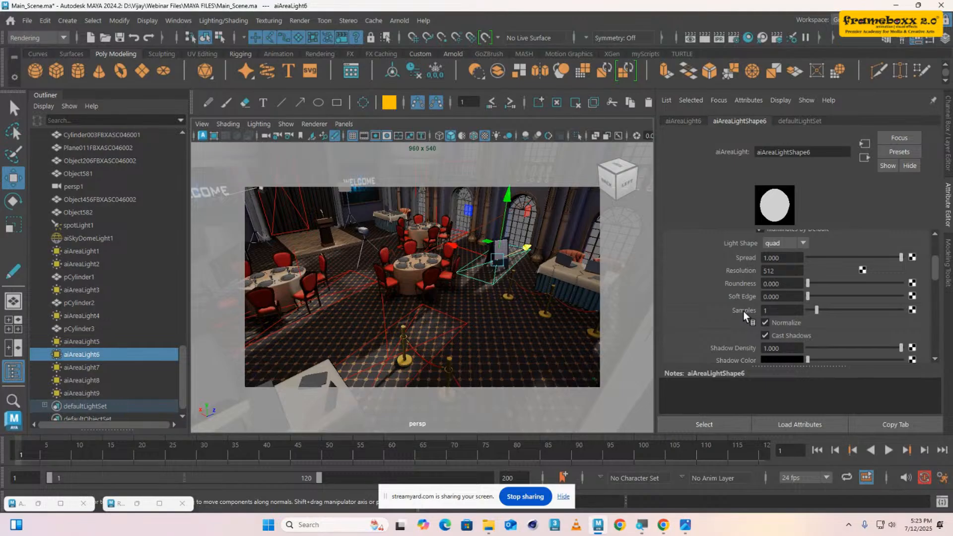
click(794, 310)
text(2)
key(Return)
- Define a crop region around the front red chair and table in the Arnold RenderView, render it, and inspect its noise up close
click(144, 504)
click(39, 503)
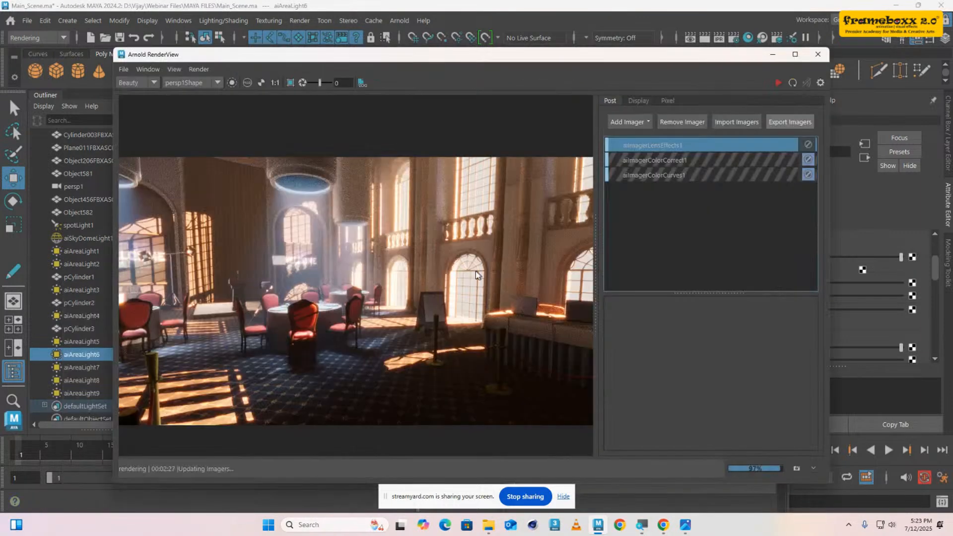
click(291, 82)
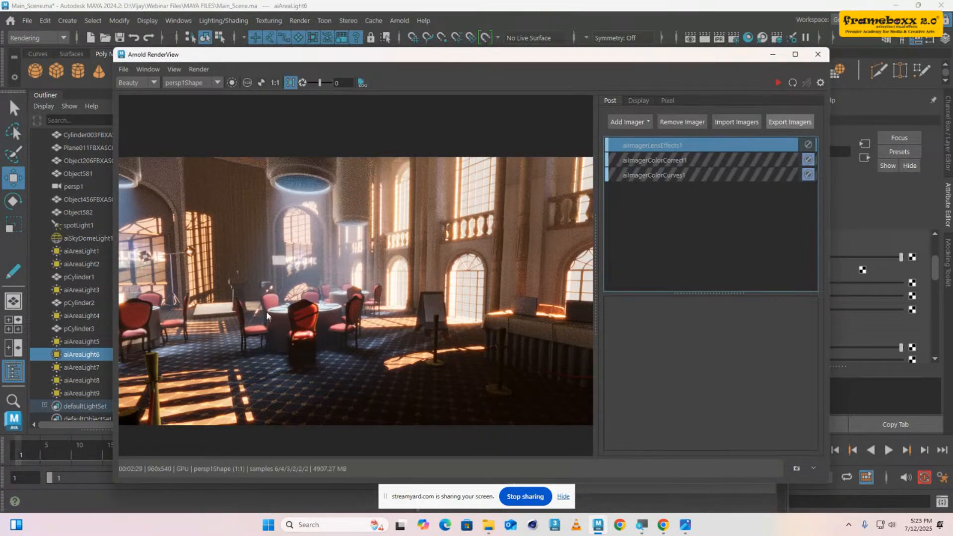
drag(264, 301, 322, 346)
scroll(326, 351, up, 3)
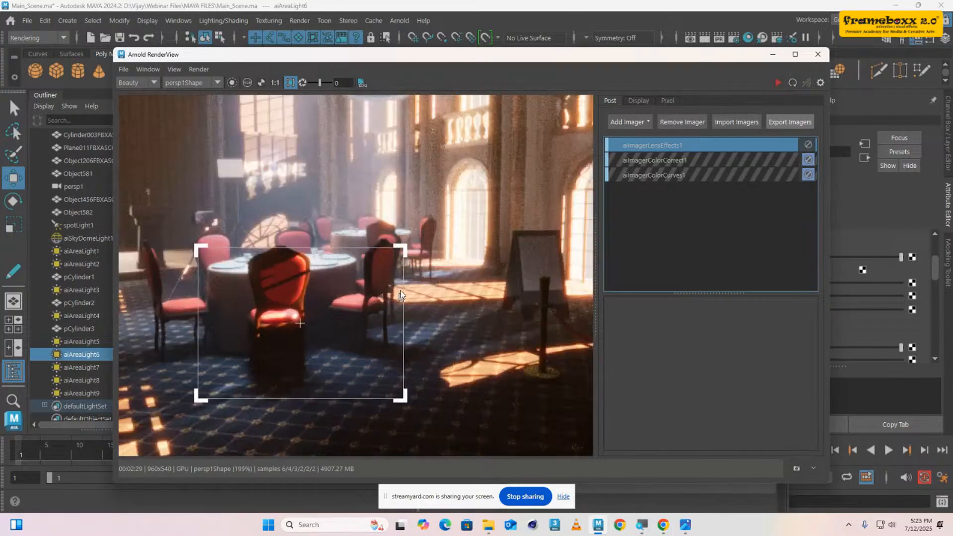
click(779, 83)
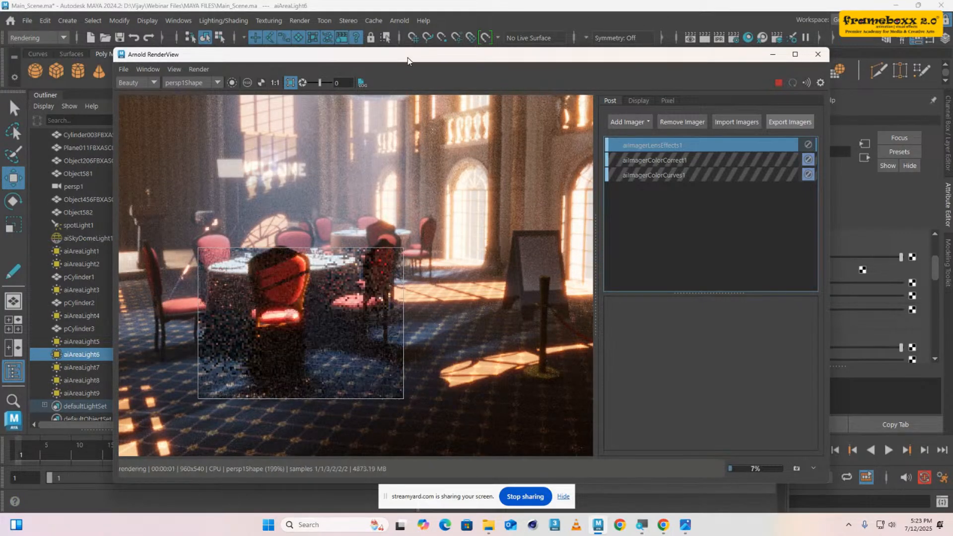
drag(407, 58, 460, 56)
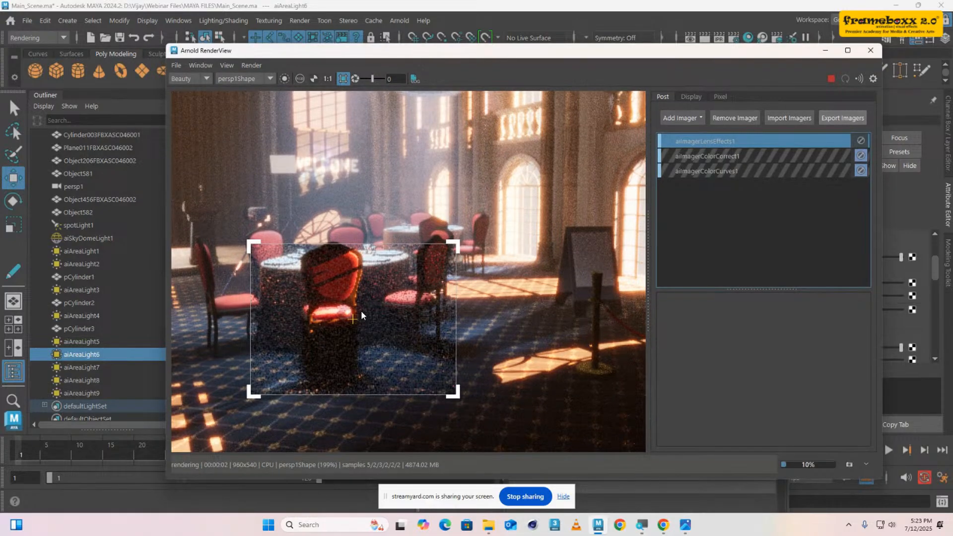
scroll(361, 311, up, 2)
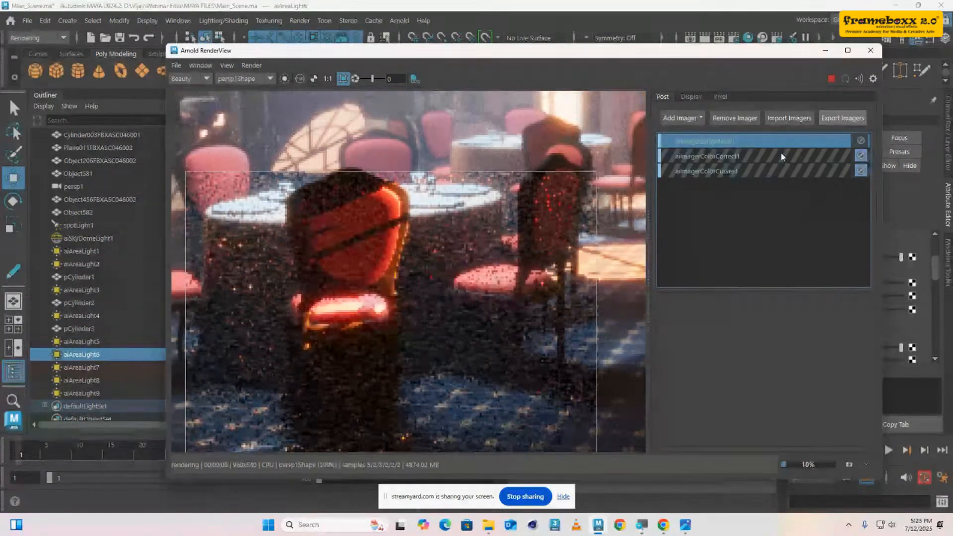
scroll(482, 294, down, 1)
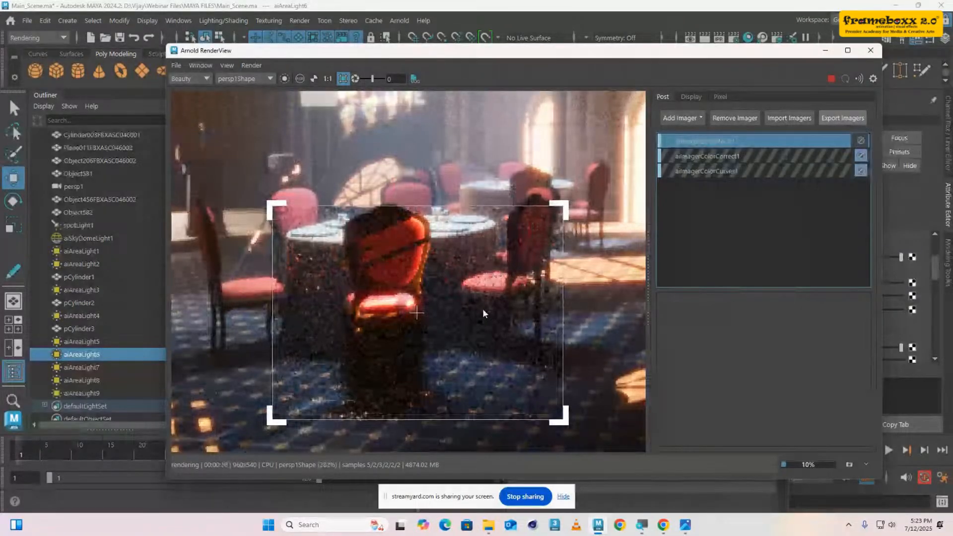
- Arrange the render view beside the render settings and try Camera (AA) samples of 7 on the cropped region
drag(538, 53, 621, 237)
click(610, 216)
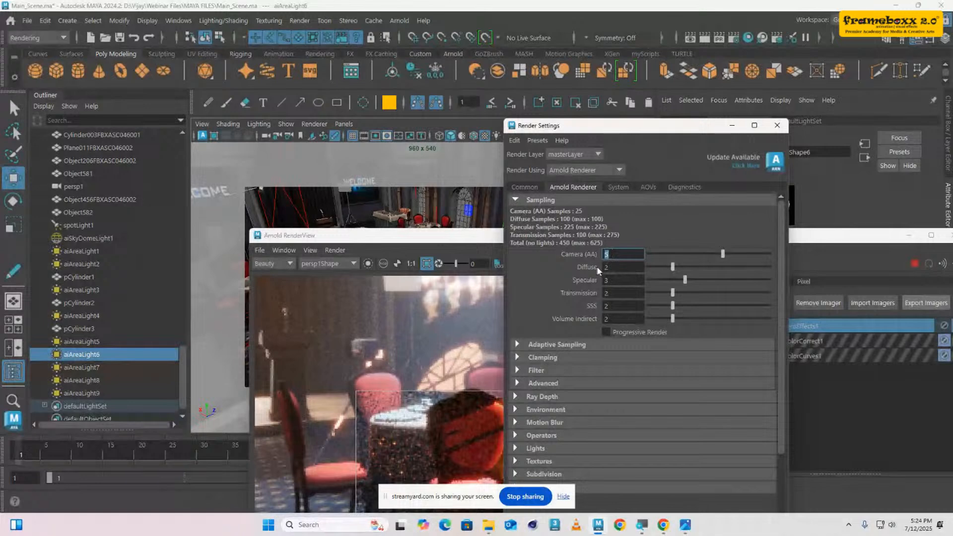
click(438, 240)
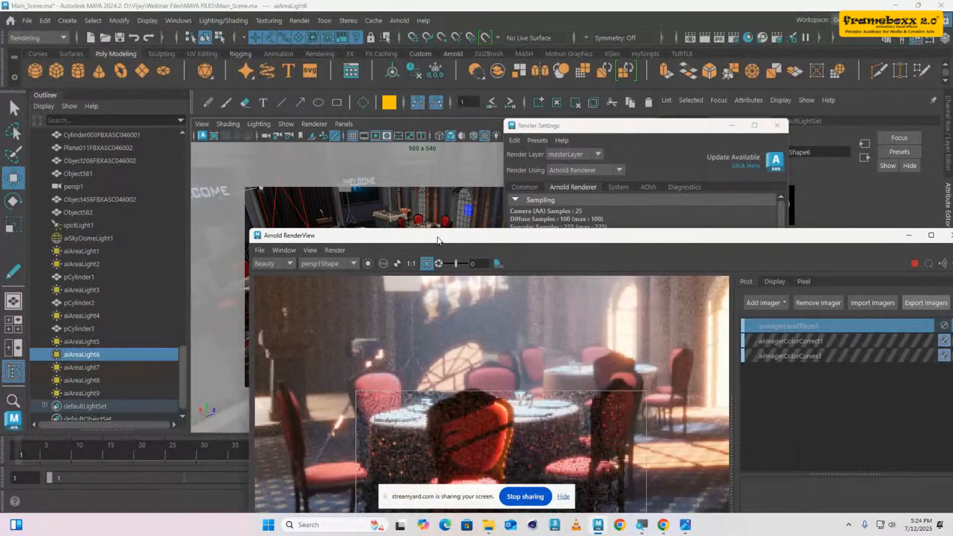
drag(439, 240, 387, 111)
drag(656, 111, 504, 124)
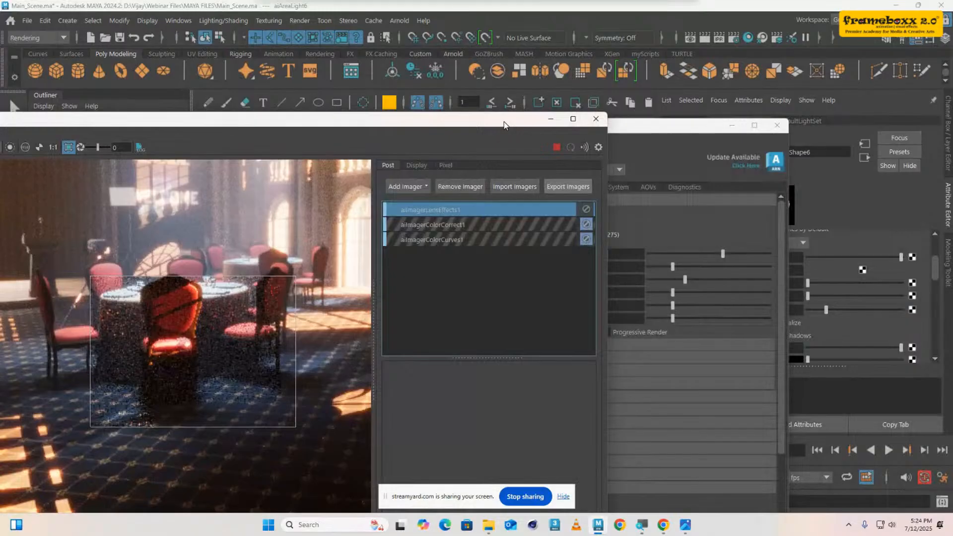
click(604, 254)
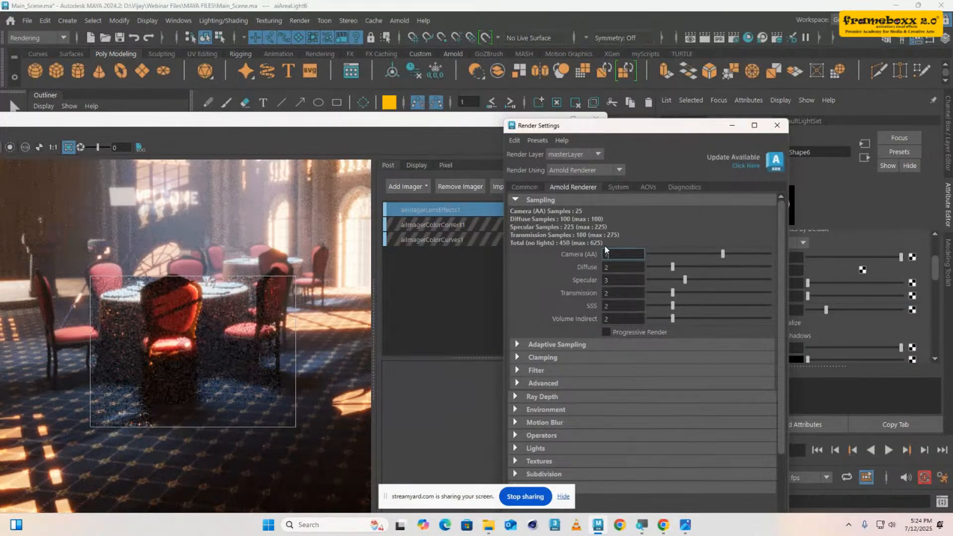
text(7)
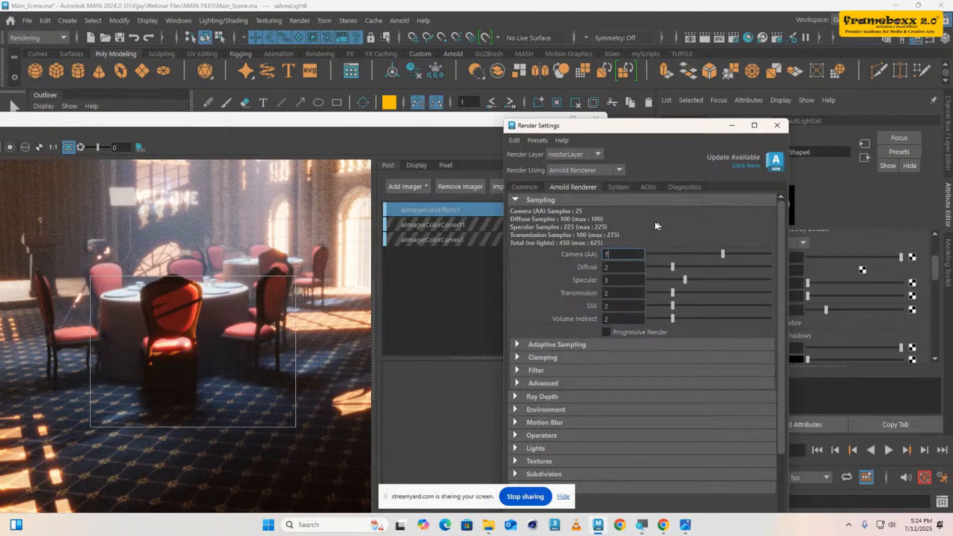
drag(414, 126, 526, 118)
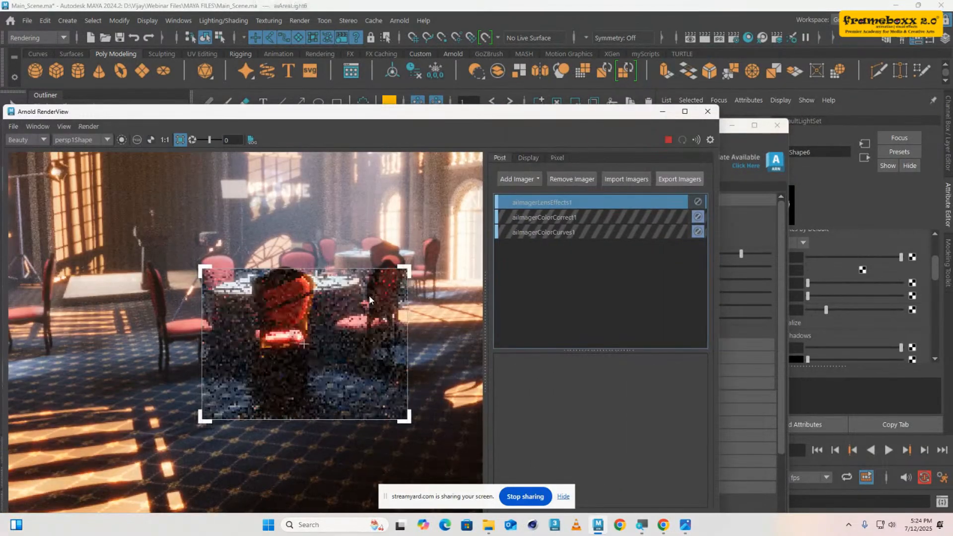
- Set the Camera (AA) samples back to 5 and put the render settings away to watch the cropped region re-render
click(739, 145)
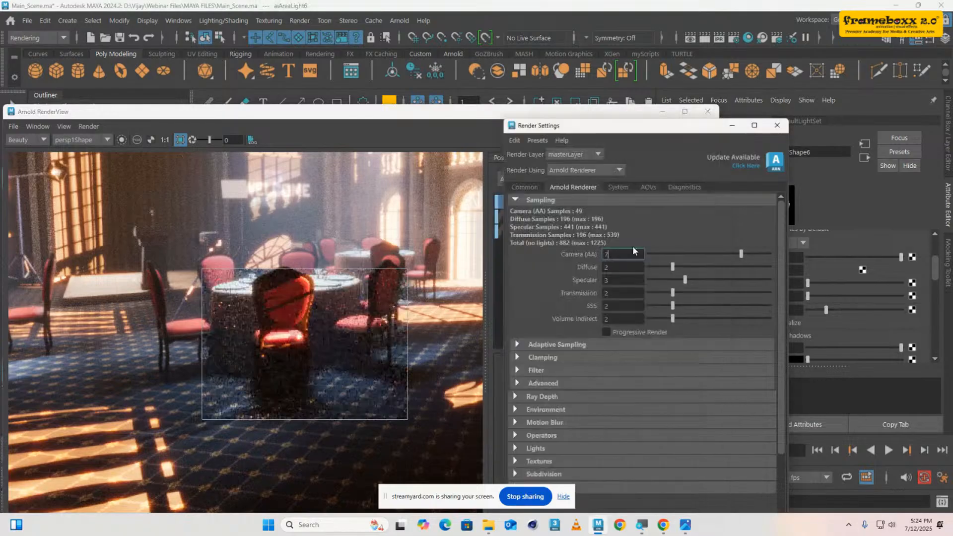
drag(629, 252, 590, 251)
text(5)
key(Return)
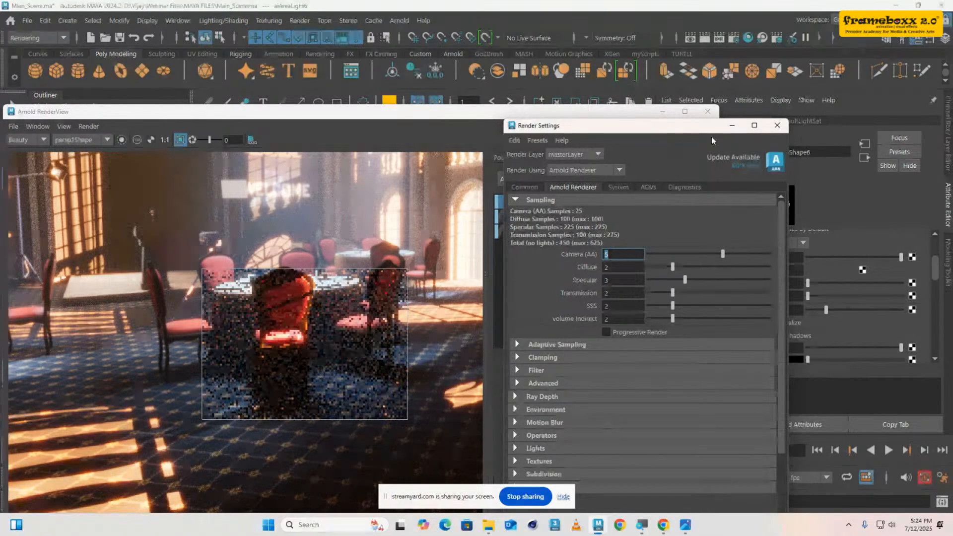
drag(711, 130, 861, 220)
drag(526, 113, 543, 72)
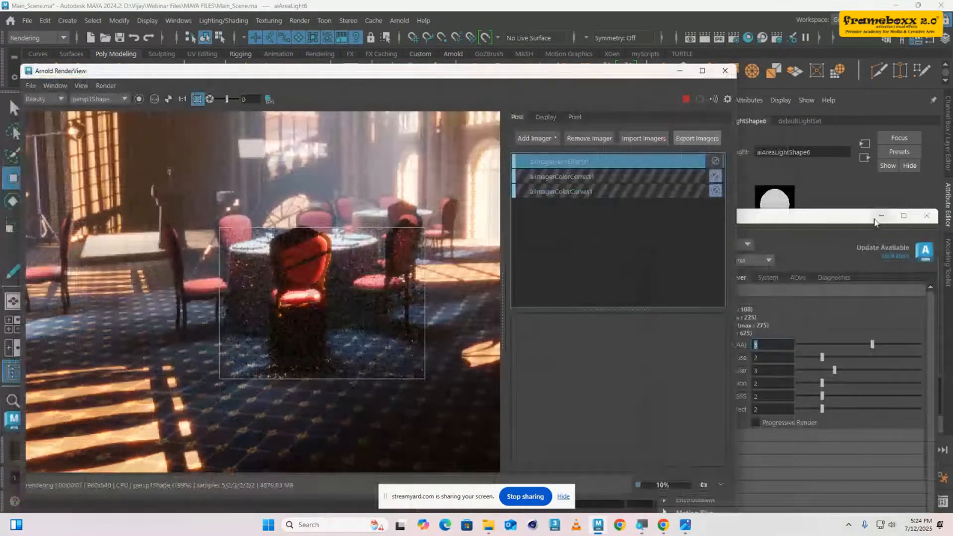
click(881, 217)
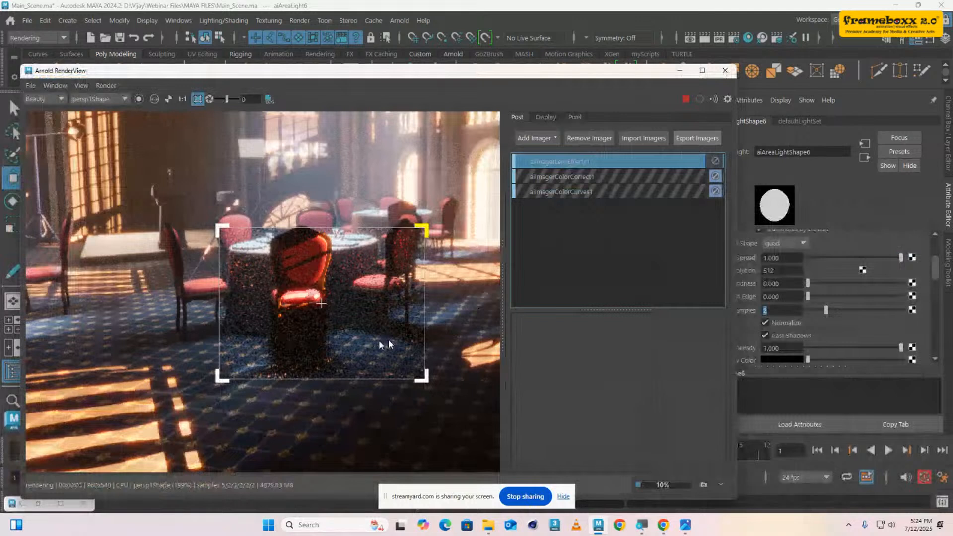